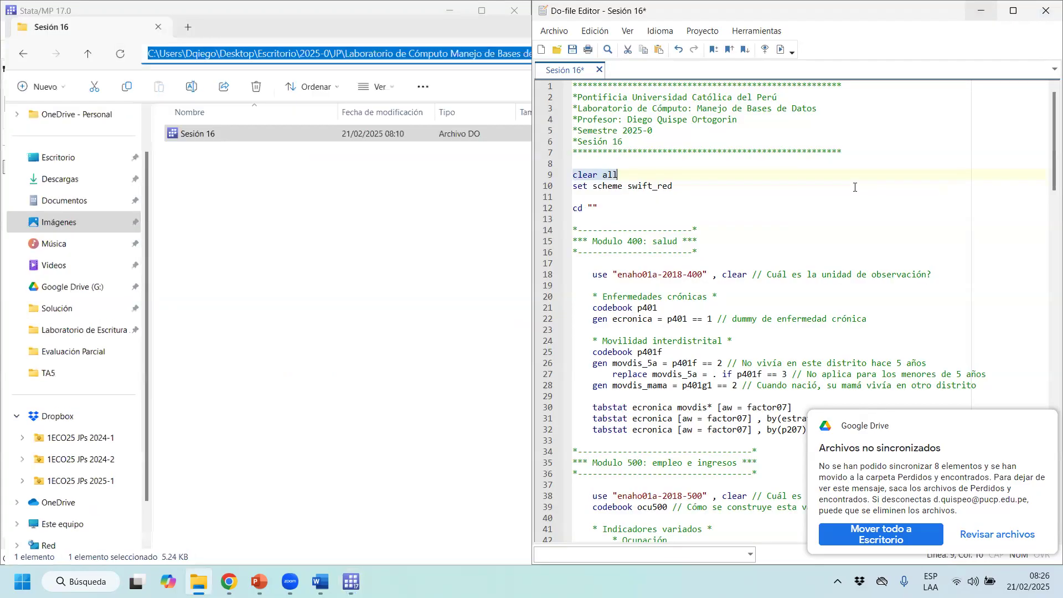
# Set the cd line's path to the "Sesión 16" folder and run the do-file from its header through that line
pyautogui.click(592, 208)
pyautogui.write('C:\\Users\\Dqiego\\Desktop\\Escritorio\\2025-0\\JP\\Laboratorio de Cómputo Manejo de Bases de Datos\\Sesión 16')
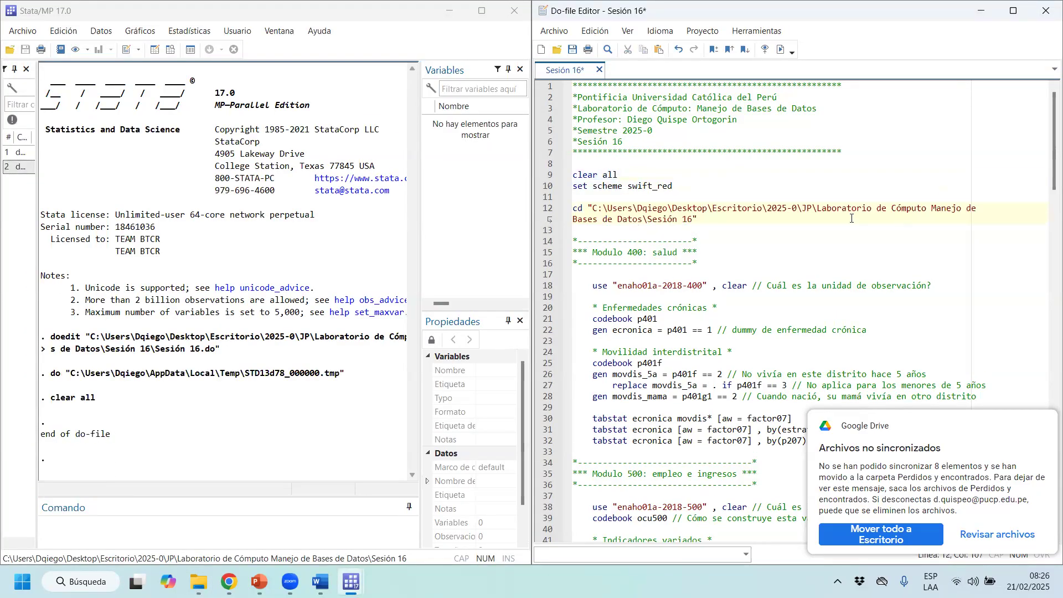
pyautogui.moveTo(698, 219); pyautogui.dragTo(437, 42)
pyautogui.hotkey('ctrl', 'd')
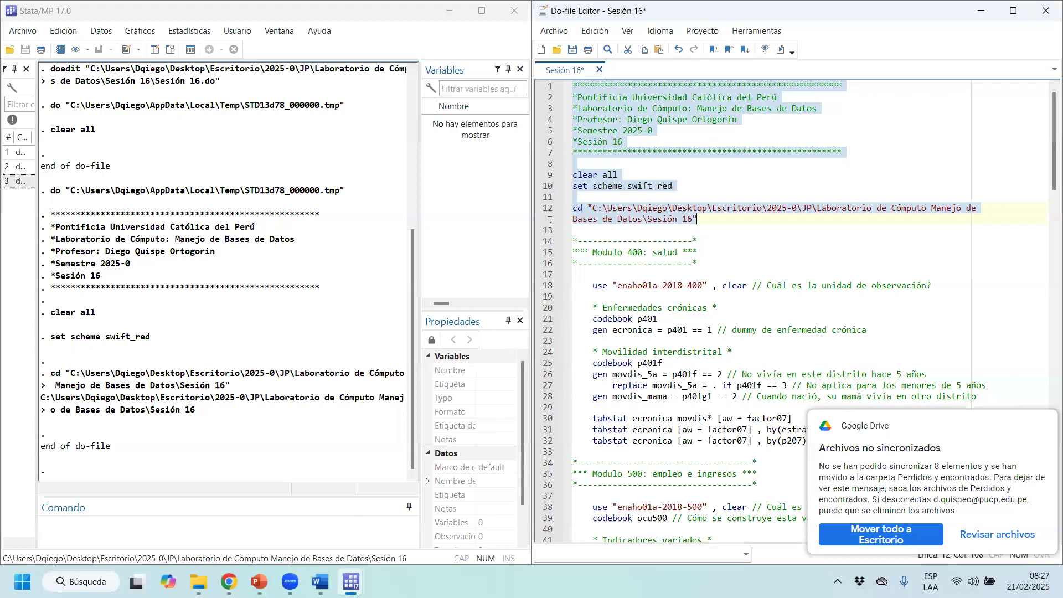
# Switch to Chrome, search Google for "inei microdatos", and reduce the browser window beside the do-file
pyautogui.press('super+a')
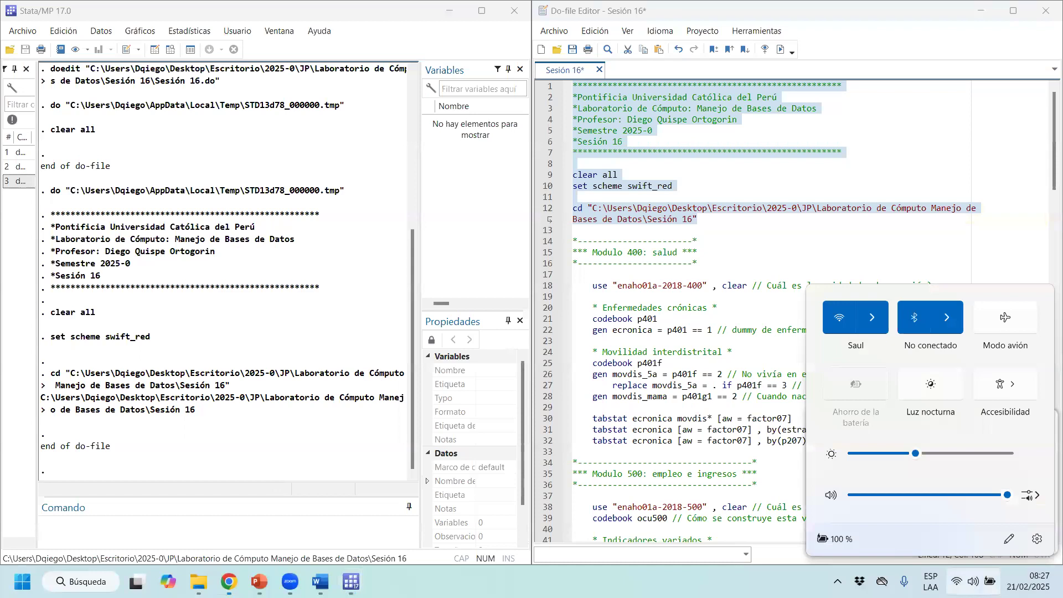
pyautogui.click(680, 249)
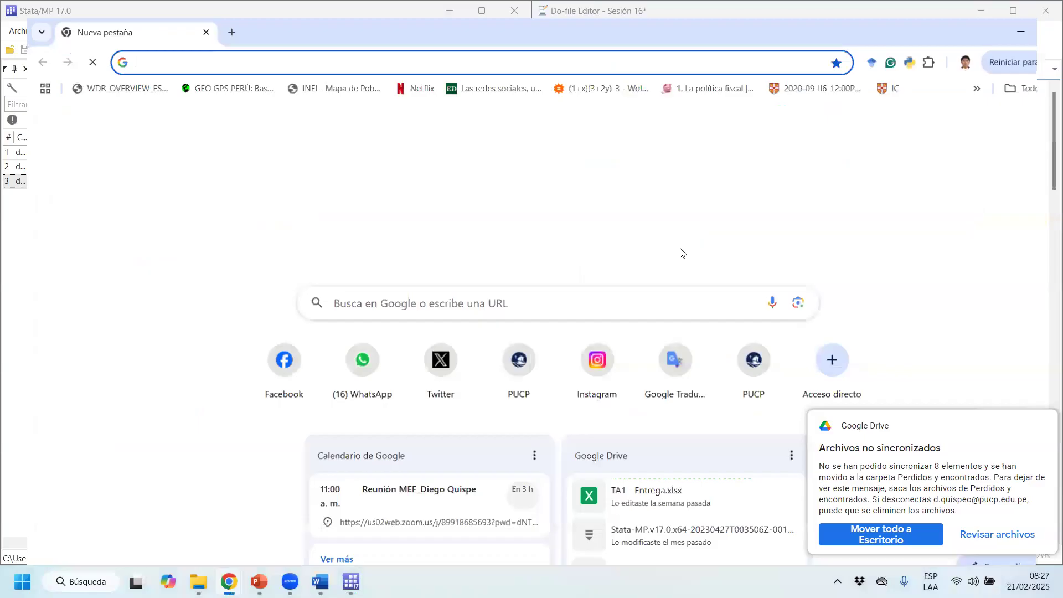
pyautogui.write('inei')
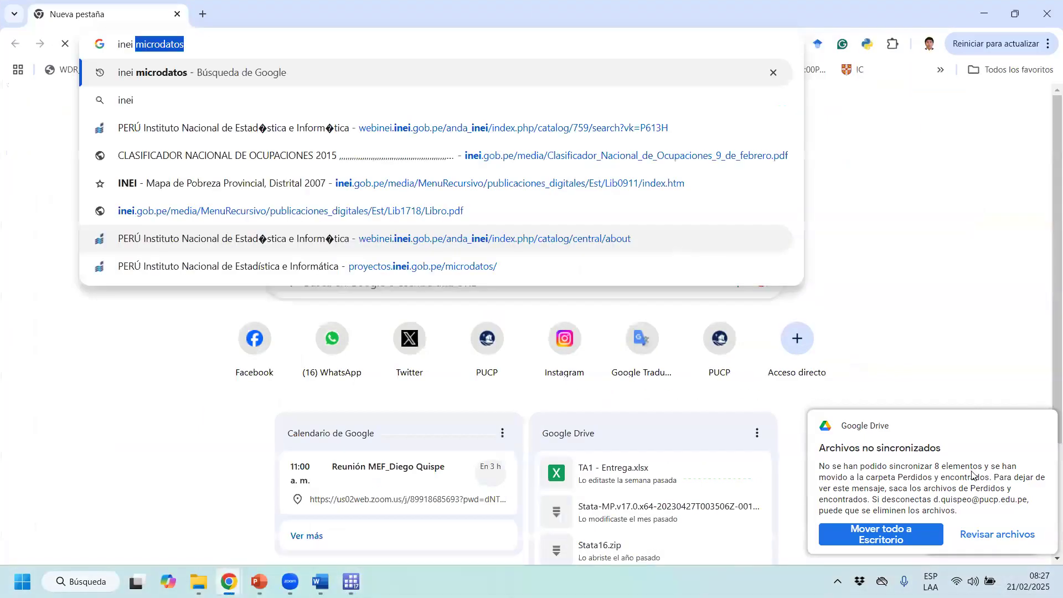
pyautogui.press('Return')
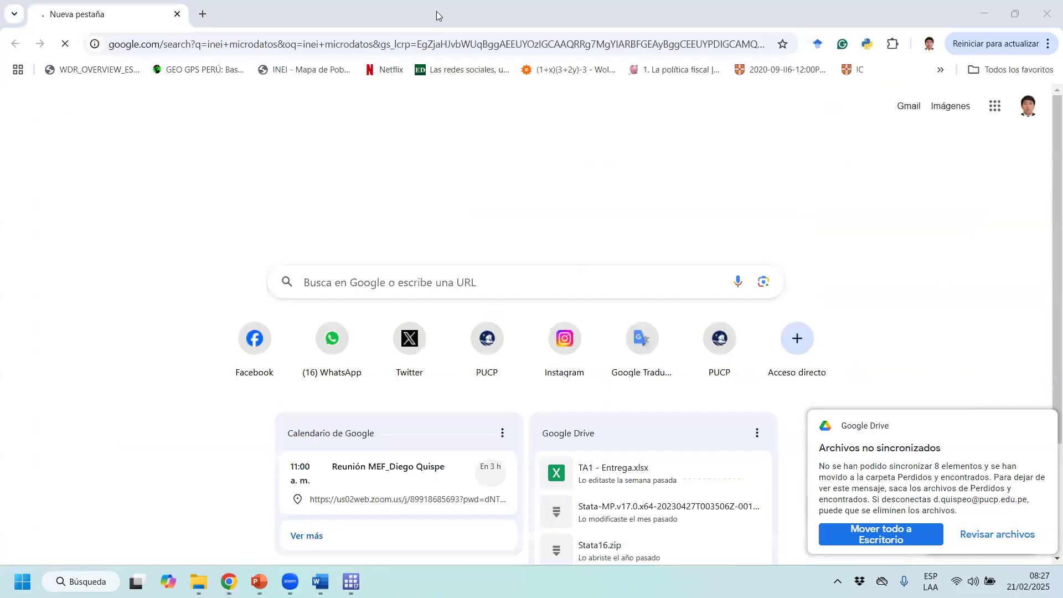
pyautogui.press('super+Down')
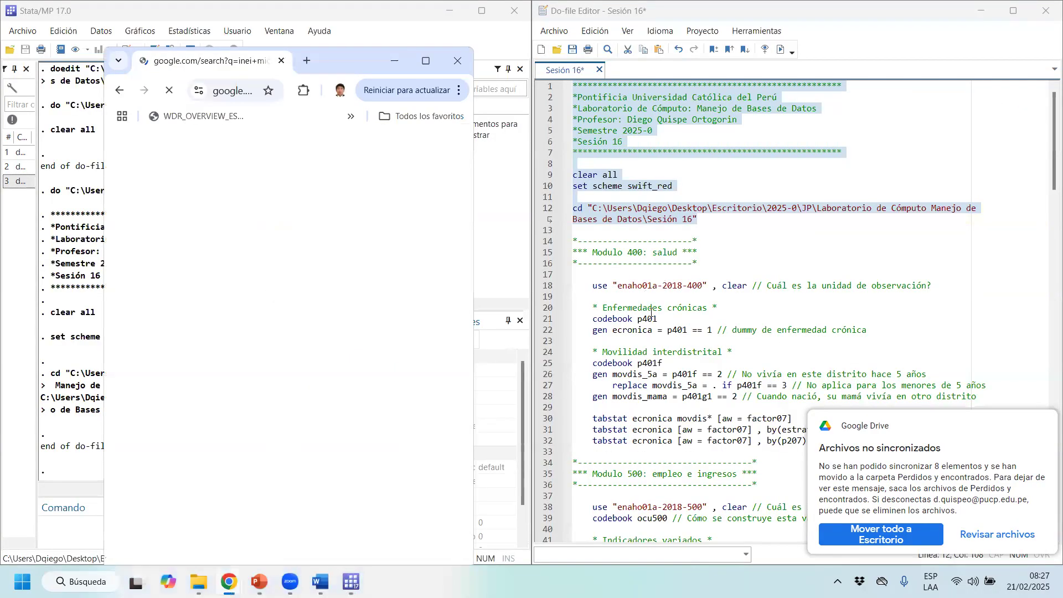
# Review the do-file's sections from Modulo 400 through "Juntemos algunos módulos"
pyautogui.scroll(-4, 698, 349)
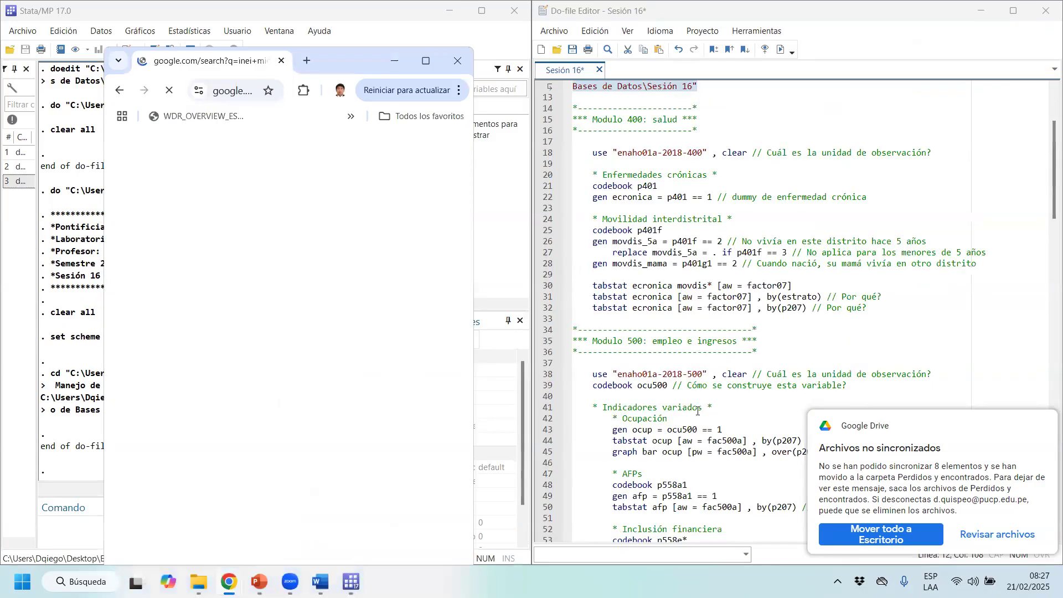
pyautogui.scroll(-19, 699, 411)
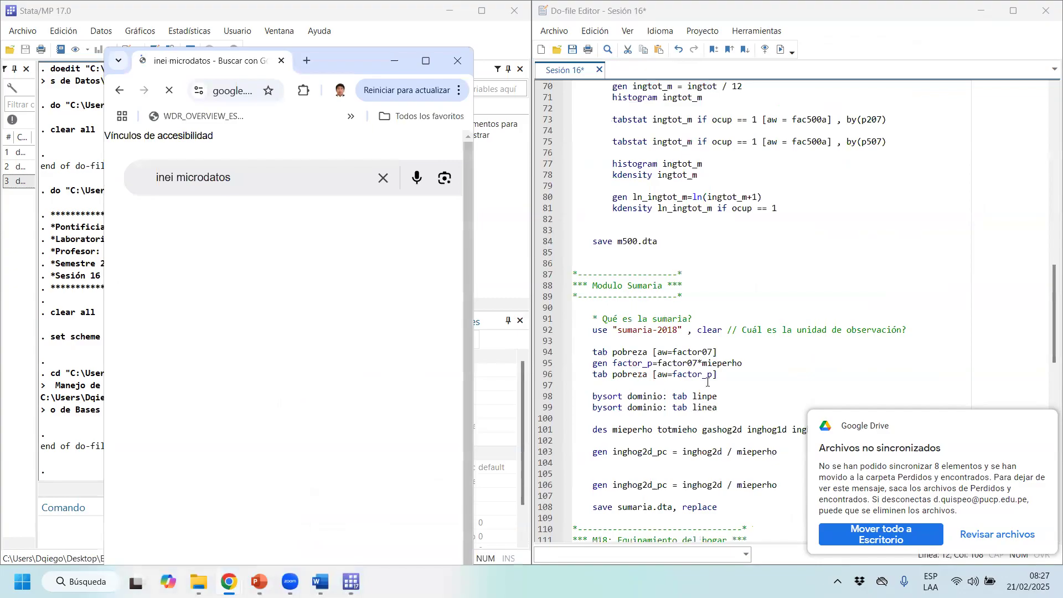
pyautogui.scroll(-8, 708, 383)
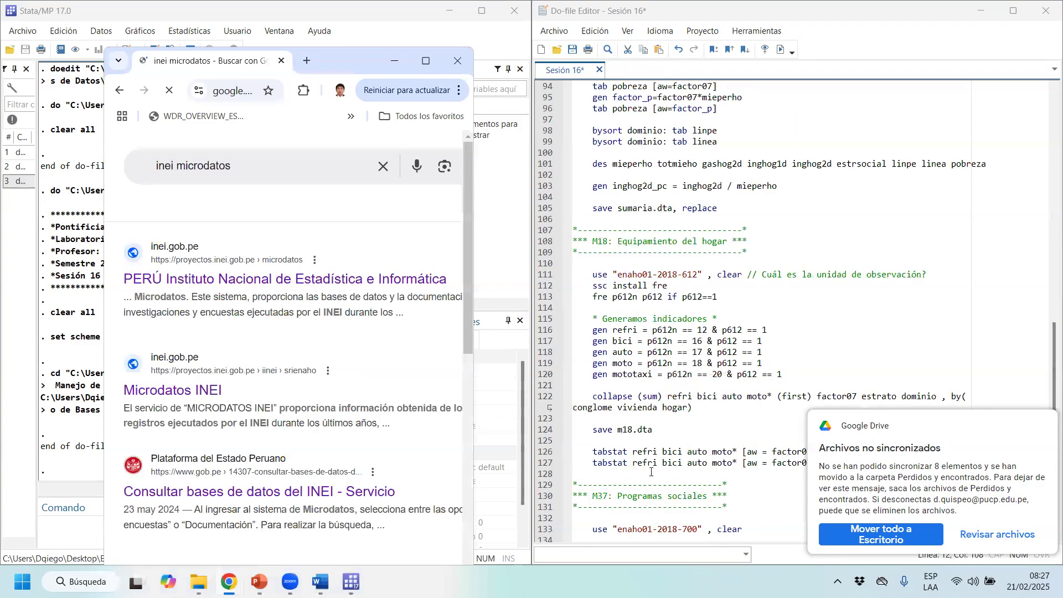
pyautogui.scroll(-15, 644, 343)
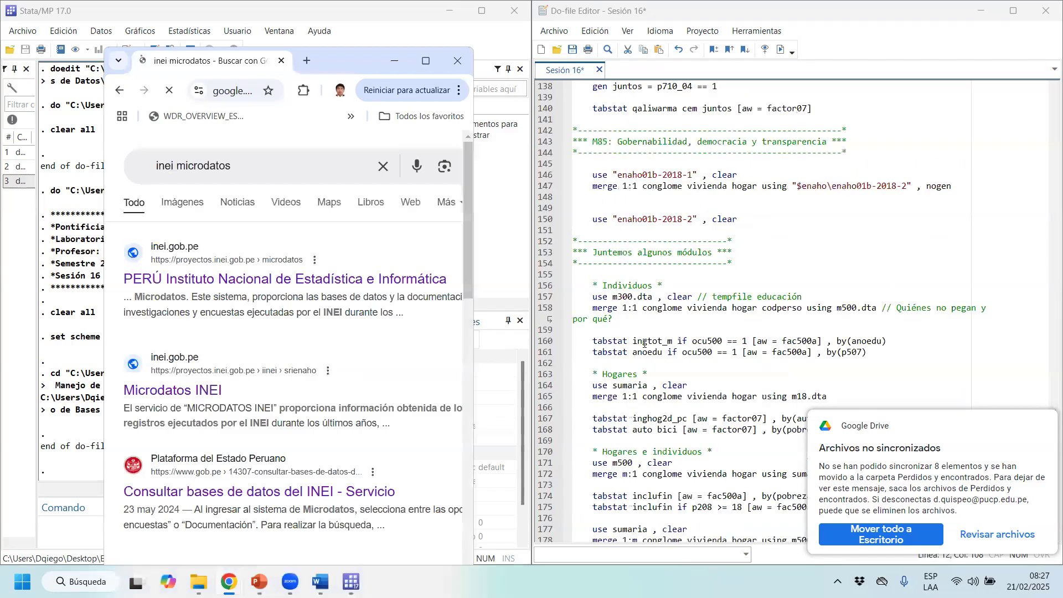
pyautogui.scroll(-1, 644, 343)
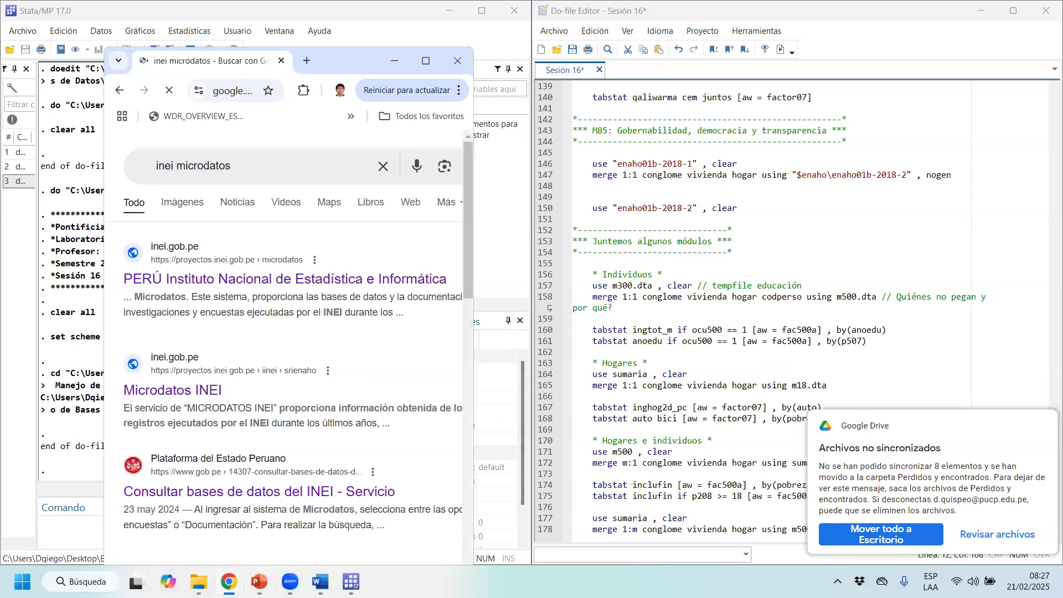
# Open the INEI Microdatos site in a maximized browser window and connect the computer to the alternative "plus" Wi-Fi network
pyautogui.click(973, 581)
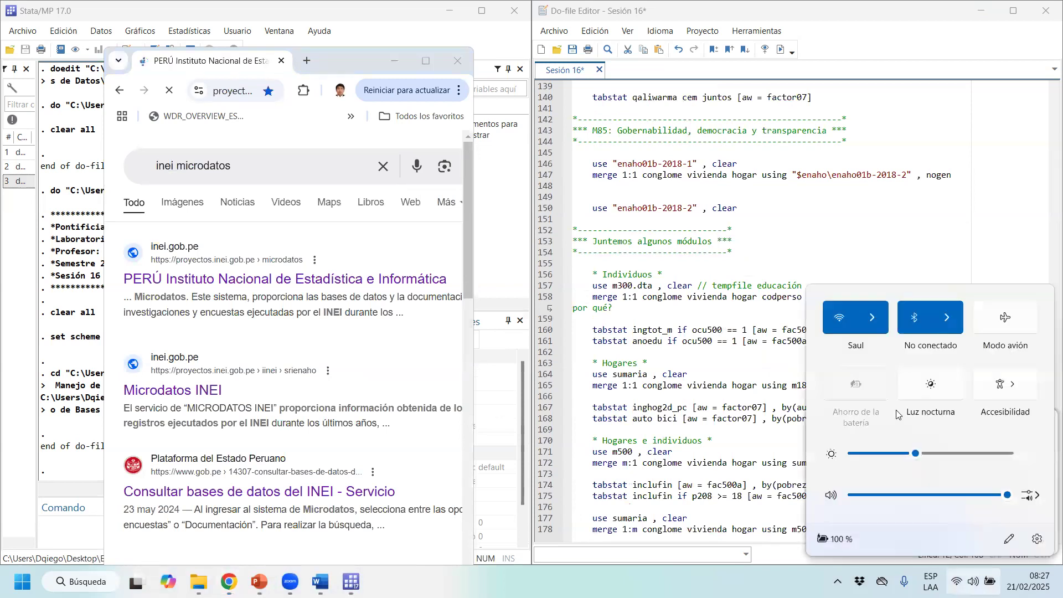
pyautogui.click(873, 317)
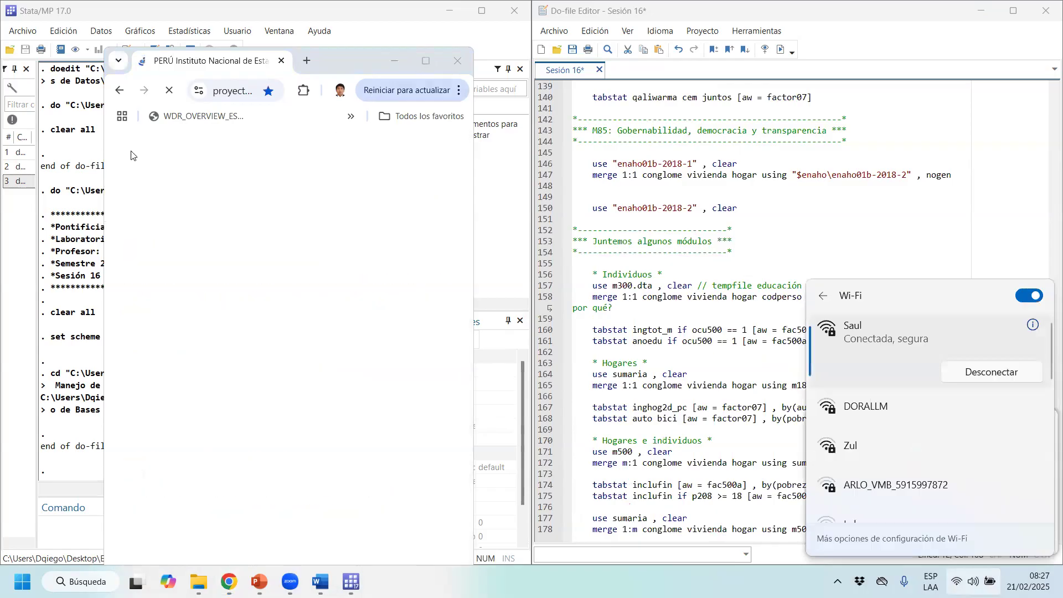
pyautogui.click(429, 61)
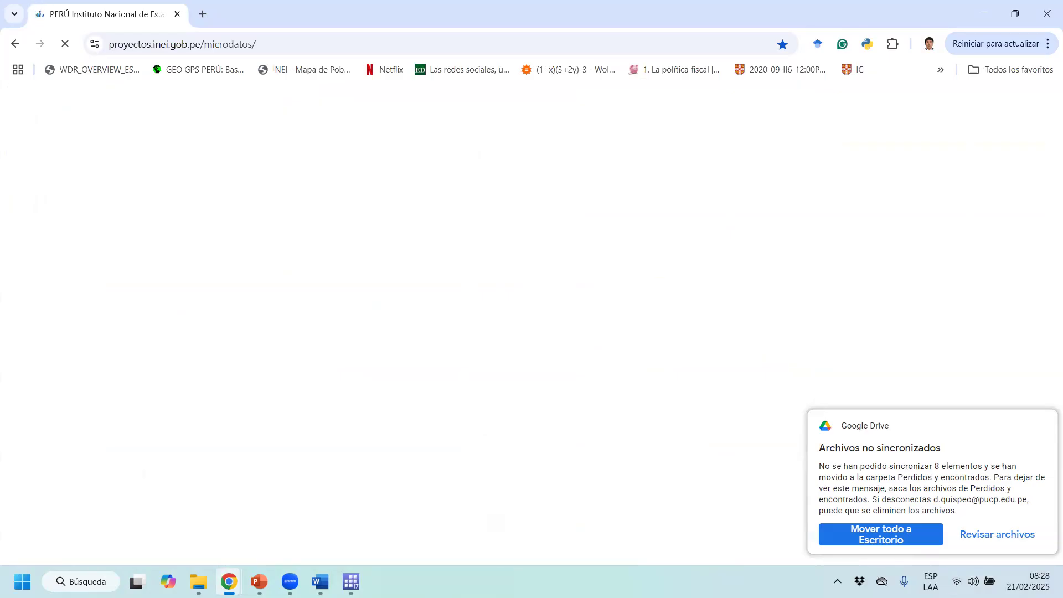
pyautogui.press('super+a')
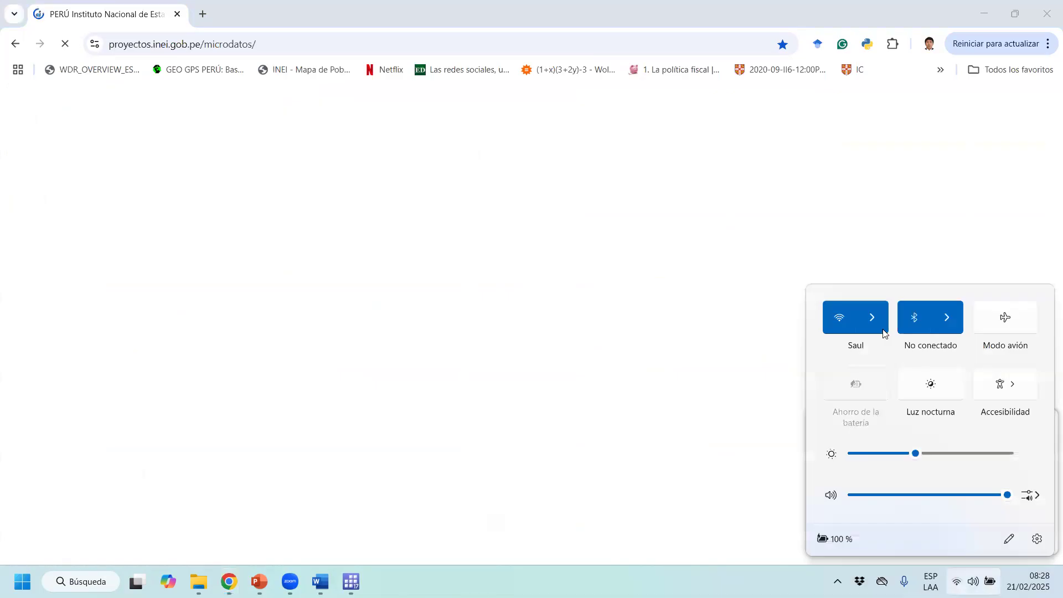
pyautogui.click(884, 333)
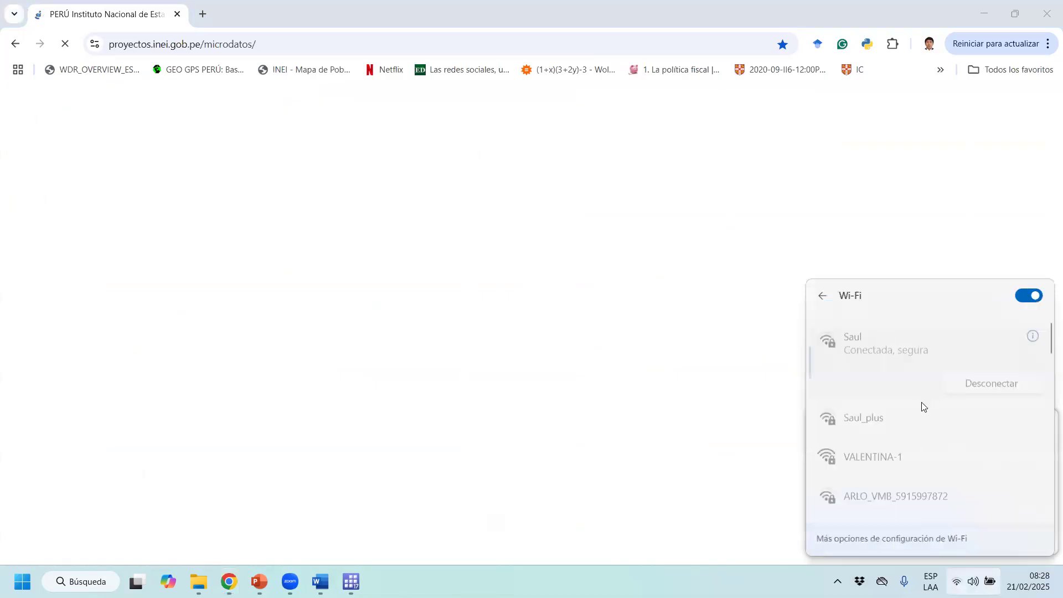
pyautogui.click(978, 438)
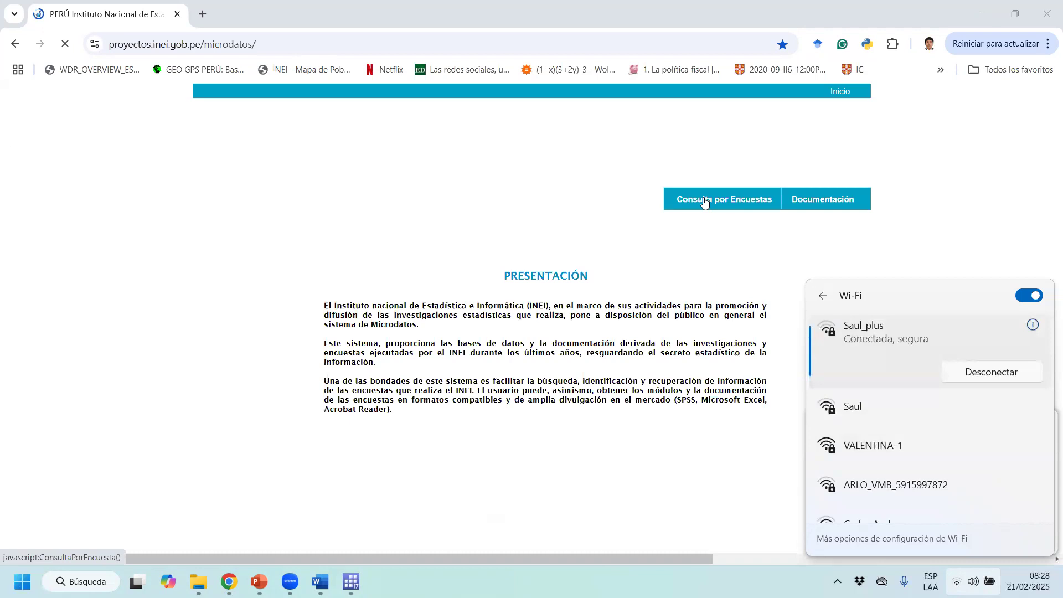
# Reload the INEI Microdatos site and open Consulta por Encuestas
pyautogui.click(705, 203)
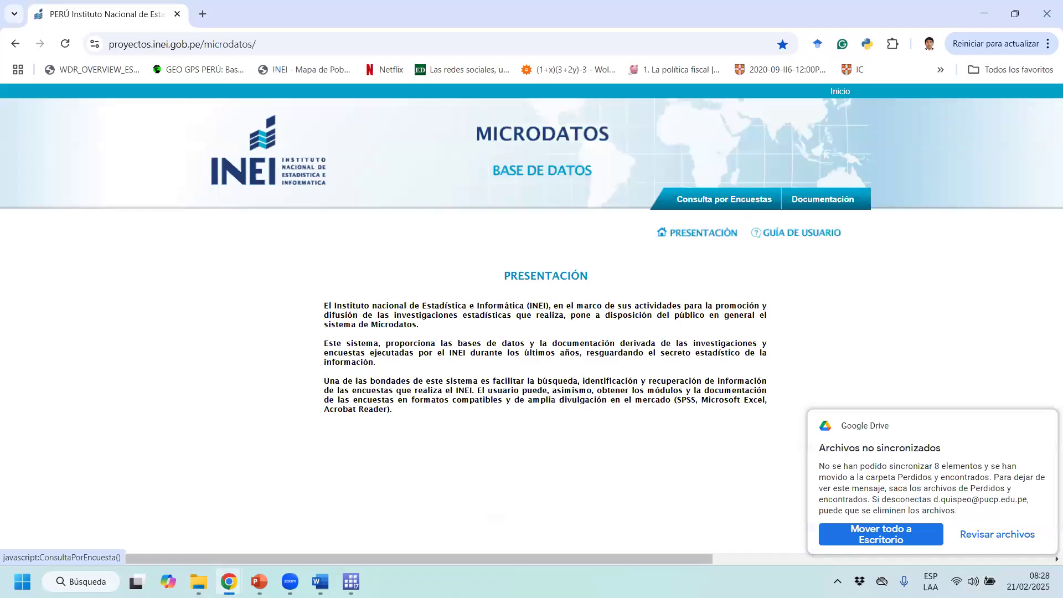
pyautogui.click(725, 200)
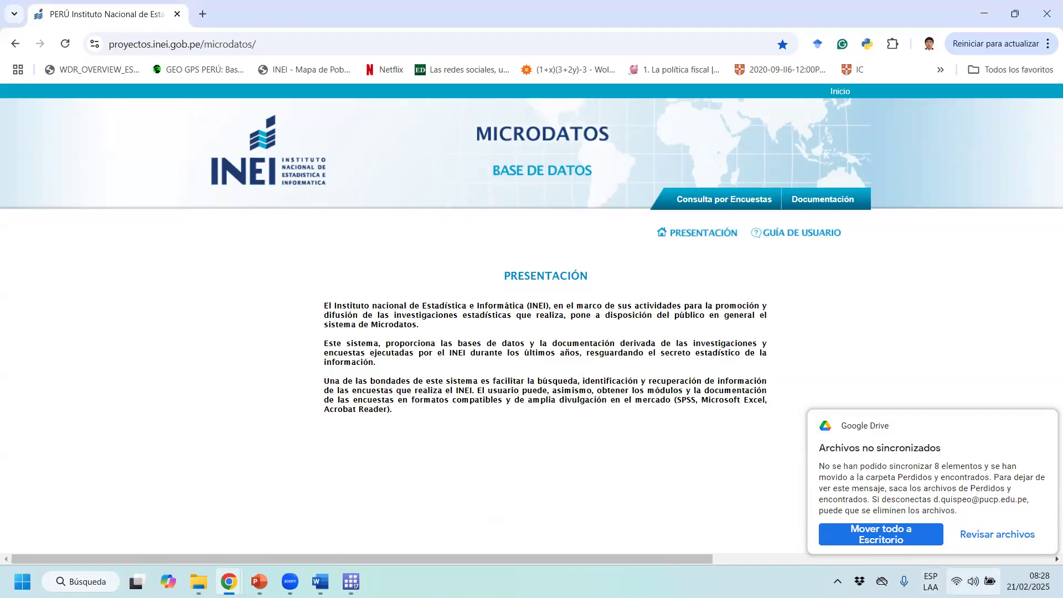
pyautogui.click(974, 581)
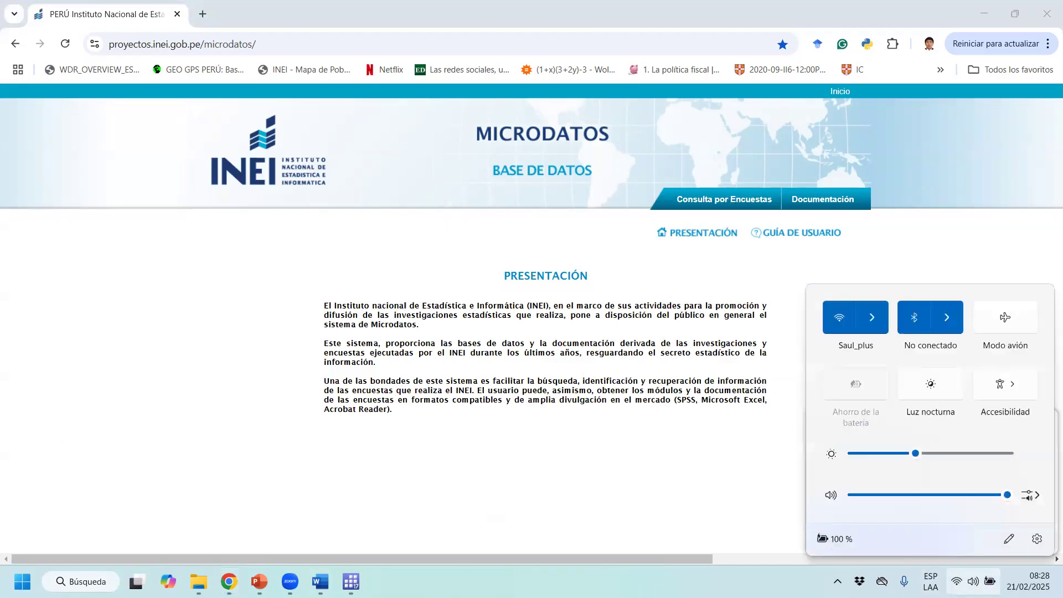
pyautogui.press('Escape')
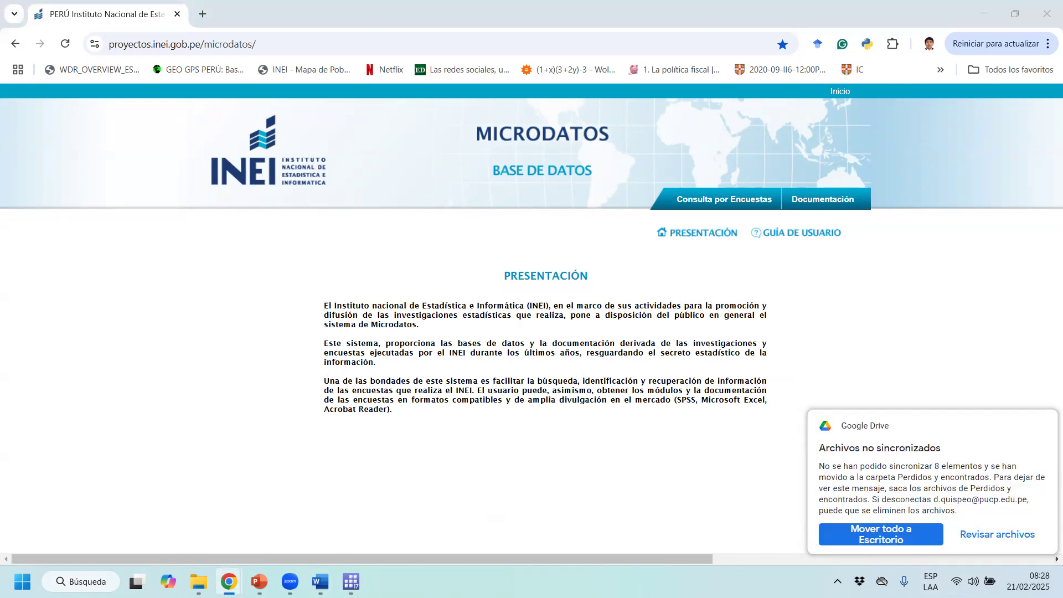
pyautogui.press('capslock')
pyautogui.click(310, 48)
pyautogui.press('Return')
pyautogui.click(724, 199)
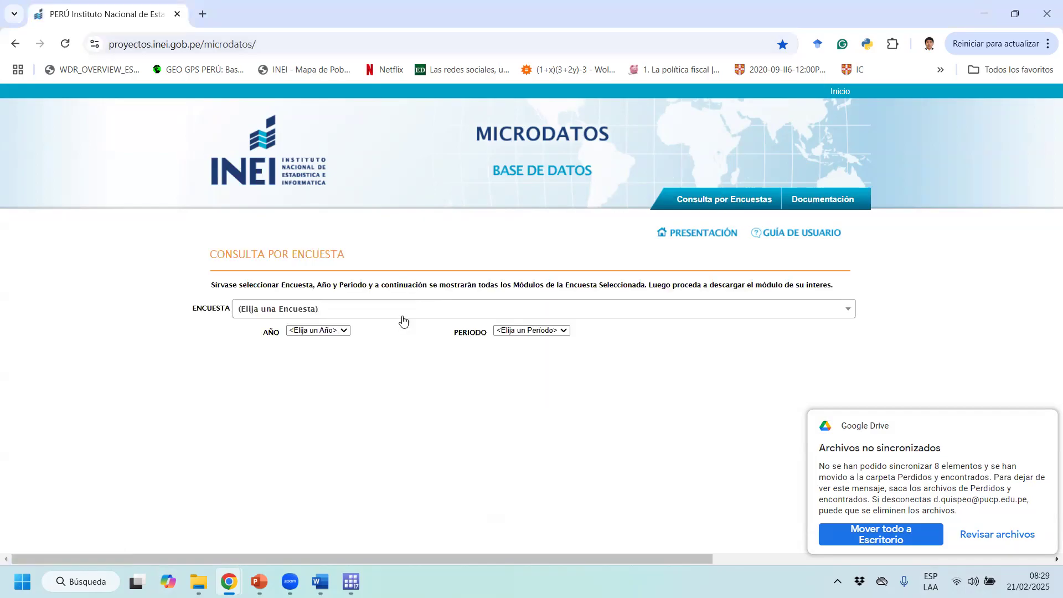
# List the modules of ENAHO Metodología ACTUALIZADA, Condiciones de Vida y Pobreza - ENAHO, for year 2023 and period Anual - (Ene-Dic)
pyautogui.click(404, 316)
pyautogui.click(353, 388)
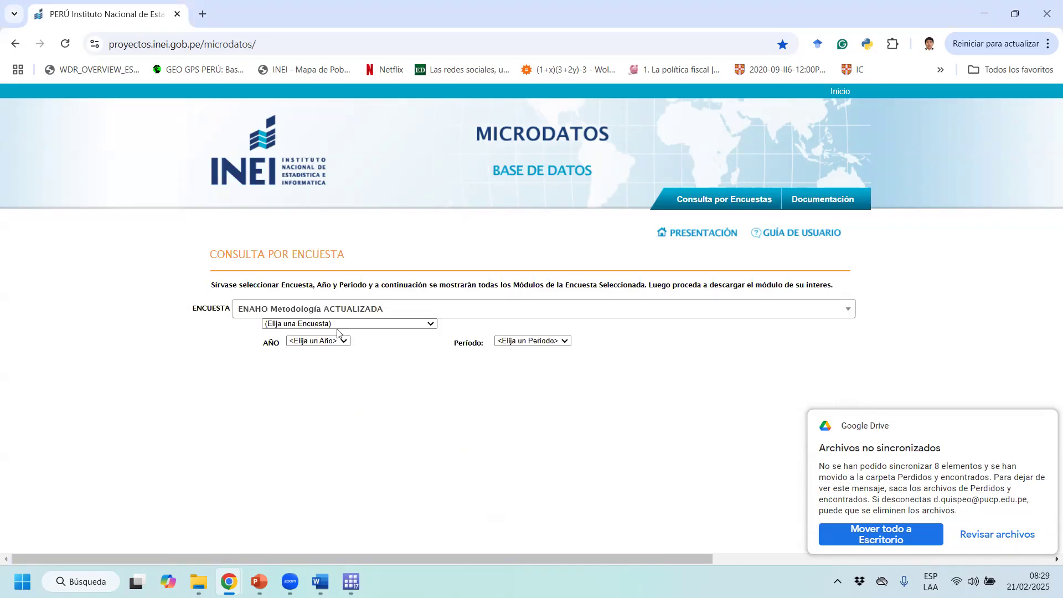
pyautogui.click(341, 324)
pyautogui.click(363, 354)
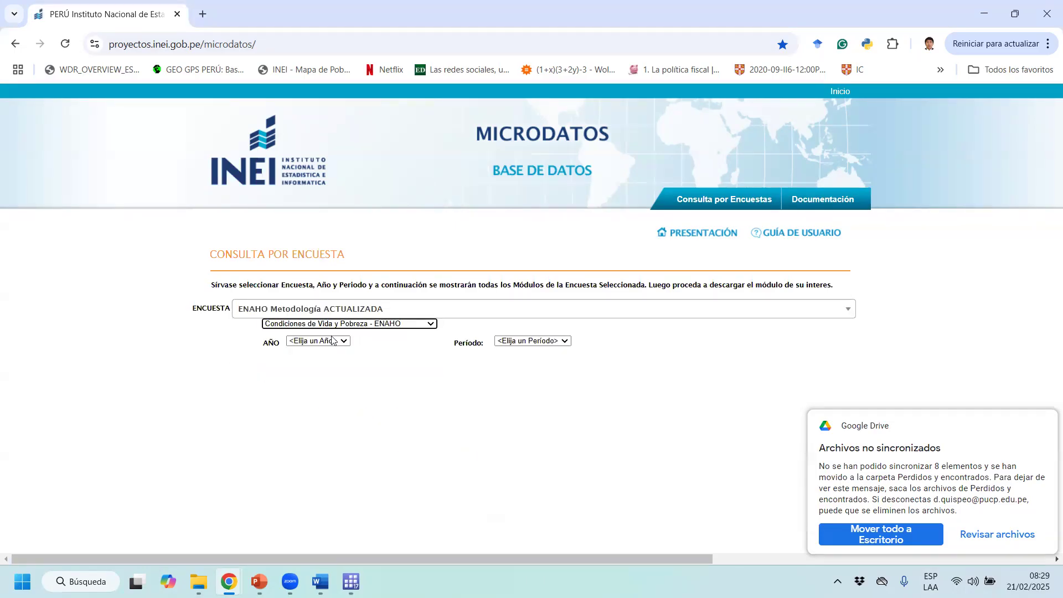
pyautogui.click(338, 341)
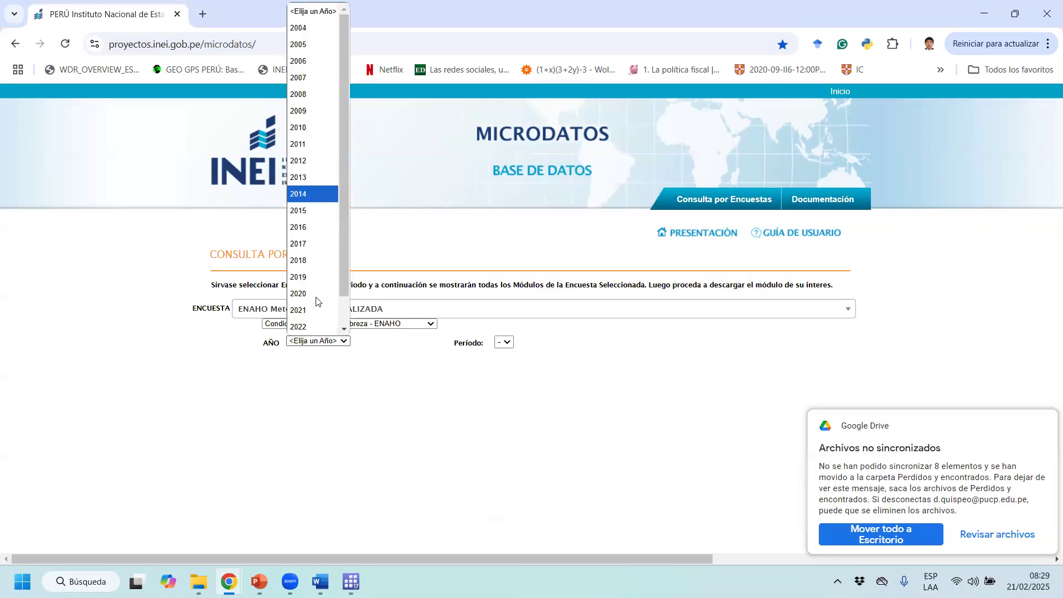
pyautogui.click(314, 310)
pyautogui.click(524, 342)
pyautogui.click(522, 374)
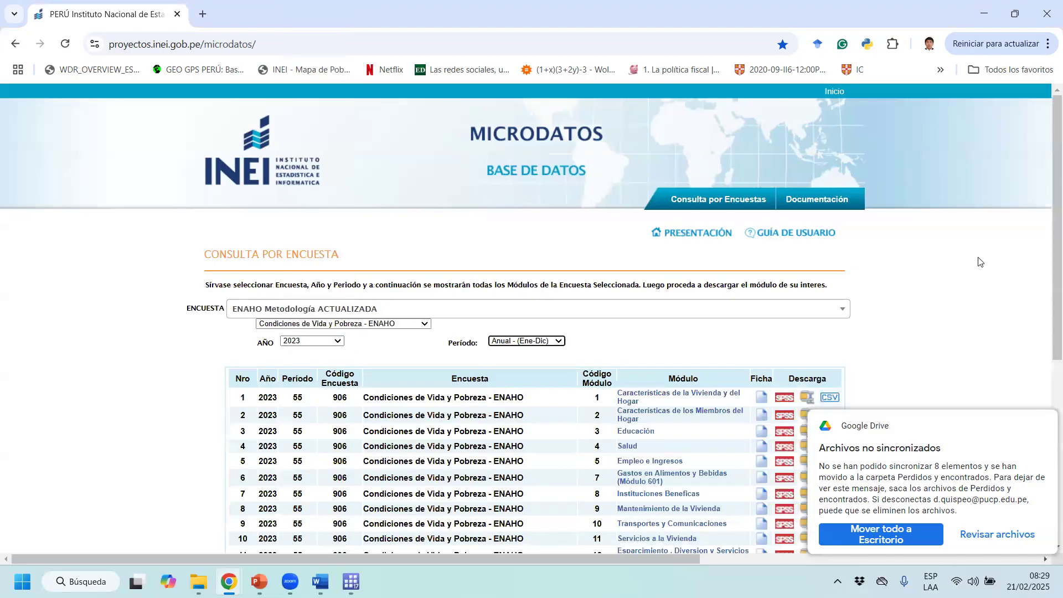
# Download the Stata ZIP of module 4, Salud, to Descargas as "906-Modulo04 (1)"
pyautogui.scroll(-3, 814, 238)
pyautogui.click(811, 241)
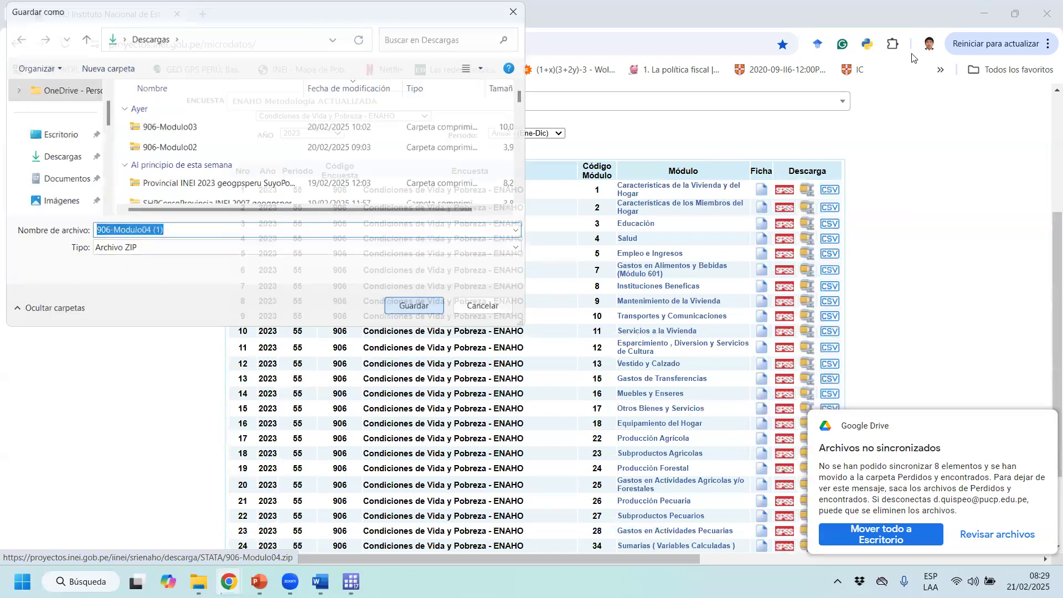
pyautogui.click(407, 308)
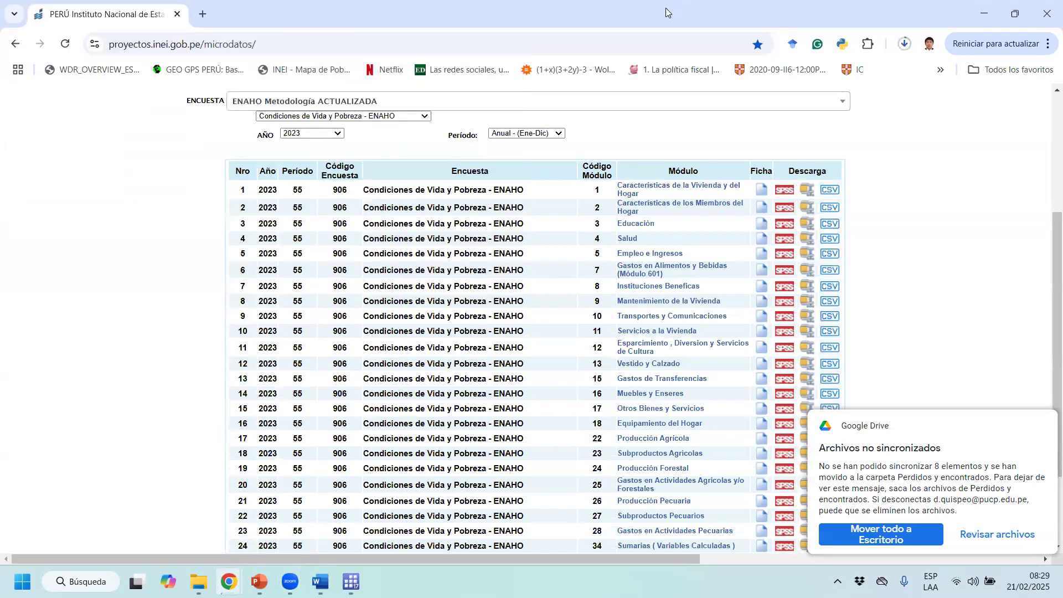
# Restore and widen the browser window over the do-file, and download the Stata ZIP of module 5, Empleo e Ingresos, as "906-Modulo05 (5)"
pyautogui.doubleClick(667, 13)
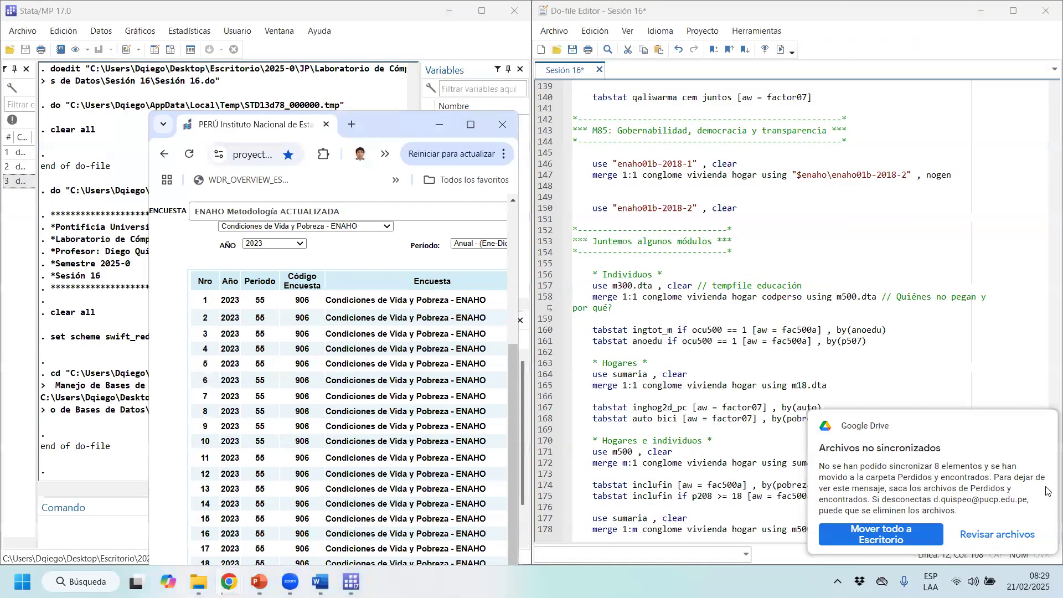
pyautogui.click(1047, 143)
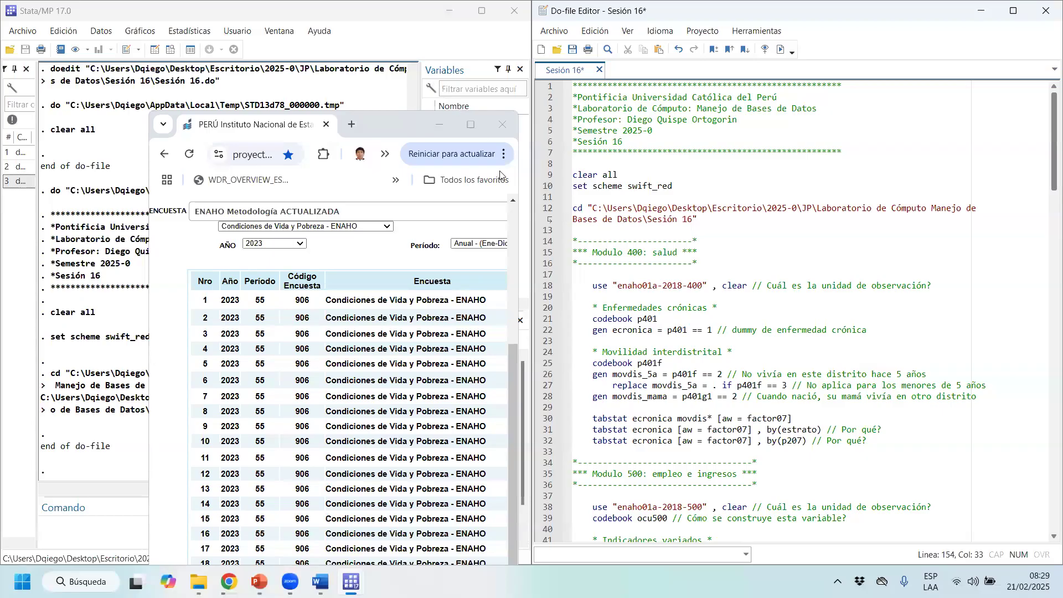
pyautogui.moveTo(521, 207); pyautogui.dragTo(941, 206)
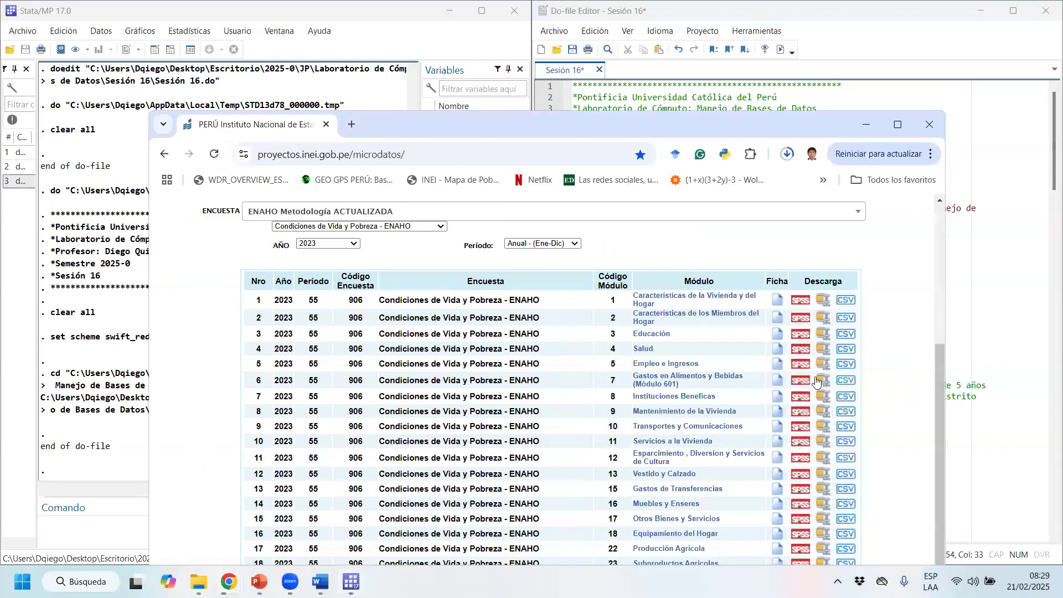
pyautogui.click(823, 372)
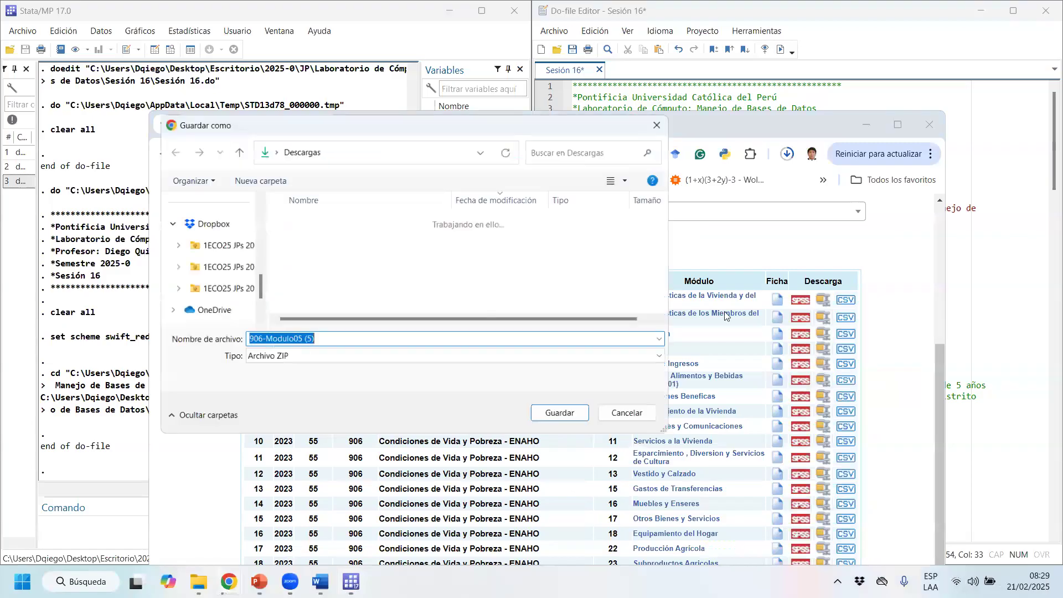
pyautogui.click(567, 418)
# Check the following module section in the do-file and download the Stata ZIP of module 34, Sumarias (Variables Calculadas)
pyautogui.click(770, 12)
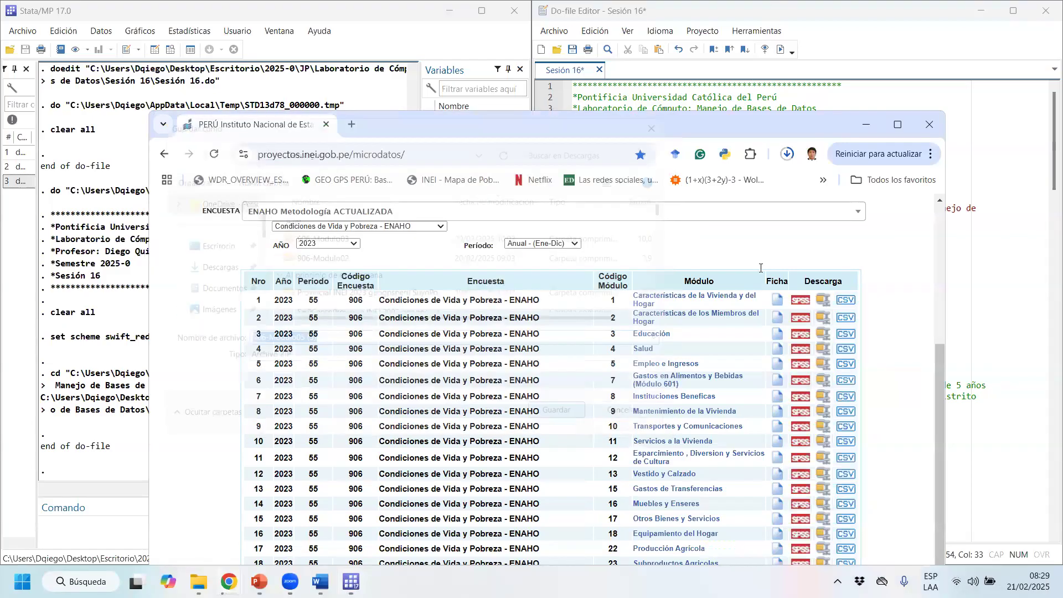
pyautogui.scroll(-9, 687, 387)
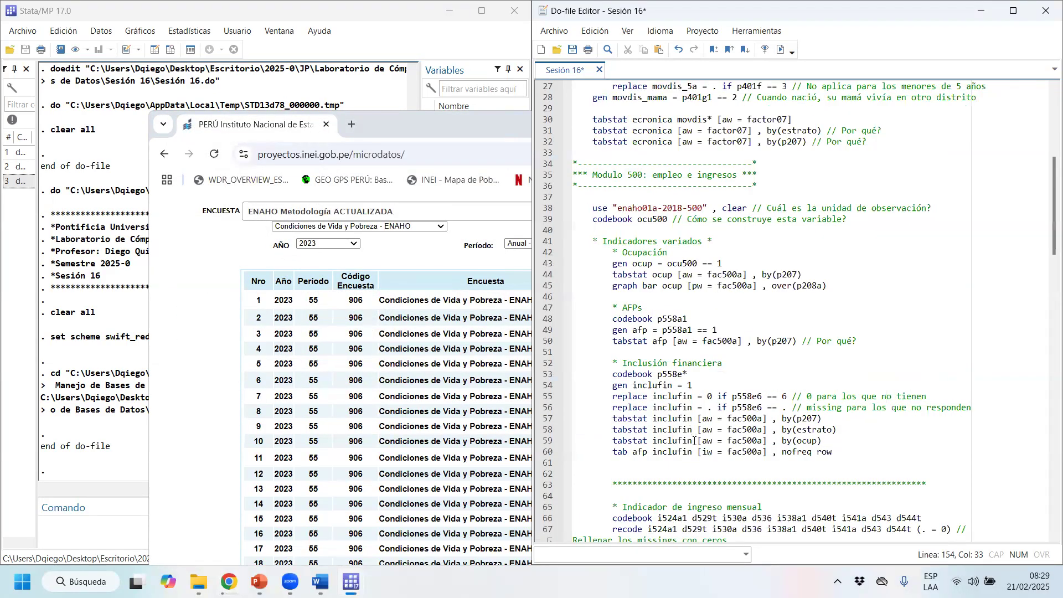
pyautogui.click(470, 128)
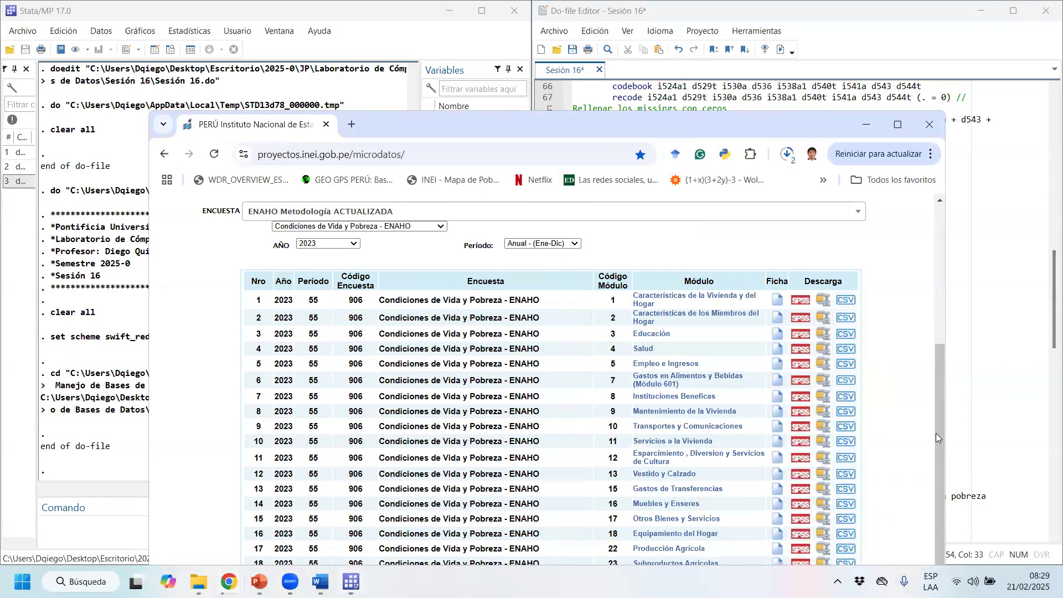
pyautogui.scroll(-1, 775, 360)
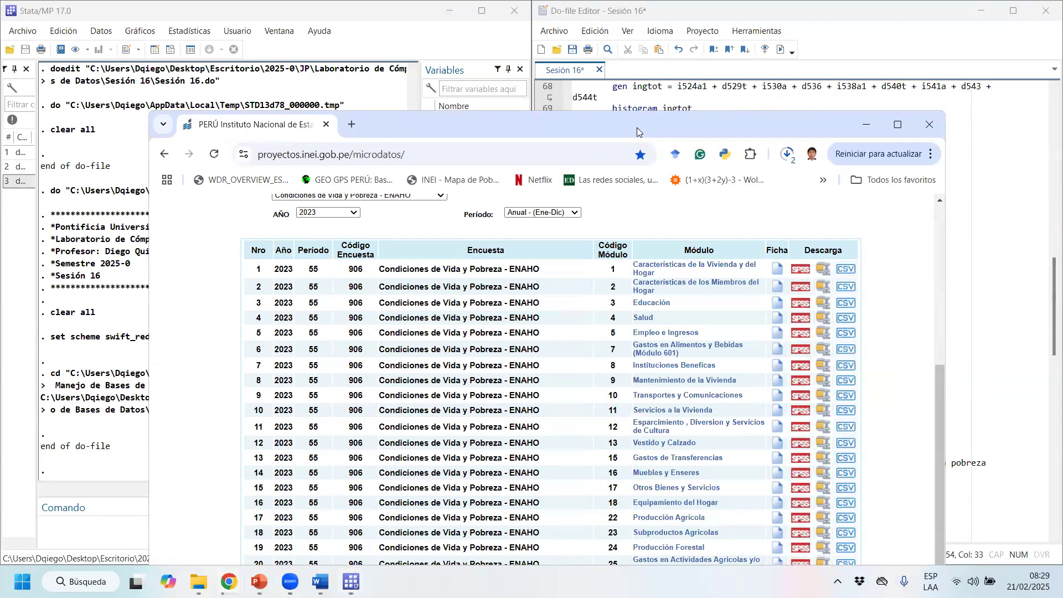
pyautogui.moveTo(638, 131); pyautogui.dragTo(531, 58)
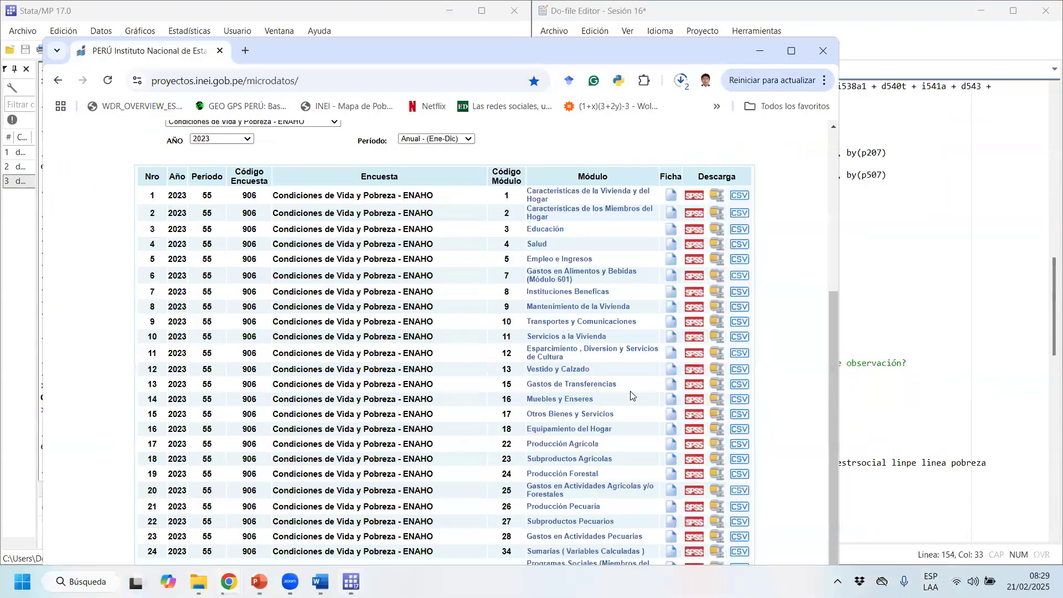
pyautogui.click(714, 552)
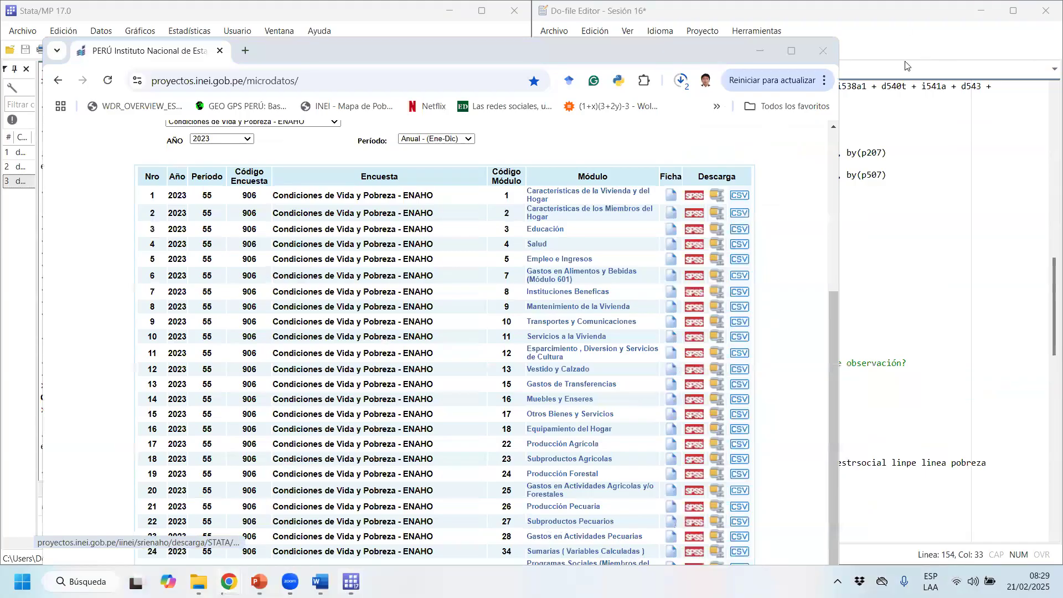
# Download the Stata ZIPs of module 18, Equipamiento del Hogar, and module 37, Programas Sociales, saving the latter to Descargas as "906-Modulo37"
pyautogui.scroll(-10, 803, 414)
pyautogui.click(474, 50)
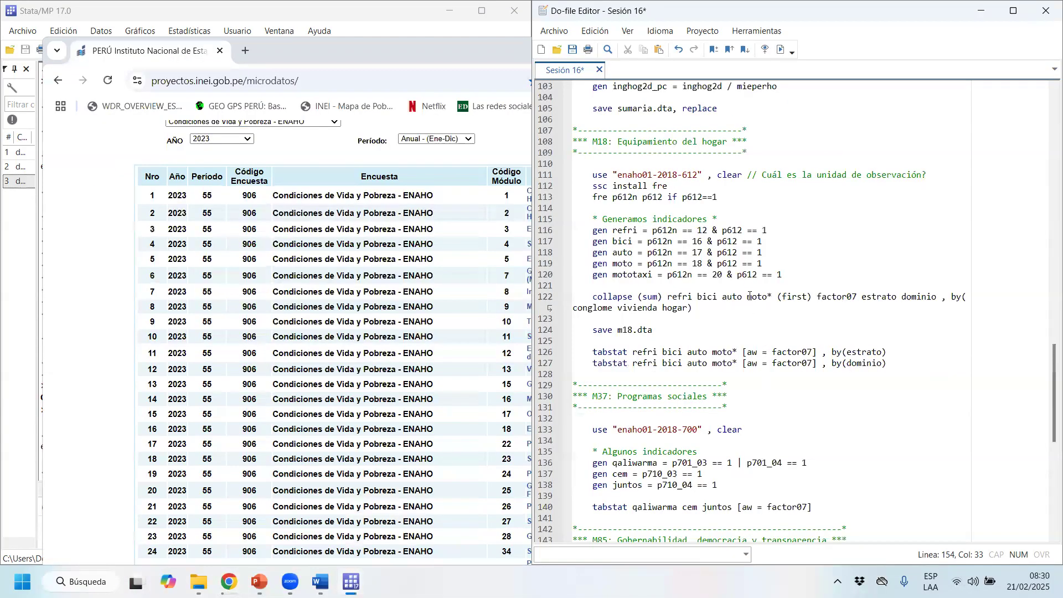
pyautogui.click(453, 53)
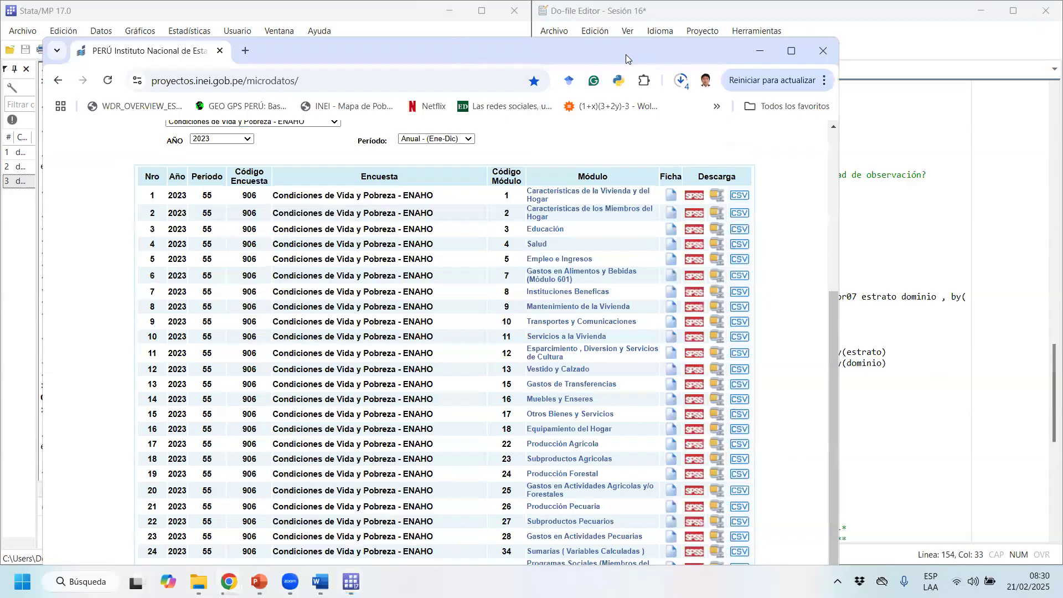
pyautogui.moveTo(626, 54); pyautogui.dragTo(622, 26)
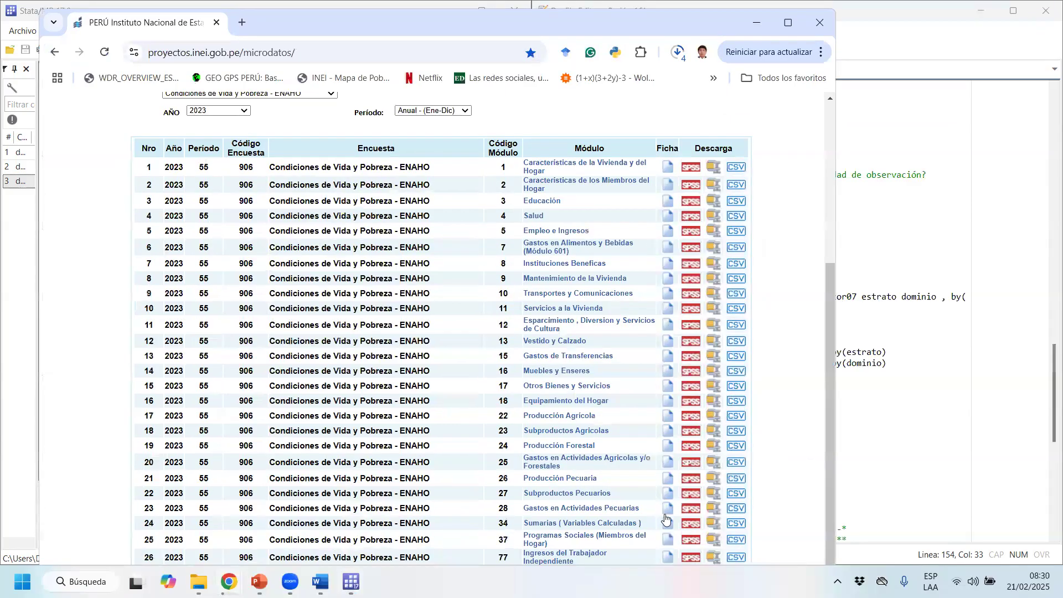
pyautogui.click(715, 541)
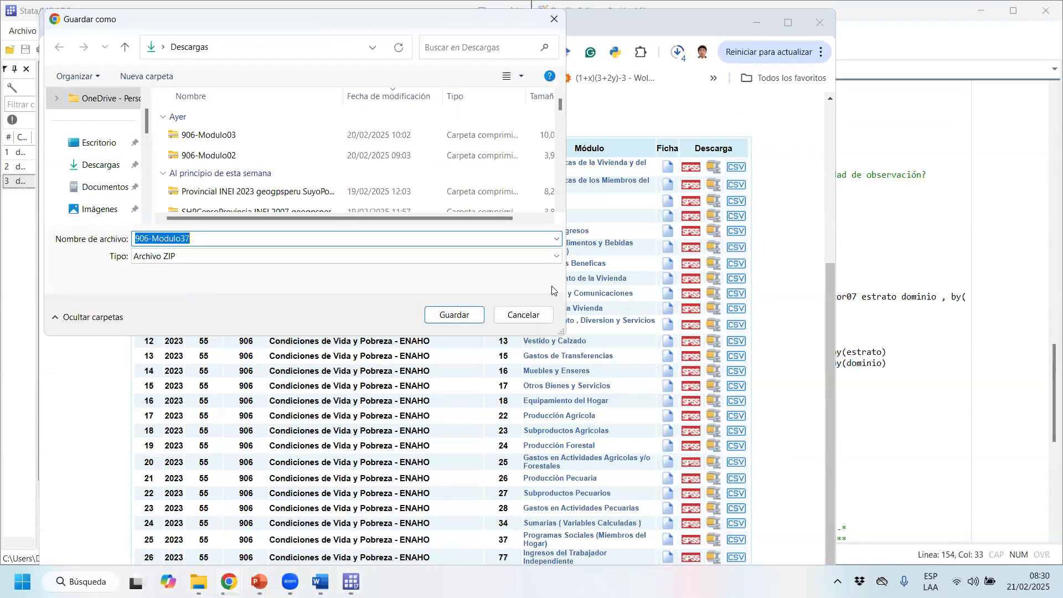
pyautogui.click(470, 321)
# Tile the browser side by side with the do-file and download the Stata ZIP of module 85, Gobernabilidad, Democracia y Transparencia
pyautogui.click(860, 367)
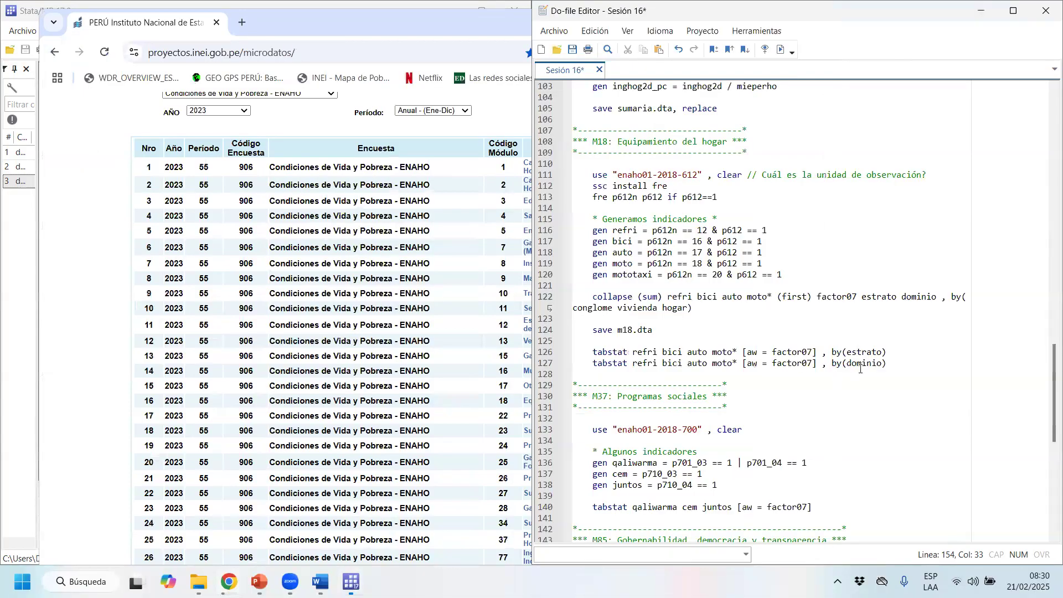
pyautogui.scroll(-3, 868, 418)
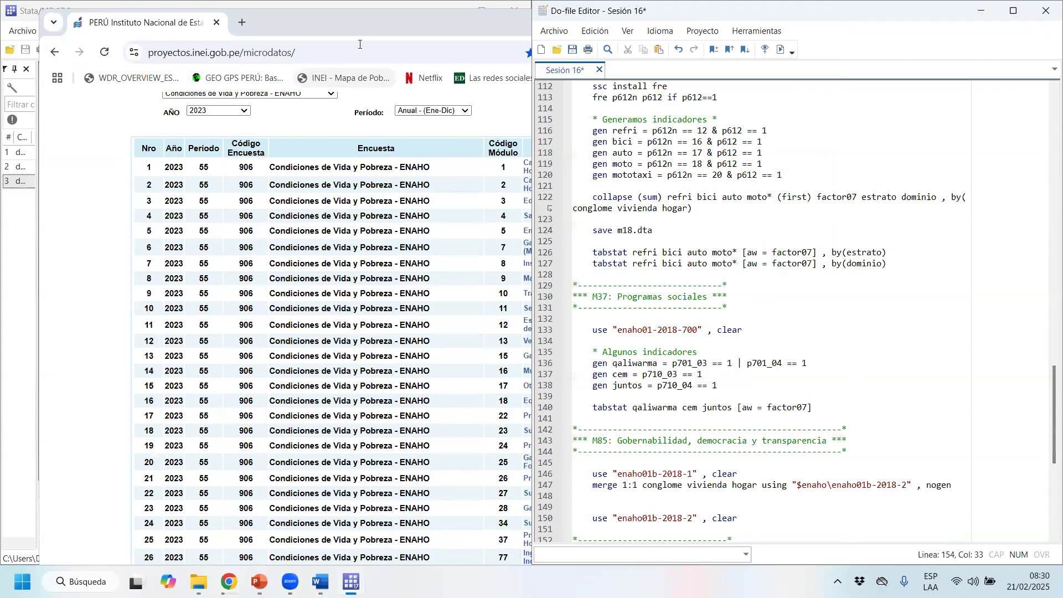
pyautogui.click(383, 29)
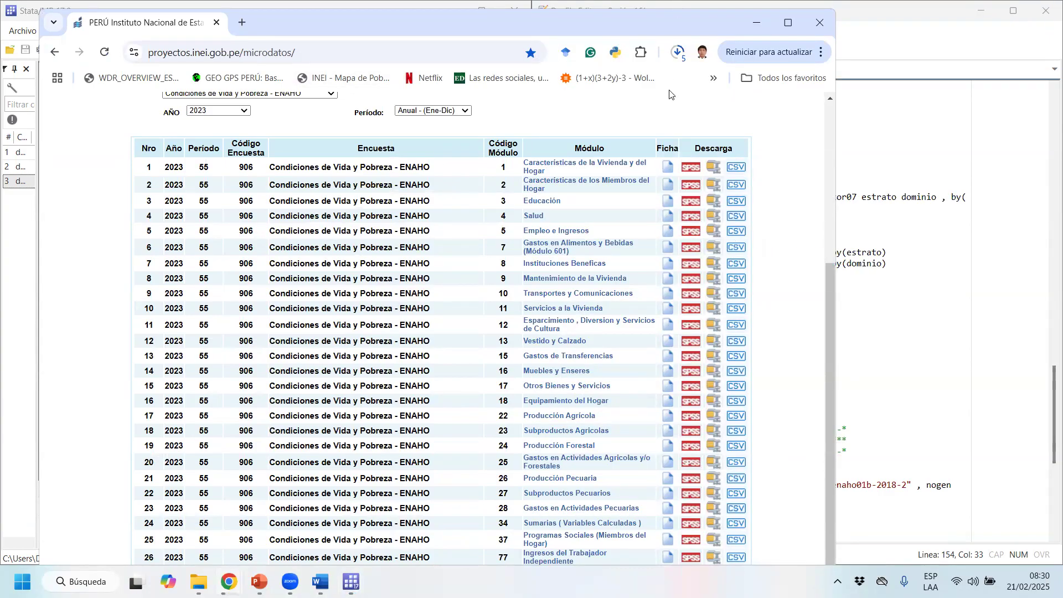
pyautogui.moveTo(669, 25); pyautogui.dragTo(648, 54)
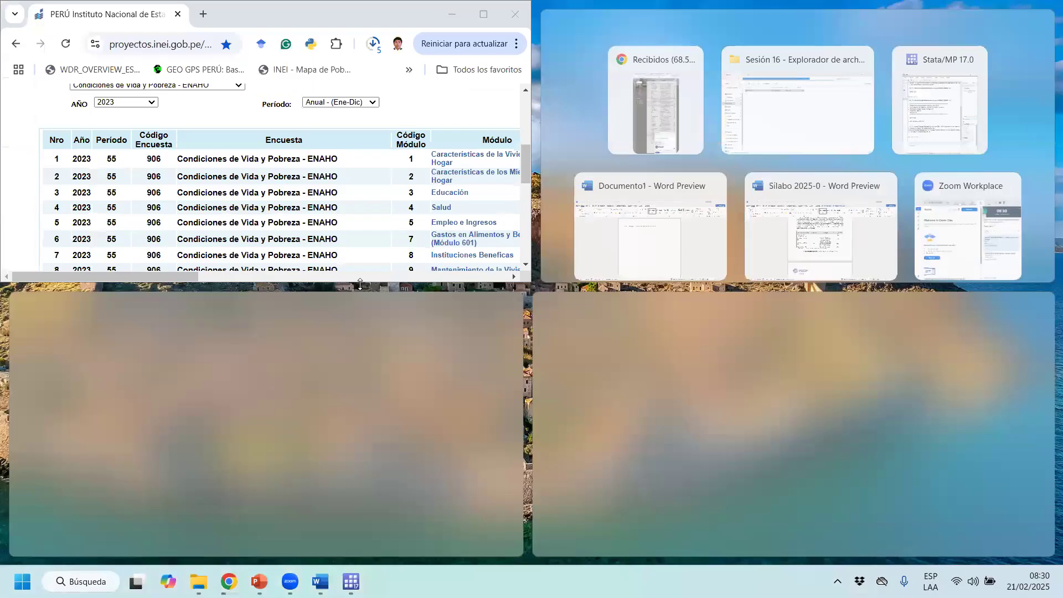
pyautogui.moveTo(360, 284); pyautogui.dragTo(455, 468)
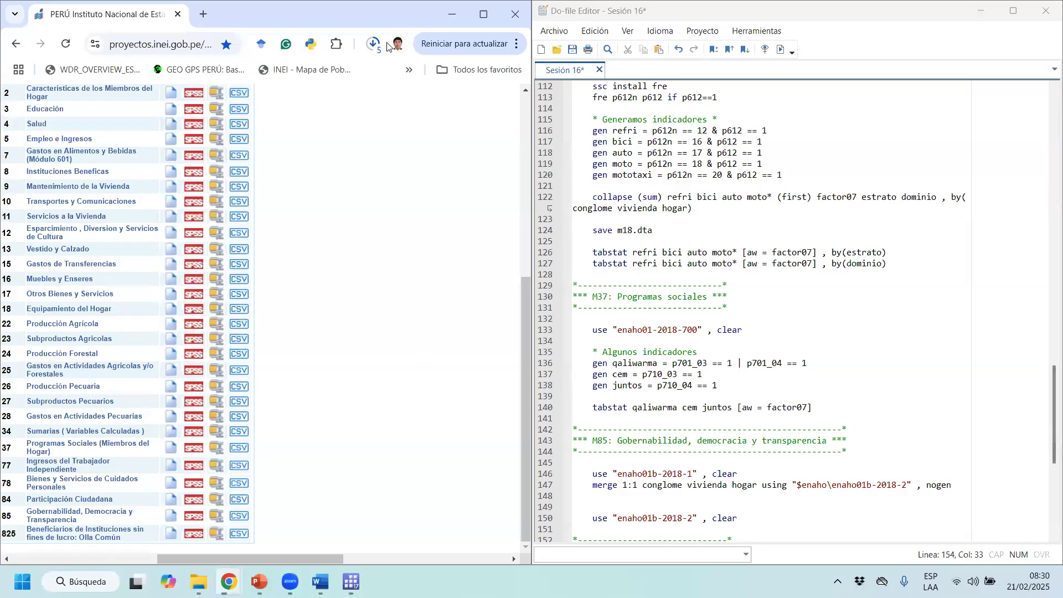
# Check the recent downloads and bring up the Sesión 16 folder in File Explorer as a restored window beside the browser
pyautogui.click(372, 50)
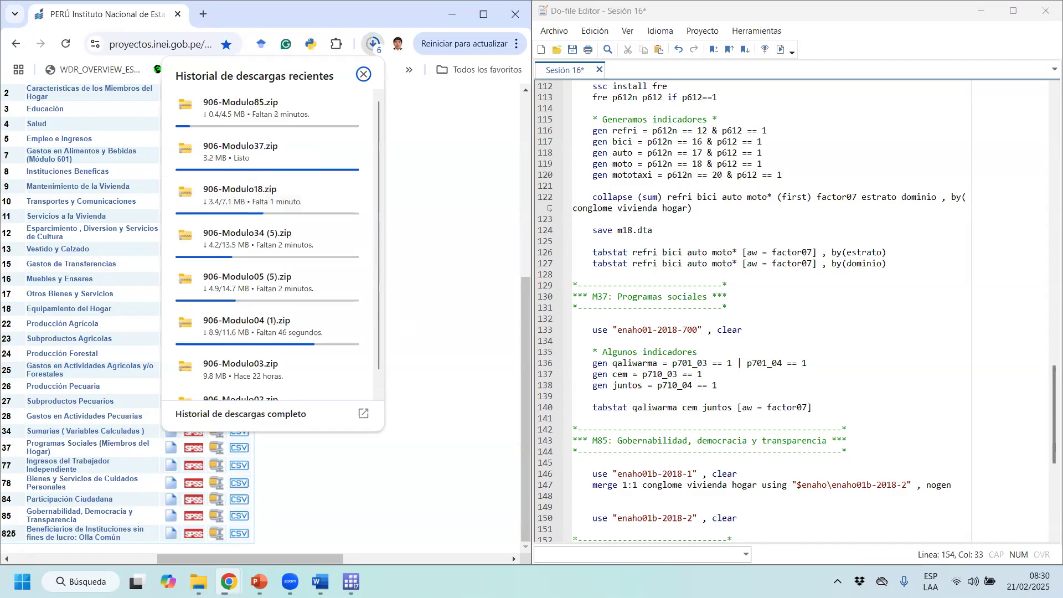
pyautogui.click(199, 582)
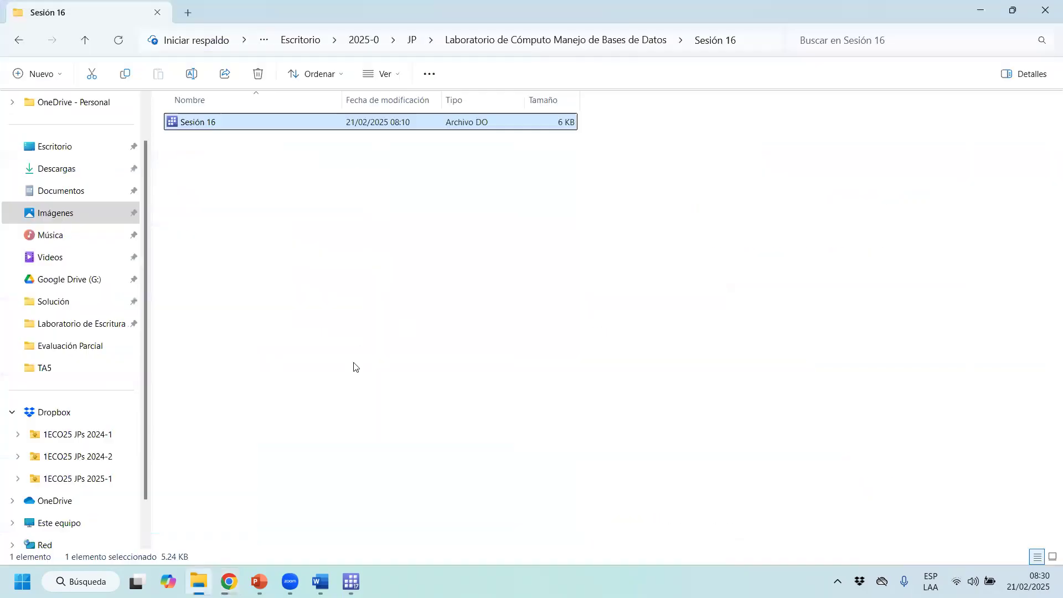
pyautogui.doubleClick(390, 6)
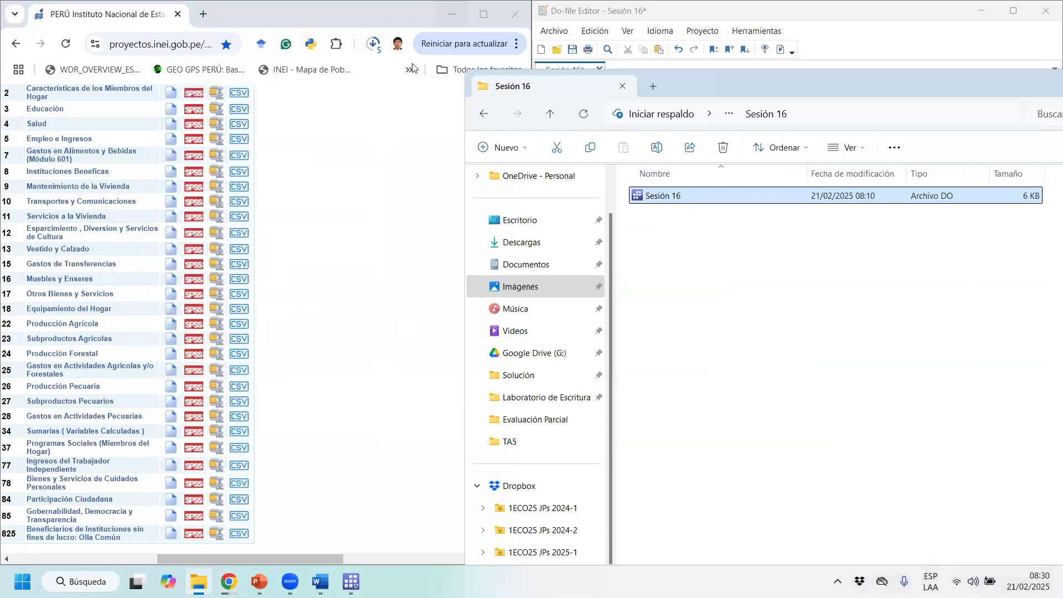
# Copy enaho01-2023-700, enaho01-2023-700a and enaho01-2023-700b from the downloaded 906-Modulo37.zip into the Sesión 16 folder, and close the archive window
pyautogui.click(374, 44)
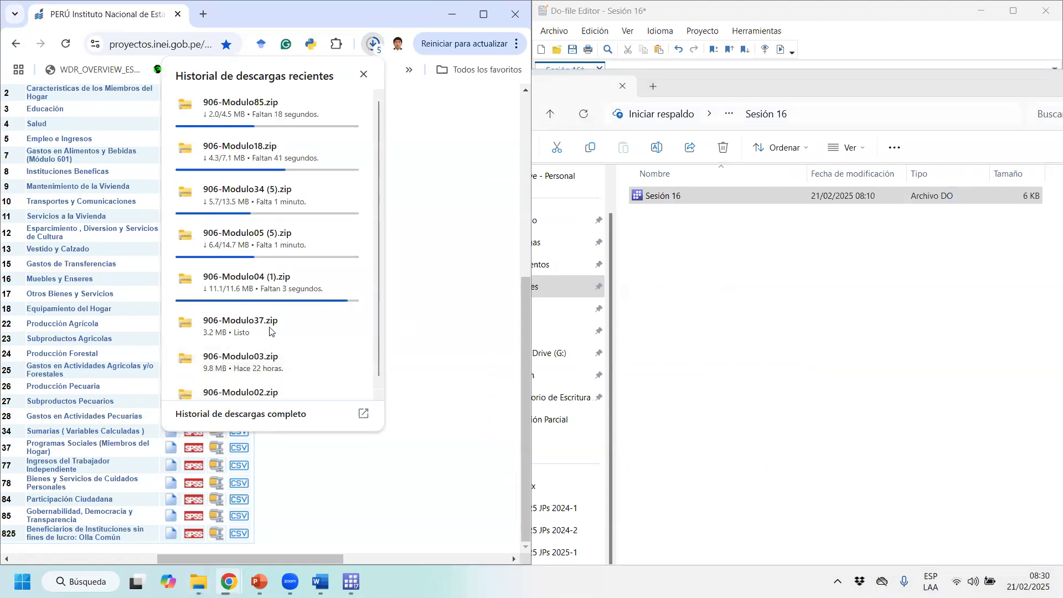
pyautogui.click(222, 329)
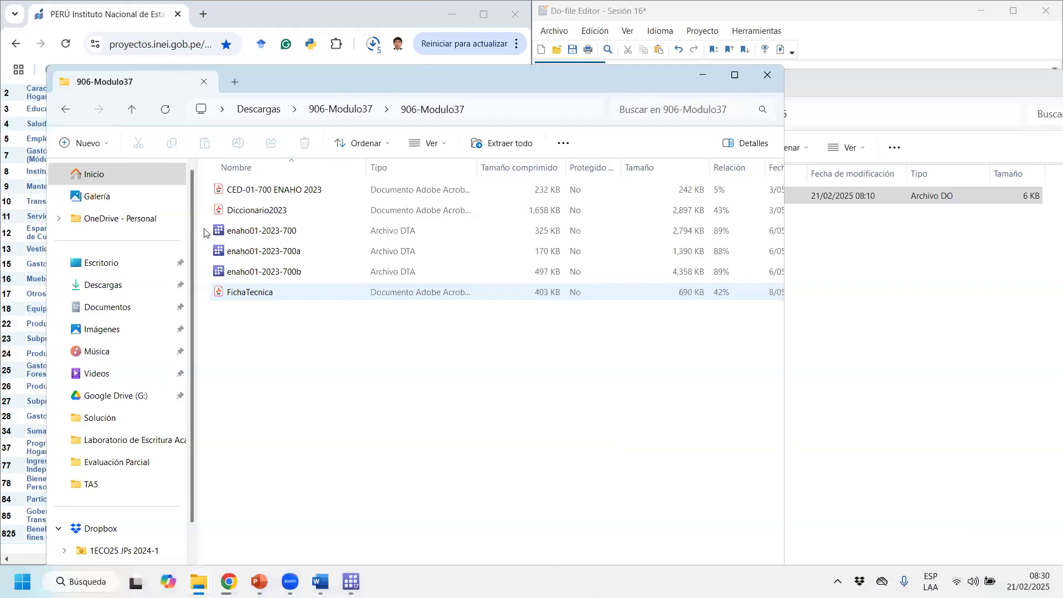
pyautogui.moveTo(207, 236); pyautogui.dragTo(314, 274)
pyautogui.moveTo(314, 235); pyautogui.dragTo(857, 309)
pyautogui.click(408, 76)
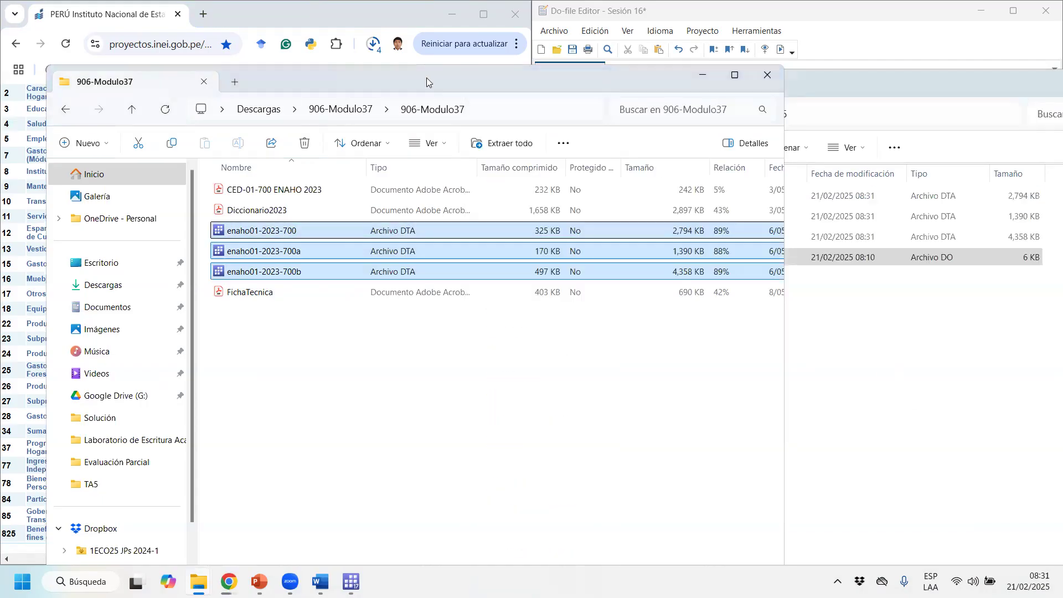
pyautogui.click(767, 76)
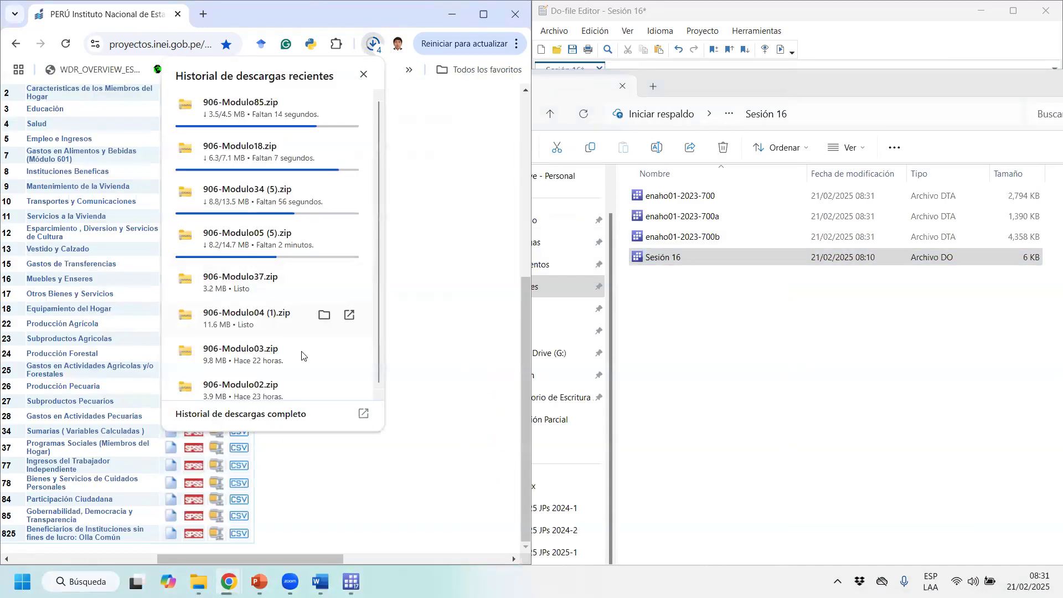
# Copy enaho01a-2023-400 from the downloaded 906-Modulo04 (1).zip into the Sesión 16 folder and close the archive window
pyautogui.click(278, 315)
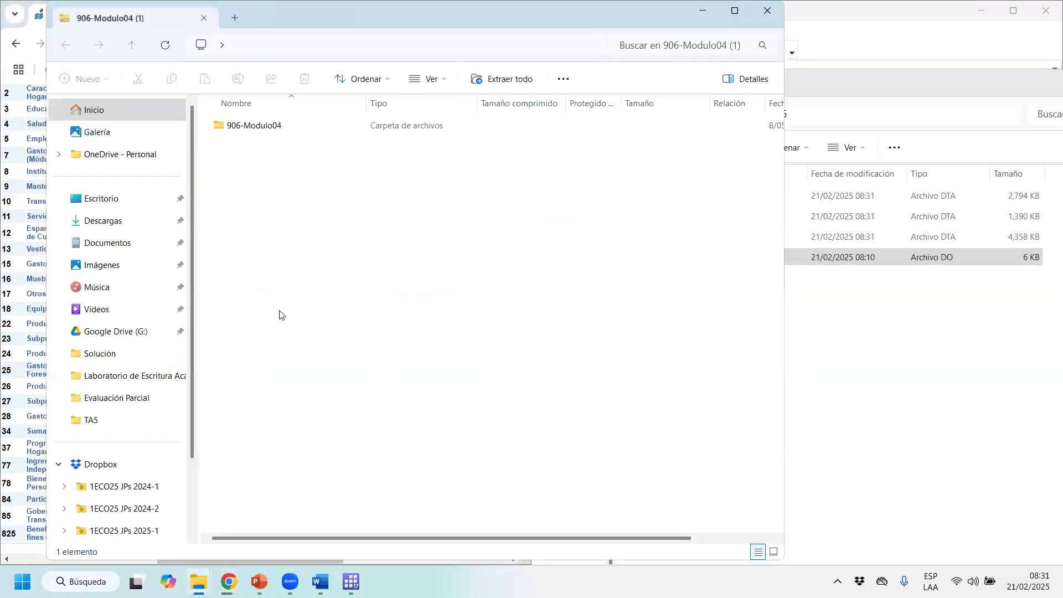
pyautogui.doubleClick(269, 123)
pyautogui.click(319, 188)
pyautogui.moveTo(306, 189); pyautogui.dragTo(881, 366)
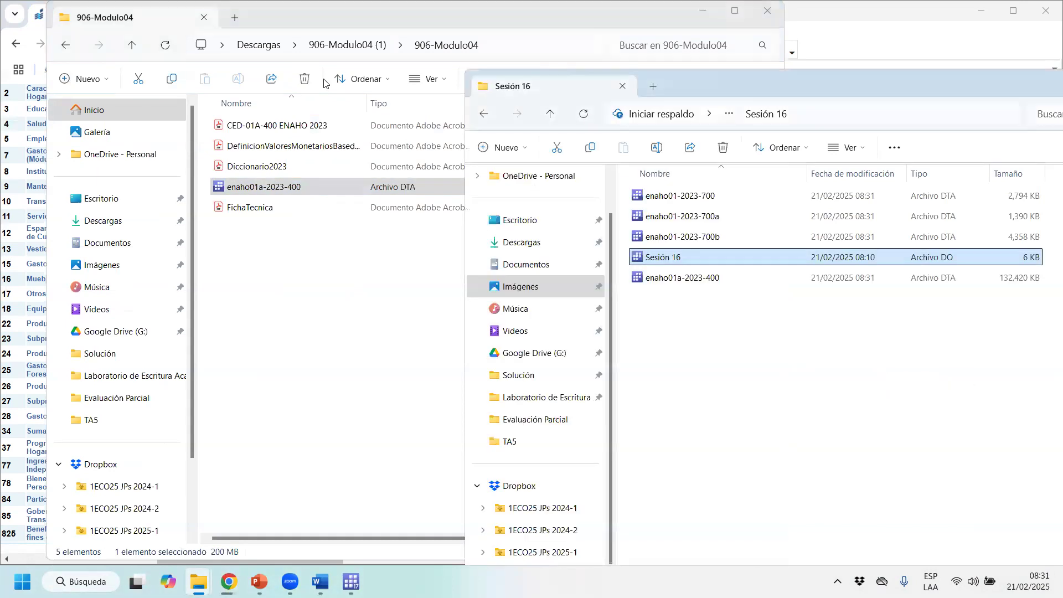
pyautogui.click(338, 19)
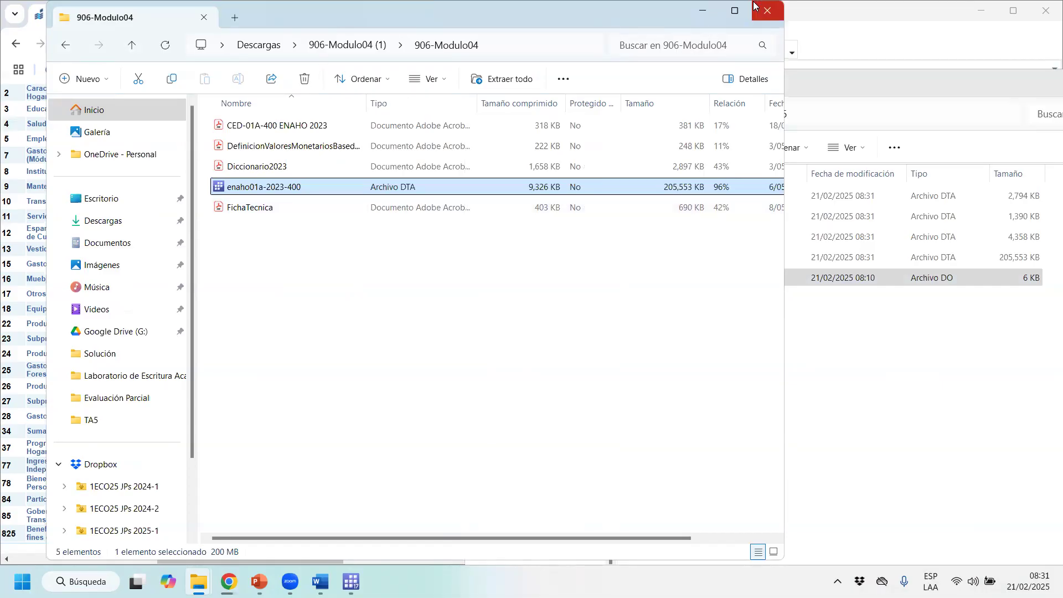
pyautogui.click(768, 11)
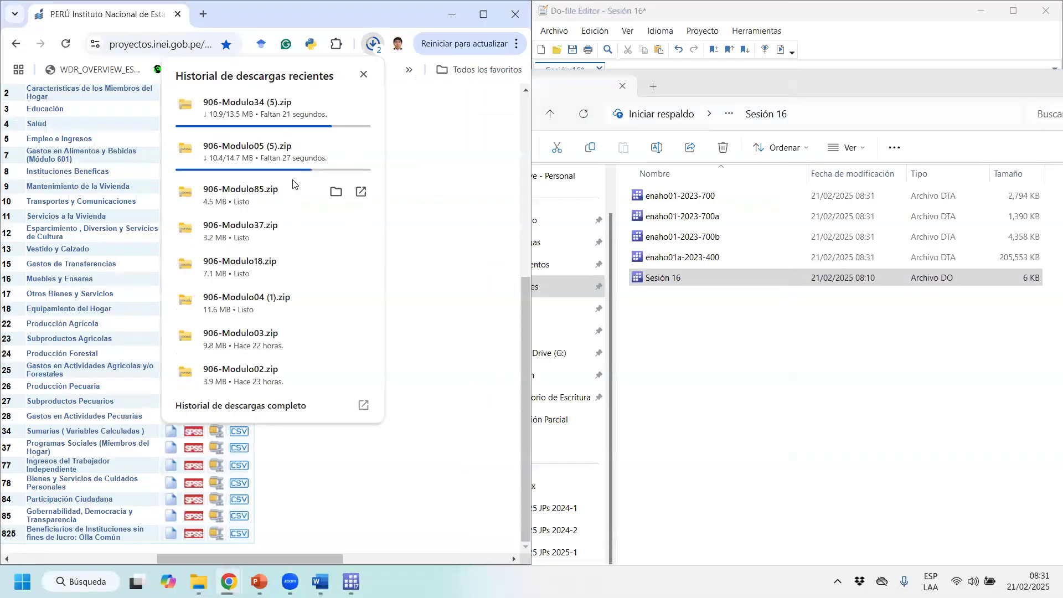
# Copy enaho01b-2023-1 and enaho01b-2023-2 from the downloaded 906-Modulo85.zip into the Sesión 16 folder and close the archive window
pyautogui.click(293, 189)
pyautogui.moveTo(204, 172); pyautogui.dragTo(899, 395)
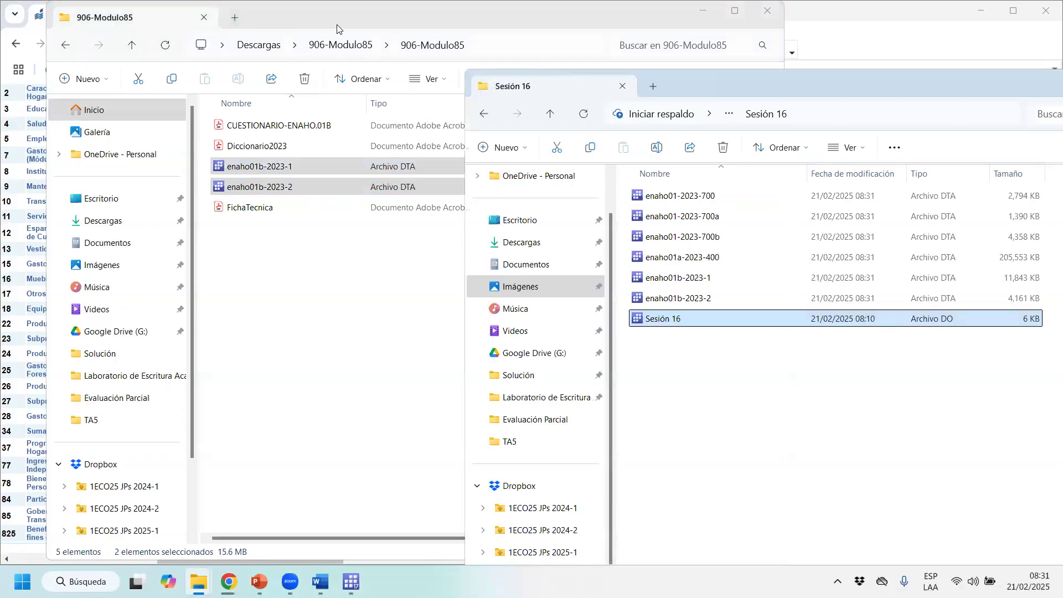
pyautogui.click(338, 29)
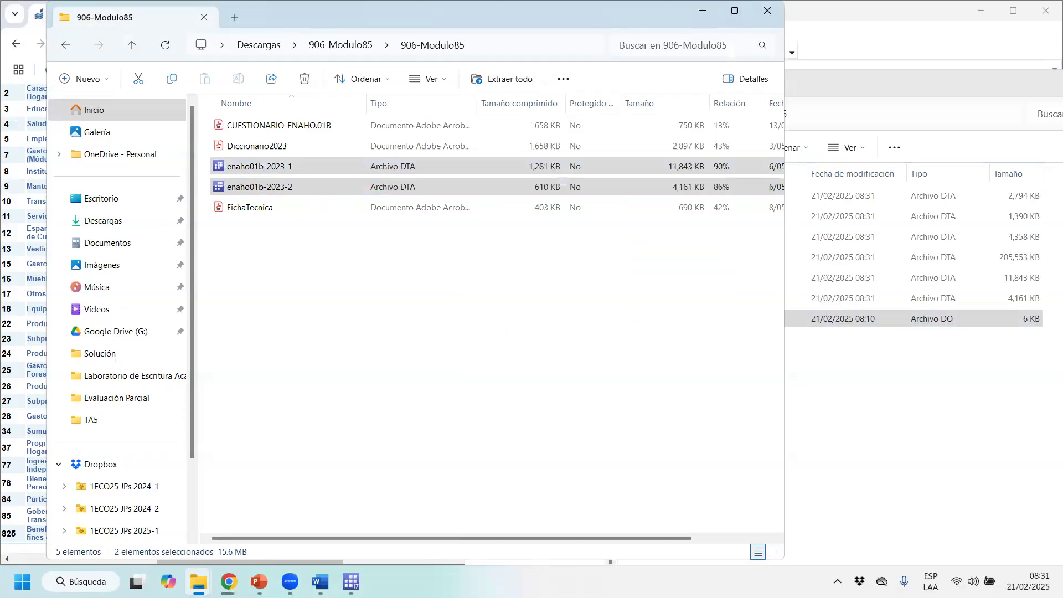
pyautogui.click(768, 10)
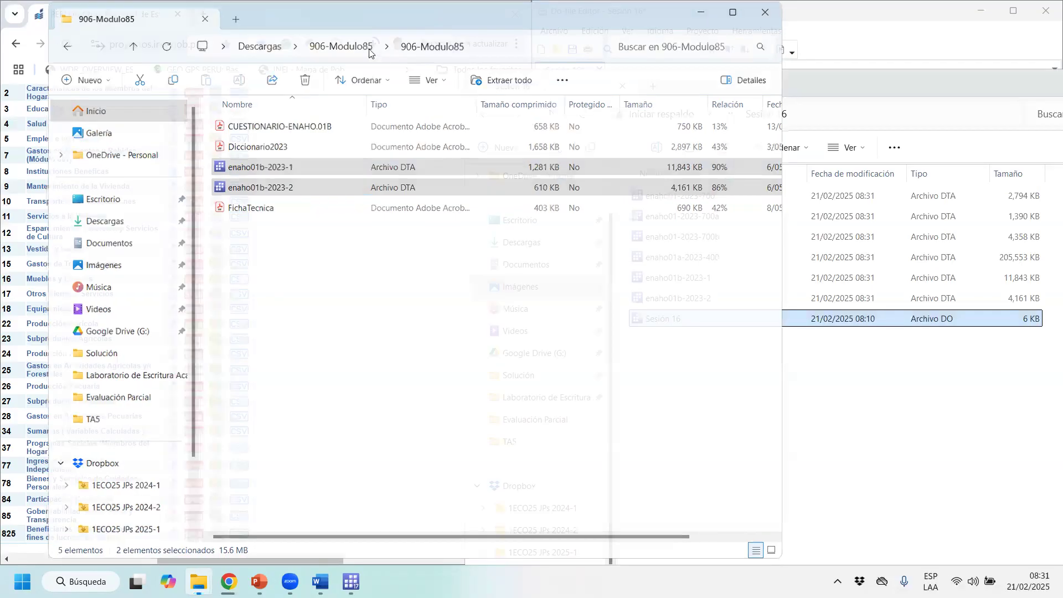
pyautogui.moveTo(305, 212)
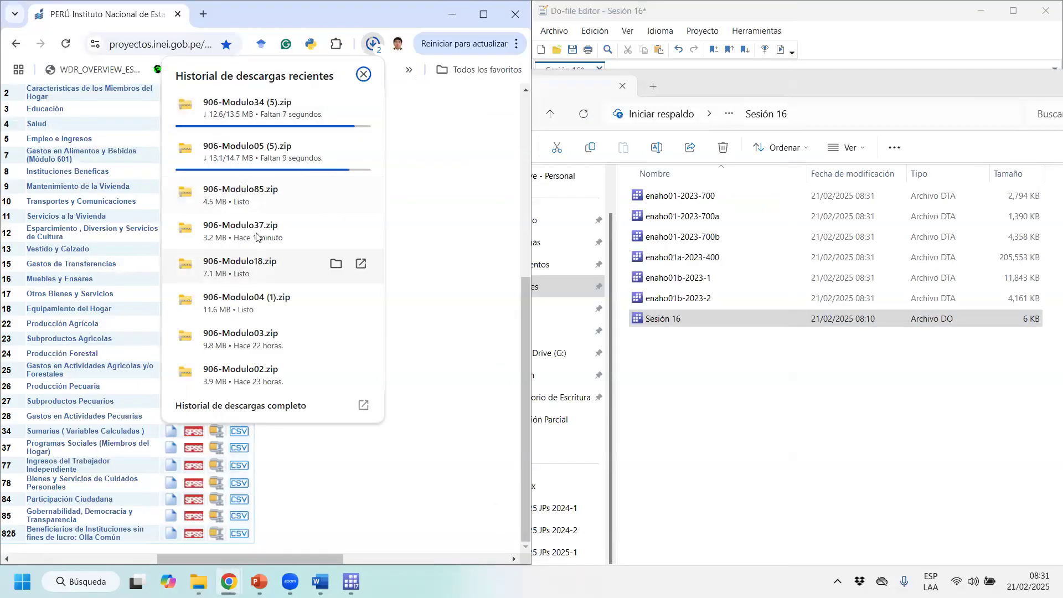
pyautogui.click(277, 190)
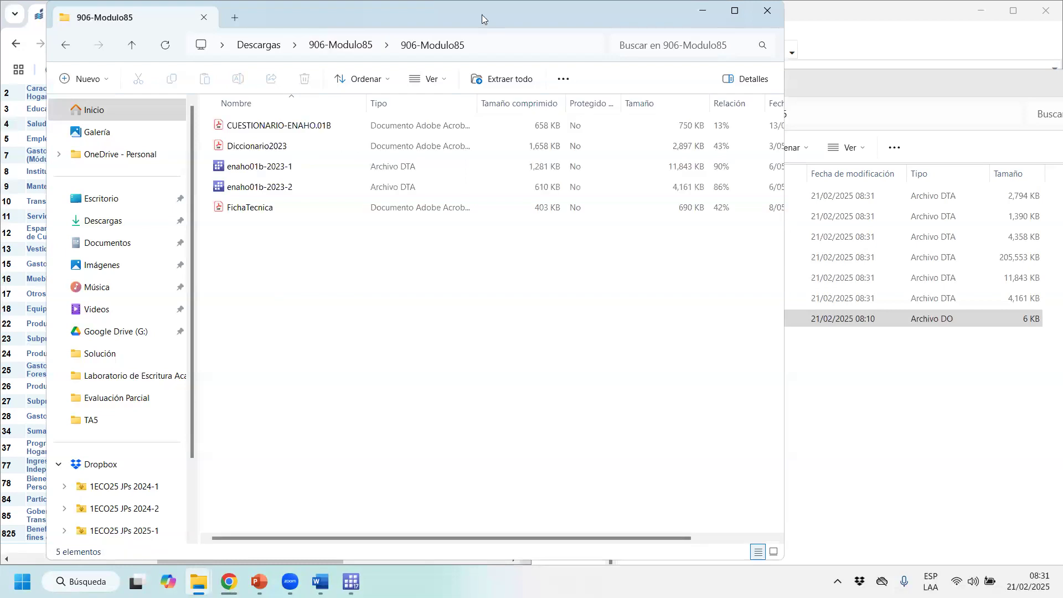
pyautogui.click(767, 14)
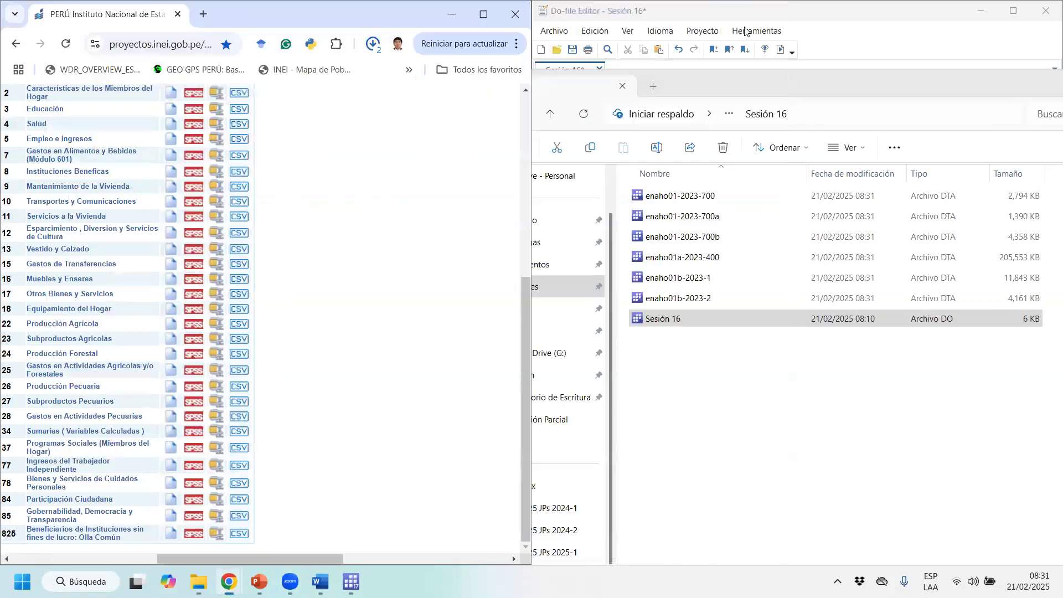
# Open the downloaded 906-Modulo05 (5).zip and copy enaho01a-2023-500 into the Sesión 16 folder
pyautogui.click(371, 46)
pyautogui.click(232, 102)
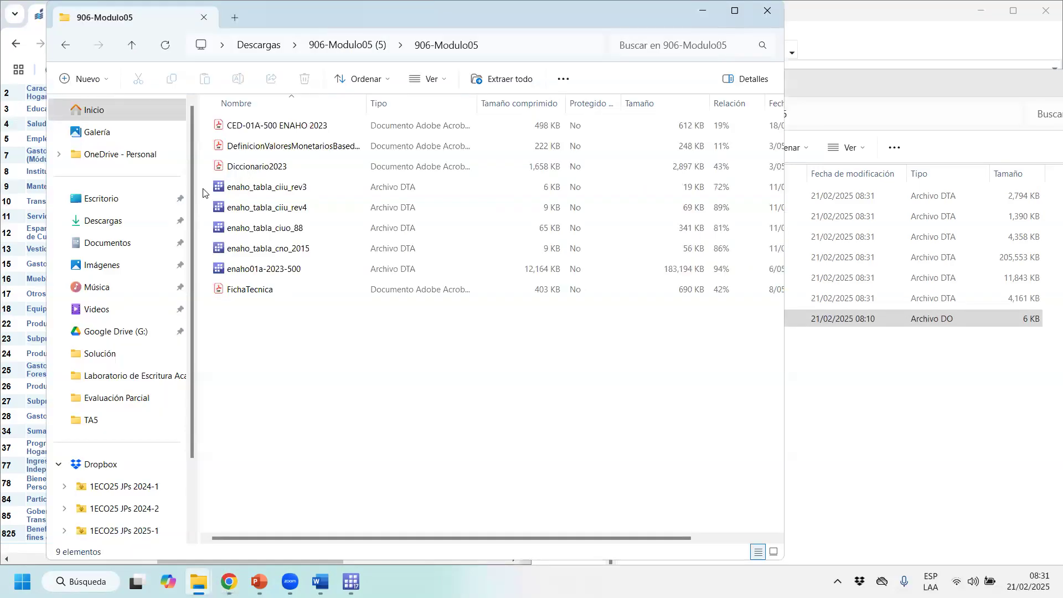
pyautogui.click(293, 269)
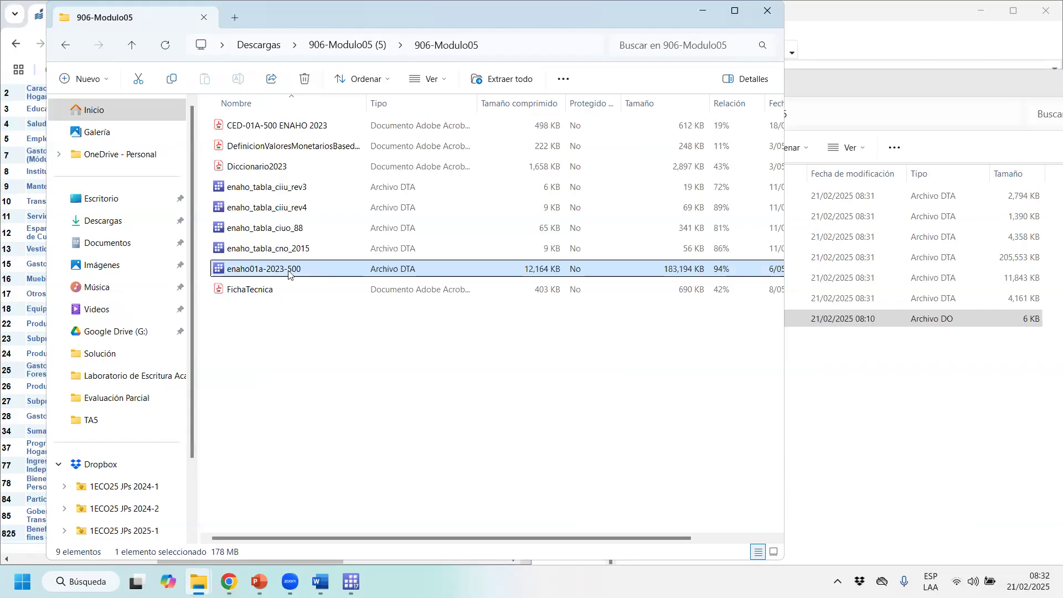
pyautogui.moveTo(286, 272); pyautogui.dragTo(921, 414)
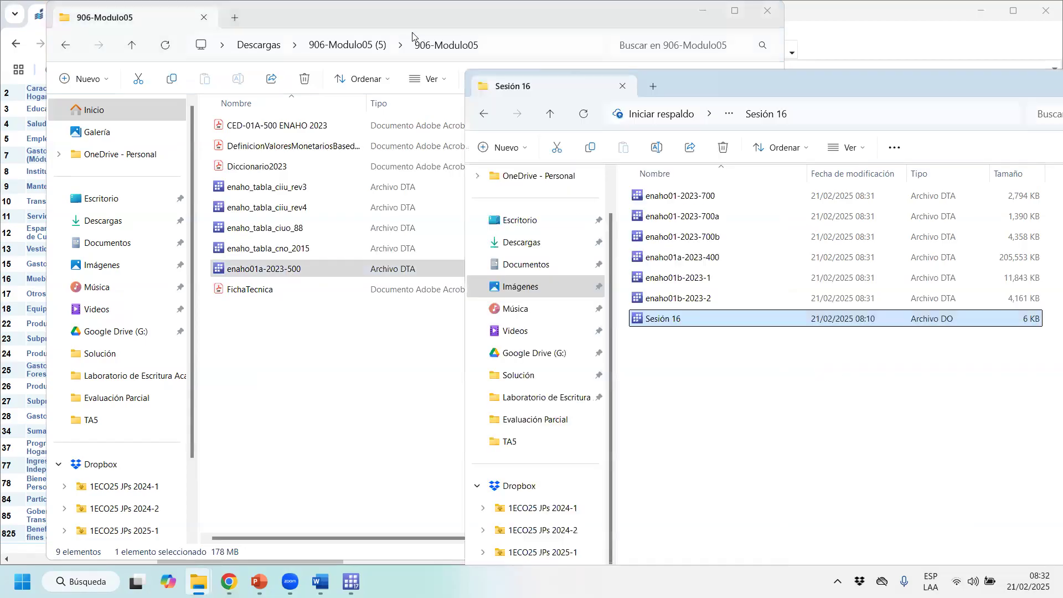
# Close the 906-Modulo05 archive window, compare the files in the downloaded 906-Modulo85.zip with the Sesión 16 folder, and close that archive
pyautogui.click(393, 24)
pyautogui.click(768, 10)
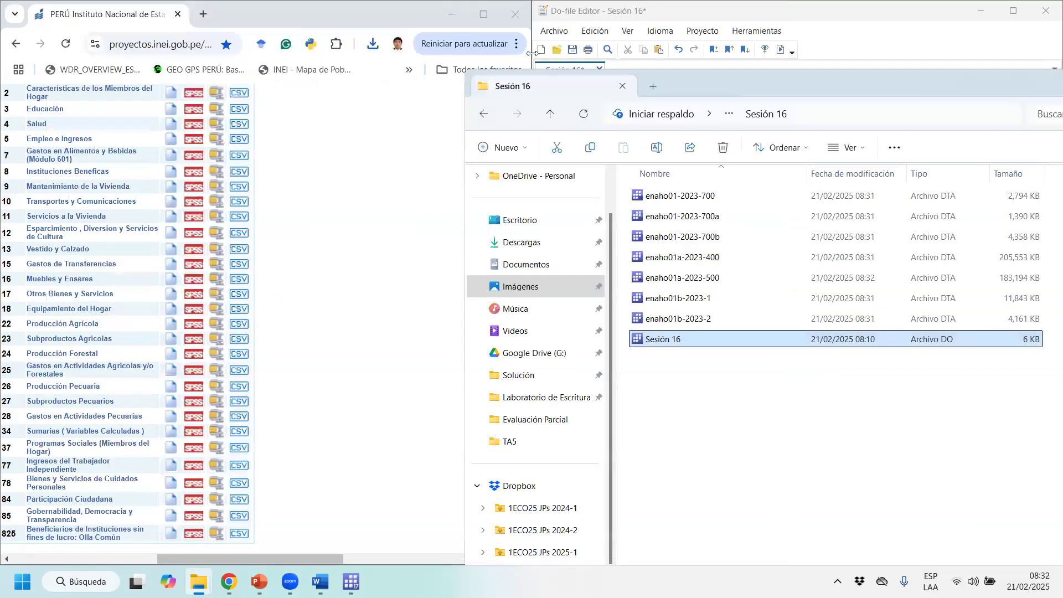
pyautogui.click(373, 45)
pyautogui.click(232, 105)
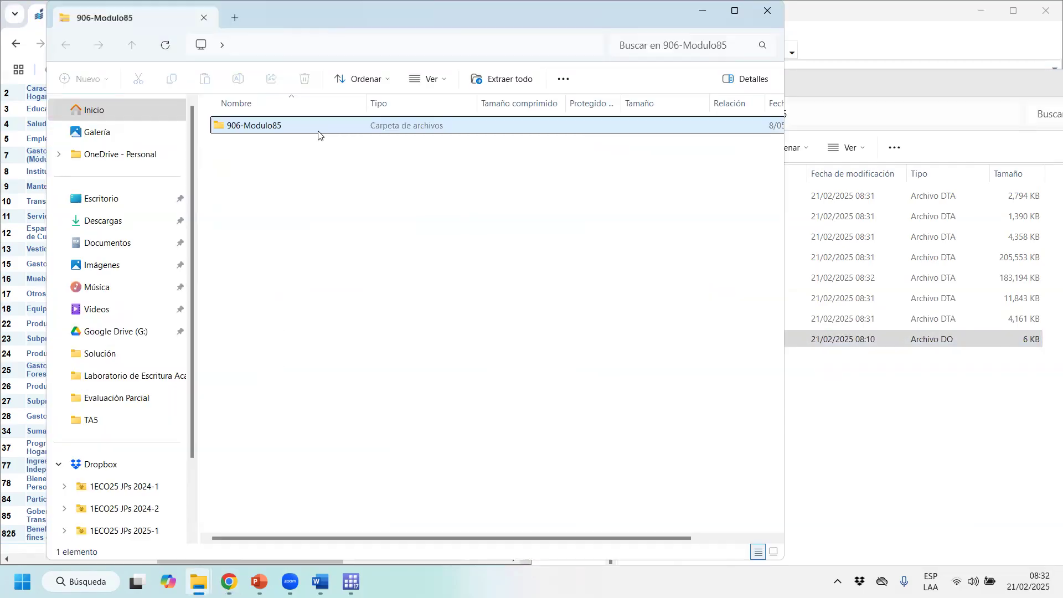
pyautogui.doubleClick(319, 129)
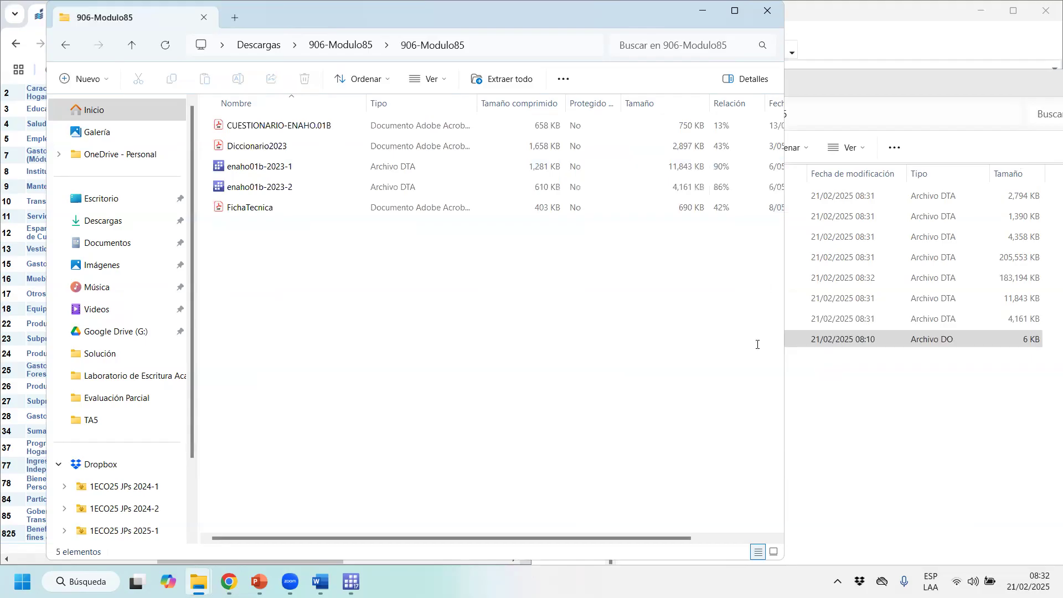
pyautogui.click(1030, 19)
pyautogui.click(980, 15)
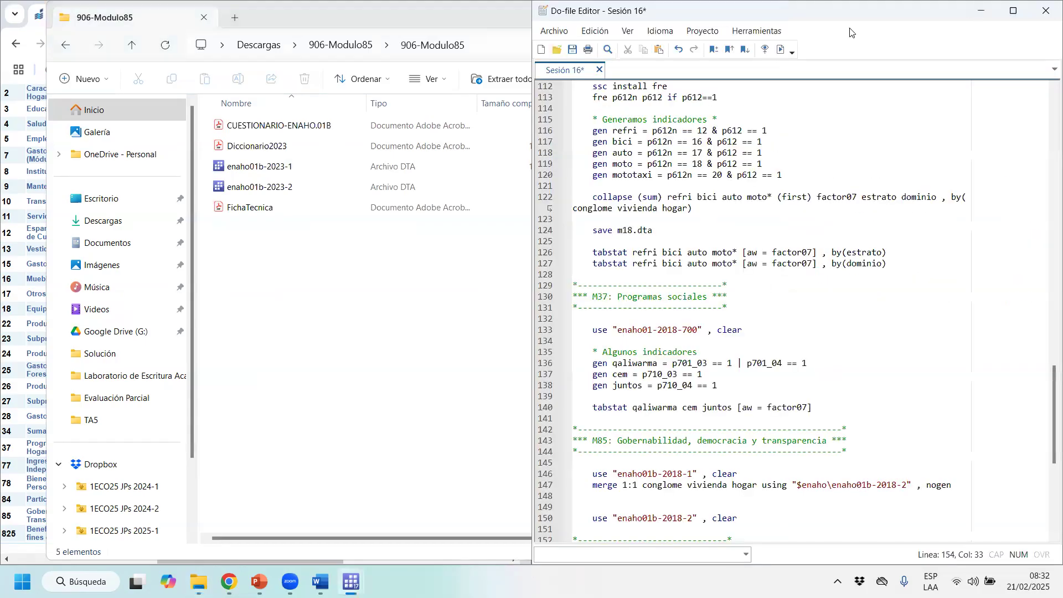
pyautogui.click(843, 87)
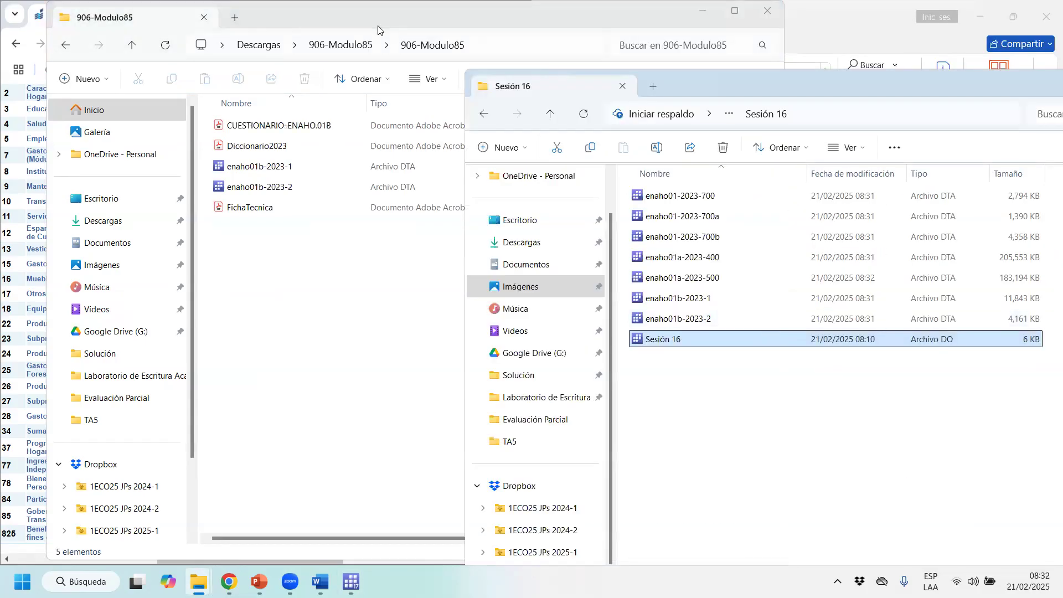
pyautogui.click(767, 10)
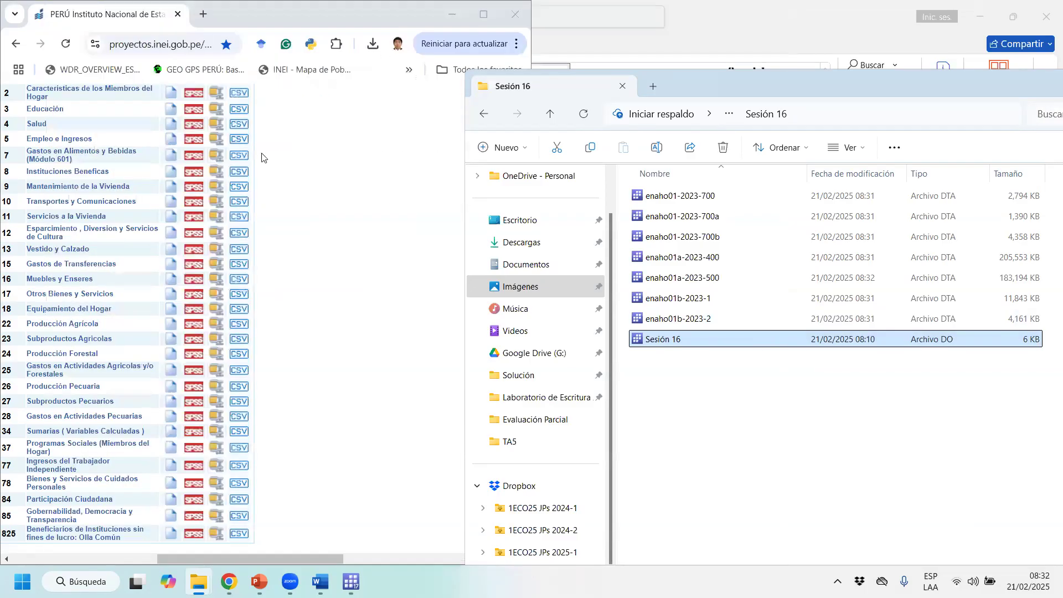
# Open the downloaded 906-Modulo37.zip to check its contents and close the archive window
pyautogui.click(373, 44)
pyautogui.click(230, 154)
pyautogui.doubleClick(248, 126)
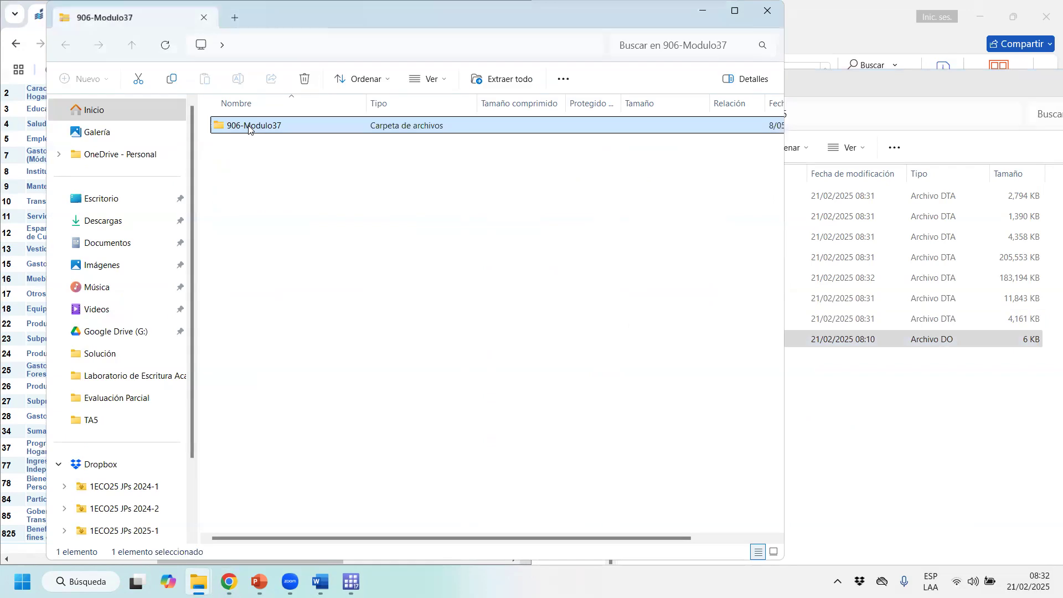
pyautogui.click(739, 18)
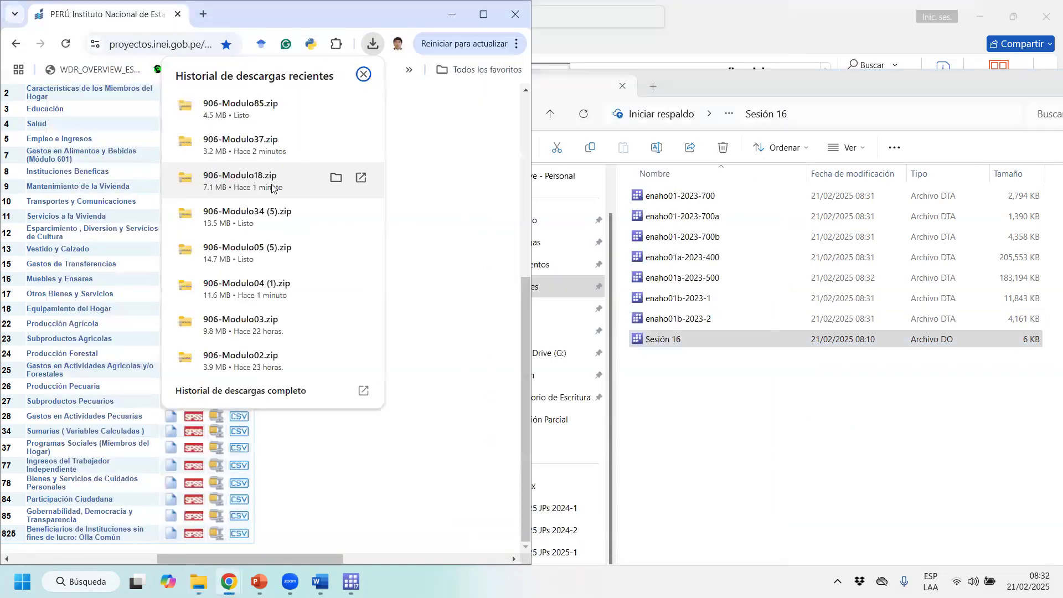
# Copy enaho01-2023-612 from the downloaded 906-Modulo18.zip into the Sesión 16 folder and close the archive window
pyautogui.click(288, 195)
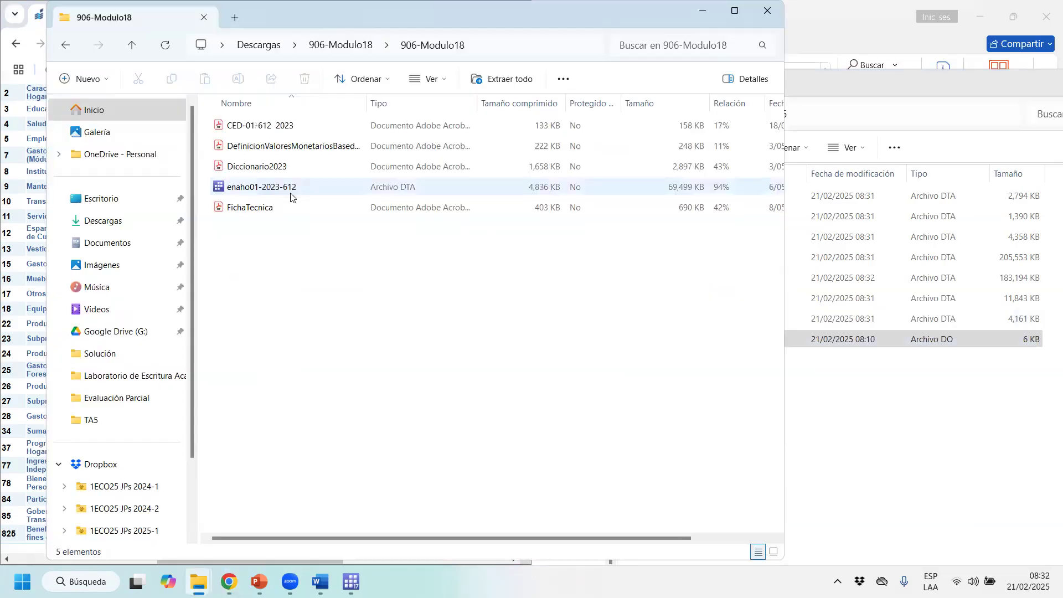
pyautogui.click(827, 88)
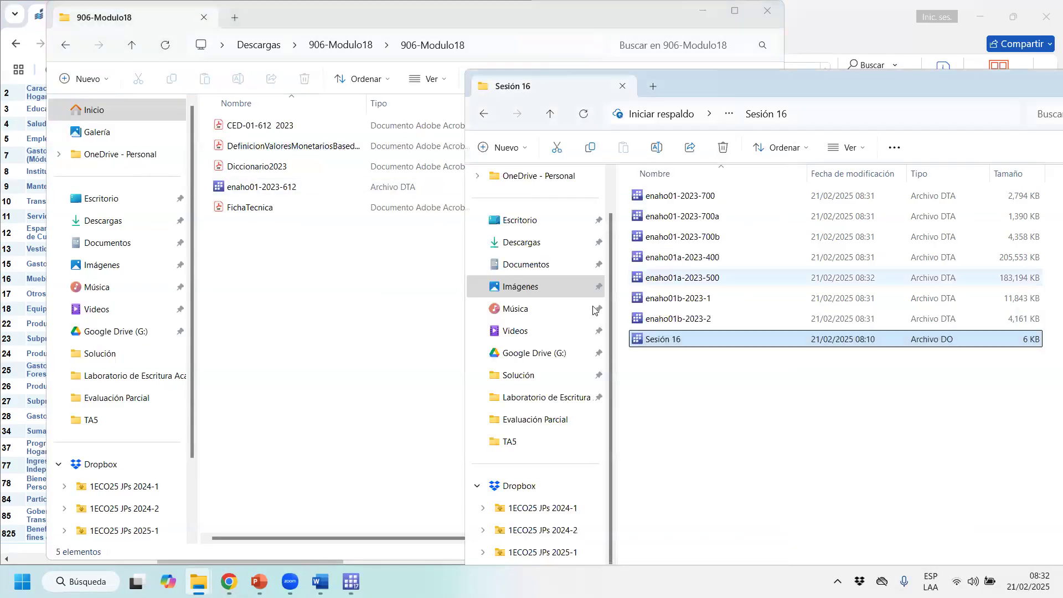
pyautogui.moveTo(233, 192); pyautogui.dragTo(865, 393)
pyautogui.click(776, 17)
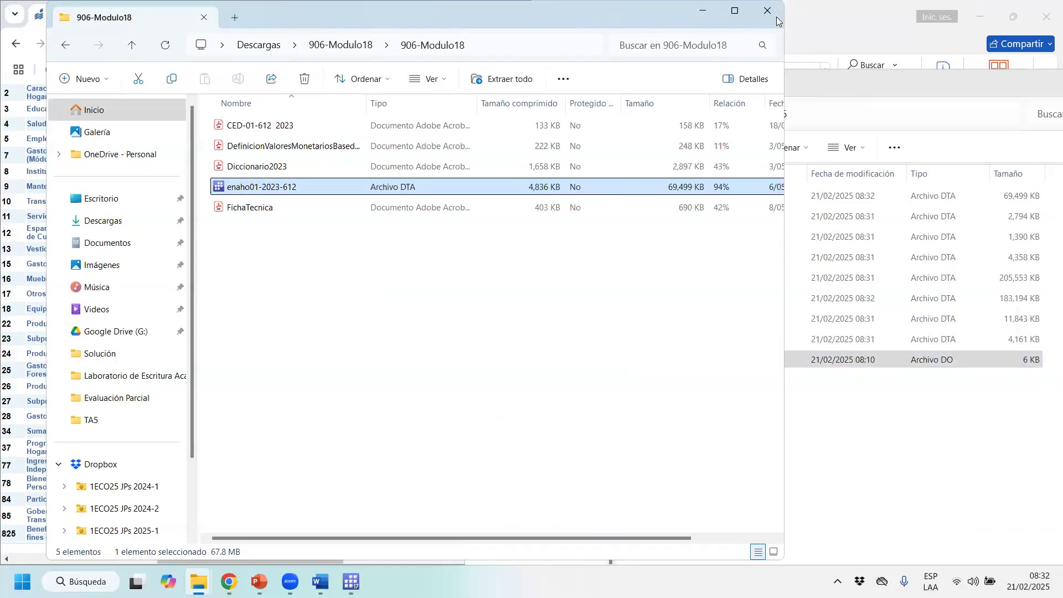
# Copy sumaria-2023 from the downloaded 906-Modulo34 (5).zip into the Sesión 16 folder and close the archive window
pyautogui.click(374, 48)
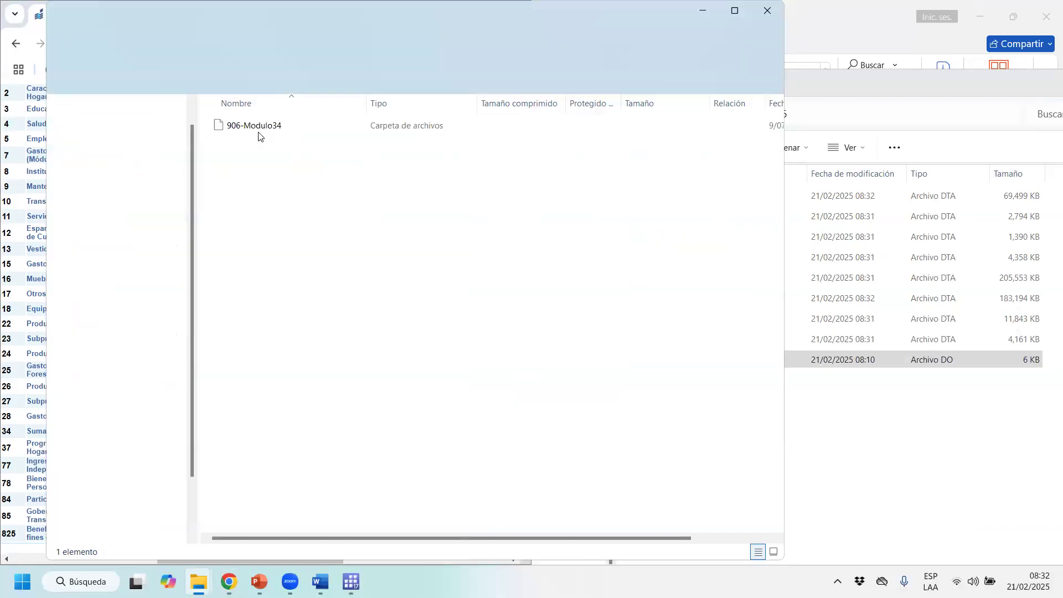
pyautogui.doubleClick(259, 132)
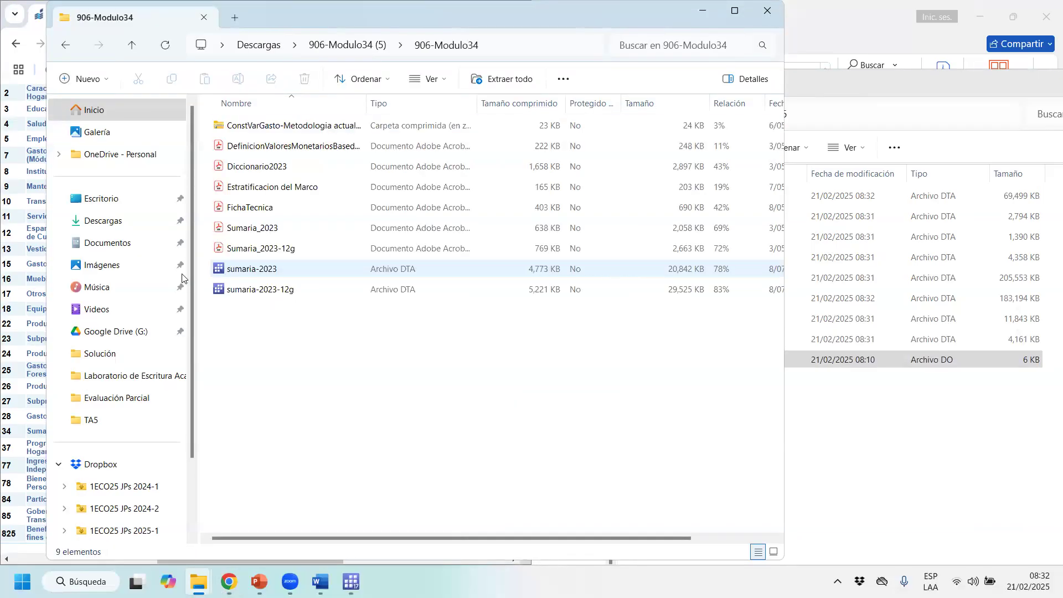
pyautogui.moveTo(220, 272); pyautogui.dragTo(861, 367)
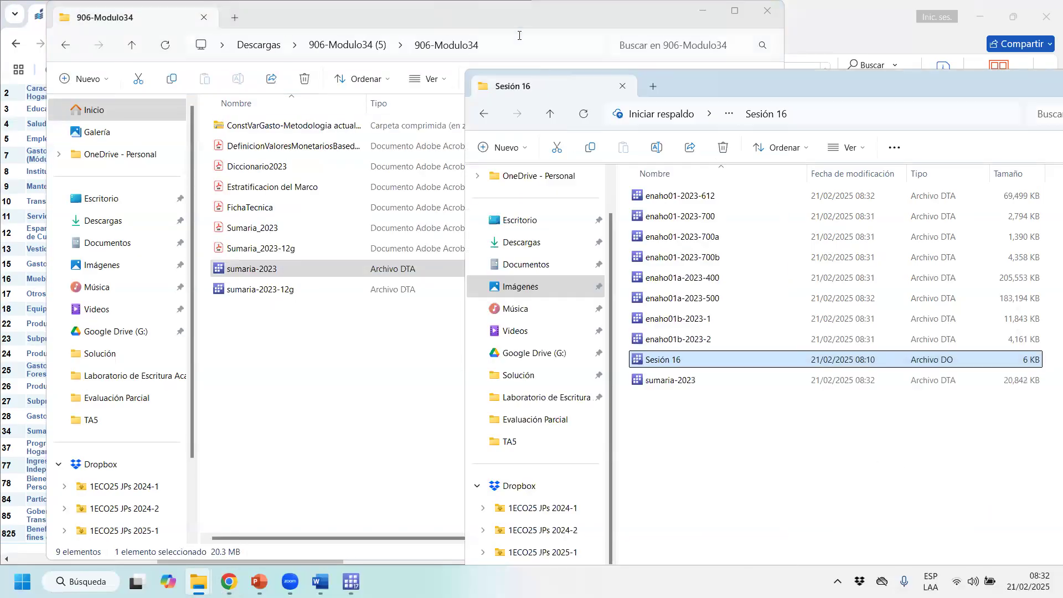
pyautogui.click(766, 12)
# Try to copy enaho01a-2023-500 from 906-Modulo05 (5).zip into the Sesión 16 folder again, cancel the replacement and close the archive window
pyautogui.click(373, 47)
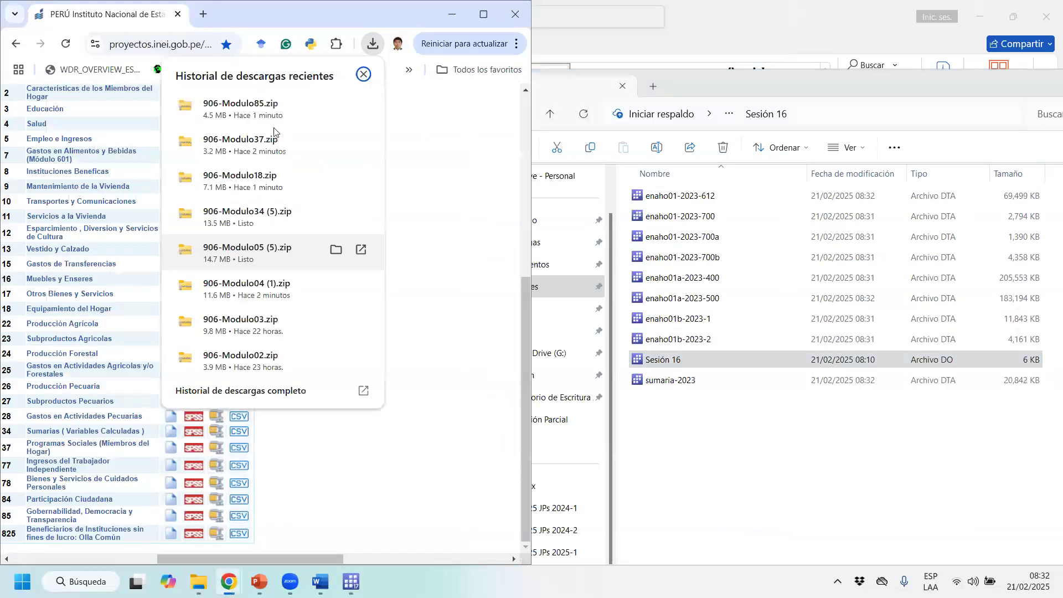
pyautogui.click(277, 250)
pyautogui.click(288, 268)
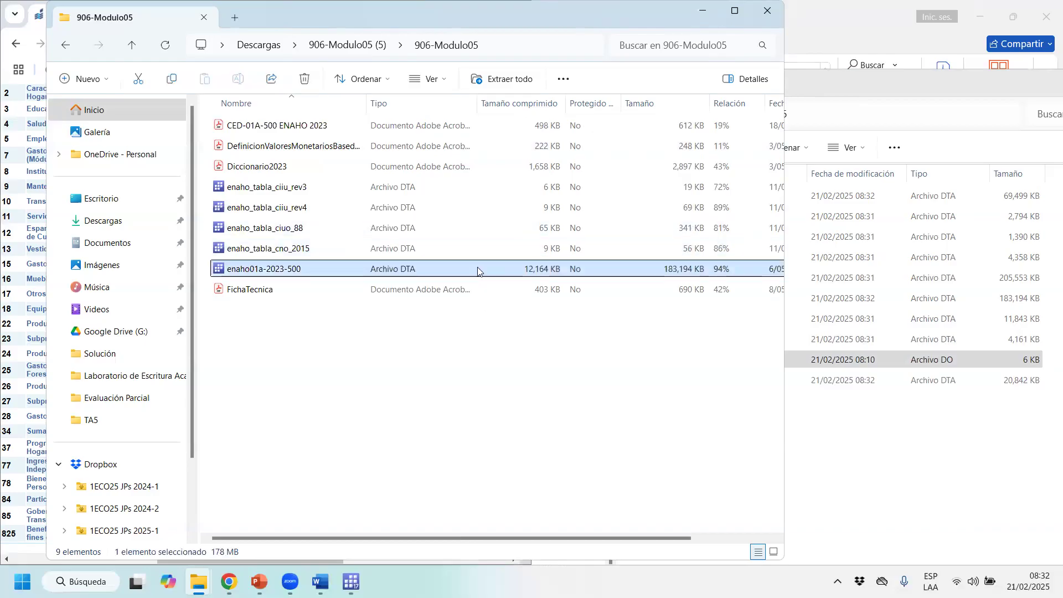
pyautogui.click(991, 482)
pyautogui.hotkey('ctrl', 'v')
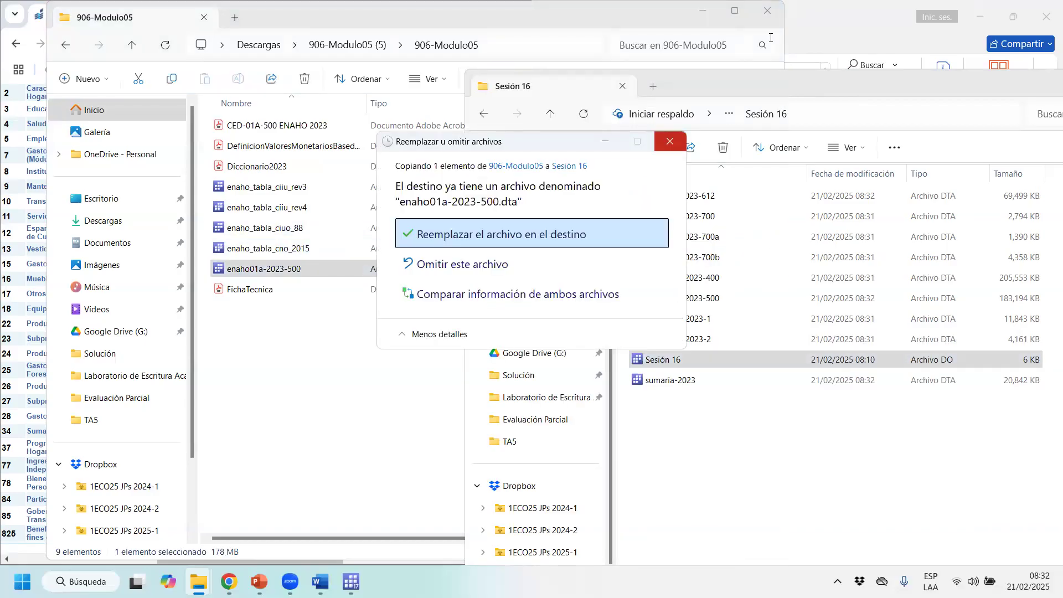
pyautogui.click(671, 141)
pyautogui.click(767, 11)
# Try to copy enaho01a-2023-400 from 906-Modulo04 (1).zip into the Sesión 16 folder again and cancel the replacement
pyautogui.click(367, 51)
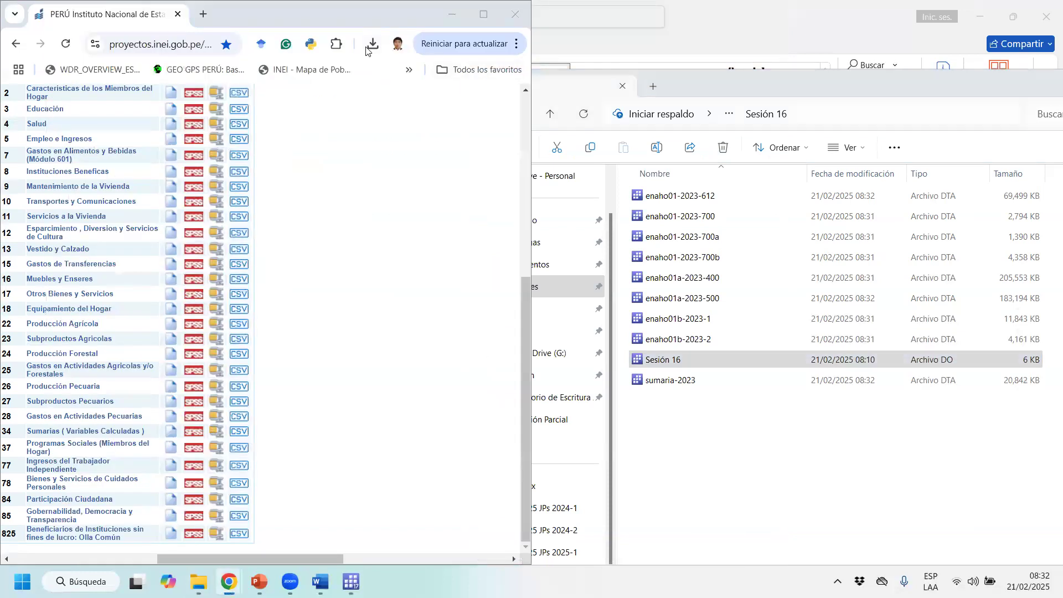
pyautogui.click(371, 45)
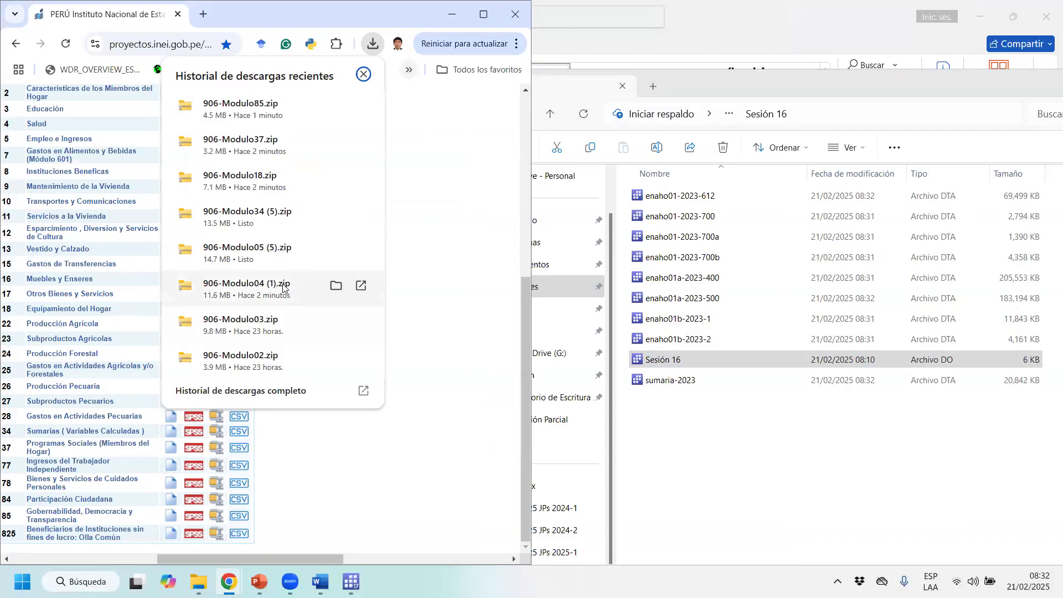
pyautogui.click(282, 286)
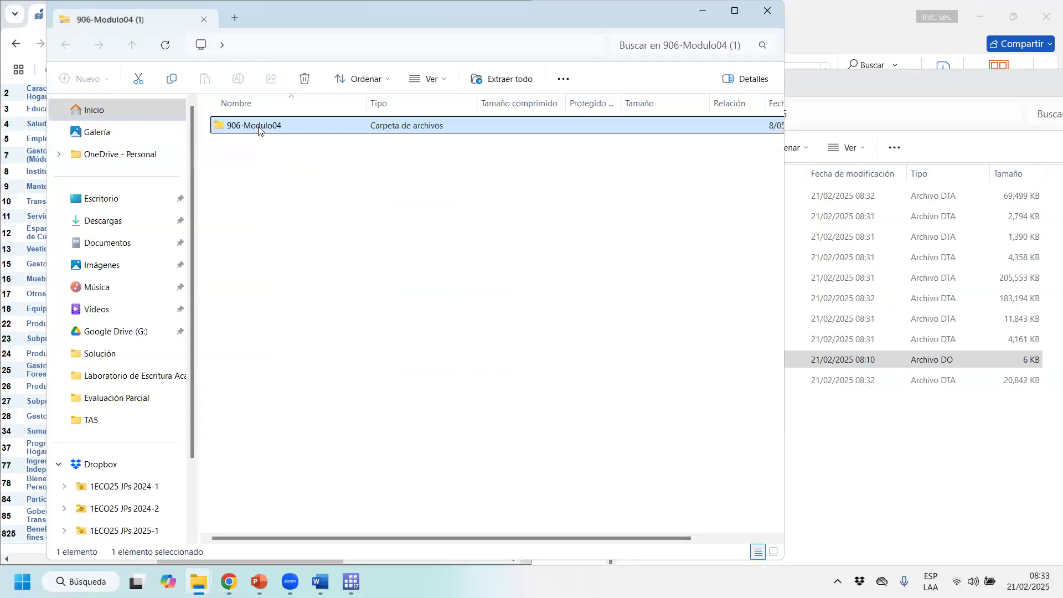
pyautogui.press('Return')
pyautogui.moveTo(300, 192); pyautogui.dragTo(828, 465)
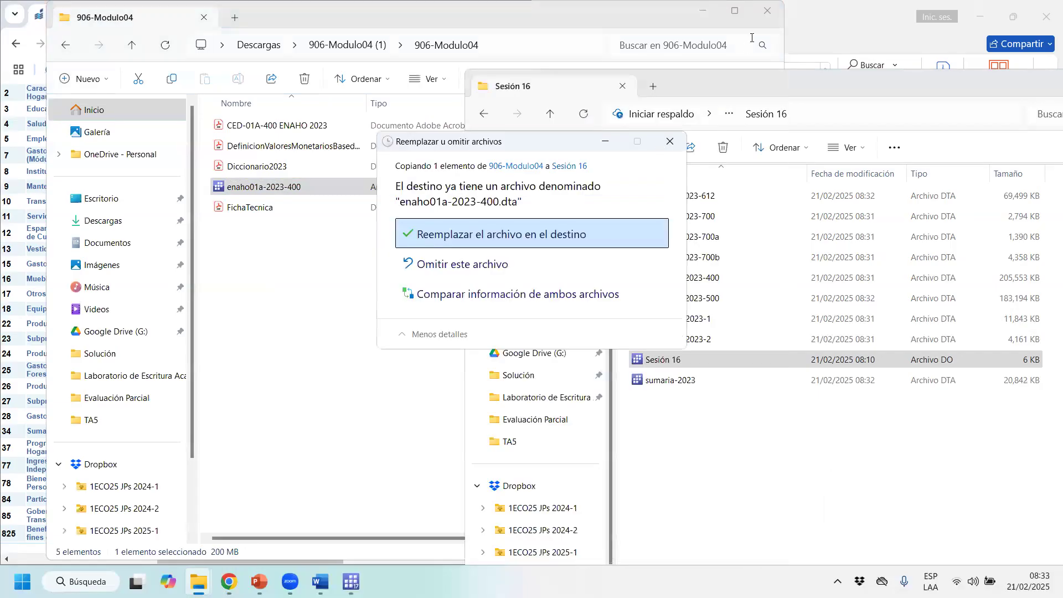
pyautogui.click(661, 143)
pyautogui.click(768, 10)
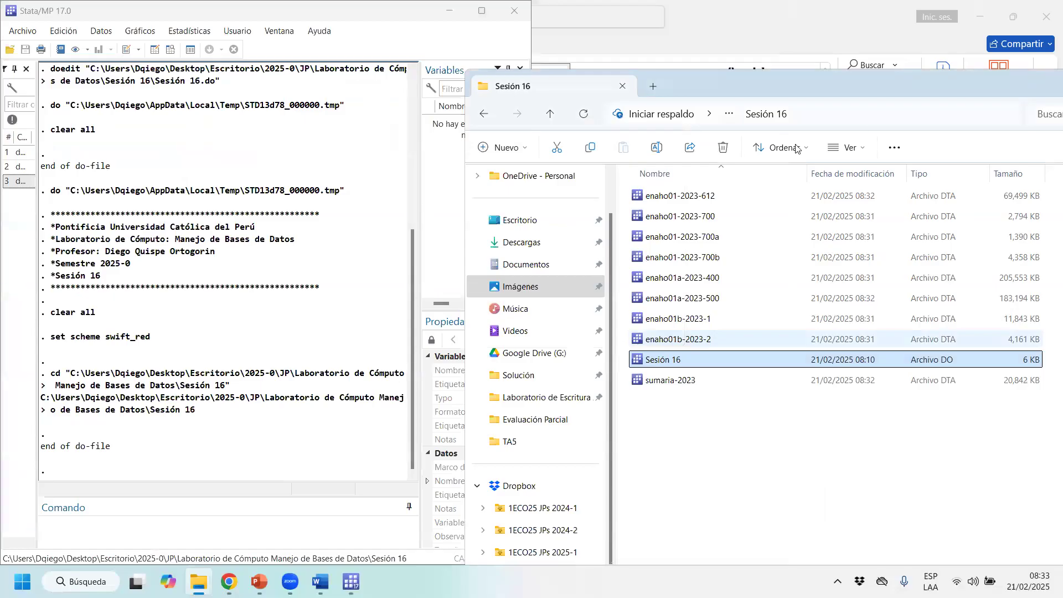
# Move the Sesión 16 folder window aside, return to the do-file and run it from the start through the enaho01a-2018-400 use line
pyautogui.moveTo(848, 83); pyautogui.dragTo(0, 280)
pyautogui.click(351, 582)
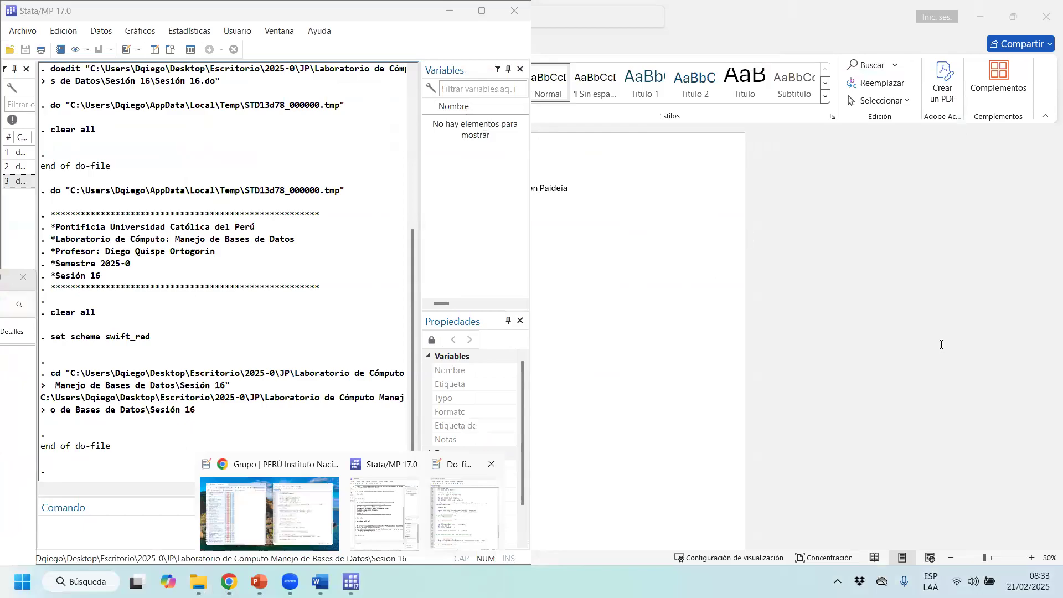
pyautogui.scroll(20, 983, 159)
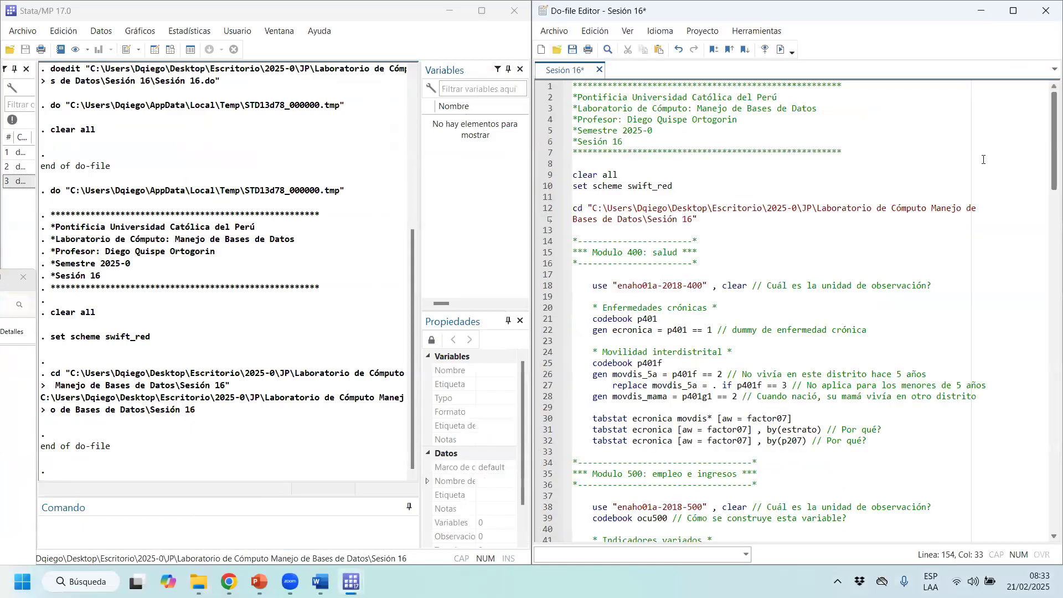
pyautogui.click(692, 286)
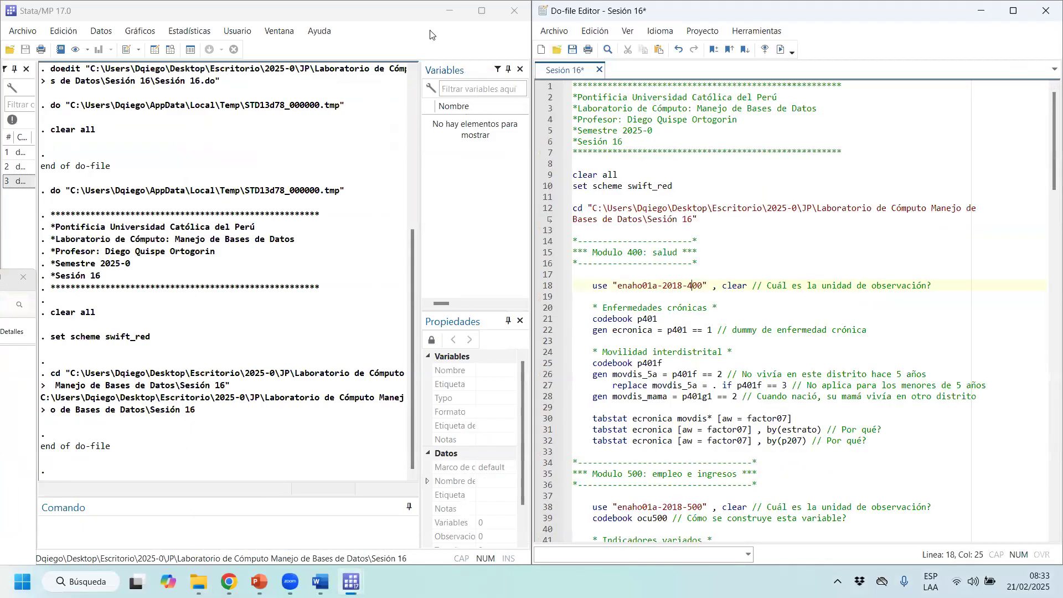
pyautogui.hotkey('ctrl', 'shift', 'Home')
pyautogui.hotkey('ctrl', 'd')
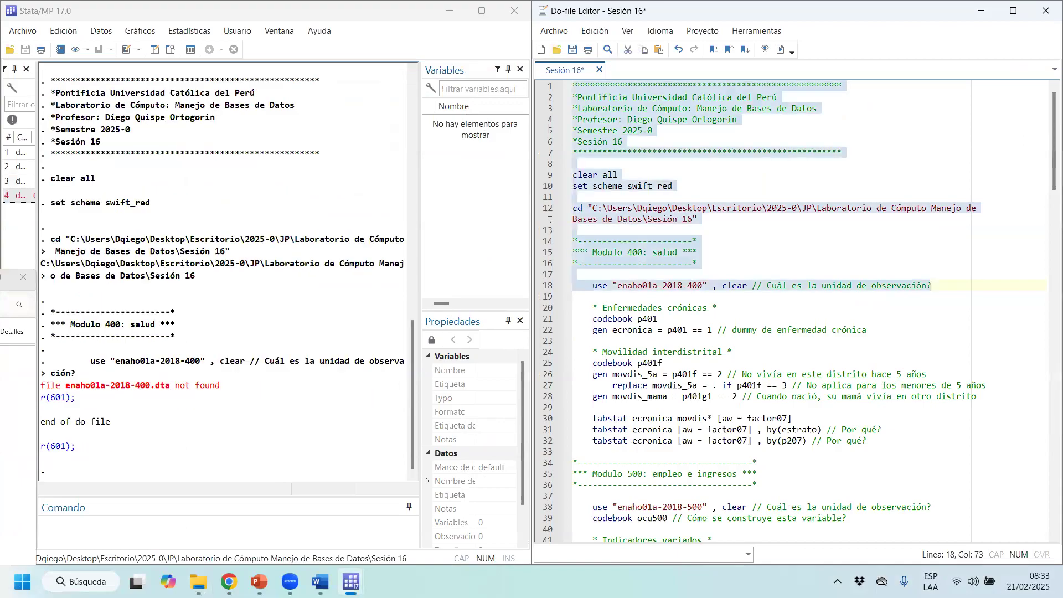
# Check the name of the module 400 data file in the 906-Modulo04 archive window and minimize that window
pyautogui.hotkey('alt', 'Tab')
pyautogui.hotkey('alt', 'Tab')
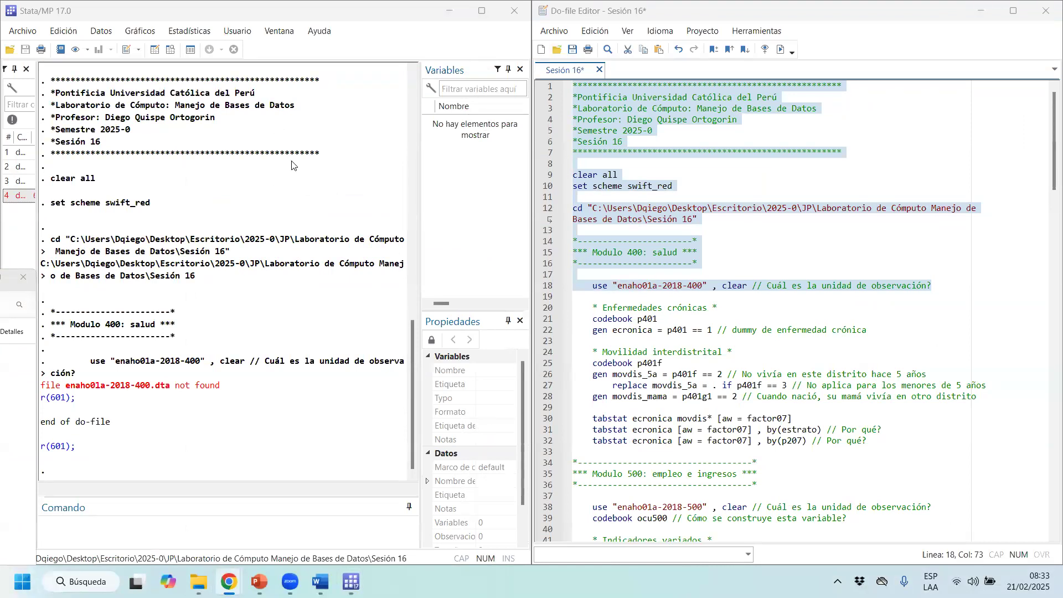
pyautogui.click(199, 582)
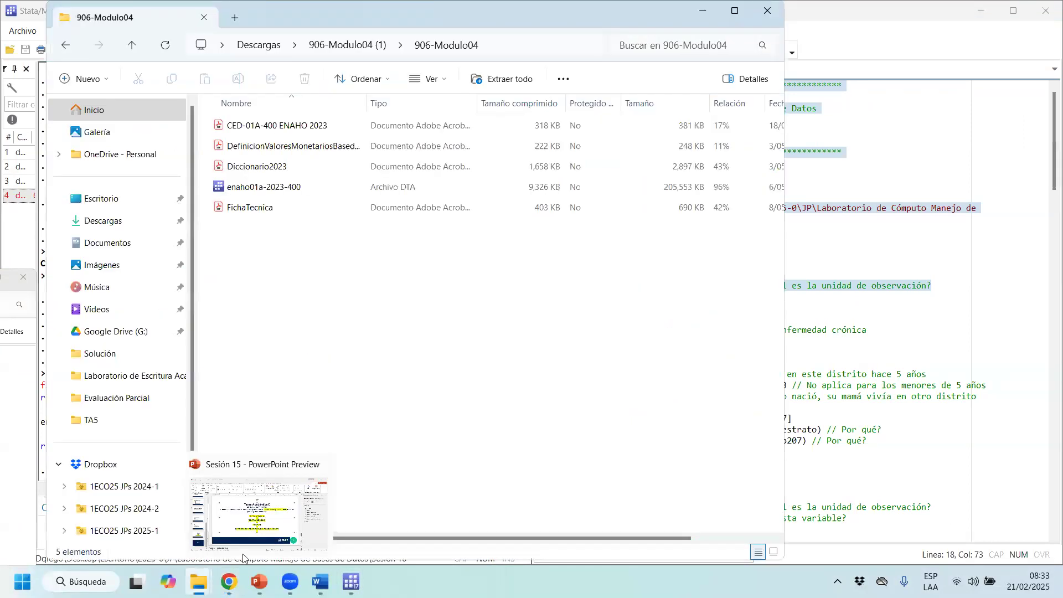
pyautogui.moveTo(270, 188); pyautogui.dragTo(0, 286)
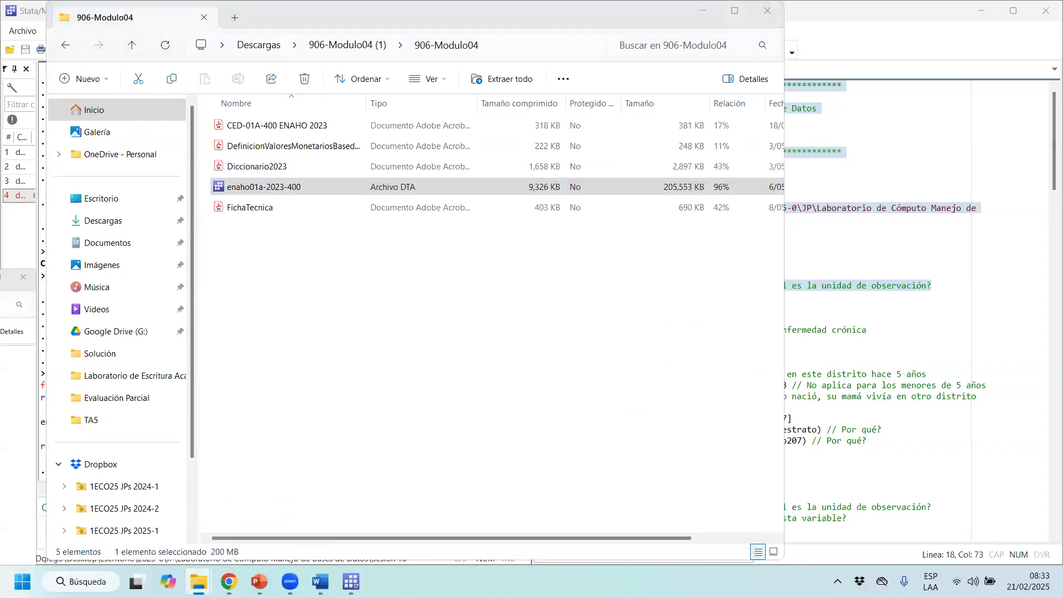
pyautogui.click(704, 11)
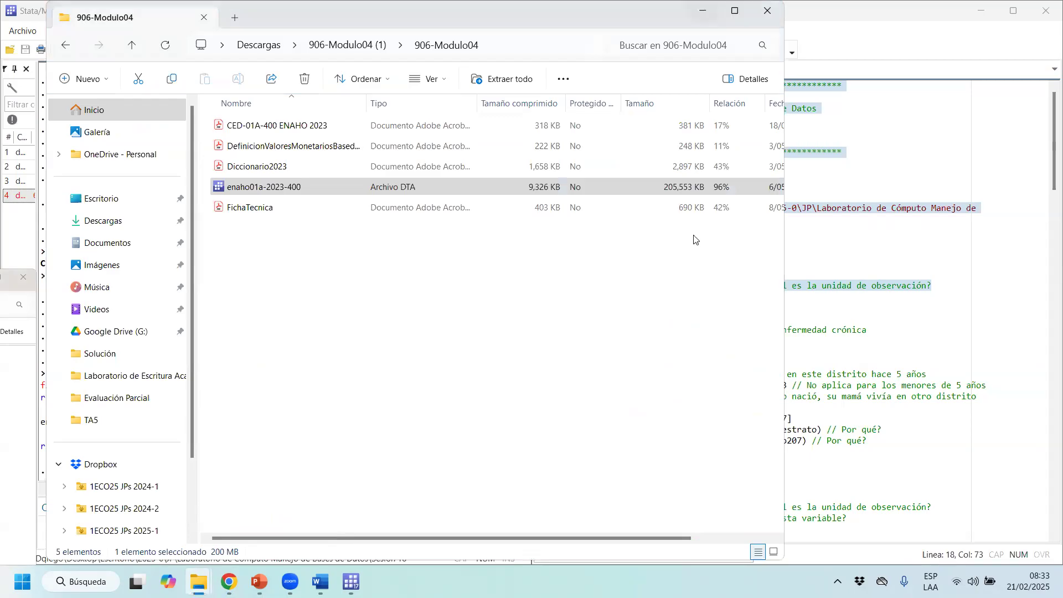
# Change the file name in the module 400 use line to enaho01a-2023-400 and run that line
pyautogui.click(683, 286)
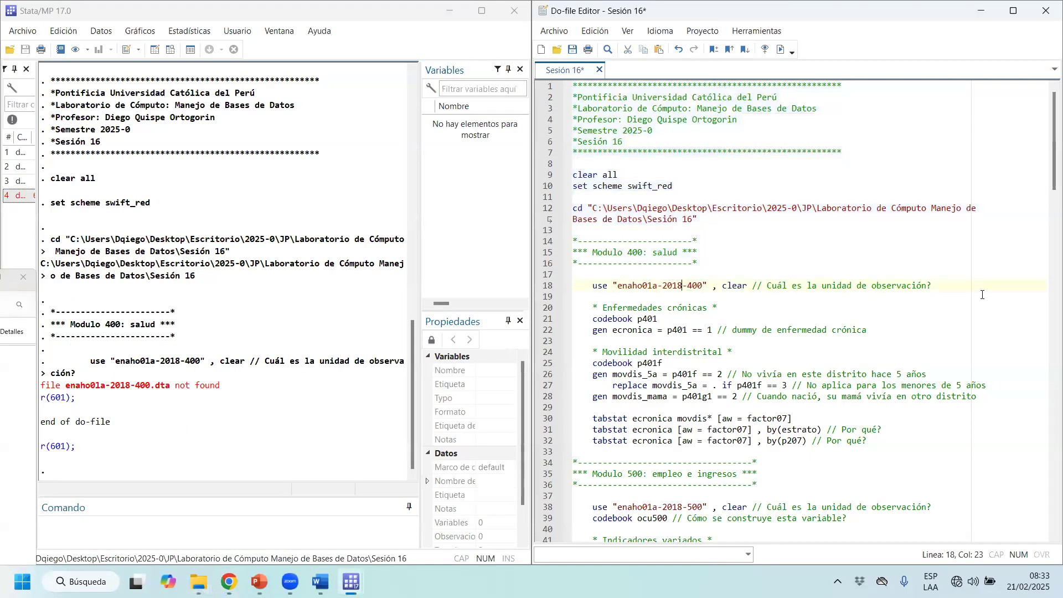
pyautogui.press('BackSpace')
pyautogui.press('BackSpace')
pyautogui.write('23')
pyautogui.moveTo(599, 289); pyautogui.dragTo(658, 299)
pyautogui.hotkey('ctrl', 'd')
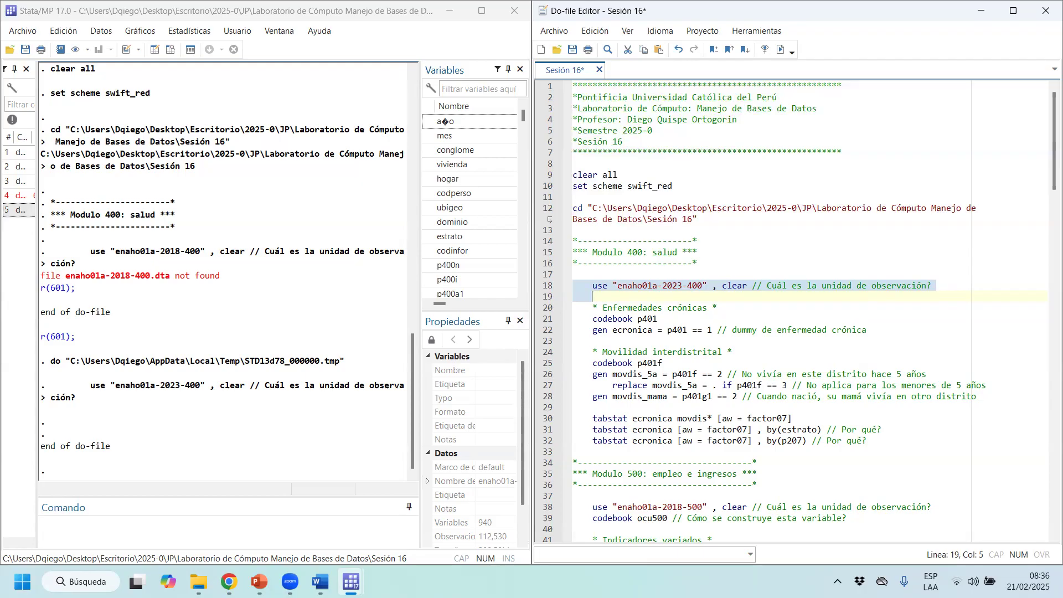
# Browse the loaded dataset and examine the identifier columns conglome, vivienda, hogar and codperso to determine the unit of observation
pyautogui.click(170, 54)
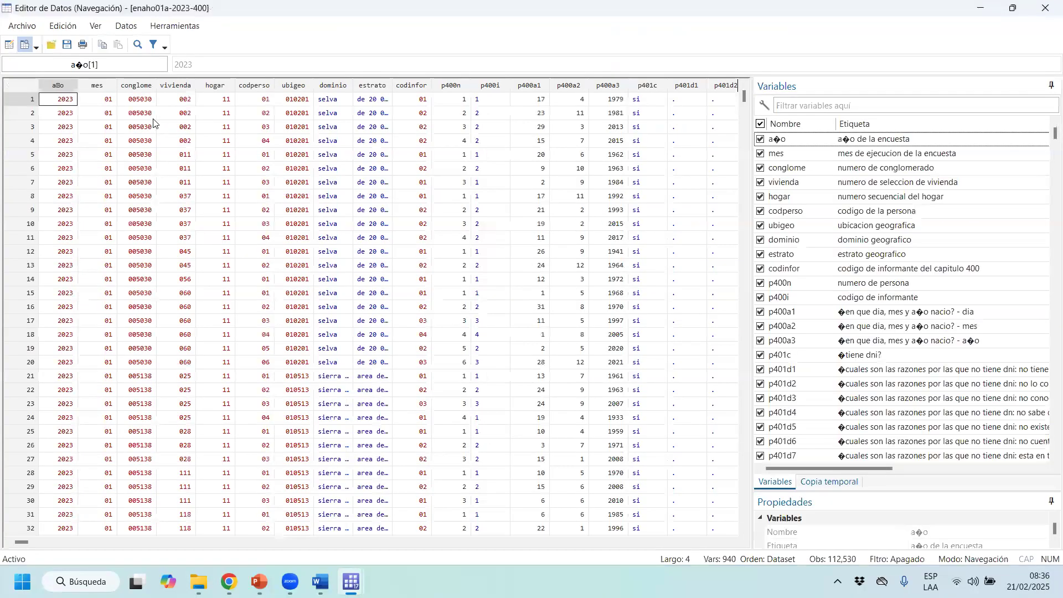
pyautogui.moveTo(136, 87); pyautogui.dragTo(246, 90)
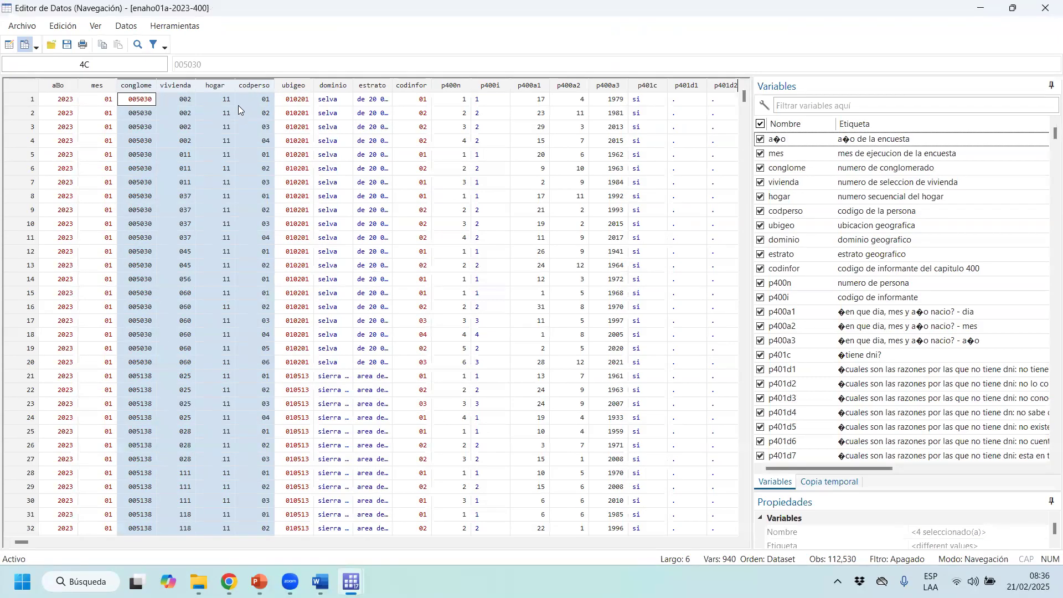
pyautogui.click(142, 85)
pyautogui.click(180, 85)
pyautogui.click(217, 86)
pyautogui.click(250, 85)
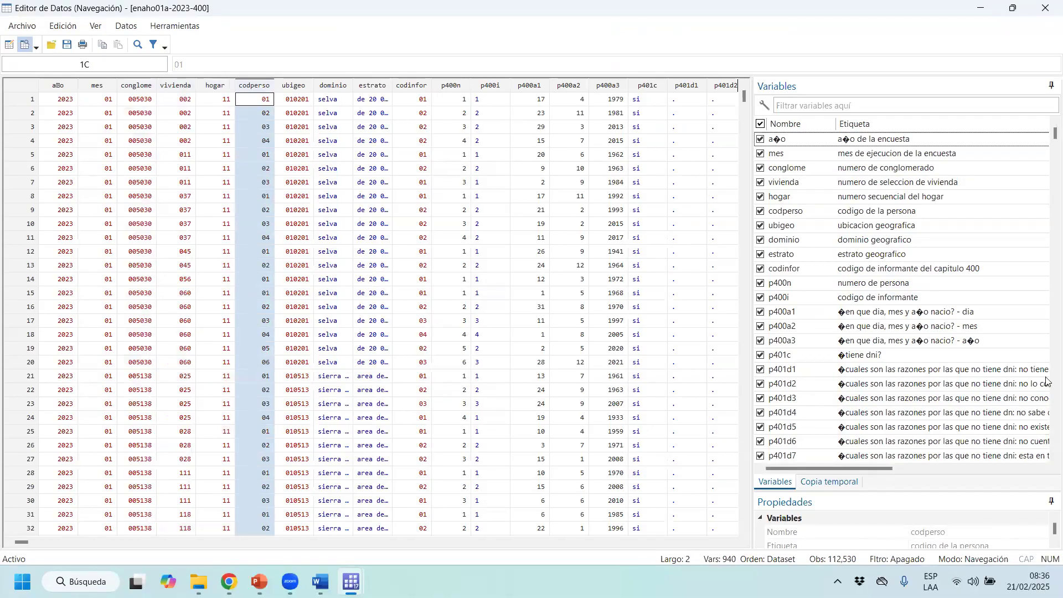
# Enlarge the dataset properties area and check the number of observations and variables in enaho01a-2023-400
pyautogui.scroll(-5, 975, 452)
pyautogui.moveTo(958, 492); pyautogui.dragTo(941, 295)
pyautogui.click(933, 515)
pyautogui.click(935, 500)
pyautogui.moveTo(948, 500); pyautogui.dragTo(907, 501)
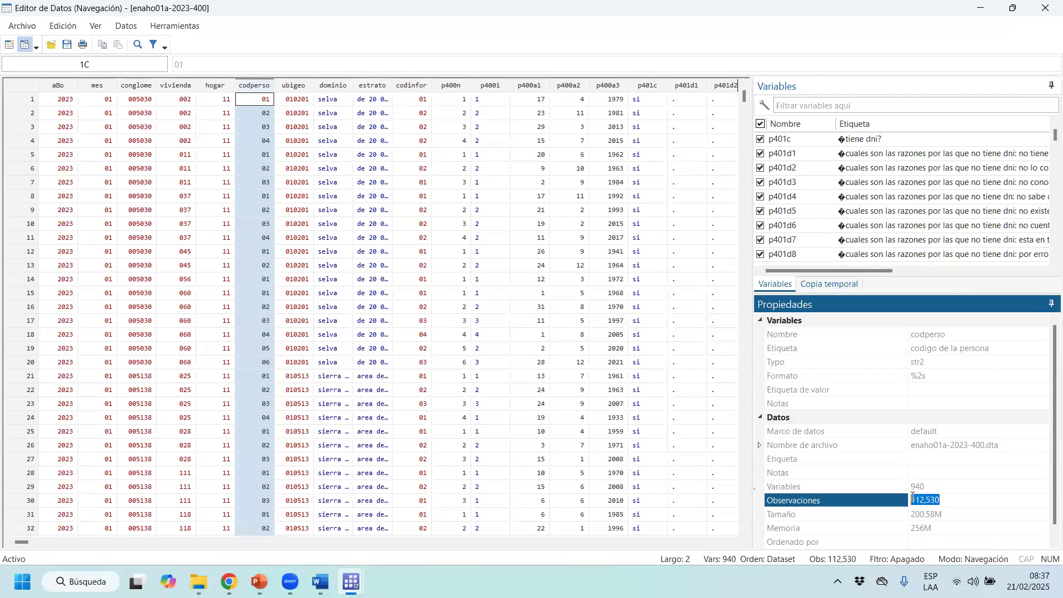
pyautogui.click(927, 487)
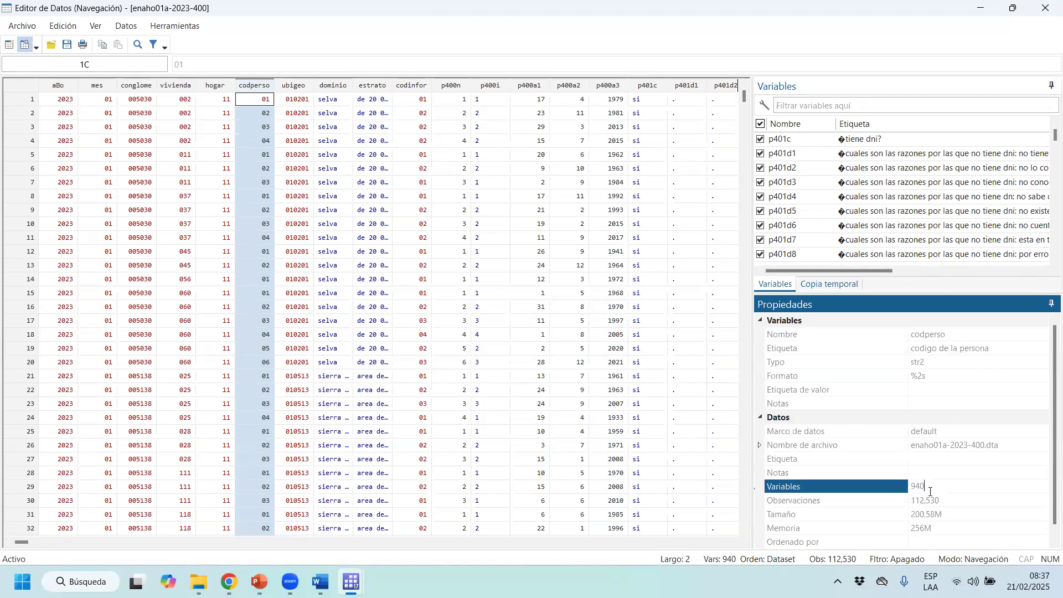
# Widen and lengthen the variable list to read full labels, and examine the p401 to p404 questions on illness and medical care
pyautogui.moveTo(754, 408); pyautogui.dragTo(494, 408)
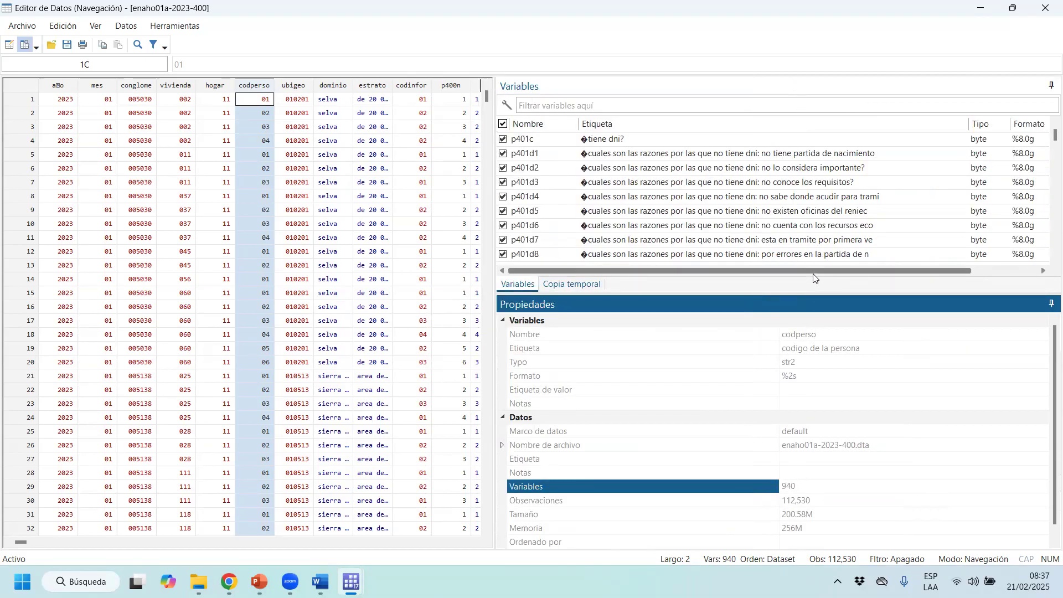
pyautogui.moveTo(812, 293); pyautogui.dragTo(810, 476)
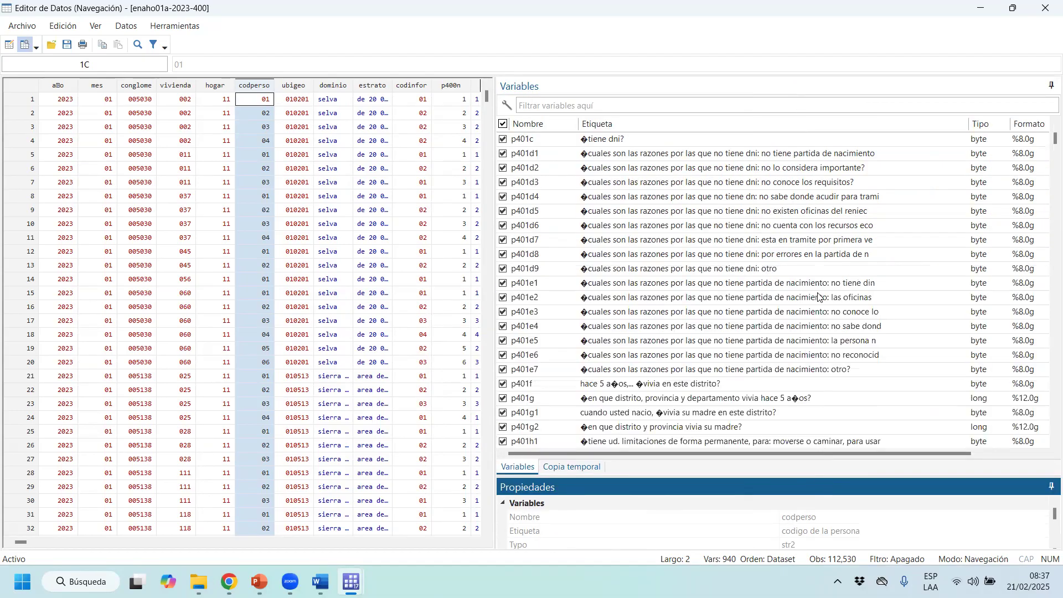
pyautogui.scroll(3, 955, 239)
pyautogui.scroll(2, 941, 249)
pyautogui.scroll(-20, 776, 308)
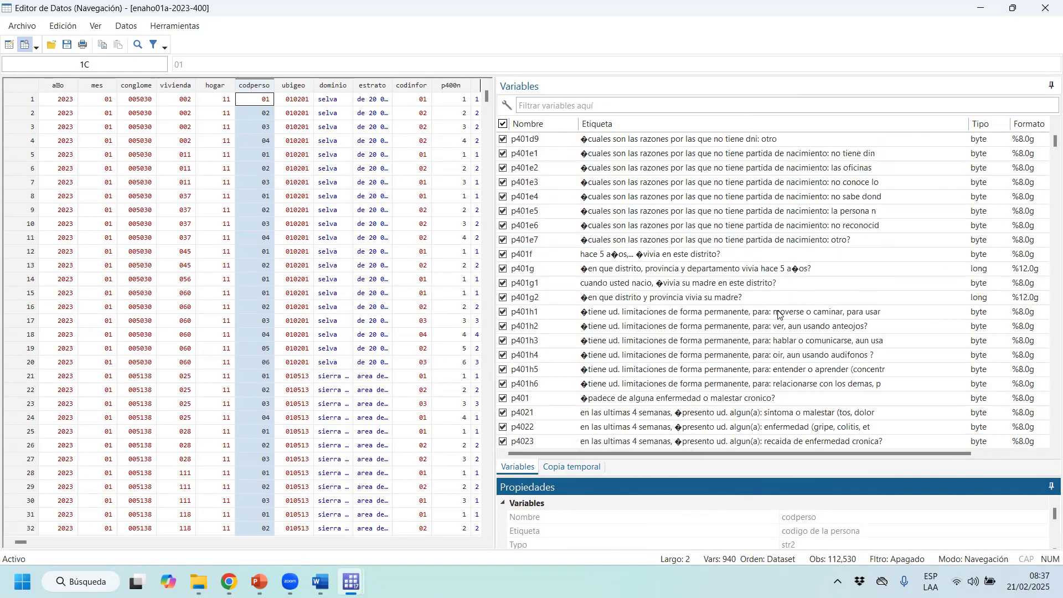
pyautogui.scroll(-15, 764, 343)
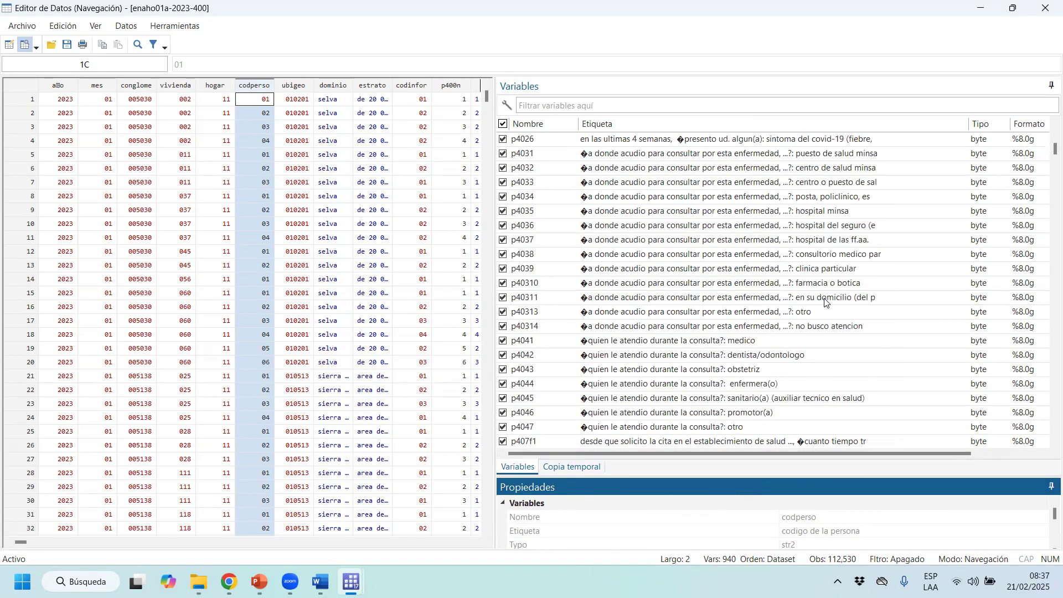
pyautogui.scroll(-3, 829, 303)
# Locate the p4151 group on health spending paid by a household member and select its first variable, p4151_01 (consulta)
pyautogui.moveTo(1047, 166); pyautogui.dragTo(1048, 197)
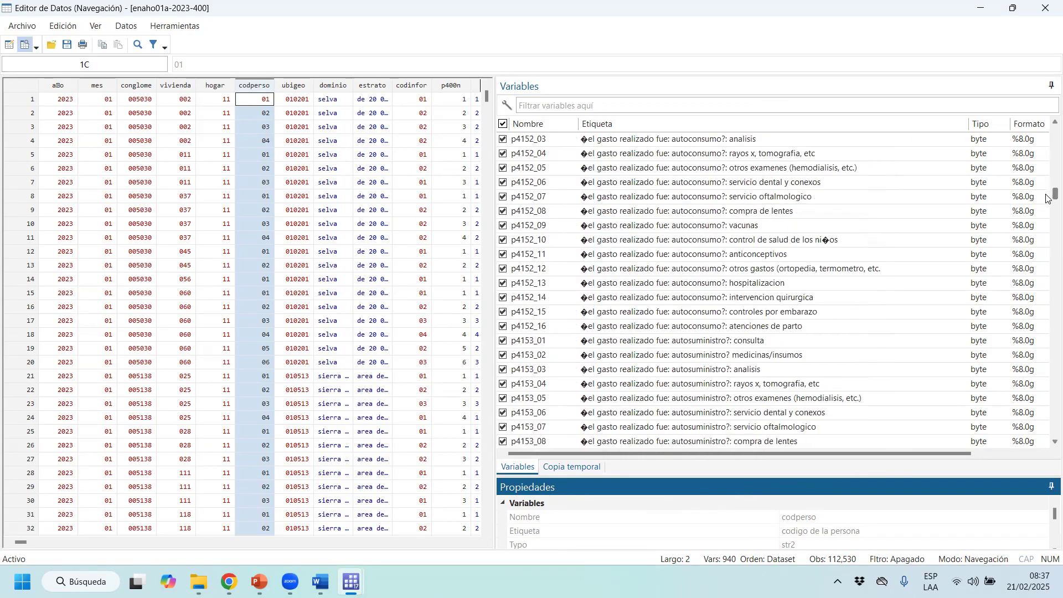
pyautogui.scroll(-1, 591, 202)
pyautogui.scroll(8, 592, 222)
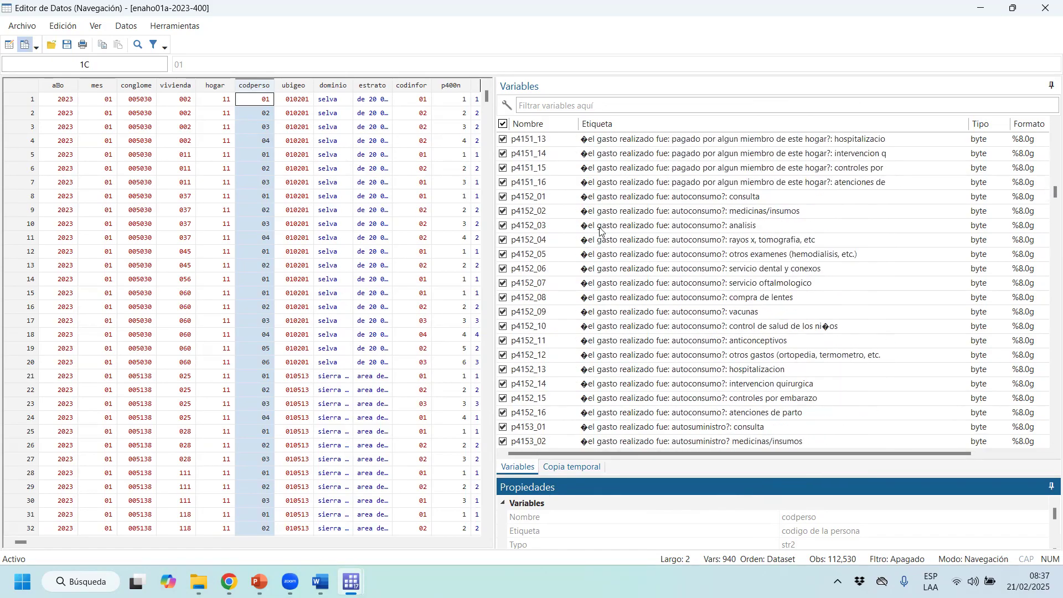
pyautogui.scroll(-4, 593, 247)
pyautogui.scroll(3, 594, 247)
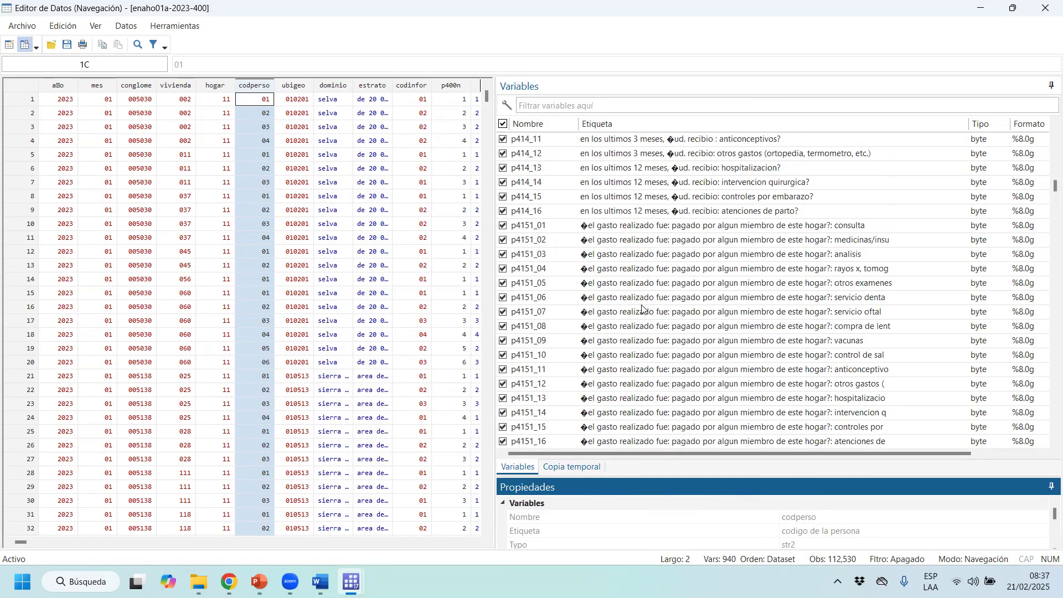
pyautogui.click(607, 231)
pyautogui.moveTo(622, 232)
pyautogui.mouseDown()
pyautogui.moveTo(624, 267)
pyautogui.moveTo(629, 225)
pyautogui.mouseUp()
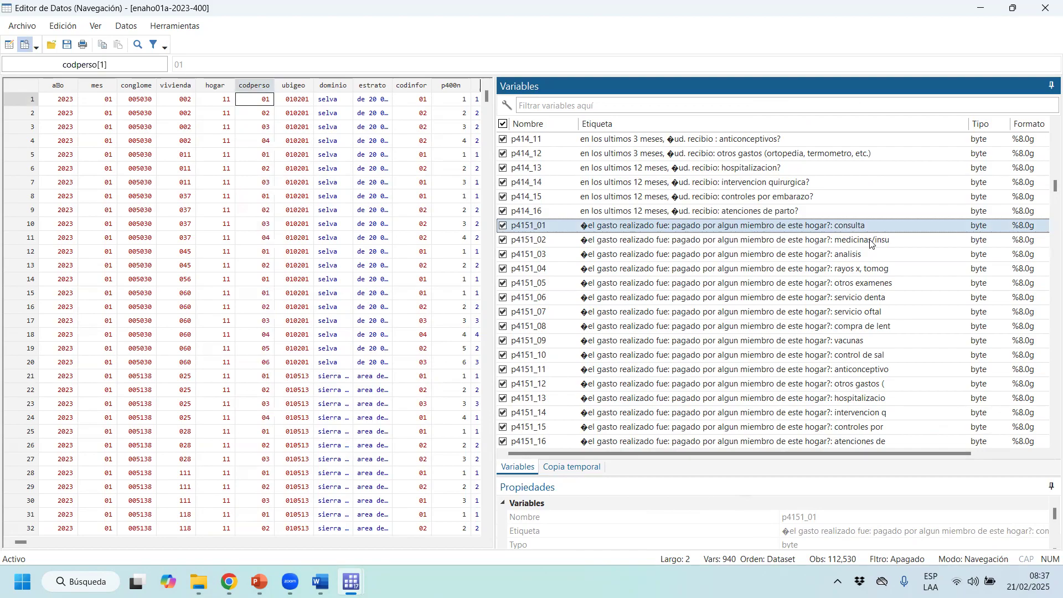
# Go through p4151_02 to p4151_16 one by one to review the types of health spending, from medicinas/insumos to atenciones de parto
pyautogui.click(871, 242)
pyautogui.click(869, 253)
pyautogui.click(867, 269)
pyautogui.click(870, 284)
pyautogui.click(877, 298)
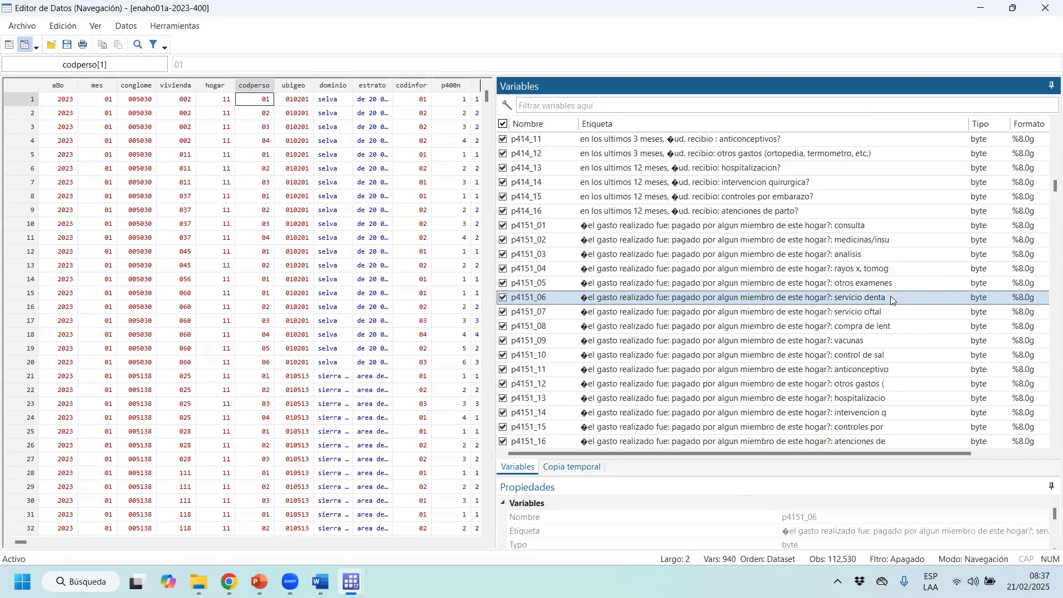
pyautogui.click(899, 315)
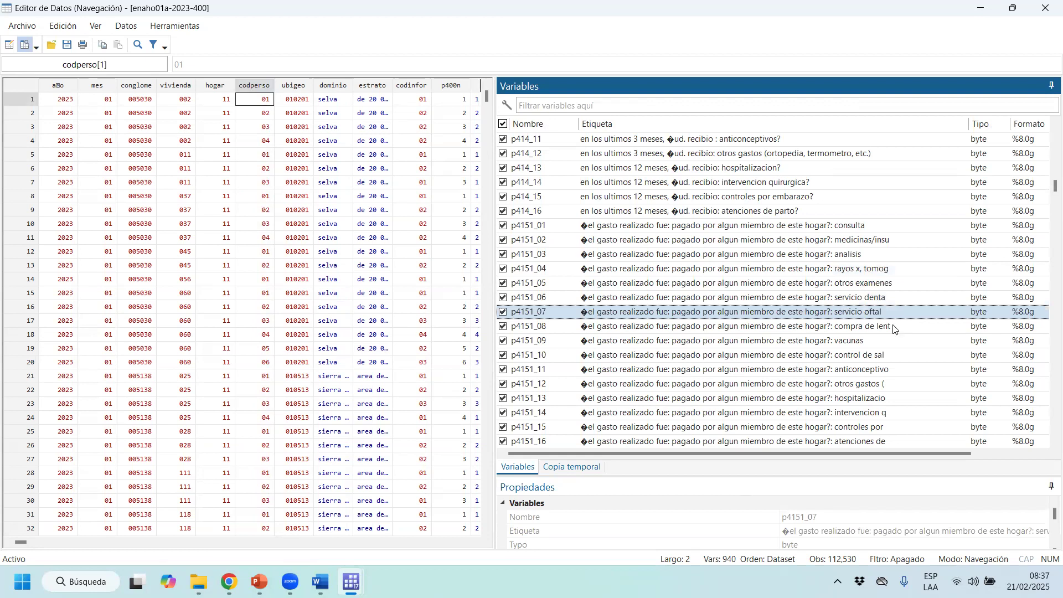
pyautogui.click(894, 328)
pyautogui.click(881, 340)
pyautogui.click(879, 356)
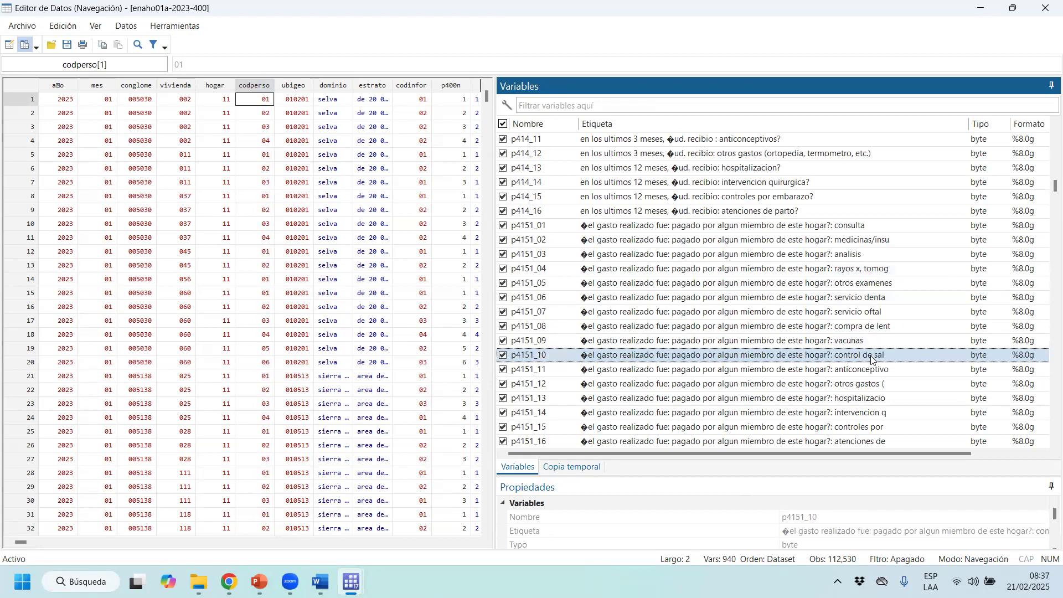
pyautogui.click(877, 373)
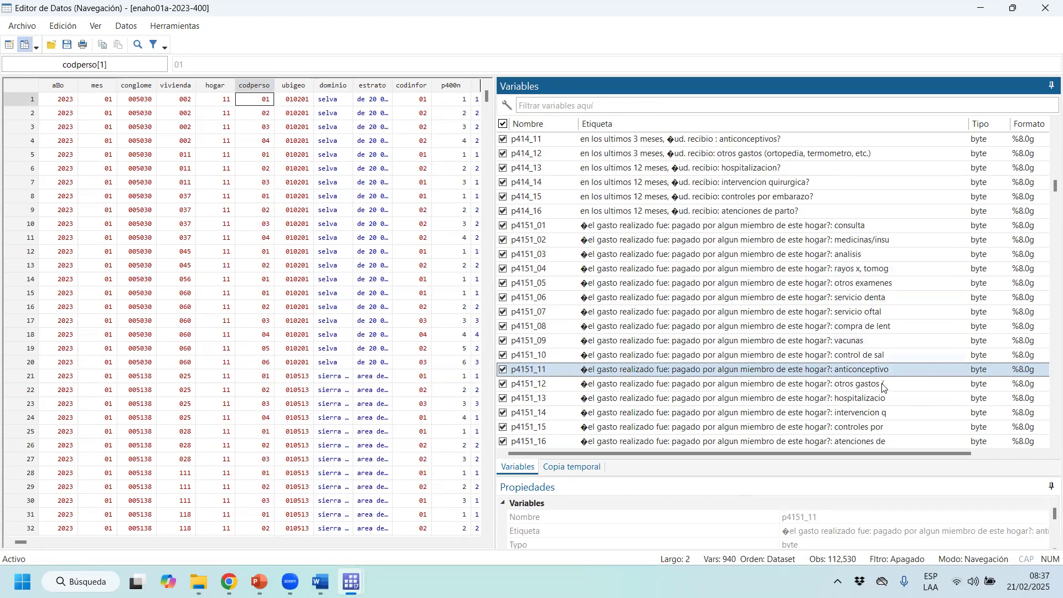
pyautogui.click(883, 384)
pyautogui.click(899, 399)
pyautogui.scroll(-1, 897, 406)
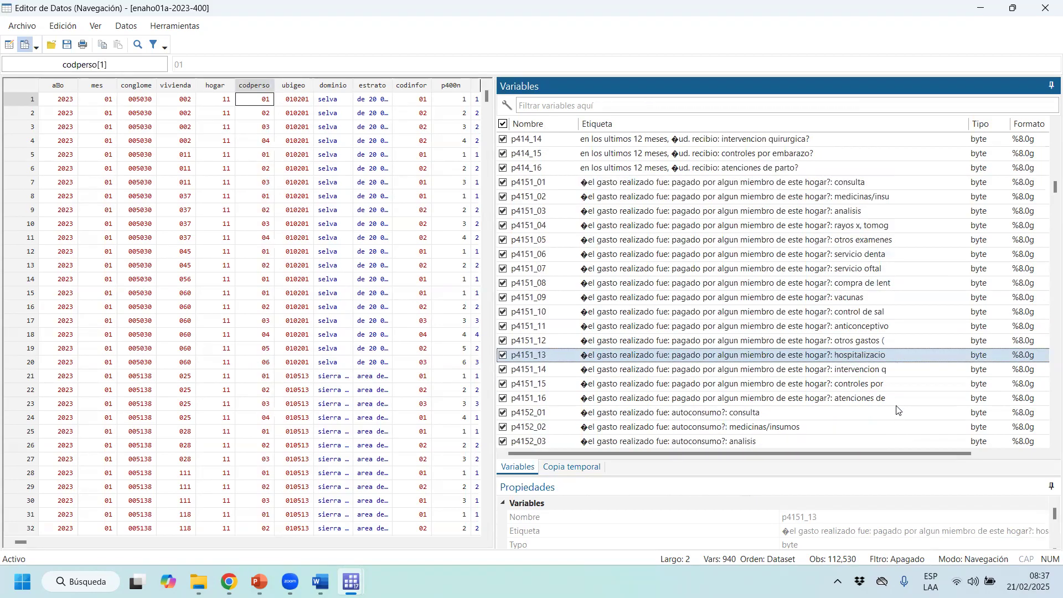
pyautogui.click(895, 369)
pyautogui.click(889, 384)
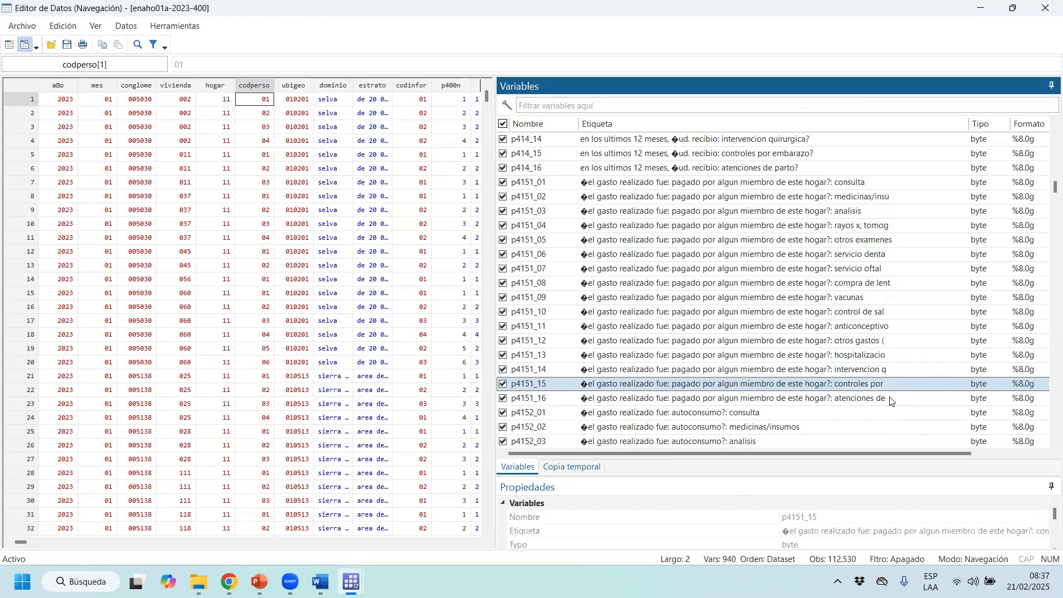
pyautogui.click(895, 398)
pyautogui.scroll(-1, 834, 401)
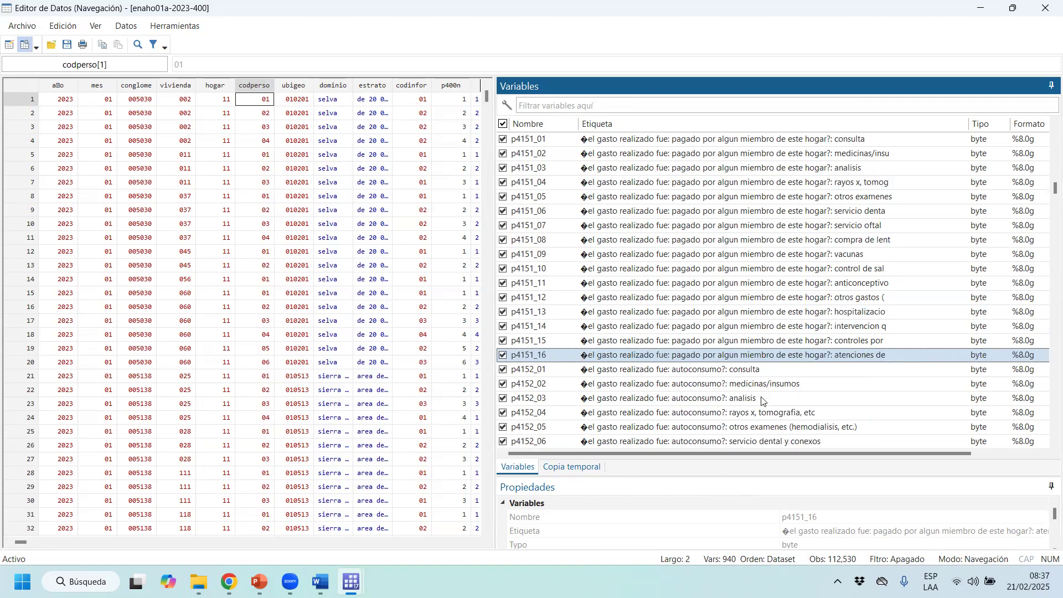
# Examine the p4152 to p4159 groups to identify how each health expense was covered, such as autoconsumo, autosuministro, donations or essalud
pyautogui.scroll(1, 770, 382)
pyautogui.scroll(-4, 720, 365)
pyautogui.scroll(-9, 709, 361)
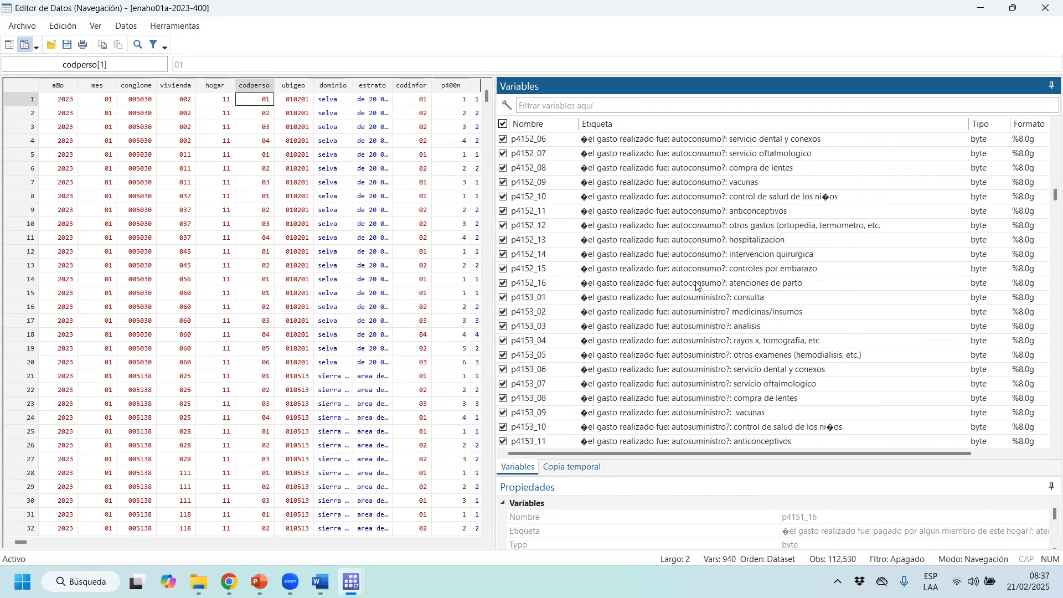
pyautogui.scroll(-5, 713, 311)
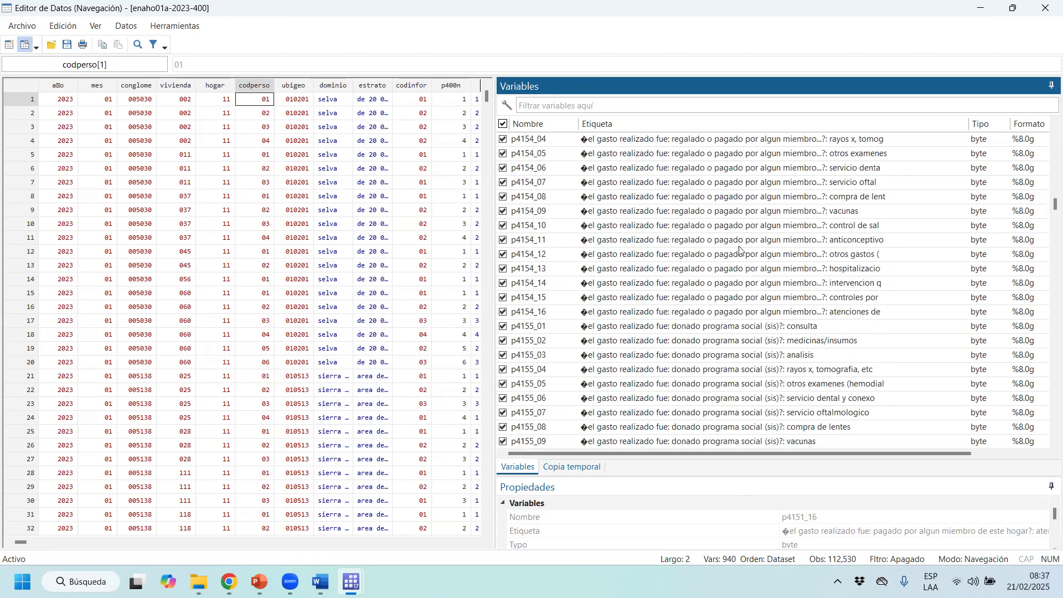
pyautogui.click(720, 184)
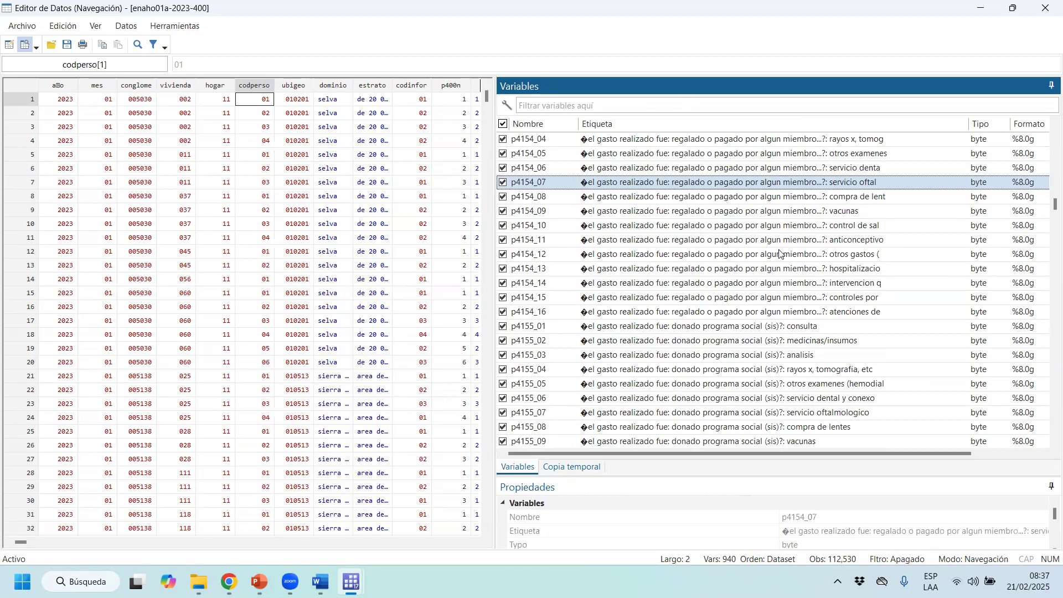
pyautogui.scroll(-12, 735, 305)
pyautogui.scroll(-8, 734, 299)
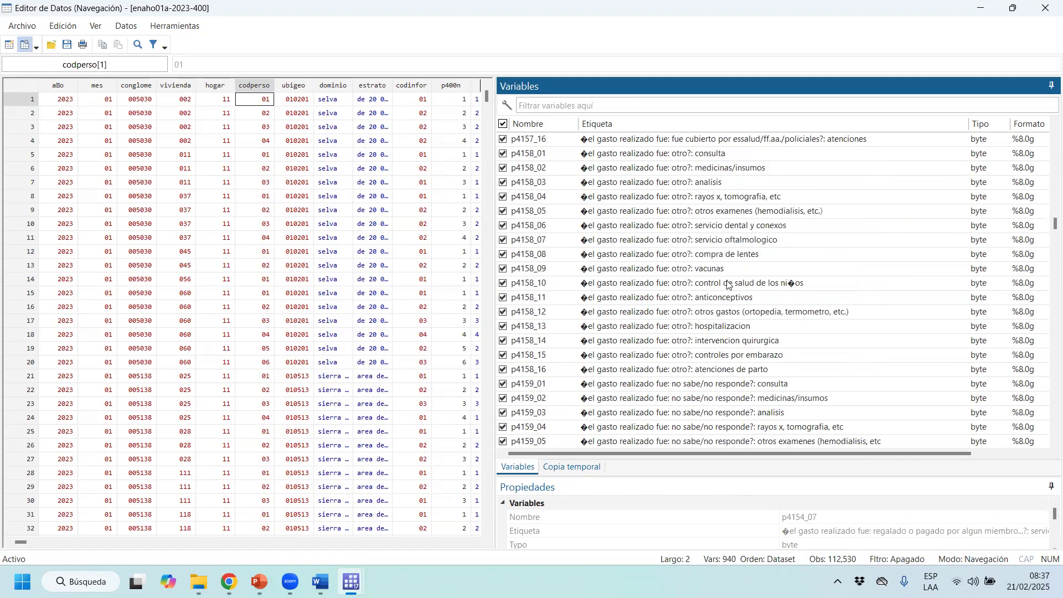
pyautogui.scroll(5, 730, 280)
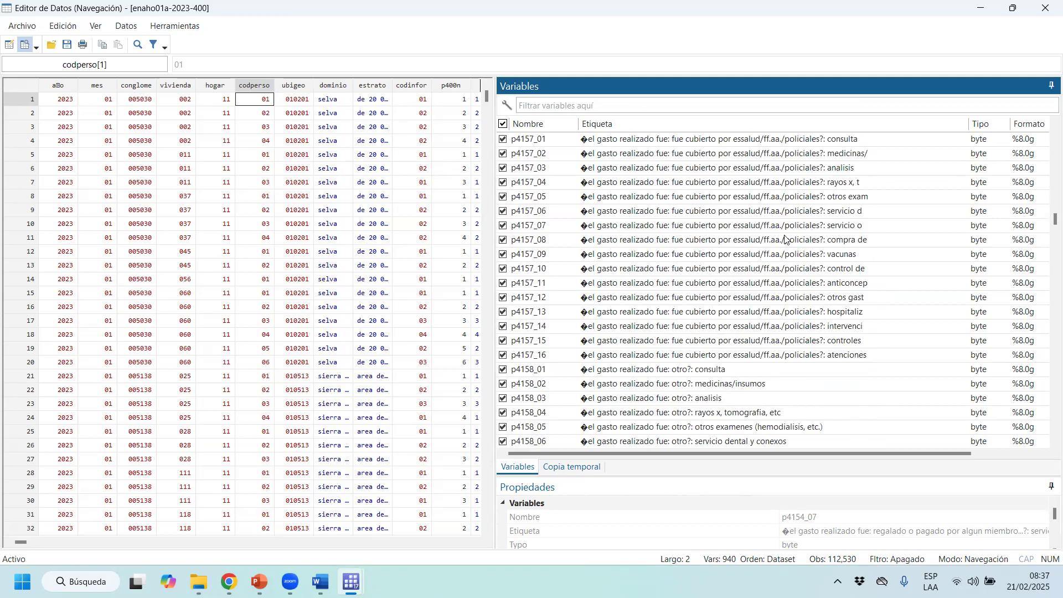
pyautogui.scroll(-6, 801, 282)
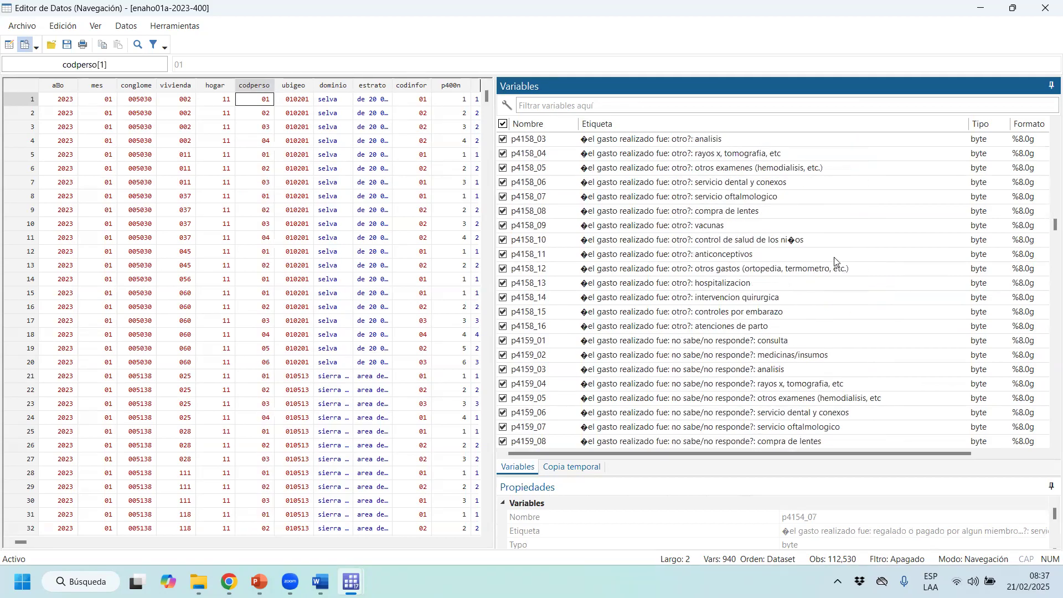
pyautogui.scroll(-9, 697, 202)
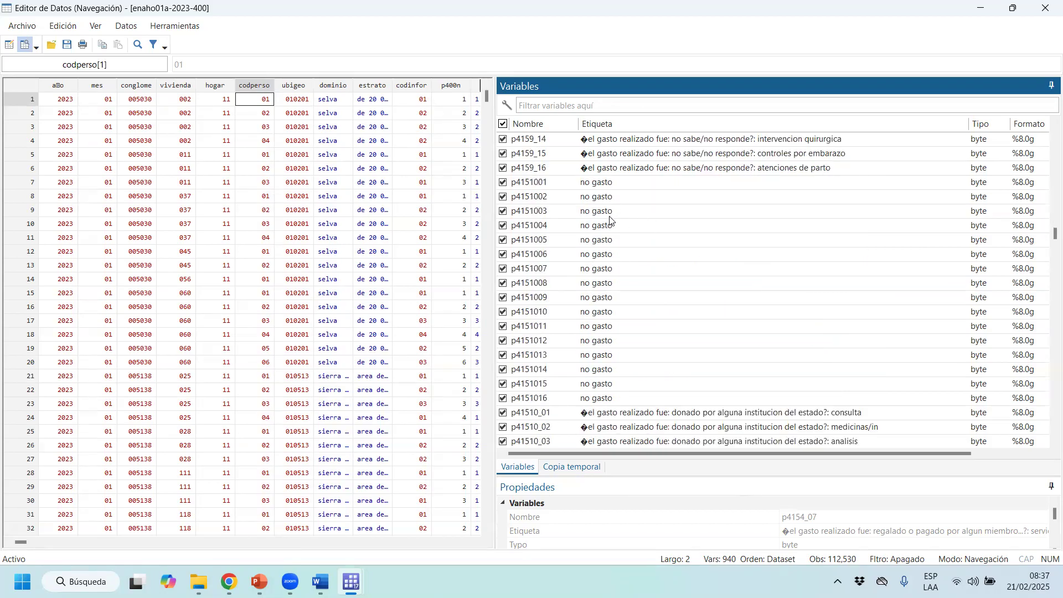
# Examine the p416, p417 and p418 variables on amount spent, place of purchase and estimated cost of each health service
pyautogui.scroll(-16, 612, 221)
pyautogui.scroll(-20, 616, 260)
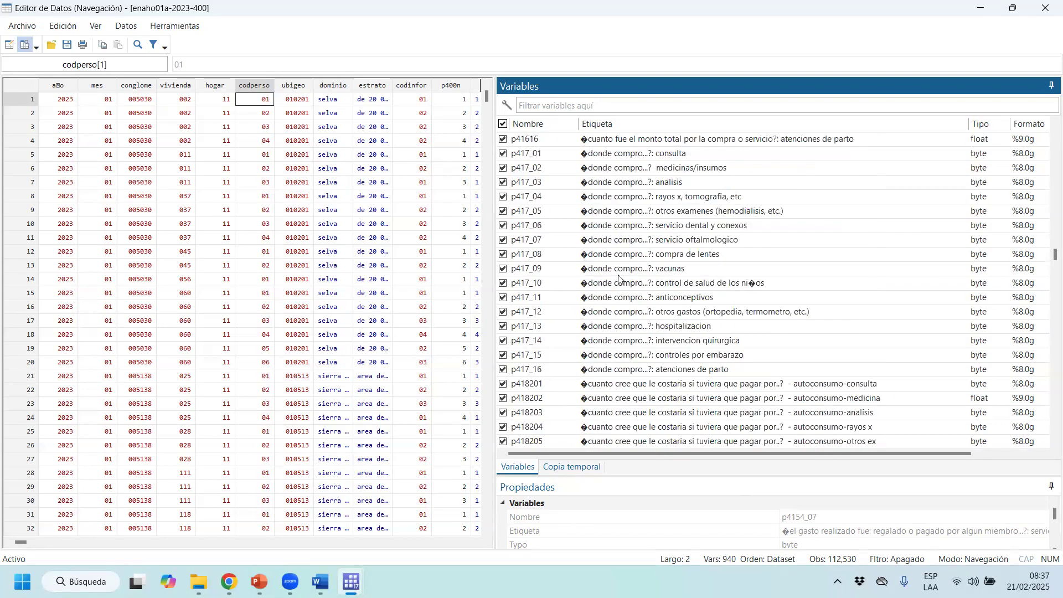
pyautogui.scroll(-7, 960, 382)
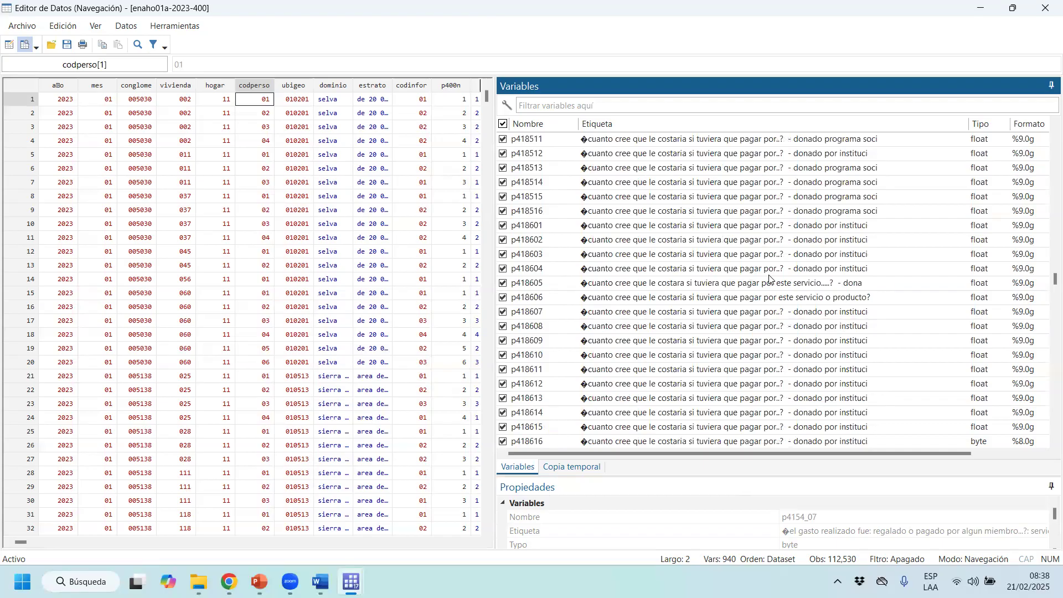
pyautogui.scroll(-4, 770, 279)
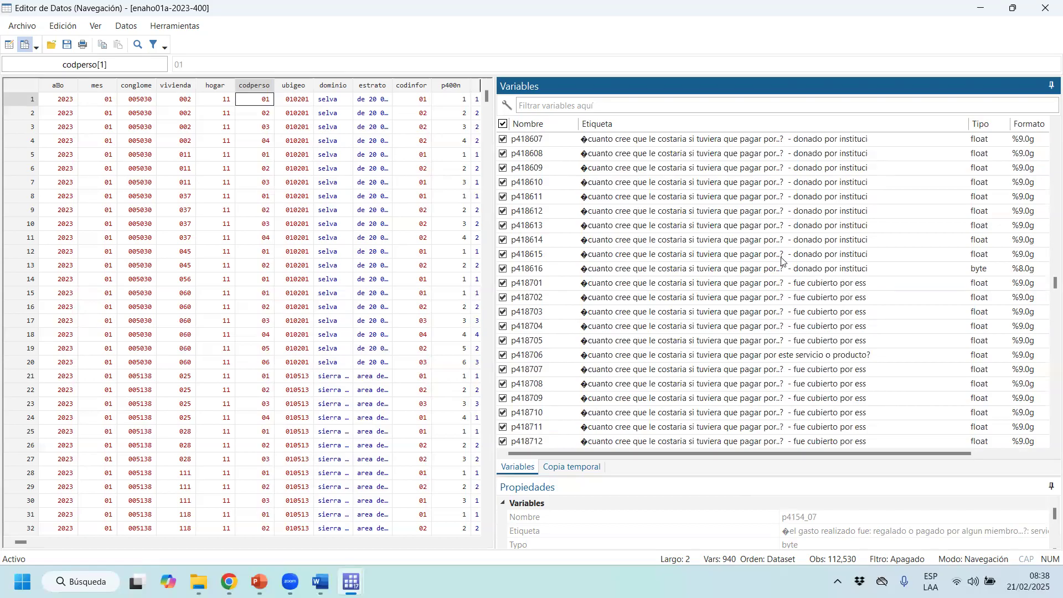
pyautogui.scroll(-9, 798, 232)
pyautogui.scroll(-11, 980, 339)
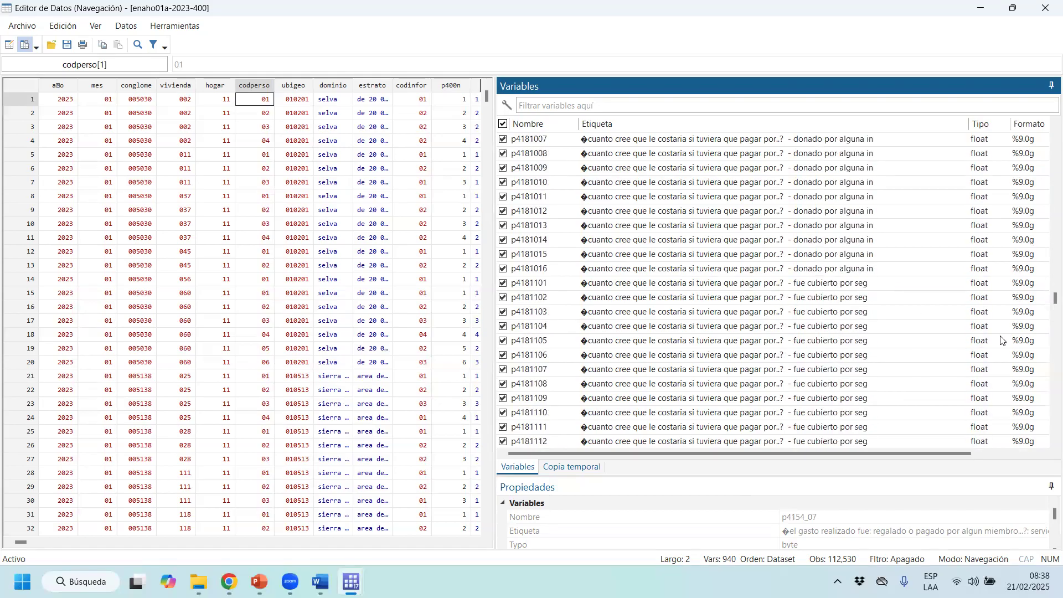
pyautogui.scroll(-12, 958, 378)
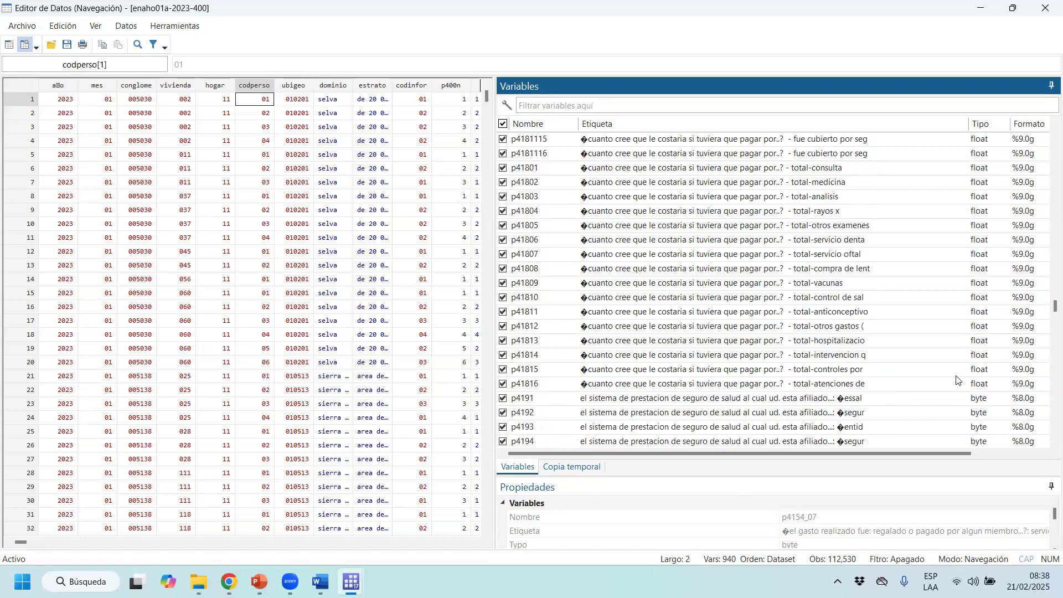
# Examine the deflated annual d416 and d418 variables and the imputed annual i416 variables in the variable list
pyautogui.scroll(-15, 963, 384)
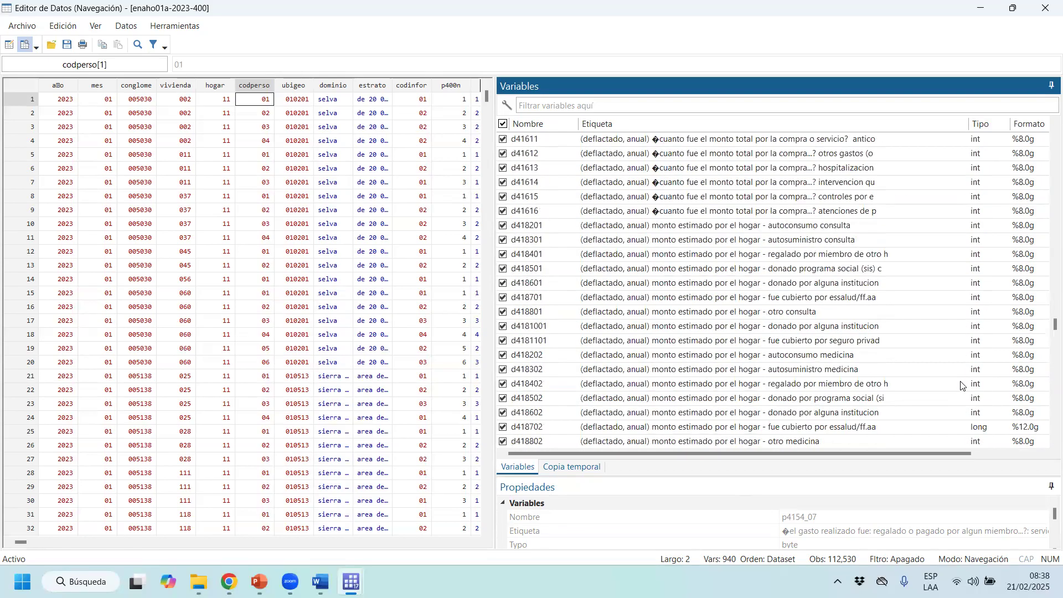
pyautogui.scroll(-14, 929, 376)
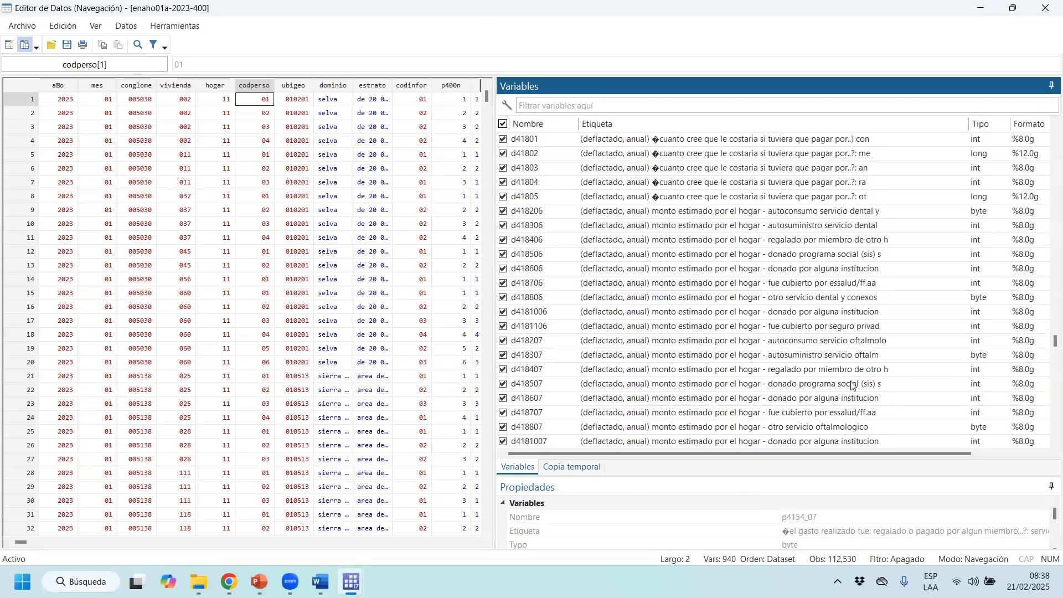
pyautogui.scroll(-14, 792, 377)
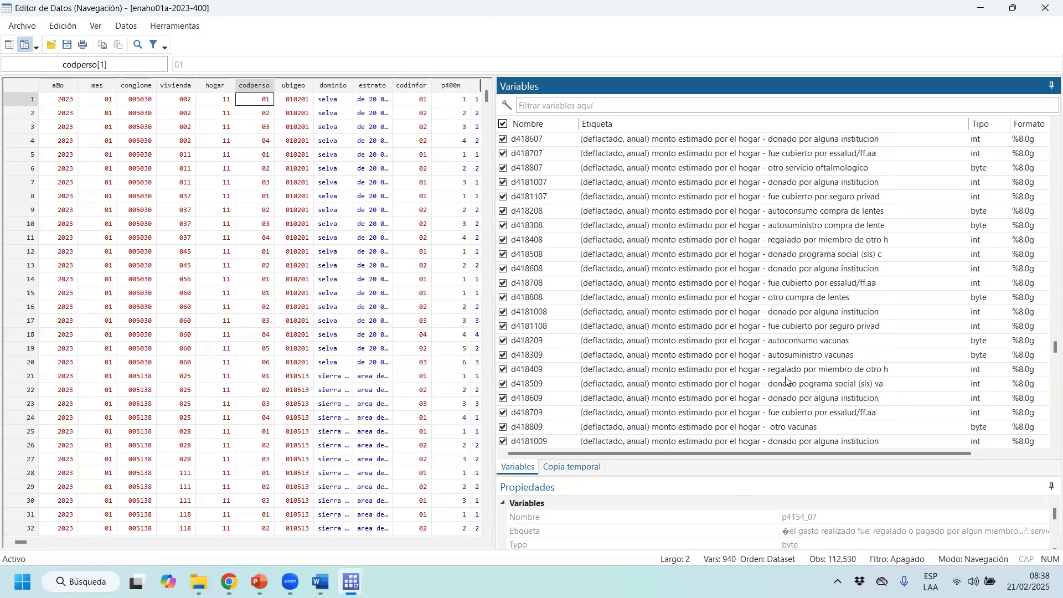
pyautogui.scroll(-14, 787, 381)
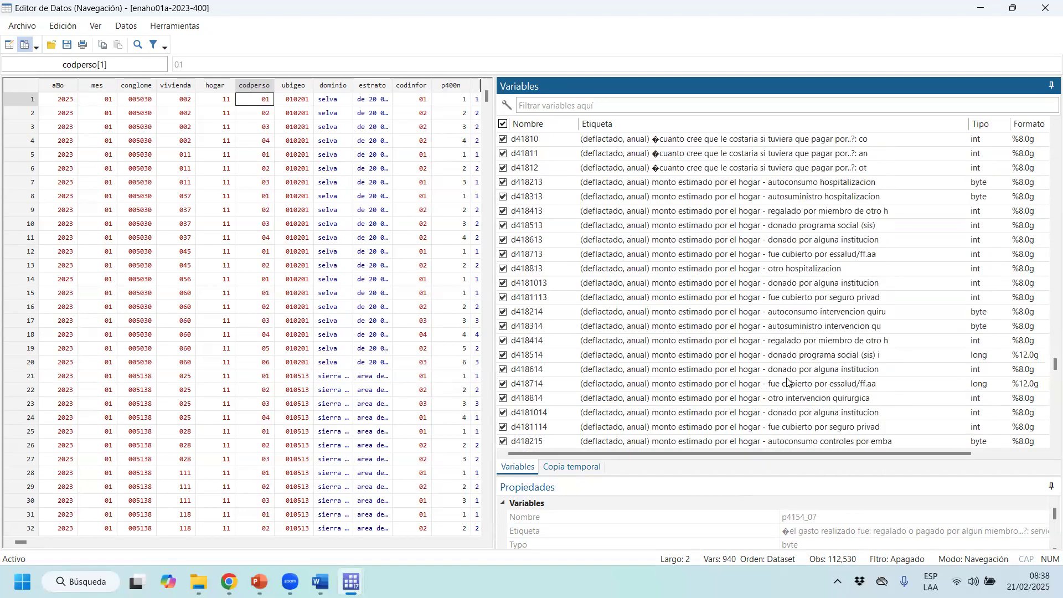
pyautogui.scroll(-1, 792, 386)
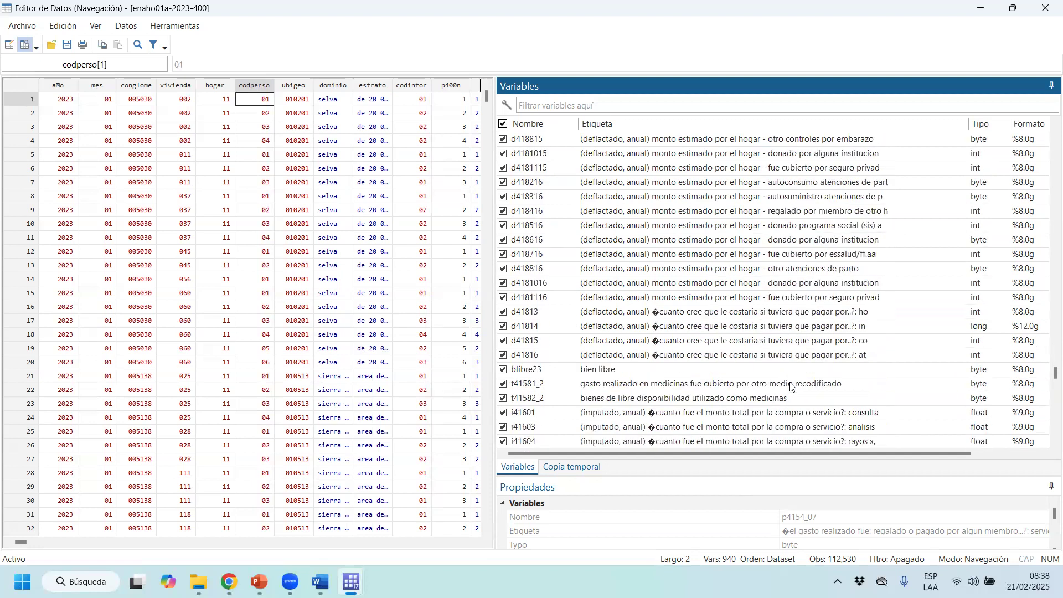
pyautogui.scroll(-3, 798, 367)
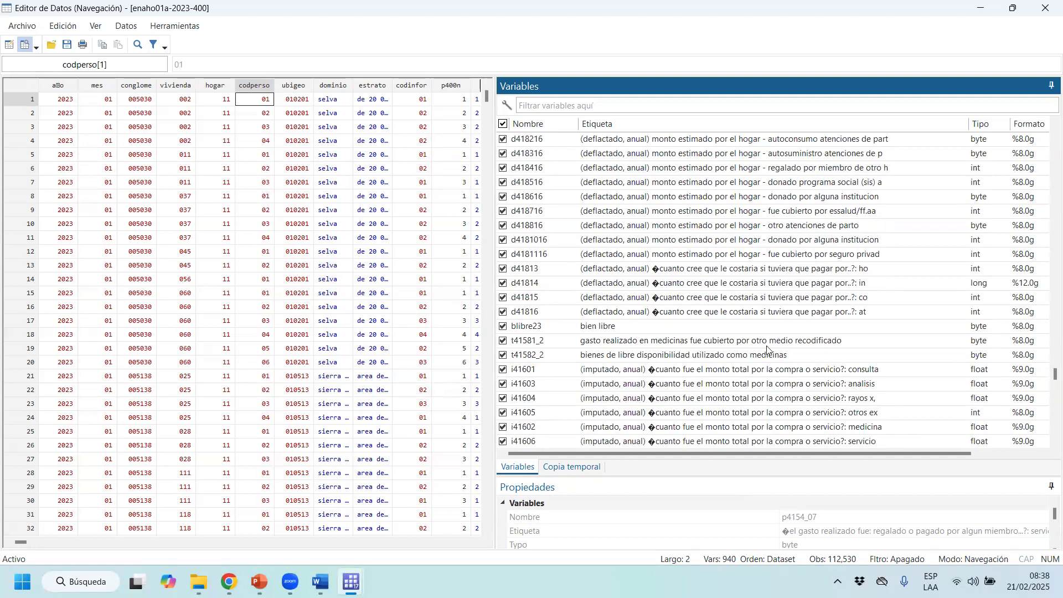
# Examine the imputed annual i418 variables on household-estimated amounts, then return to the beginning of the variable list
pyautogui.scroll(-15, 723, 335)
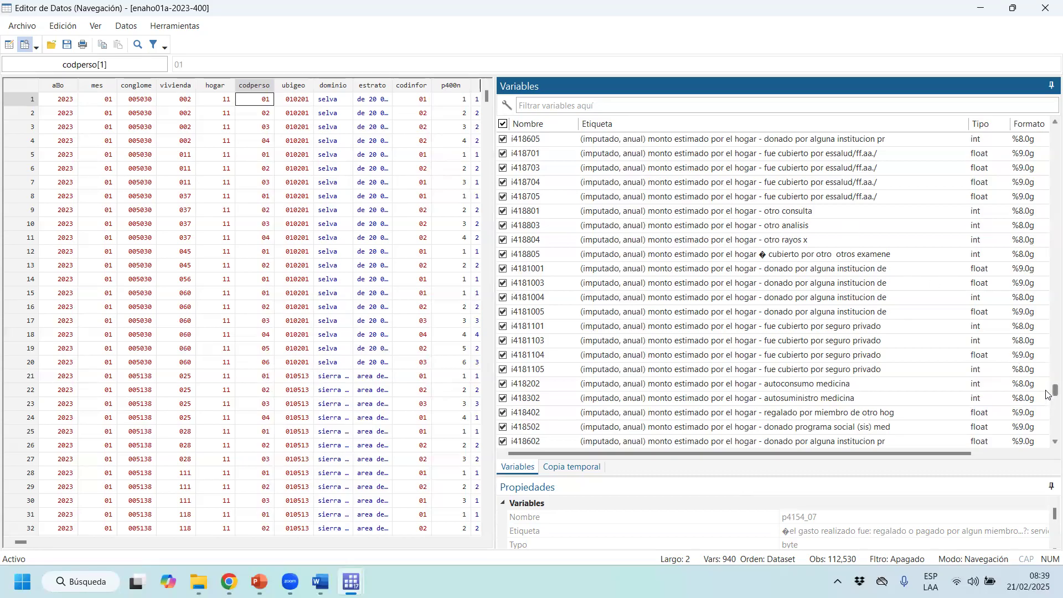
pyautogui.moveTo(1047, 390); pyautogui.dragTo(1047, 137)
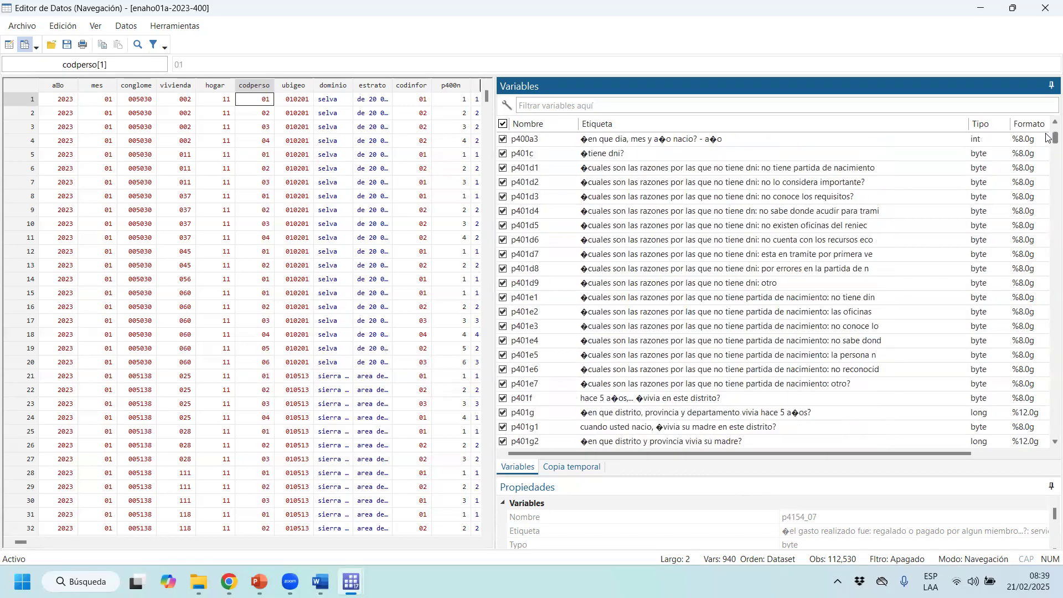
pyautogui.scroll(4, 748, 266)
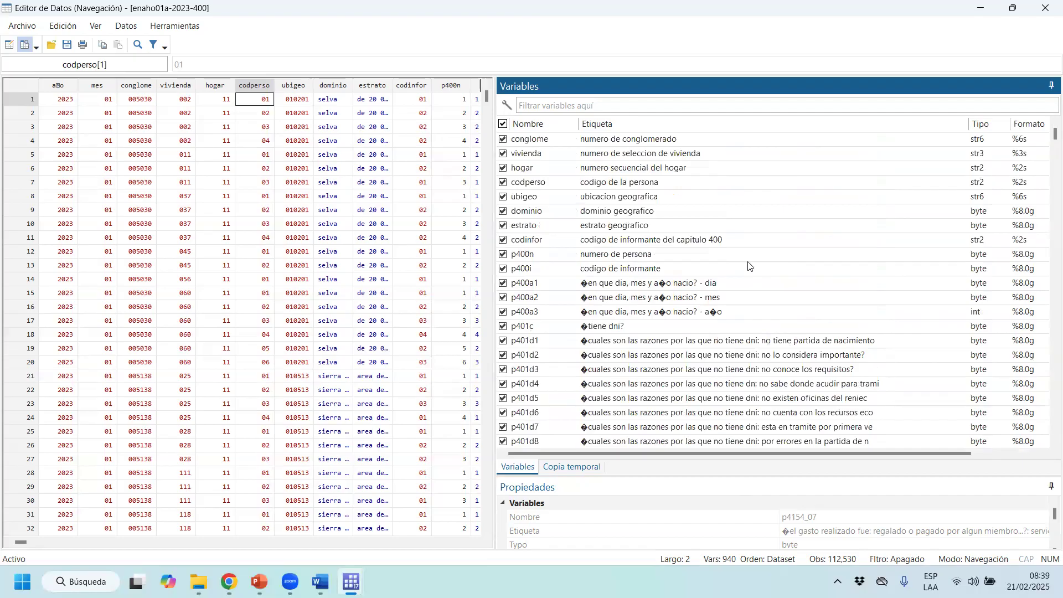
pyautogui.scroll(1, 749, 266)
# Filter the variable list by "seguro de" and look through the matches for the health insurance affiliation variables
pyautogui.click(719, 106)
pyautogui.write('s')
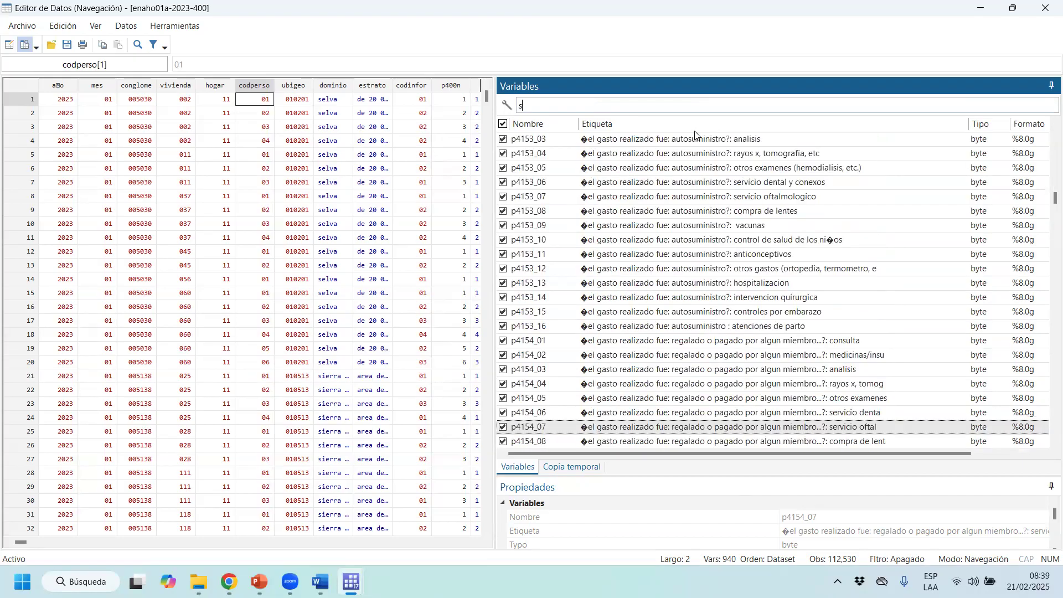
pyautogui.write('wg')
pyautogui.press('BackSpace')
pyautogui.press('BackSpace')
pyautogui.write('eg')
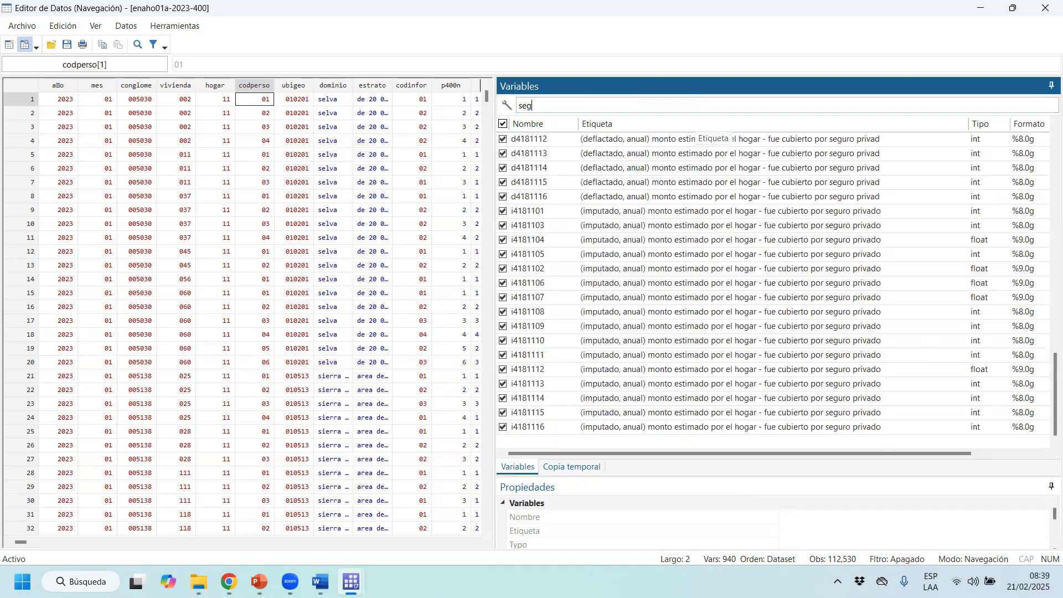
pyautogui.write('uro de')
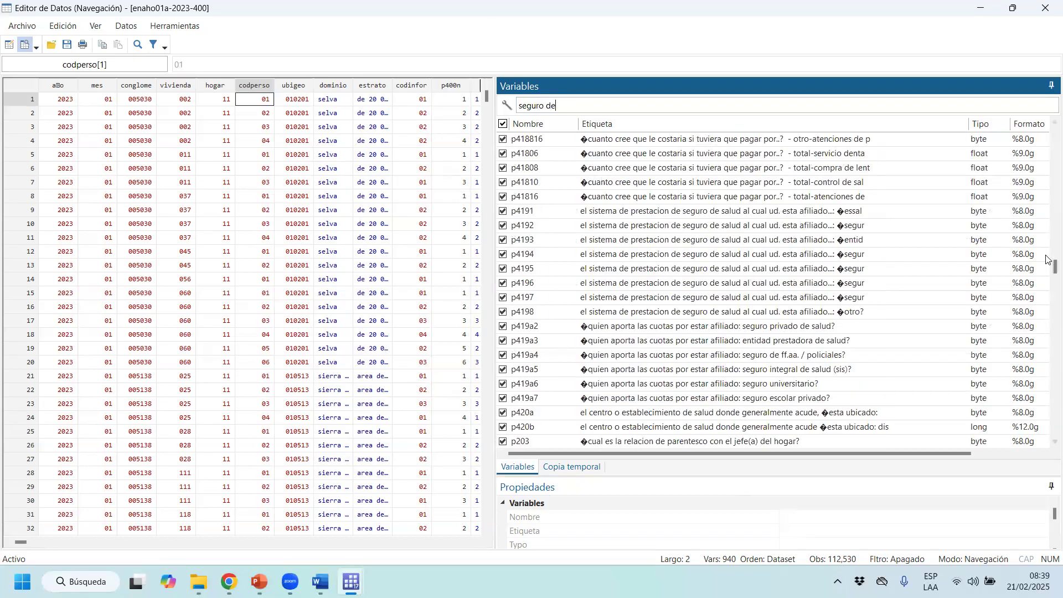
pyautogui.moveTo(1048, 259); pyautogui.dragTo(1046, 132)
pyautogui.scroll(-2, 635, 288)
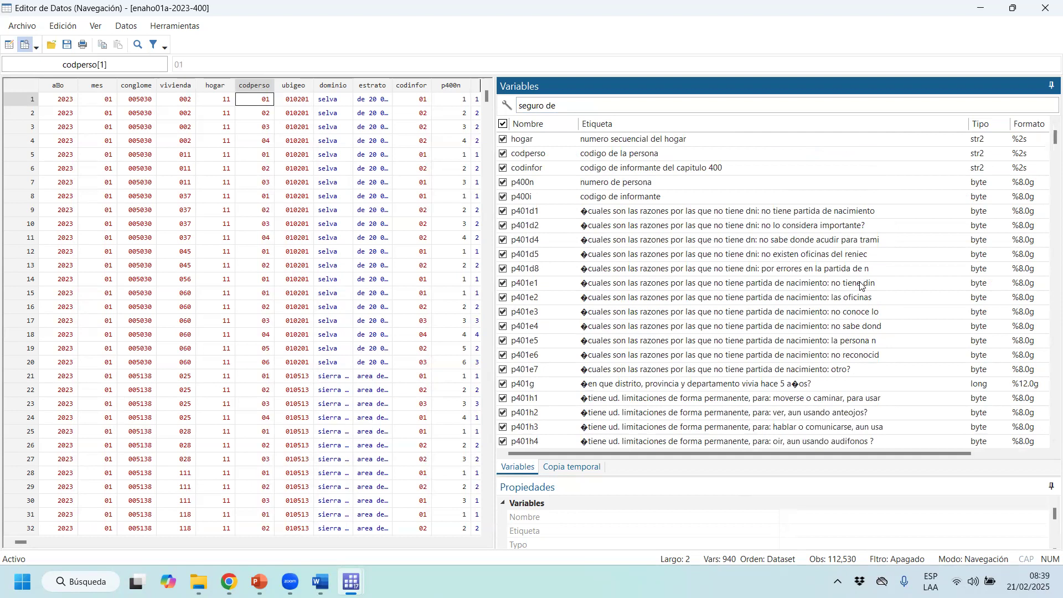
pyautogui.moveTo(1049, 143); pyautogui.dragTo(1048, 273)
# Filter the variable list by "essalud", review the matching variables and select p419a1 on who pays the affiliation fees
pyautogui.tripleClick(520, 106)
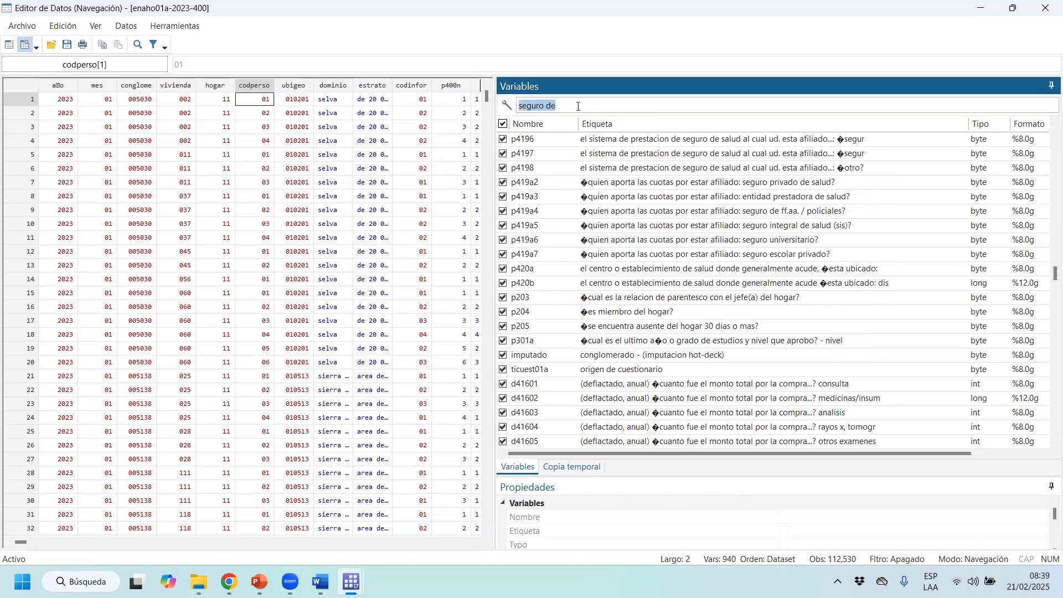
pyautogui.write('essa')
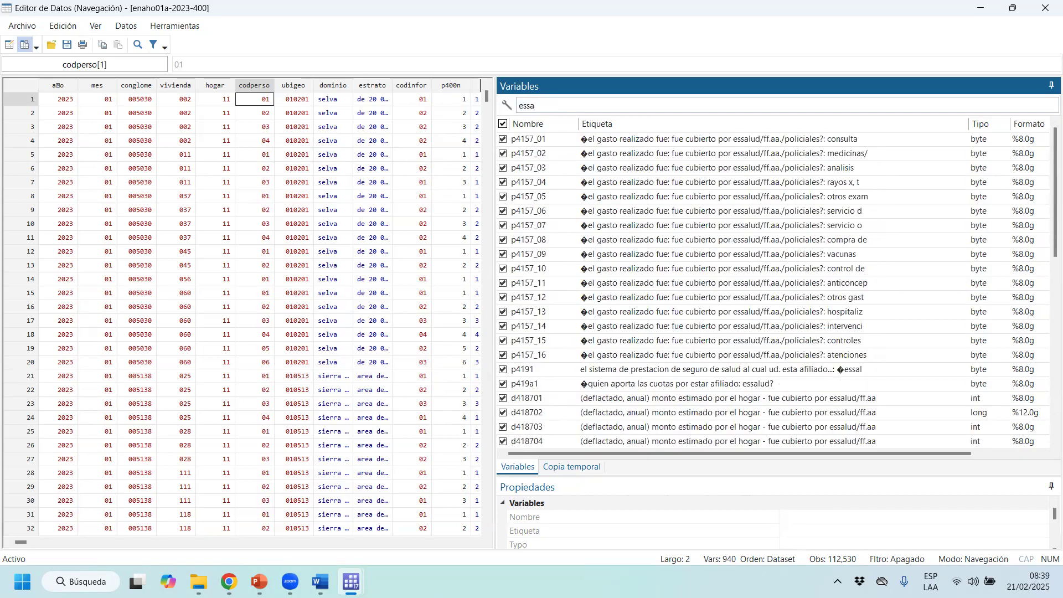
pyautogui.write('lus')
pyautogui.press('BackSpace')
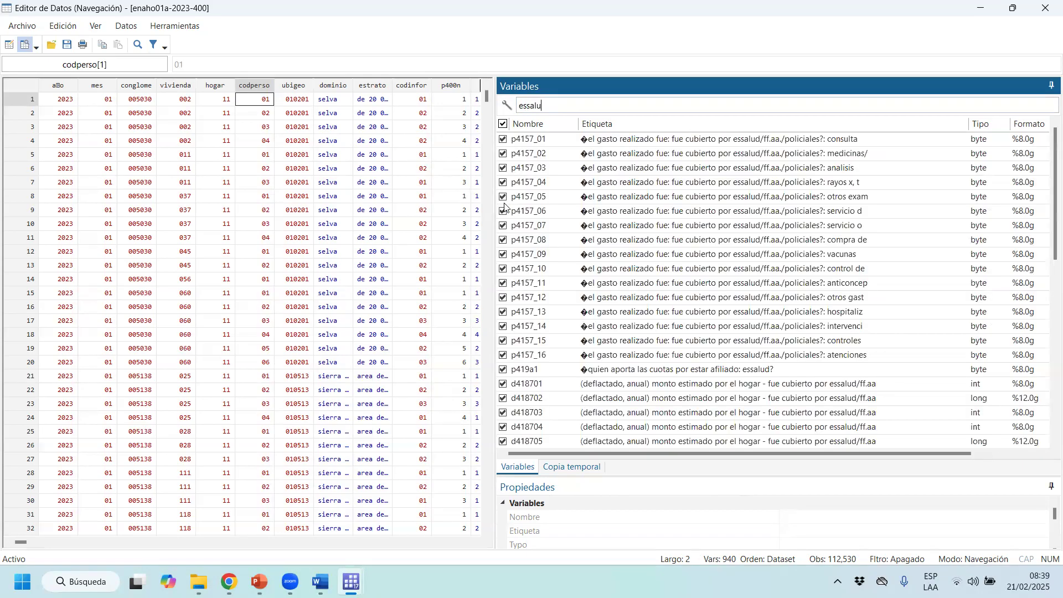
pyautogui.write('d')
pyautogui.scroll(-3, 1047, 268)
pyautogui.scroll(-5, 1047, 268)
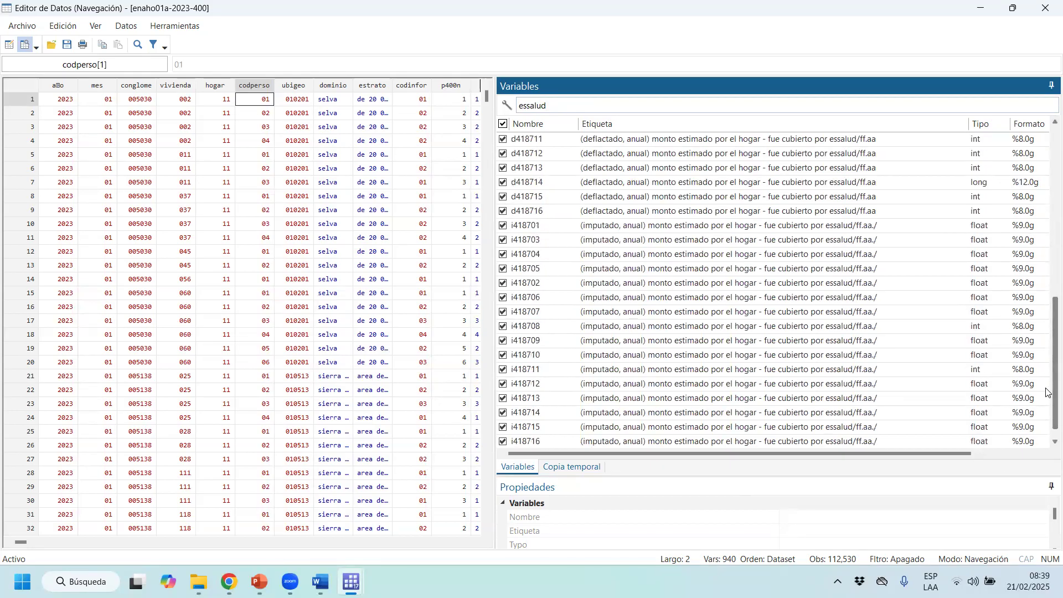
pyautogui.scroll(8, 1048, 339)
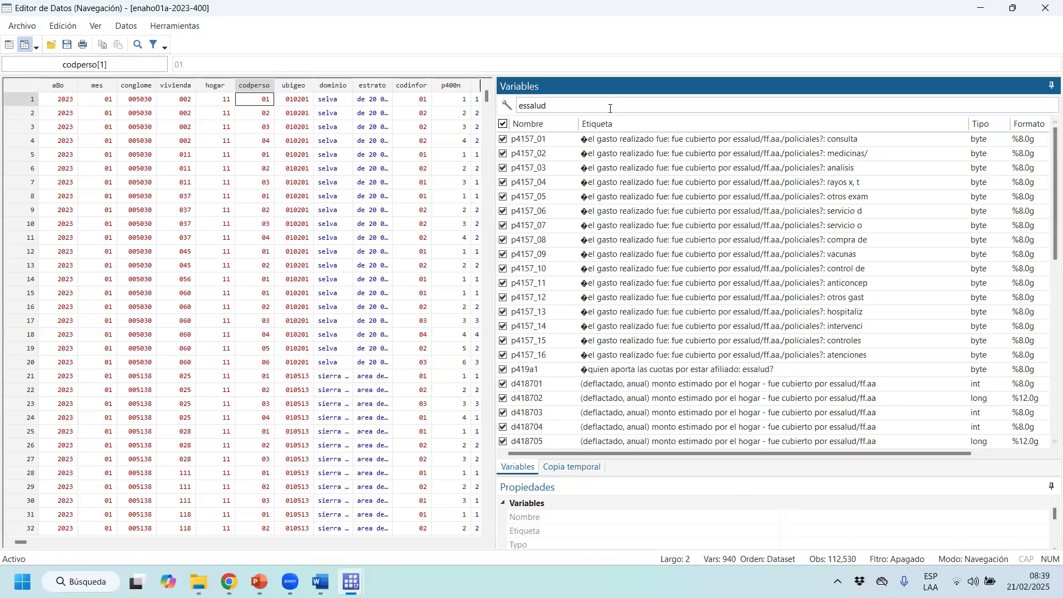
pyautogui.click(644, 373)
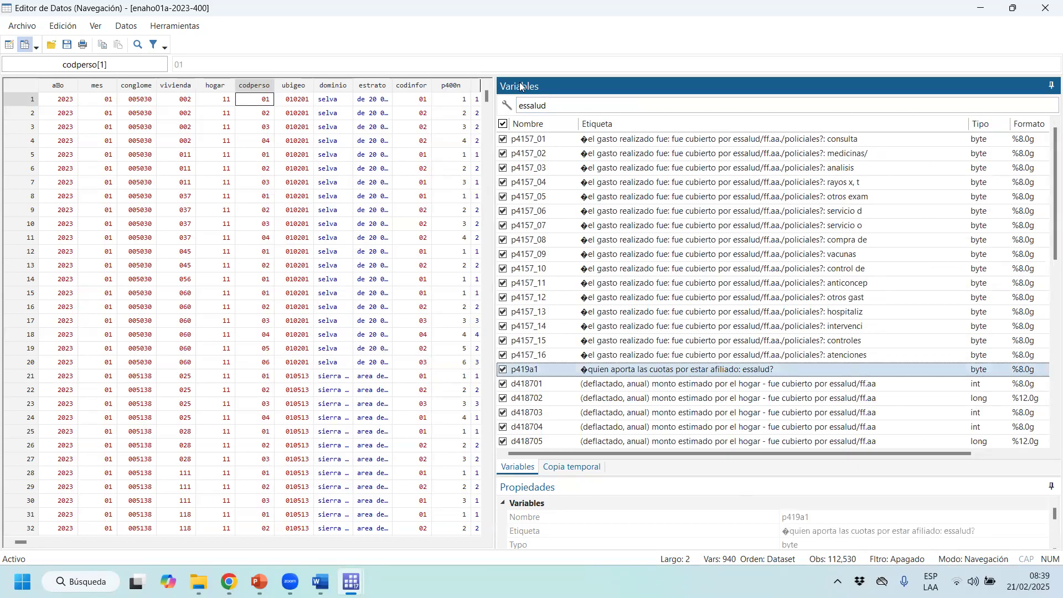
# Filter the variable list by "seguro" and examine the p4191 to p4198 affiliation variables and the imputed private insurance amounts
pyautogui.doubleClick(614, 106)
pyautogui.write('seguro')
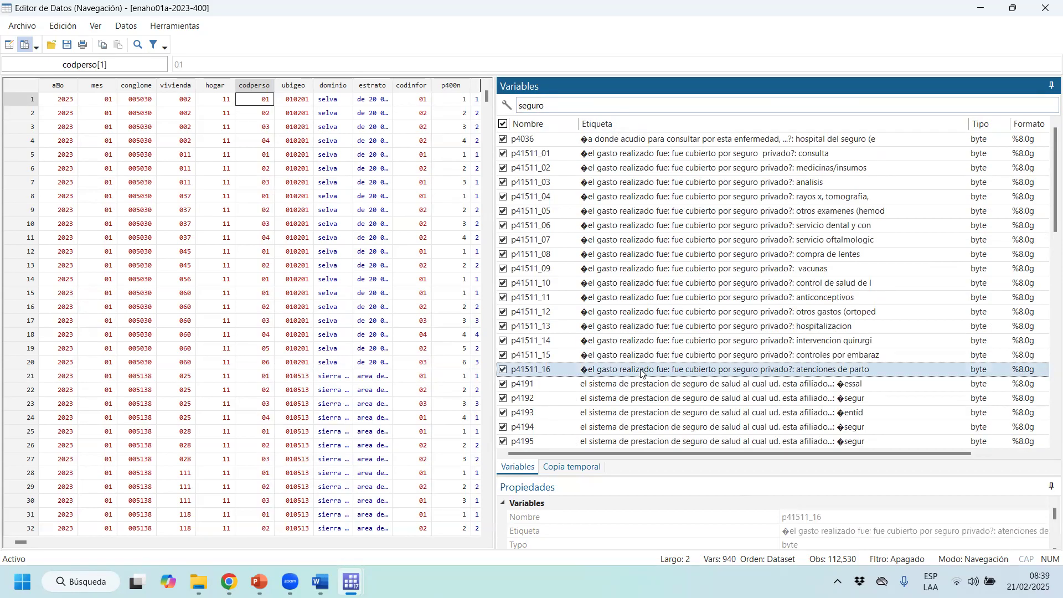
pyautogui.moveTo(1047, 211); pyautogui.dragTo(1045, 242)
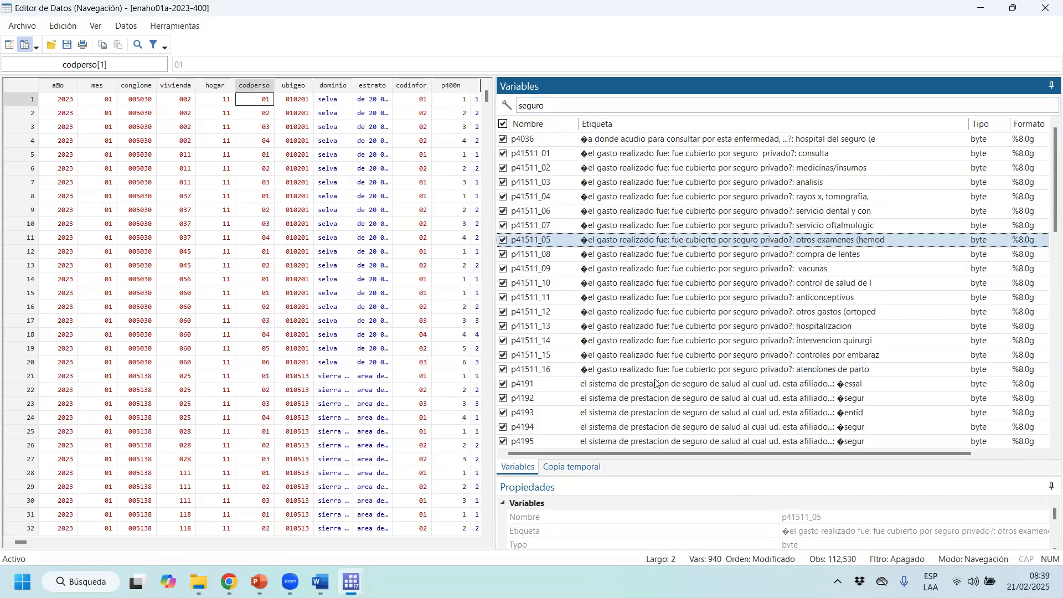
pyautogui.click(677, 386)
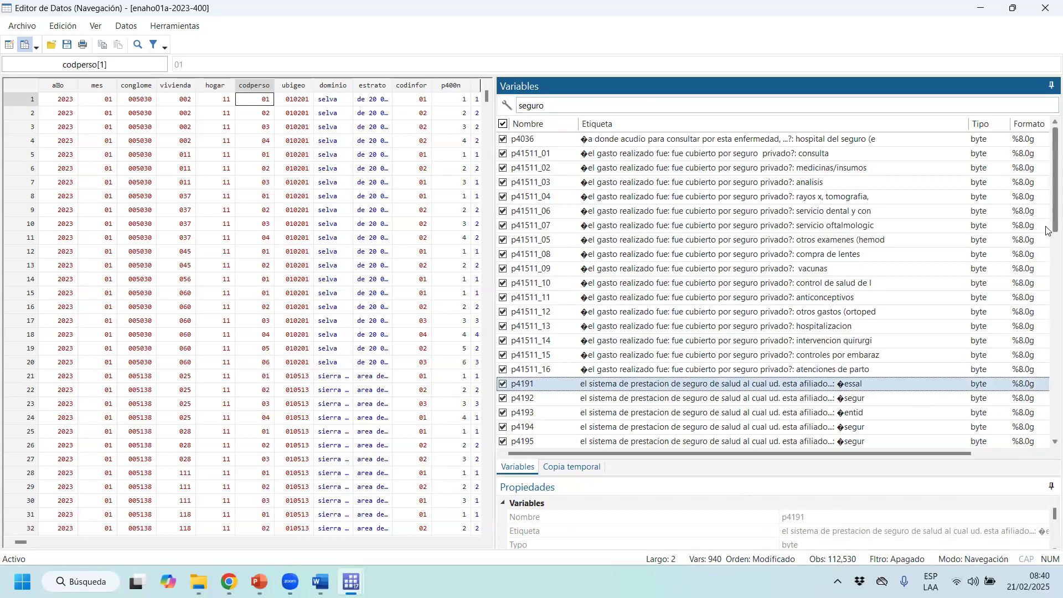
pyautogui.moveTo(1049, 220); pyautogui.dragTo(1035, 259)
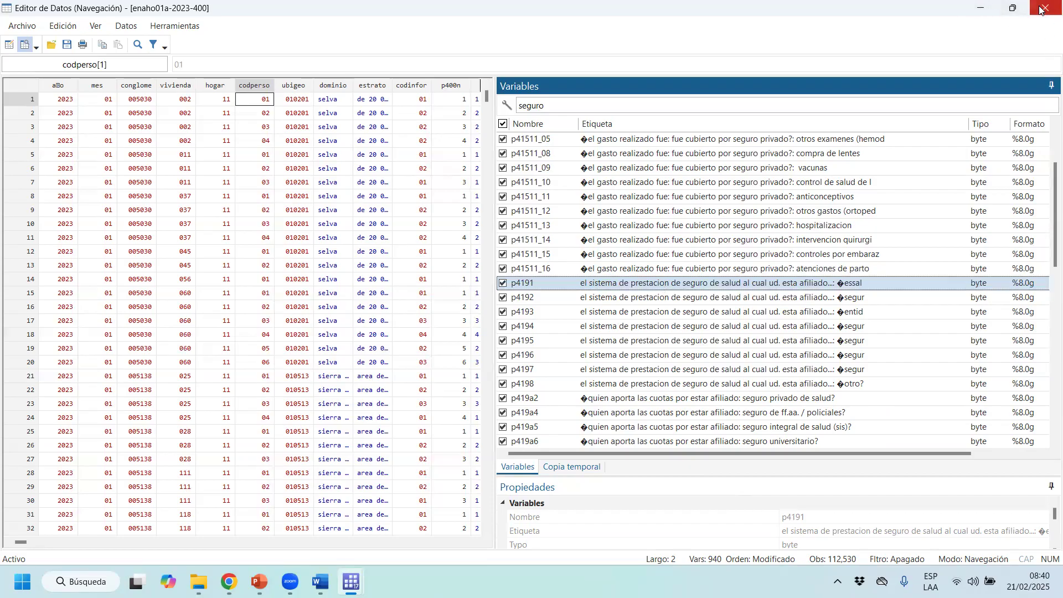
pyautogui.scroll(-10, 844, 316)
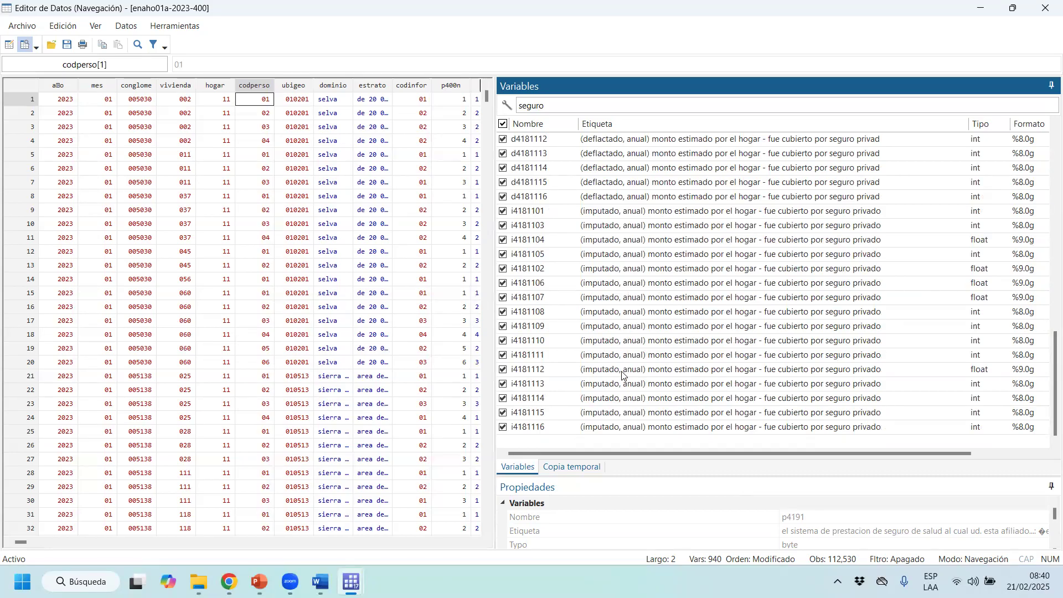
pyautogui.click(571, 368)
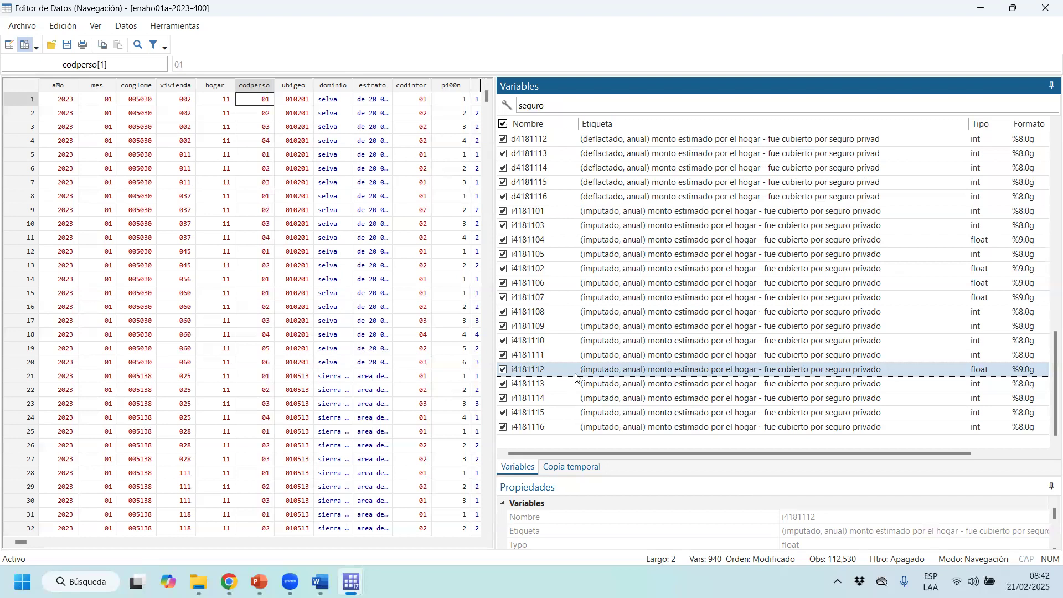
# Review the p41511 and p419 insurance variables again and clear the variable filter to show the full list
pyautogui.scroll(13, 577, 377)
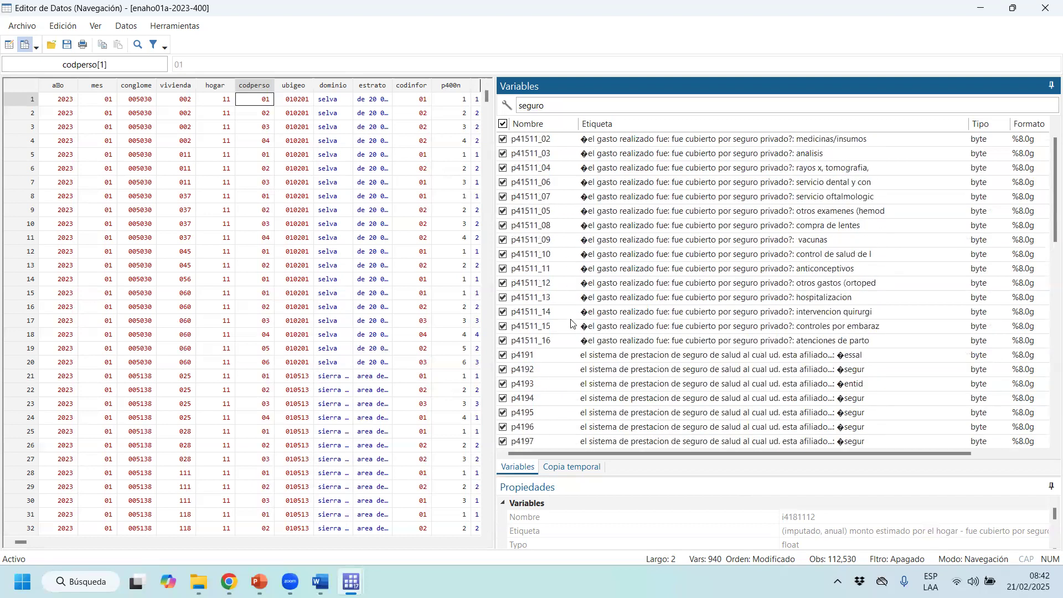
pyautogui.scroll(1, 562, 355)
pyautogui.scroll(-2, 565, 358)
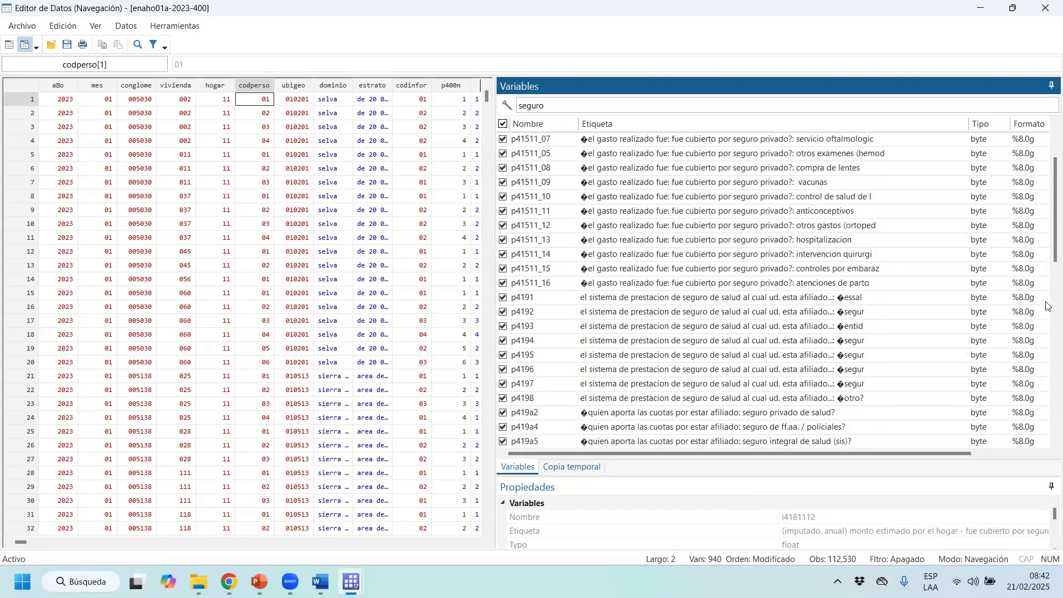
pyautogui.scroll(2, 1048, 239)
pyautogui.doubleClick(583, 108)
pyautogui.press('BackSpace')
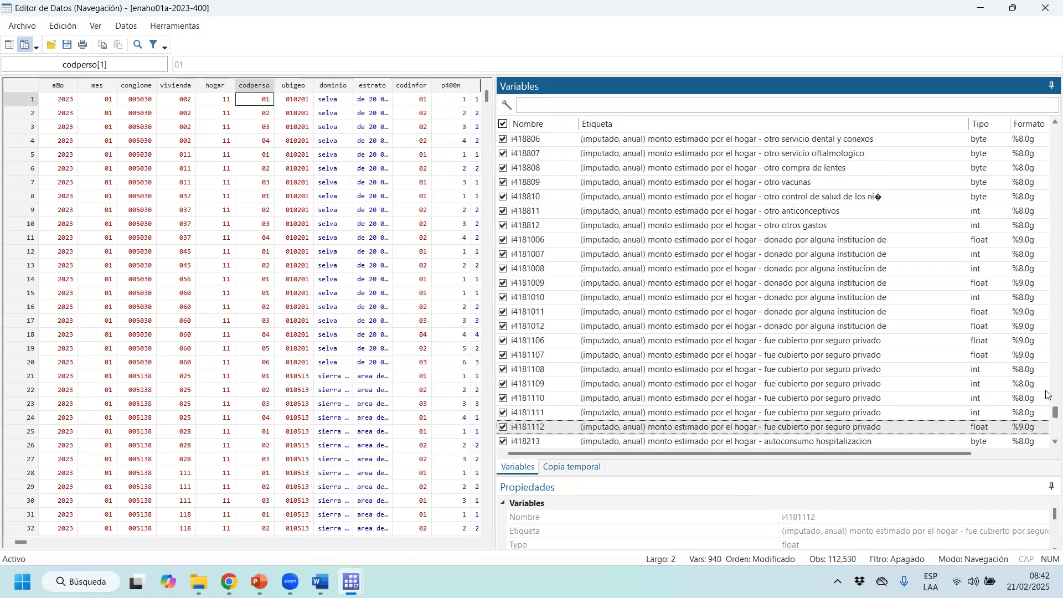
pyautogui.moveTo(1048, 411); pyautogui.dragTo(1041, 145)
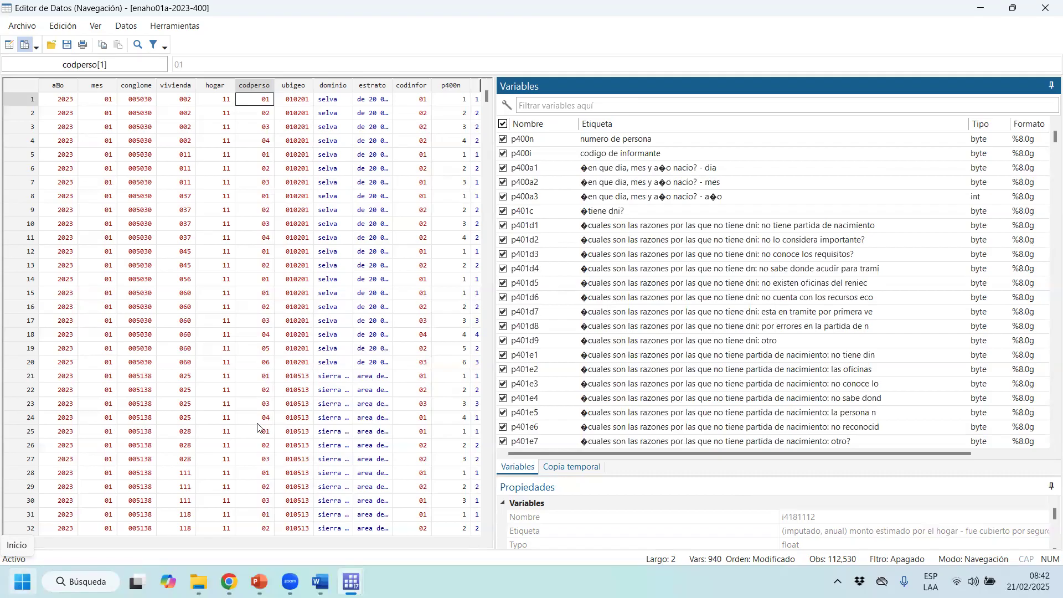
# Filter the variable list by "gasto yotal", examine the spending variables and select t41581_2 on medicine expenses covered by other means
pyautogui.click(624, 107)
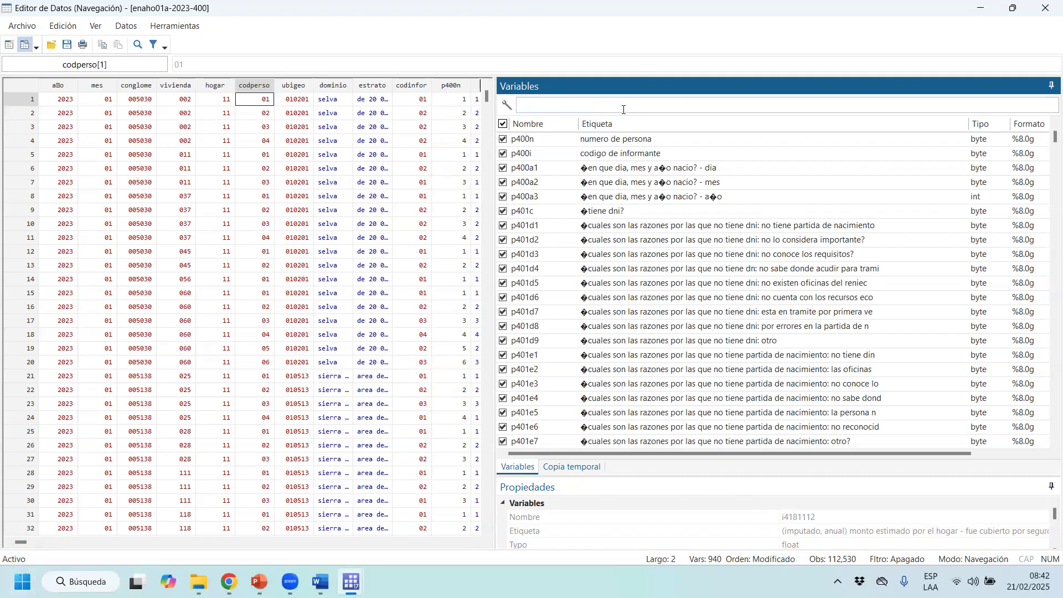
pyautogui.write('gat')
pyautogui.press('BackSpace')
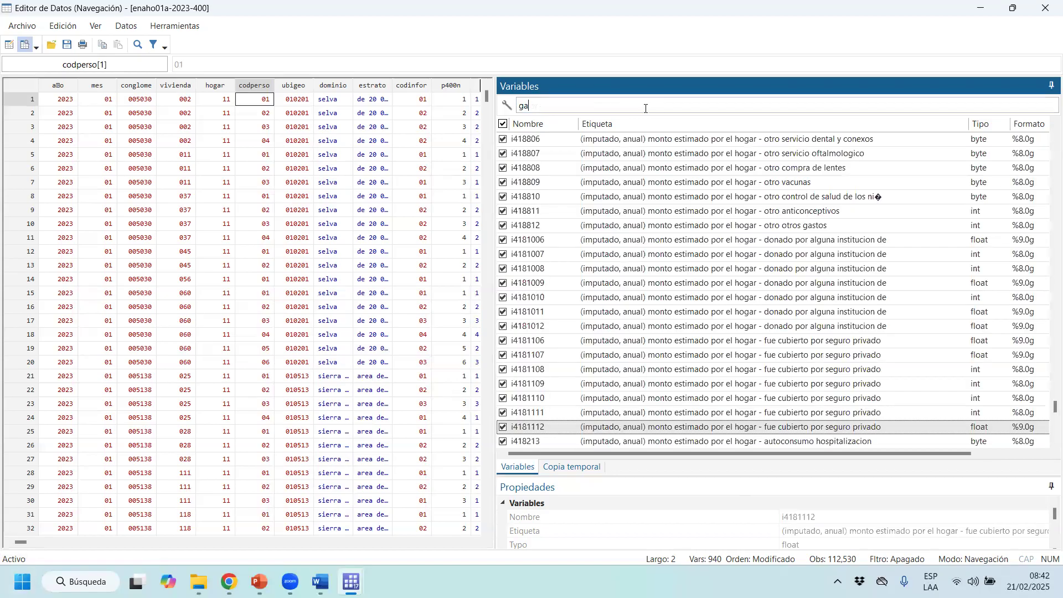
pyautogui.write('sto yo')
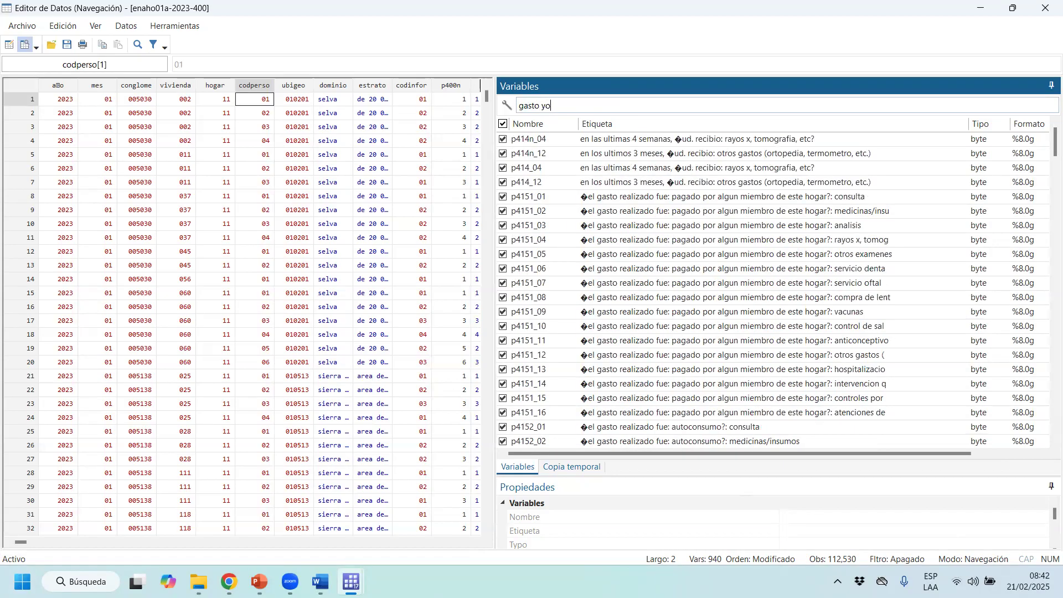
pyautogui.write('tal')
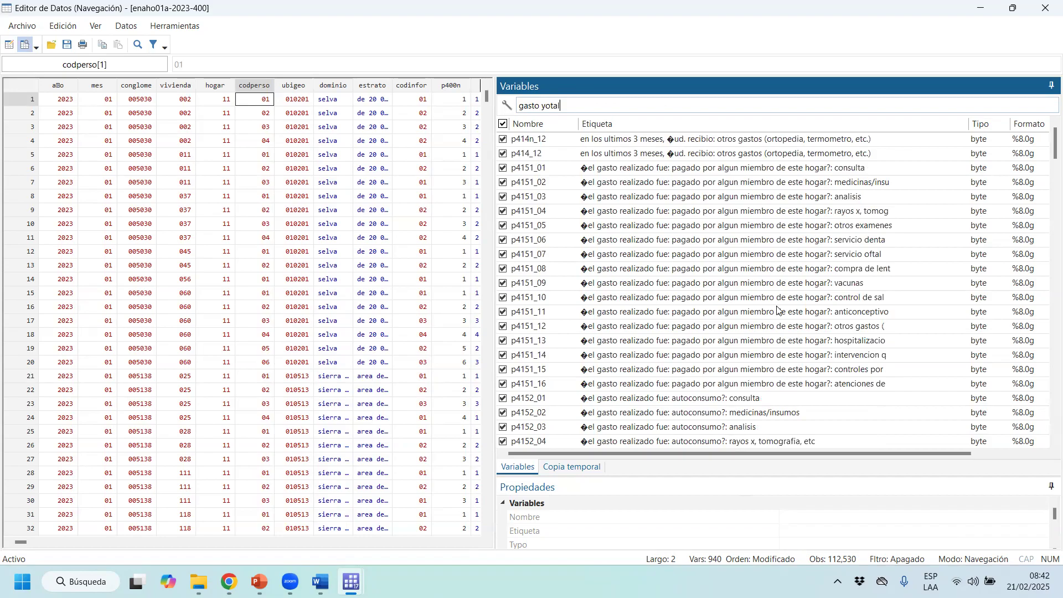
pyautogui.click(768, 430)
pyautogui.moveTo(1050, 138); pyautogui.dragTo(1040, 410)
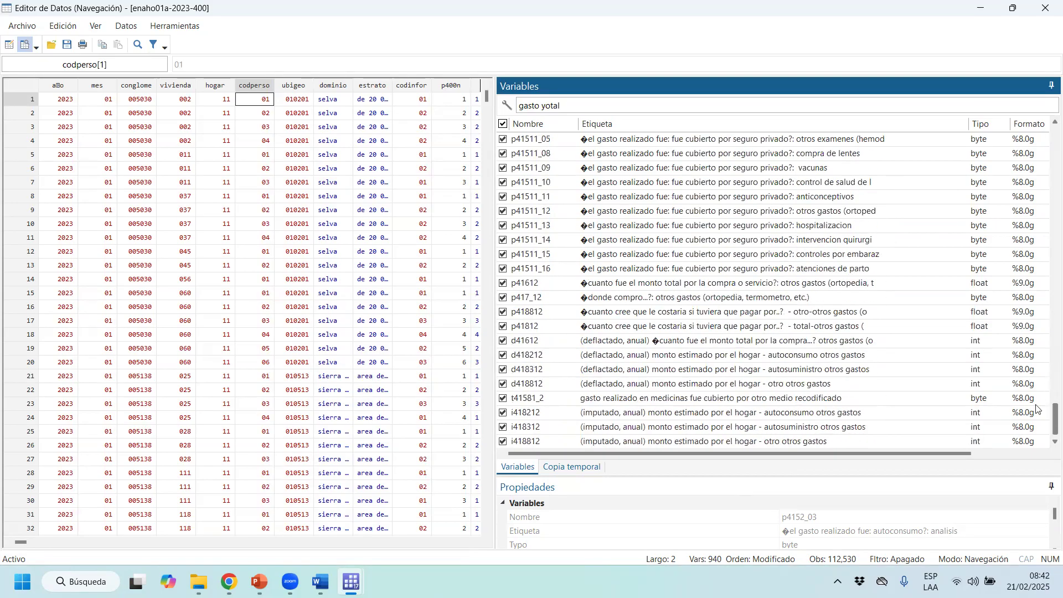
pyautogui.click(647, 401)
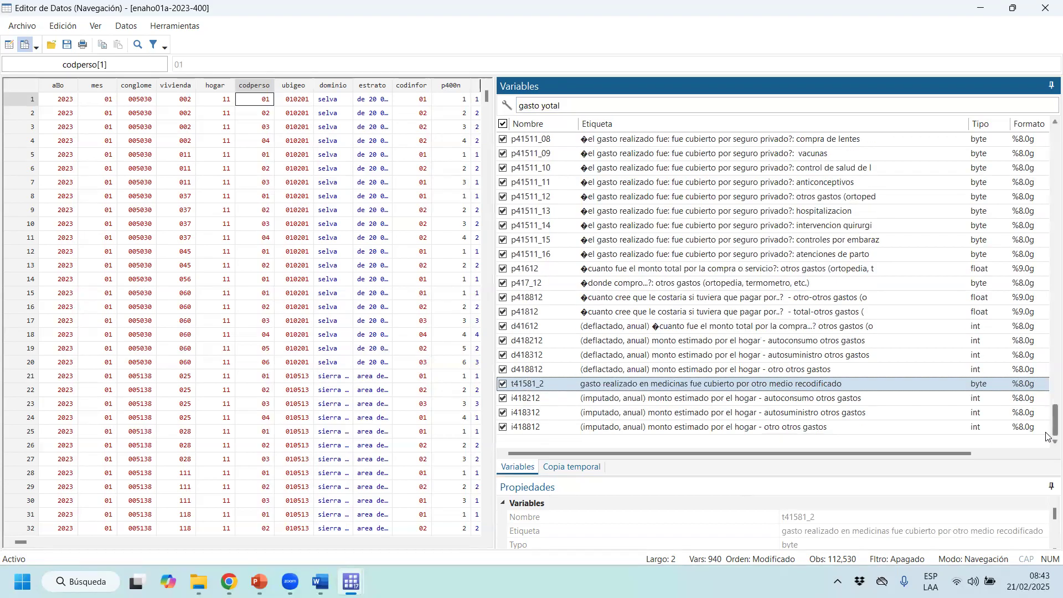
pyautogui.scroll(10, 1048, 324)
pyautogui.scroll(15, 1048, 324)
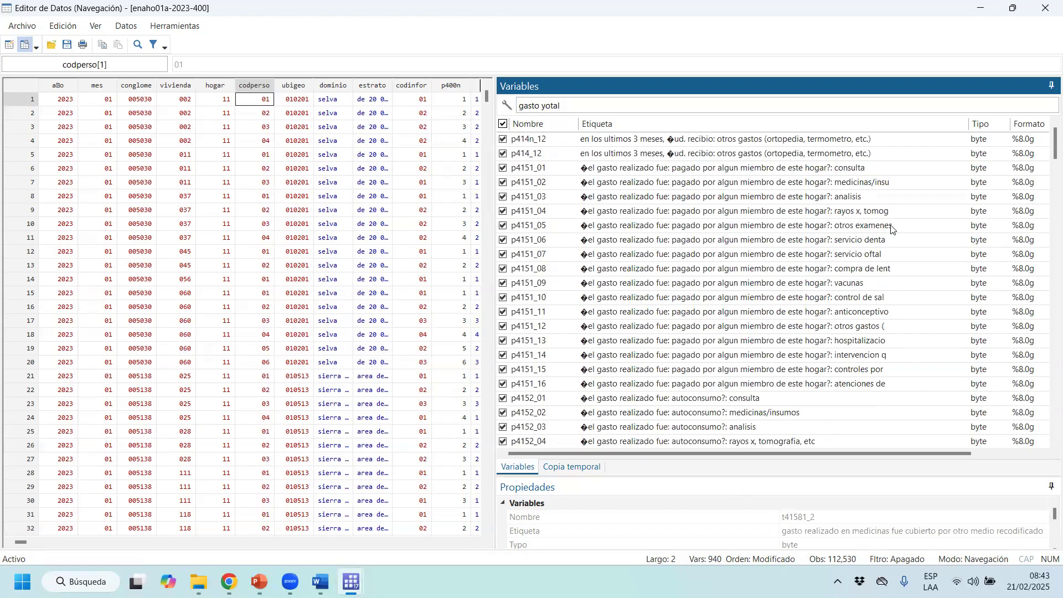
# Close the data browser and run the codebook p401 line of the do-file, with the results area widened
pyautogui.click(1046, 5)
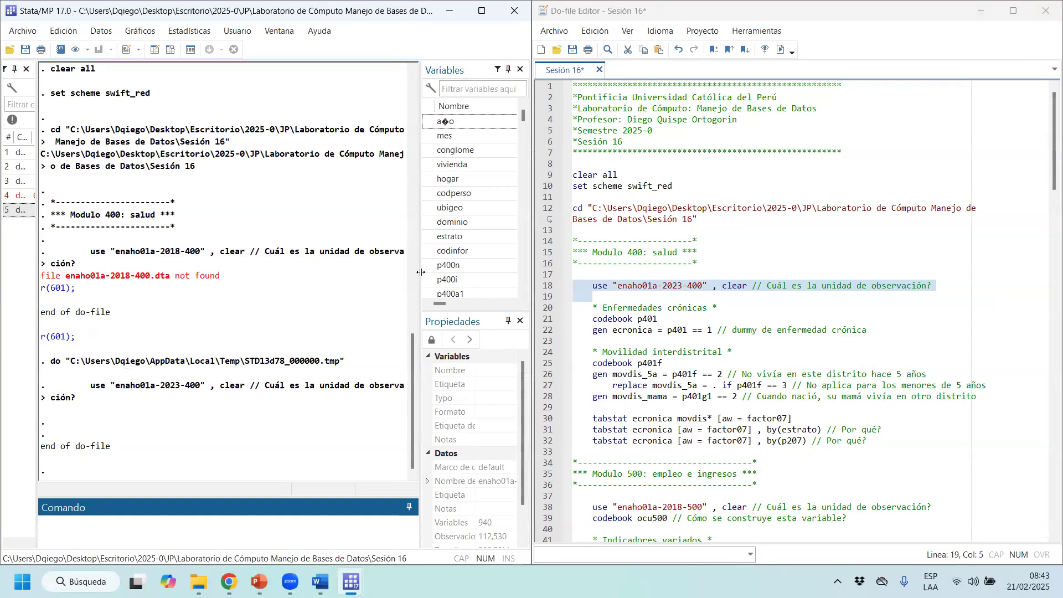
pyautogui.moveTo(423, 272); pyautogui.dragTo(488, 271)
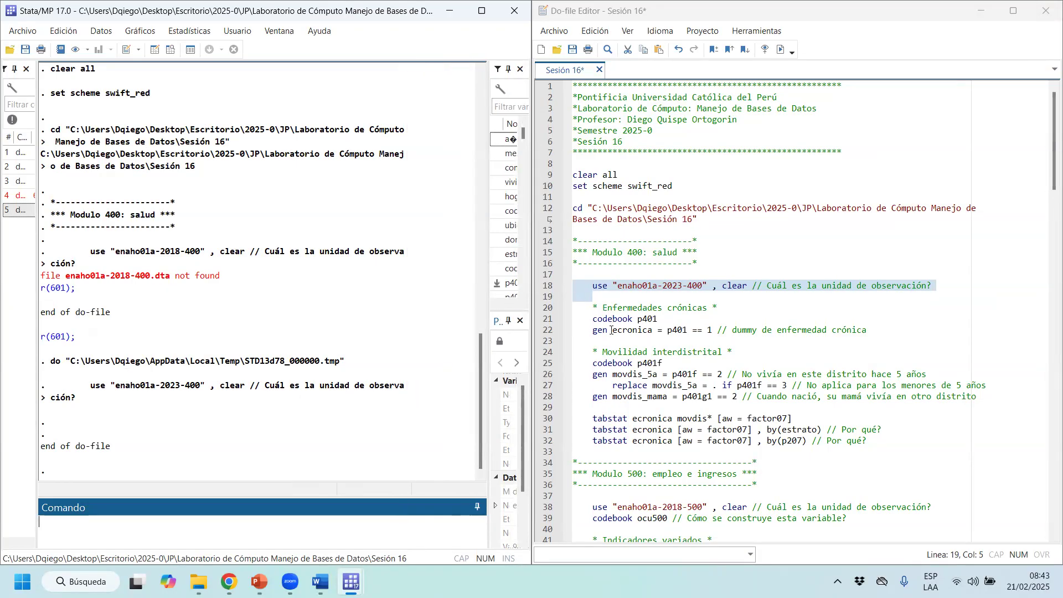
pyautogui.moveTo(623, 319); pyautogui.dragTo(652, 320)
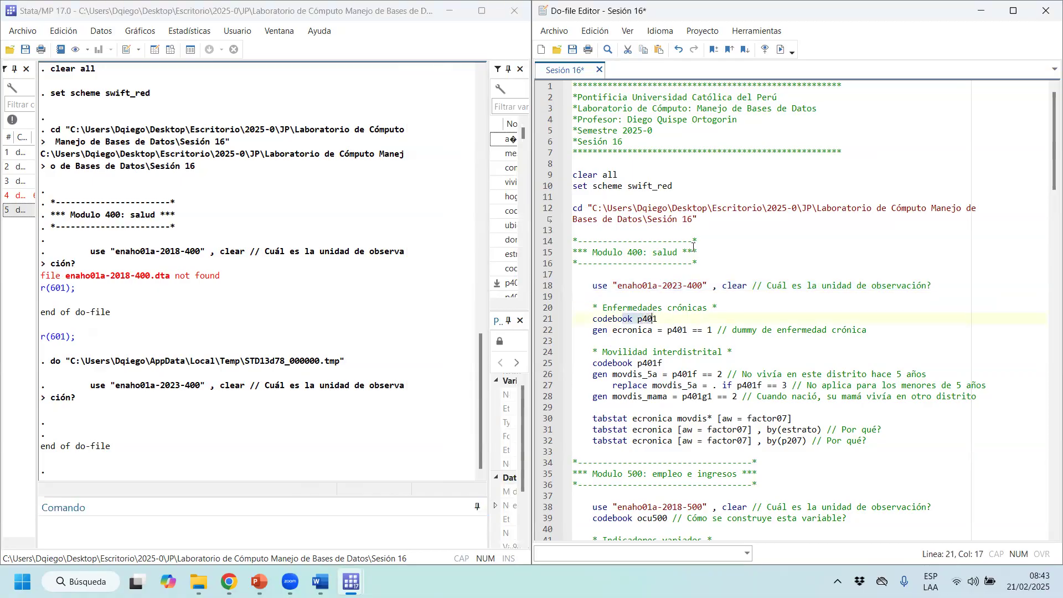
pyautogui.click(781, 52)
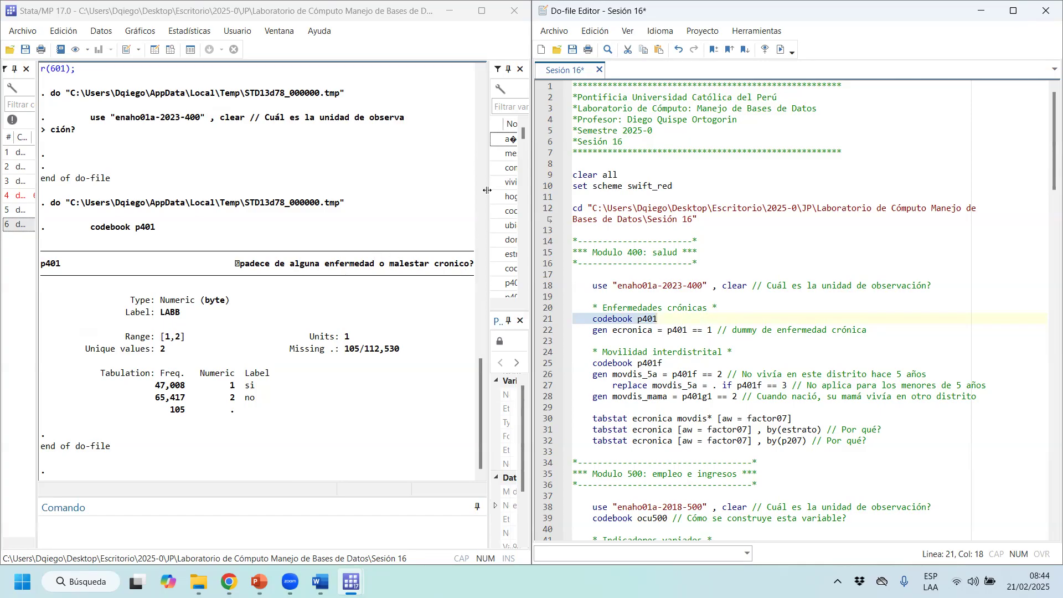
pyautogui.moveTo(489, 188); pyautogui.dragTo(502, 188)
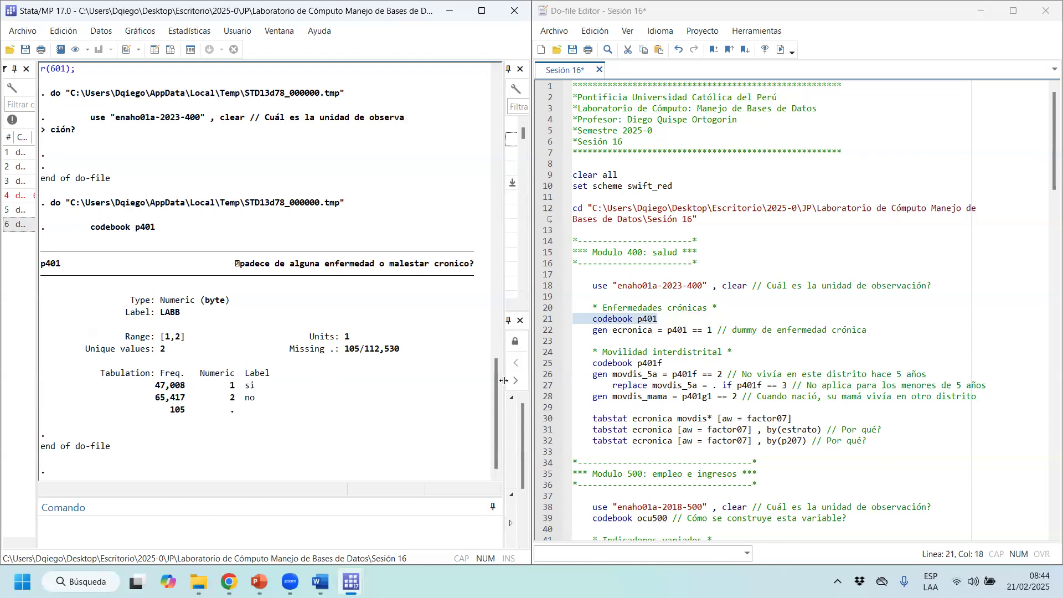
# Run the do-file line that generates the chronic illness dummy ecronica from p401 == 1
pyautogui.moveTo(613, 330); pyautogui.dragTo(733, 329)
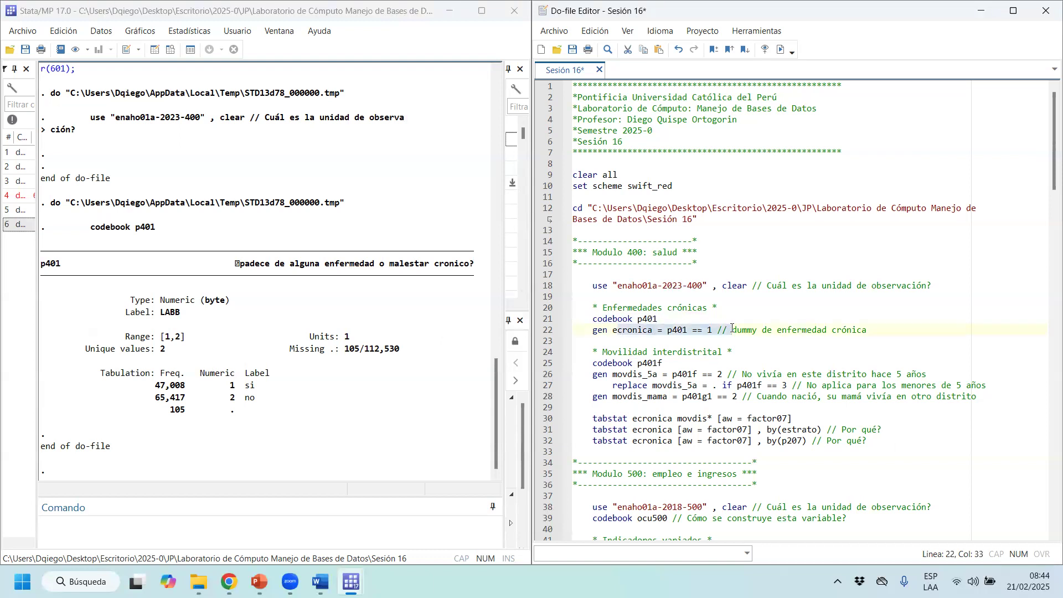
pyautogui.tripleClick(732, 329)
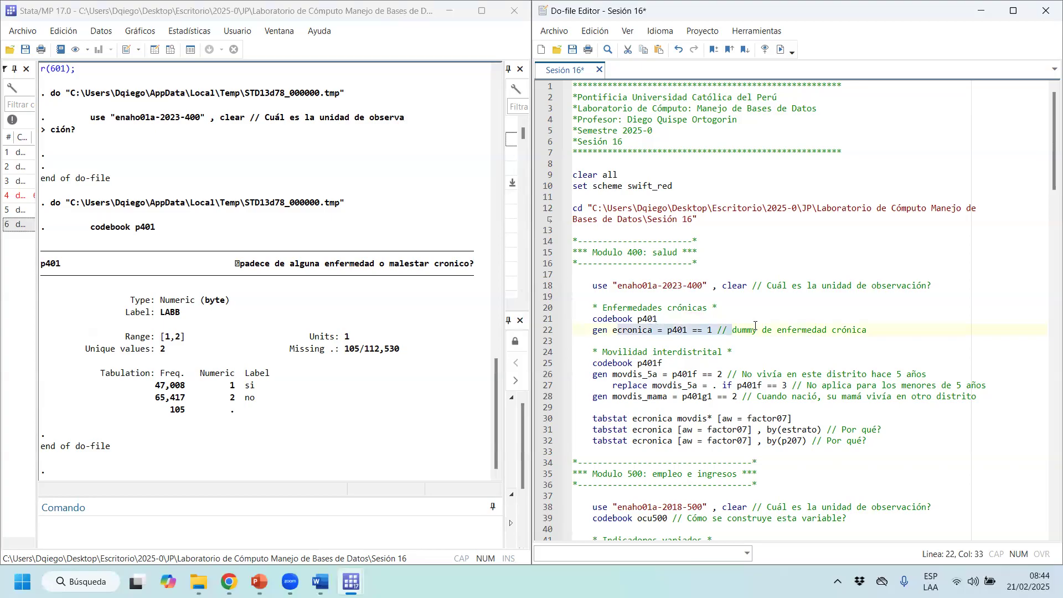
pyautogui.click(781, 50)
# Tabulate ecronica with the weight [aw = factor07] and examine the percentage with a chronic illness
pyautogui.click(210, 537)
pyautogui.write('tab ecronica []')
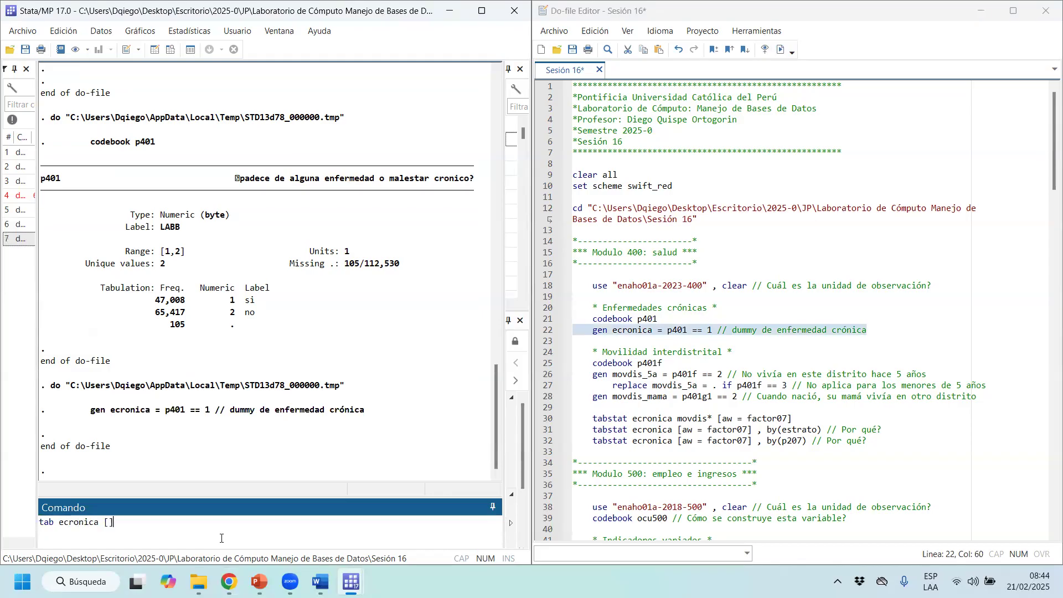
pyautogui.write('w=')
pyautogui.moveTo(787, 419); pyautogui.dragTo(722, 419)
pyautogui.hotkey('ctrl', 'c')
pyautogui.moveTo(146, 524); pyautogui.dragTo(109, 522)
pyautogui.hotkey('ctrl', 'v')
pyautogui.press('Return')
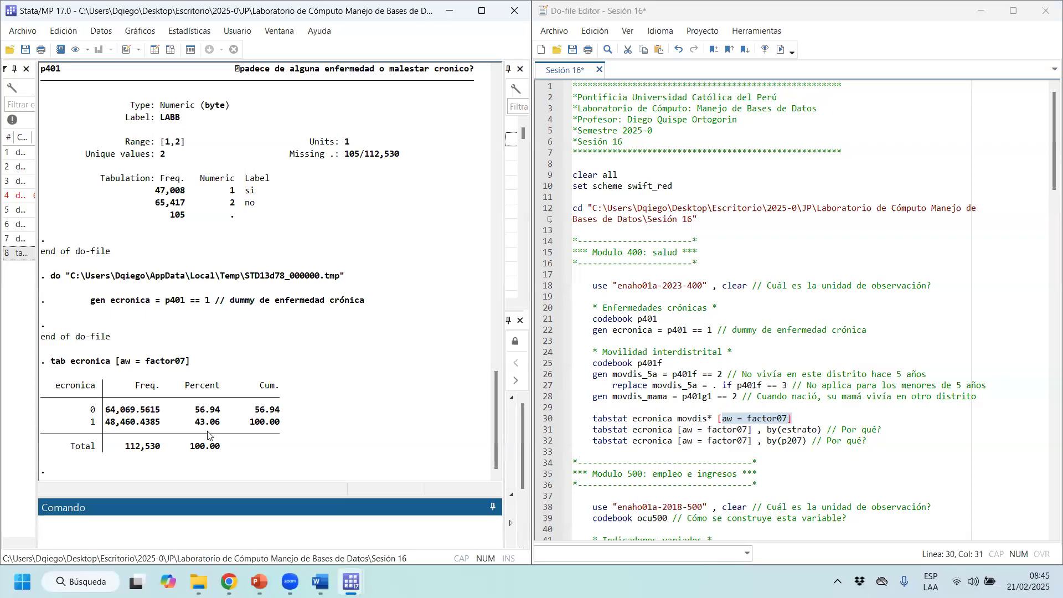
pyautogui.moveTo(317, 425); pyautogui.dragTo(7, 416)
pyautogui.click(228, 357)
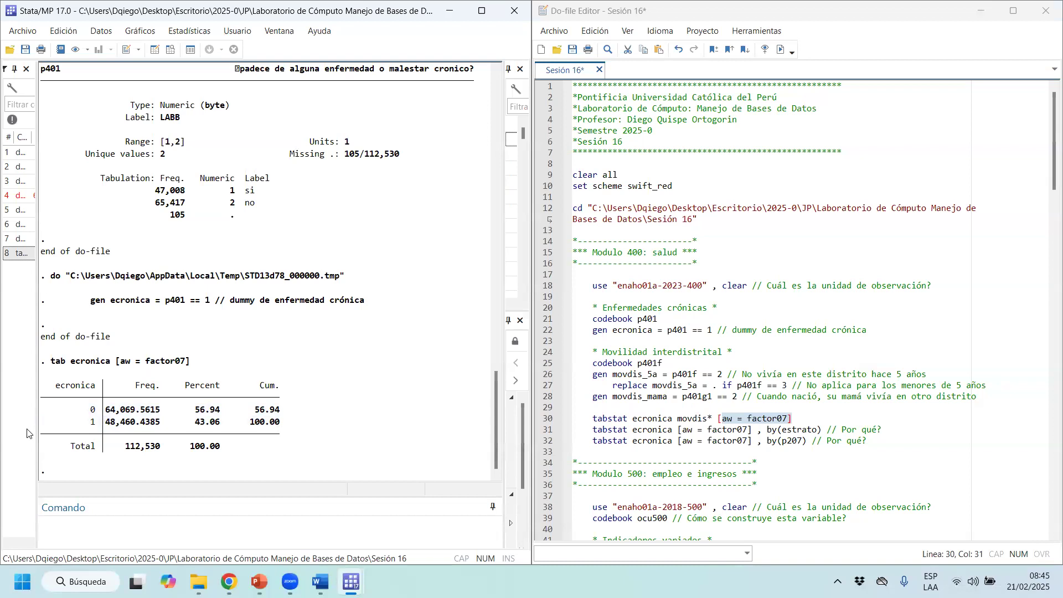
pyautogui.moveTo(165, 424); pyautogui.dragTo(248, 451)
pyautogui.click(219, 437)
# Run the weighted tabstat lines for ecronica by p207 and by estrato from the do-file
pyautogui.moveTo(643, 445); pyautogui.dragTo(869, 442)
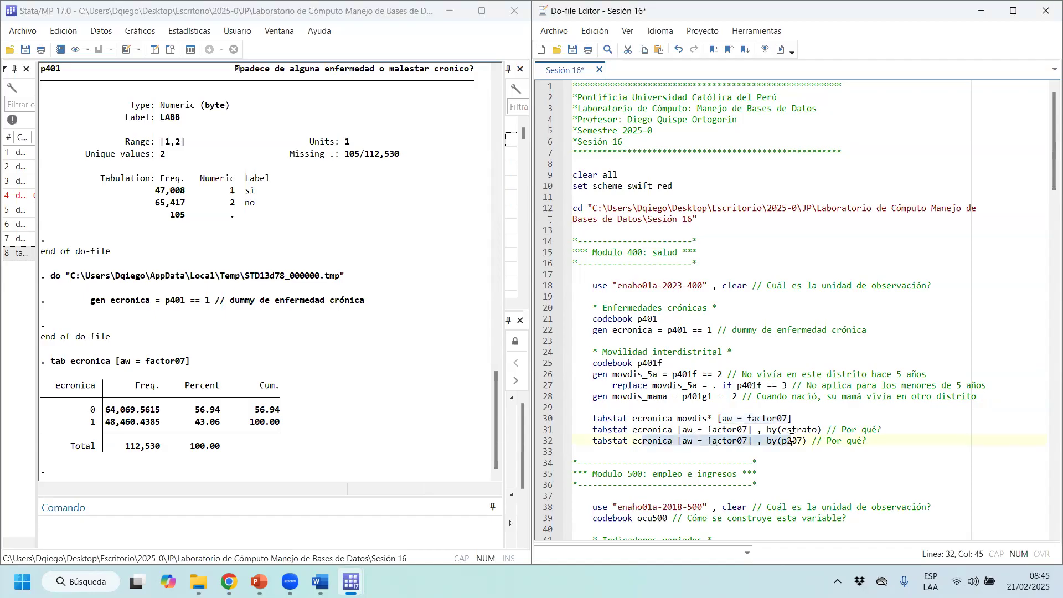
pyautogui.click(780, 49)
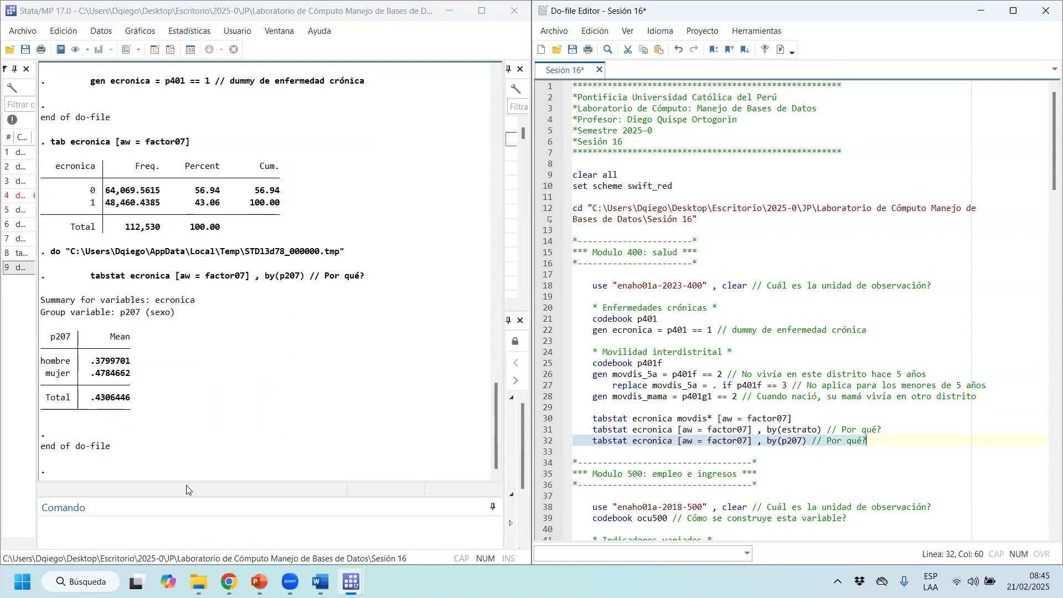
pyautogui.moveTo(837, 430); pyautogui.dragTo(692, 430)
pyautogui.click(780, 50)
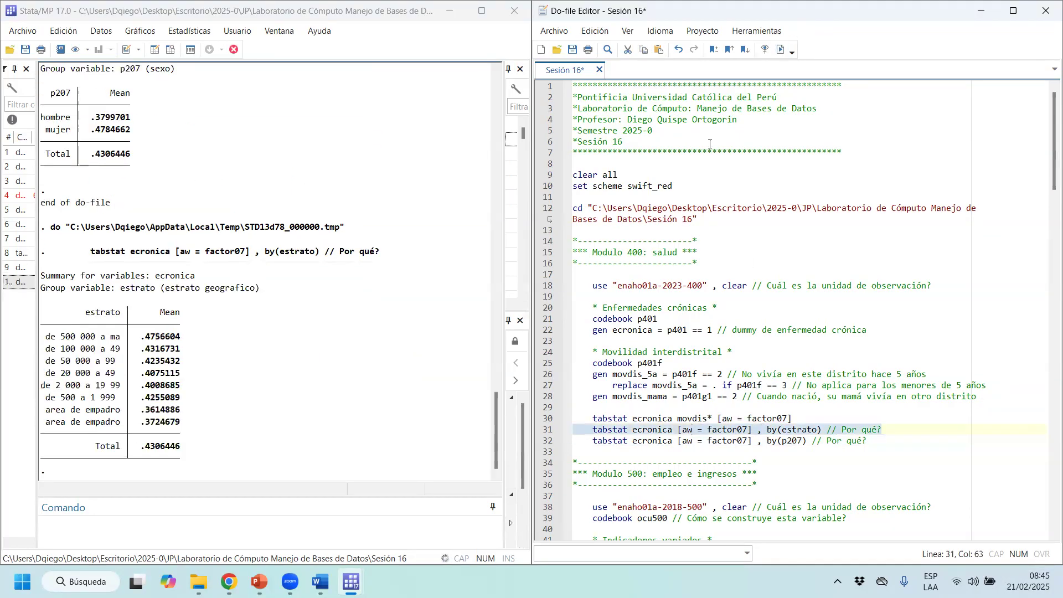
# Examine the mean chronic illness rates by estrato, comparing the largest-city row and the other population-size strata with the two area de empadronamiento rows
pyautogui.moveTo(188, 283); pyautogui.dragTo(48, 283)
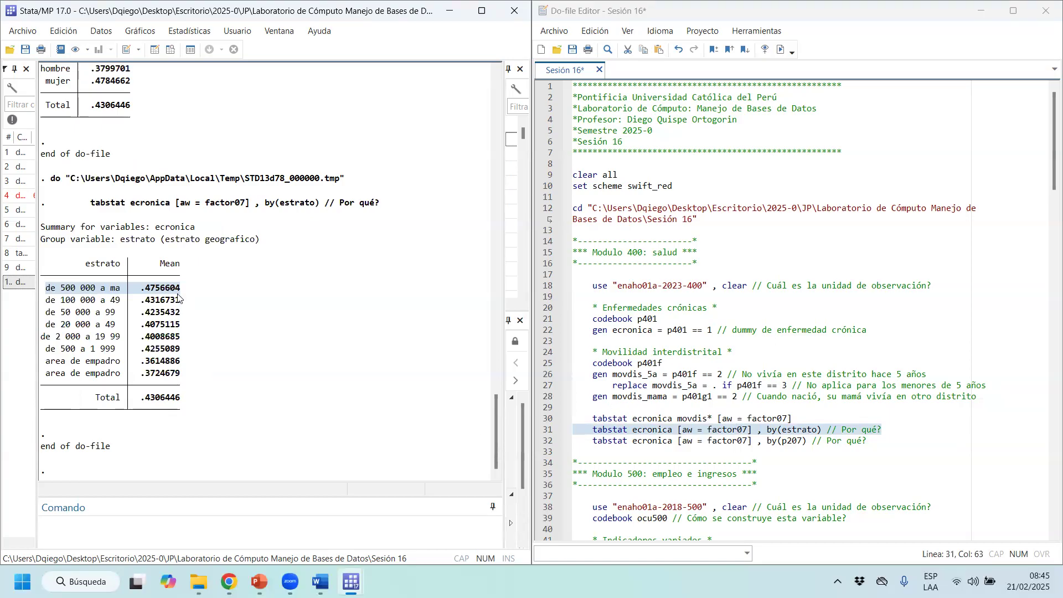
pyautogui.moveTo(137, 288); pyautogui.dragTo(166, 290)
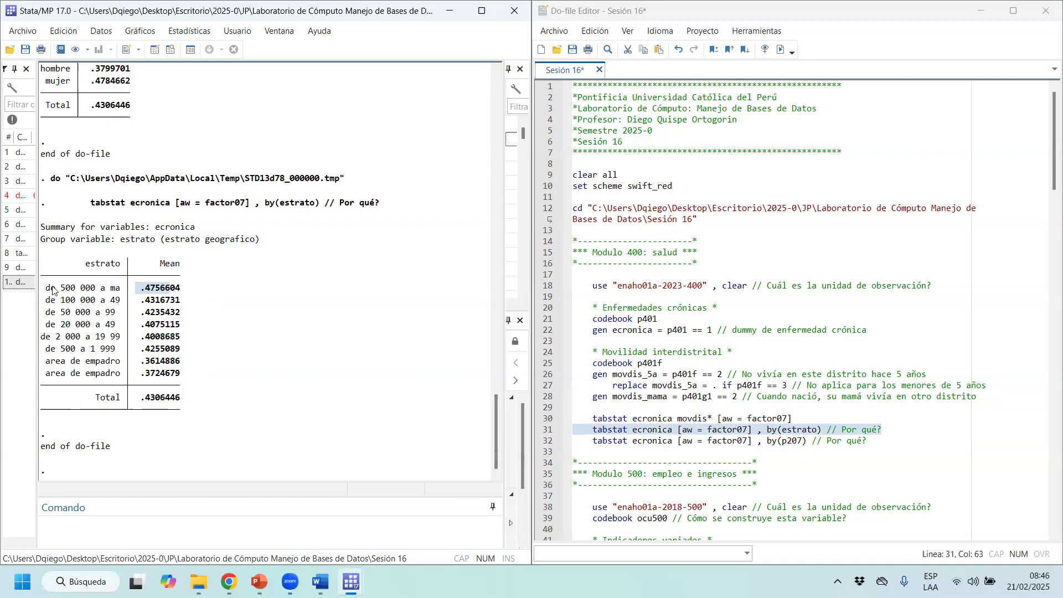
pyautogui.moveTo(44, 288); pyautogui.dragTo(225, 294)
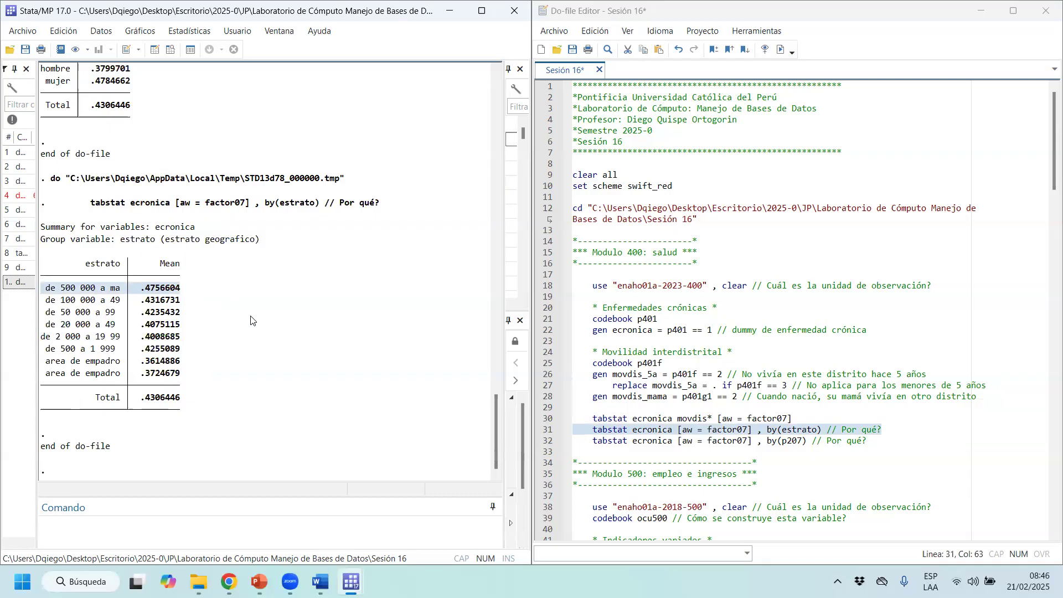
pyautogui.moveTo(199, 373); pyautogui.dragTo(42, 374)
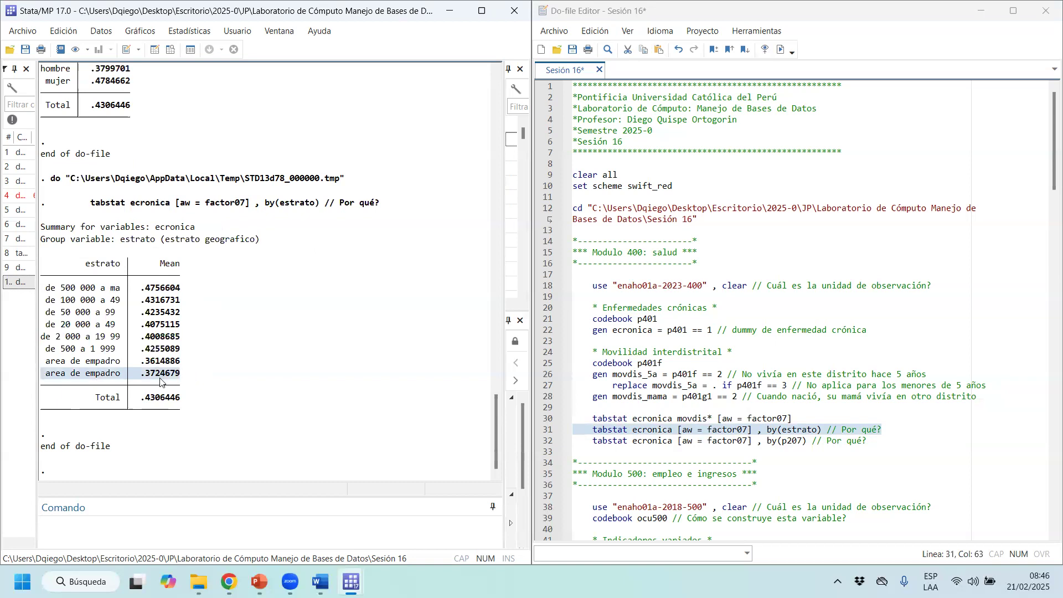
pyautogui.click(210, 369)
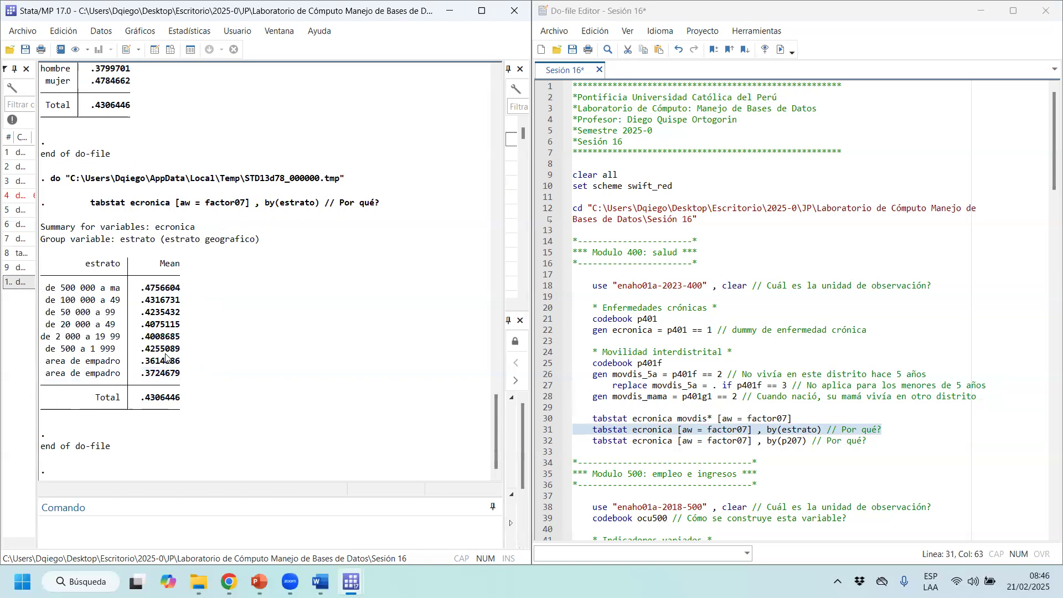
pyautogui.moveTo(185, 351); pyautogui.dragTo(13, 284)
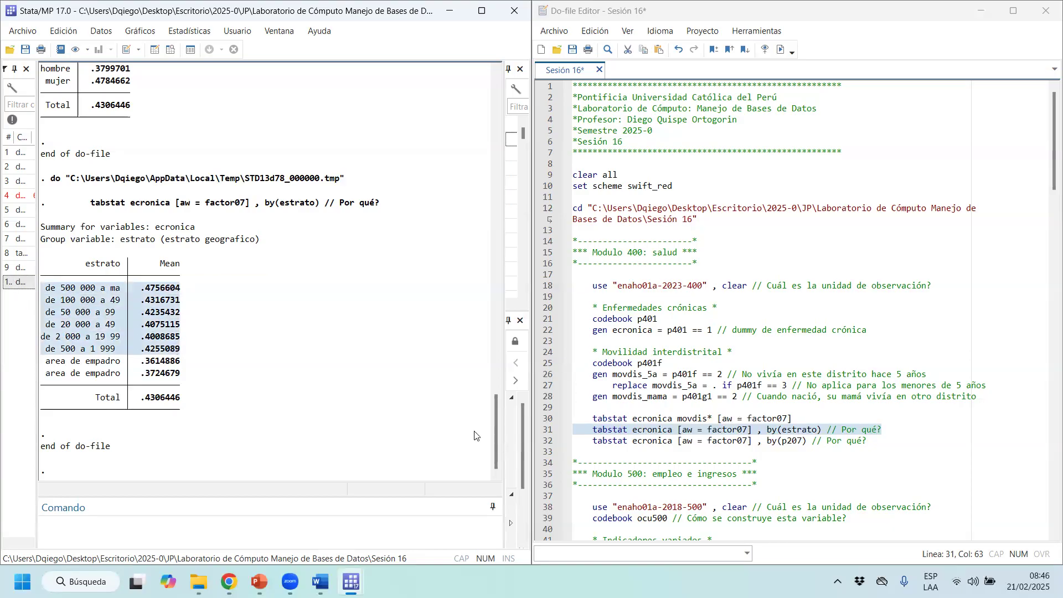
pyautogui.moveTo(205, 377); pyautogui.dragTo(42, 368)
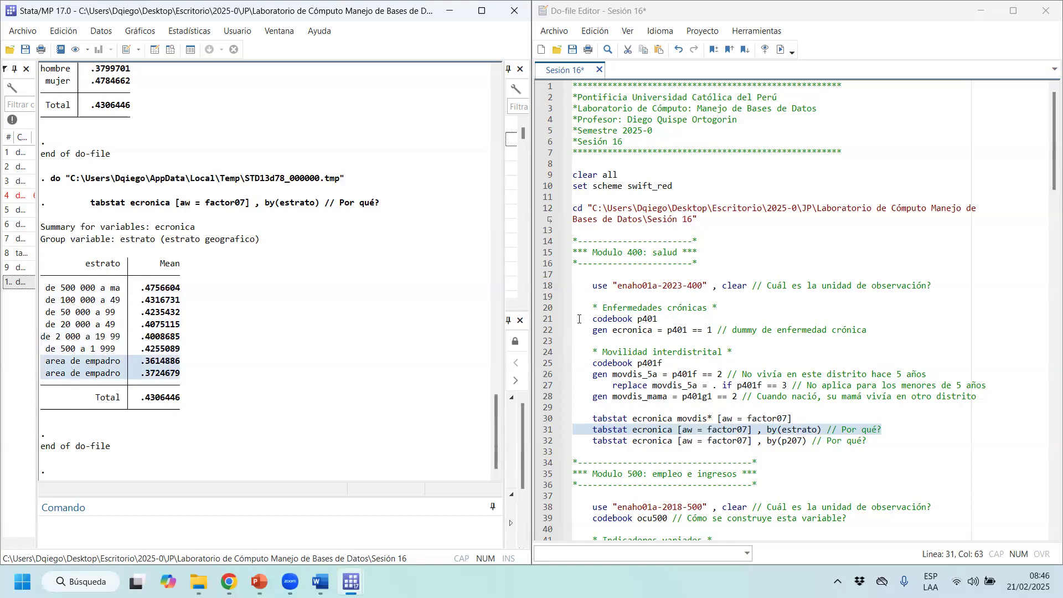
pyautogui.click(176, 373)
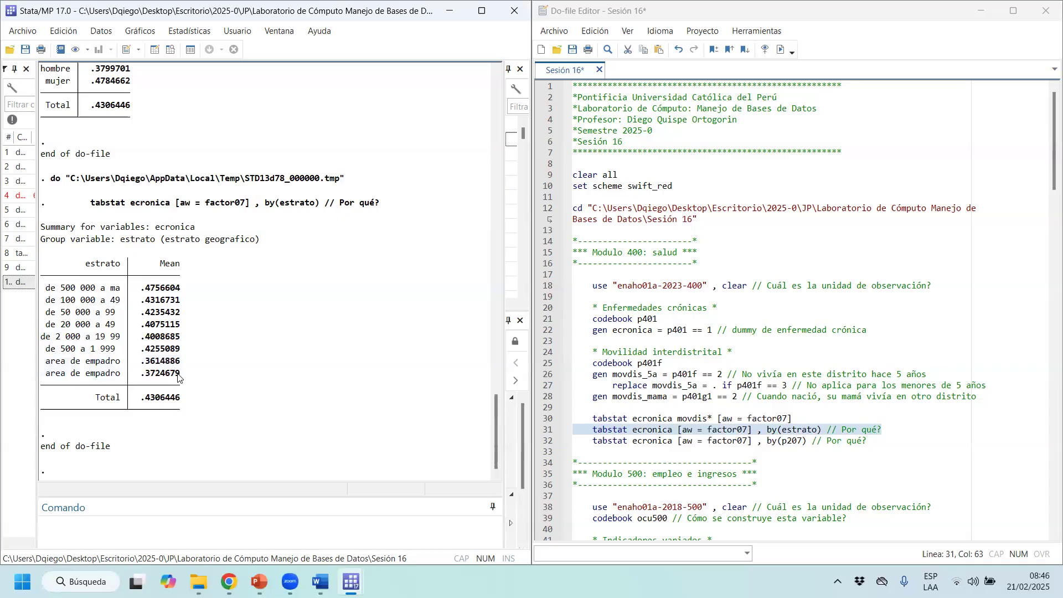
pyautogui.moveTo(187, 381); pyautogui.dragTo(29, 357)
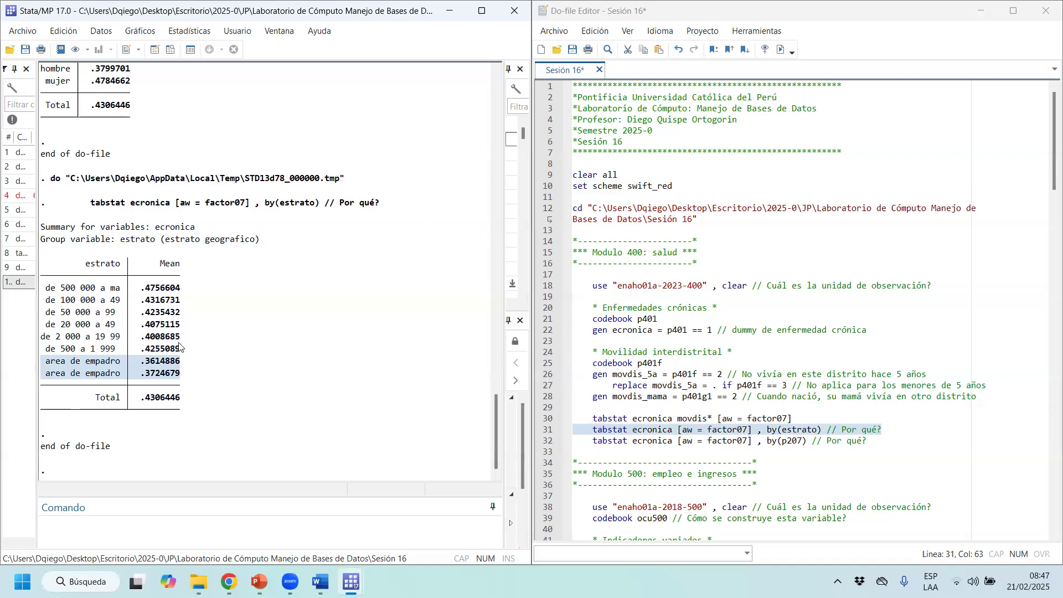
pyautogui.click(187, 355)
pyautogui.moveTo(187, 357); pyautogui.dragTo(41, 287)
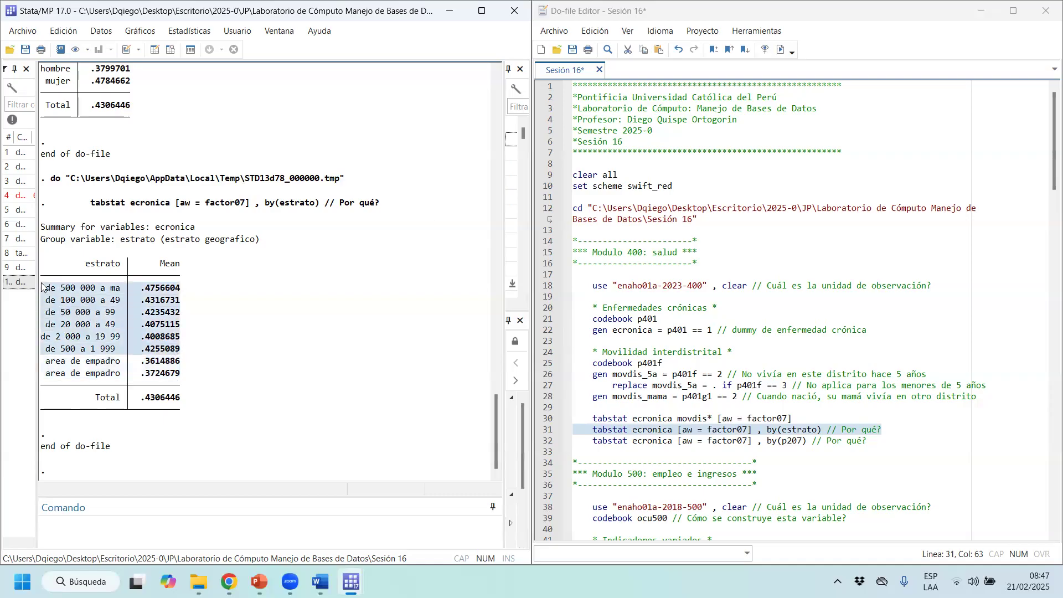
pyautogui.moveTo(181, 381); pyautogui.dragTo(39, 366)
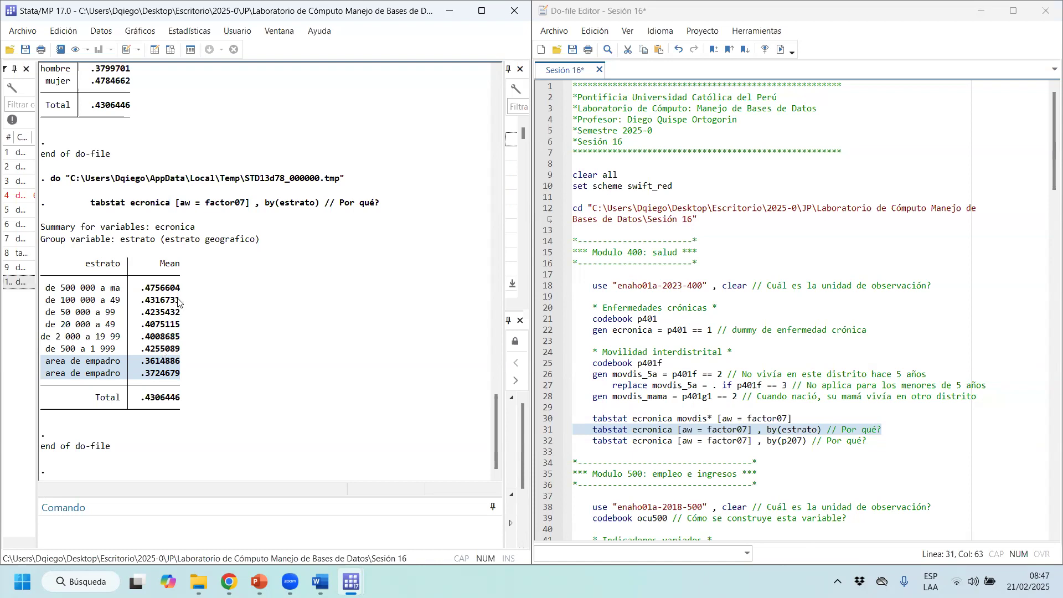
pyautogui.moveTo(205, 349); pyautogui.dragTo(49, 287)
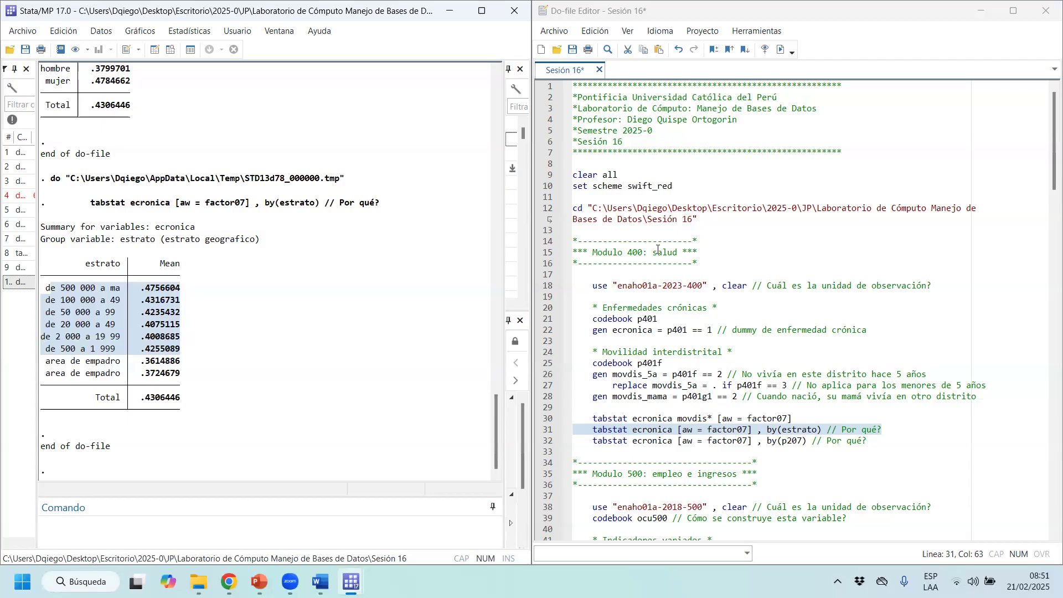
# Run the codebook p401f line and examine the question's wording and response categories
pyautogui.click(633, 363)
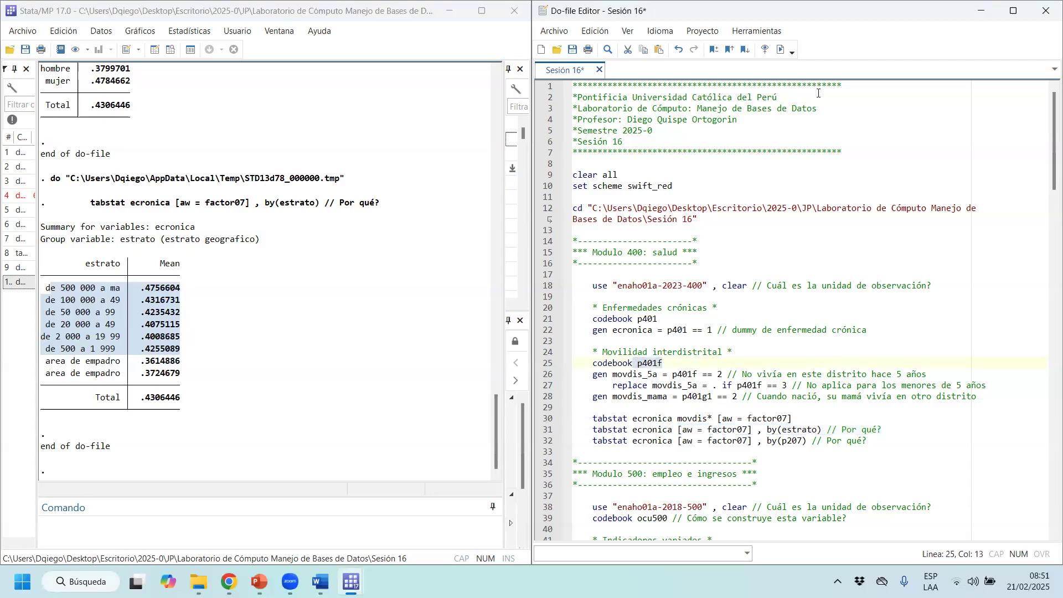
pyautogui.click(781, 48)
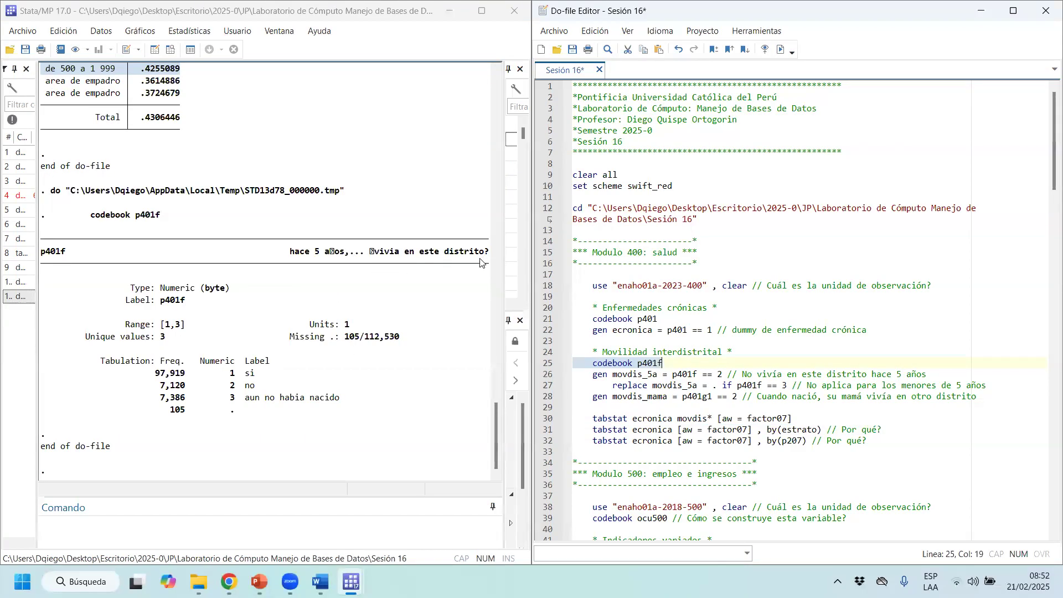
pyautogui.moveTo(374, 388)
pyautogui.mouseDown()
pyautogui.moveTo(327, 397)
pyautogui.moveTo(127, 386)
pyautogui.moveTo(388, 400)
pyautogui.mouseUp()
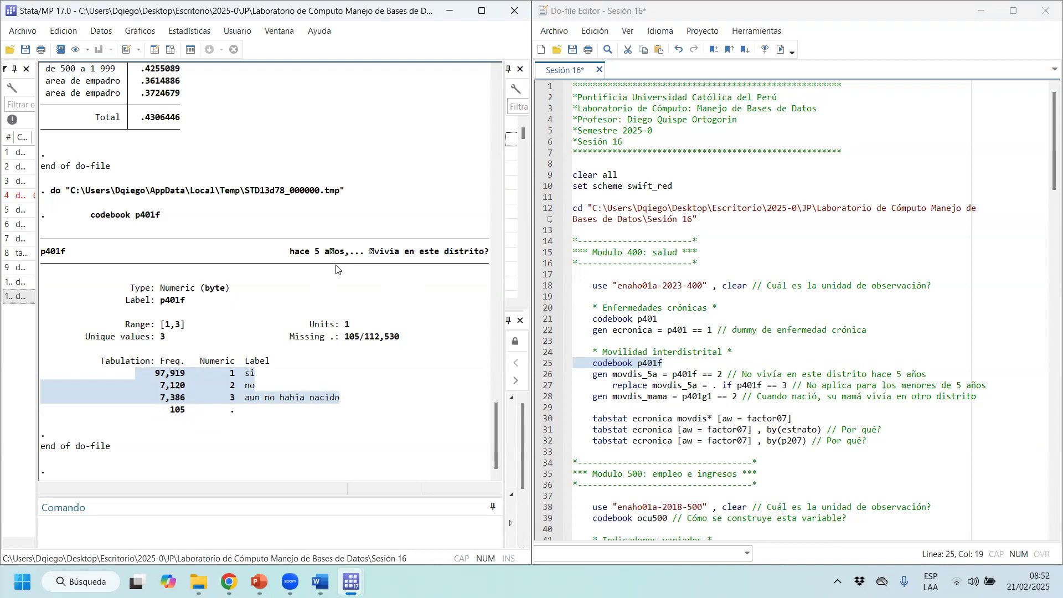
pyautogui.moveTo(484, 258); pyautogui.dragTo(378, 260)
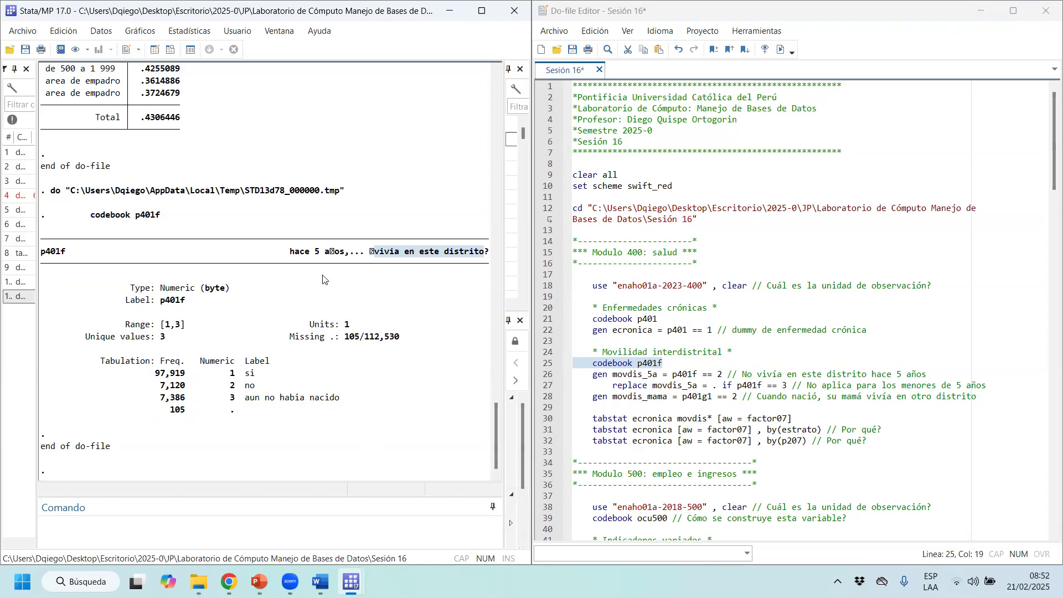
pyautogui.click(316, 251)
pyautogui.moveTo(317, 252); pyautogui.dragTo(345, 255)
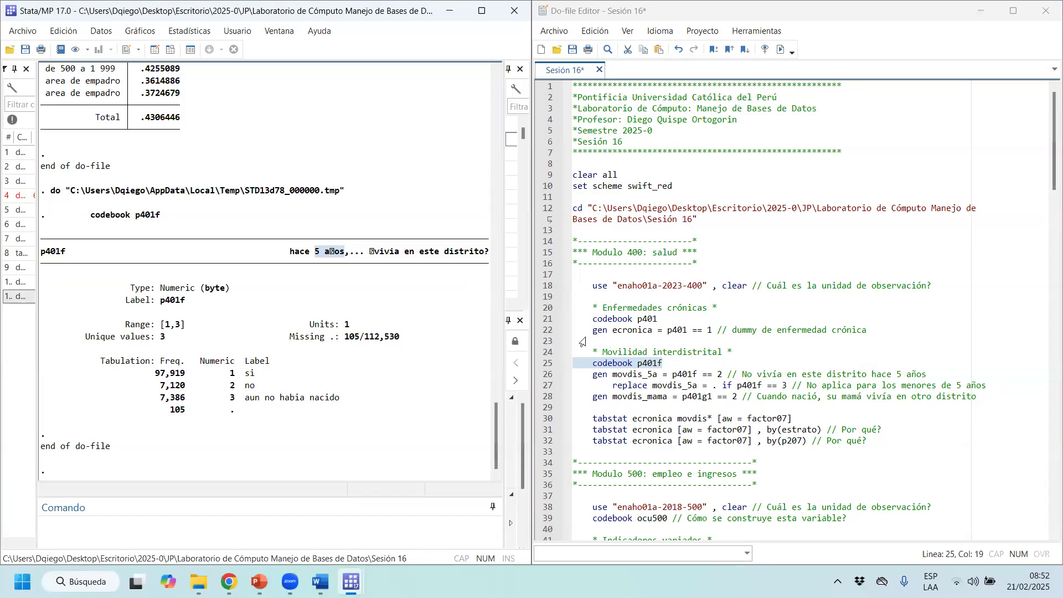
# Run the lines that generate movdis_5a from p401f == 2 and replace it with missing if p401f == 3
pyautogui.moveTo(614, 375); pyautogui.dragTo(753, 383)
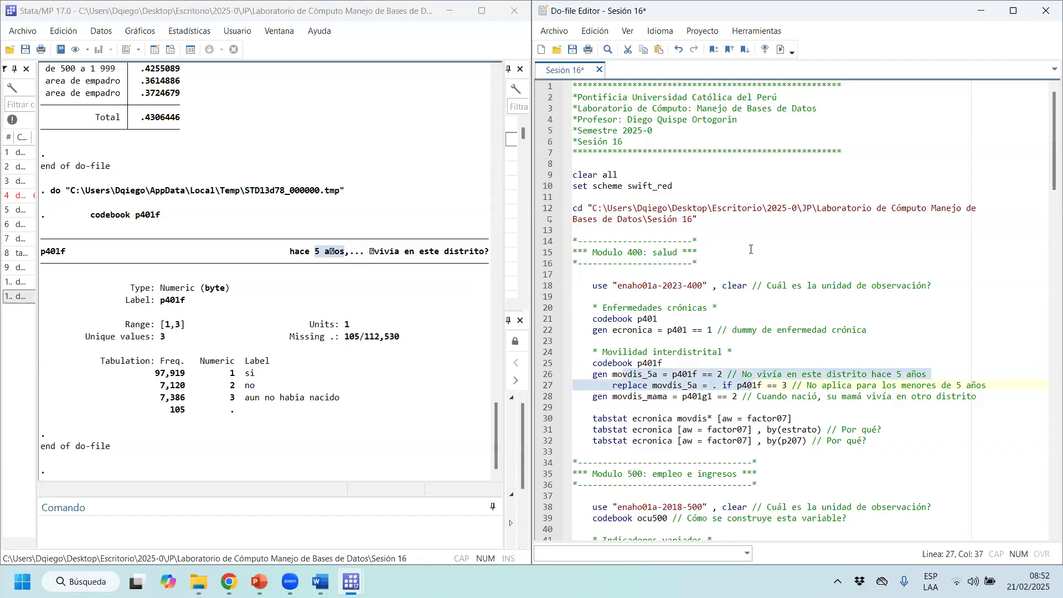
pyautogui.click(679, 386)
pyautogui.moveTo(631, 375); pyautogui.dragTo(714, 375)
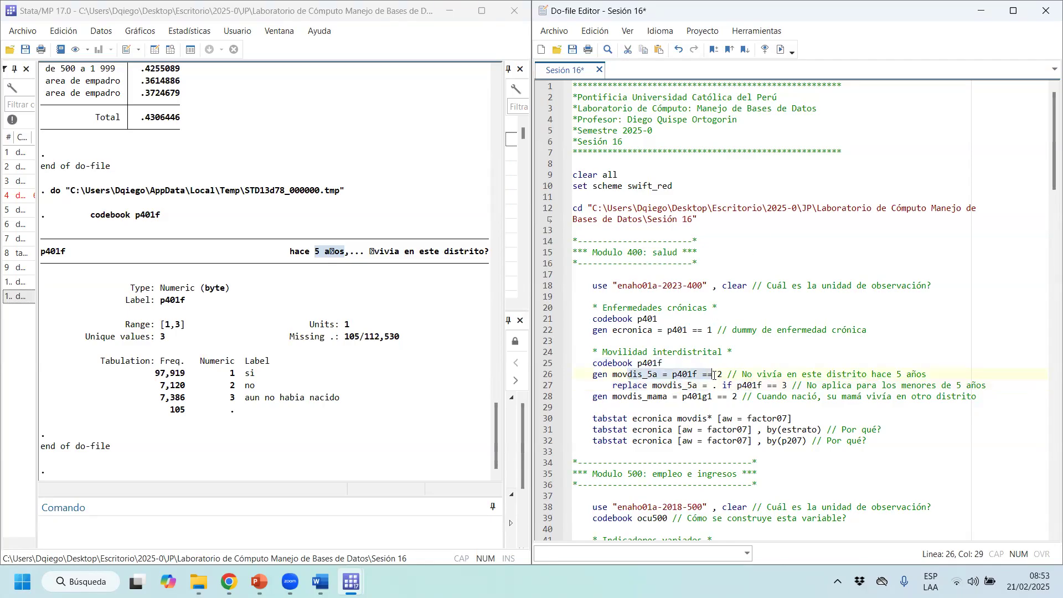
pyautogui.click(781, 50)
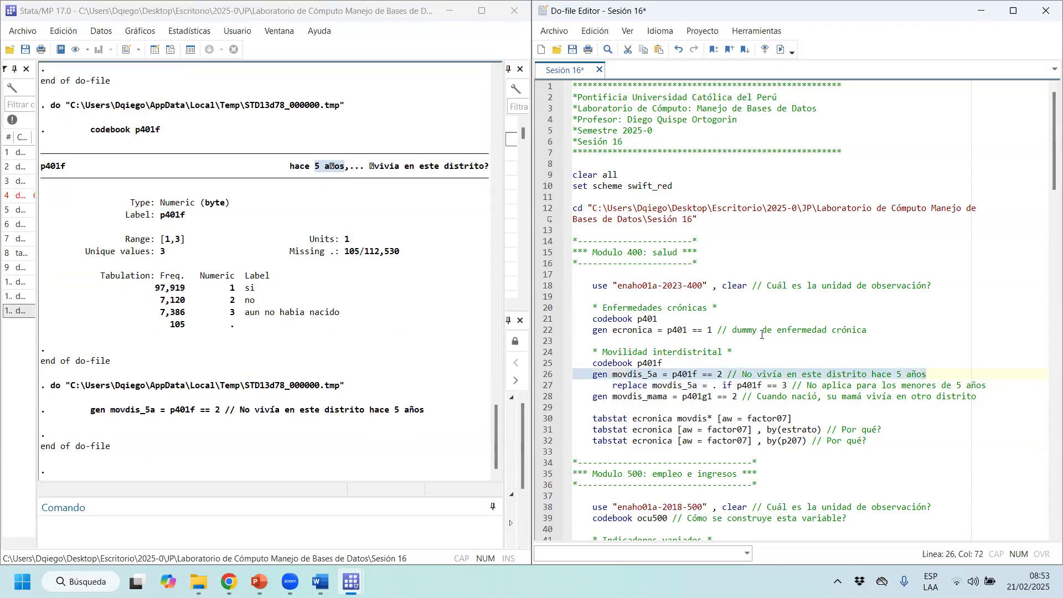
pyautogui.click(653, 386)
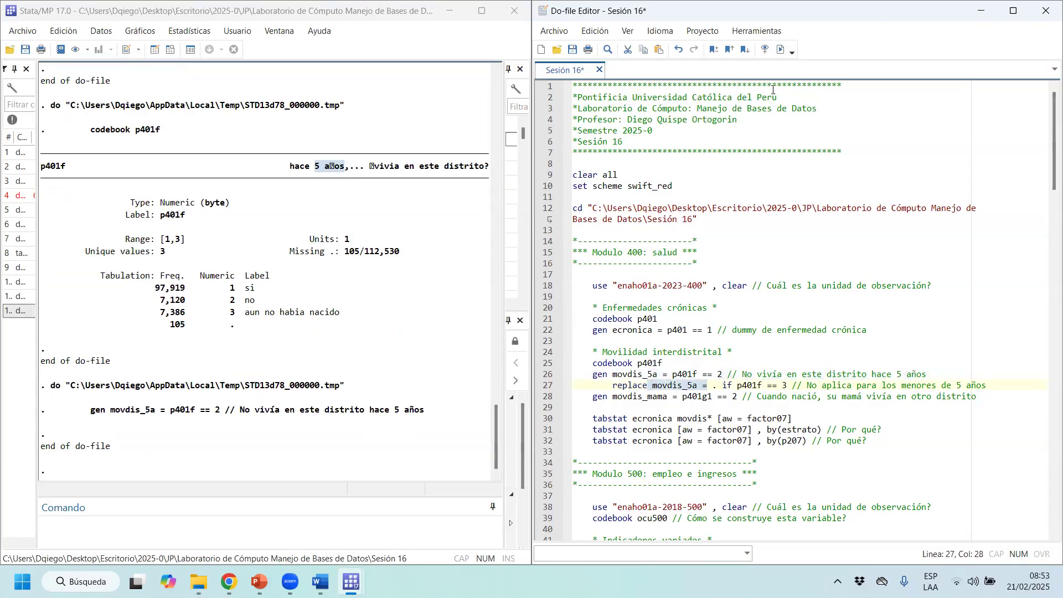
pyautogui.click(781, 49)
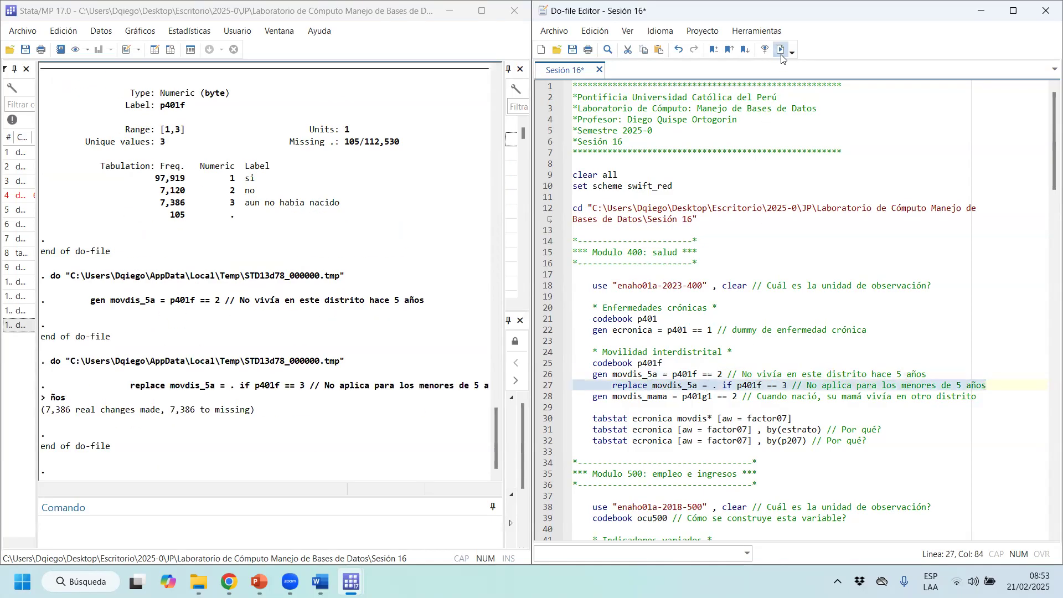
# Tabulate movdis_5a with the weight [aw = factor07] and examine the percentage who lived in another district
pyautogui.click(243, 522)
pyautogui.write('tab')
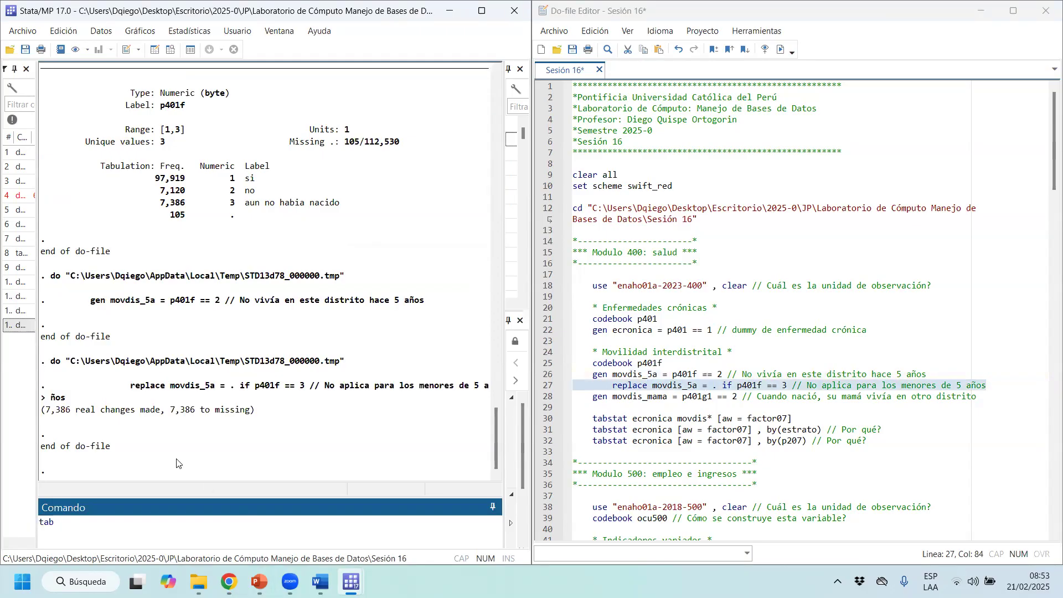
pyautogui.moveTo(108, 303); pyautogui.dragTo(156, 307)
pyautogui.hotkey('ctrl', 'c')
pyautogui.click(140, 510)
pyautogui.hotkey('ctrl', 'v')
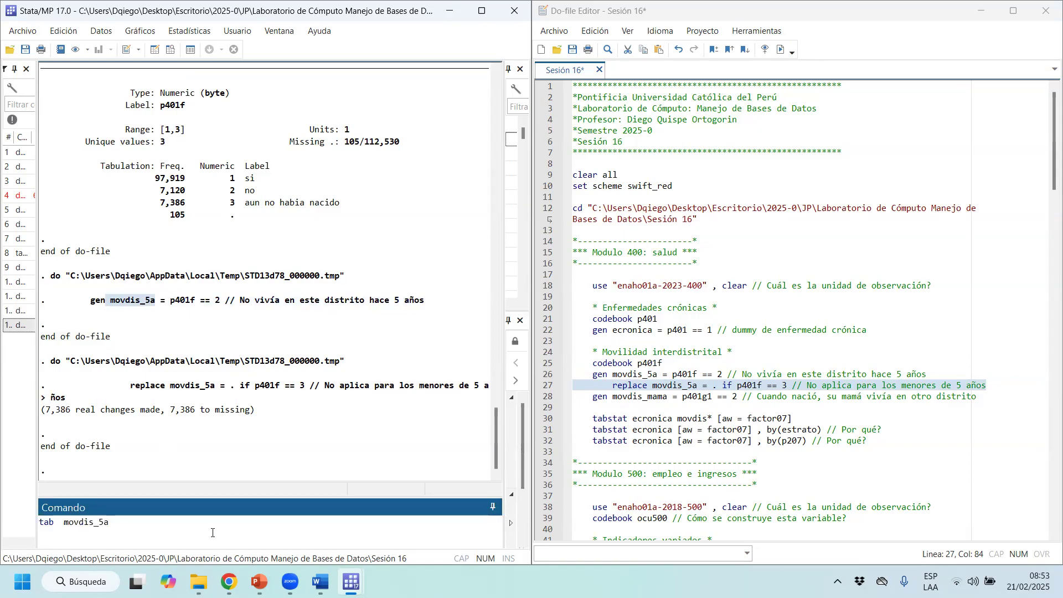
pyautogui.moveTo(754, 441); pyautogui.dragTo(679, 450)
pyautogui.hotkey('ctrl', 'c')
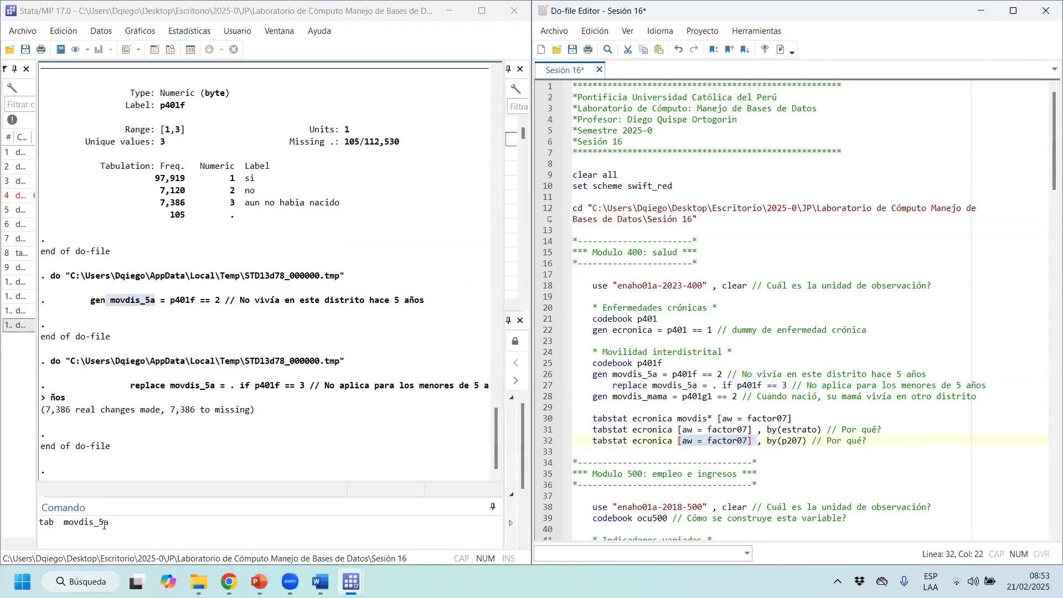
pyautogui.click(291, 526)
pyautogui.hotkey('ctrl', 'v')
pyautogui.press('Return')
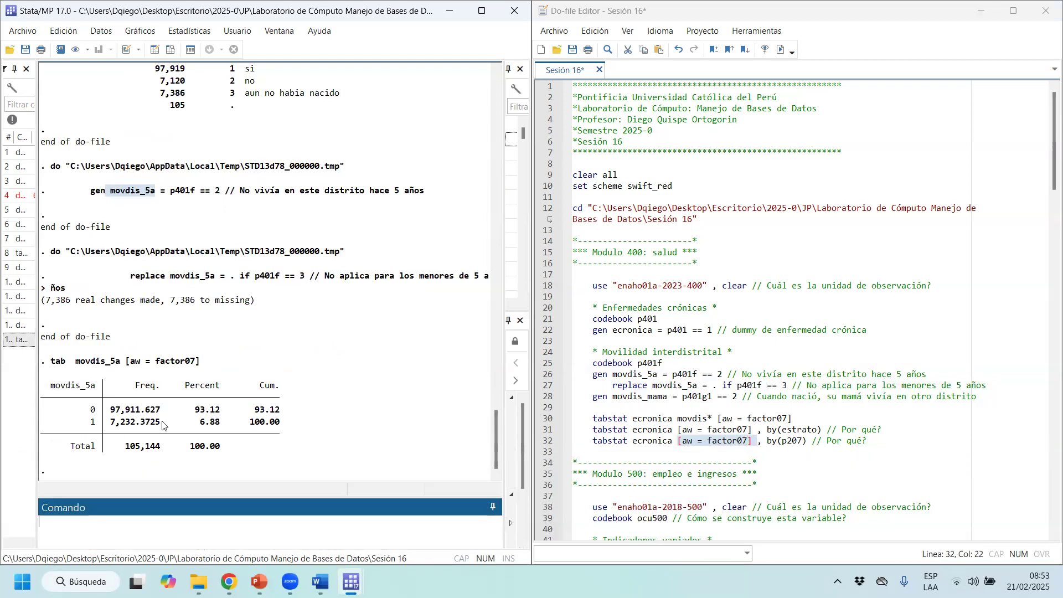
pyautogui.moveTo(224, 427); pyautogui.dragTo(192, 429)
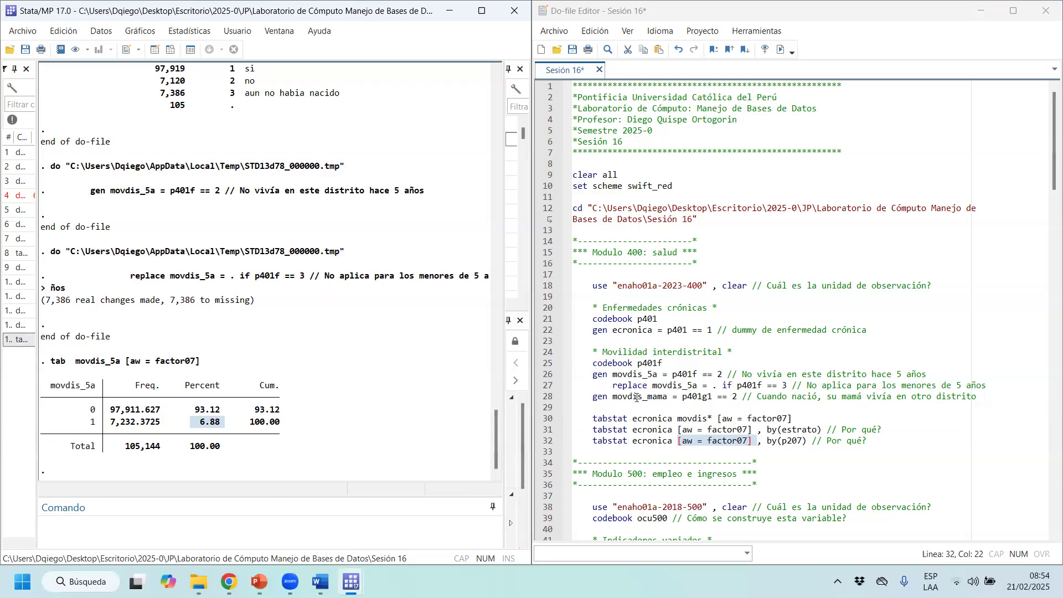
# Tabulate p401g1 and examine the wording of the question on whether the mother lived in this district at birth
pyautogui.moveTo(716, 396); pyautogui.dragTo(684, 397)
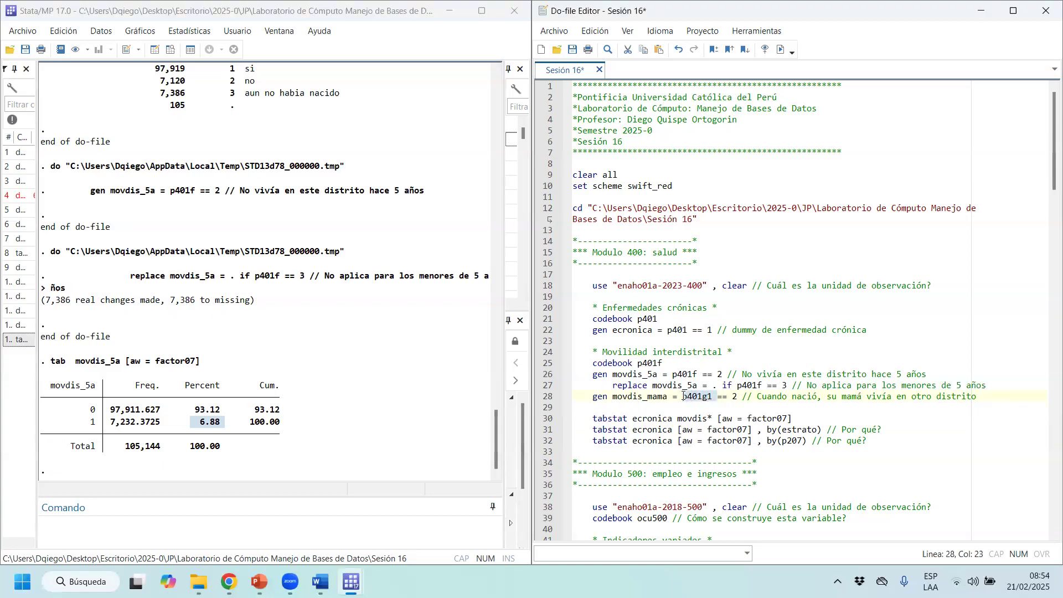
pyautogui.rightClick(705, 403)
pyautogui.click(753, 448)
pyautogui.click(215, 520)
pyautogui.write('tab')
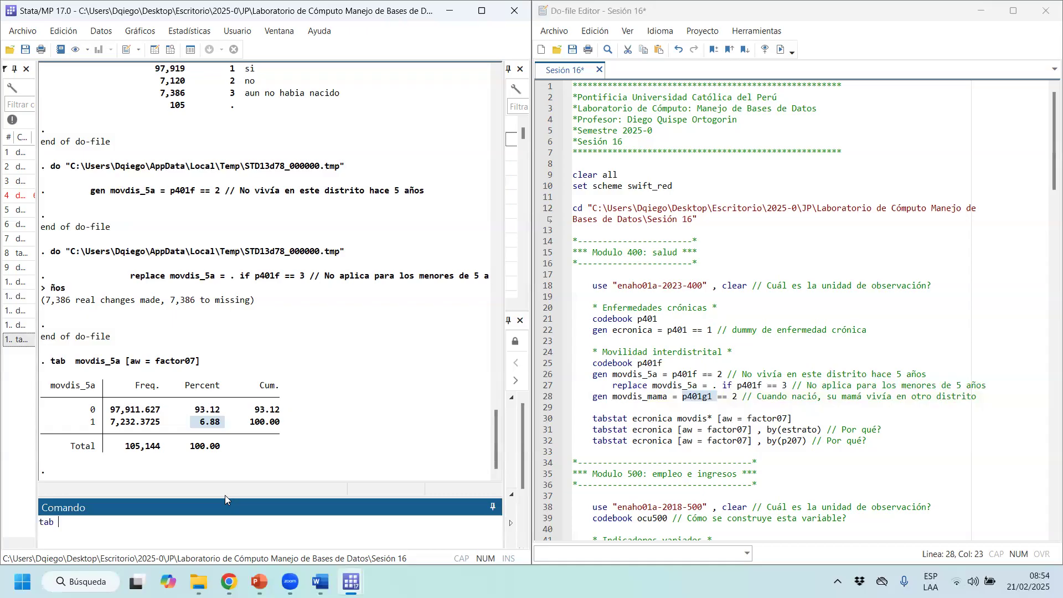
pyautogui.hotkey('ctrl', 'v')
pyautogui.press('Return')
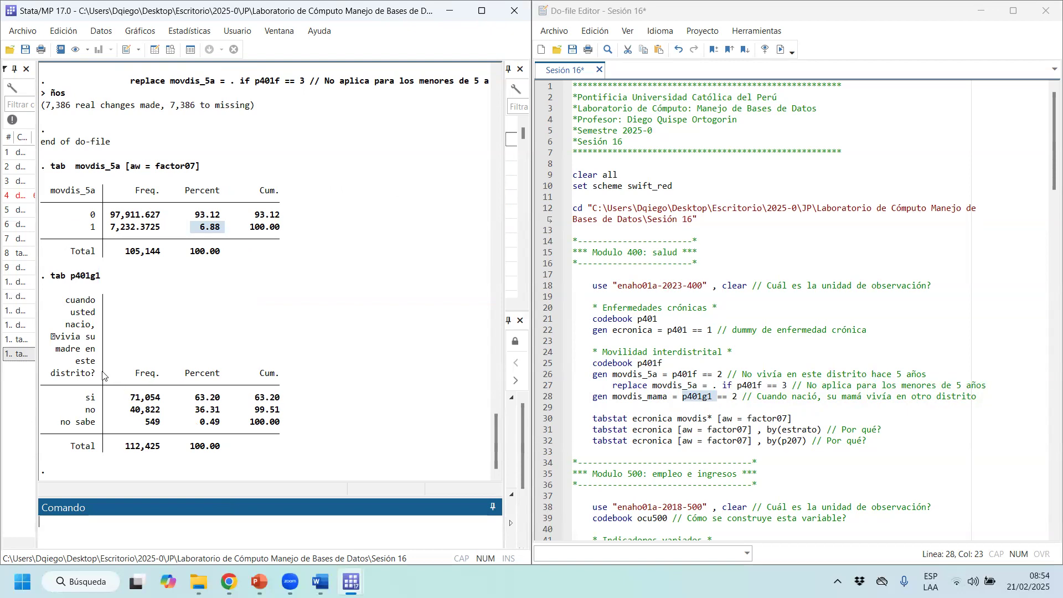
pyautogui.moveTo(100, 372); pyautogui.dragTo(44, 297)
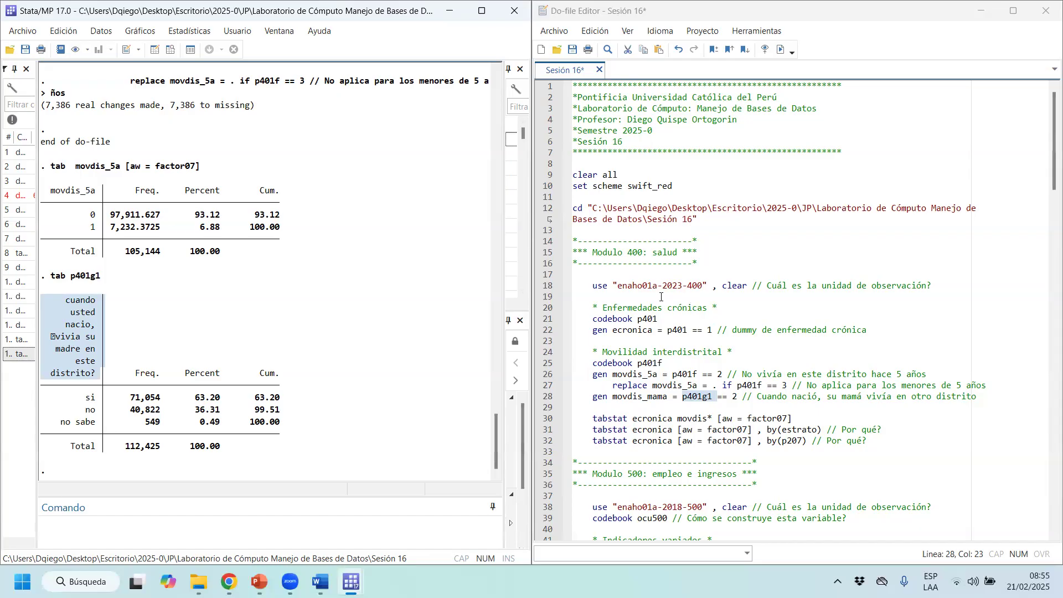
# Run the line that generates movdis_mama from p401g1 == 2, and tabulate the new variable with the weight [aw = factor07]
pyautogui.moveTo(592, 398); pyautogui.dragTo(742, 398)
pyautogui.click(781, 49)
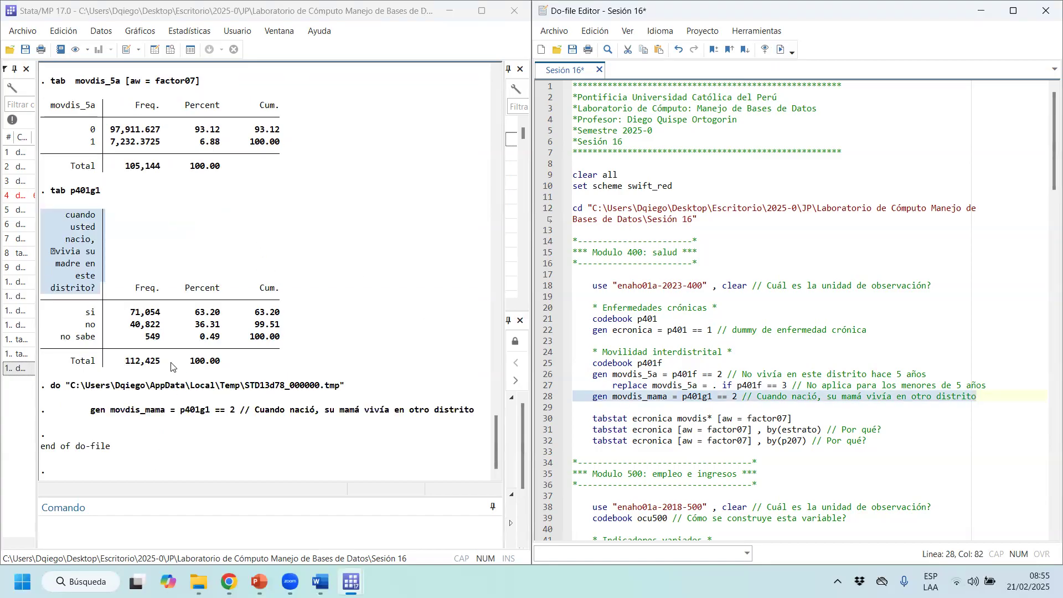
pyautogui.moveTo(167, 411); pyautogui.dragTo(110, 411)
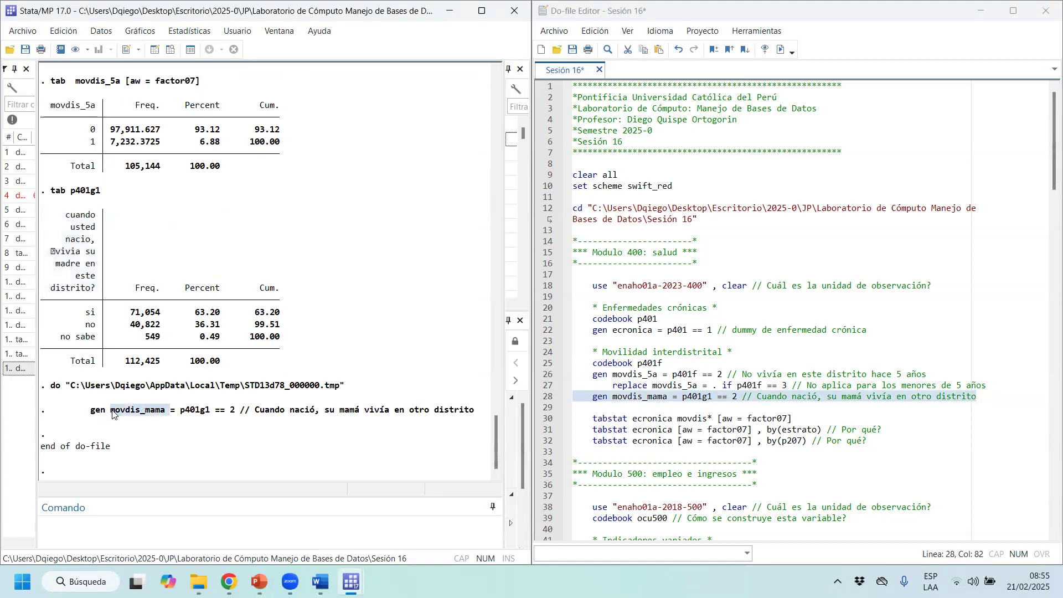
pyautogui.click(135, 516)
pyautogui.hotkey('ctrl', 'v')
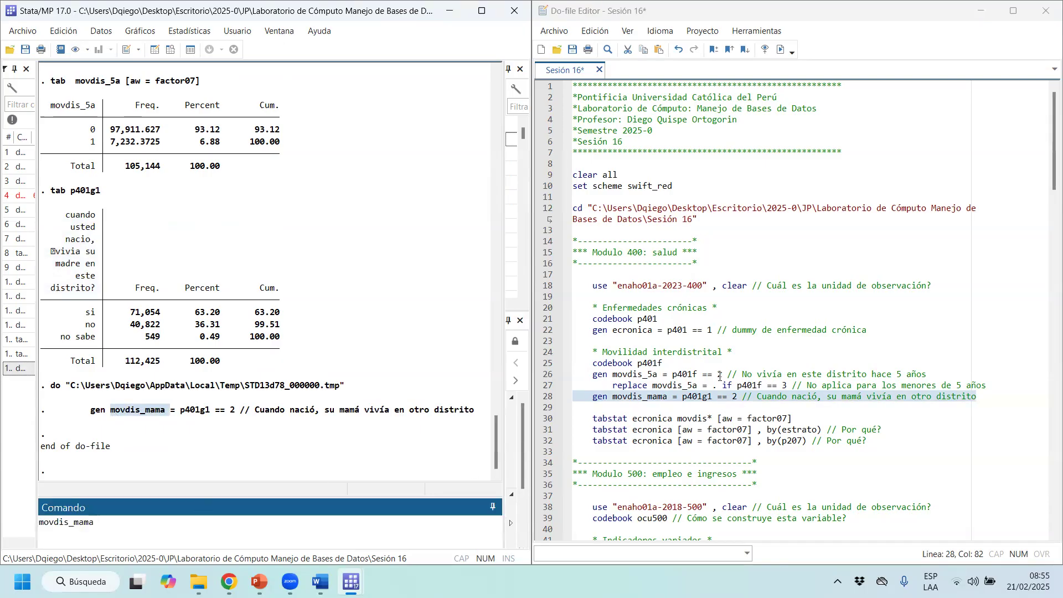
pyautogui.moveTo(679, 430); pyautogui.dragTo(753, 429)
pyautogui.hotkey('ctrl', 'c')
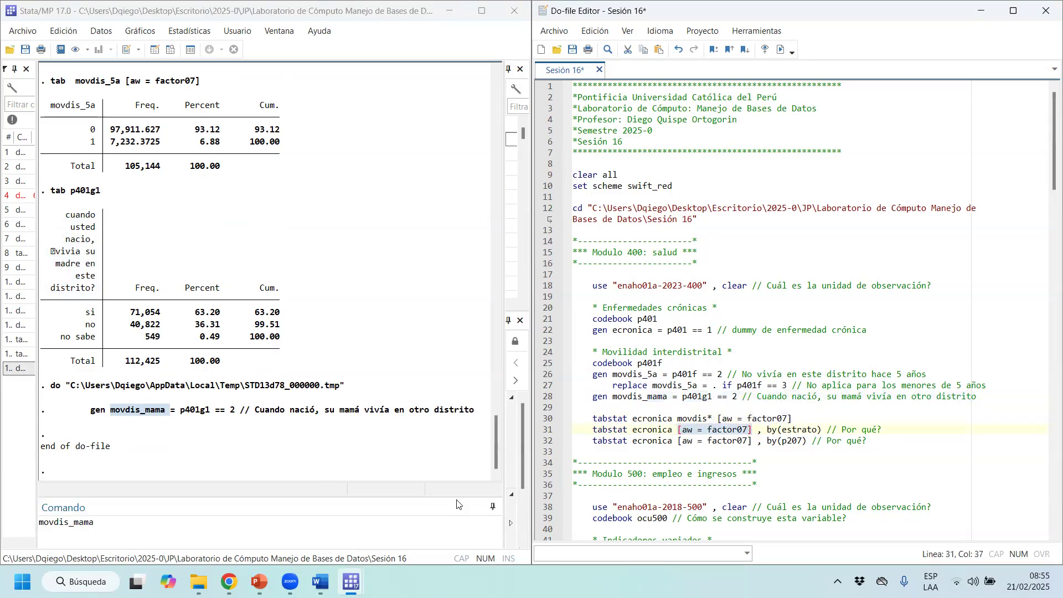
pyautogui.click(25, 528)
pyautogui.hotkey('ctrl', 'v')
pyautogui.press('Home')
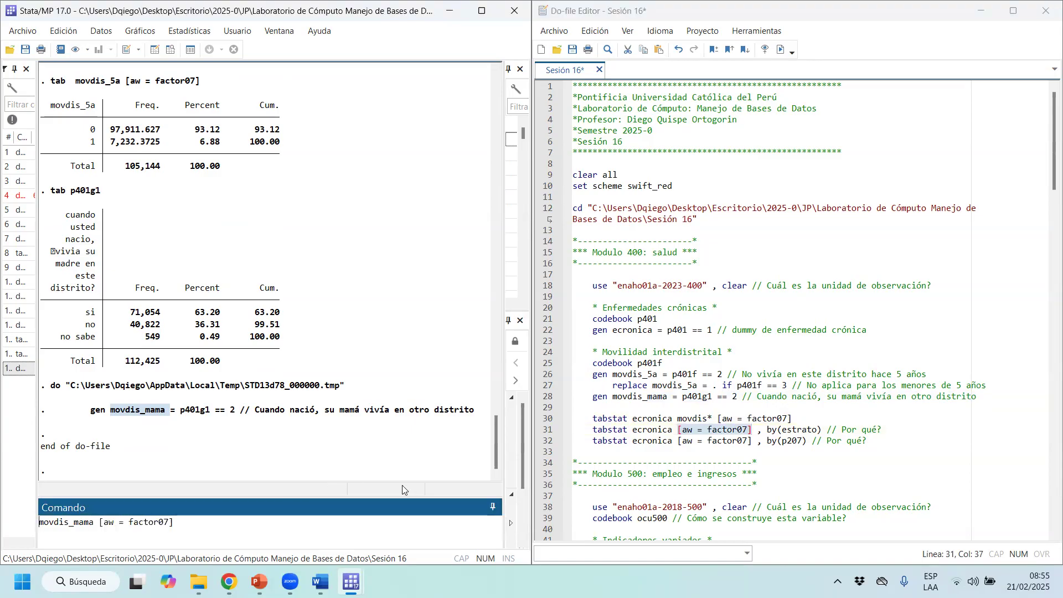
pyautogui.write('tab')
pyautogui.press('Return')
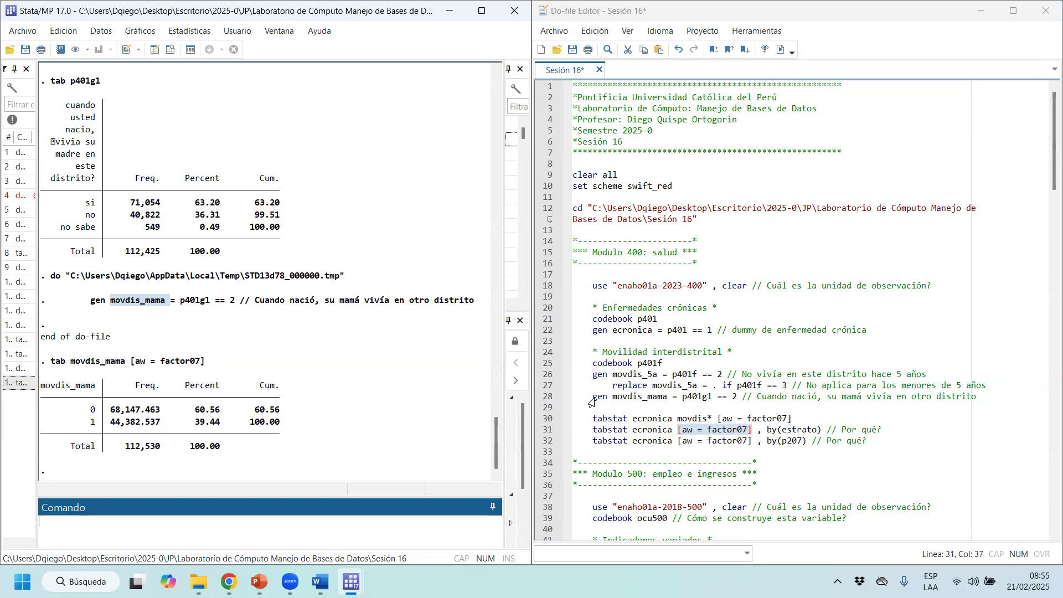
pyautogui.moveTo(590, 319); pyautogui.dragTo(835, 338)
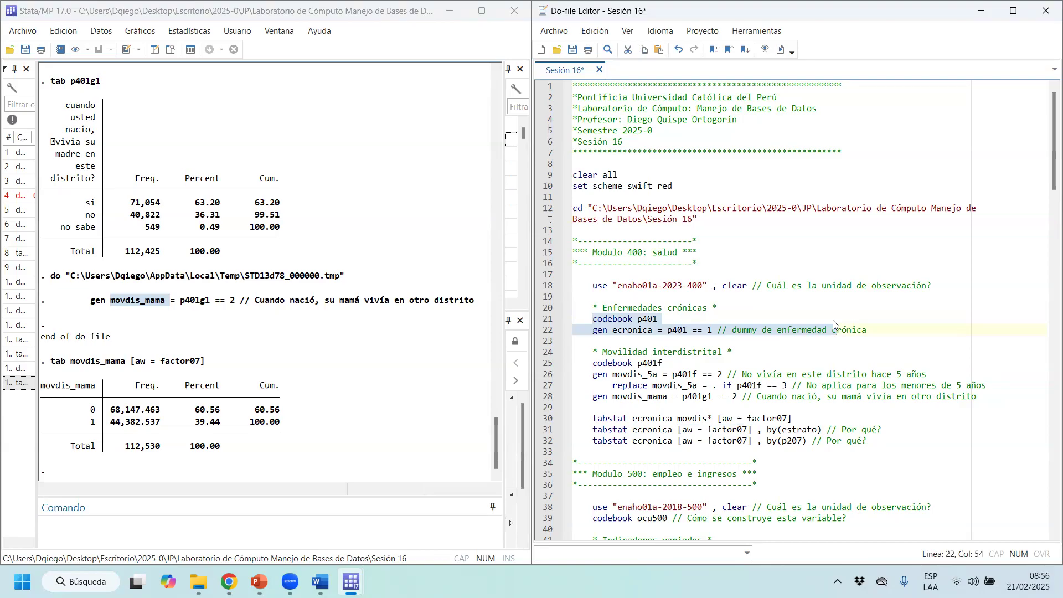
pyautogui.moveTo(581, 366); pyautogui.dragTo(902, 443)
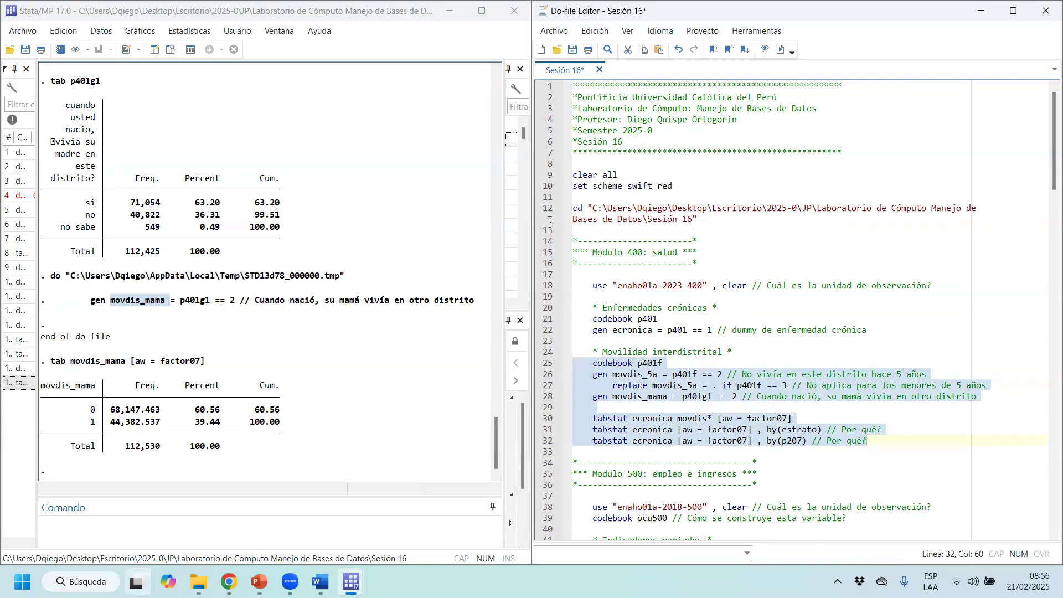
# Switch to the Chrome window with the INEI page and search in a new tab for "webinei variables enaho"
pyautogui.moveTo(230, 582)
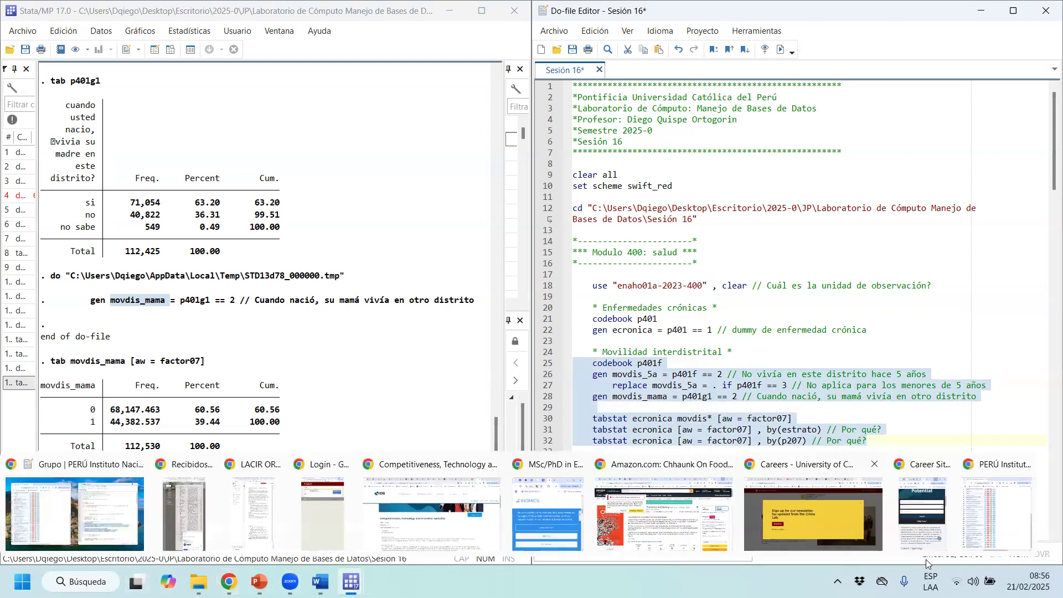
pyautogui.click(1007, 537)
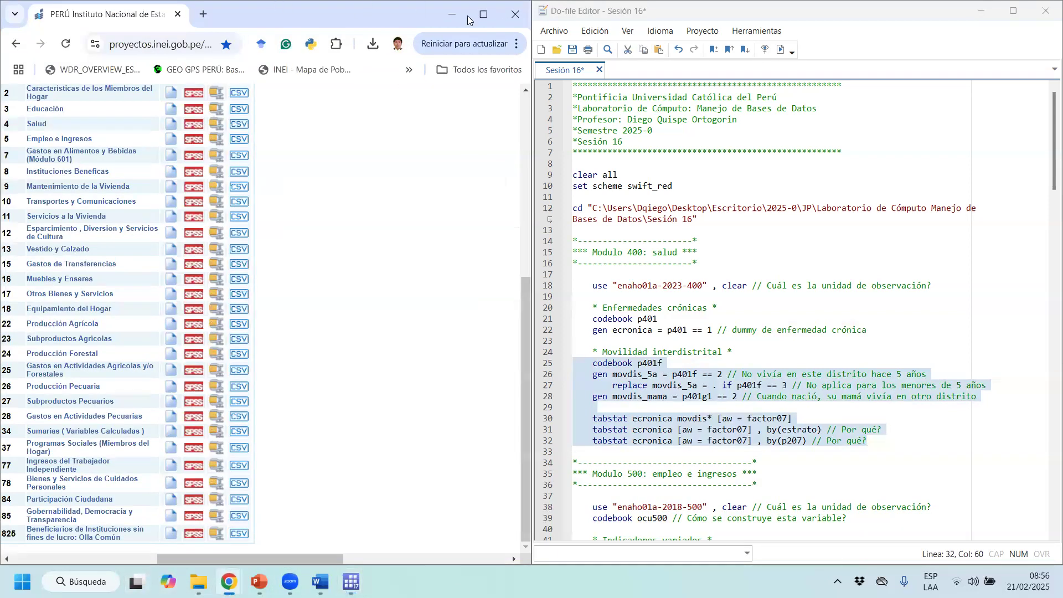
pyautogui.click(483, 14)
pyautogui.click(201, 3)
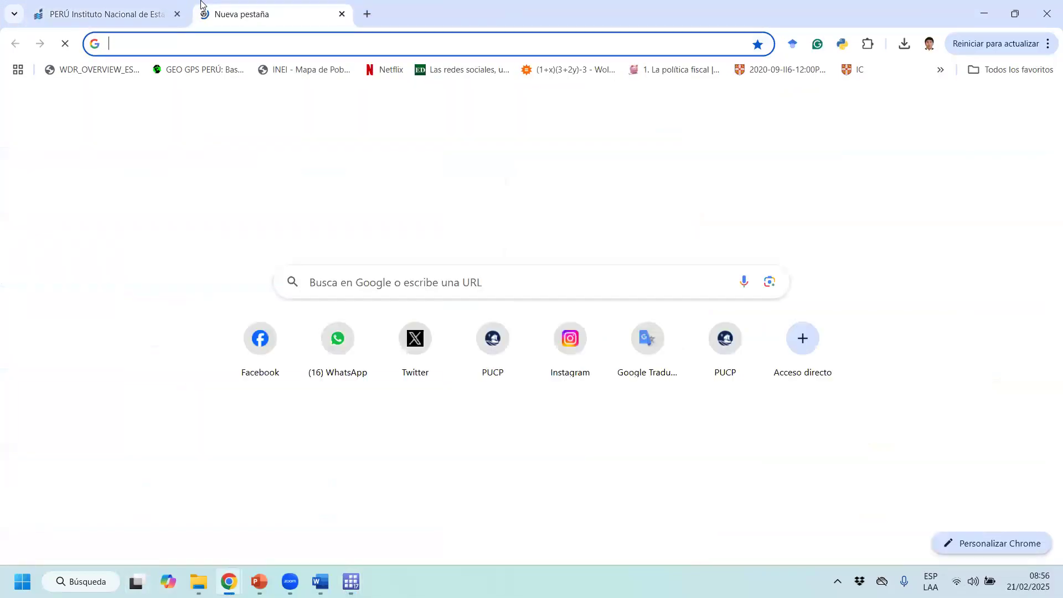
pyautogui.write('webinwi')
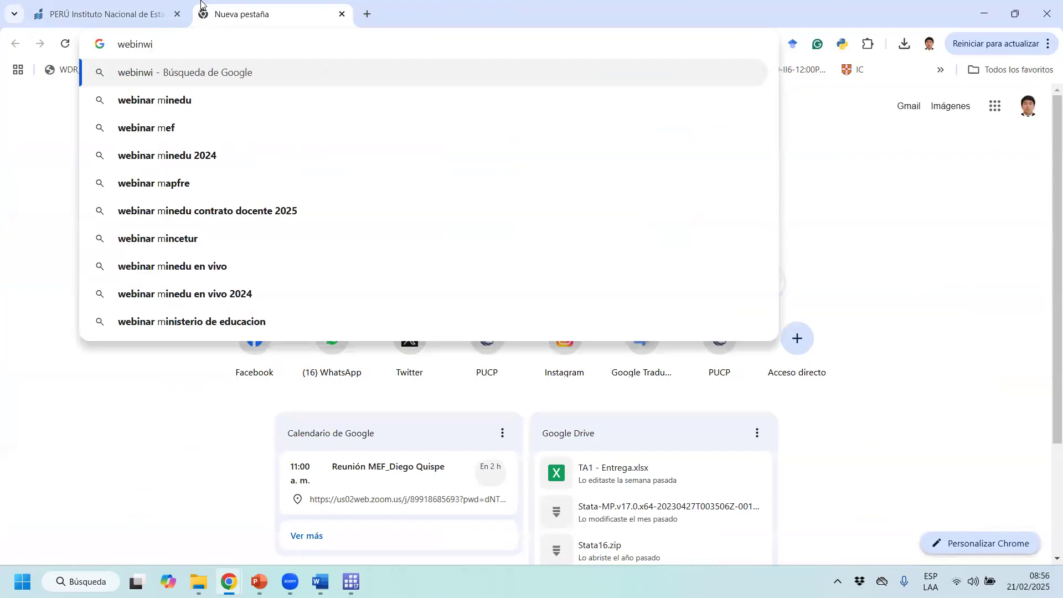
pyautogui.press('BackSpace')
pyautogui.press('BackSpace')
pyautogui.press('BackSpace')
pyautogui.write('ei')
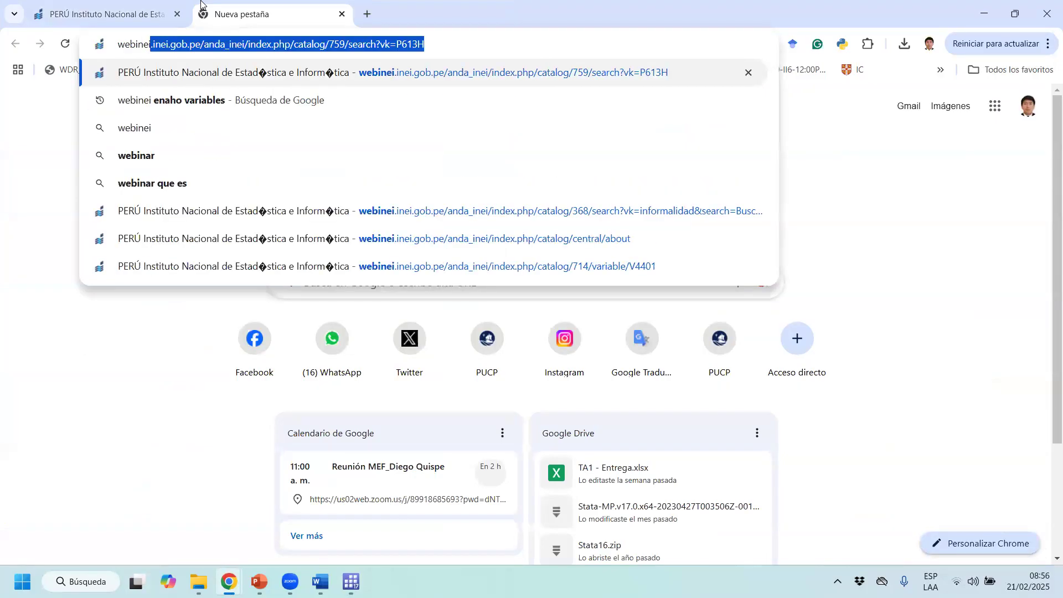
pyautogui.write(' variables en')
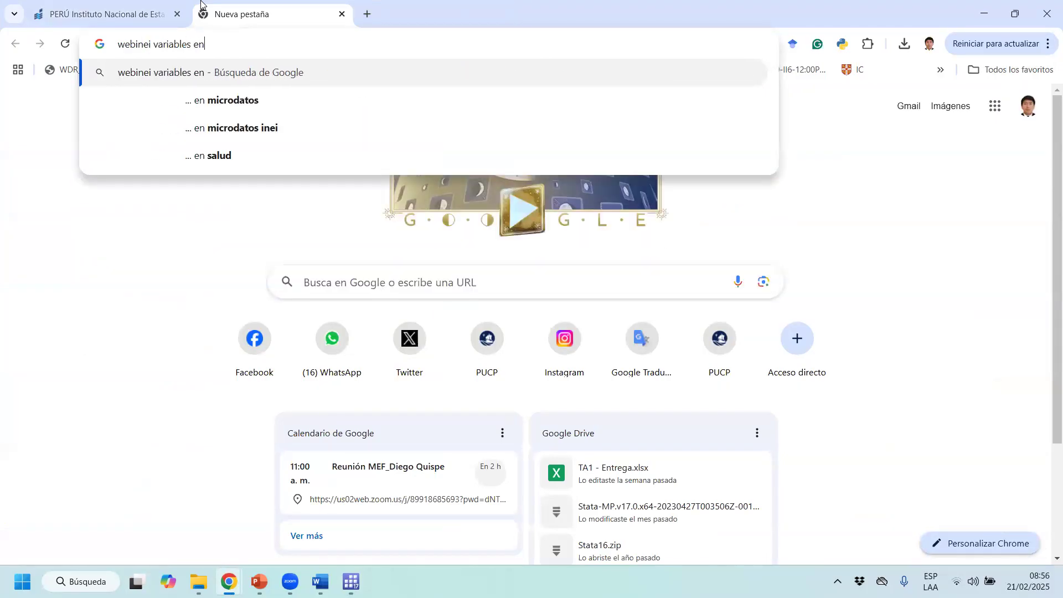
pyautogui.write('aho')
pyautogui.press('Return')
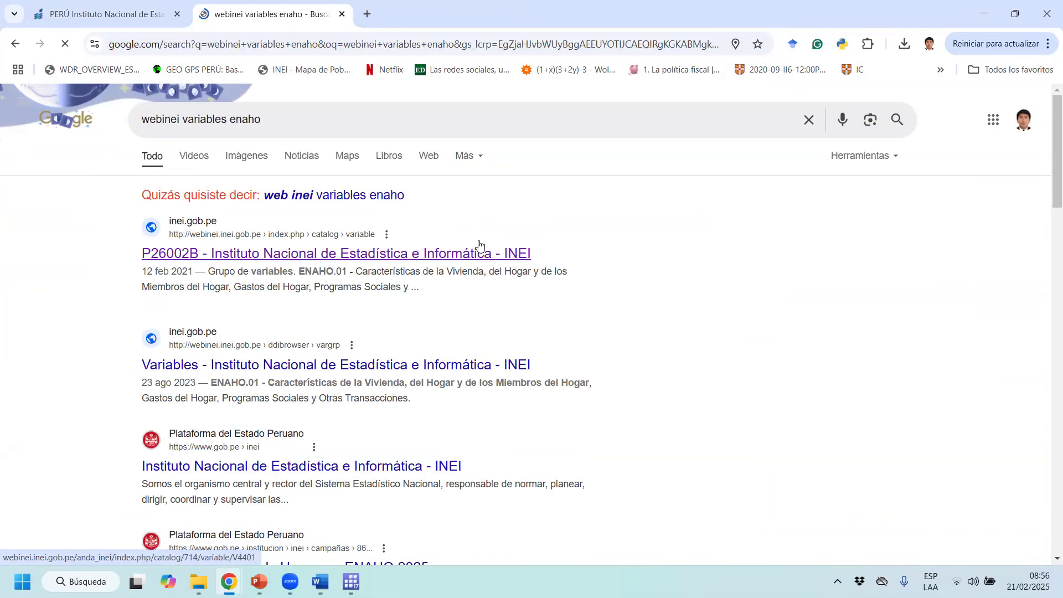
# Open the INEI search result P26002B and open the Salud group under ENAHO.01A in its variable dictionary
pyautogui.click(446, 265)
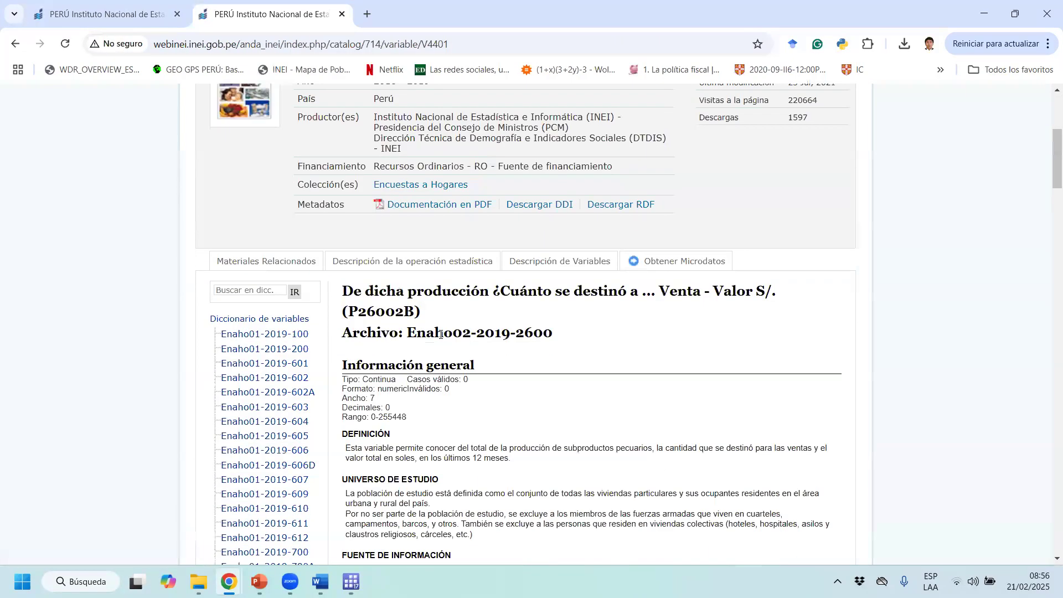
pyautogui.scroll(-10, 347, 349)
pyautogui.scroll(-7, 298, 396)
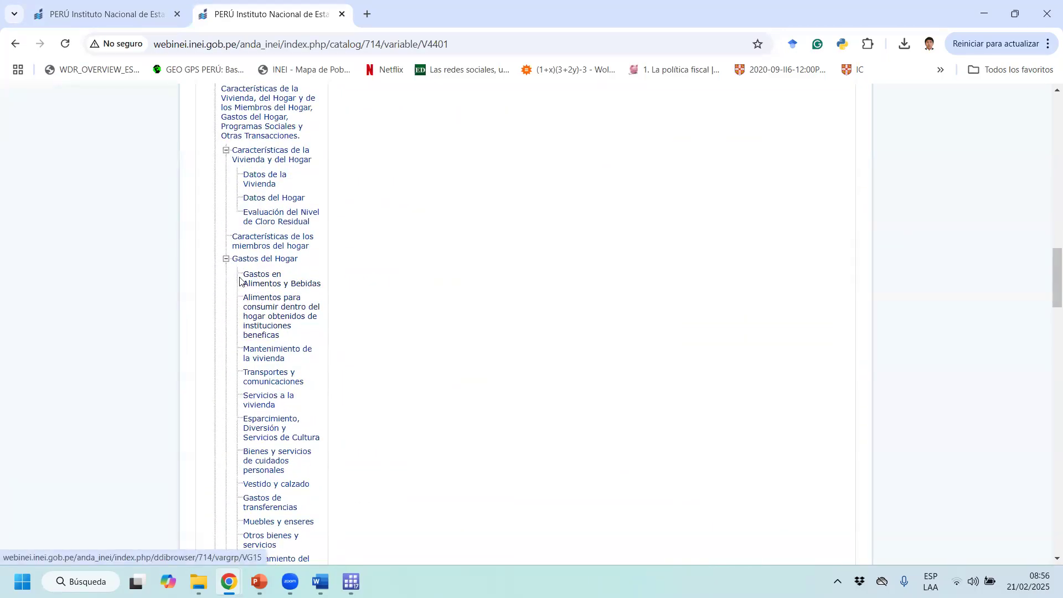
pyautogui.scroll(-15, 224, 264)
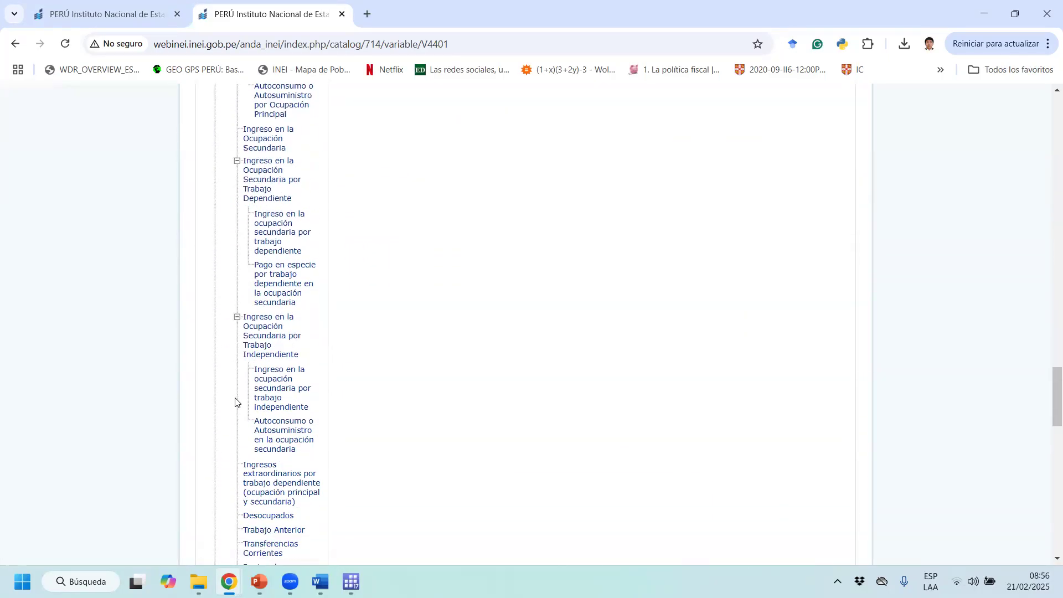
pyautogui.scroll(-15, 241, 440)
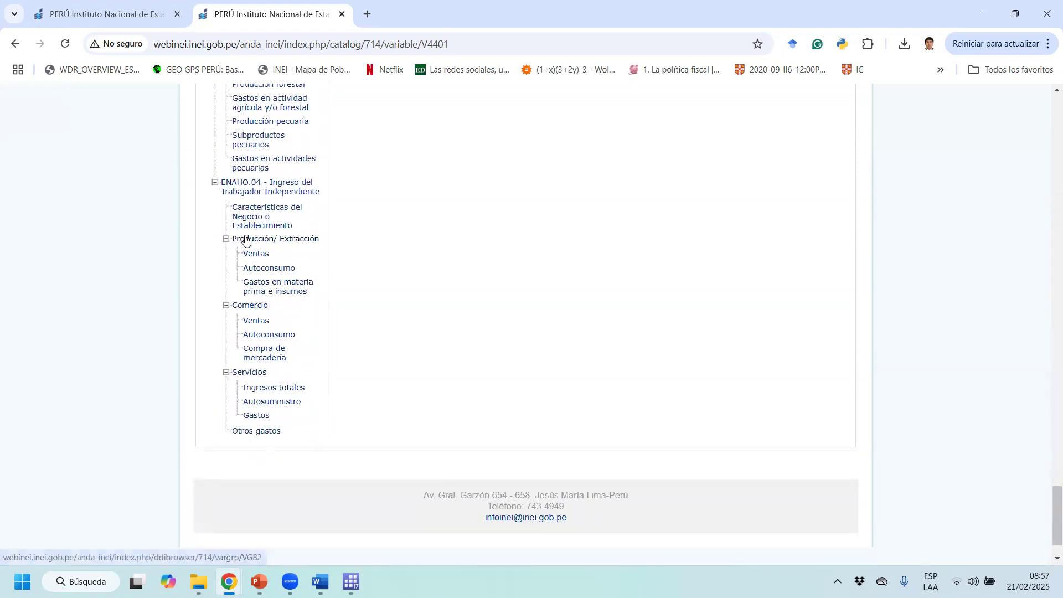
pyautogui.scroll(1, 244, 254)
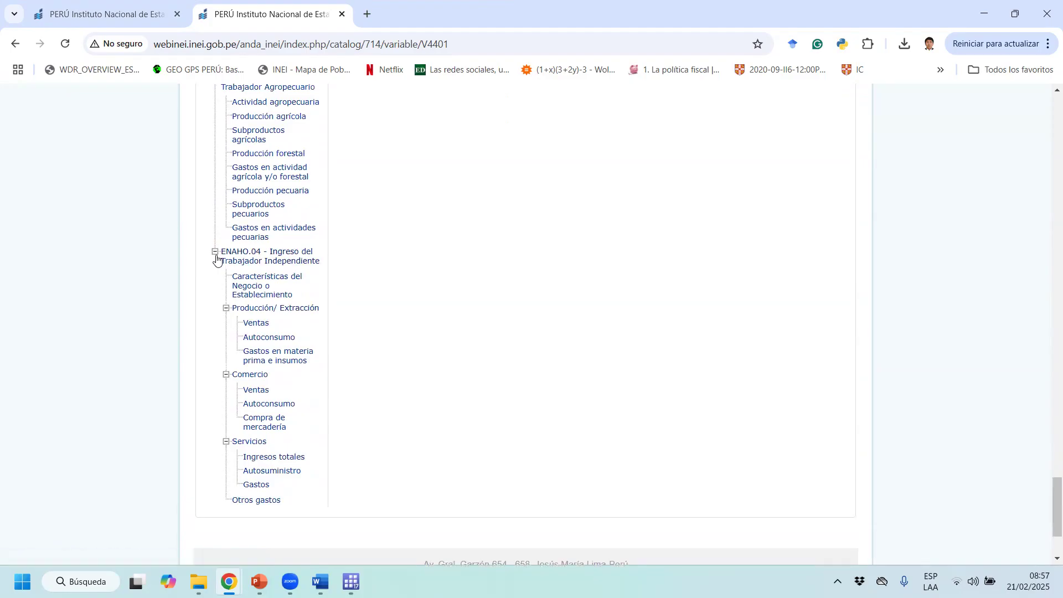
pyautogui.scroll(15, 219, 258)
pyautogui.scroll(2, 227, 342)
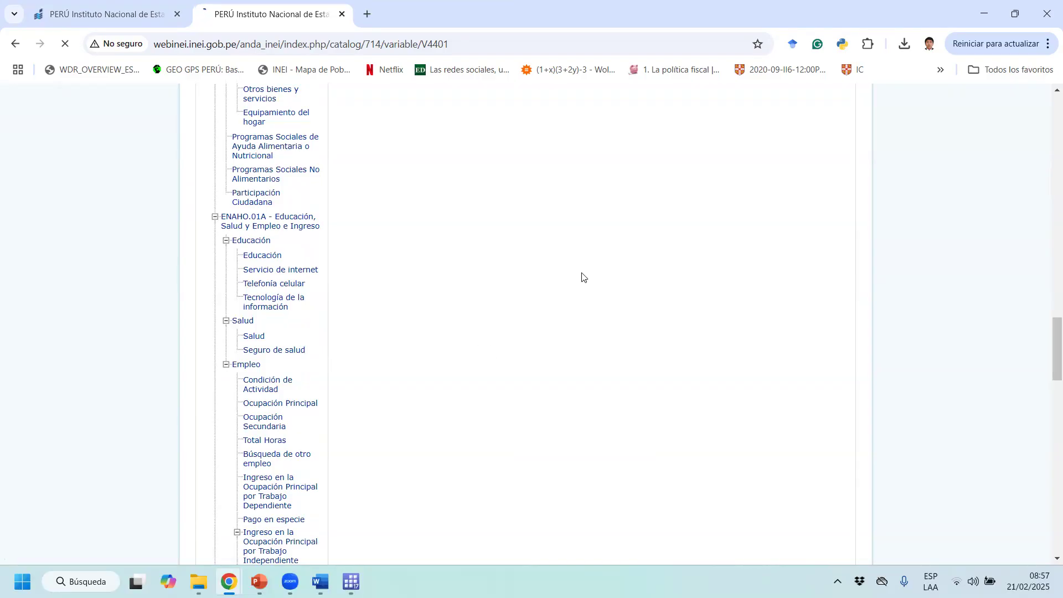
pyautogui.scroll(20, 582, 277)
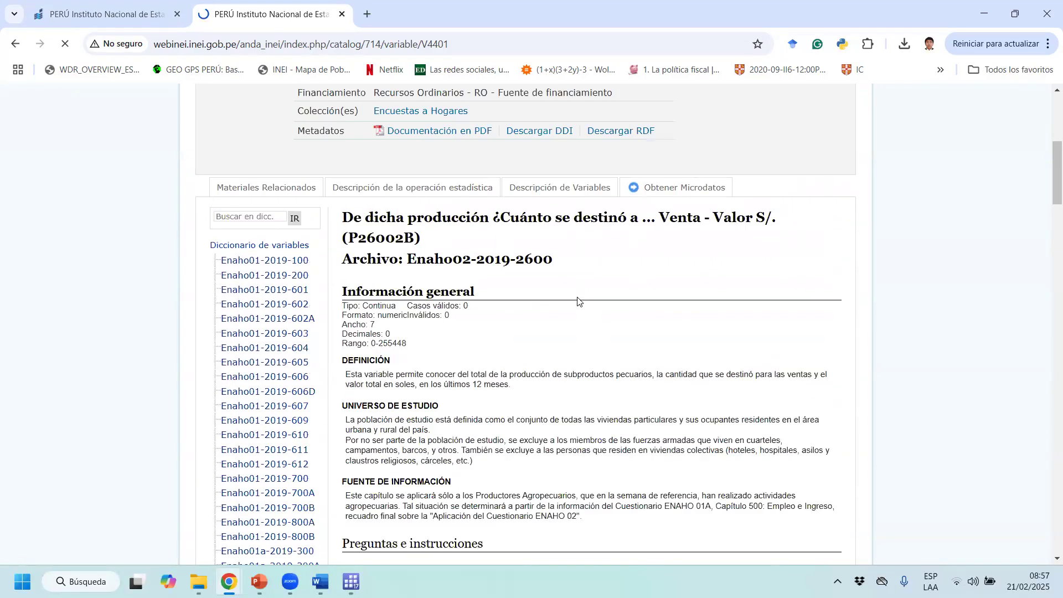
# Open the Salud and Seguro de salud subgroups under ENAHO.01A of the variable dictionary in separate new tabs
pyautogui.scroll(-12, 577, 302)
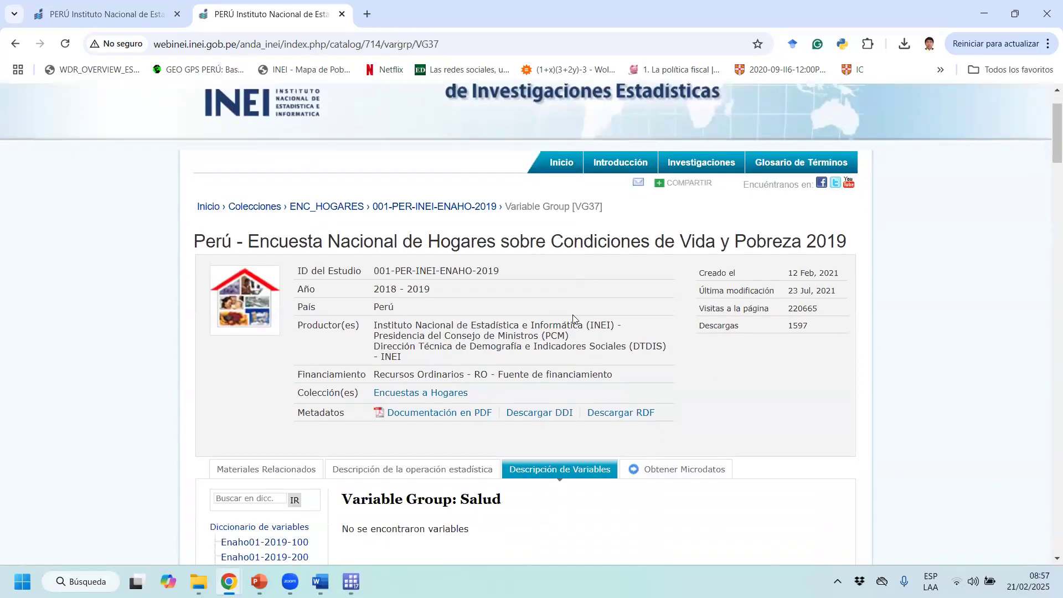
pyautogui.scroll(-7, 573, 320)
pyautogui.scroll(-9, 555, 297)
pyautogui.scroll(14, 553, 313)
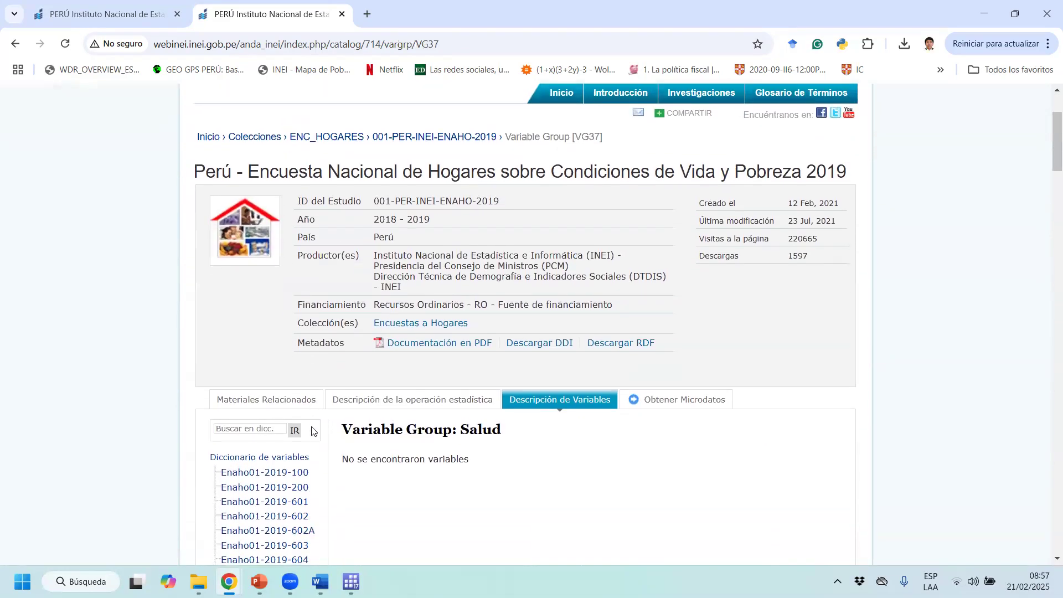
pyautogui.moveTo(1056, 166); pyautogui.dragTo(1049, 315)
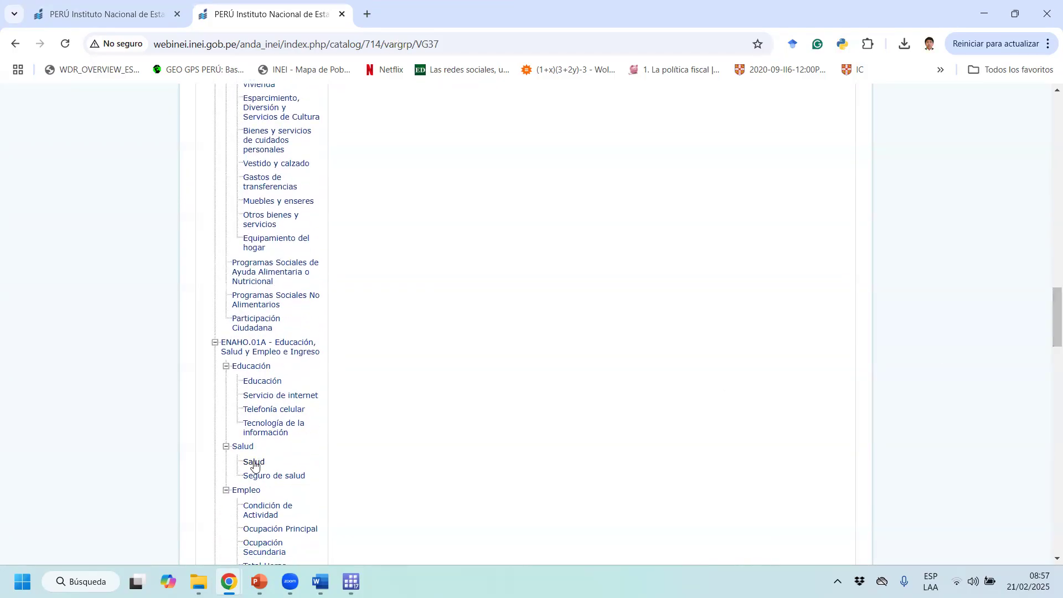
pyautogui.rightClick(254, 464)
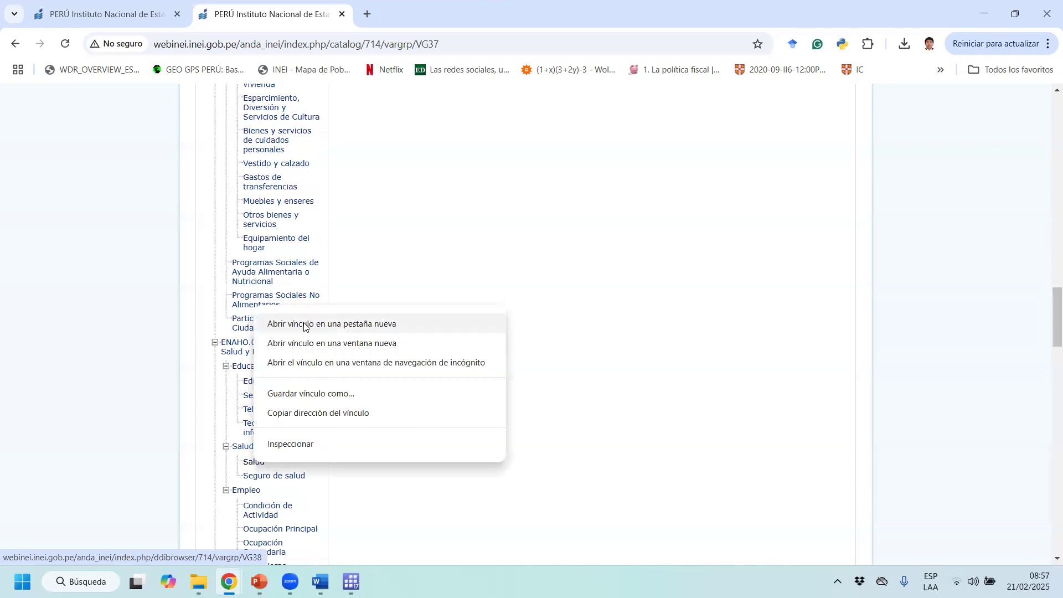
pyautogui.click(304, 325)
pyautogui.rightClick(275, 479)
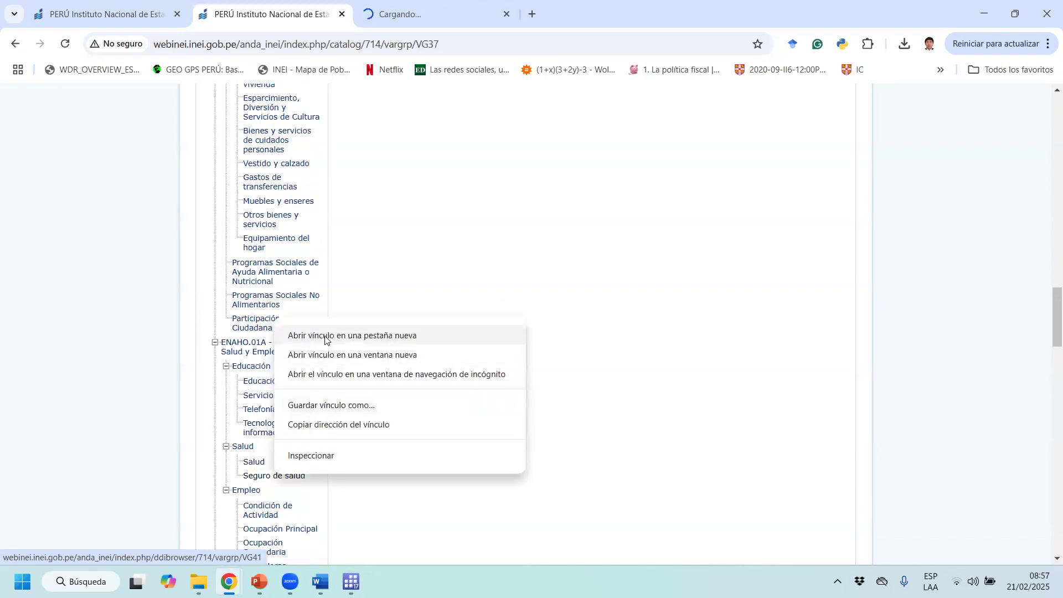
pyautogui.click(304, 335)
pyautogui.click(390, 22)
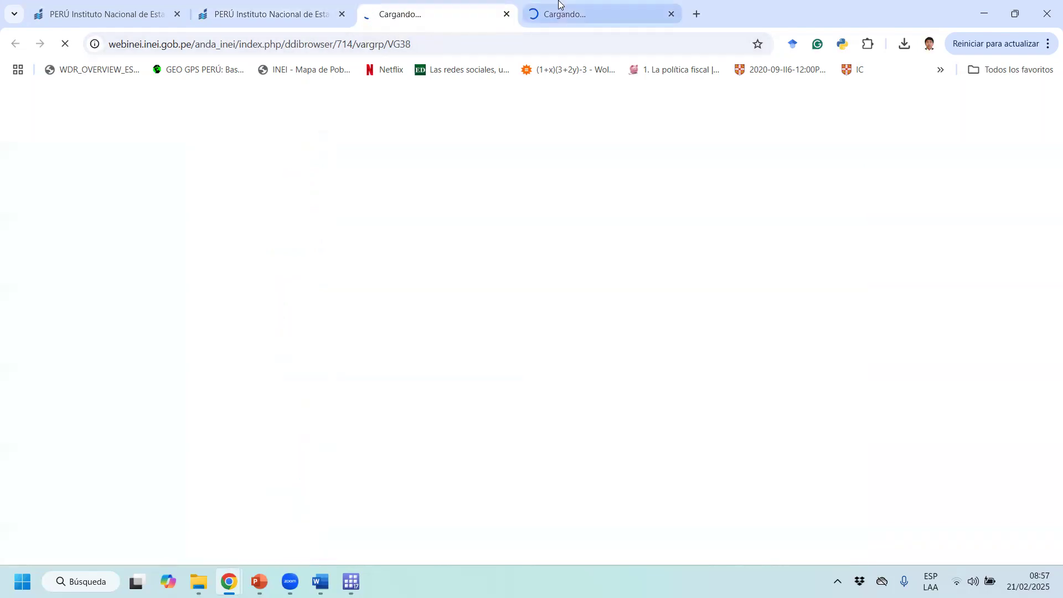
pyautogui.click(321, 6)
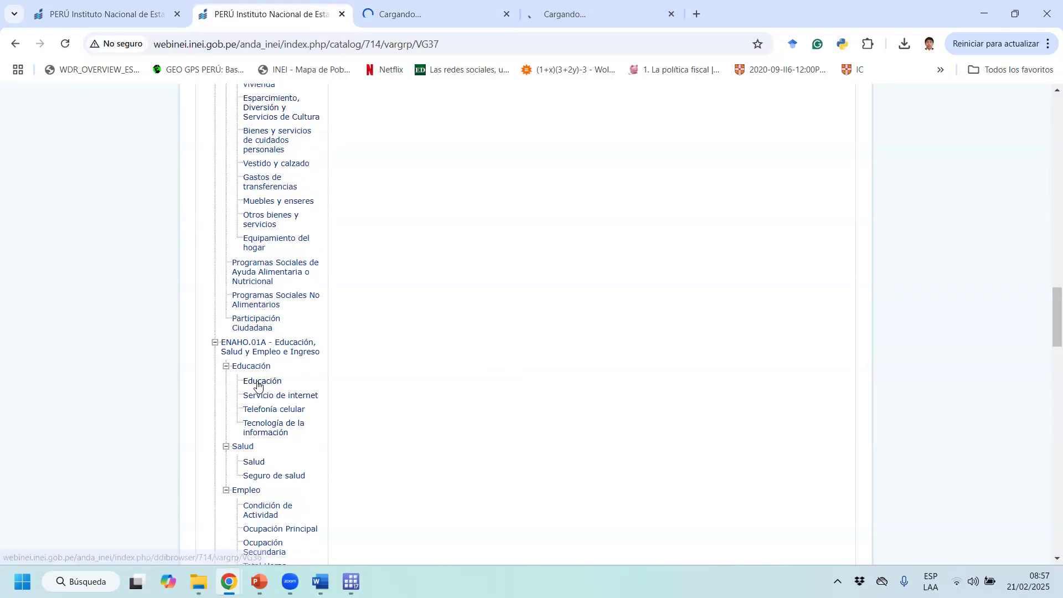
# Open the parent Salud group in another new tab and check the tabs of the two subgroups
pyautogui.rightClick(247, 451)
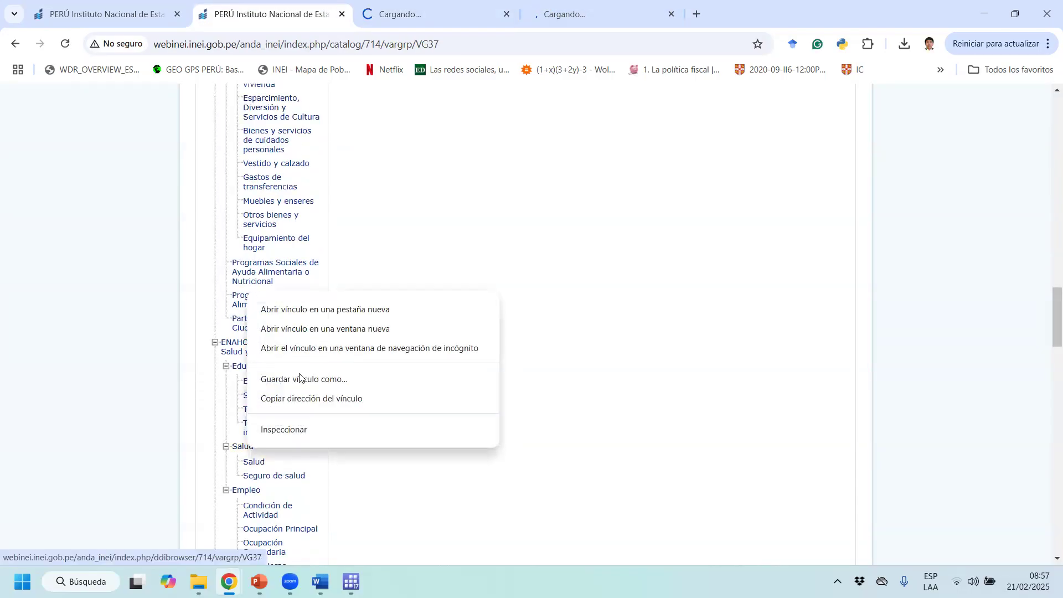
pyautogui.click(318, 308)
pyautogui.click(393, 3)
pyautogui.click(576, 5)
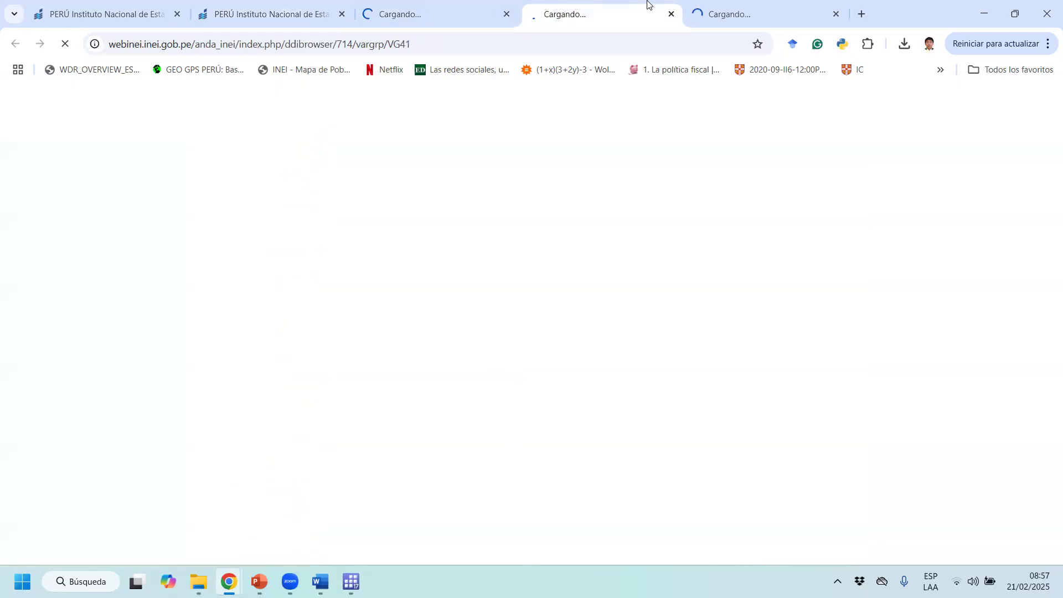
# Close the extra tab of the parent Salud group and go back to the original tab of that group
pyautogui.click(695, 3)
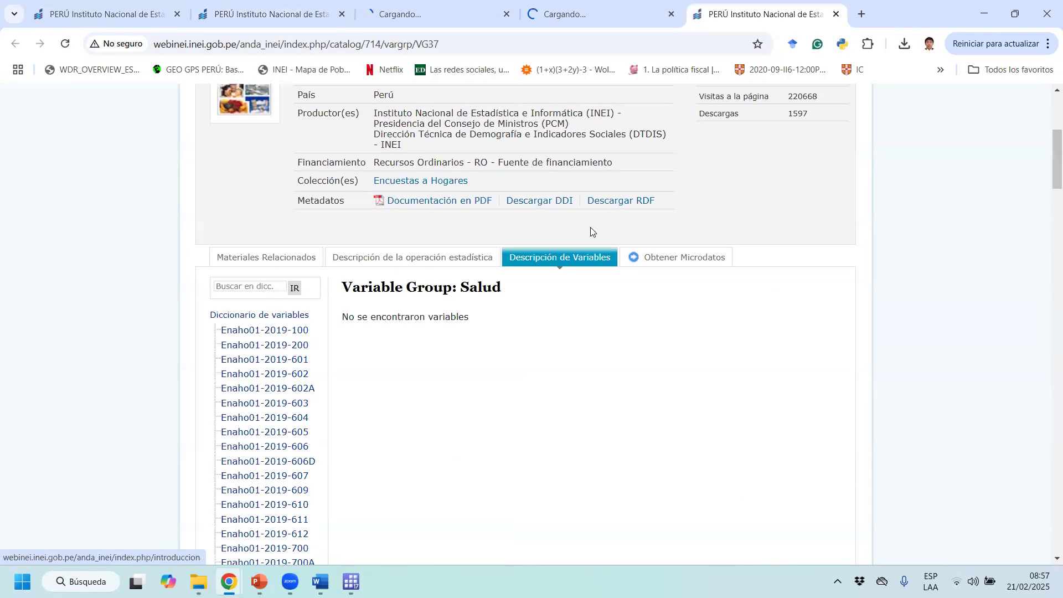
pyautogui.click(837, 14)
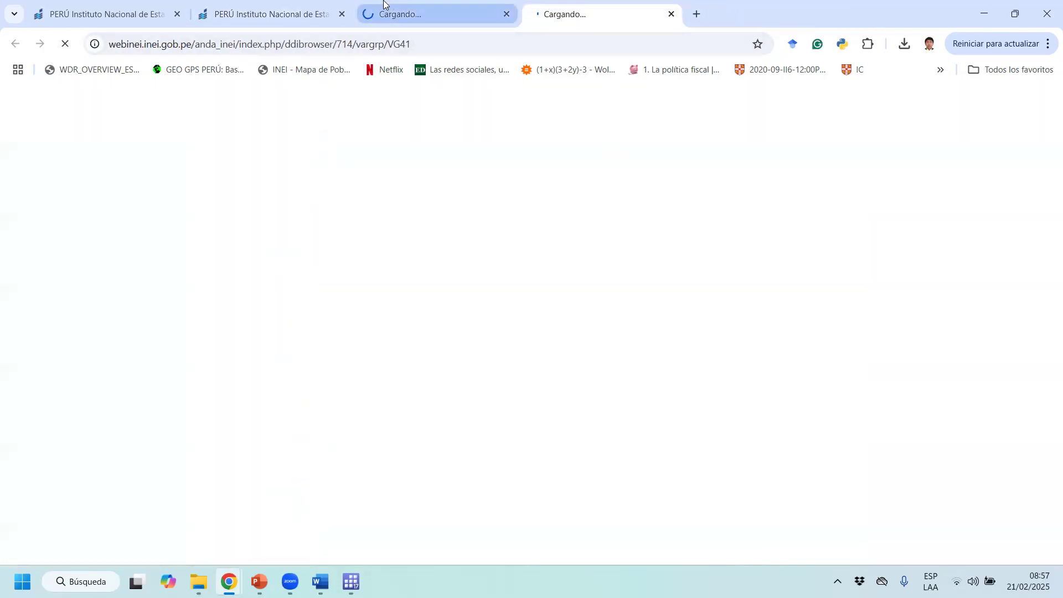
pyautogui.click(434, 5)
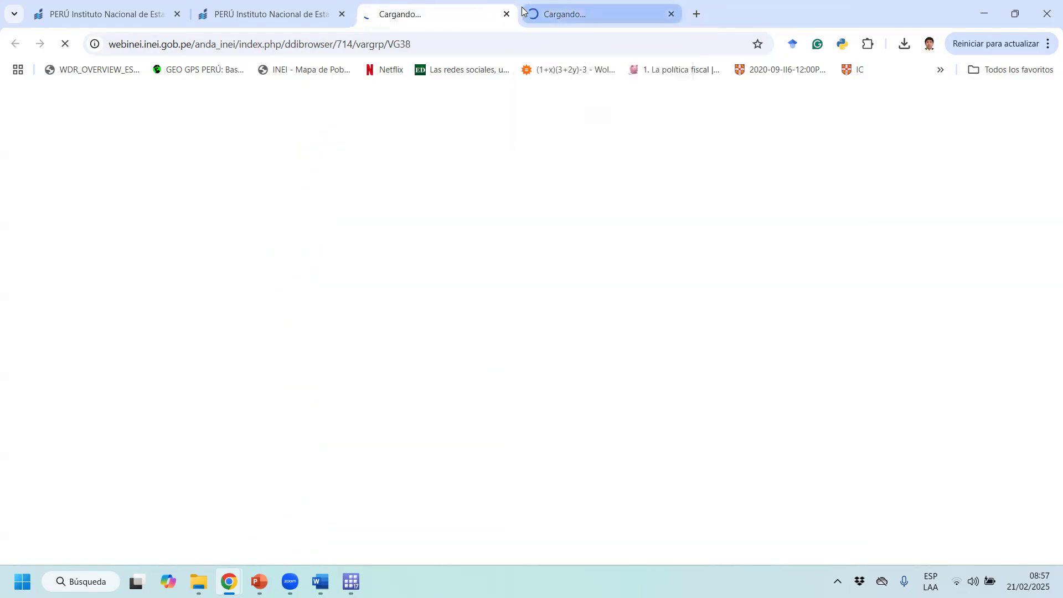
pyautogui.click(299, 14)
pyautogui.scroll(1, 258, 345)
pyautogui.moveTo(1054, 303); pyautogui.dragTo(1048, 170)
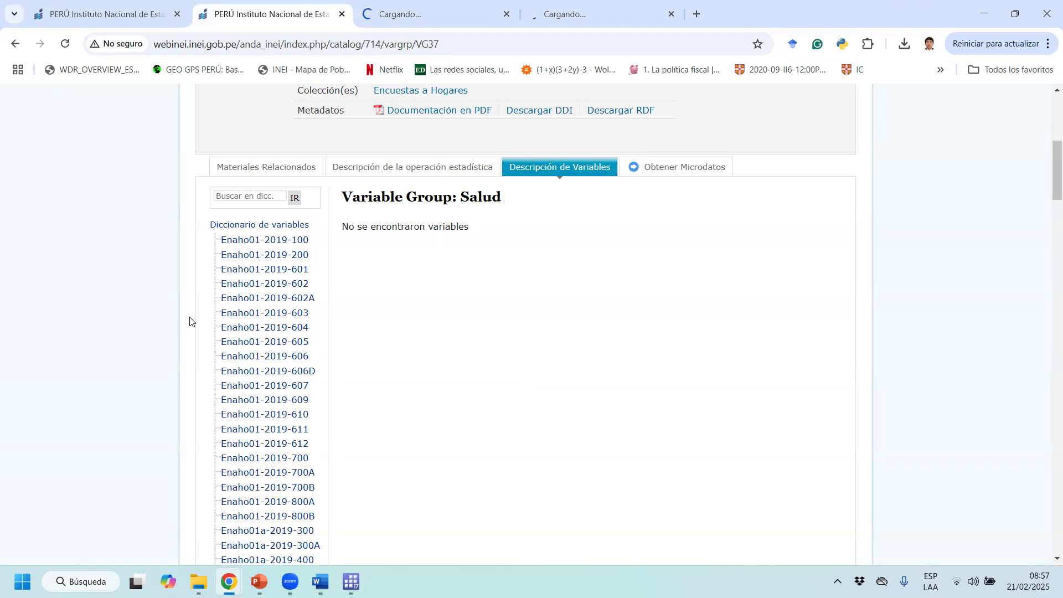
# Open the details of variable P4191 (EsSalud) in the Seguro de salud group and read its categories and question text
pyautogui.click(610, 3)
pyautogui.scroll(-7, 531, 493)
pyautogui.scroll(2, 485, 339)
pyautogui.scroll(-3, 421, 358)
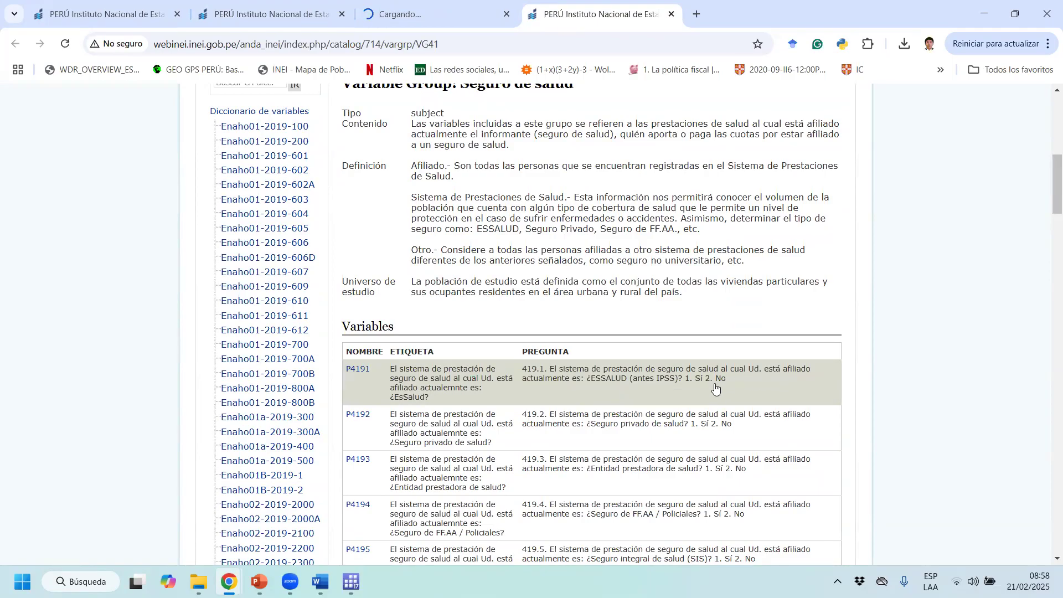
pyautogui.click(604, 386)
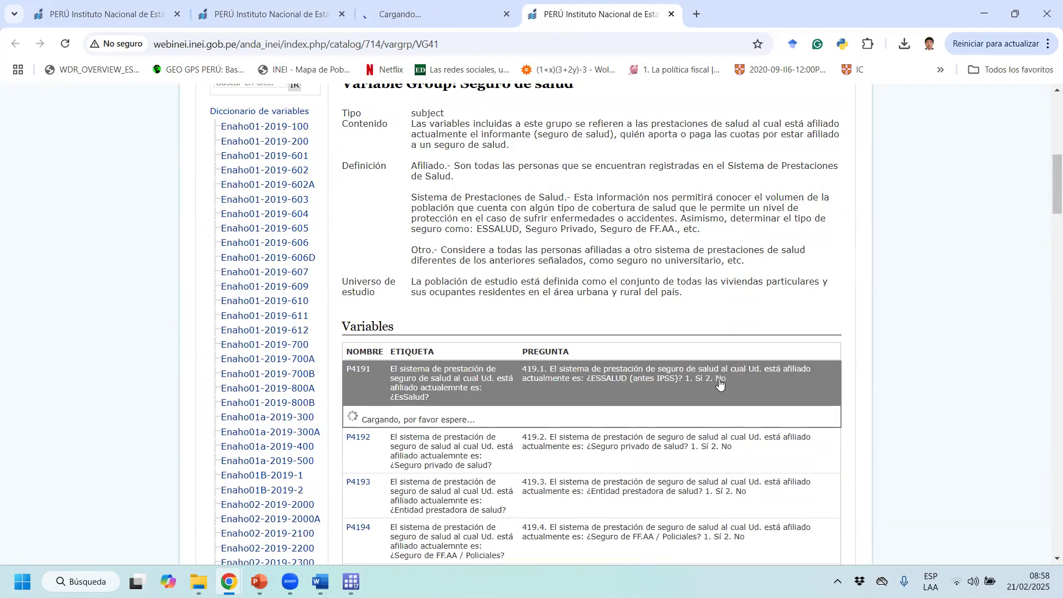
pyautogui.scroll(-2, 642, 380)
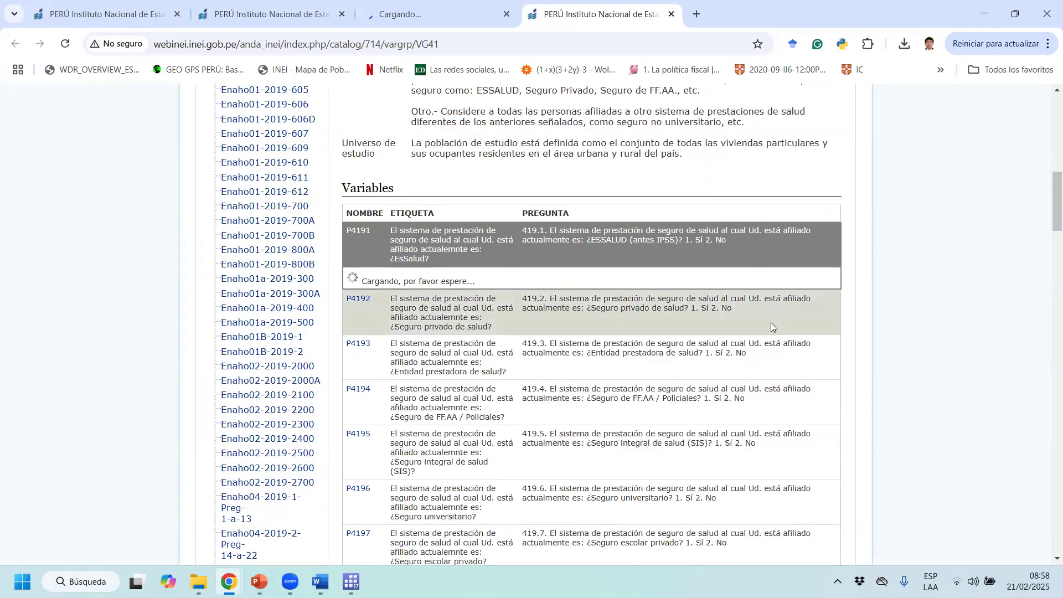
pyautogui.scroll(-7, 663, 290)
pyautogui.scroll(1, 610, 315)
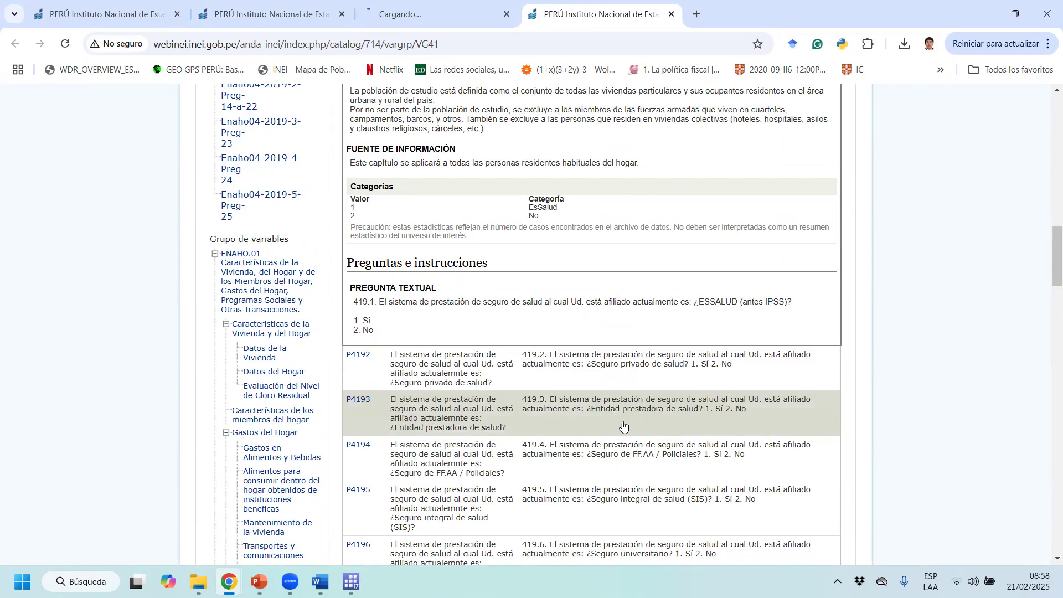
# Examine the remaining Seguro de salud variables, from the other insurance types and contribution payers down to P301A
pyautogui.scroll(-1, 654, 416)
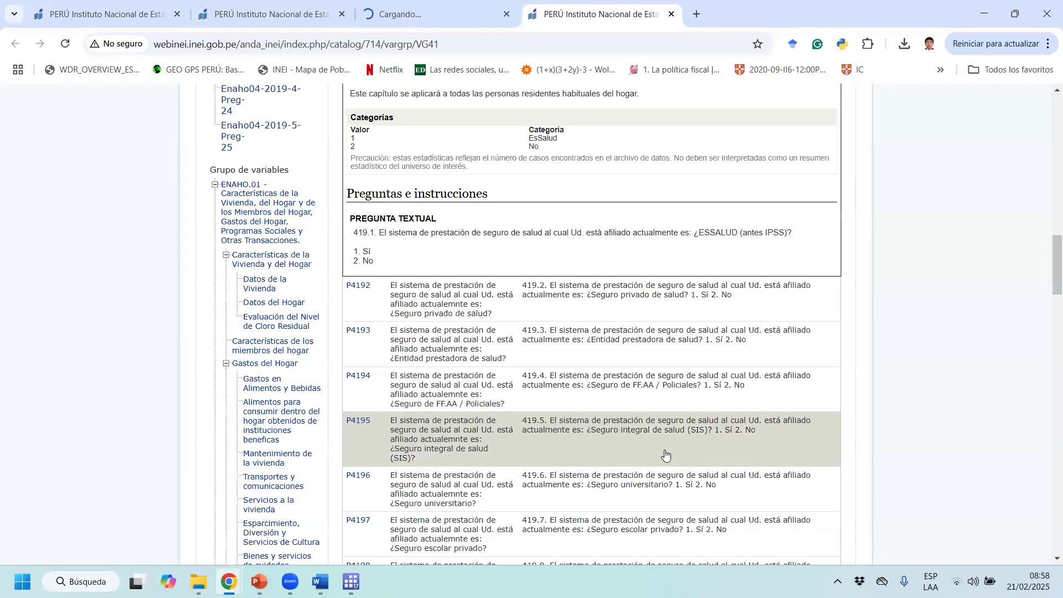
pyautogui.scroll(-1, 662, 457)
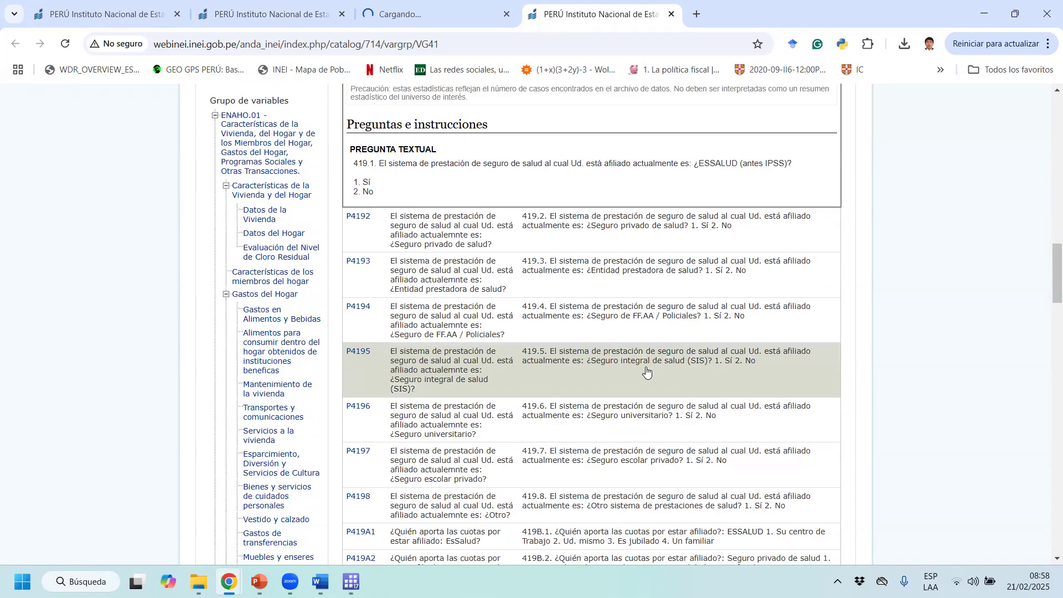
pyautogui.scroll(-2, 651, 438)
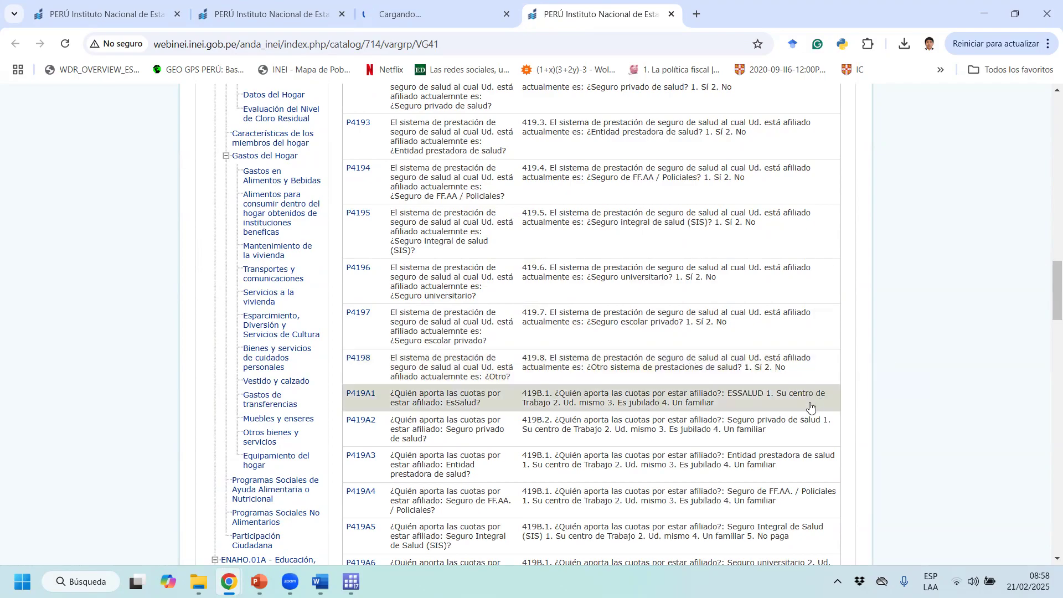
pyautogui.scroll(-6, 805, 409)
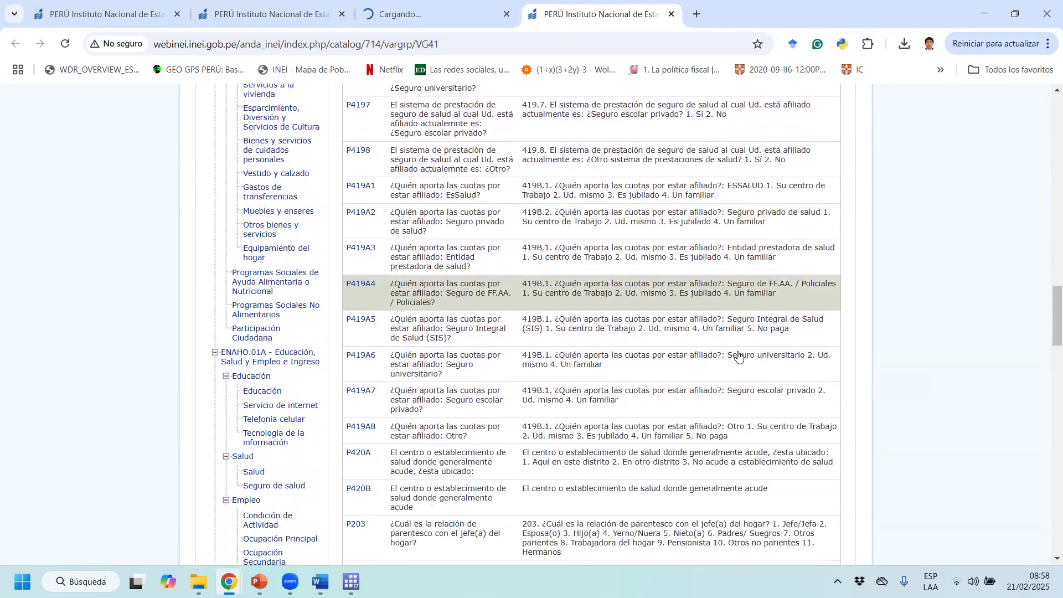
pyautogui.scroll(-8, 686, 332)
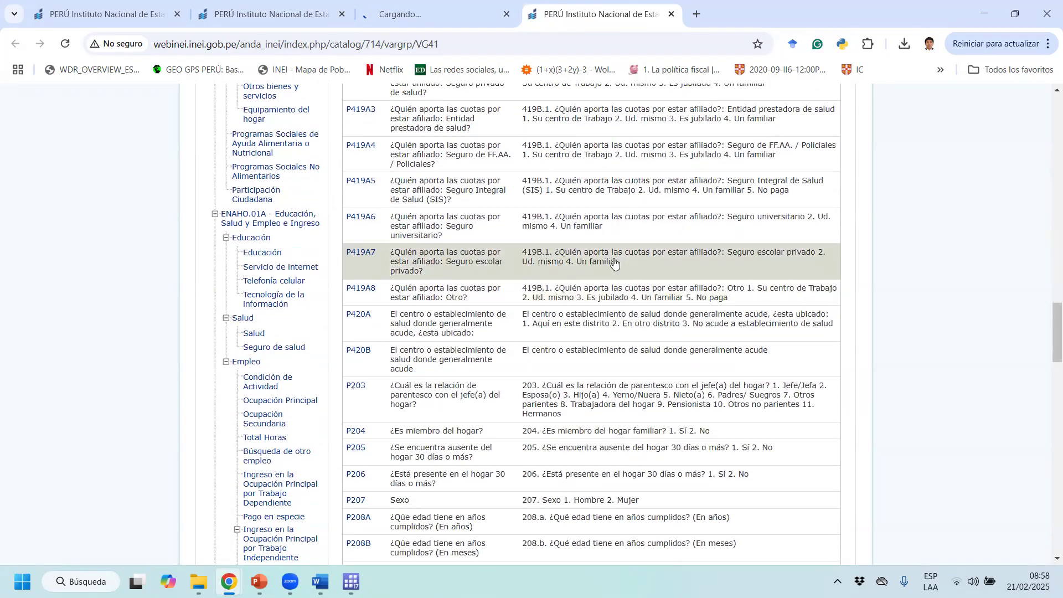
pyautogui.scroll(7, 635, 283)
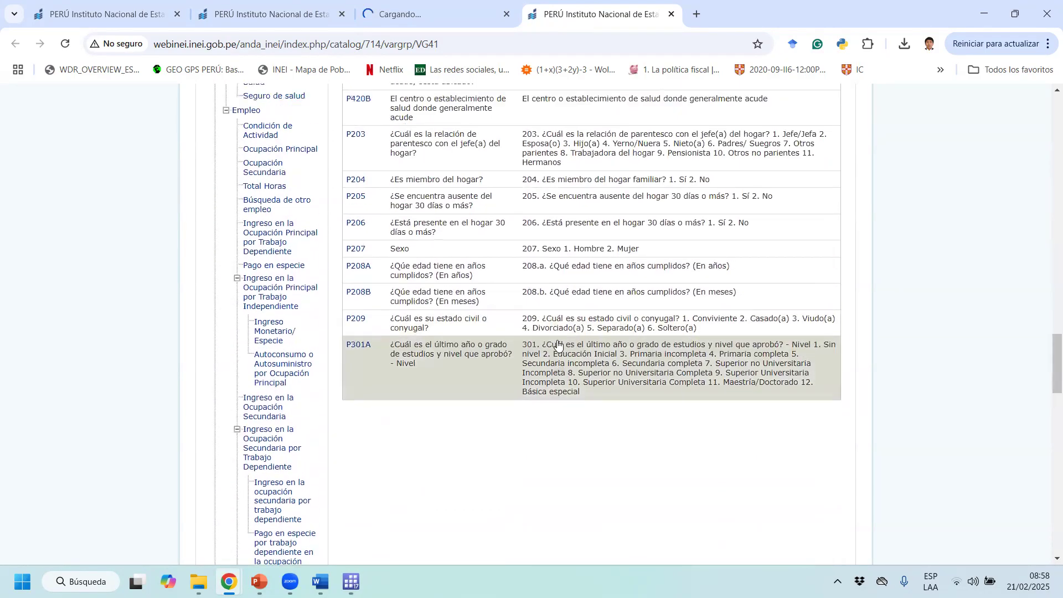
pyautogui.scroll(8, 533, 300)
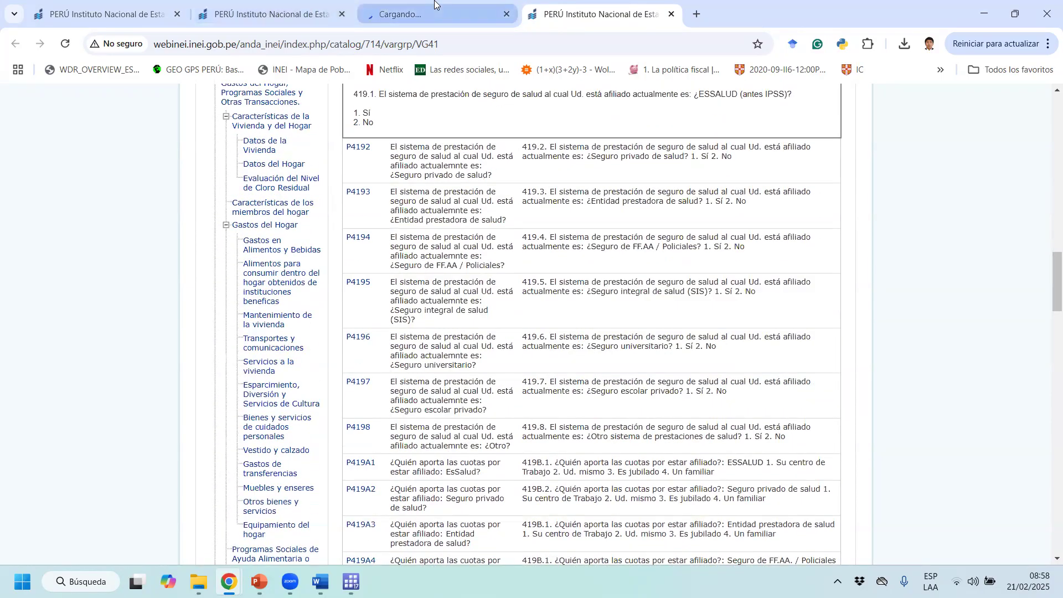
# Return to the parent Salud group's tab and open the Enaho01a-2019-400 data file in the variable dictionary
pyautogui.click(432, 14)
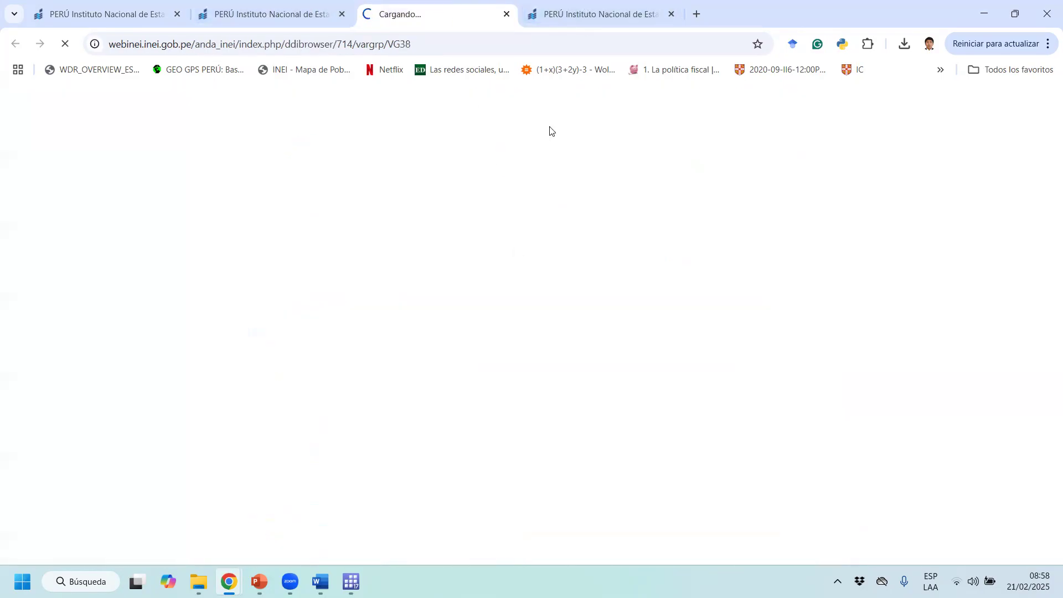
pyautogui.doubleClick(825, 12)
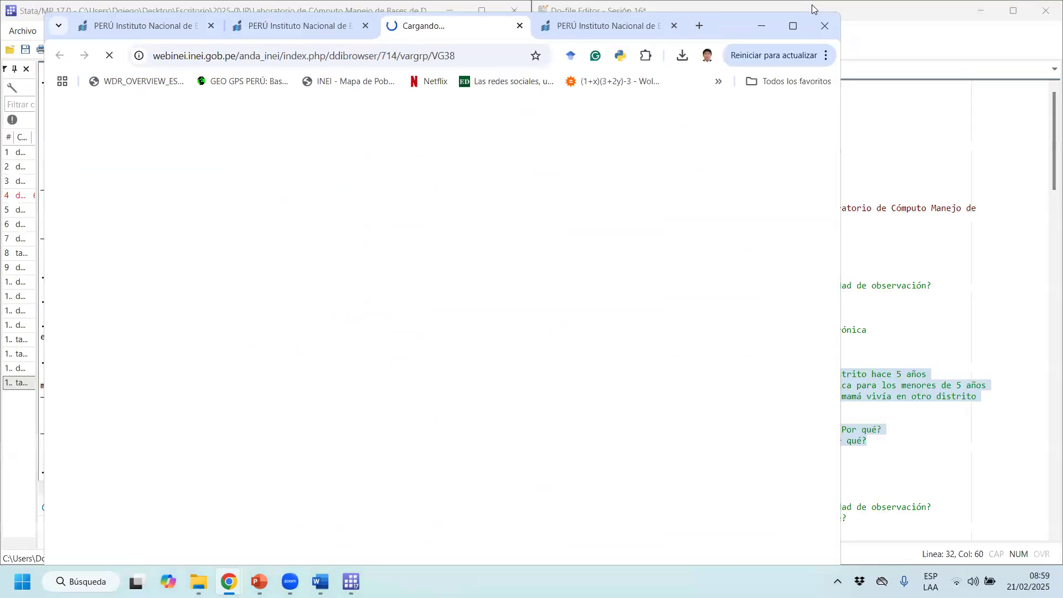
pyautogui.click(376, 34)
pyautogui.click(794, 25)
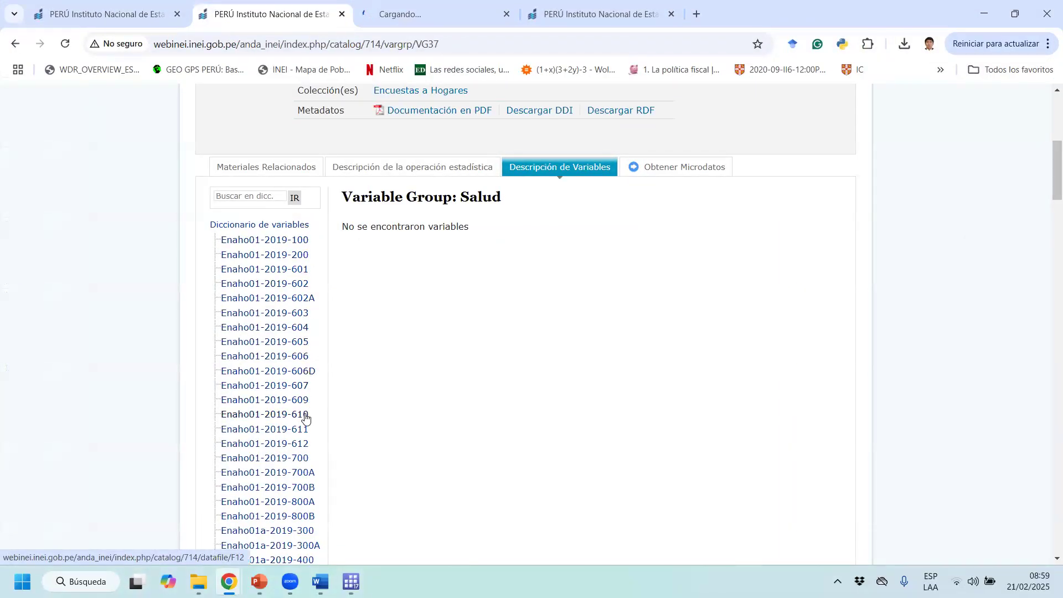
pyautogui.scroll(-1, 309, 476)
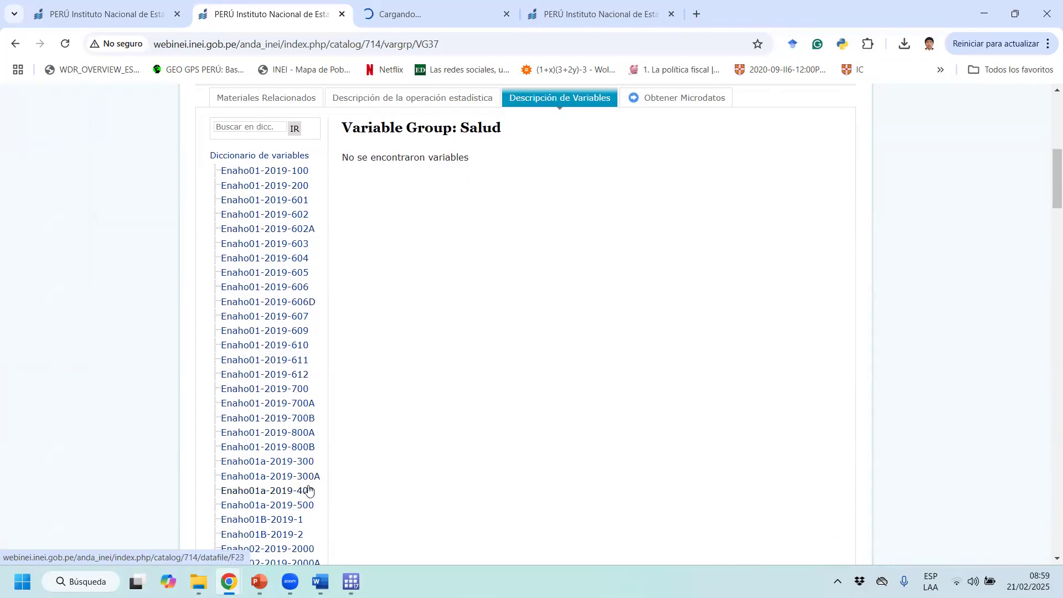
pyautogui.click(309, 493)
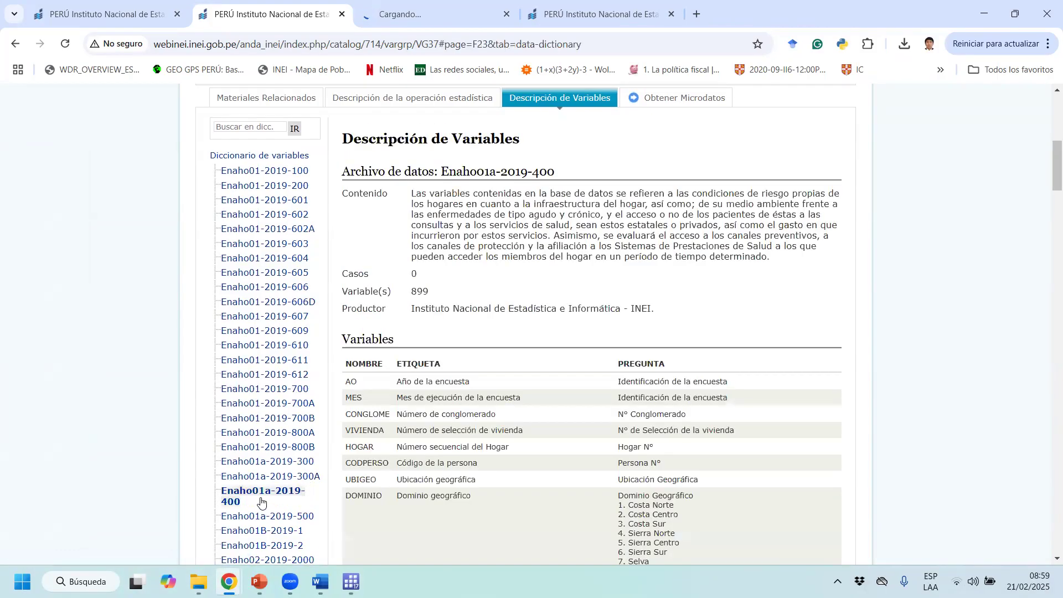
# Examine the first page of variables in the Enaho01a-2019-400 data file, from AO down to P414N$03
pyautogui.scroll(-3, 531, 404)
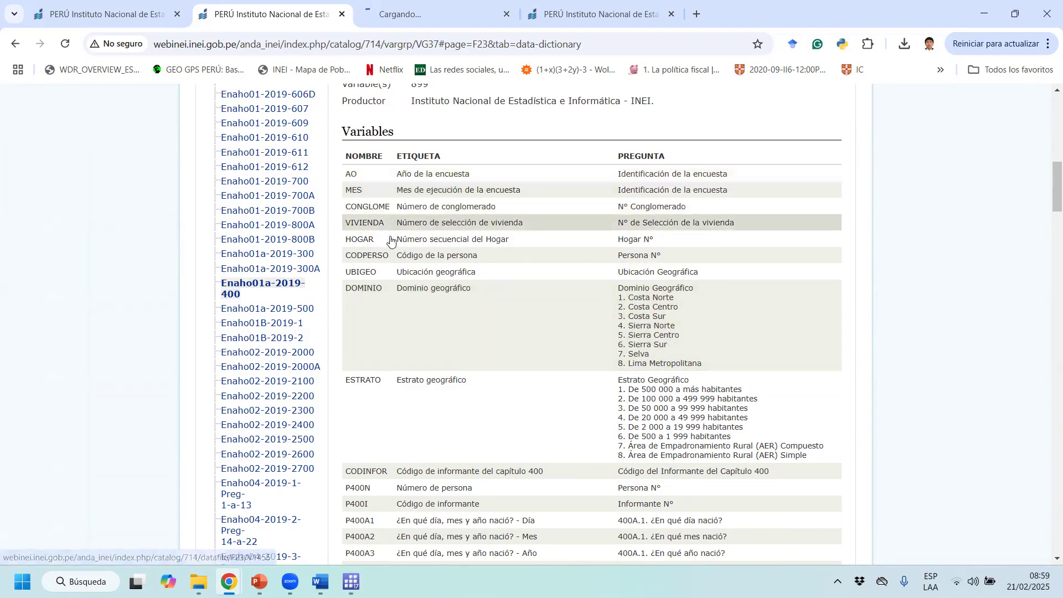
pyautogui.scroll(-1, 387, 343)
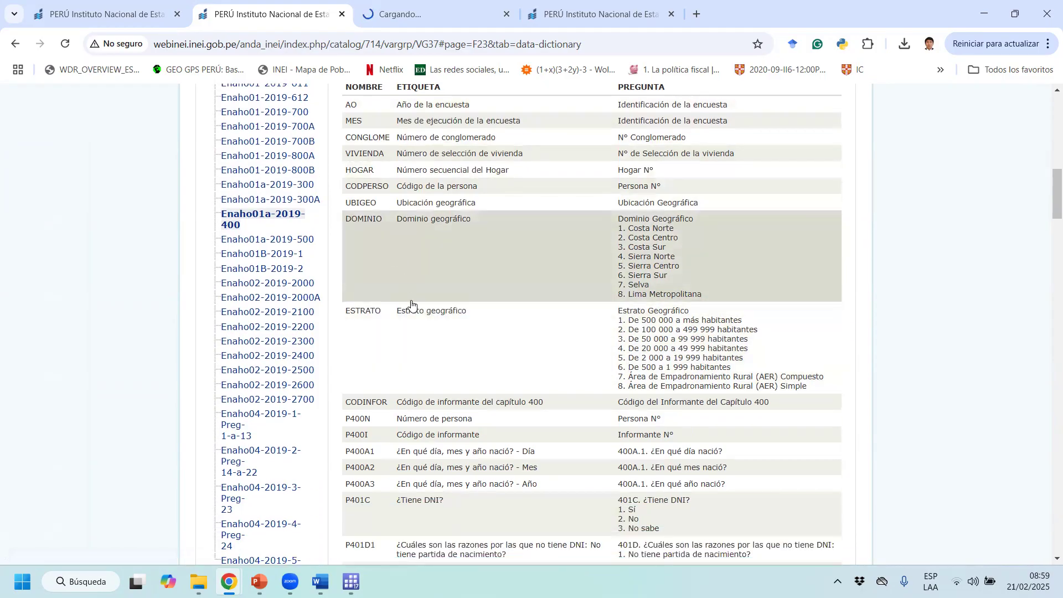
pyautogui.scroll(-2, 426, 343)
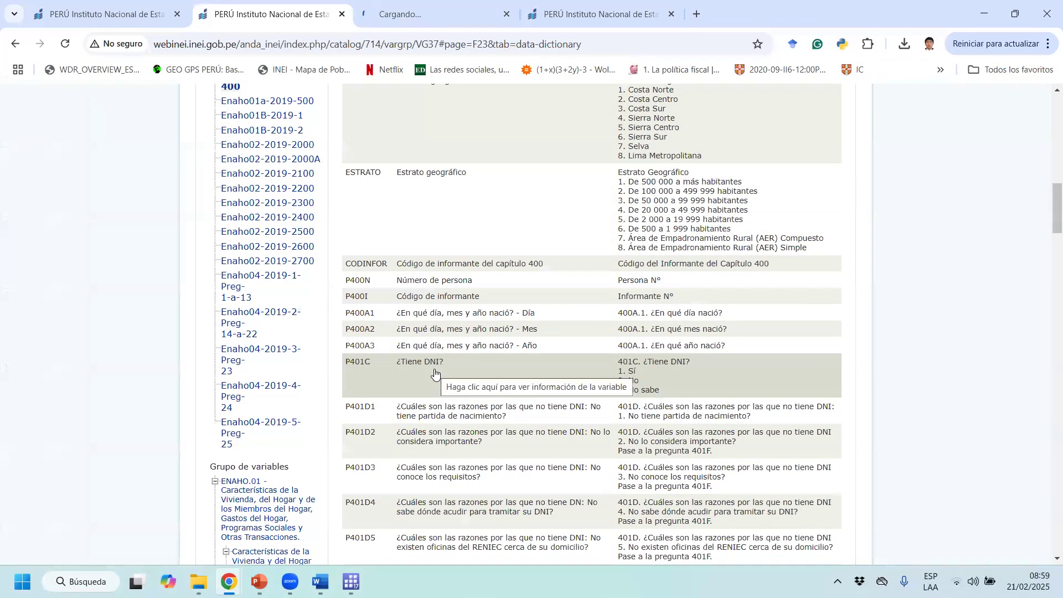
pyautogui.scroll(-2, 435, 374)
pyautogui.scroll(-4, 436, 372)
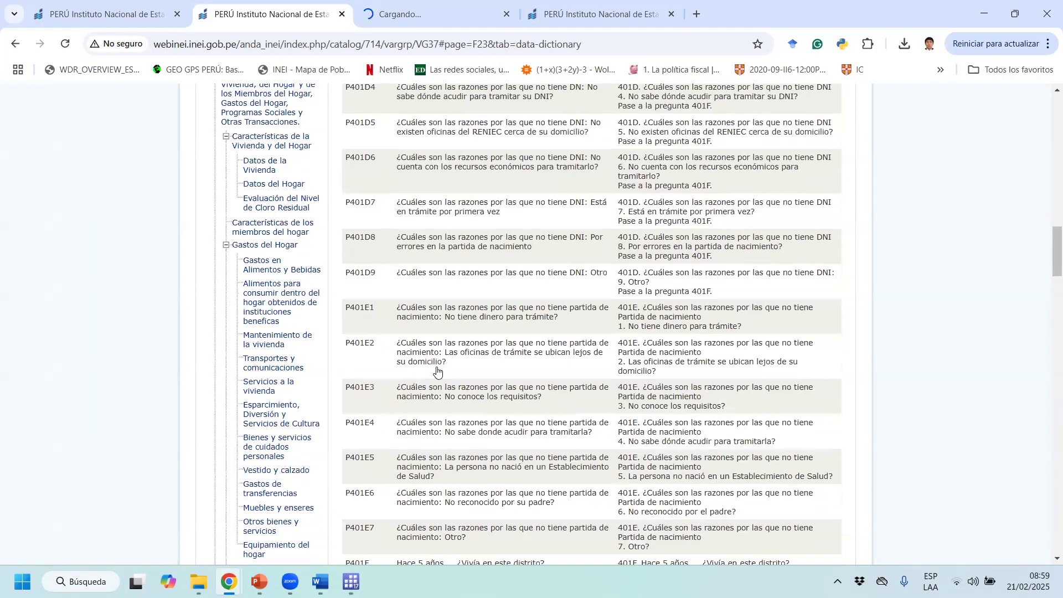
pyautogui.scroll(-5, 437, 371)
pyautogui.scroll(-20, 503, 359)
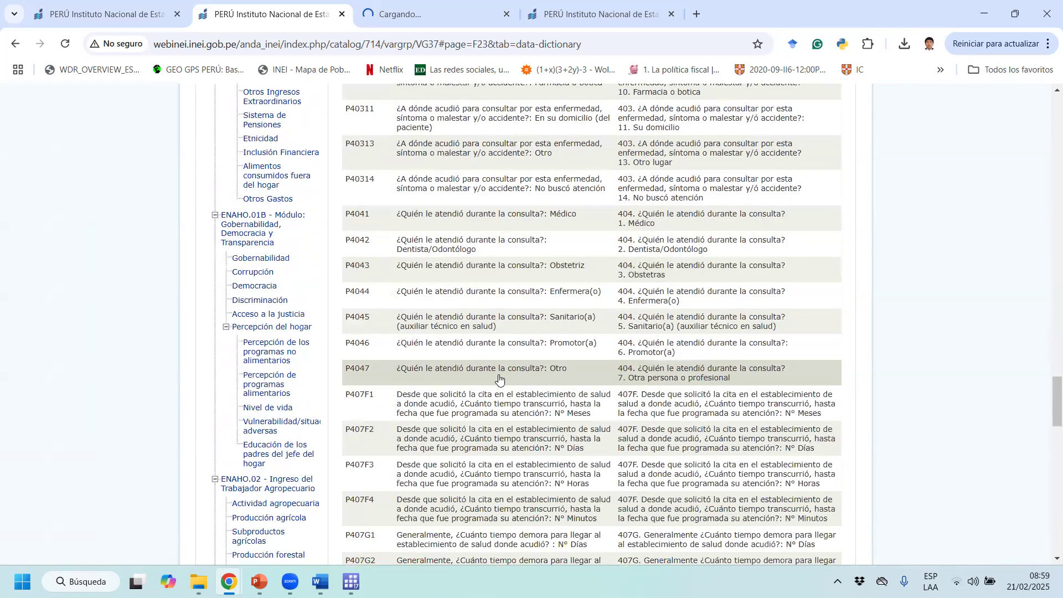
pyautogui.scroll(-20, 499, 379)
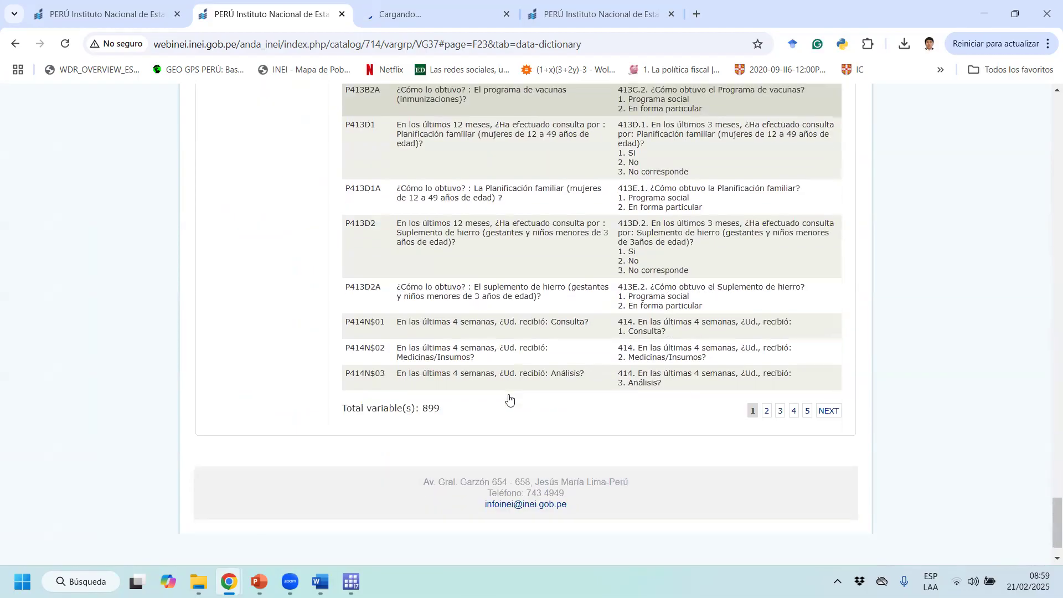
# Open page 4 of the Enaho01a-2019-400 variable list and read the response options of P417$02 (Medicinas/Insumos)
pyautogui.click(795, 411)
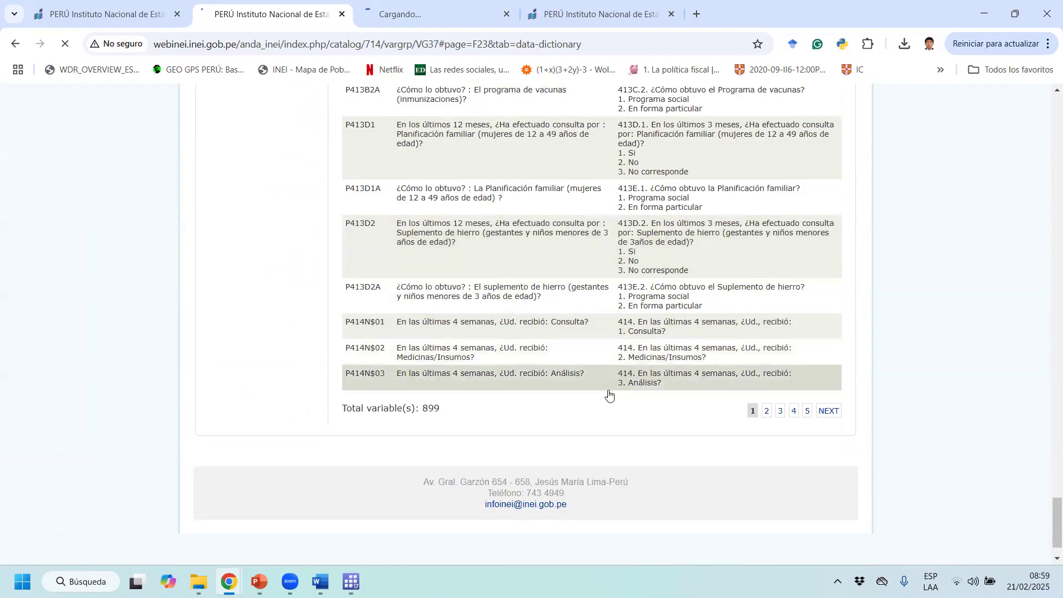
pyautogui.scroll(-5, 608, 398)
pyautogui.scroll(-3, 608, 398)
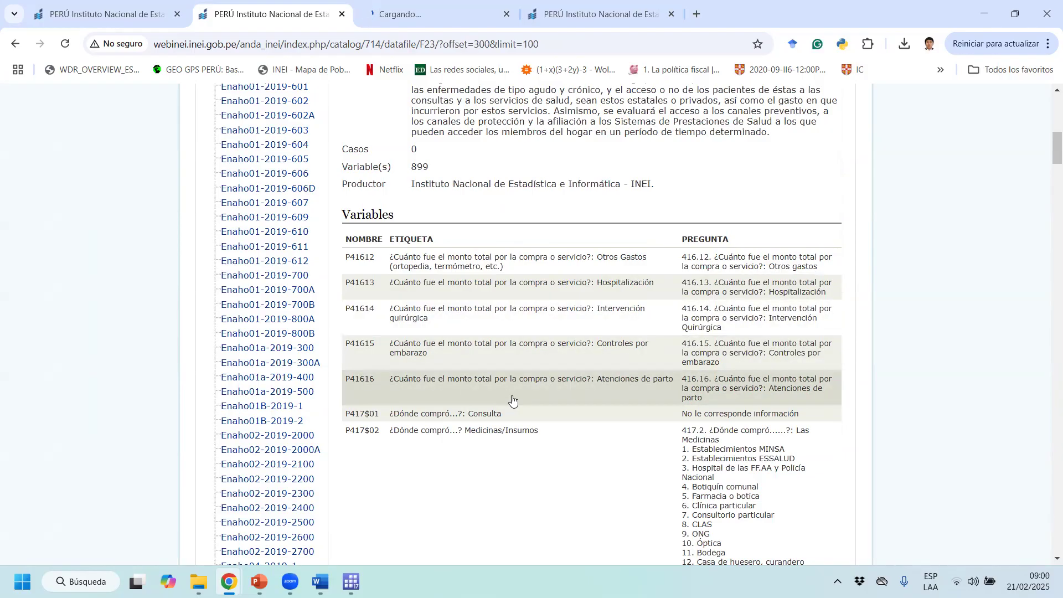
pyautogui.scroll(-1, 430, 375)
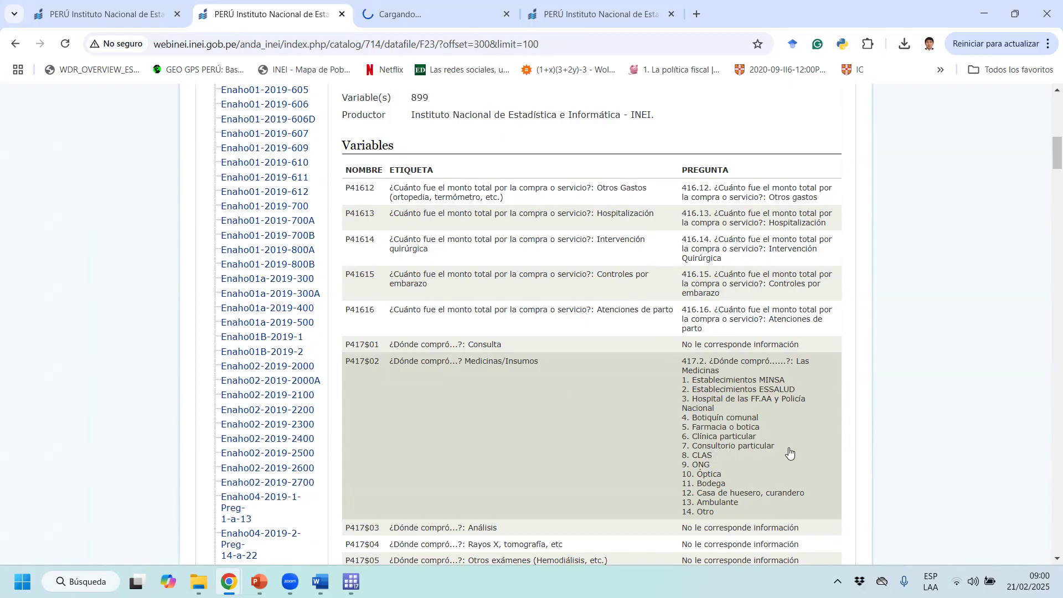
pyautogui.scroll(-1, 830, 482)
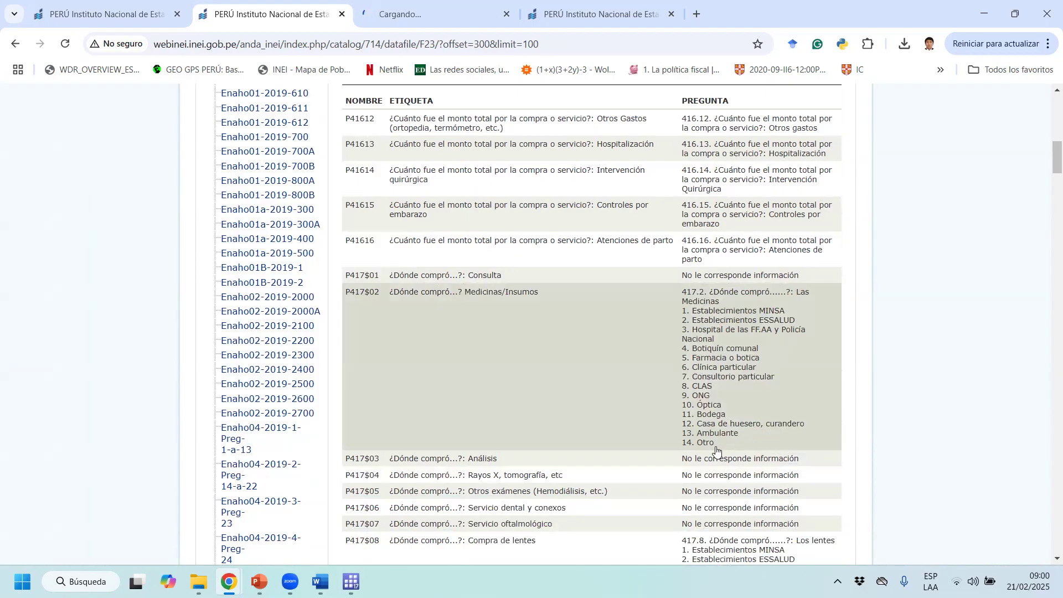
pyautogui.scroll(-1, 562, 434)
# Open the details of variable P417$03 (Análisis) and highlight its category list
pyautogui.click(569, 394)
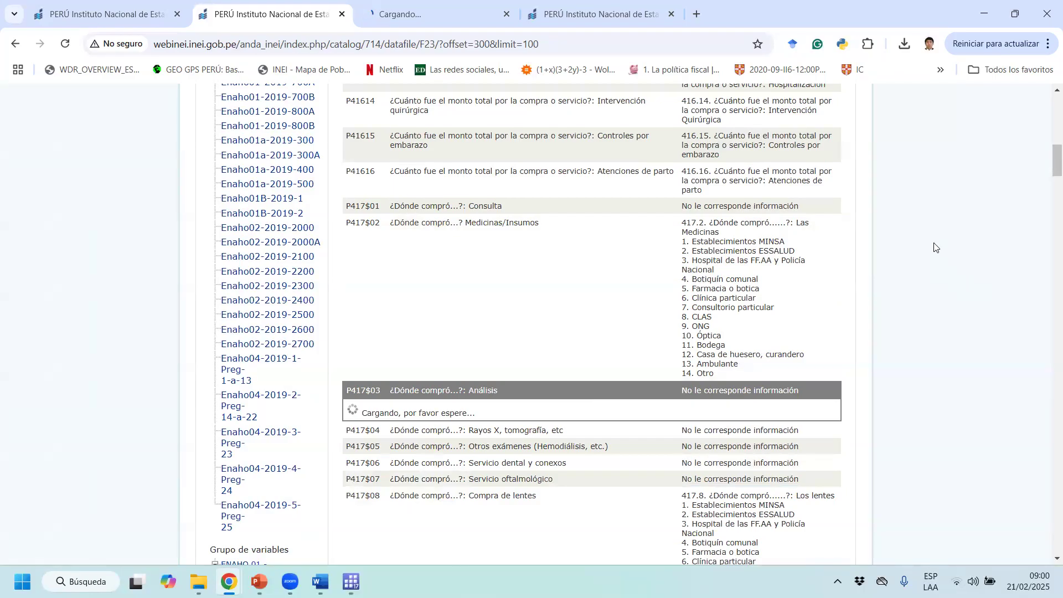
pyautogui.scroll(-7, 930, 272)
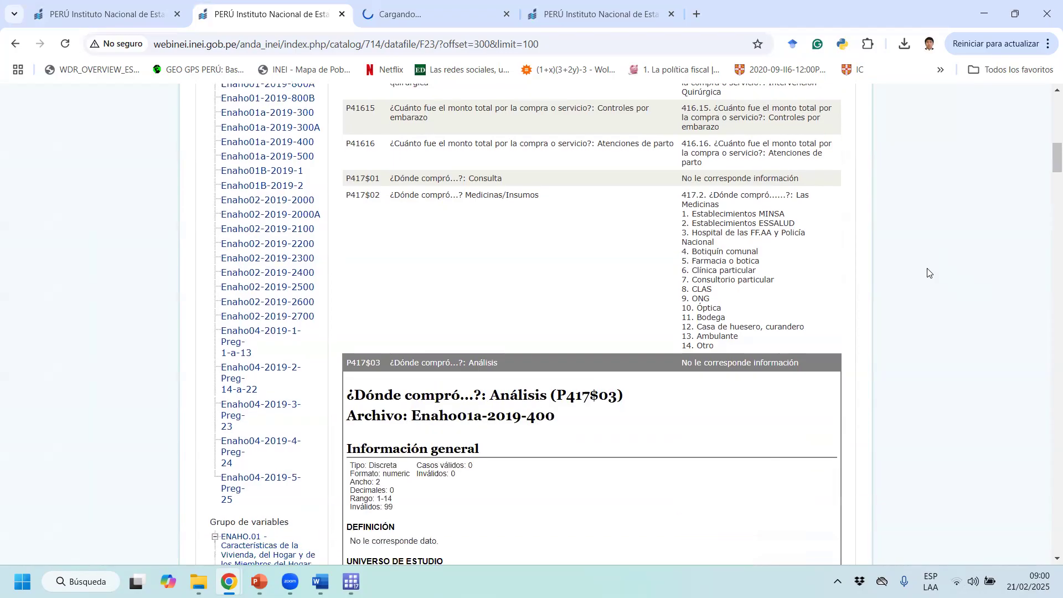
pyautogui.scroll(-1, 709, 369)
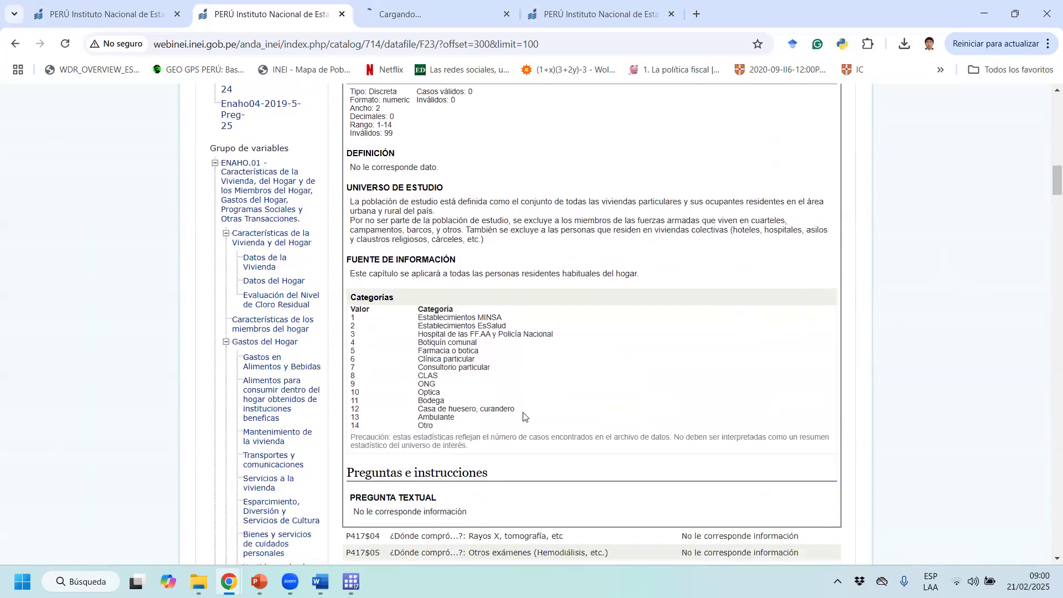
pyautogui.moveTo(516, 427); pyautogui.dragTo(394, 335)
# Examine the rest of the Enaho01a-2019-400 variable list on page 4, from P417$04 down to P418512
pyautogui.scroll(-8, 1049, 339)
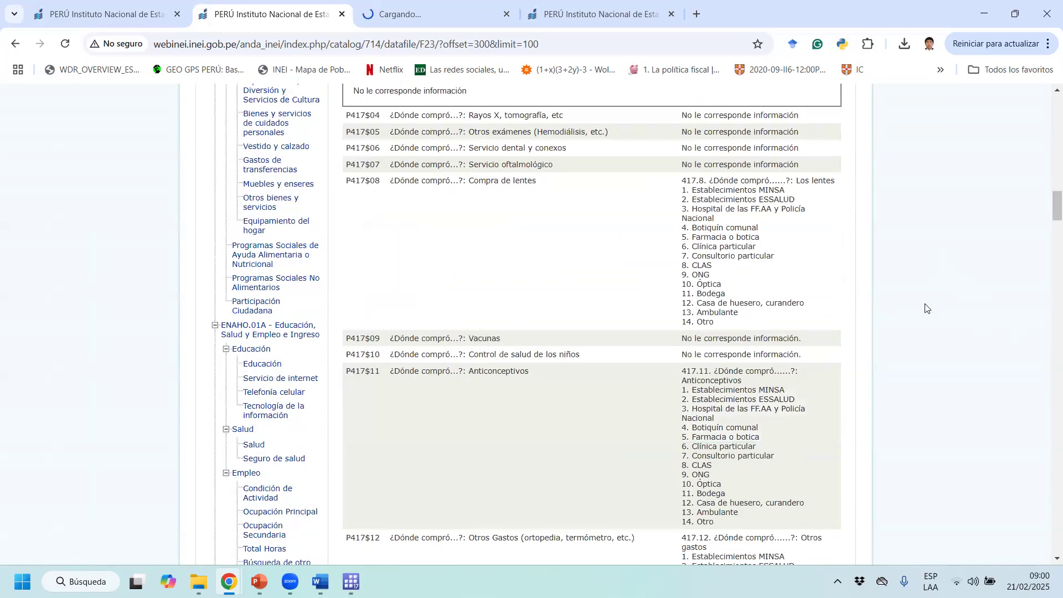
pyautogui.scroll(1, 882, 333)
pyautogui.scroll(-12, 854, 360)
pyautogui.scroll(-20, 852, 361)
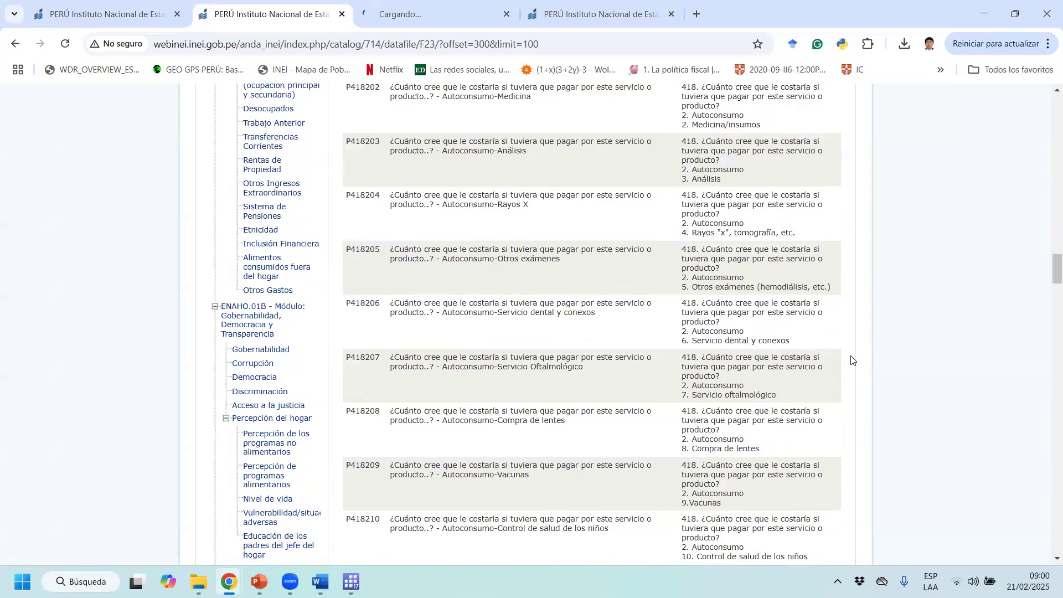
pyautogui.scroll(-15, 851, 360)
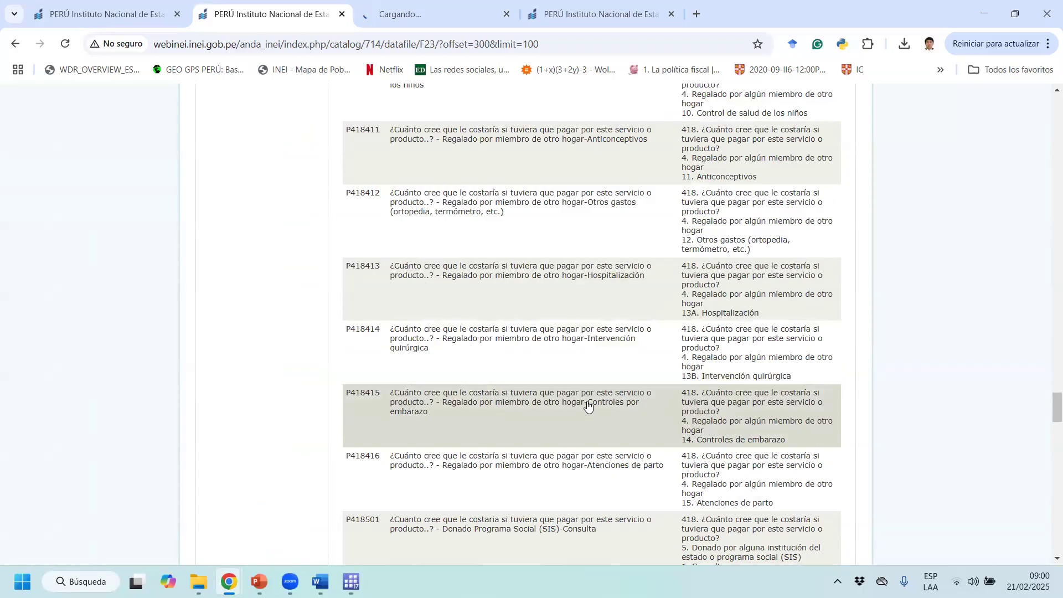
pyautogui.scroll(-3, 560, 408)
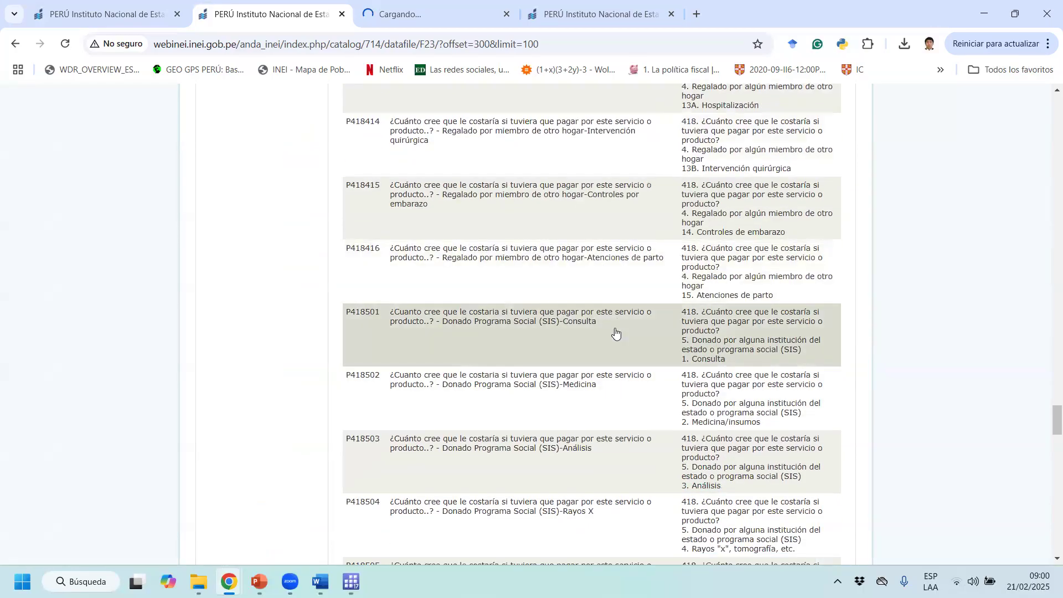
pyautogui.scroll(-3, 617, 380)
pyautogui.scroll(-9, 620, 405)
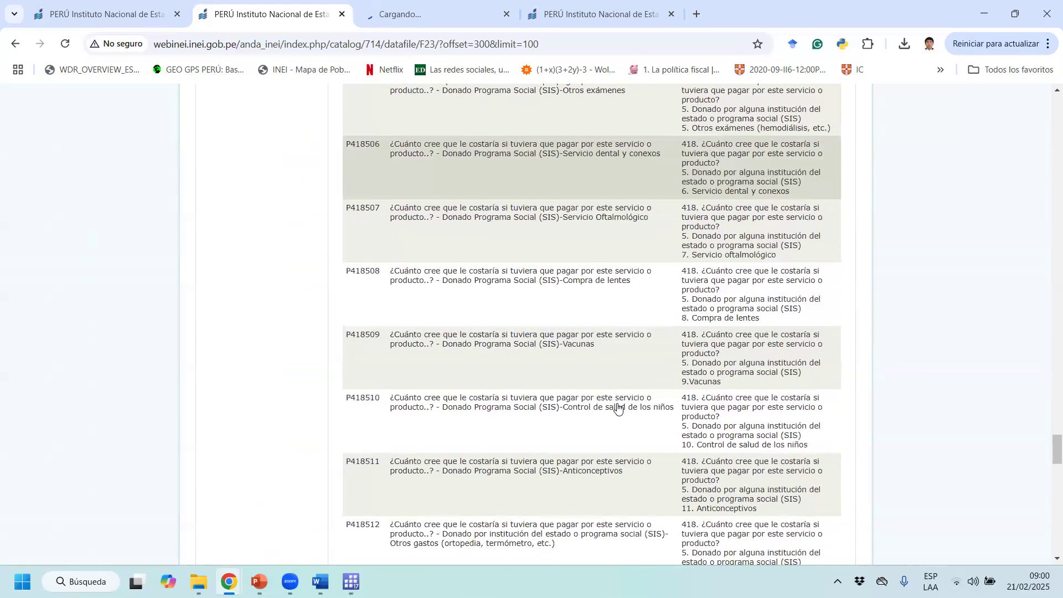
# Switch to the Stata do-file, change the module 500 use line to load "enaho01a-2023-500", and run that line
pyautogui.hotkey('alt', 'Tab')
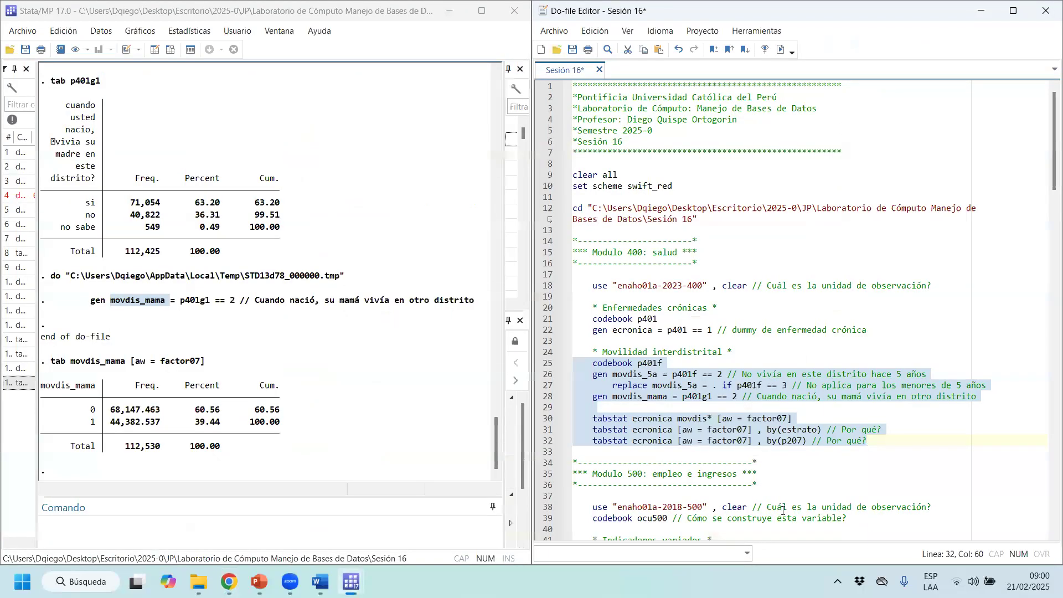
pyautogui.scroll(-6, 776, 458)
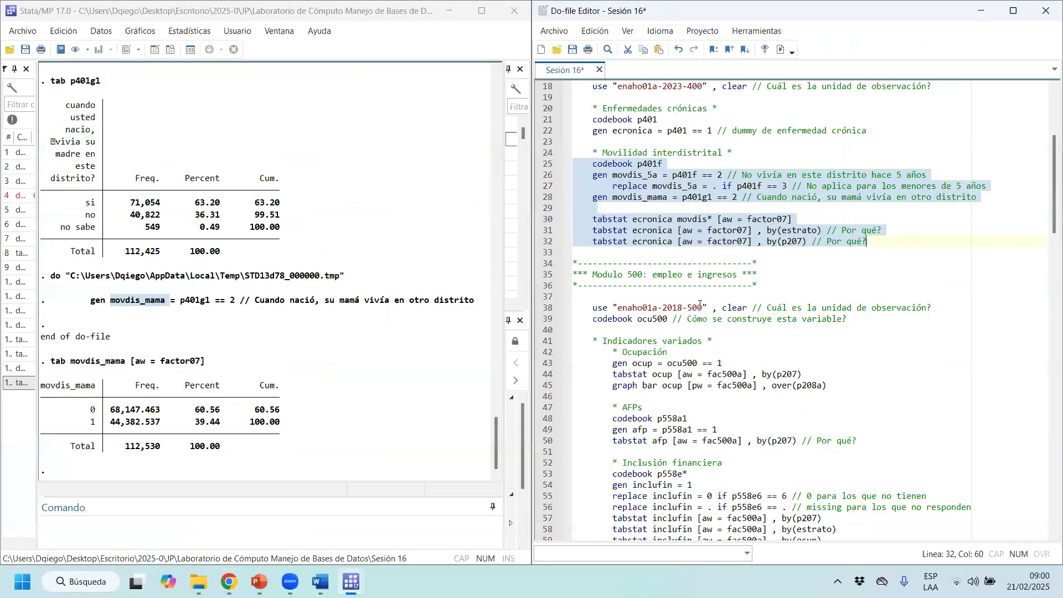
pyautogui.click(655, 305)
pyautogui.hotkey('shift', 'Home')
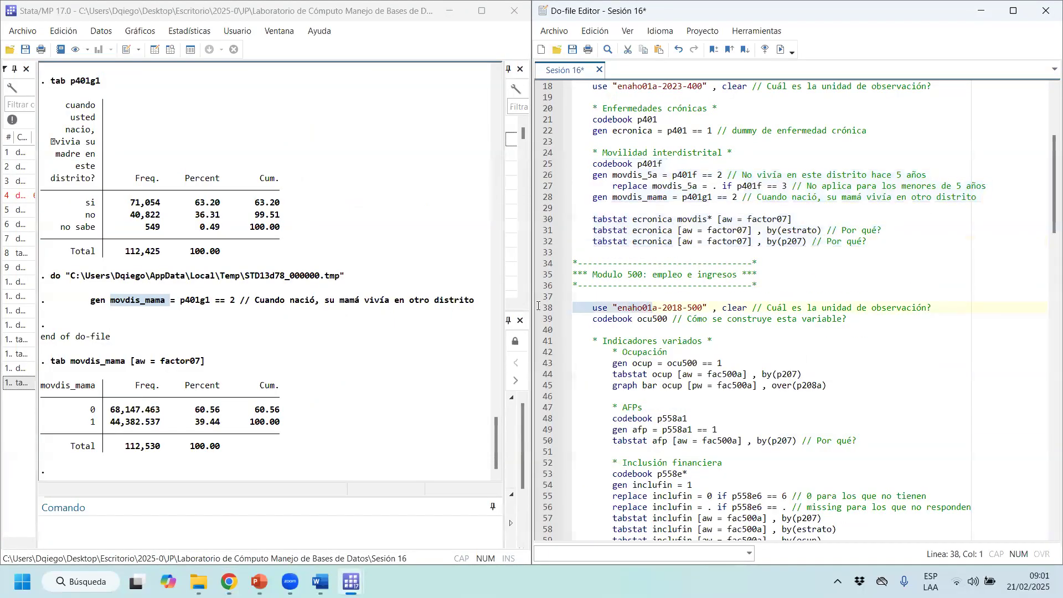
pyautogui.click(681, 308)
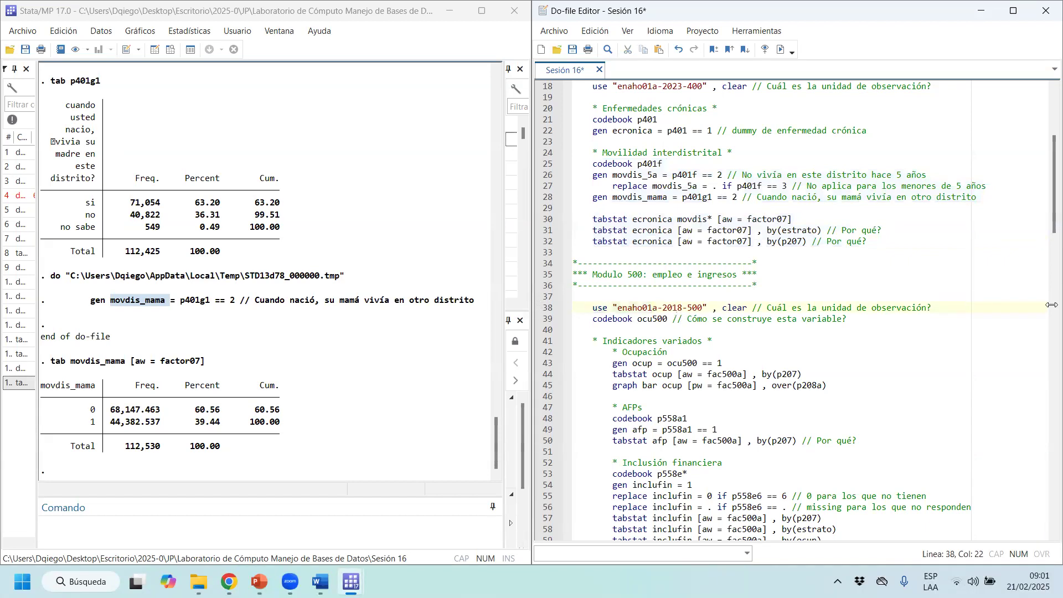
pyautogui.press('BackSpace')
pyautogui.press('BackSpace')
pyautogui.write('23')
pyautogui.click(703, 308)
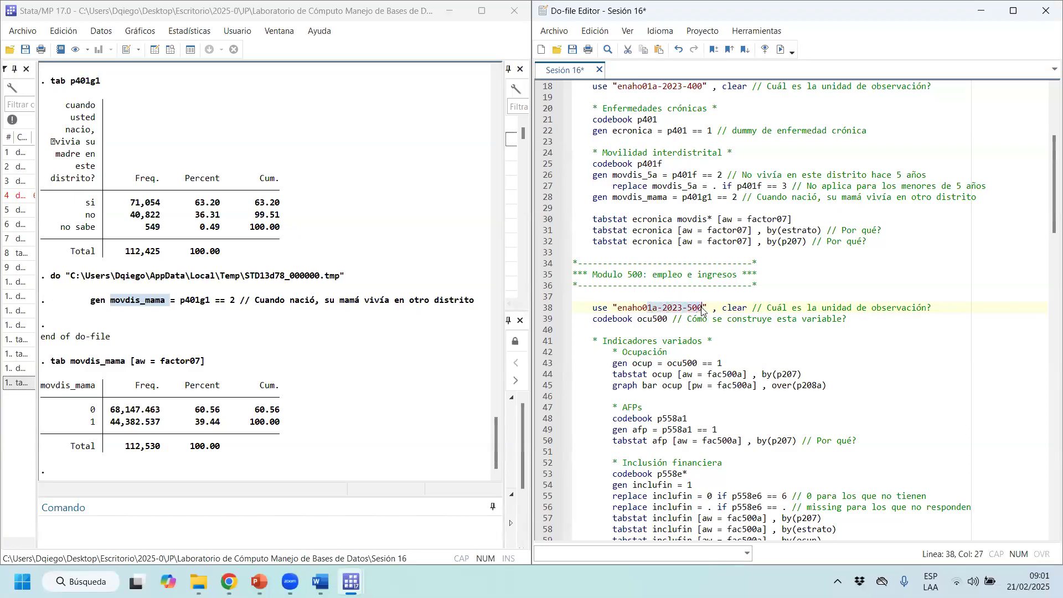
pyautogui.click(781, 50)
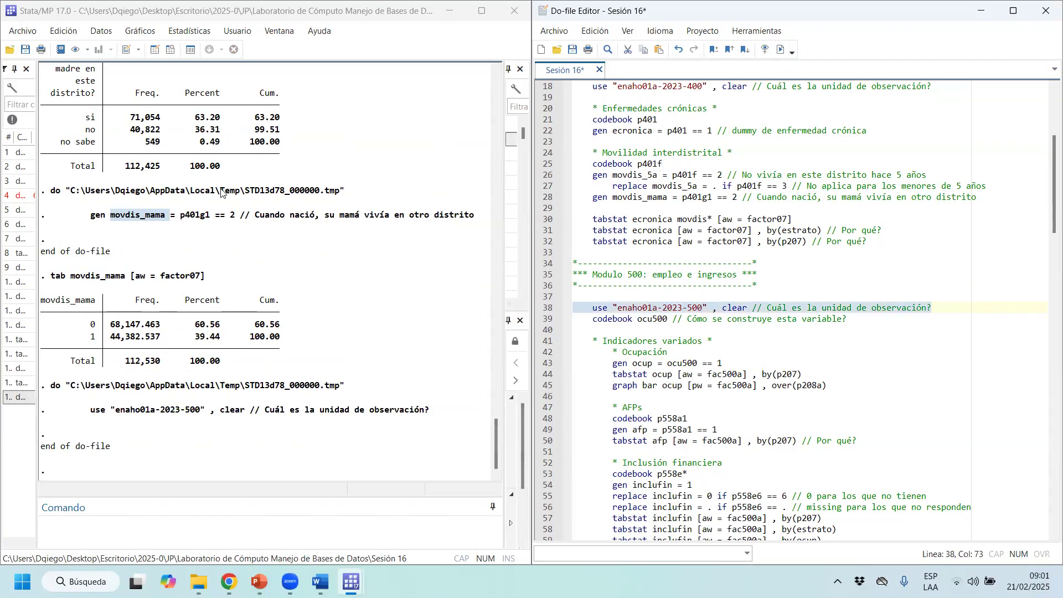
# Browse the loaded module 500 data, highlight the identifier columns conglome, vivienda, hogar and codperso, and leave the data browser
pyautogui.click(170, 49)
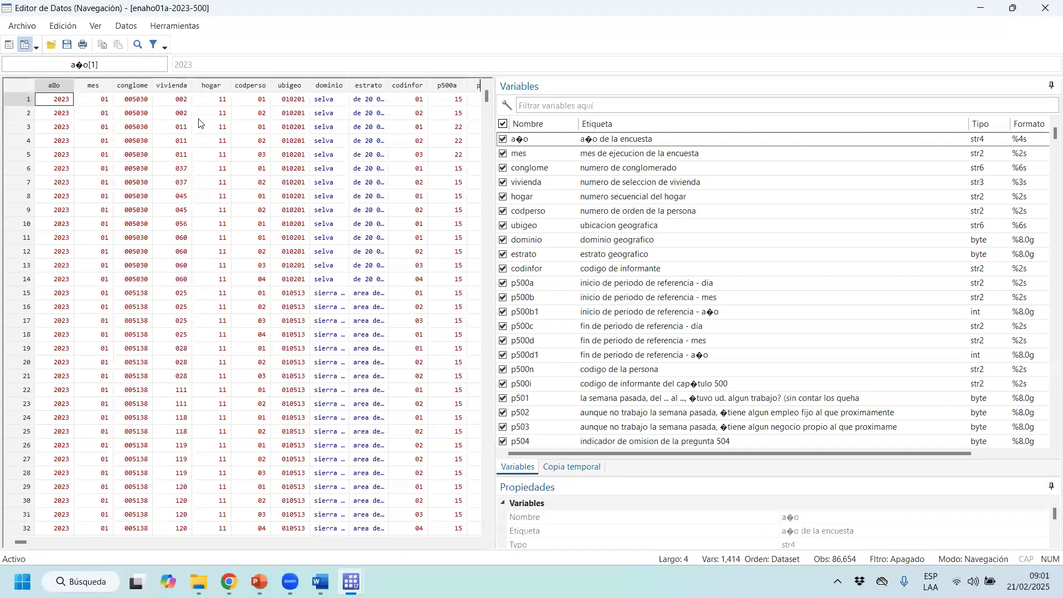
pyautogui.moveTo(263, 88); pyautogui.dragTo(132, 91)
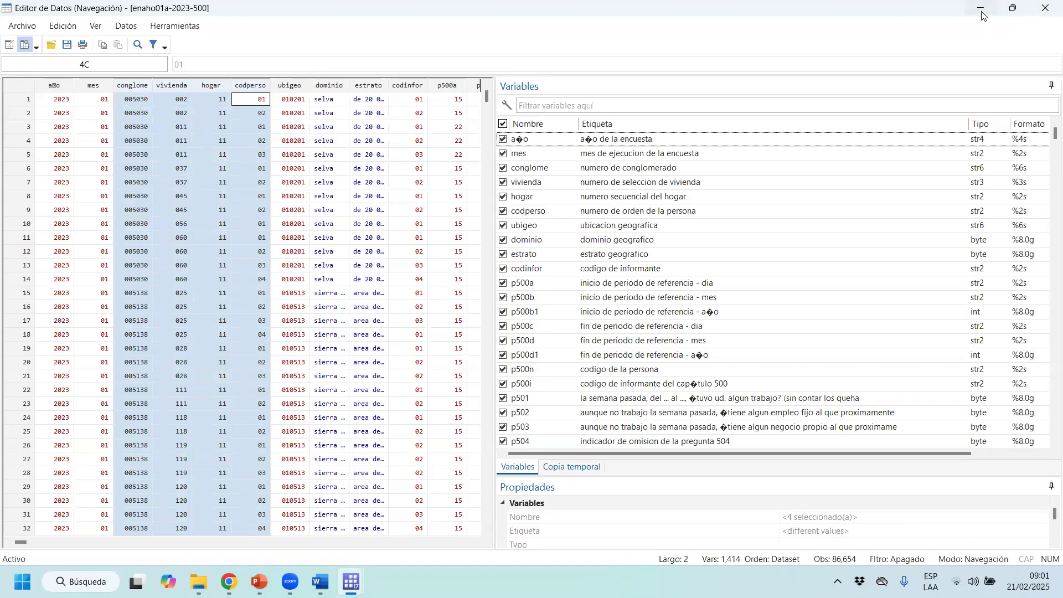
pyautogui.click(1014, 7)
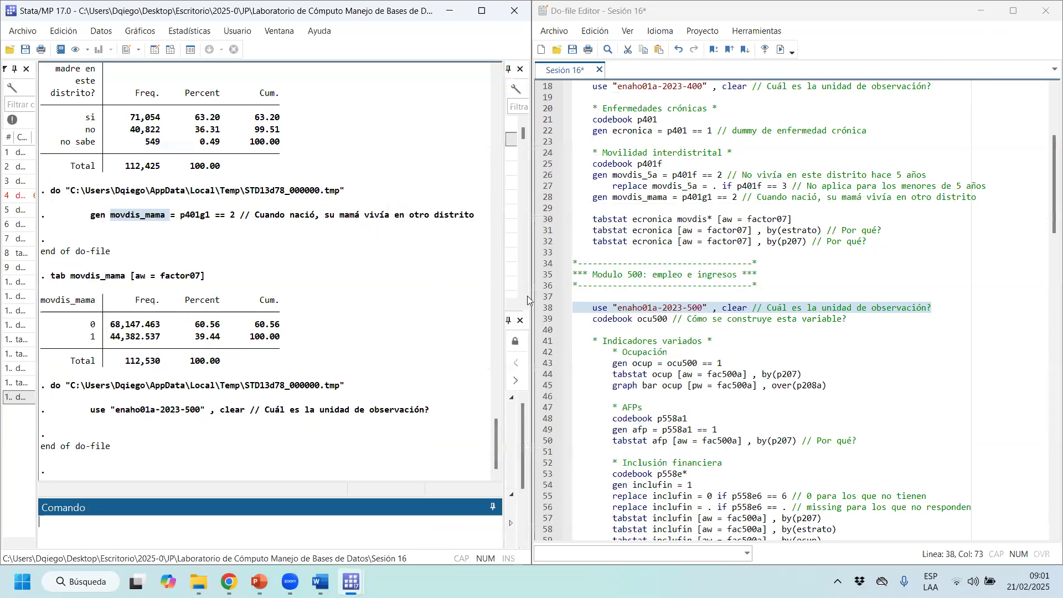
# Run the codebook ocu500 line and highlight the tabulation in its output
pyautogui.moveTo(614, 321); pyautogui.dragTo(574, 322)
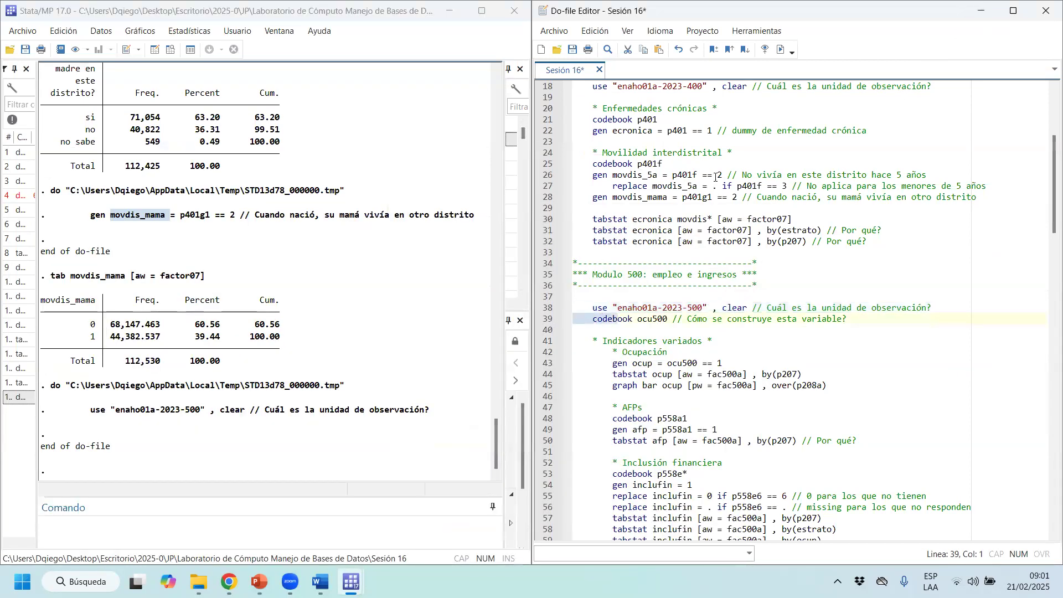
pyautogui.click(779, 52)
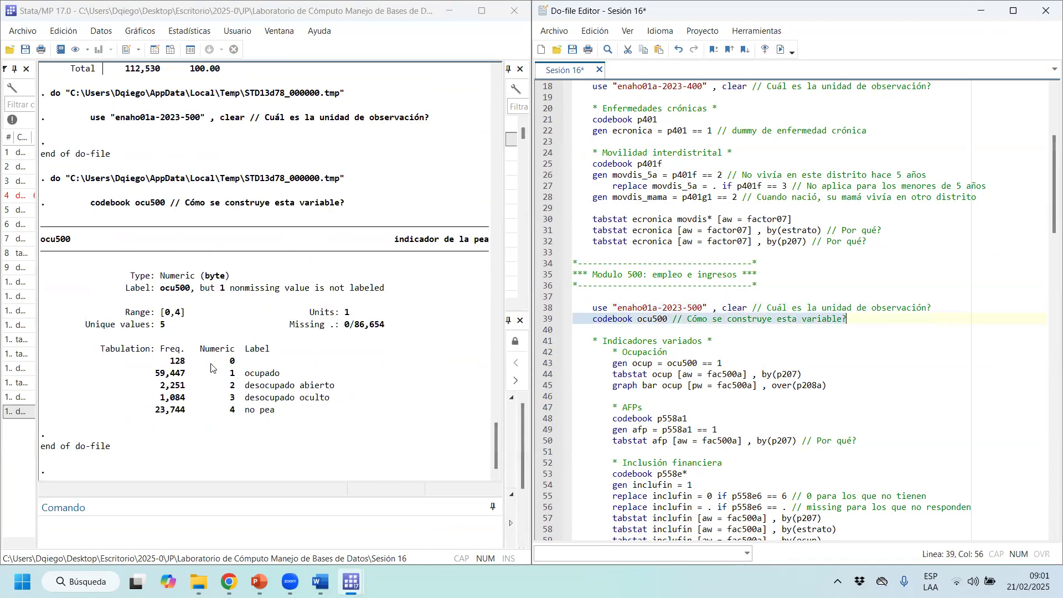
pyautogui.click(120, 417)
pyautogui.moveTo(120, 417); pyautogui.dragTo(35, 344)
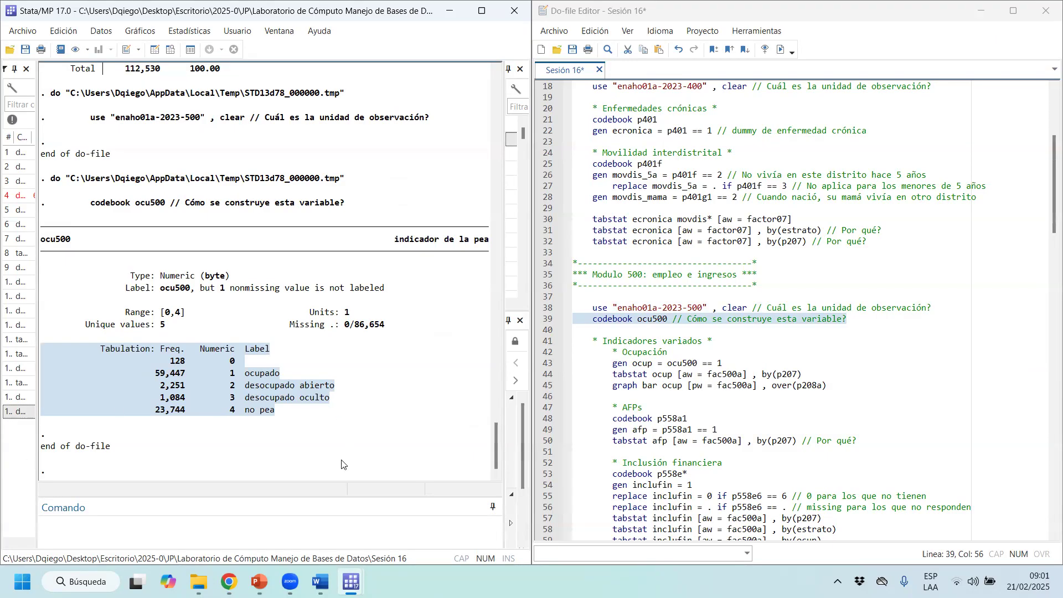
# Go through the ocu500 categories row by row, highlighting ocupado, desocupado abierto, desocupado oculto and no pea
pyautogui.click(228, 375)
pyautogui.moveTo(222, 373); pyautogui.dragTo(344, 386)
pyautogui.click(235, 389)
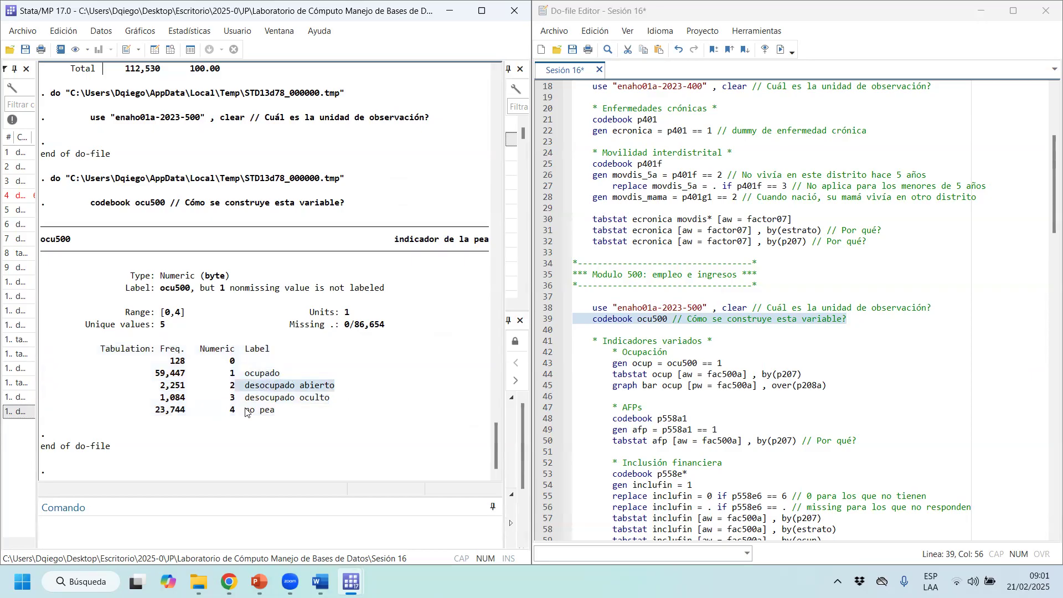
pyautogui.moveTo(245, 400); pyautogui.dragTo(350, 398)
pyautogui.moveTo(237, 413); pyautogui.dragTo(107, 420)
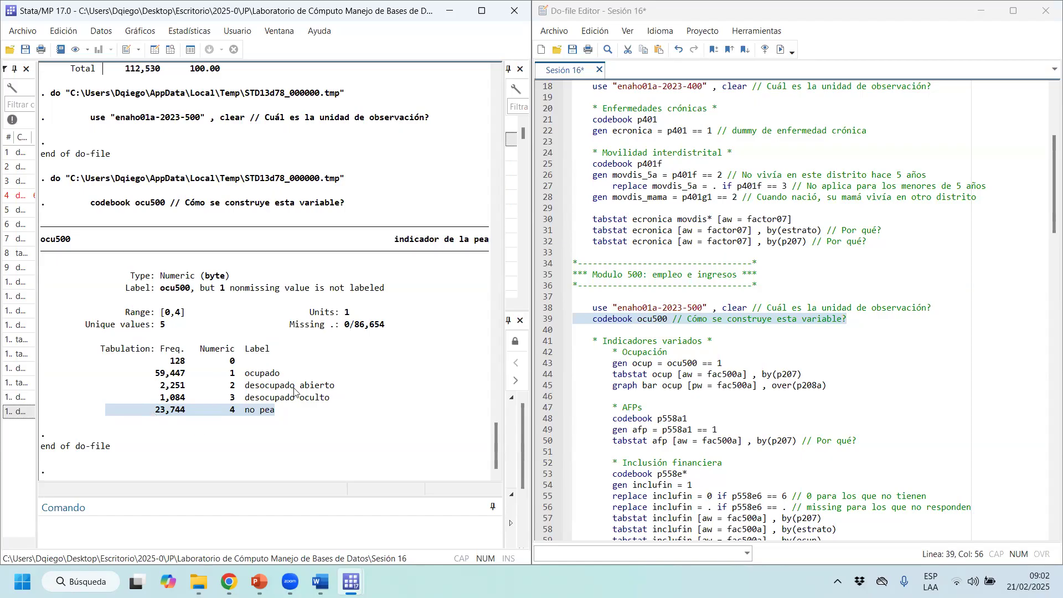
pyautogui.moveTo(300, 375); pyautogui.dragTo(134, 382)
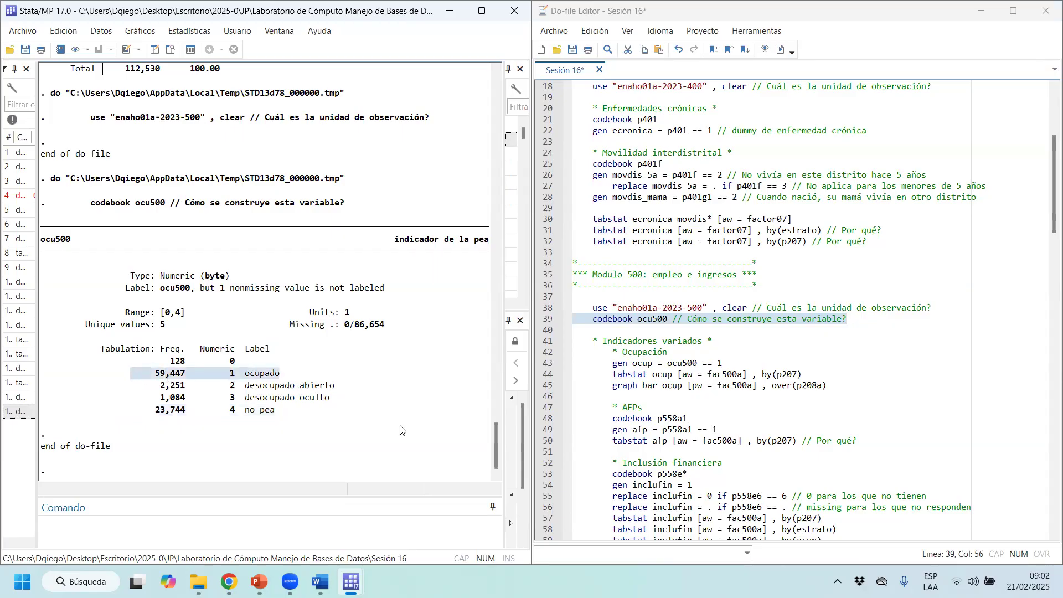
pyautogui.moveTo(353, 398); pyautogui.dragTo(94, 398)
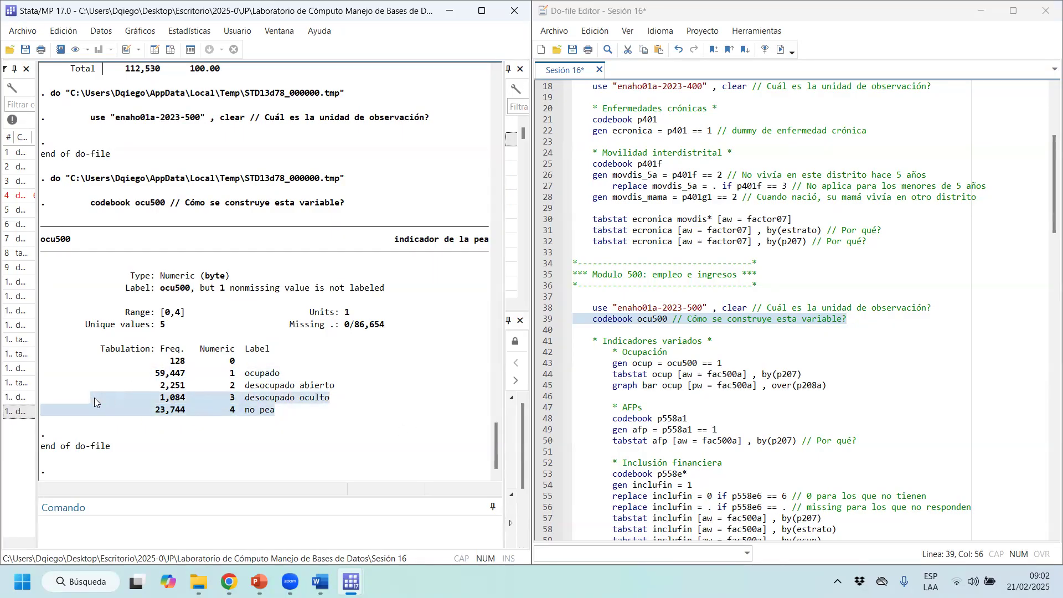
pyautogui.click(316, 400)
pyautogui.moveTo(329, 399); pyautogui.dragTo(40, 388)
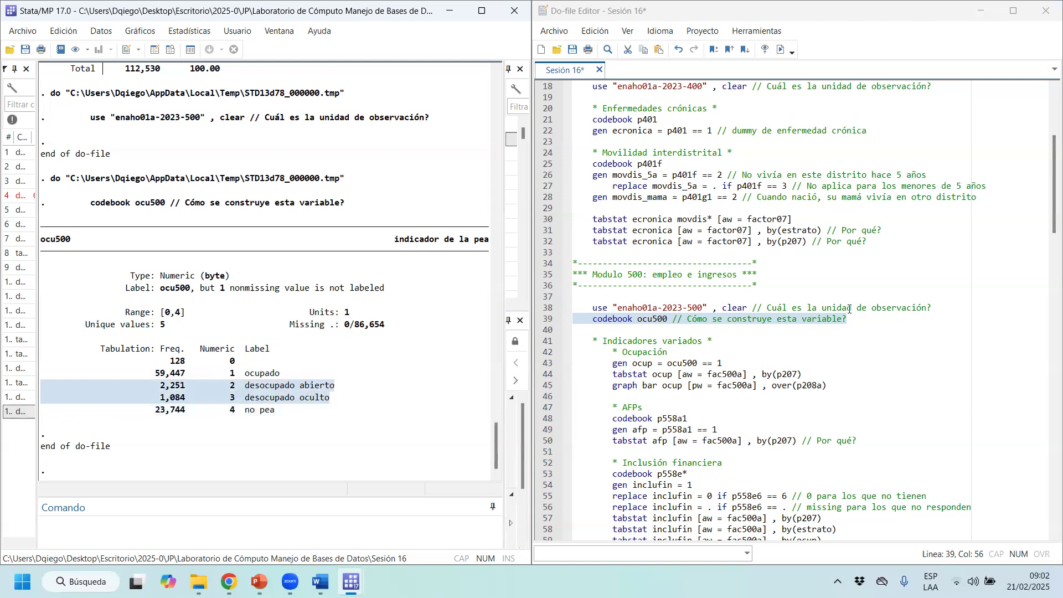
# Highlight the desocupado abierto and desocupado oculto rows separately, followed by all category rows of the ocu500 tabulation
pyautogui.click(384, 411)
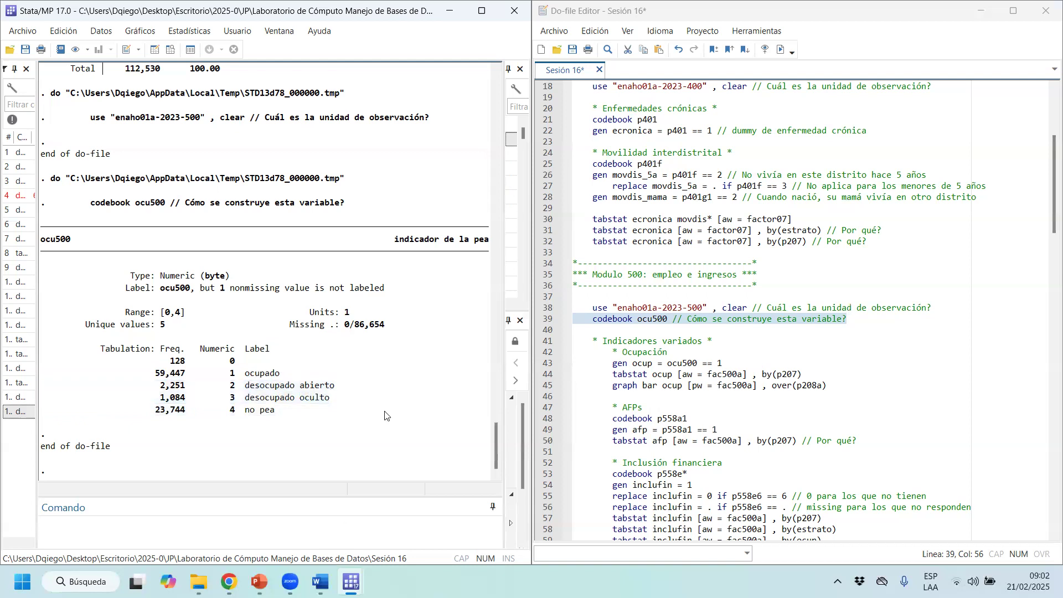
pyautogui.moveTo(335, 387); pyautogui.dragTo(45, 391)
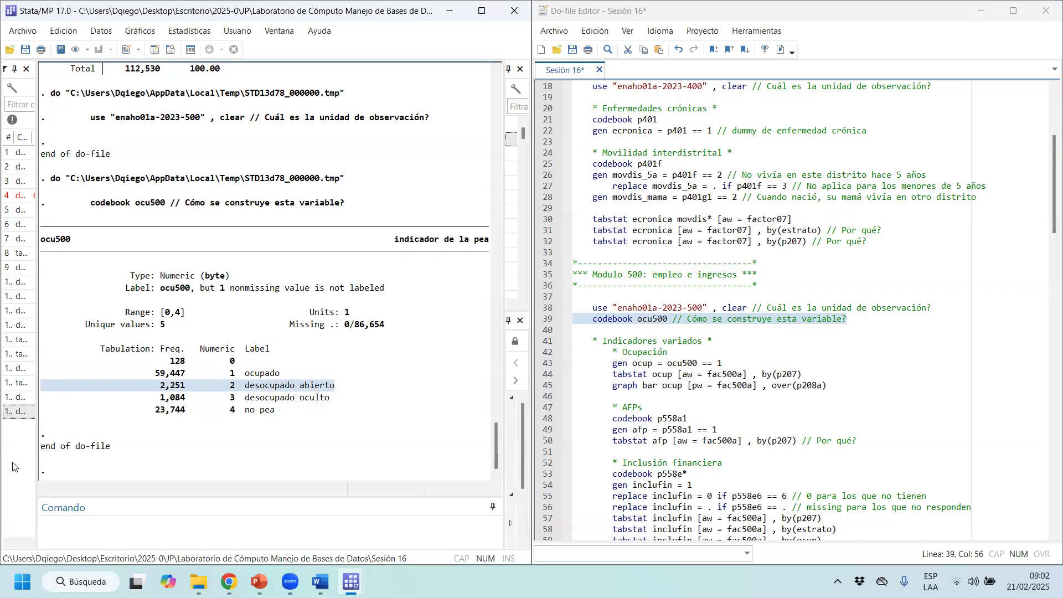
pyautogui.click(335, 407)
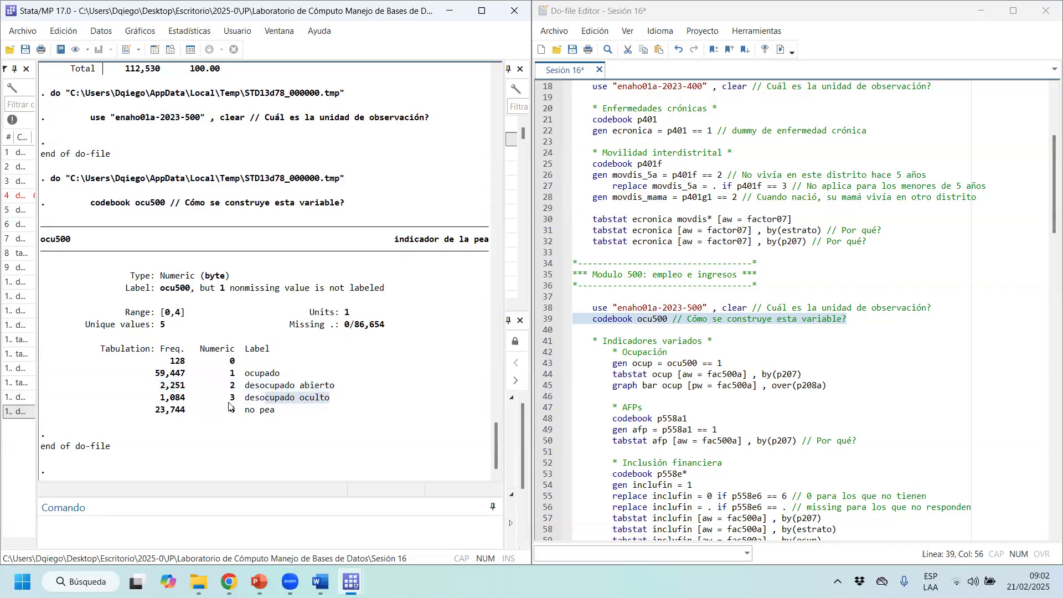
pyautogui.moveTo(330, 398); pyautogui.dragTo(2, 397)
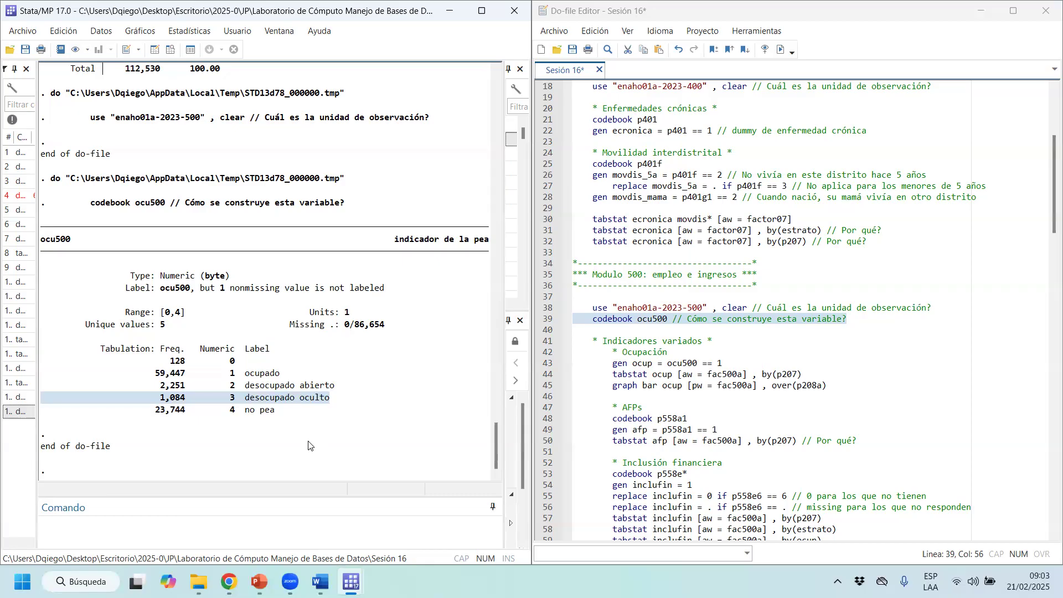
pyautogui.moveTo(280, 416); pyautogui.dragTo(45, 363)
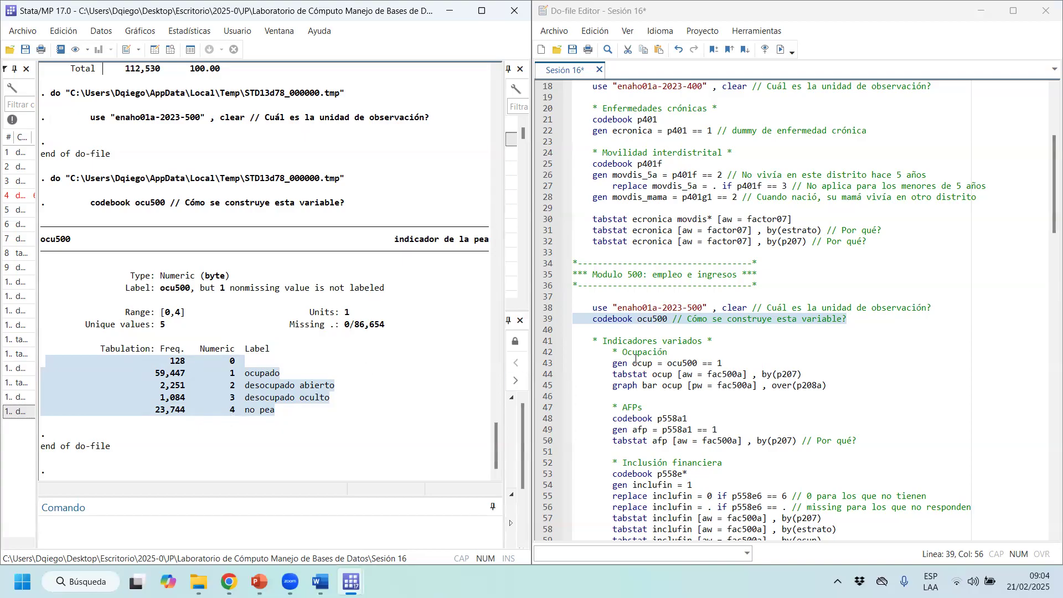
# Run the line that generates the occupation dummy, gen ocup = ocu500 == 1
pyautogui.click(676, 363)
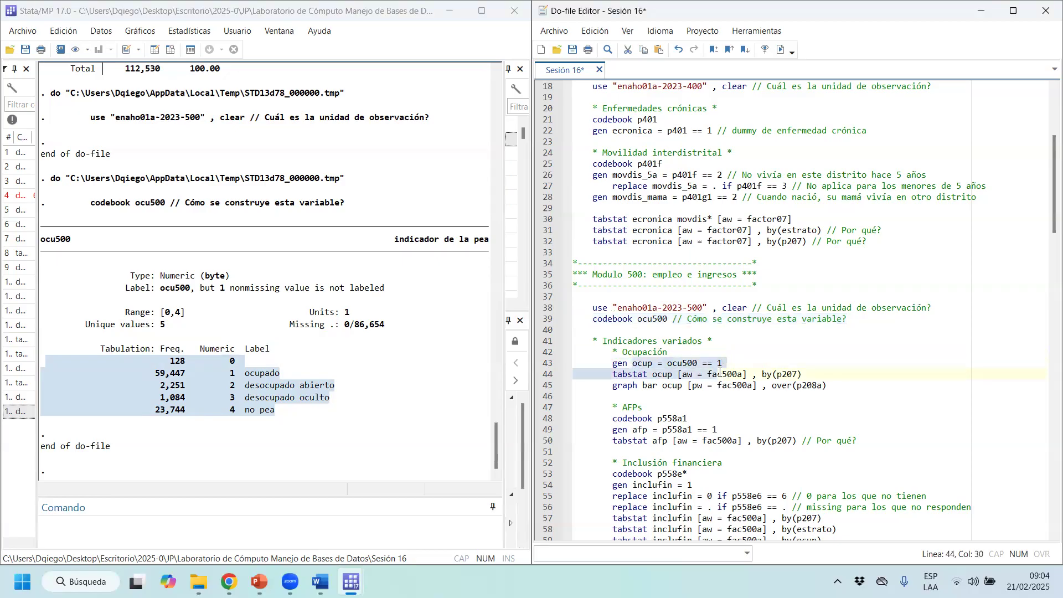
pyautogui.keyDown('shift'); pyautogui.click(706, 359); pyautogui.keyUp('shift')
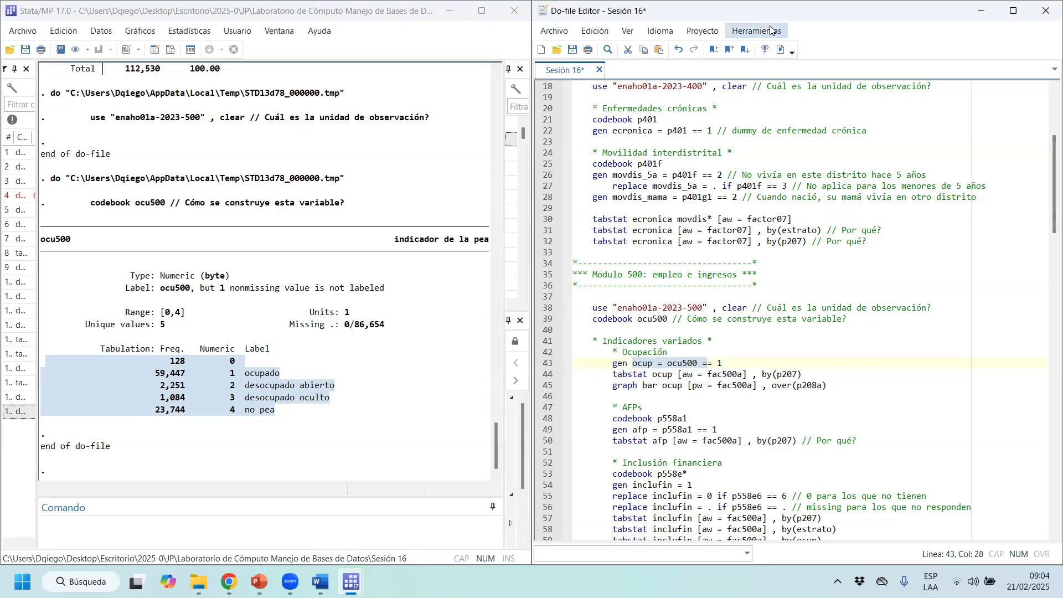
pyautogui.click(775, 49)
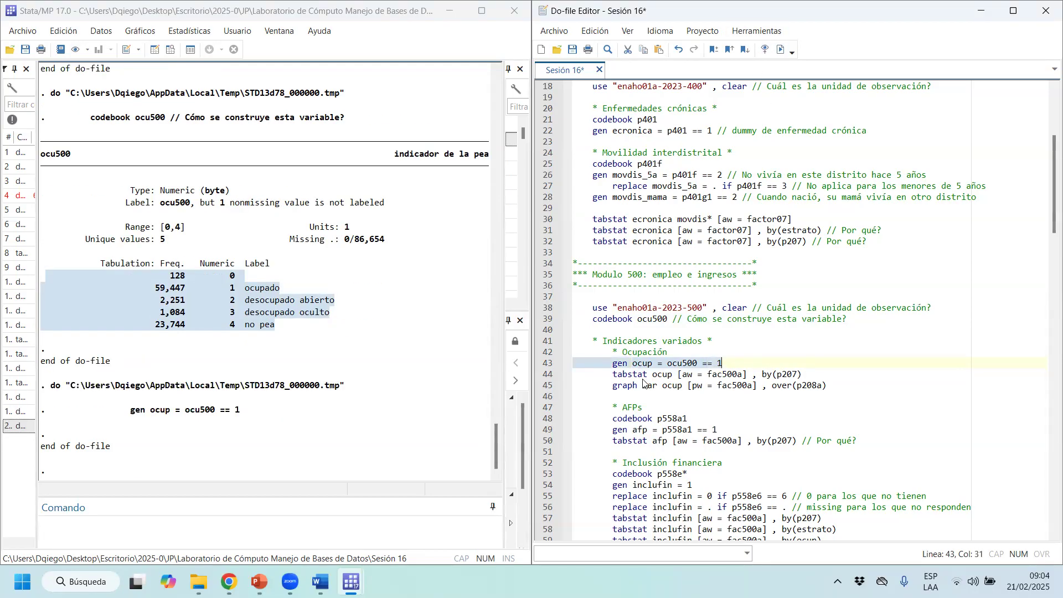
# Run tabstat ocup [aw = fac500a] , by(p207) and highlight the hombre and mujer means in the output
pyautogui.moveTo(651, 375); pyautogui.dragTo(717, 375)
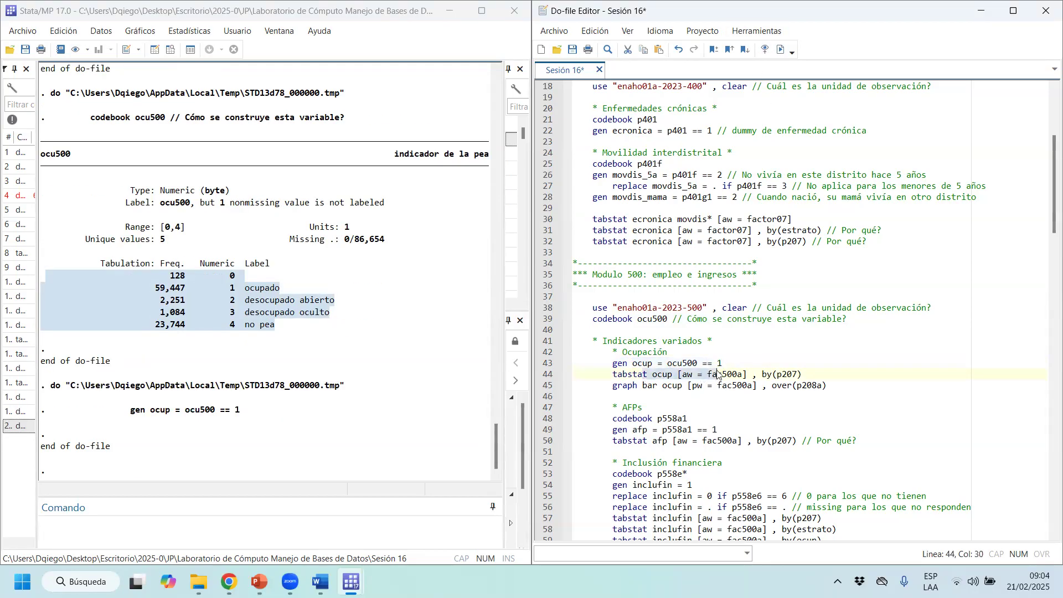
pyautogui.click(775, 50)
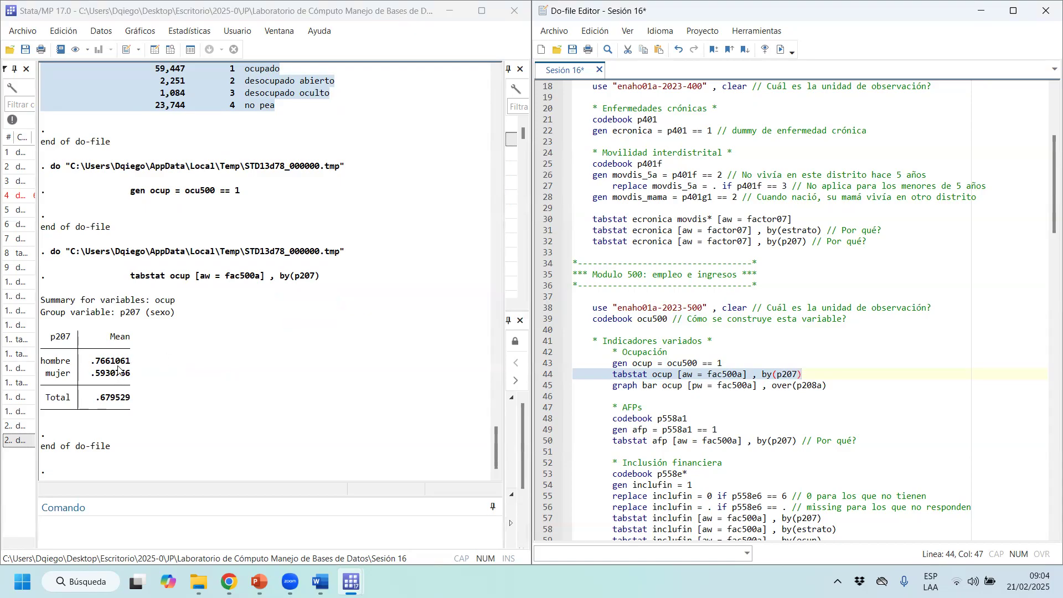
pyautogui.moveTo(129, 370); pyautogui.dragTo(79, 339)
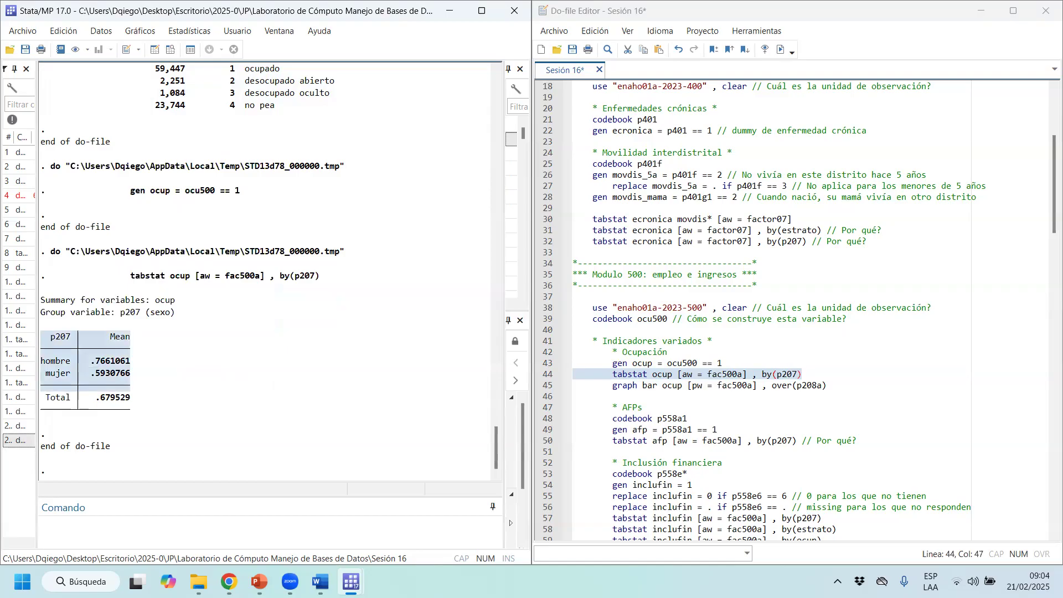
pyautogui.moveTo(144, 378); pyautogui.dragTo(12, 354)
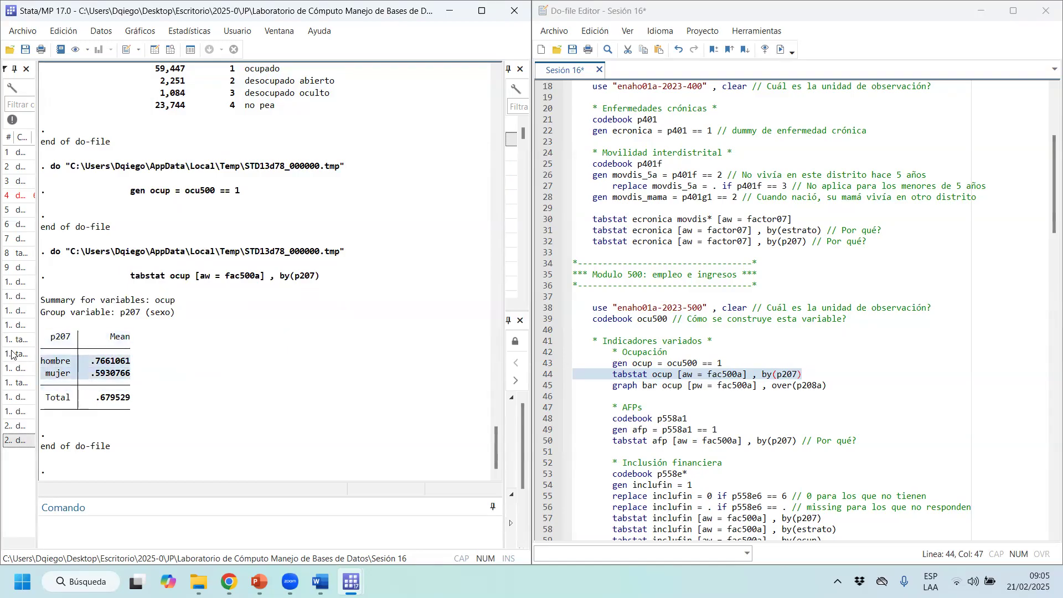
pyautogui.click(166, 378)
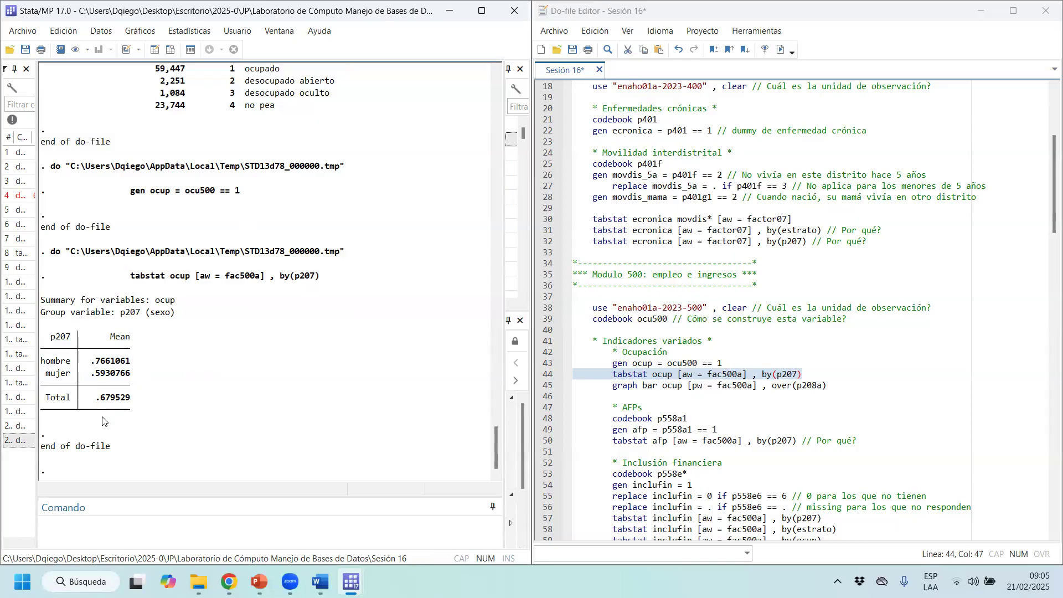
# Highlight the hombre and mujer means in the output, and run graph bar ocup [pw = fac500a] , over(p208a)
pyautogui.moveTo(133, 381); pyautogui.dragTo(39, 351)
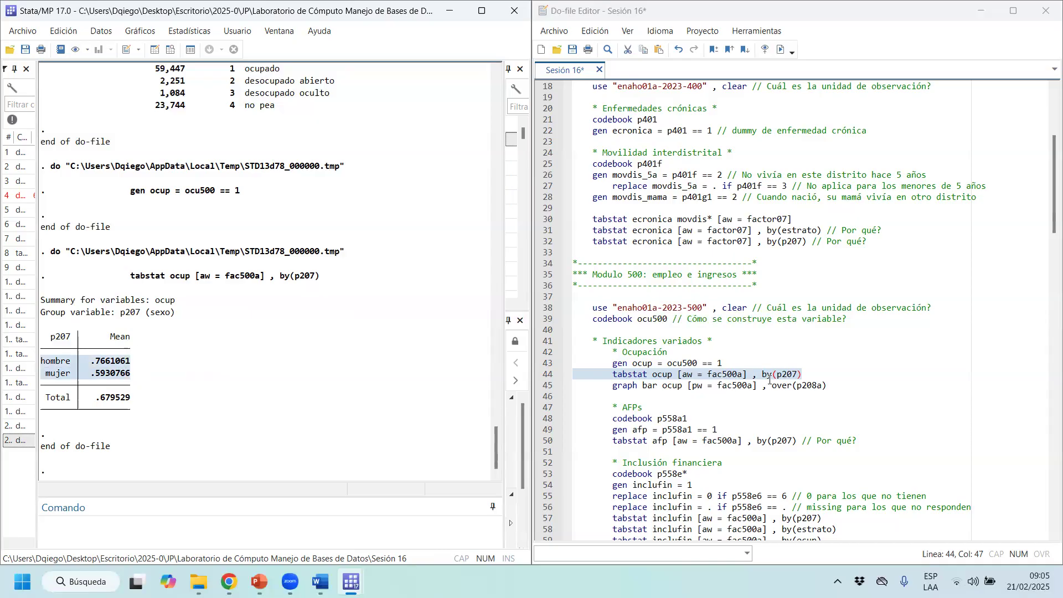
pyautogui.moveTo(758, 386); pyautogui.dragTo(689, 386)
pyautogui.click(781, 49)
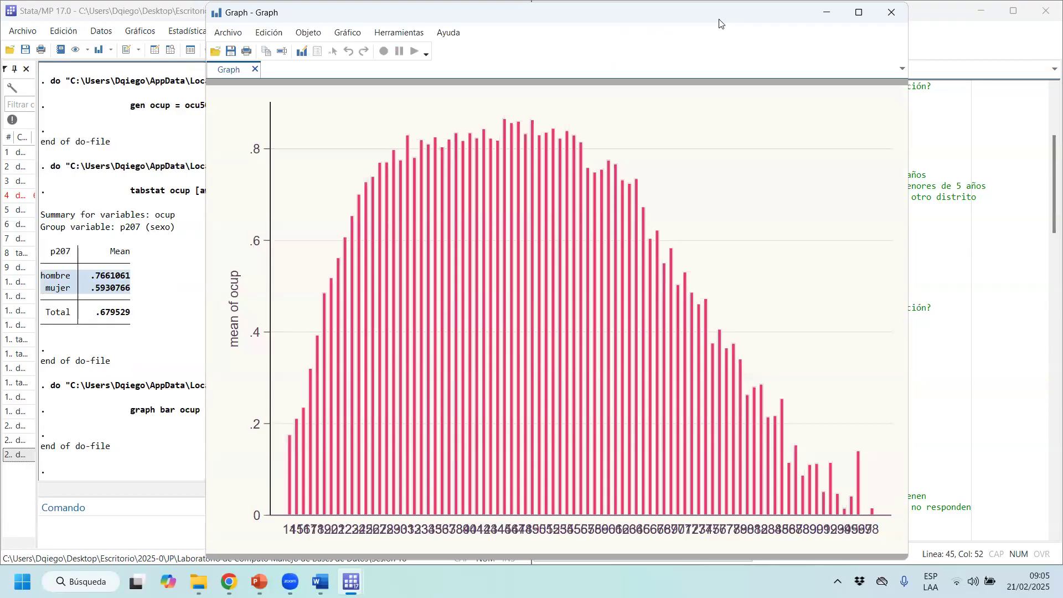
# Maximize the bar graph of mean ocup over p208a to examine it, and close the graph
pyautogui.moveTo(719, 20); pyautogui.dragTo(612, 138)
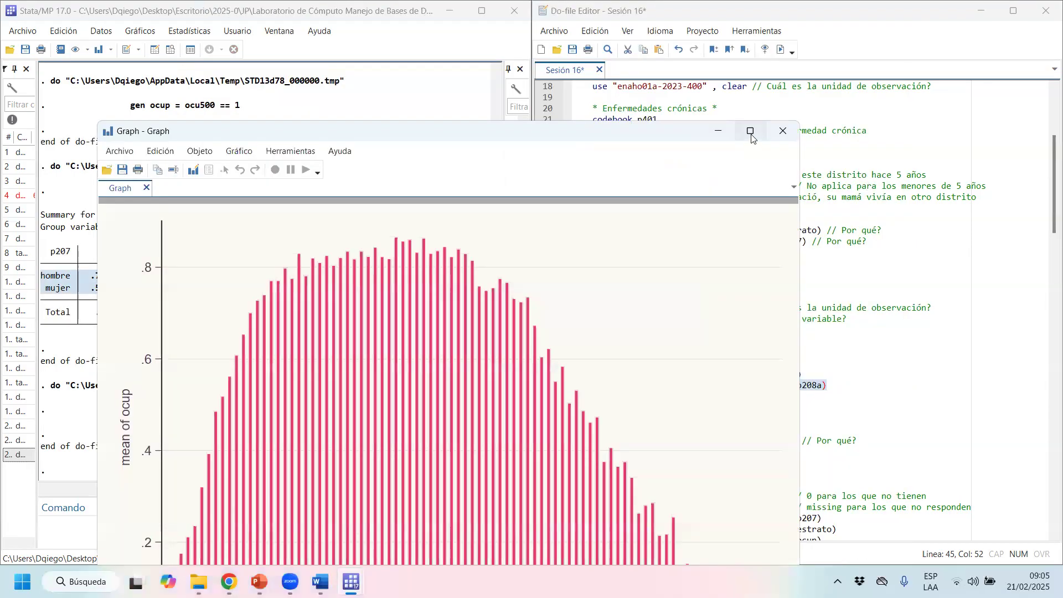
pyautogui.click(752, 132)
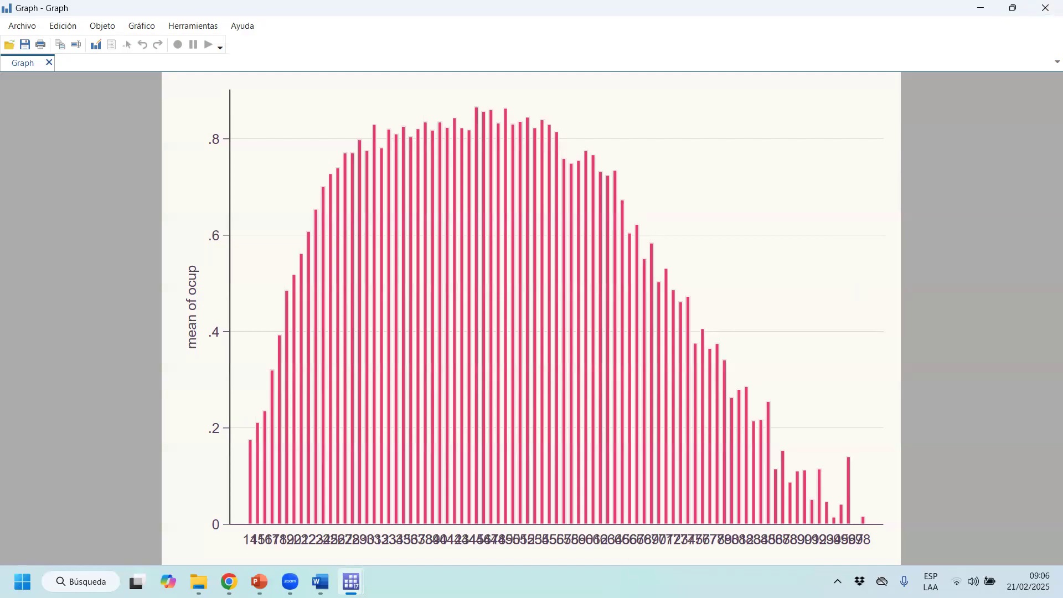
pyautogui.click(229, 582)
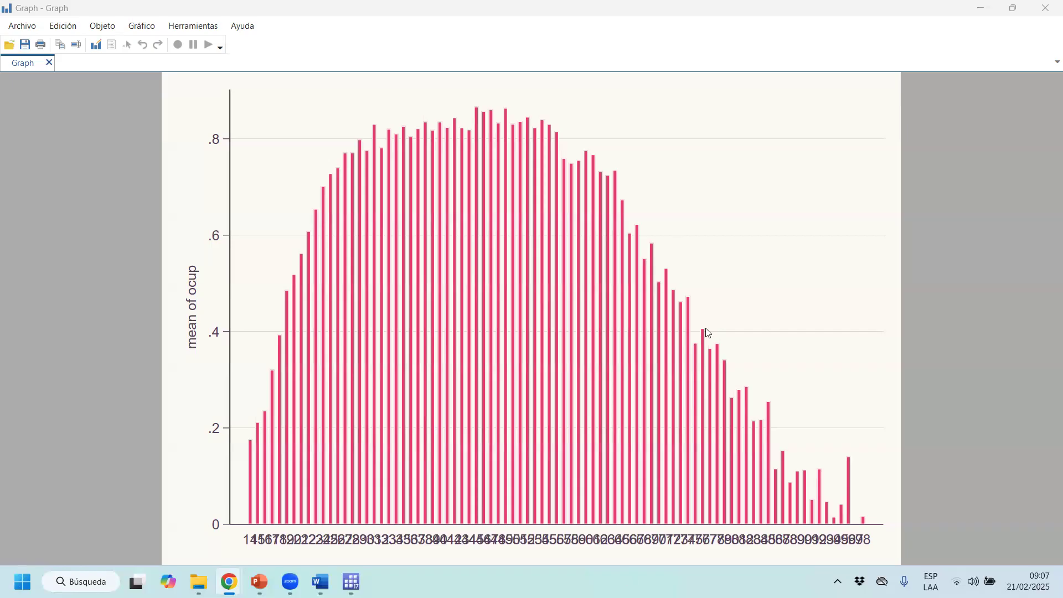
pyautogui.click(1047, 7)
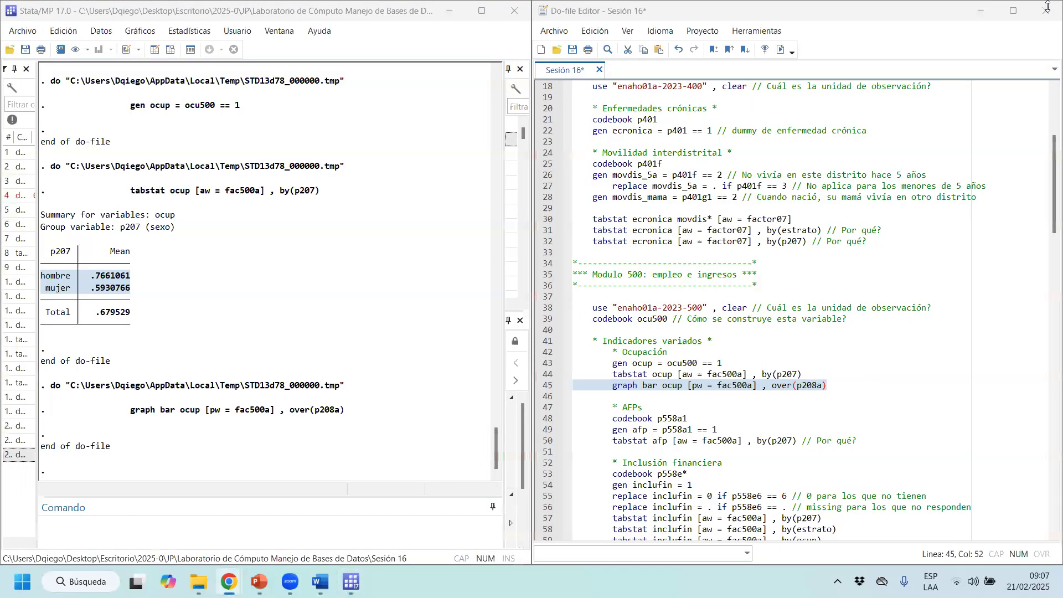
# Run the AFPs block: codebook p558a1, gen afp = p558a1 == 1 and tabstat afp [aw = fac500a] , by(p207)
pyautogui.click(639, 407)
pyautogui.write('s')
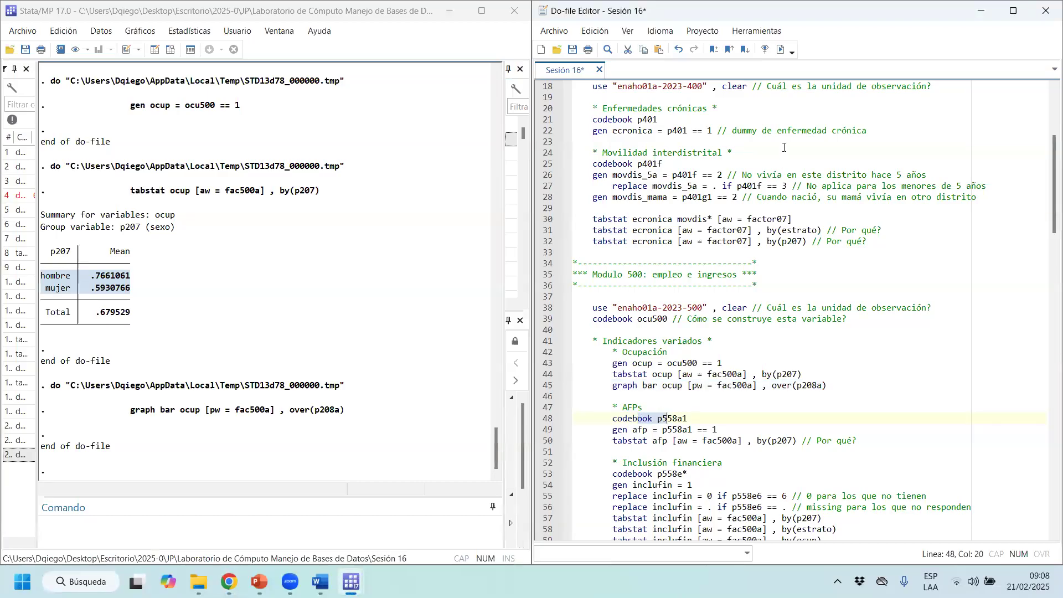
pyautogui.click(781, 50)
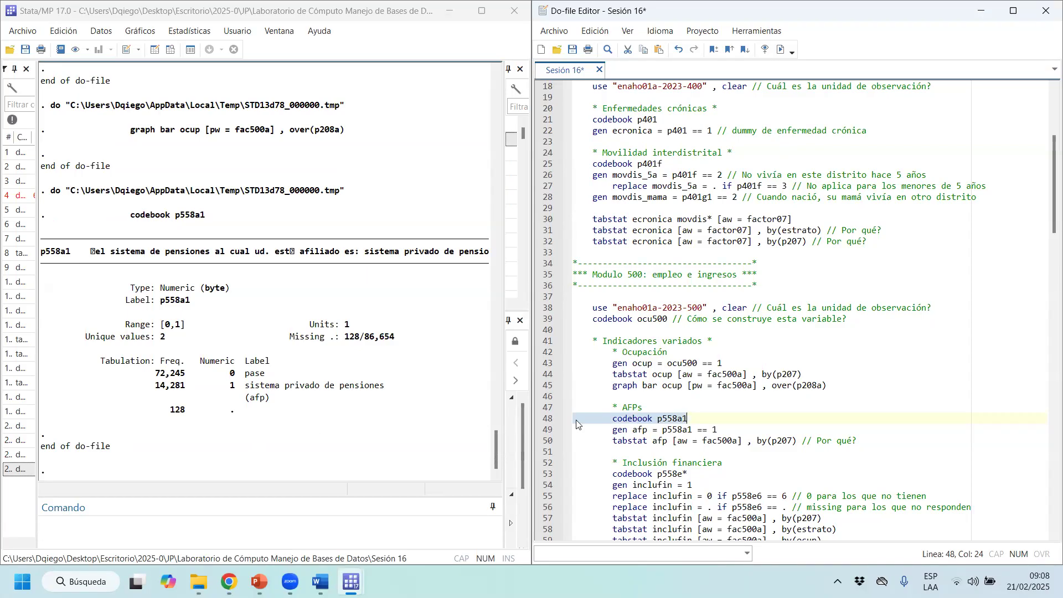
pyautogui.moveTo(633, 430); pyautogui.dragTo(703, 442)
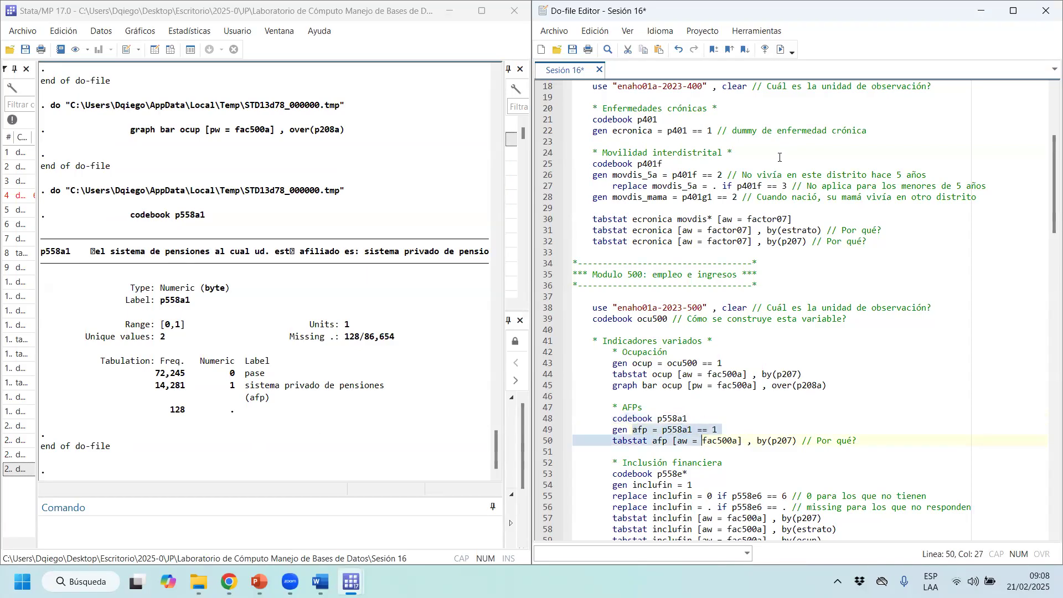
pyautogui.click(781, 50)
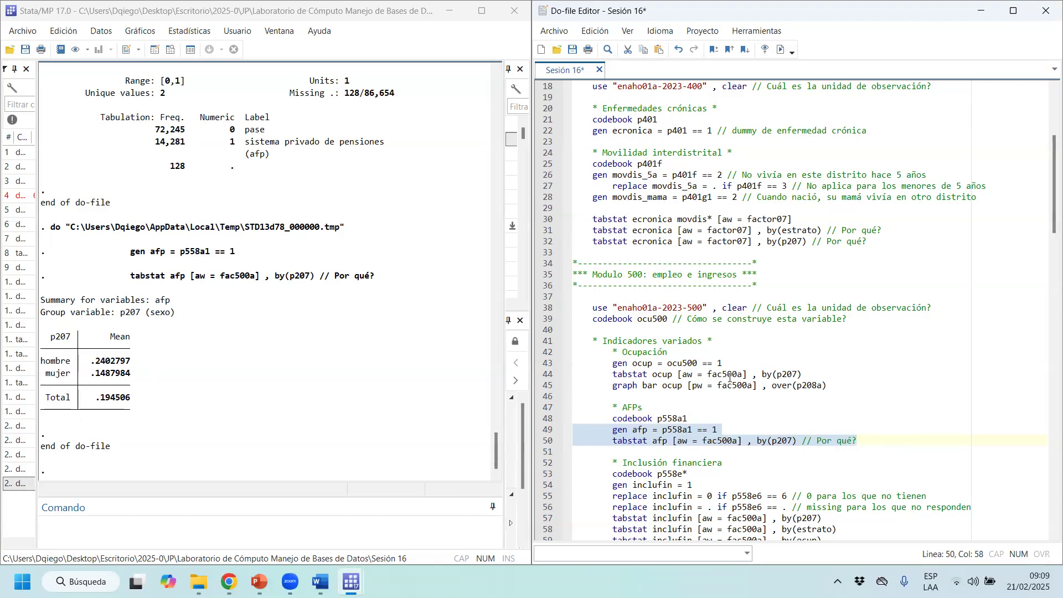
# Run codebook p558e* from the Inclusión financiera section
pyautogui.scroll(-7, 730, 377)
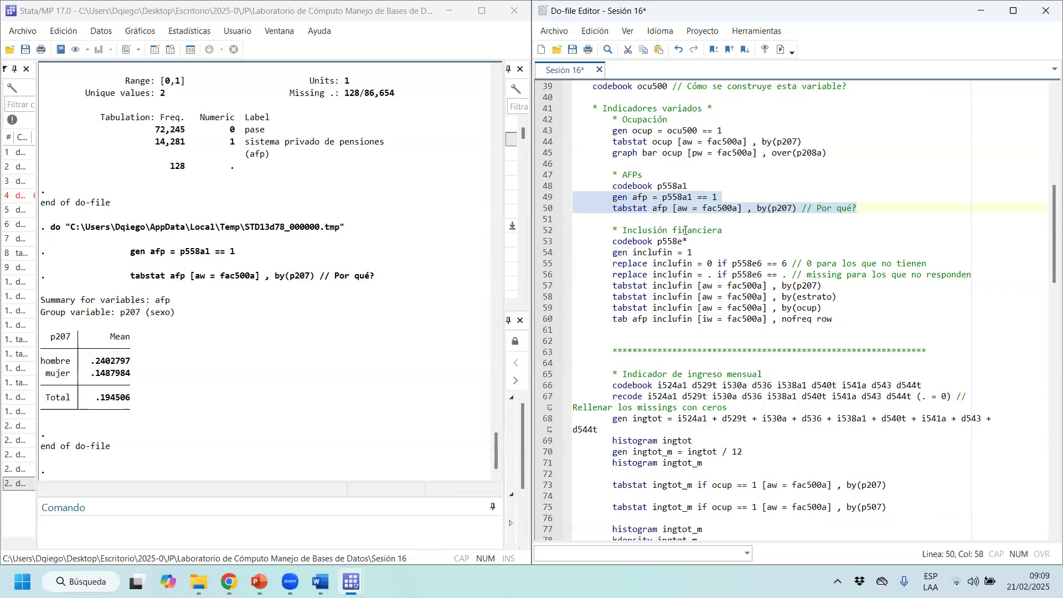
pyautogui.moveTo(658, 241); pyautogui.dragTo(697, 238)
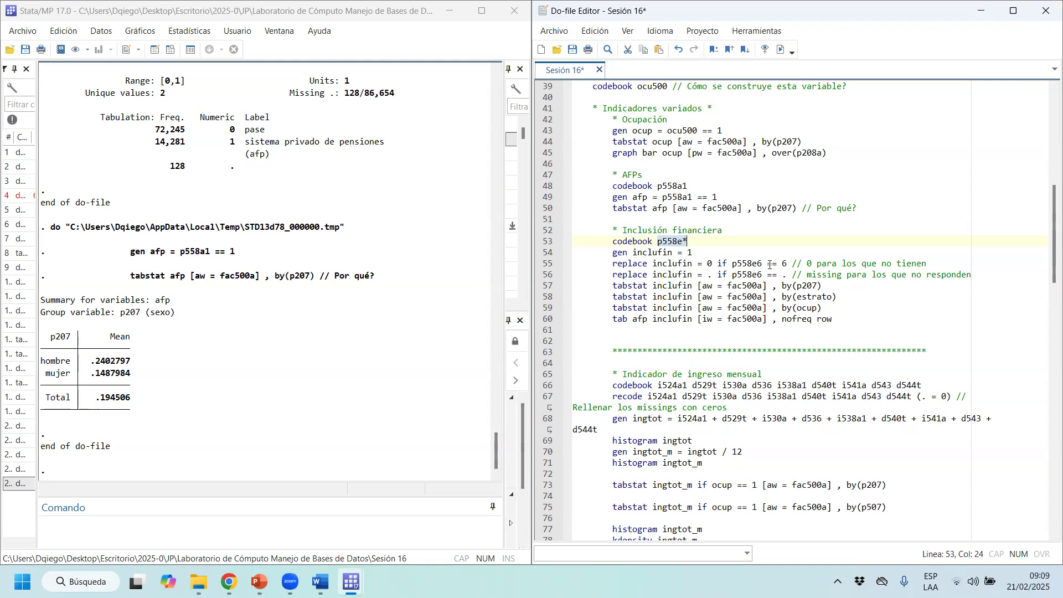
pyautogui.click(781, 49)
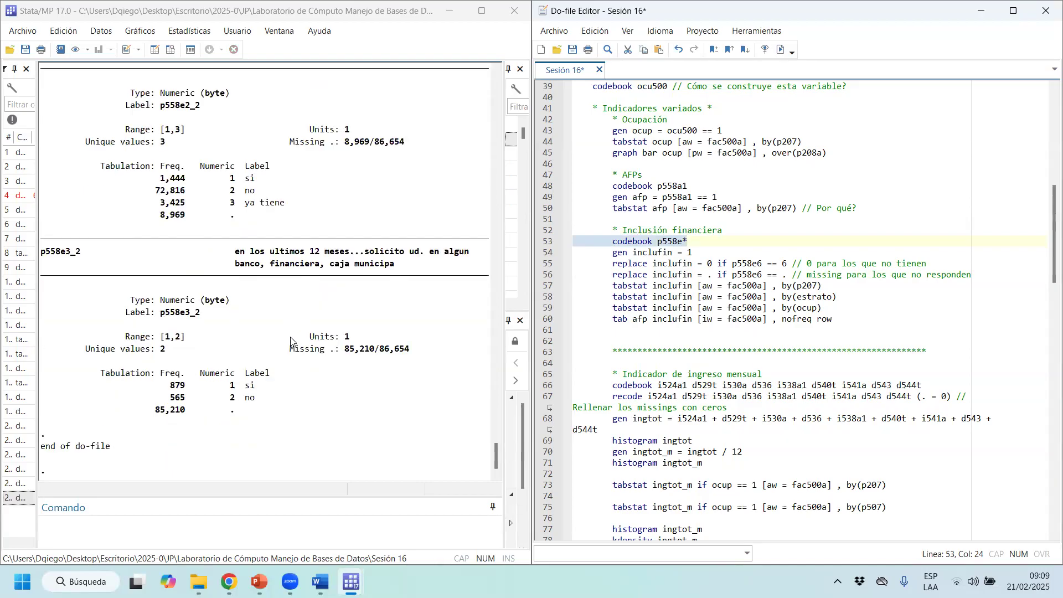
# Review the p558e* codebook from its start, highlighting the savings or salary, cuenta a plazo fijo and cuenta corriente account questions
pyautogui.scroll(10, 293, 339)
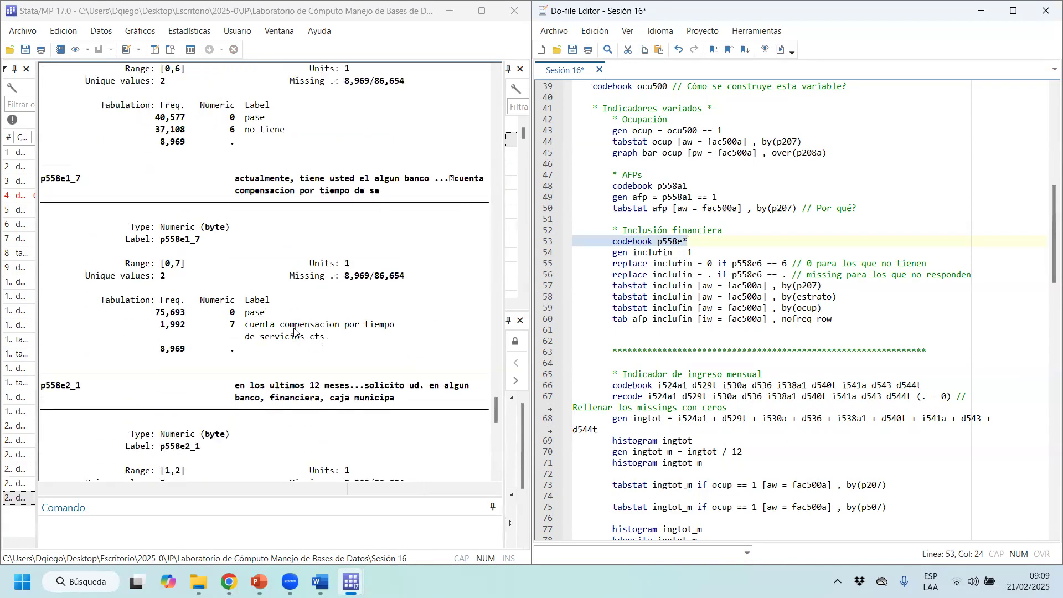
pyautogui.scroll(6, 293, 330)
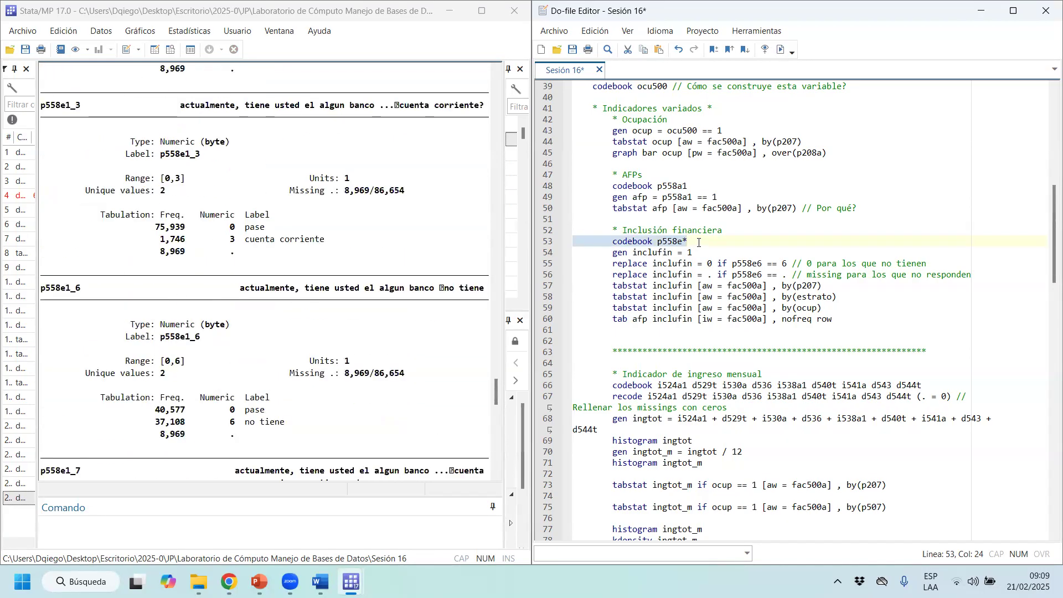
pyautogui.click(658, 242)
pyautogui.moveTo(659, 242); pyautogui.dragTo(685, 239)
pyautogui.scroll(15, 222, 282)
pyautogui.scroll(-4, 222, 281)
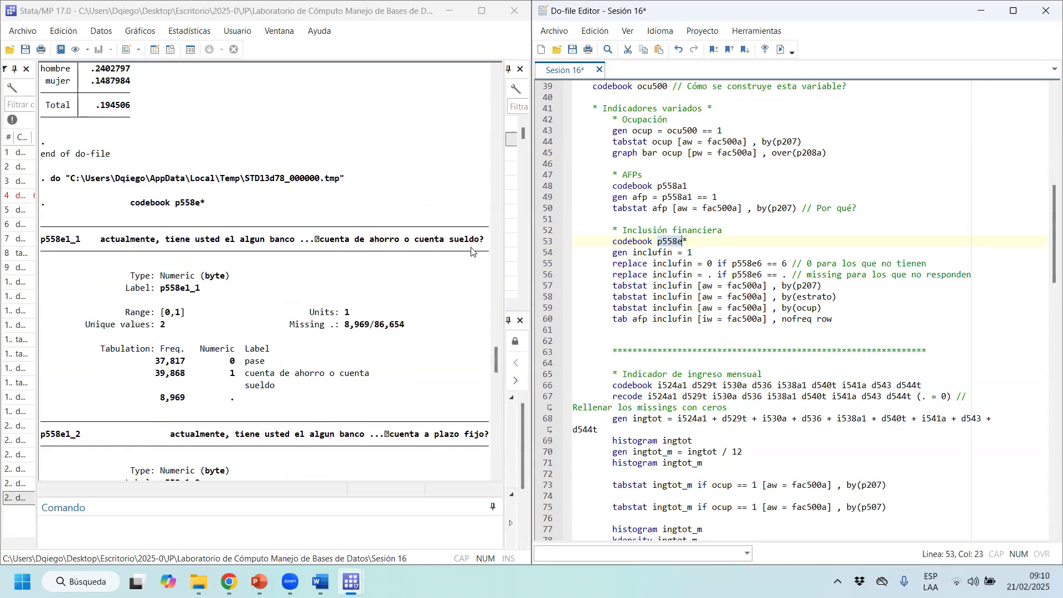
pyautogui.moveTo(473, 252); pyautogui.dragTo(284, 240)
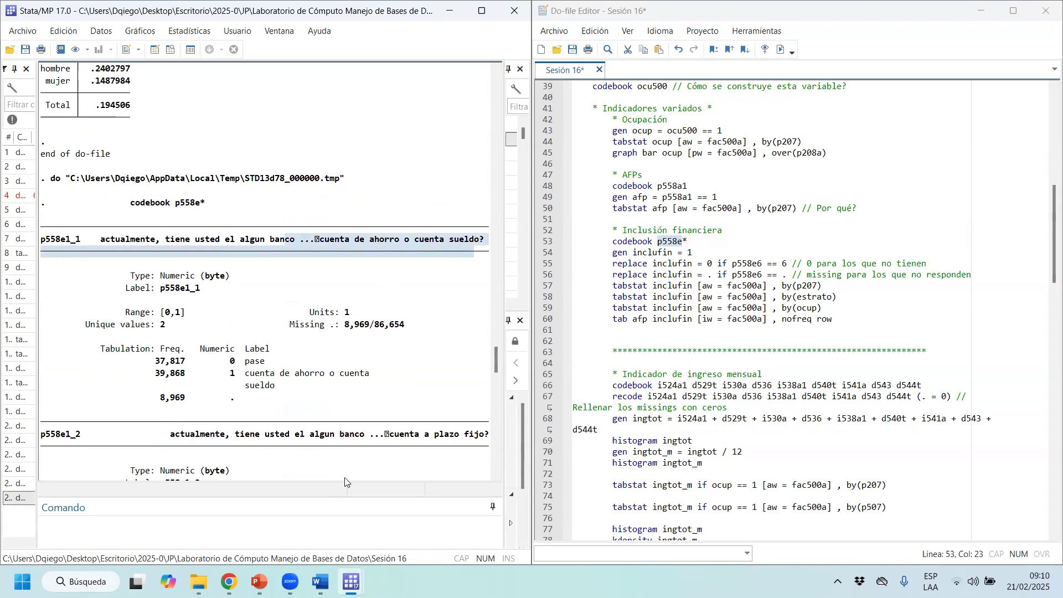
pyautogui.moveTo(387, 436); pyautogui.dragTo(485, 437)
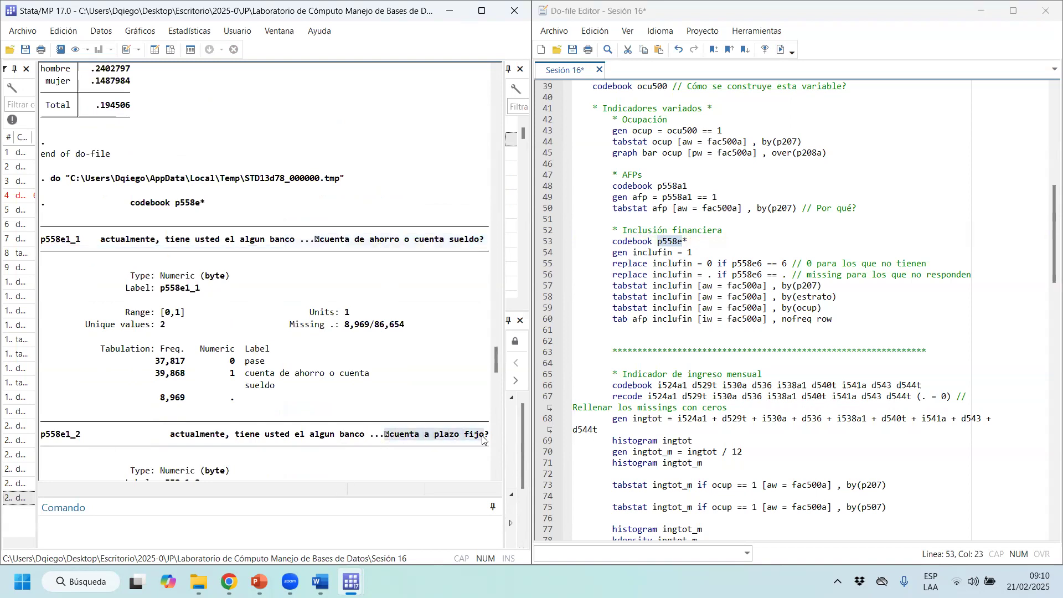
pyautogui.scroll(-8, 382, 463)
pyautogui.moveTo(396, 328); pyautogui.dragTo(475, 330)
# Highlight the whole p558e1_6 "no tiene" entry and the cuenta compensacion por tiempo de servicios question of p558e1_7
pyautogui.scroll(-2, 472, 330)
pyautogui.scroll(-5, 393, 242)
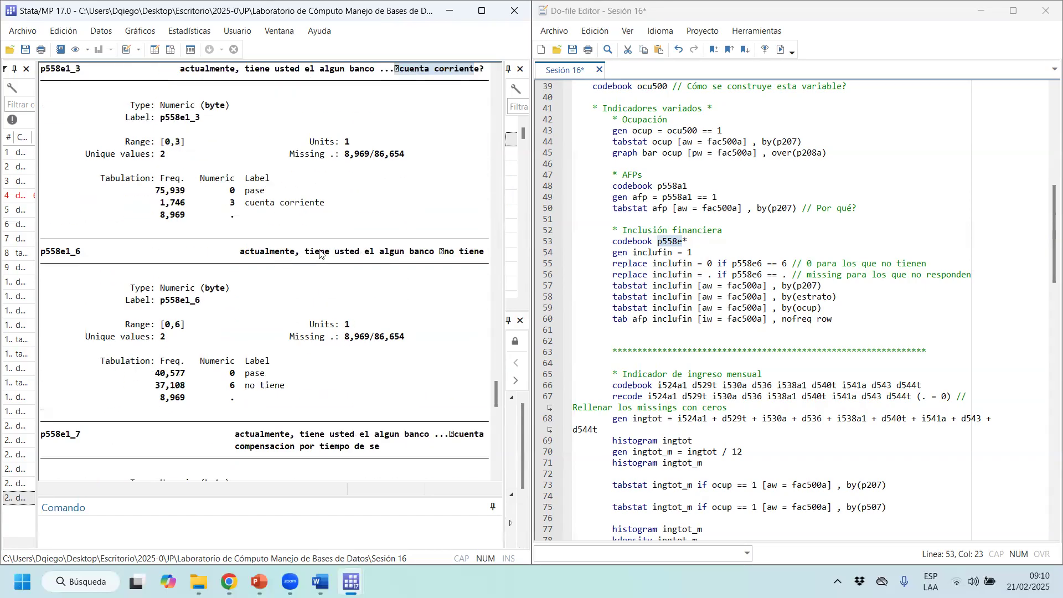
pyautogui.moveTo(316, 253); pyautogui.dragTo(429, 251)
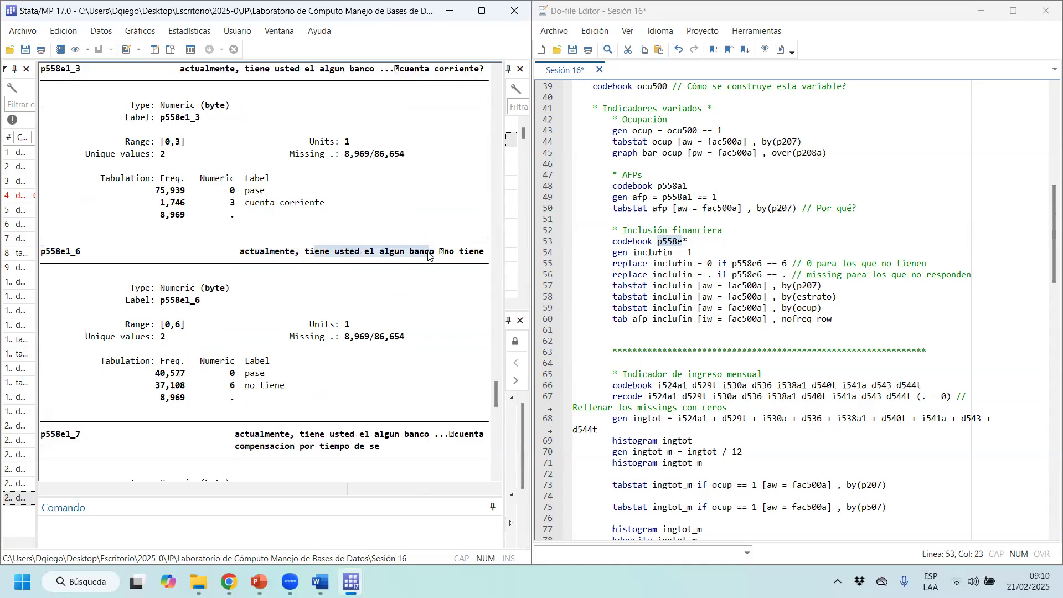
pyautogui.moveTo(299, 400); pyautogui.dragTo(62, 250)
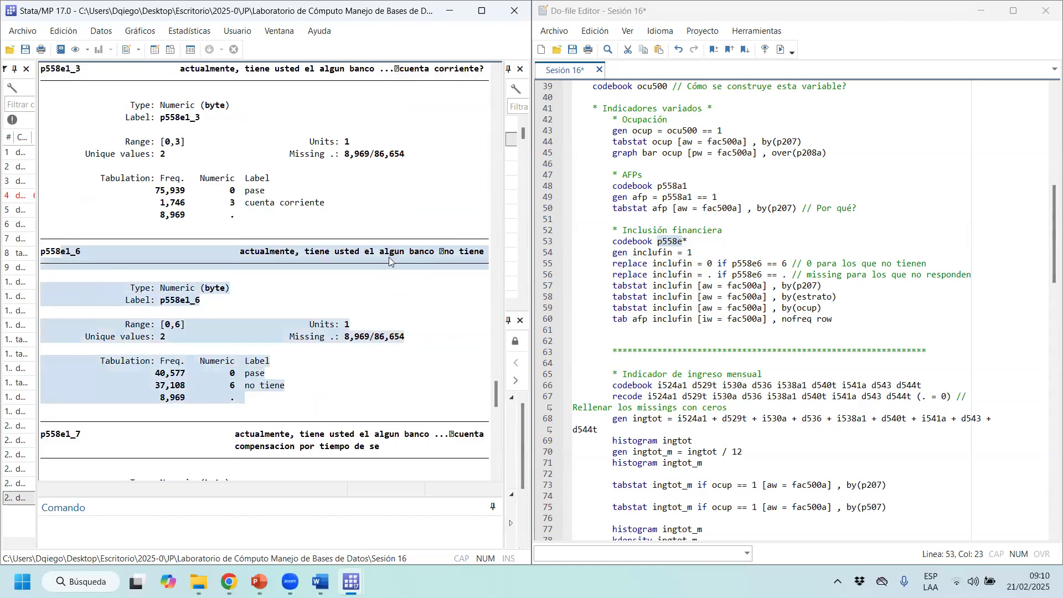
pyautogui.scroll(-6, 450, 198)
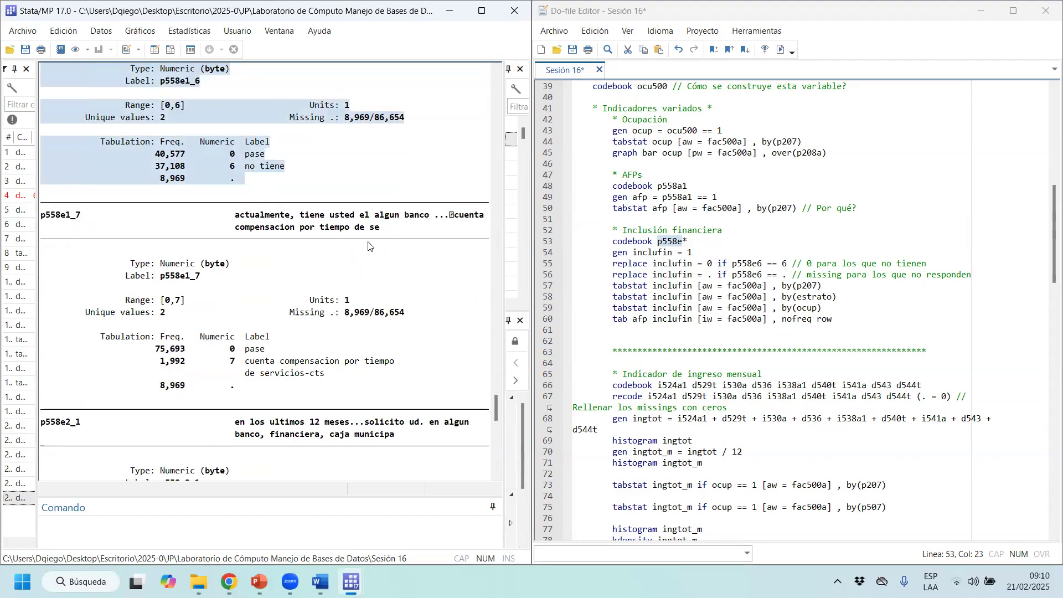
pyautogui.moveTo(413, 233); pyautogui.dragTo(452, 218)
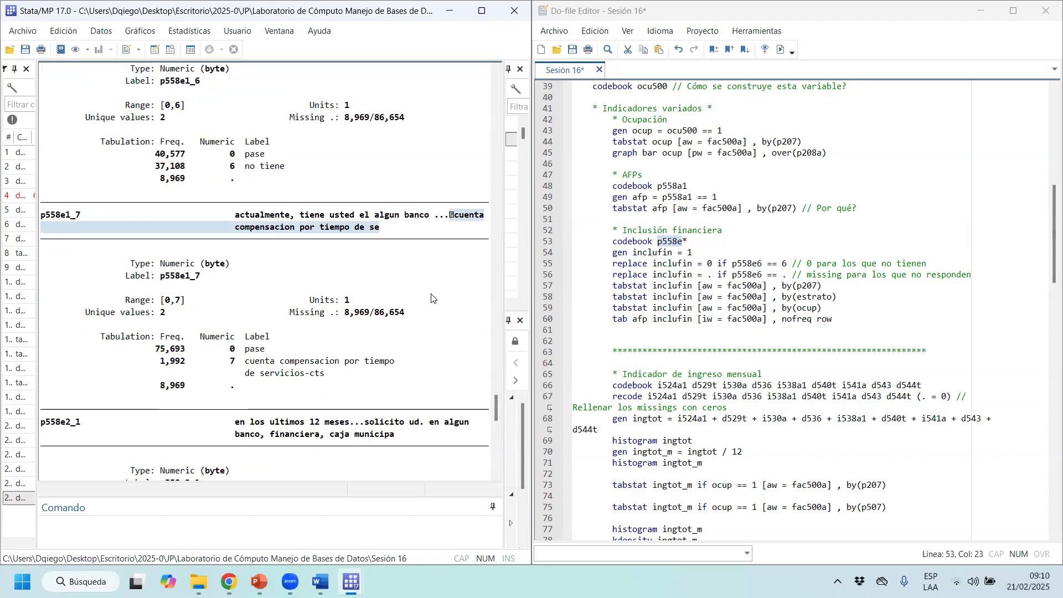
# Examine the codebook output for the p558e2 and p558e3 variables through the end of the results
pyautogui.scroll(-4, 432, 298)
pyautogui.moveTo(394, 288); pyautogui.dragTo(227, 297)
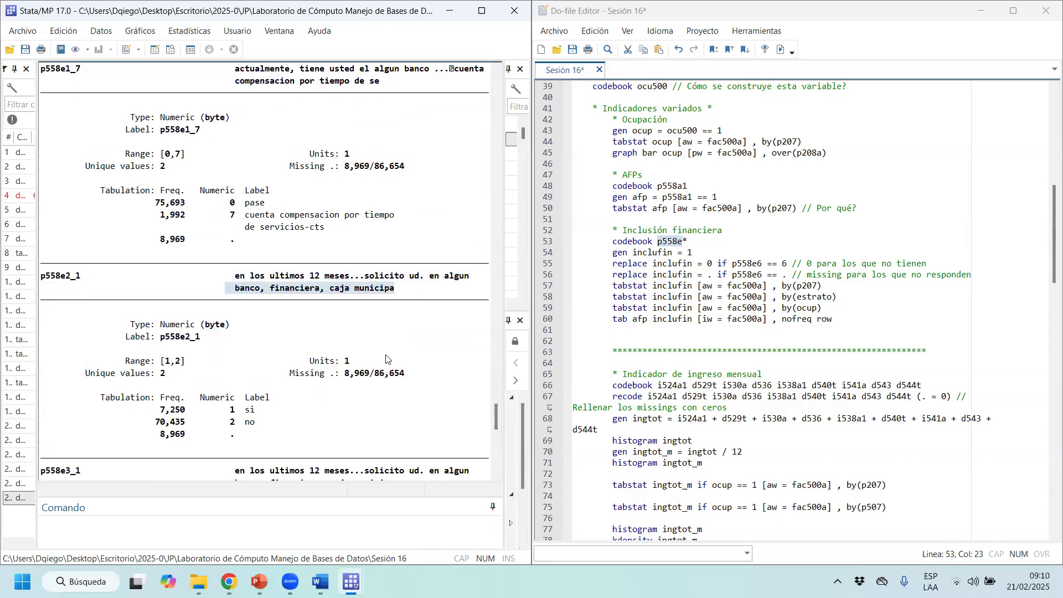
pyautogui.scroll(-4, 386, 357)
pyautogui.scroll(-1, 387, 343)
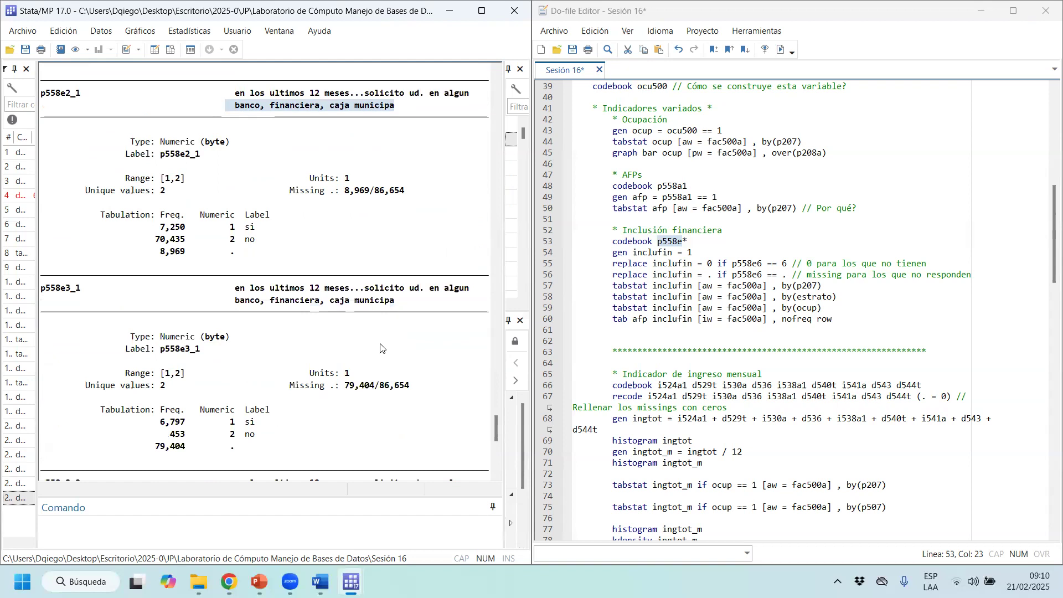
pyautogui.moveTo(398, 302); pyautogui.dragTo(339, 274)
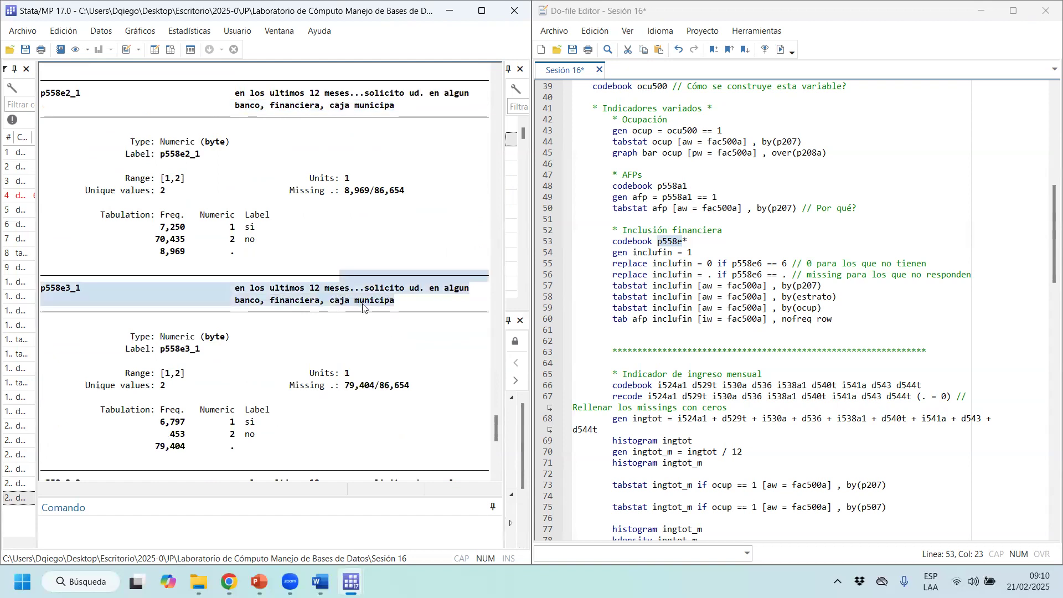
pyautogui.scroll(-5, 388, 308)
pyautogui.moveTo(421, 278); pyautogui.dragTo(359, 277)
pyautogui.scroll(-3, 366, 366)
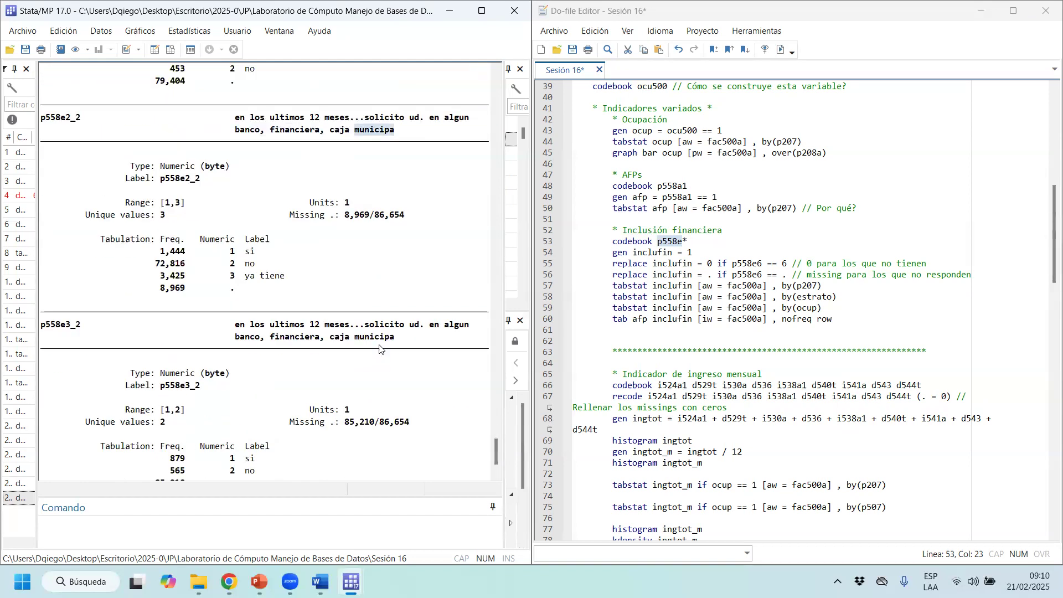
pyautogui.moveTo(402, 335); pyautogui.dragTo(320, 330)
pyautogui.scroll(-2, 357, 352)
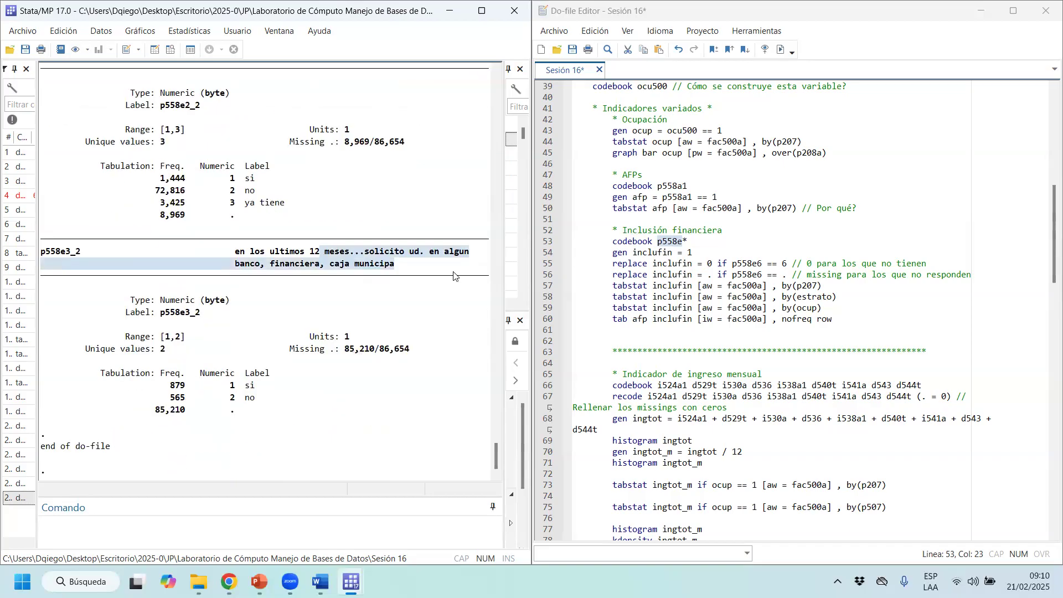
# Review the p558e1 account-type entries in the codebook output, back to p558e1_1
pyautogui.scroll(3, 443, 275)
pyautogui.scroll(10, 443, 275)
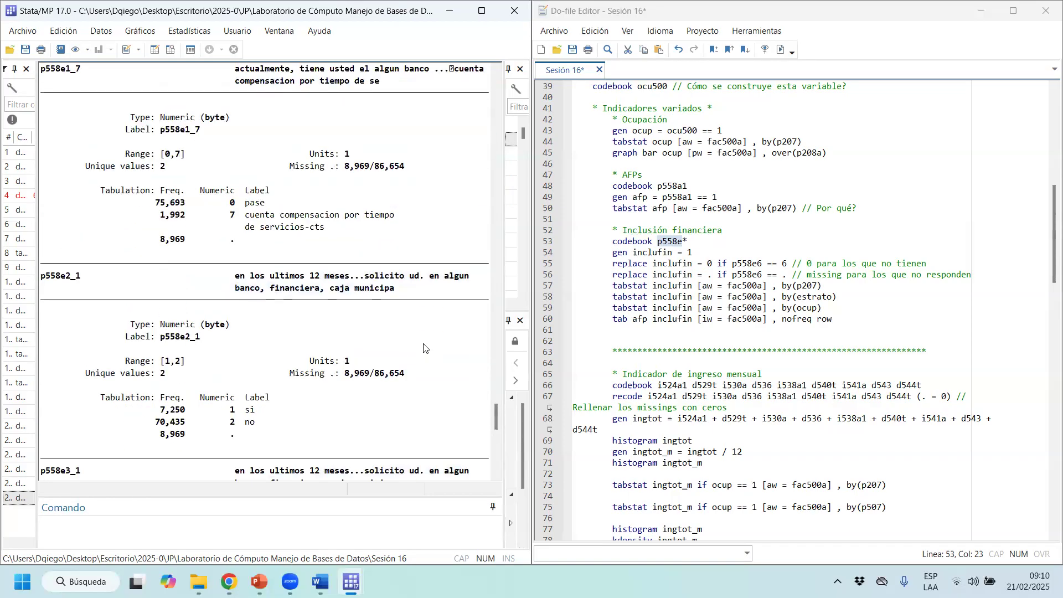
pyautogui.scroll(7, 418, 317)
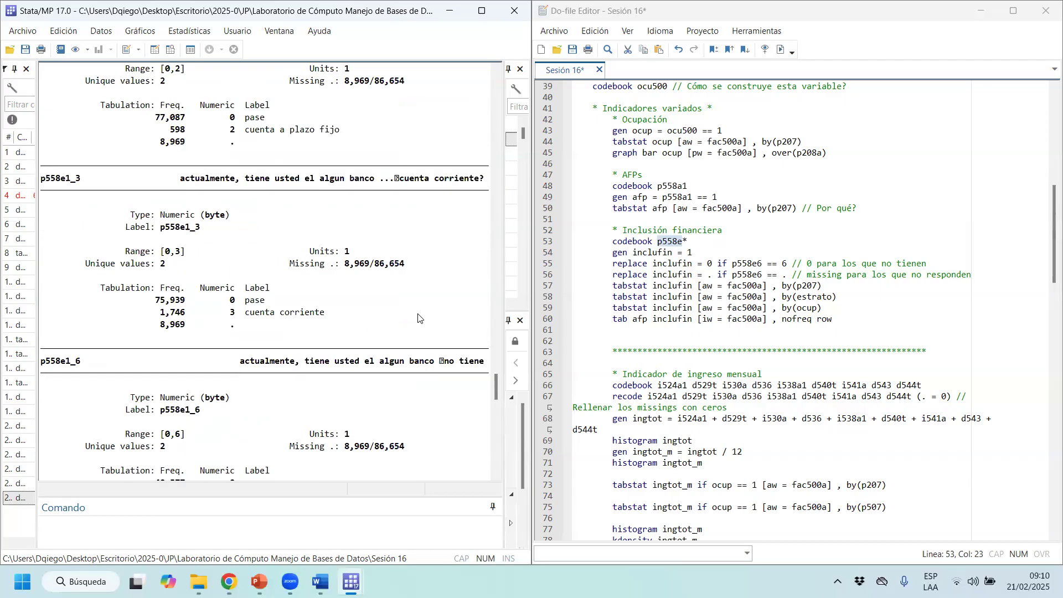
pyautogui.scroll(3, 418, 318)
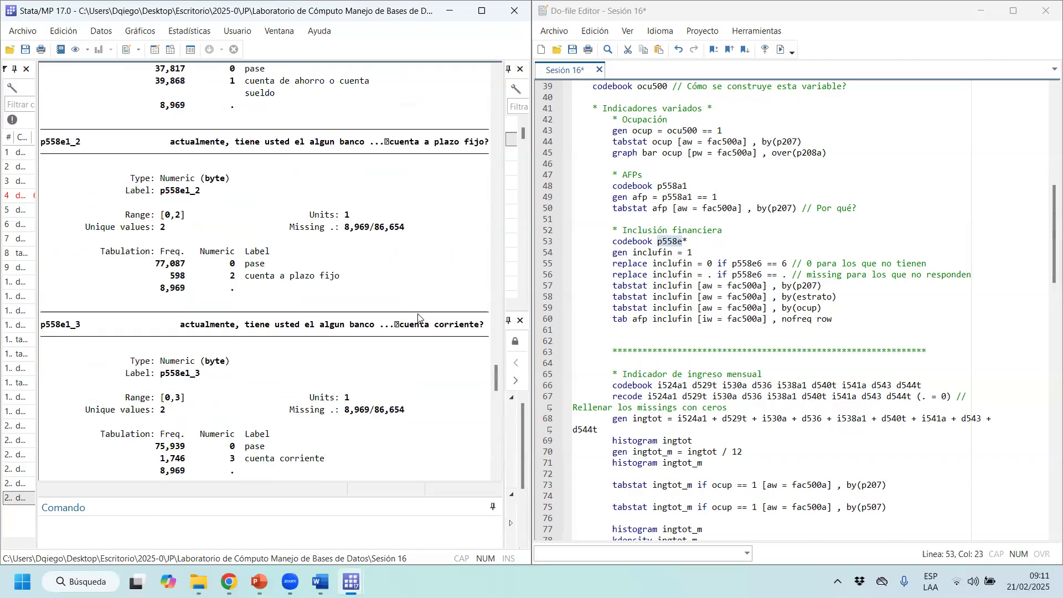
pyautogui.scroll(5, 418, 318)
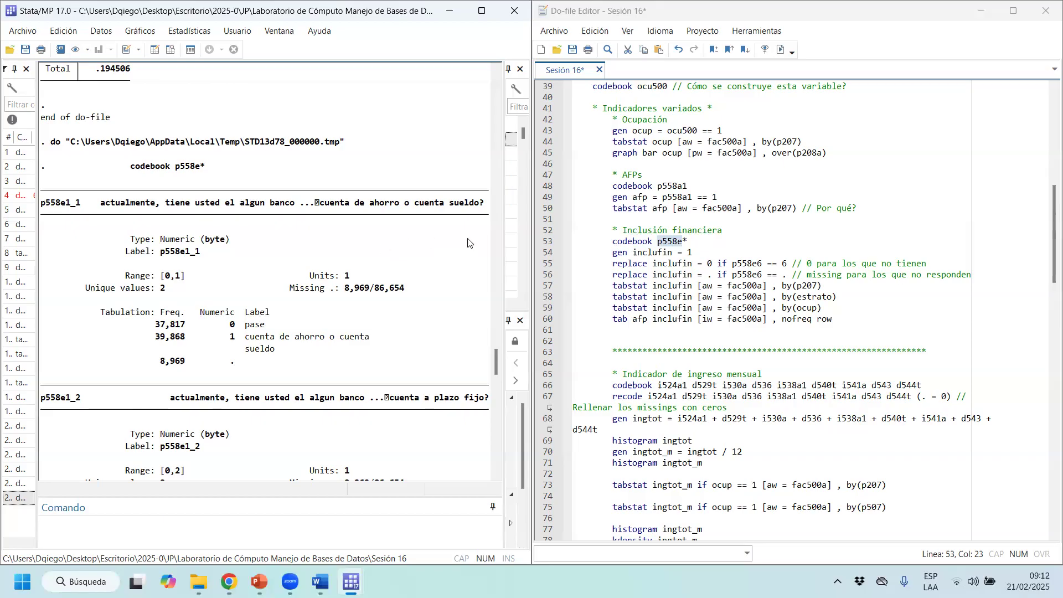
# Widen the main Stata window slightly and narrow the Do-file Editor beside it
pyautogui.moveTo(536, 232)
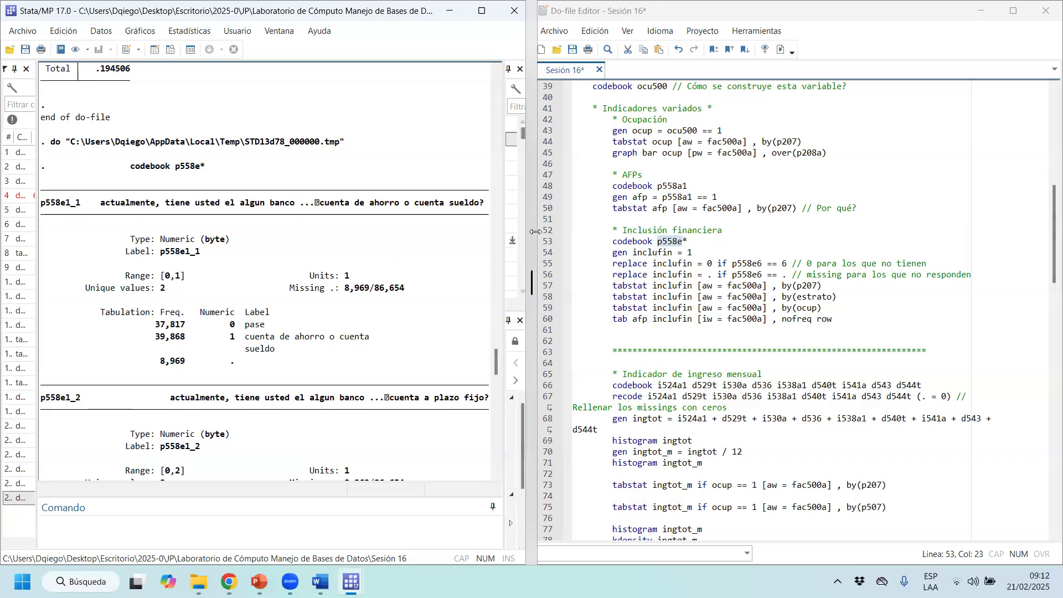
pyautogui.moveTo(536, 232); pyautogui.dragTo(562, 233)
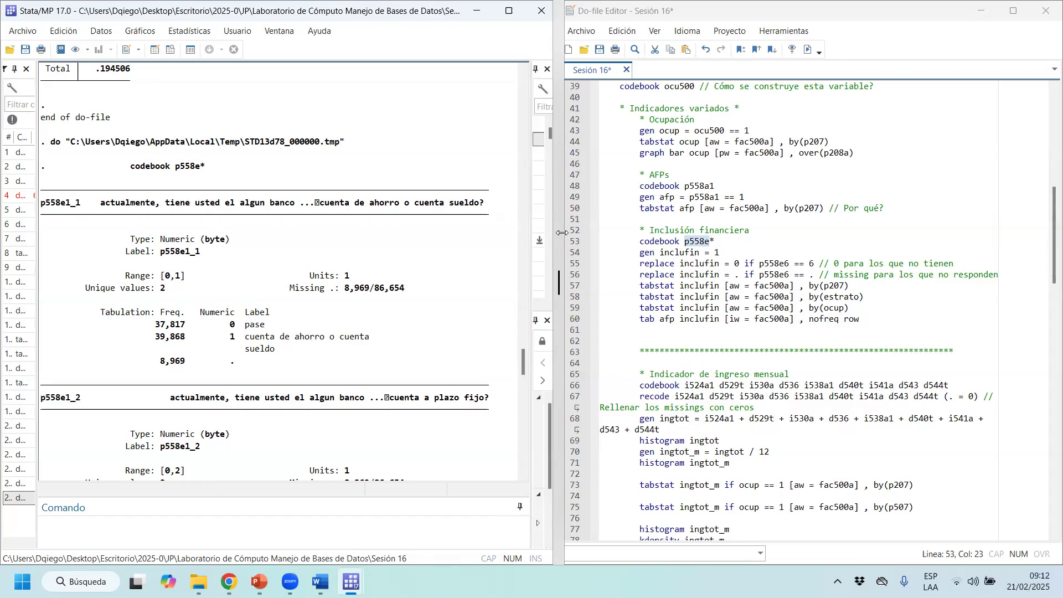
pyautogui.moveTo(562, 233); pyautogui.dragTo(559, 231)
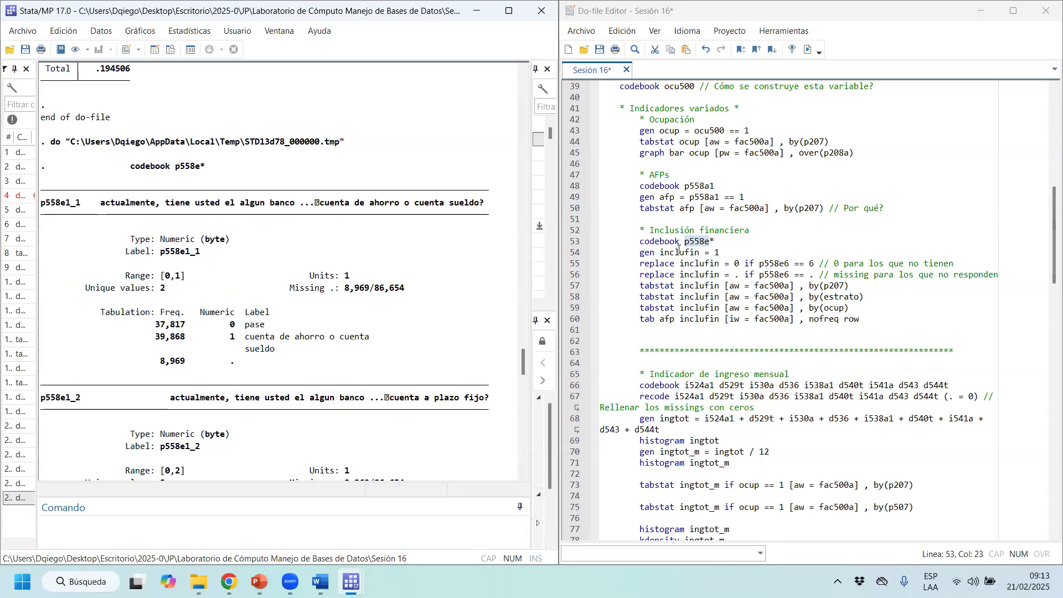
# Run the do-file lines that generate inclufin as 1 and replace it with 0 if p558e6 == 6
pyautogui.moveTo(699, 253); pyautogui.dragTo(837, 260)
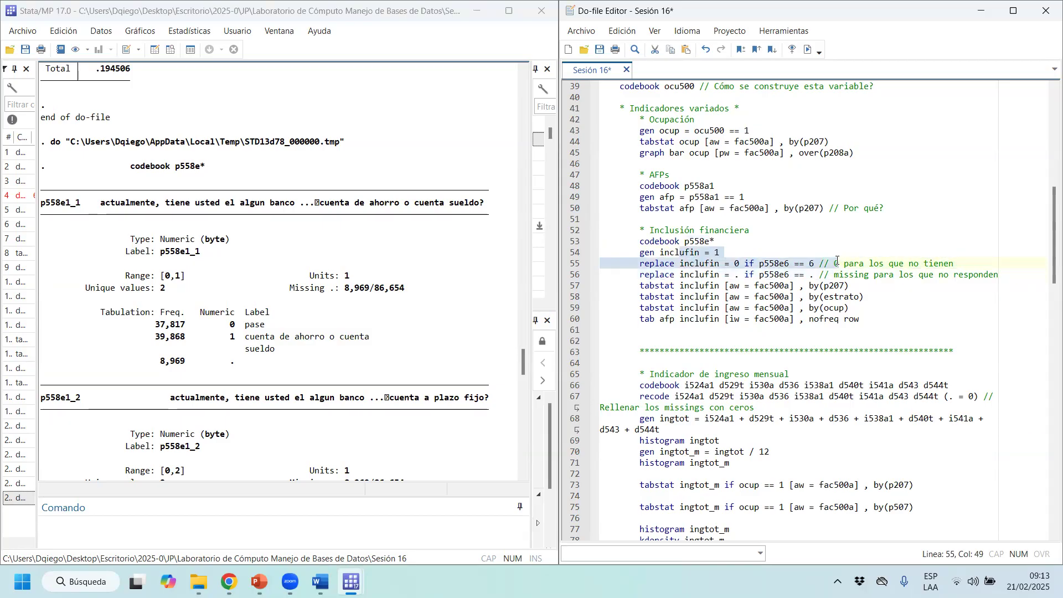
pyautogui.hotkey('ctrl', 'd')
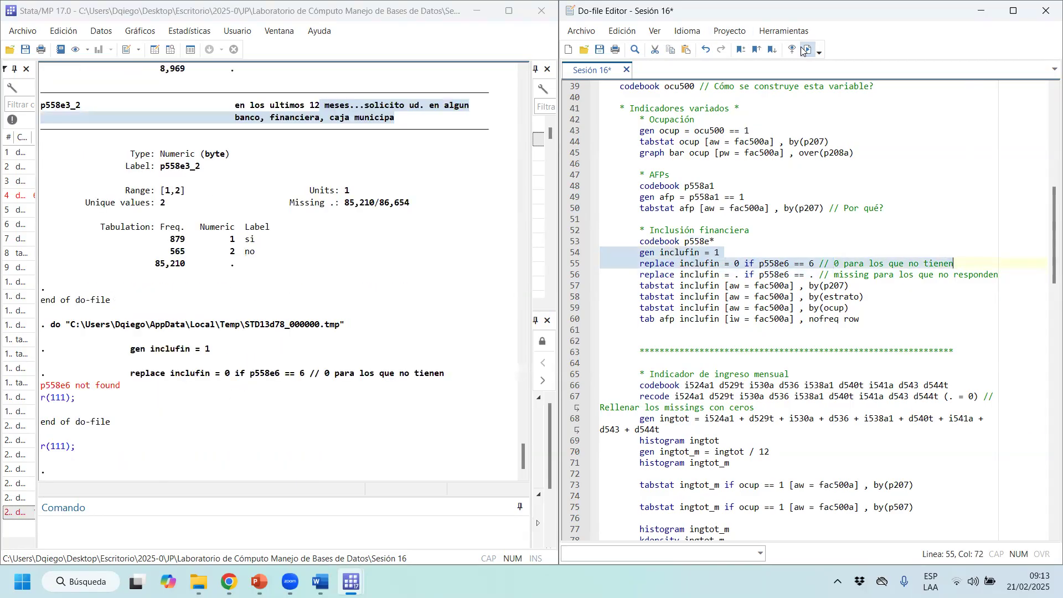
# Run the do-file from its first line through the line setting inclufin to missing, and close the resulting graph
pyautogui.moveTo(713, 281); pyautogui.dragTo(770, 277)
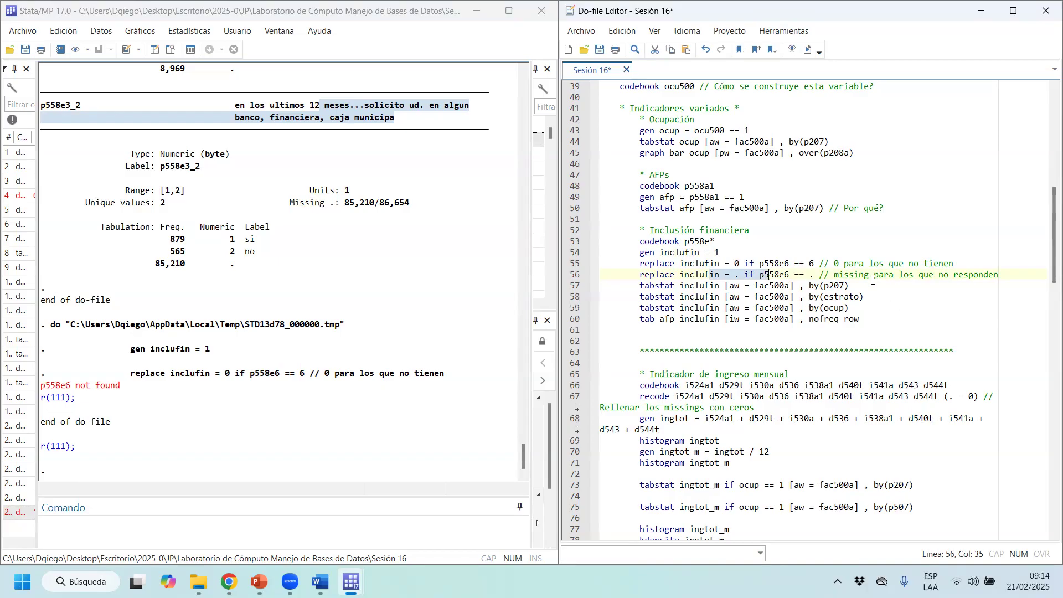
pyautogui.click(832, 273)
pyautogui.hotkey('ctrl', 'a')
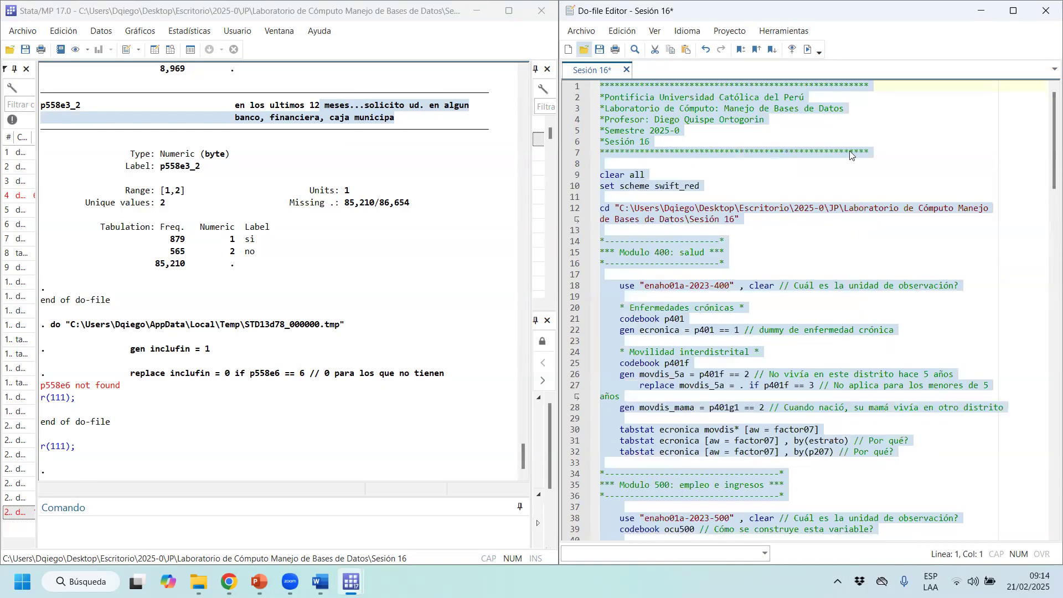
pyautogui.click(808, 49)
pyautogui.scroll(-10, 806, 381)
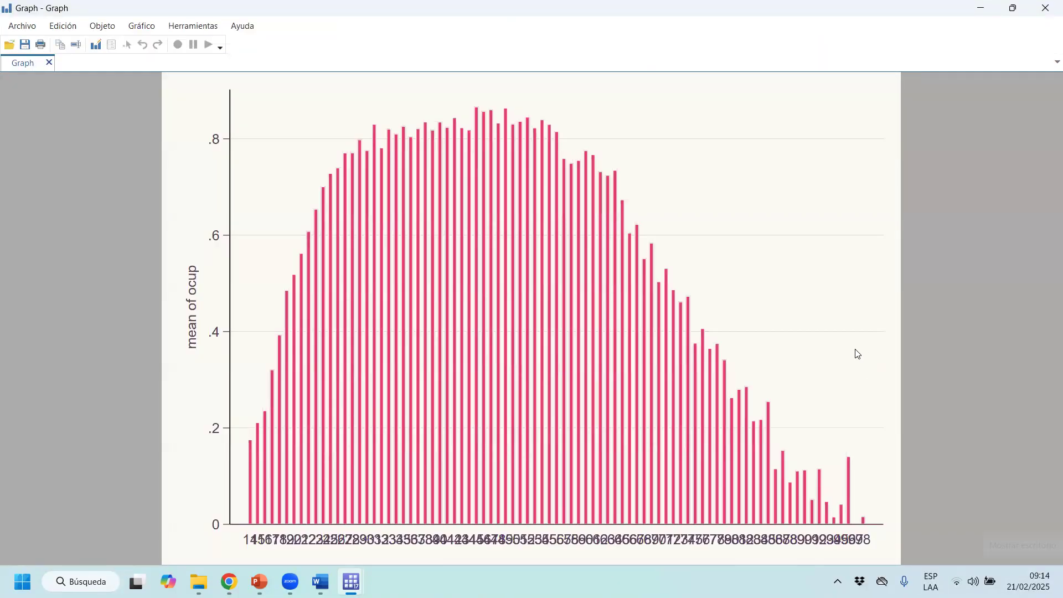
pyautogui.click(1047, 5)
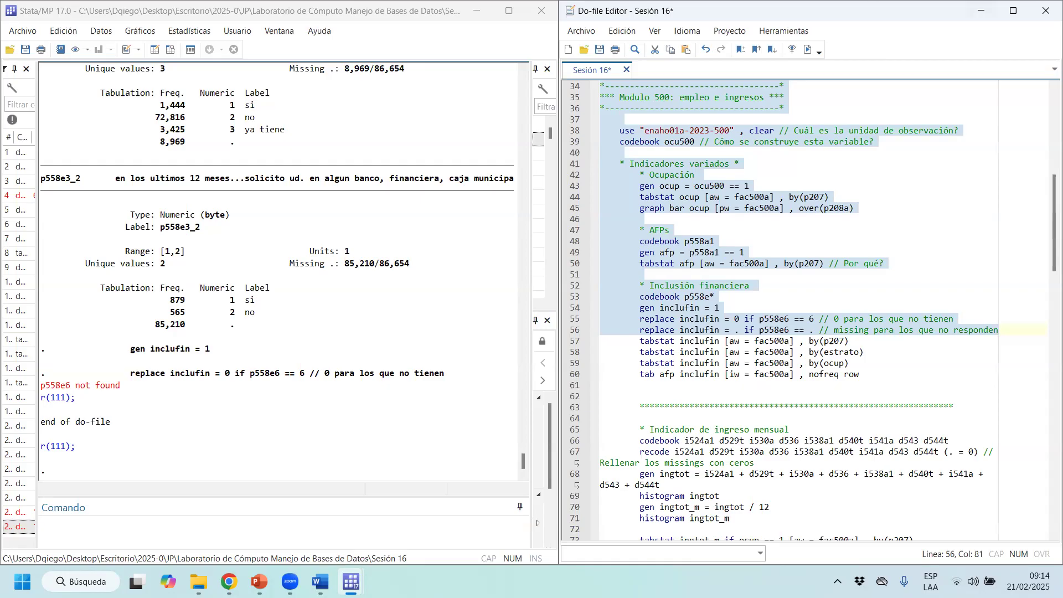
# Browse the dataset, filter its variable list by p558e to check the names, and close the data editor
pyautogui.click(171, 49)
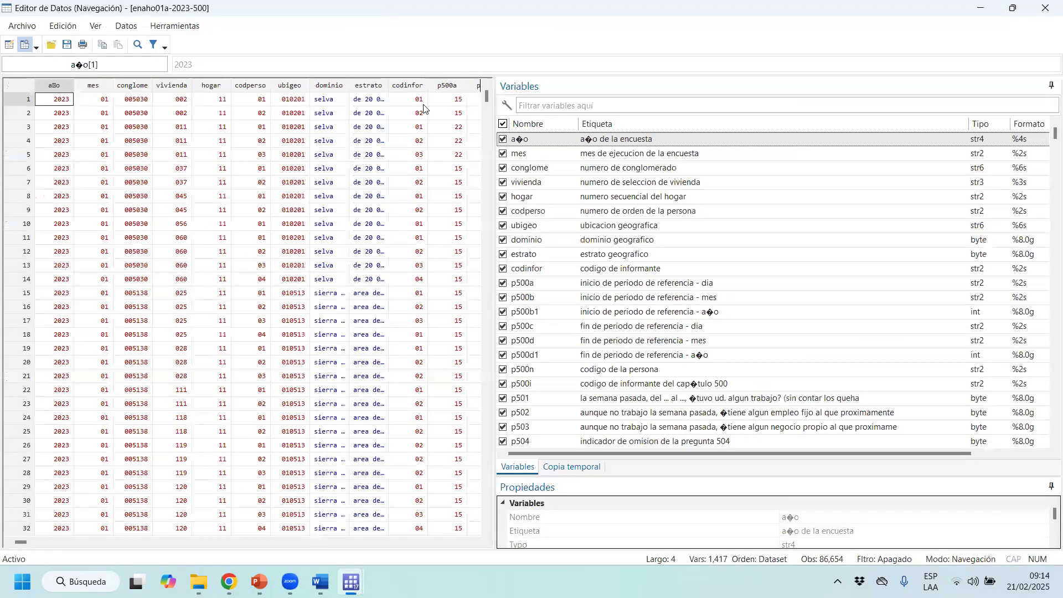
pyautogui.press('super+Down')
pyautogui.moveTo(423, 105); pyautogui.dragTo(682, 204)
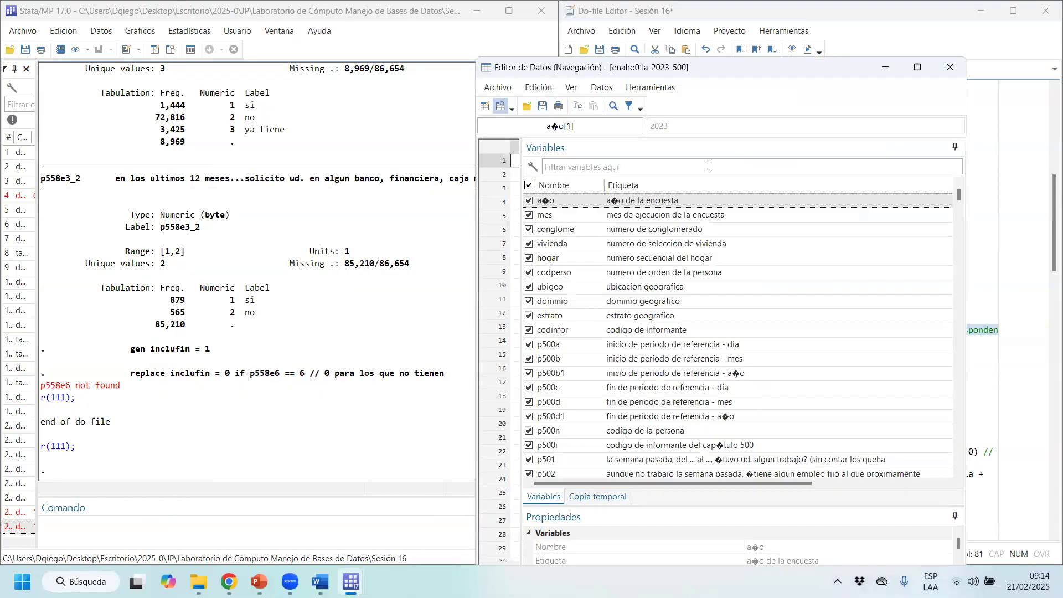
pyautogui.click(656, 164)
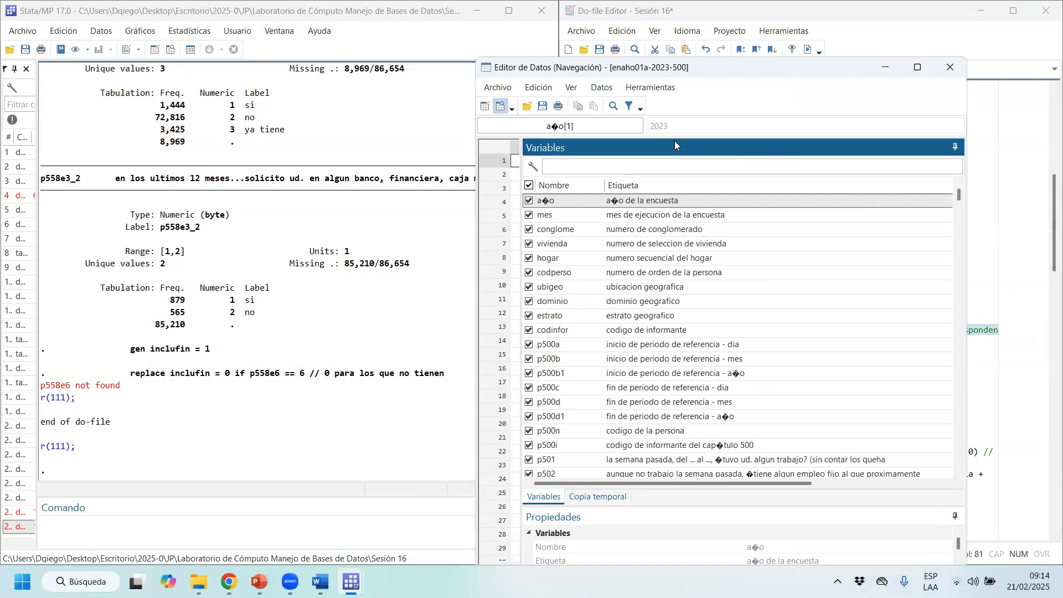
pyautogui.write('p55')
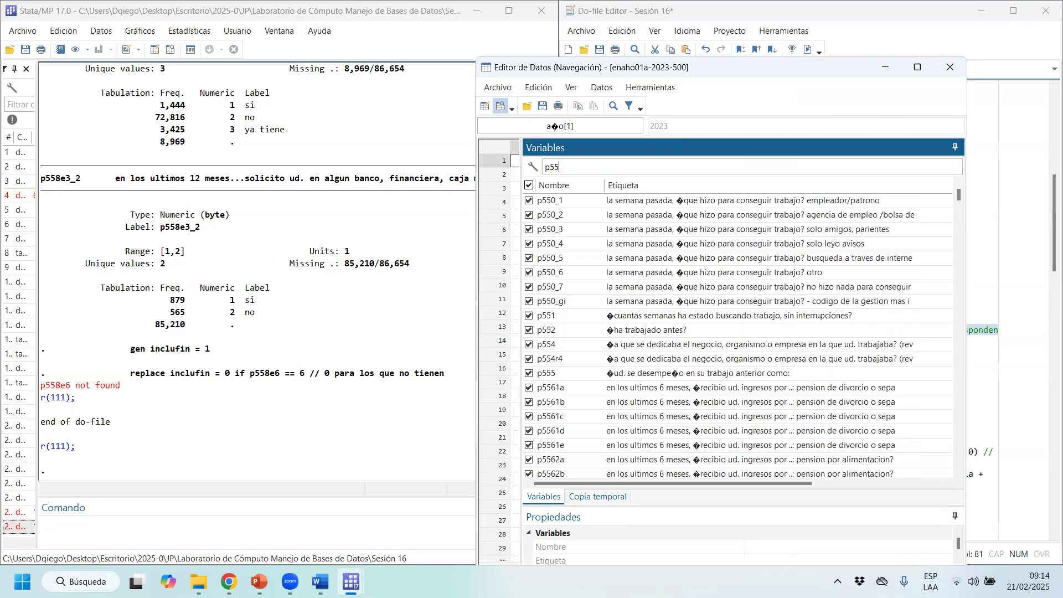
pyautogui.write('8e')
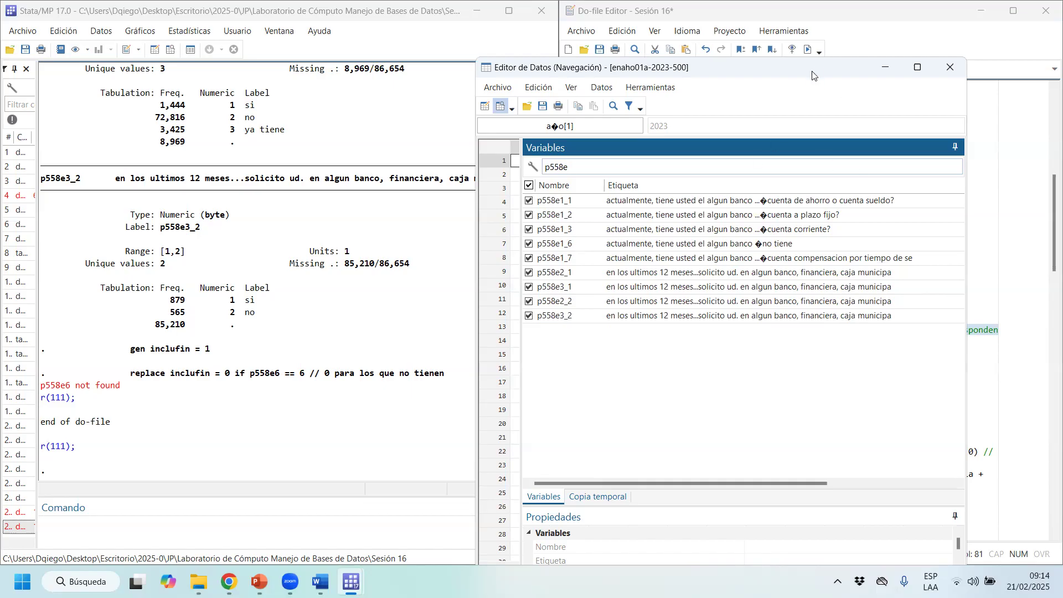
pyautogui.click(950, 67)
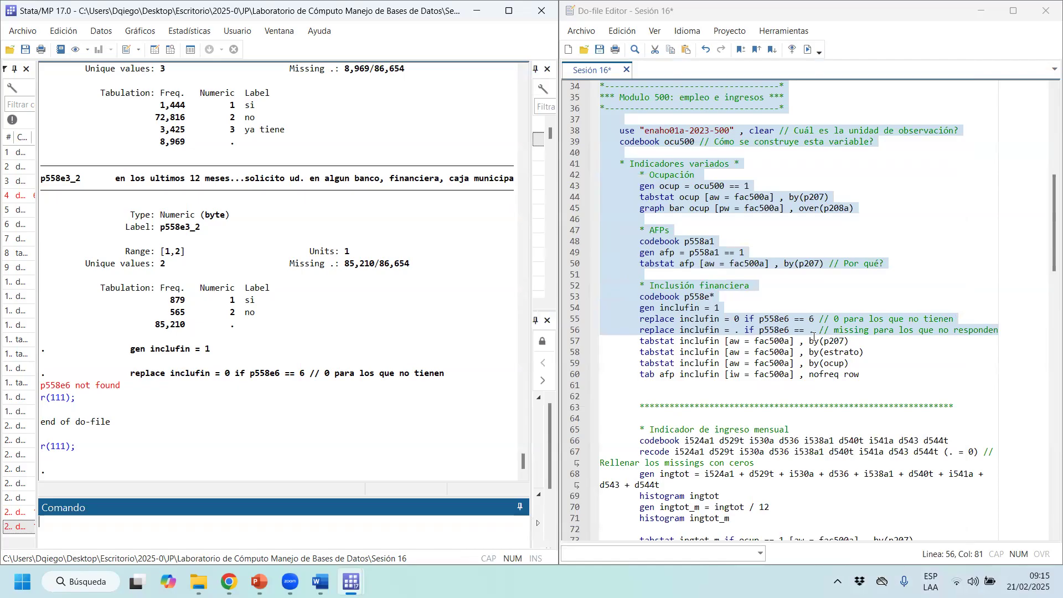
# Search the main window's variable list for p558e6 copied from line 55, and broaden the filter to p558e
pyautogui.click(790, 319)
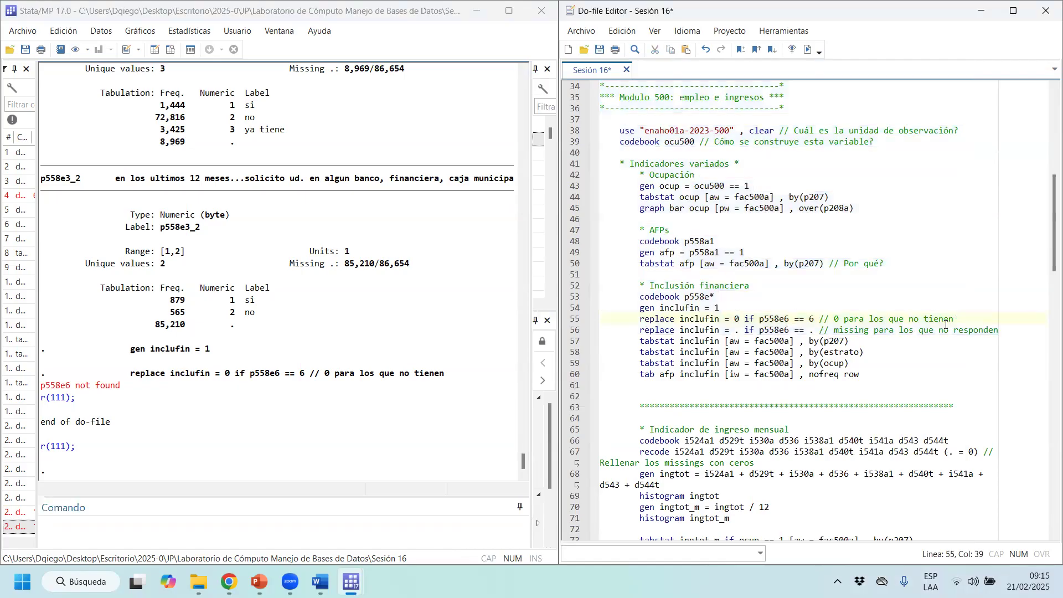
pyautogui.moveTo(761, 320); pyautogui.dragTo(788, 322)
pyautogui.hotkey('ctrl', 'c')
pyautogui.moveTo(531, 320); pyautogui.dragTo(415, 321)
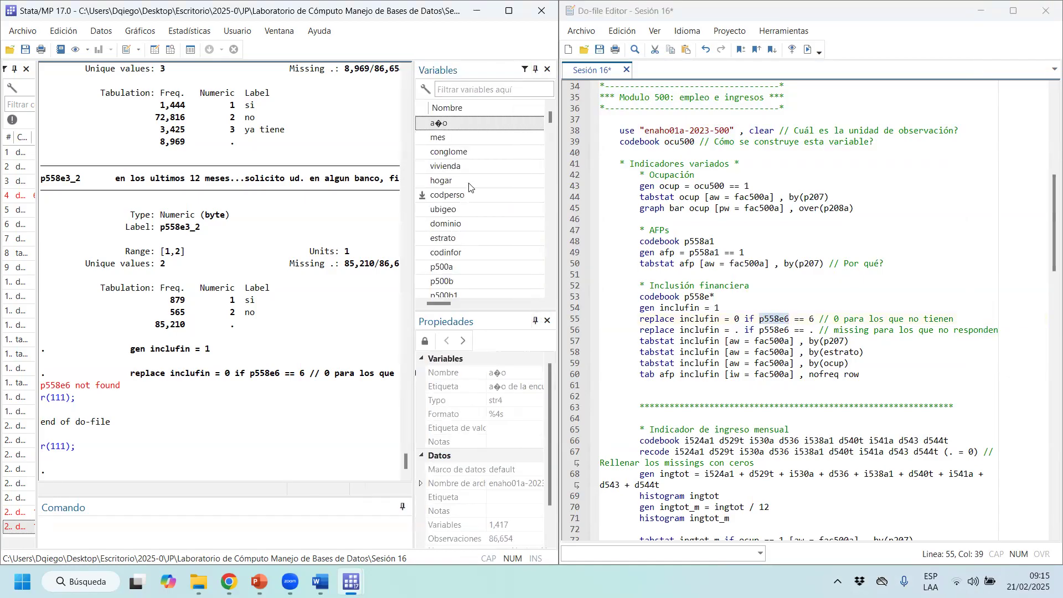
pyautogui.click(495, 91)
pyautogui.hotkey('ctrl', 'v')
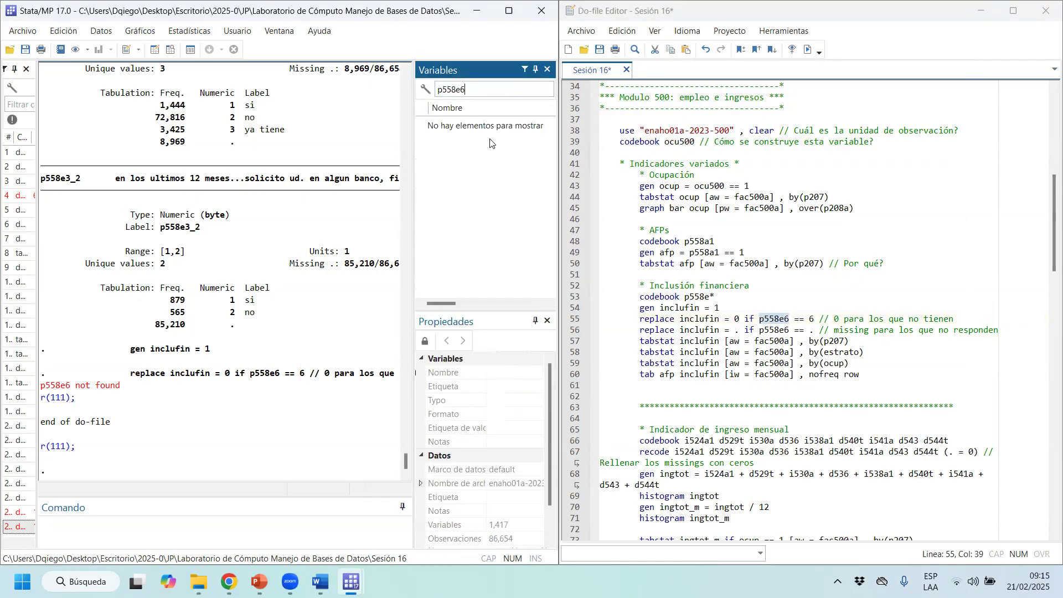
pyautogui.press('BackSpace')
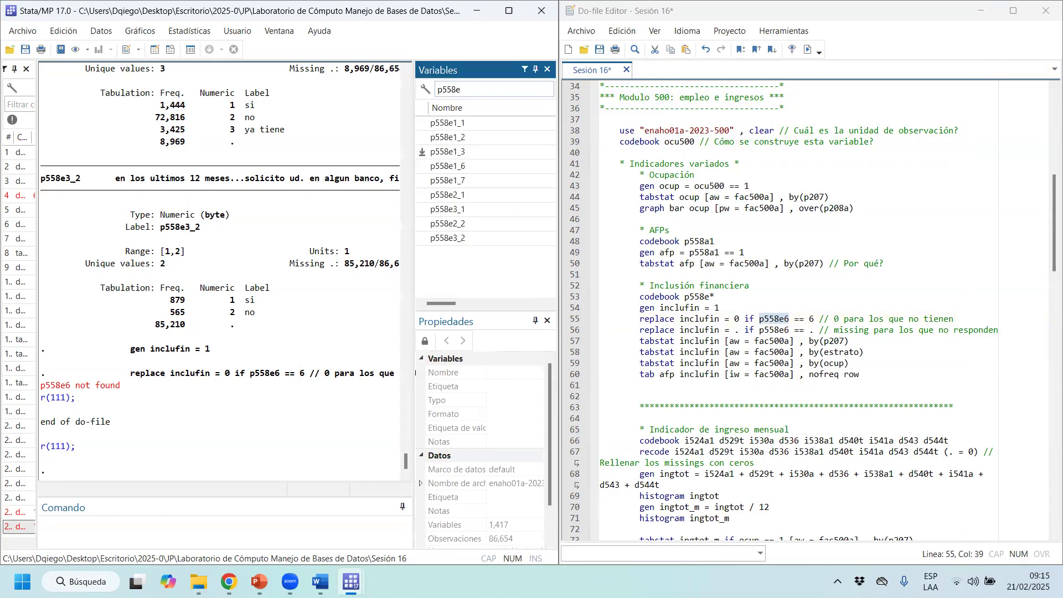
# Copy the variable name p558e1_6 from the filtered list and substitute it for p558e6 on line 55 of the do-file
pyautogui.doubleClick(423, 166)
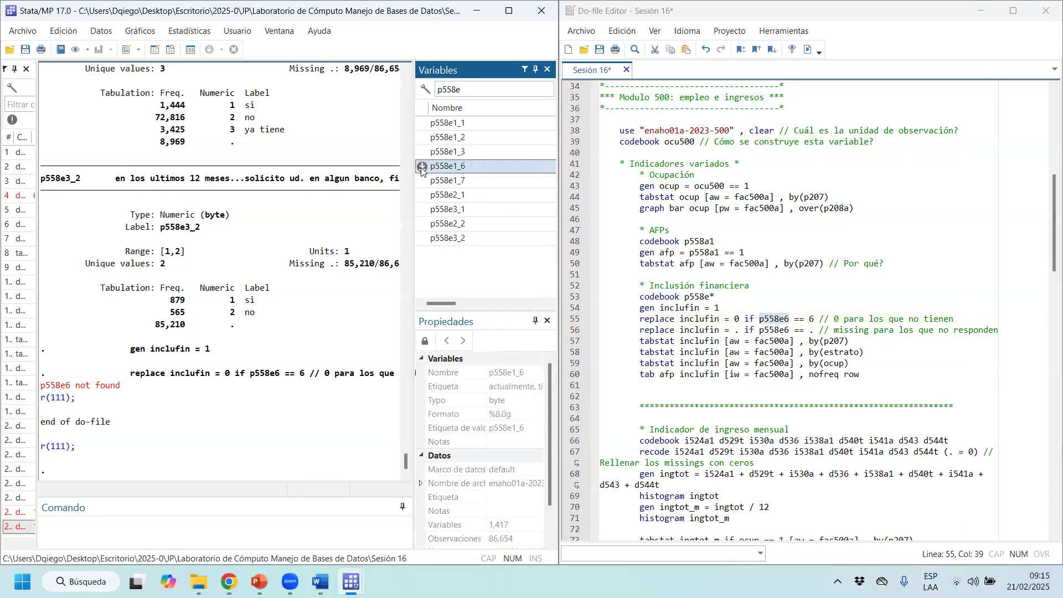
pyautogui.click(93, 521)
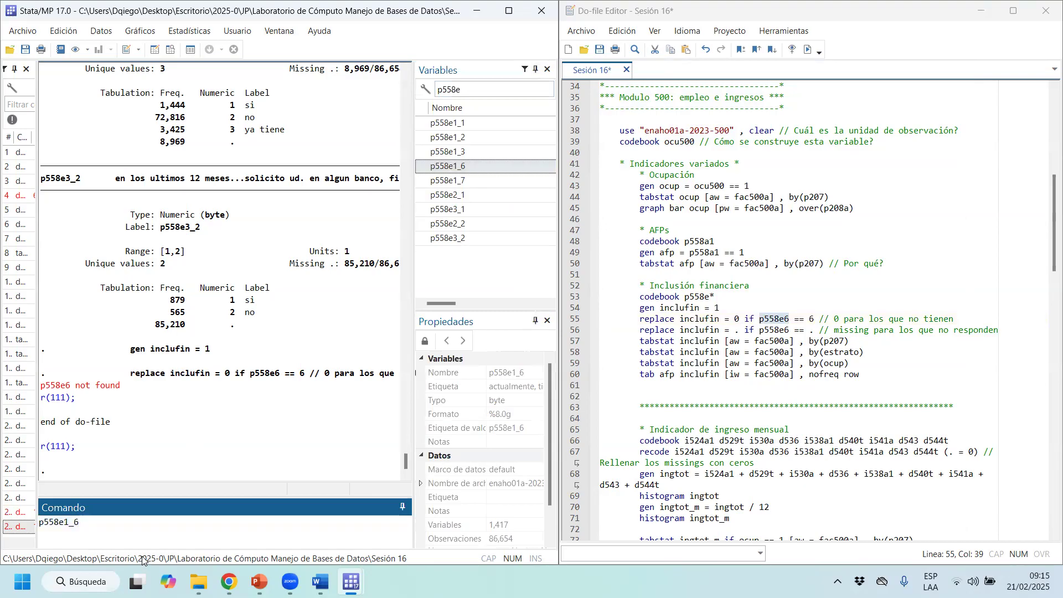
pyautogui.moveTo(87, 521); pyautogui.dragTo(35, 522)
pyautogui.hotkey('ctrl', 'c')
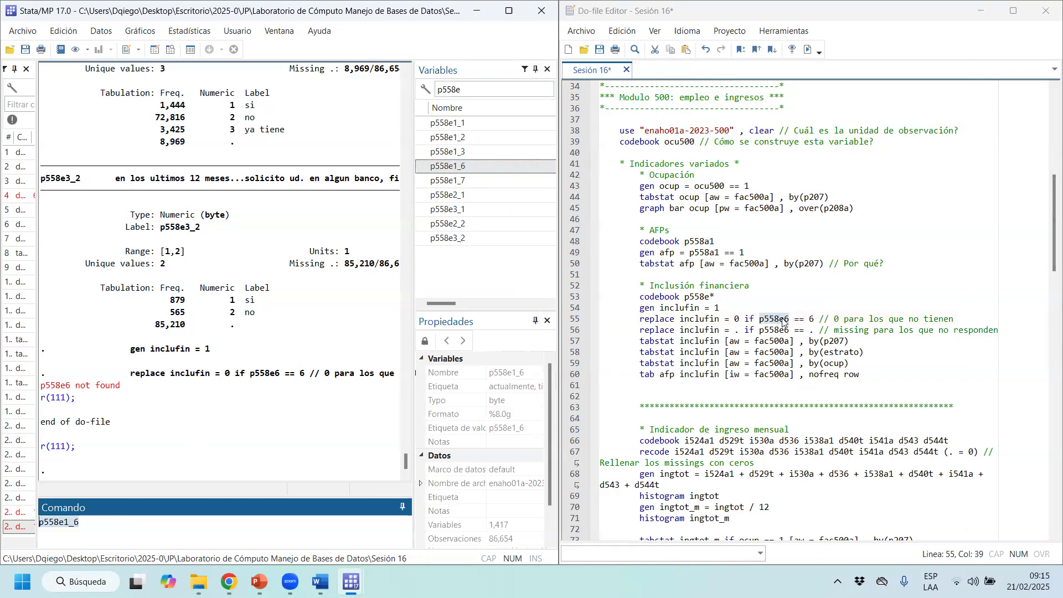
pyautogui.click(787, 319)
pyautogui.moveTo(793, 319); pyautogui.dragTo(759, 320)
pyautogui.hotkey('ctrl', 'v')
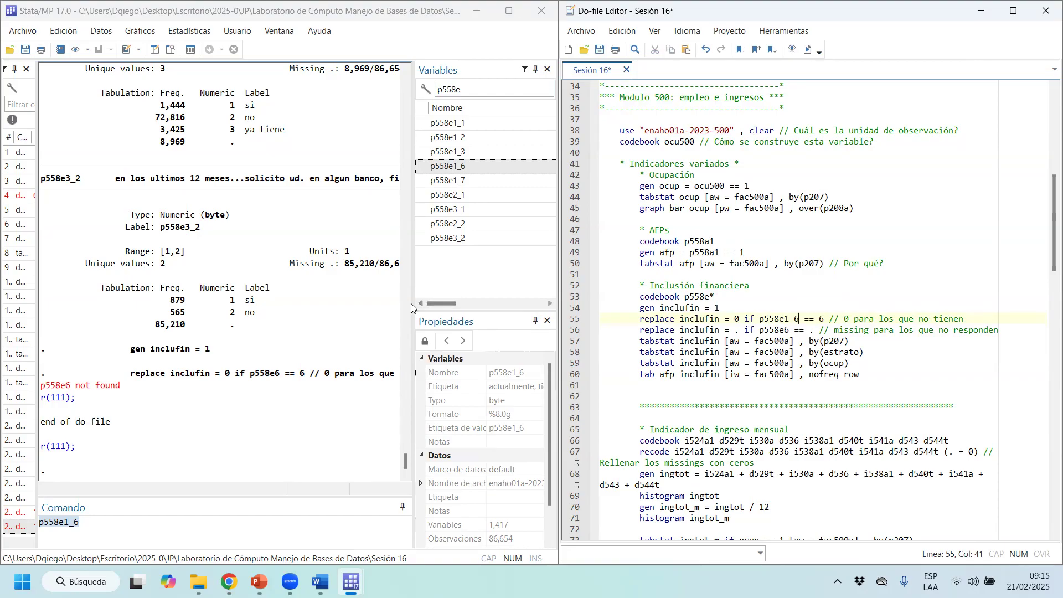
# Narrow the variable list and replace p558e6 with p558e1_6 in the missing-value condition on line 56
pyautogui.moveTo(414, 301); pyautogui.dragTo(479, 302)
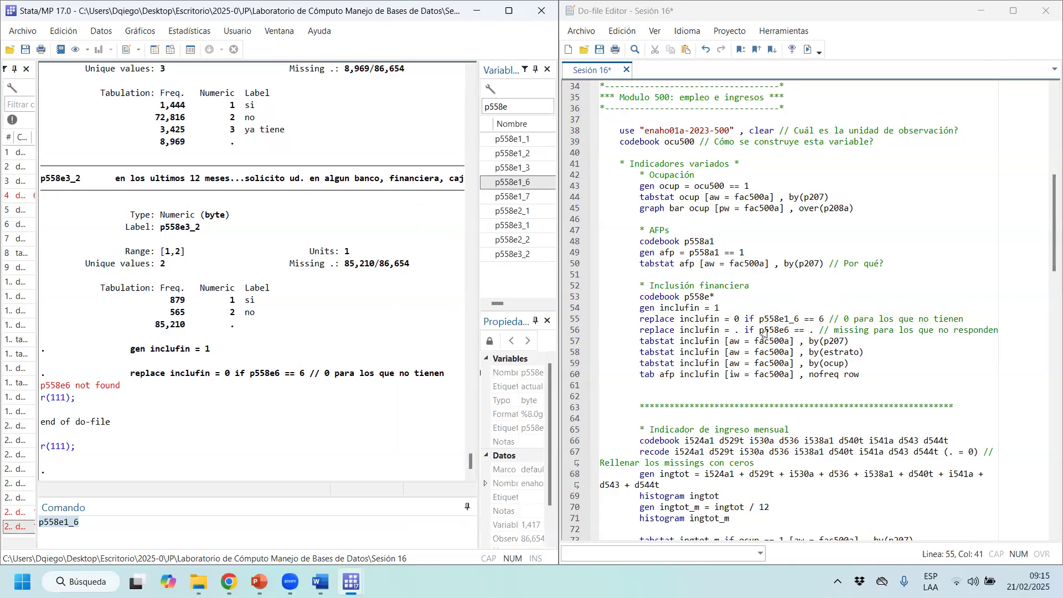
pyautogui.moveTo(759, 330); pyautogui.dragTo(793, 332)
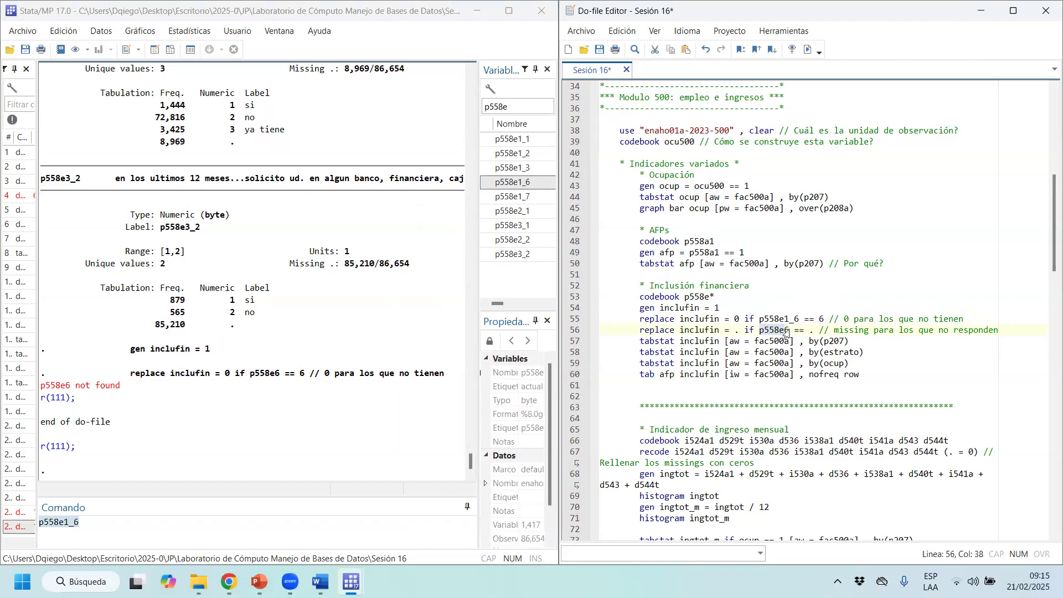
pyautogui.moveTo(801, 319)
pyautogui.mouseDown()
pyautogui.moveTo(761, 320)
pyautogui.moveTo(788, 330)
pyautogui.mouseUp()
pyautogui.hotkey('ctrl', 'v')
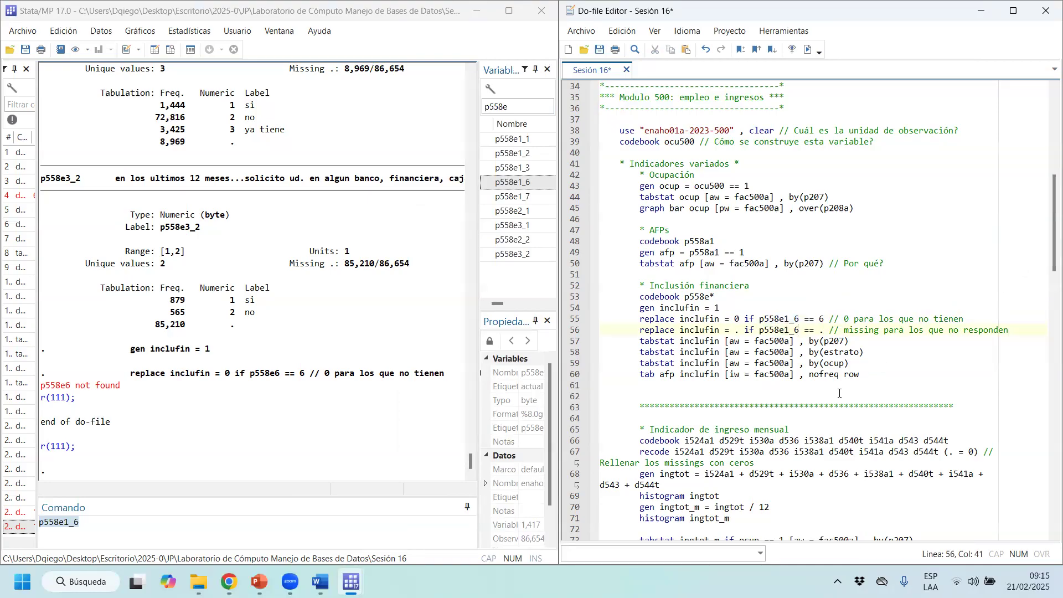
# Run the corrected inclufin replacements on lines 55 and 56 of the do-file
pyautogui.moveTo(703, 319); pyautogui.dragTo(807, 330)
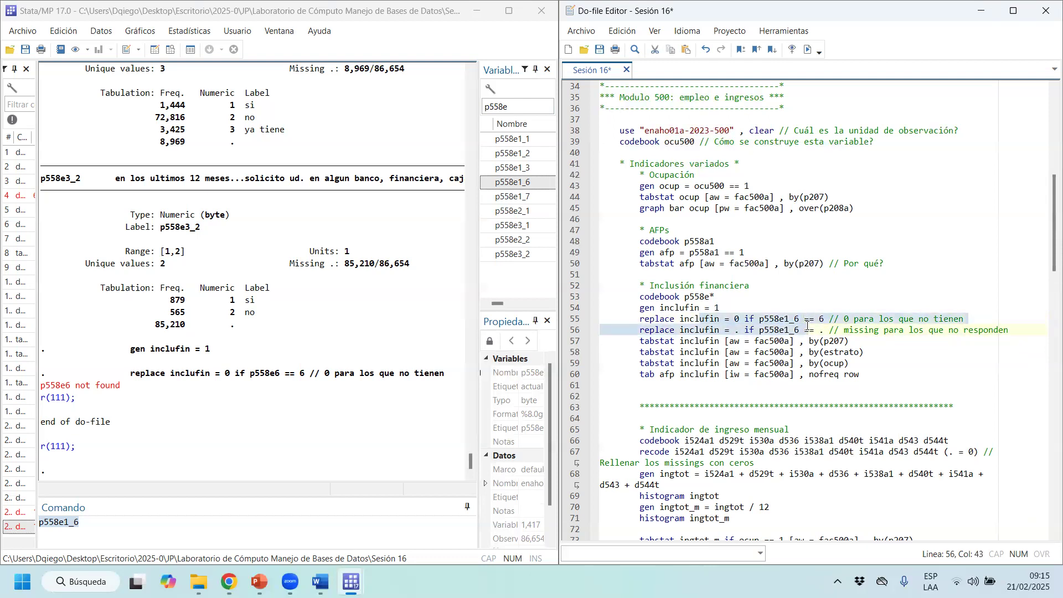
pyautogui.hotkey('ctrl', 'd')
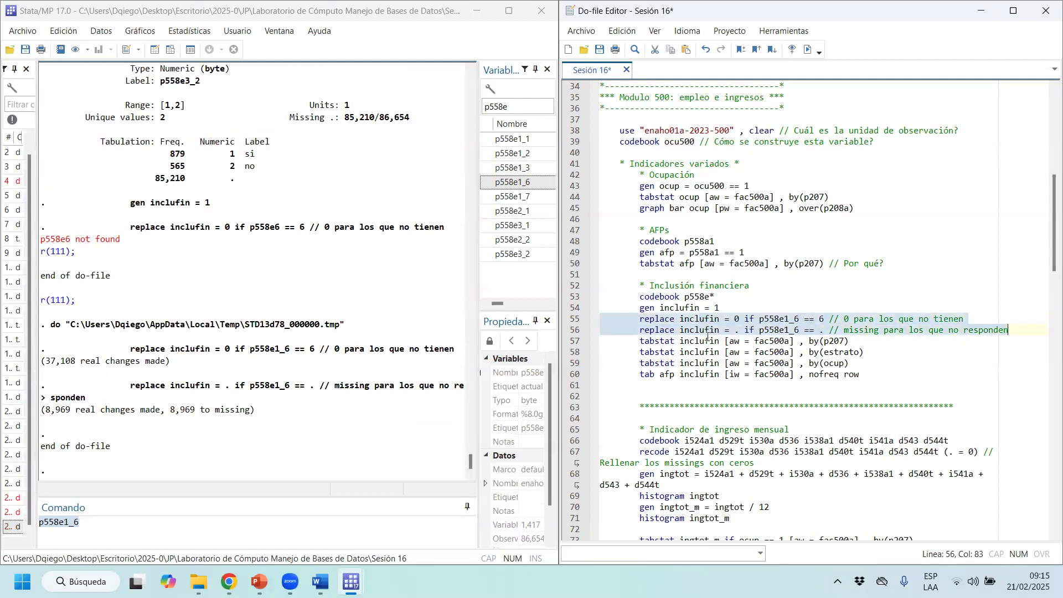
# Run the weighted tabstat of inclufin by p207 on line 57 and compare the means for men and women
pyautogui.tripleClick(732, 342)
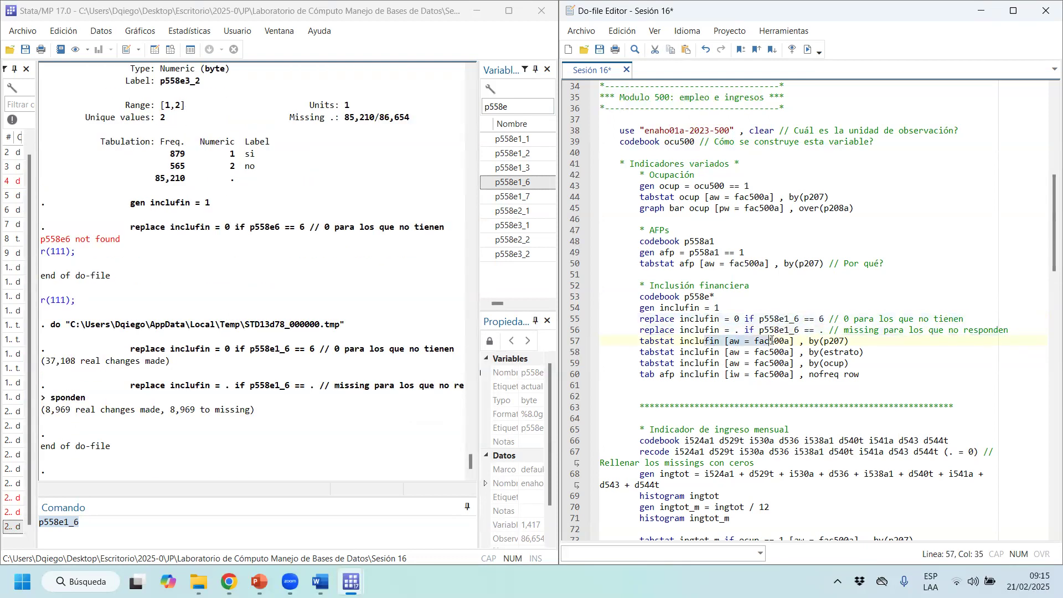
pyautogui.hotkey('ctrl', 'd')
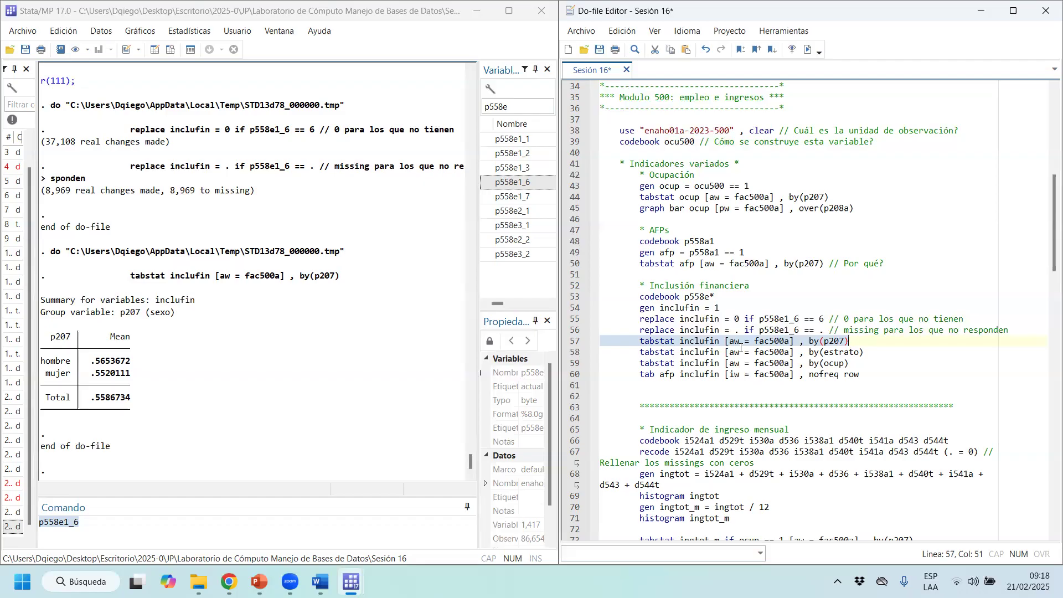
pyautogui.moveTo(132, 375); pyautogui.dragTo(42, 363)
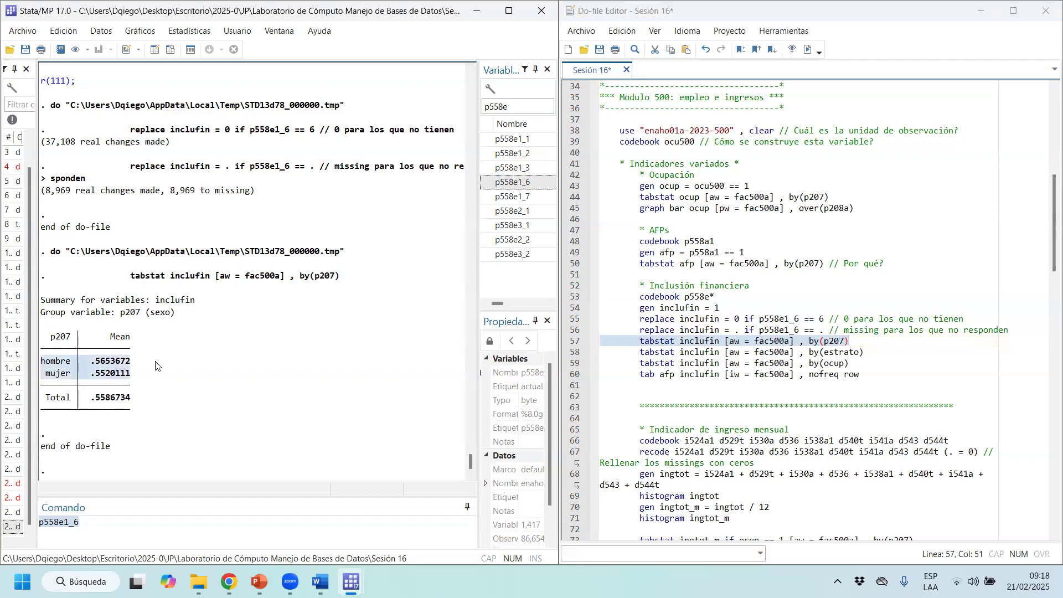
pyautogui.moveTo(139, 375); pyautogui.dragTo(49, 368)
pyautogui.click(125, 371)
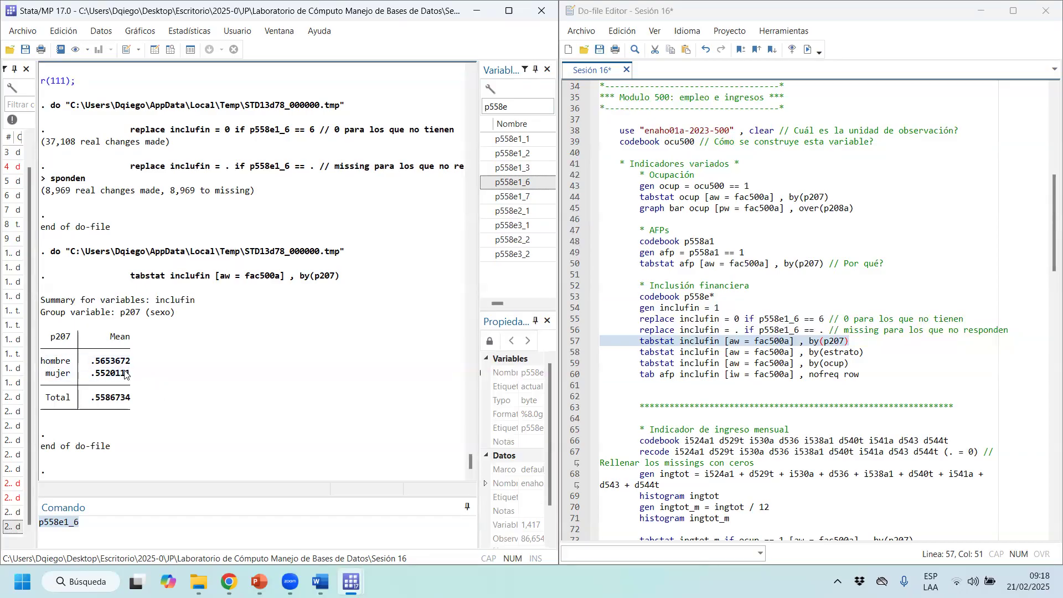
pyautogui.moveTo(141, 377); pyautogui.dragTo(42, 374)
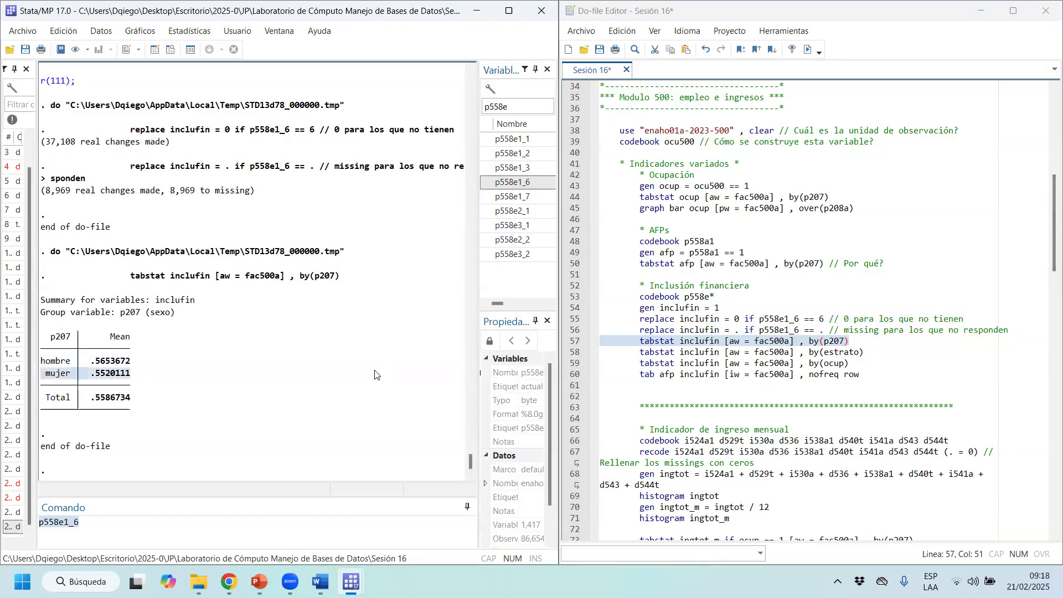
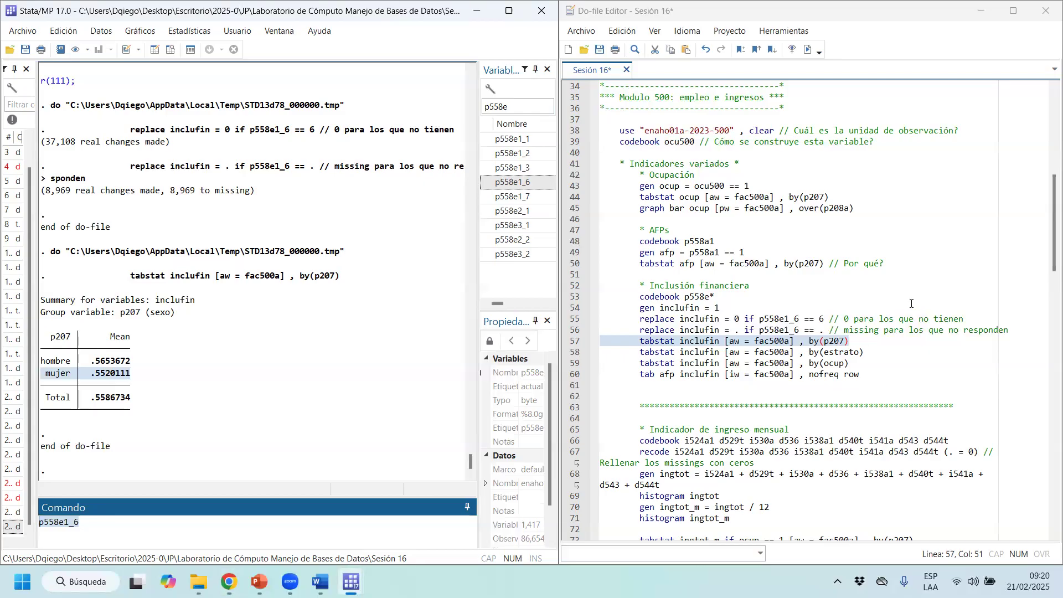
# Run the weighted tabstat of inclufin by estrato on line 58 and compare the largest-city stratum with the two enumeration-area strata
pyautogui.moveTo(844, 354); pyautogui.dragTo(699, 353)
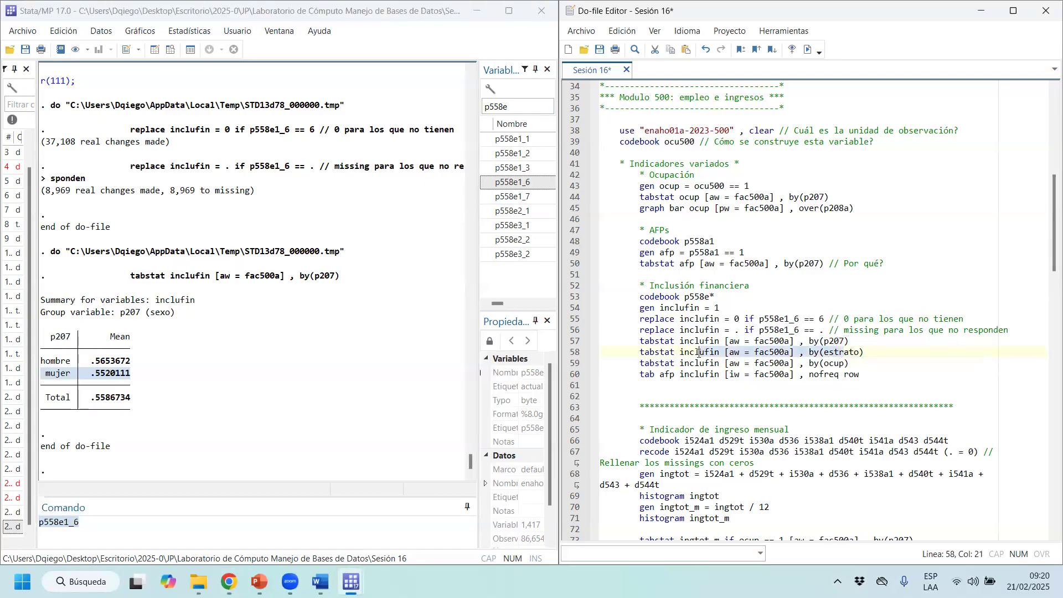
pyautogui.click(808, 49)
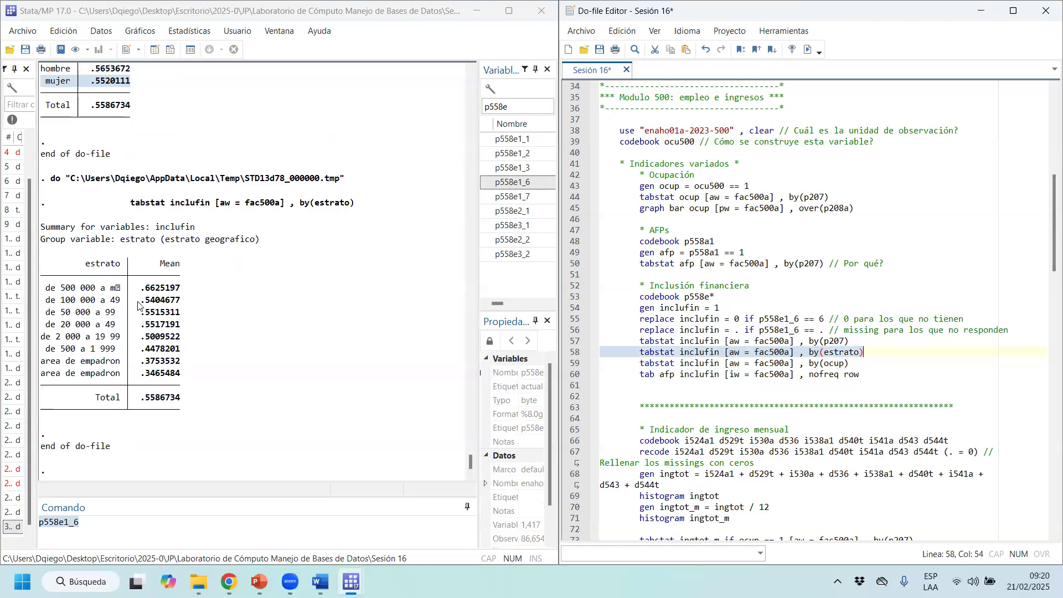
pyautogui.moveTo(61, 288); pyautogui.dragTo(186, 287)
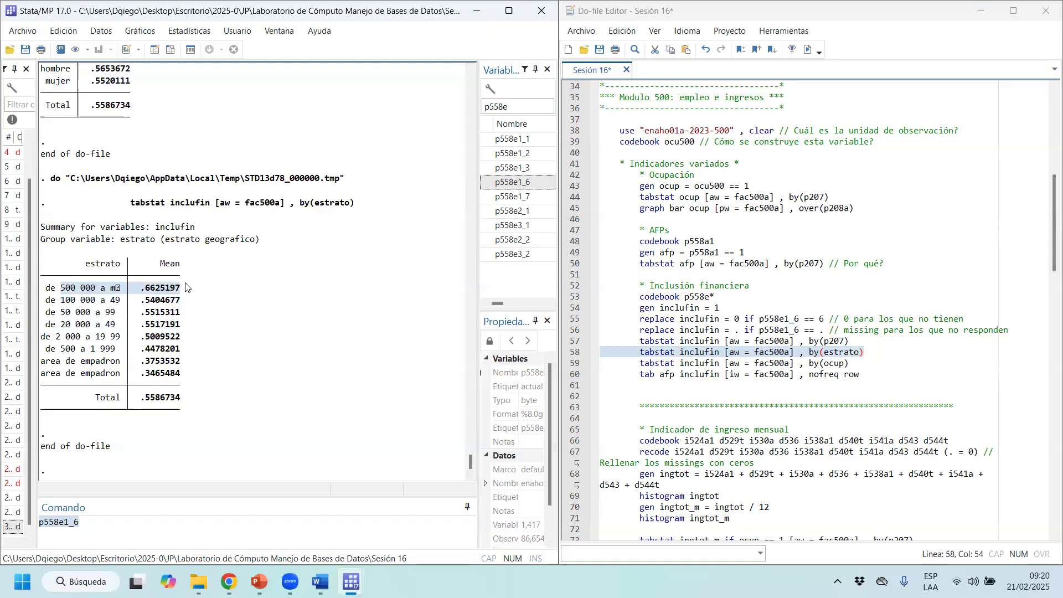
pyautogui.moveTo(189, 374); pyautogui.dragTo(0, 360)
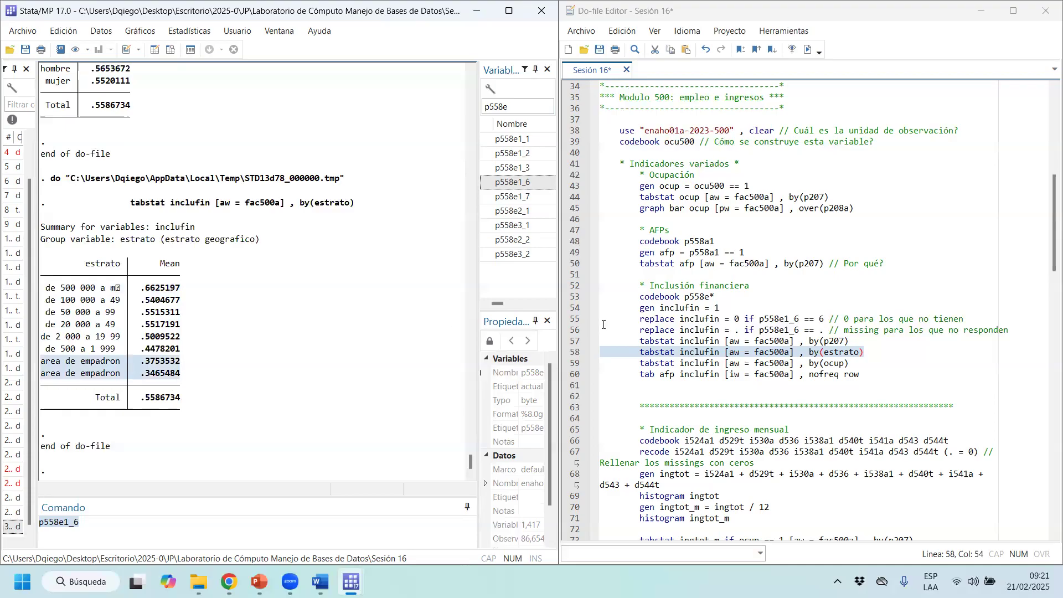
# Run the weighted tabstat of inclufin by ocup on line 59 and compare the means of the two occupation groups
pyautogui.moveTo(691, 361); pyautogui.dragTo(621, 360)
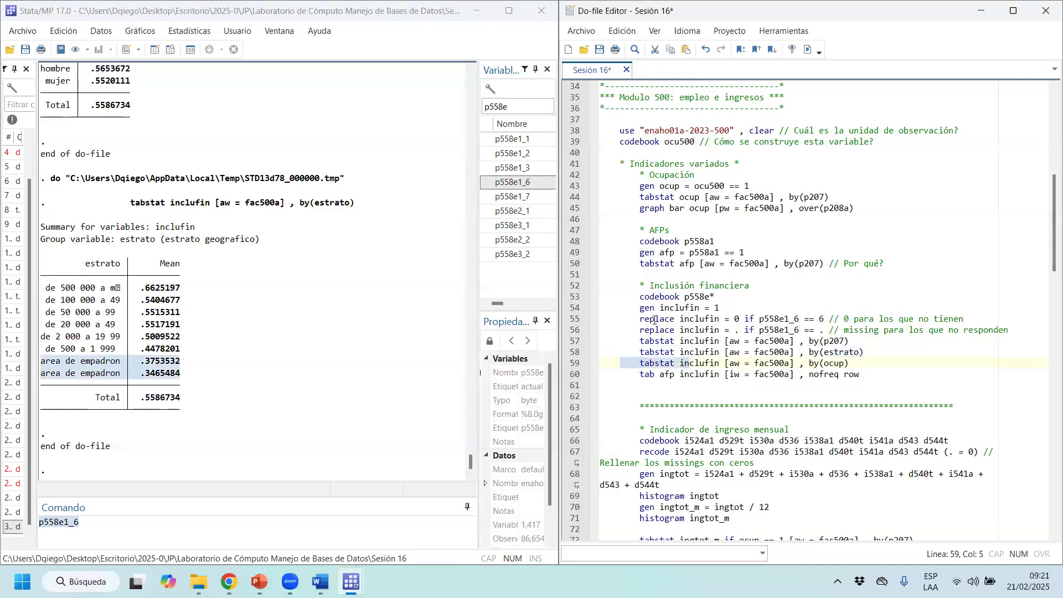
pyautogui.click(810, 51)
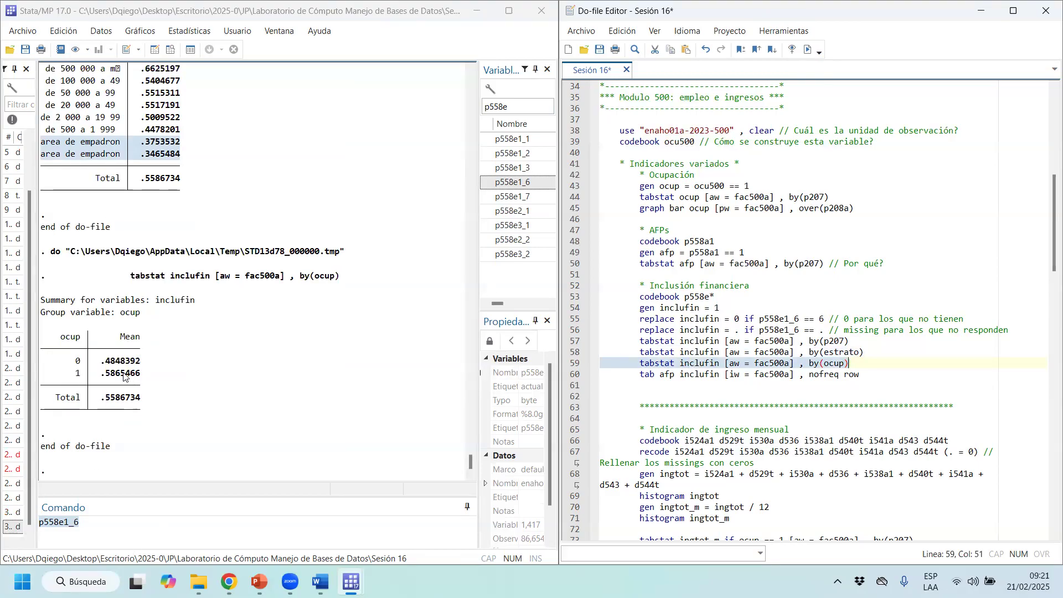
pyautogui.moveTo(156, 373); pyautogui.dragTo(28, 368)
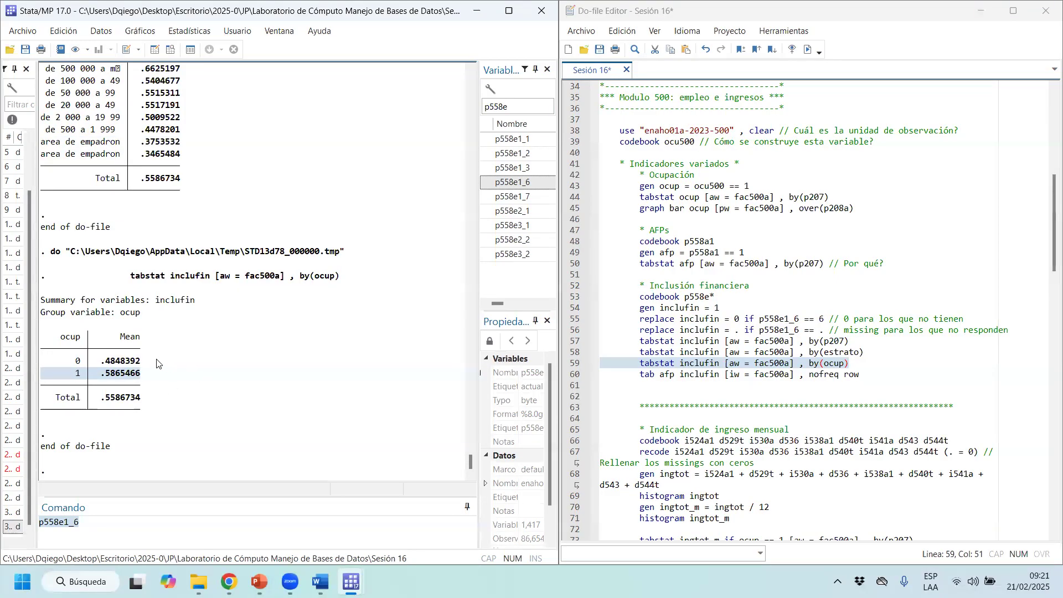
pyautogui.moveTo(157, 362); pyautogui.dragTo(48, 361)
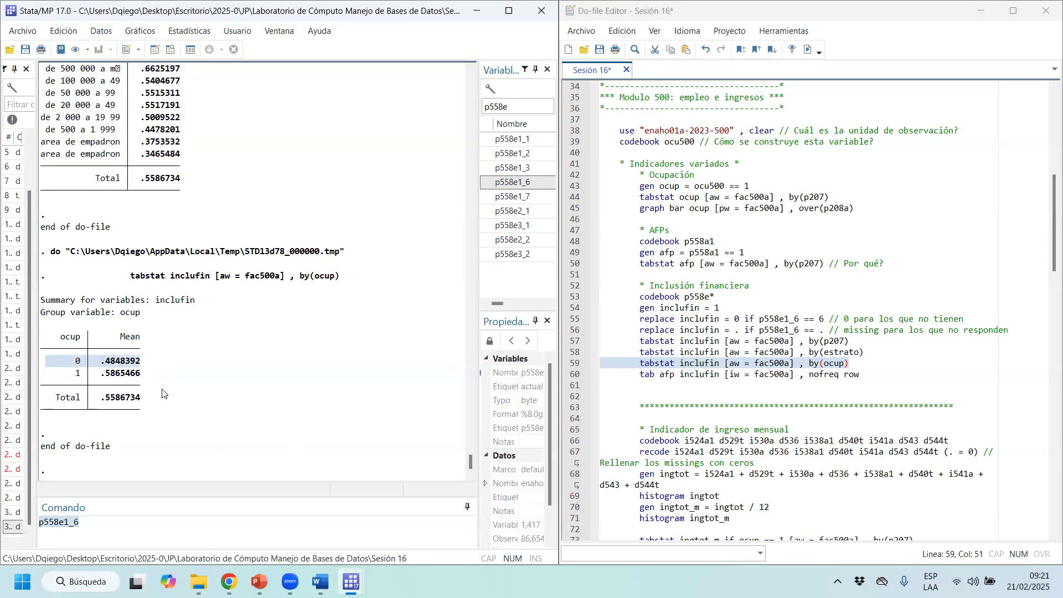
# Run the line 60 cross-tabulation of afp and inclufin, weighted by fac500a, with row percentages and no frequencies
pyautogui.click(855, 374)
pyautogui.moveTo(865, 374); pyautogui.dragTo(514, 377)
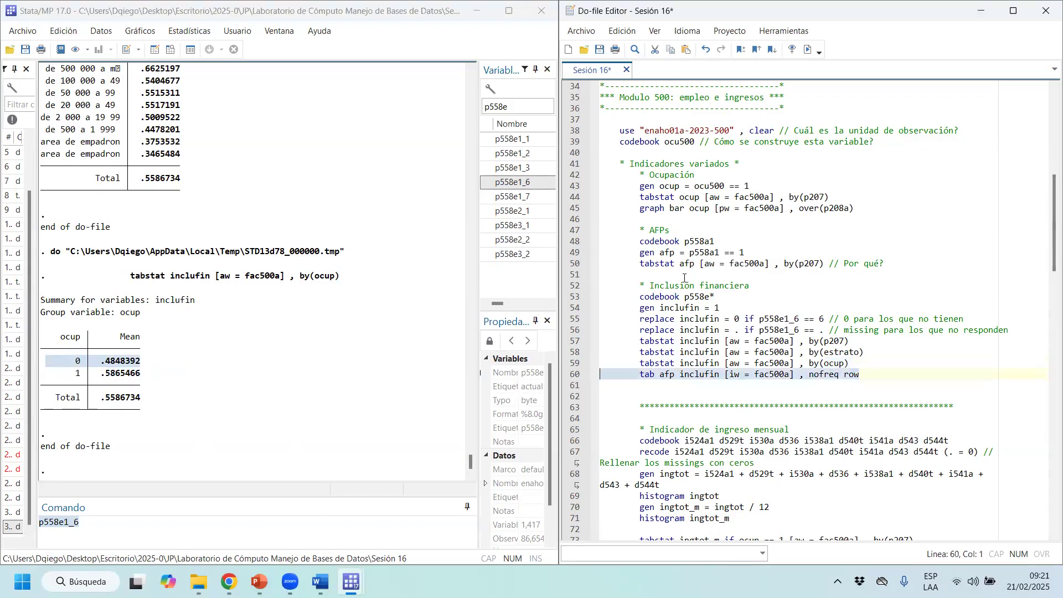
pyautogui.click(808, 50)
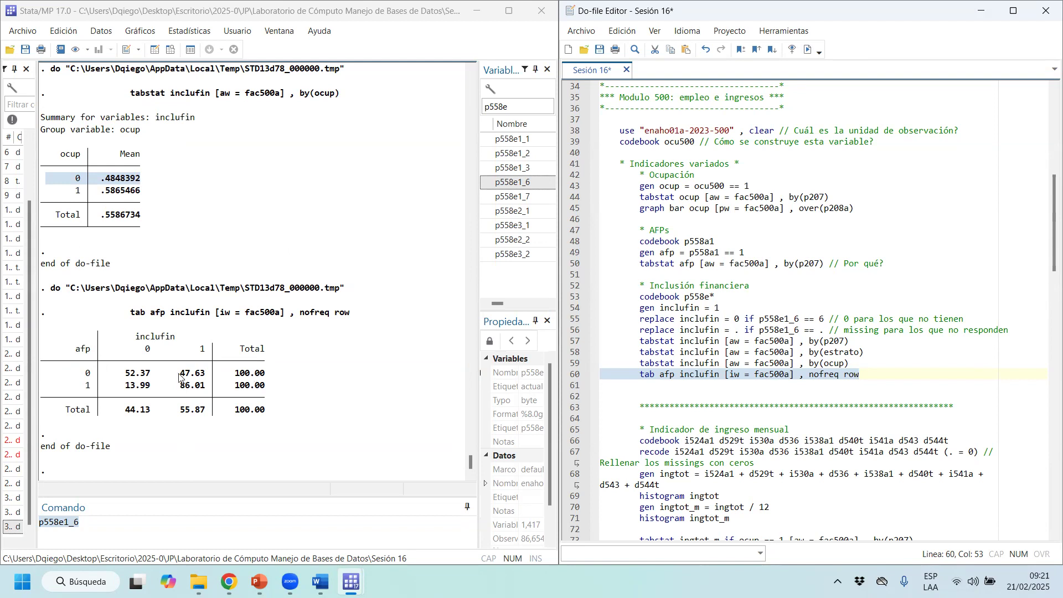
# Examine the inclufin row percentages for each afp group and the row option in the do-file that produces them
pyautogui.moveTo(85, 373); pyautogui.dragTo(274, 380)
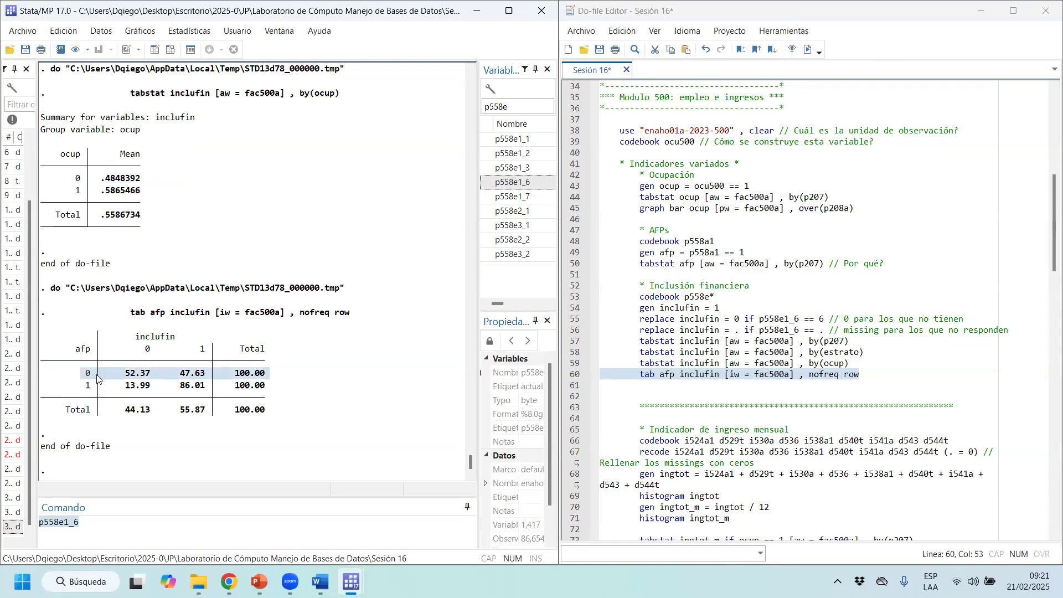
pyautogui.moveTo(81, 375); pyautogui.dragTo(270, 378)
pyautogui.click(190, 378)
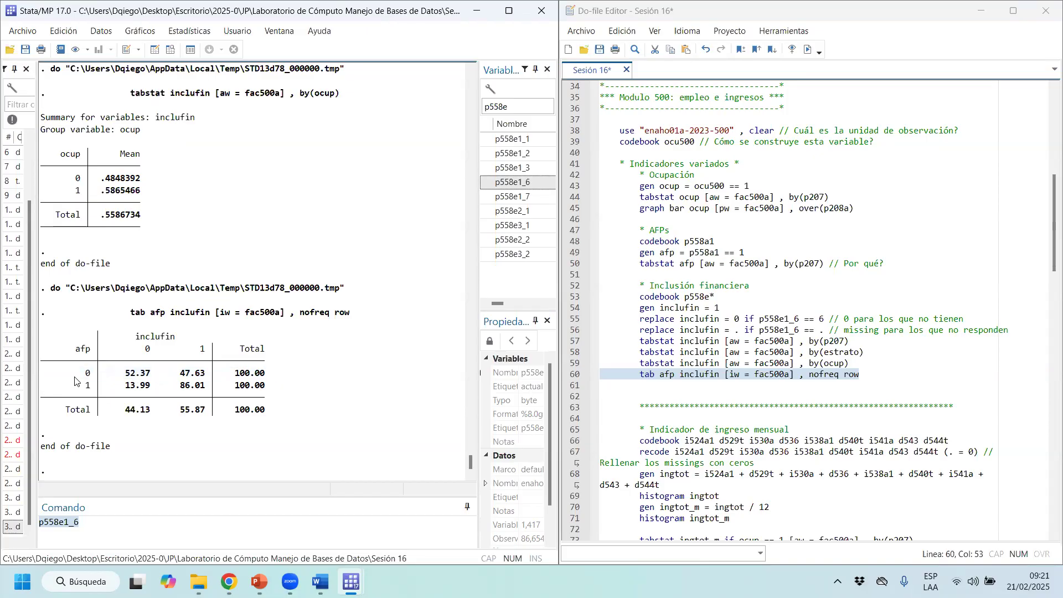
pyautogui.moveTo(77, 375); pyautogui.dragTo(271, 378)
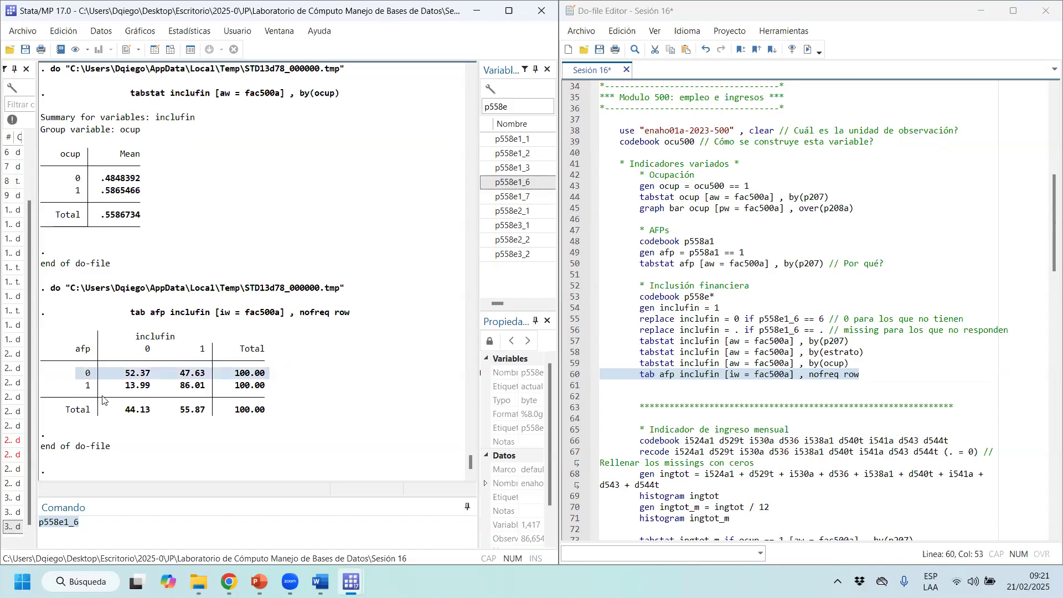
pyautogui.moveTo(83, 386); pyautogui.dragTo(145, 392)
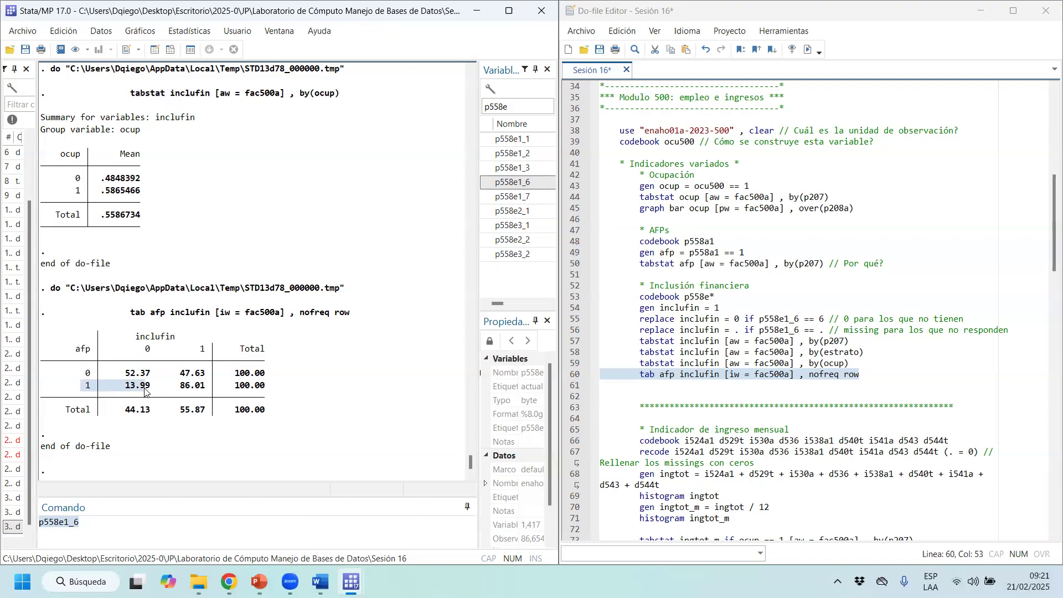
pyautogui.moveTo(145, 392); pyautogui.dragTo(279, 386)
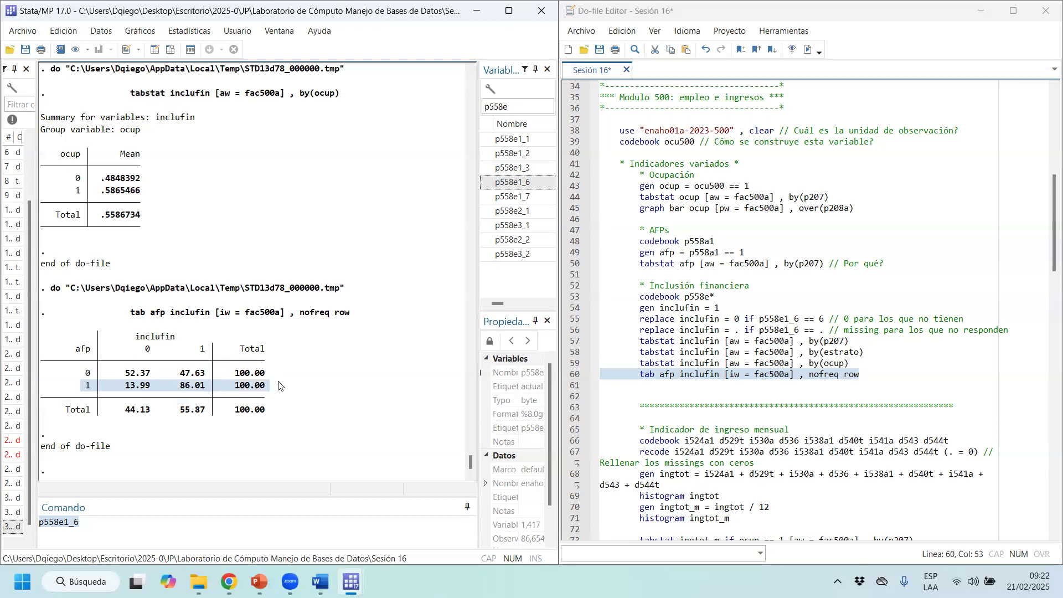
pyautogui.click(900, 383)
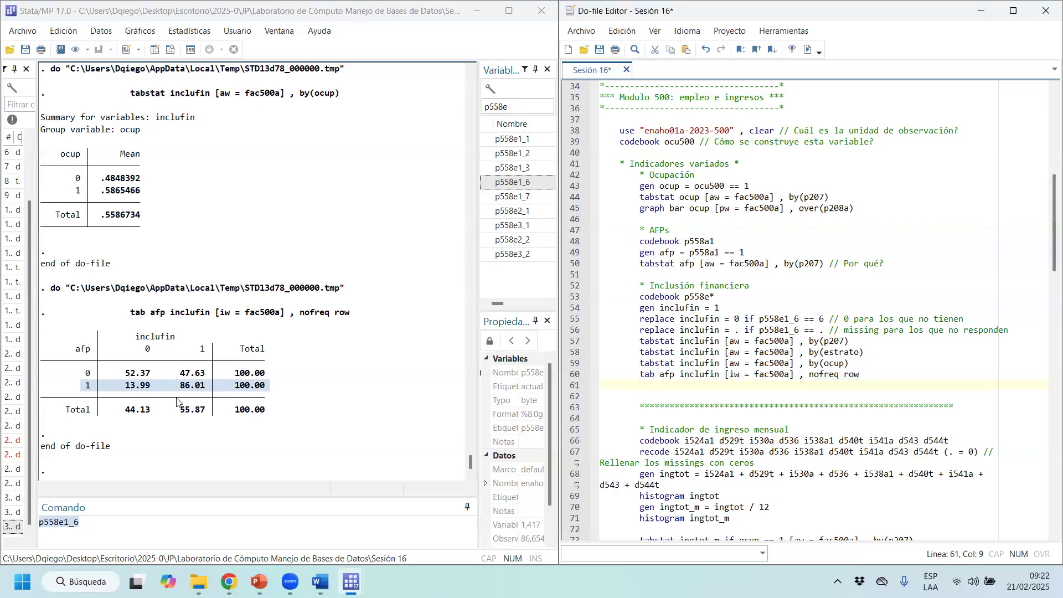
pyautogui.moveTo(862, 375)
pyautogui.mouseDown()
pyautogui.moveTo(846, 364)
pyautogui.moveTo(848, 379)
pyautogui.mouseUp()
pyautogui.click(844, 375)
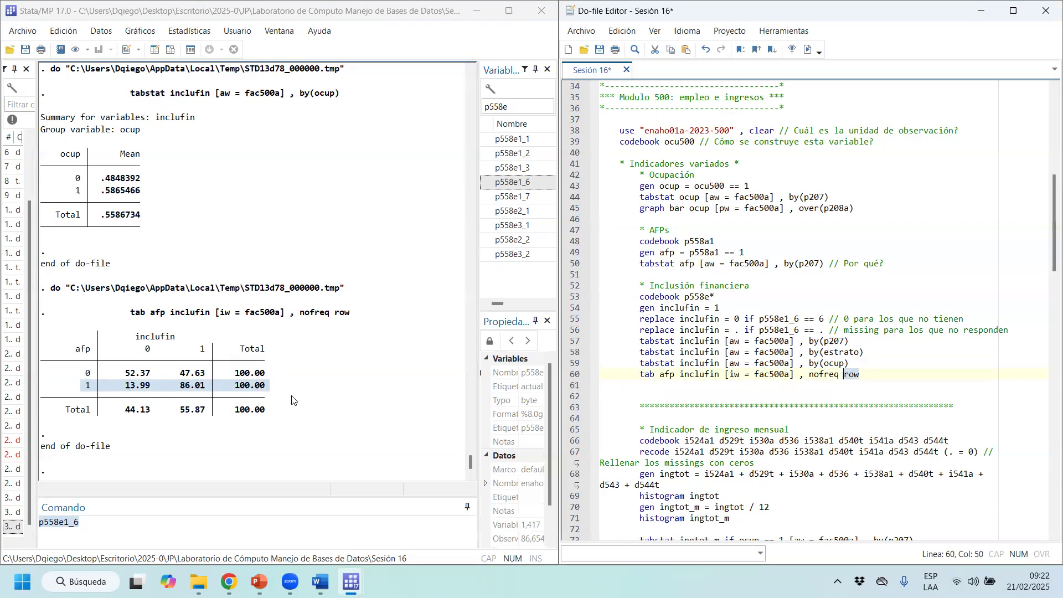
pyautogui.moveTo(121, 374); pyautogui.dragTo(206, 375)
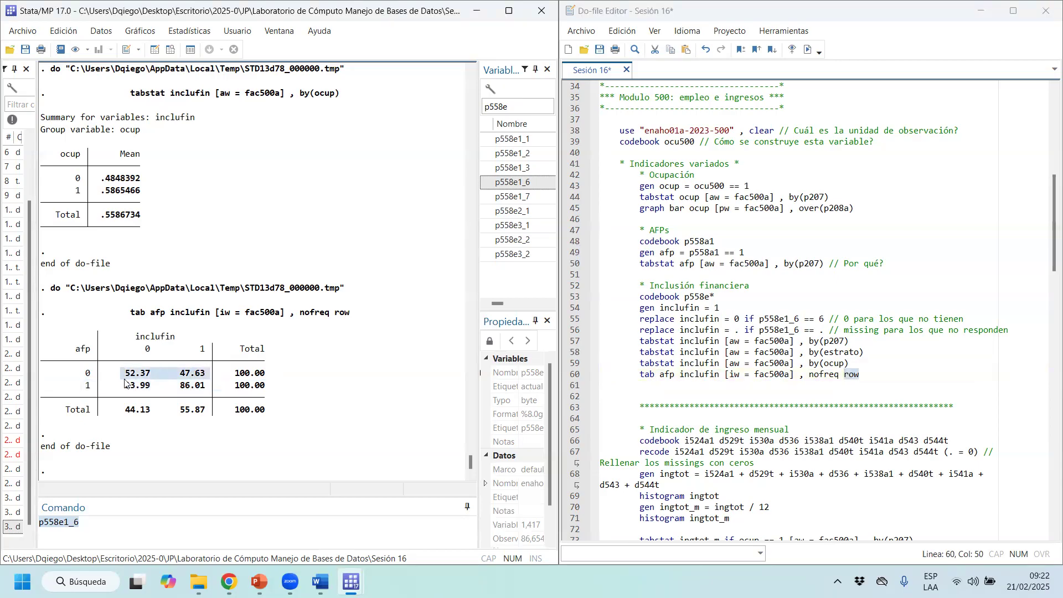
# Copy the afp and inclufin cross-tabulation from line 60 to line 61 and change its row option to col
pyautogui.click(890, 363)
pyautogui.moveTo(875, 375); pyautogui.dragTo(639, 375)
pyautogui.hotkey('ctrl', 'c')
pyautogui.click(645, 387)
pyautogui.hotkey('ctrl', 'v')
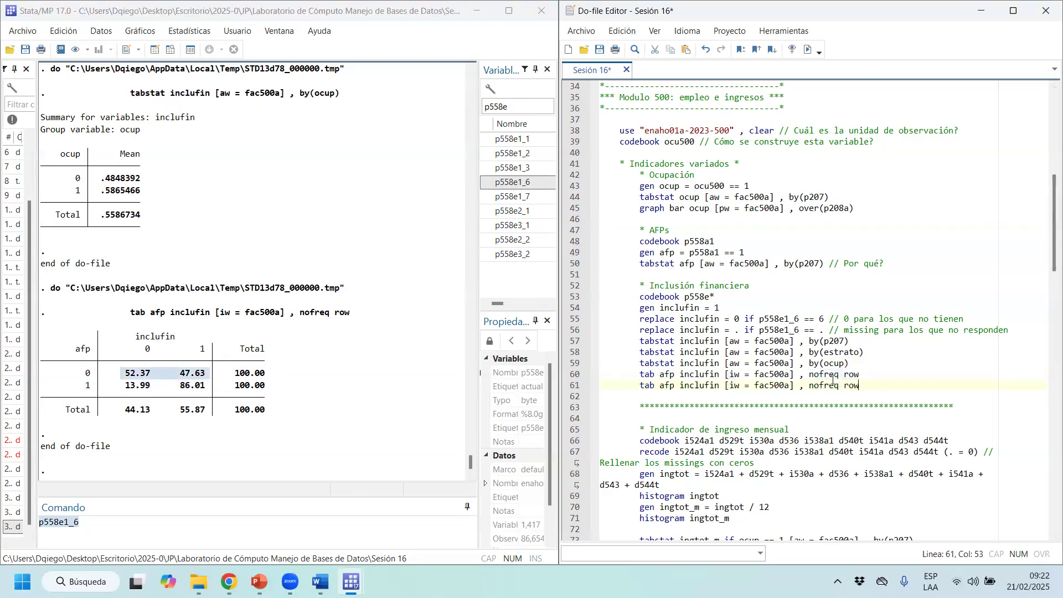
pyautogui.press('BackSpace')
pyautogui.press('BackSpace')
pyautogui.press('BackSpace')
pyautogui.write('col')
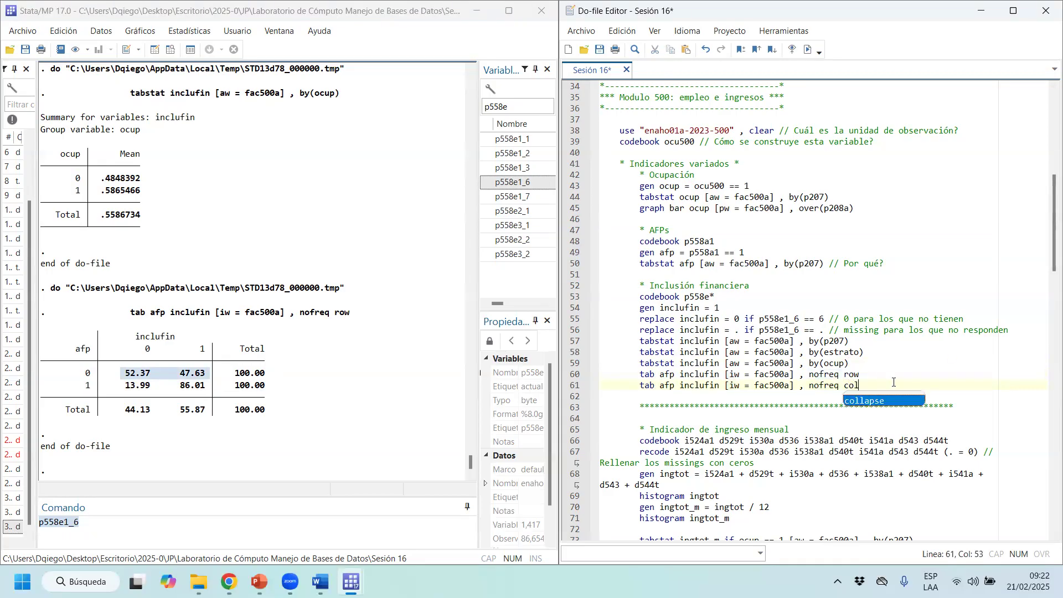
# Run the column-percentage cross-tabulation on line 61 and examine the afp shares within each inclufin group
pyautogui.hotkey('ctrl', 'd')
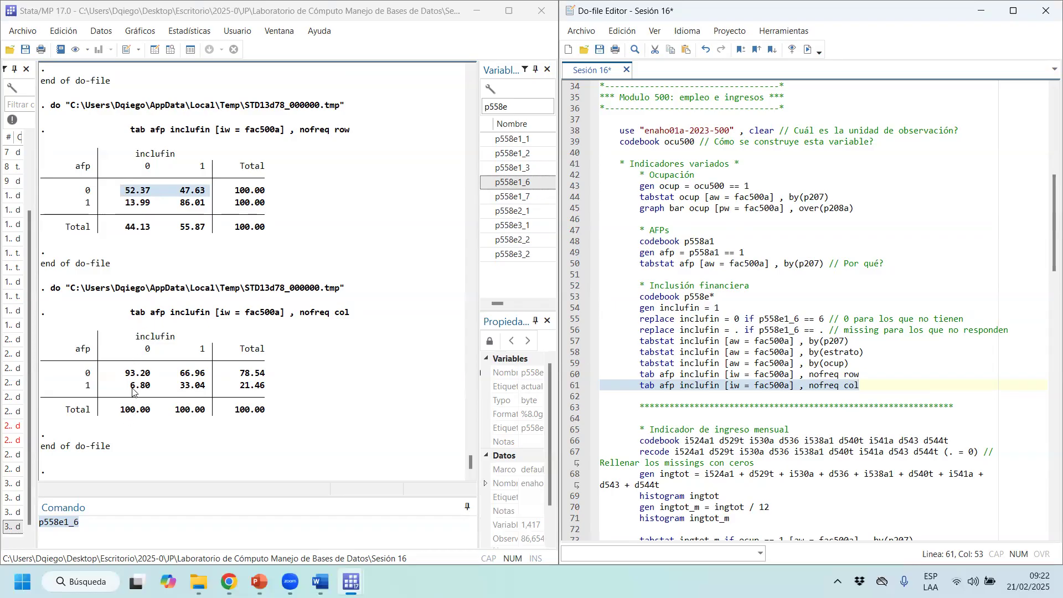
pyautogui.moveTo(131, 387); pyautogui.dragTo(149, 391)
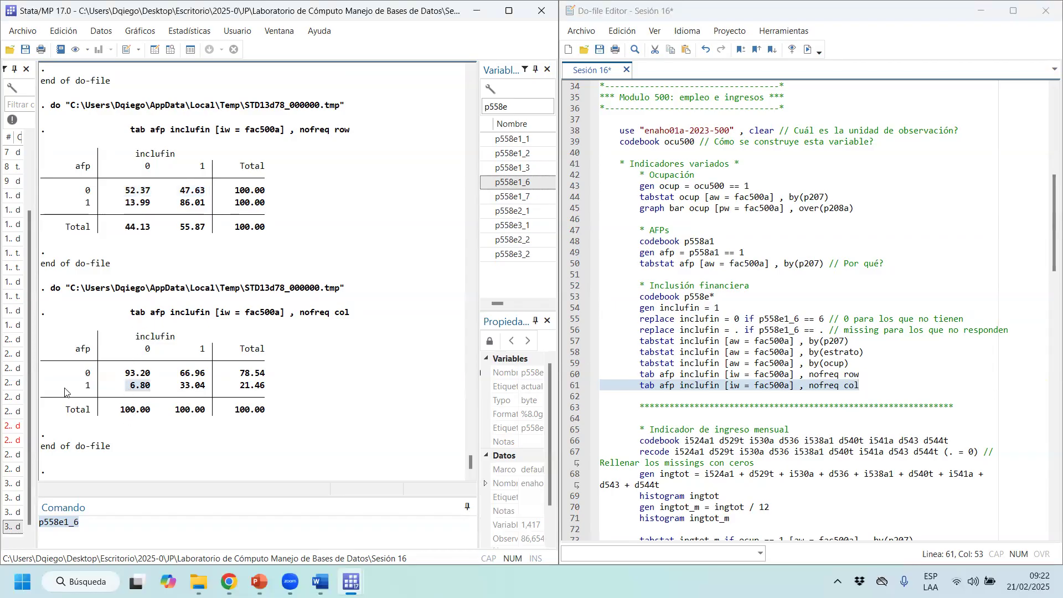
pyautogui.moveTo(195, 349); pyautogui.dragTo(205, 350)
pyautogui.click(881, 375)
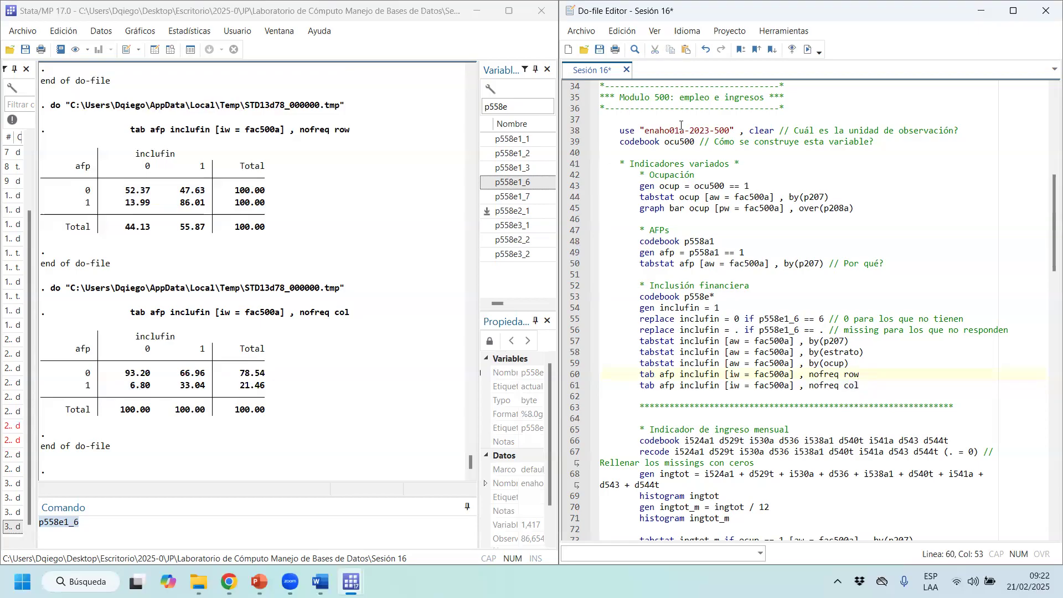
# Clear the p558e filter from the variable list and open the dataset in a widened data browser
pyautogui.scroll(-5, 685, 130)
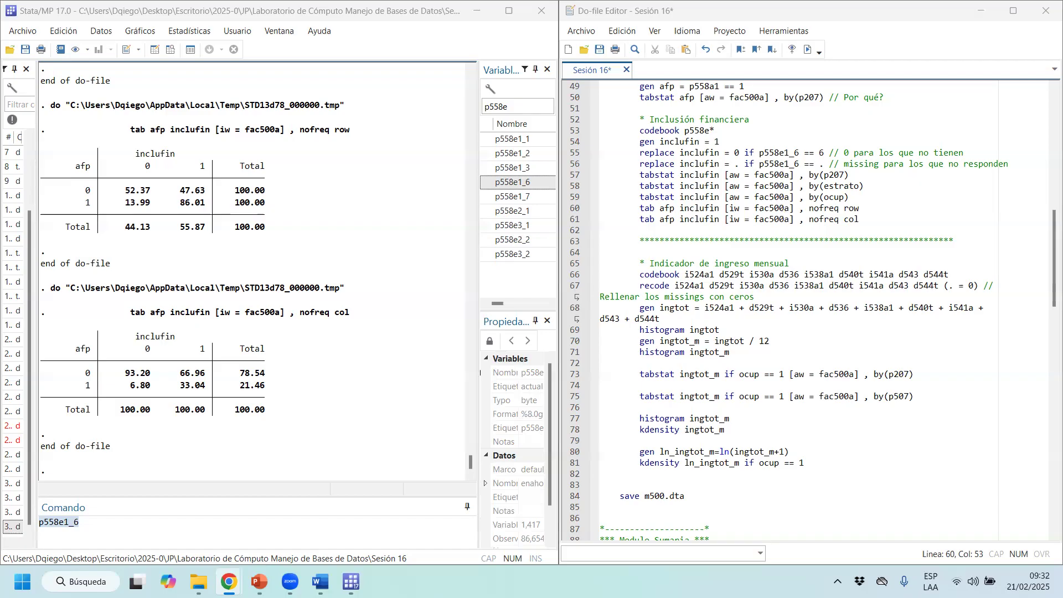
pyautogui.click(531, 108)
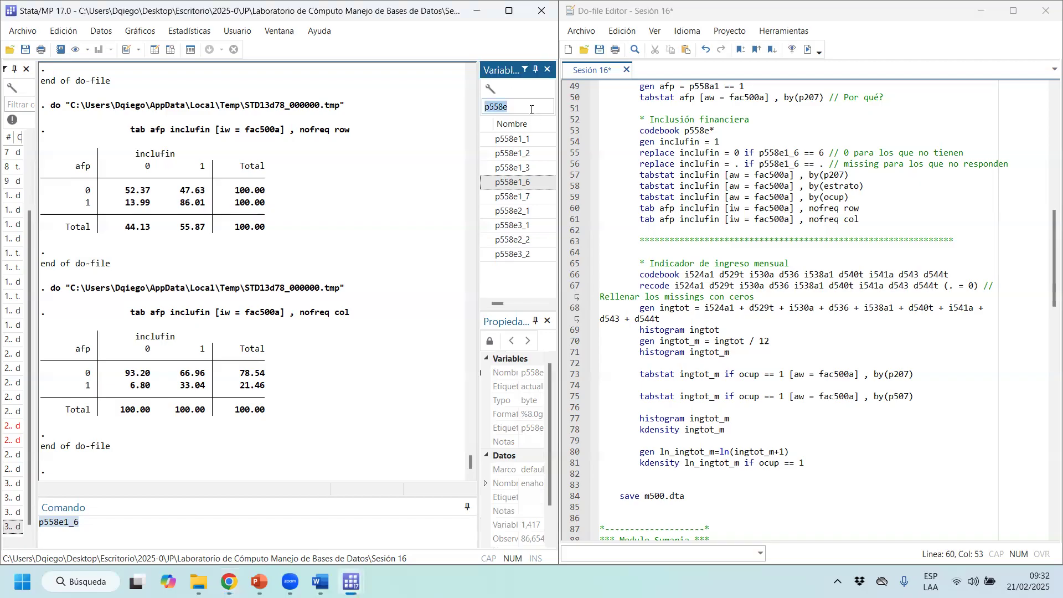
pyautogui.press('BackSpace')
pyautogui.click(175, 50)
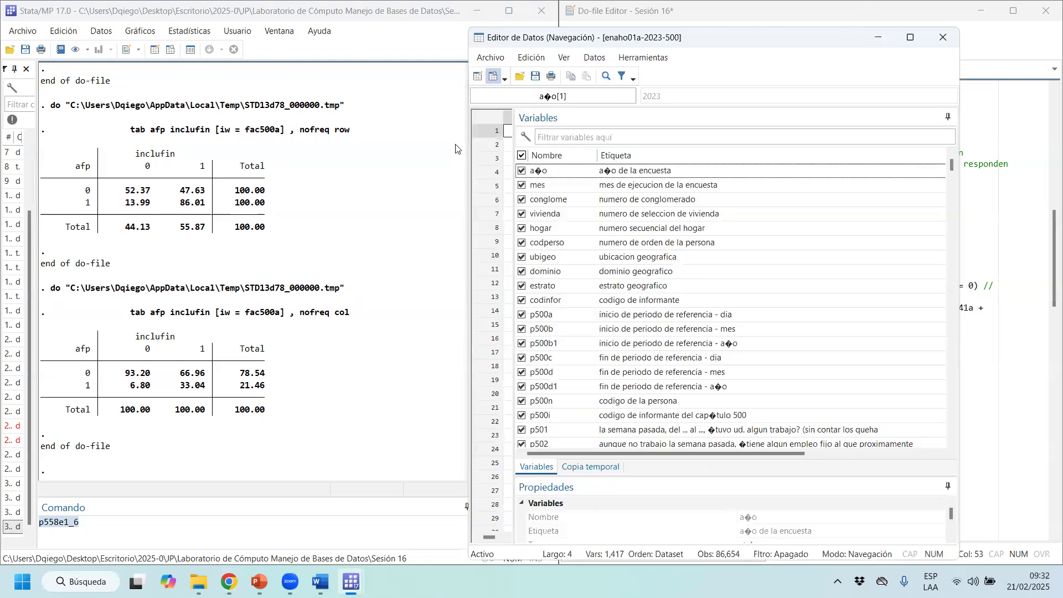
pyautogui.moveTo(465, 139); pyautogui.dragTo(44, 140)
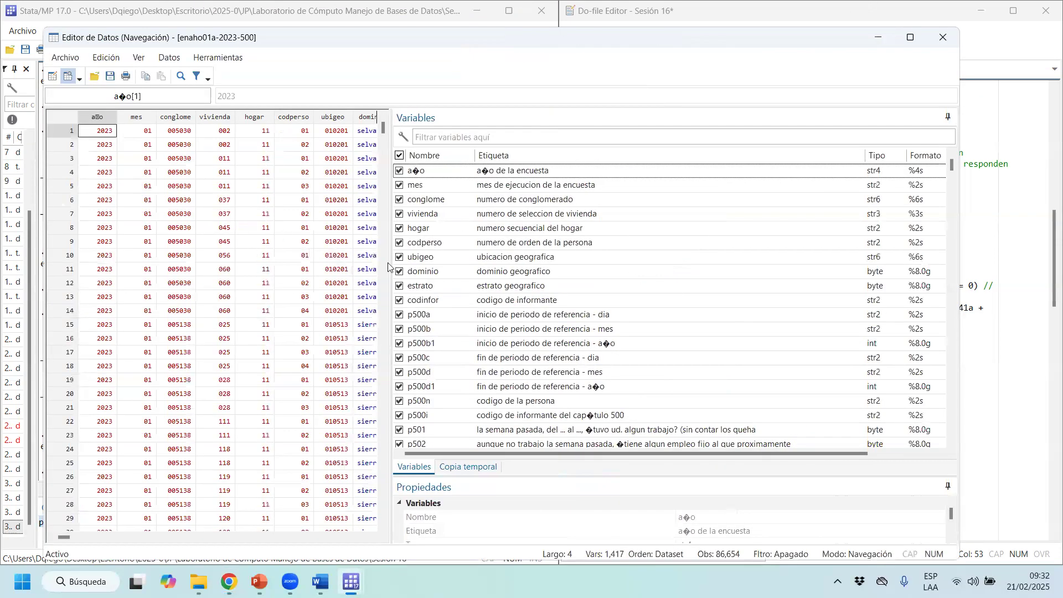
# Widen the variable list in the data browser, look over the p556 income variables of the last six months, and close the browser
pyautogui.moveTo(390, 262); pyautogui.dragTo(226, 262)
pyautogui.moveTo(949, 168); pyautogui.dragTo(951, 210)
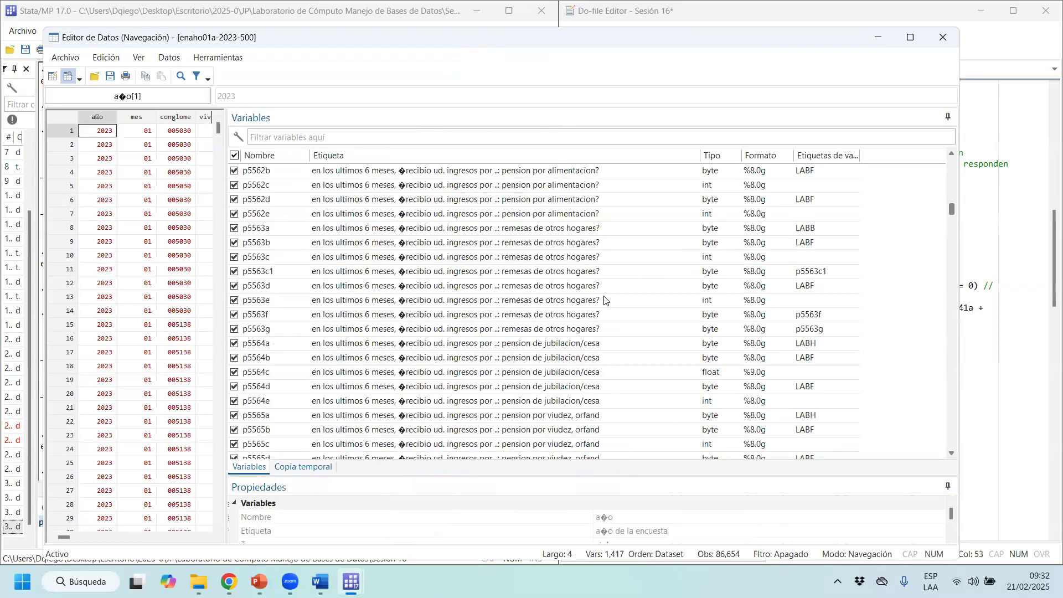
pyautogui.click(943, 37)
# Switch to Chrome and open the Enaho01a-2019-500 file in the INEI ENAHO 2019 variable dictionary
pyautogui.click(229, 581)
pyautogui.click(920, 510)
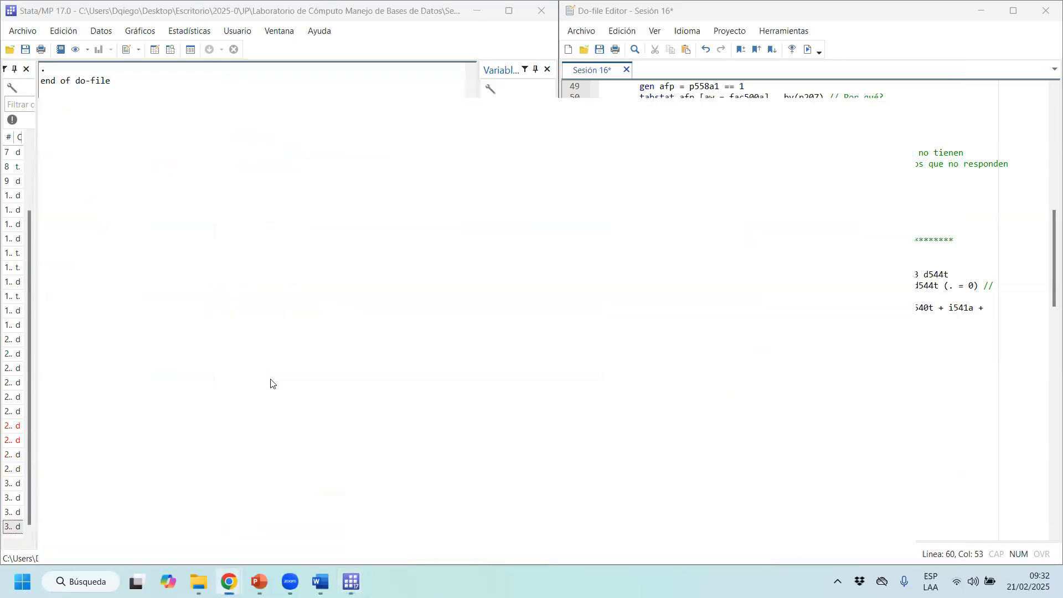
pyautogui.moveTo(1052, 451); pyautogui.dragTo(1049, 178)
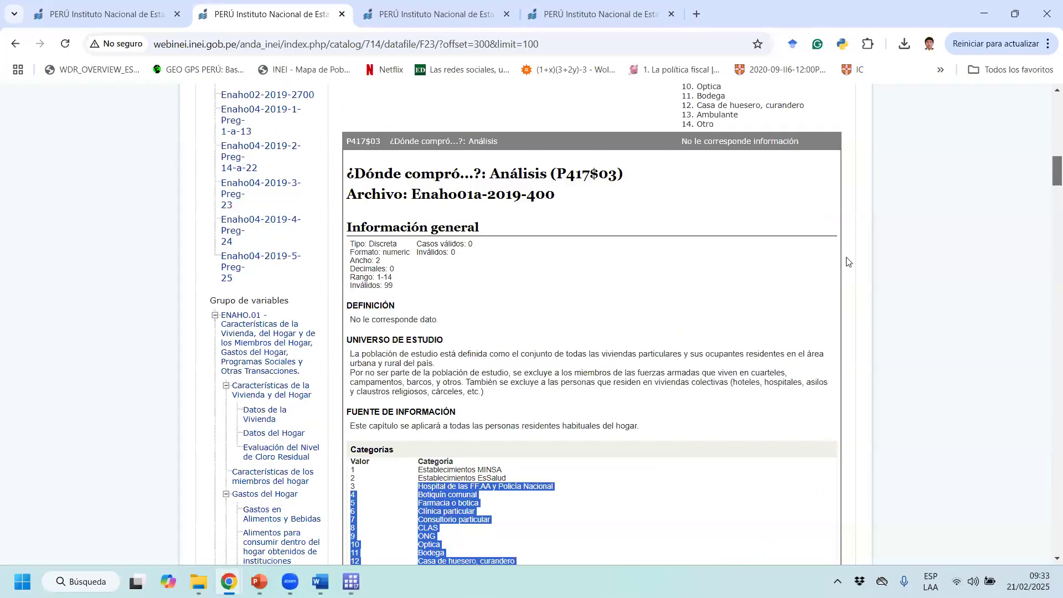
pyautogui.scroll(-2, 358, 378)
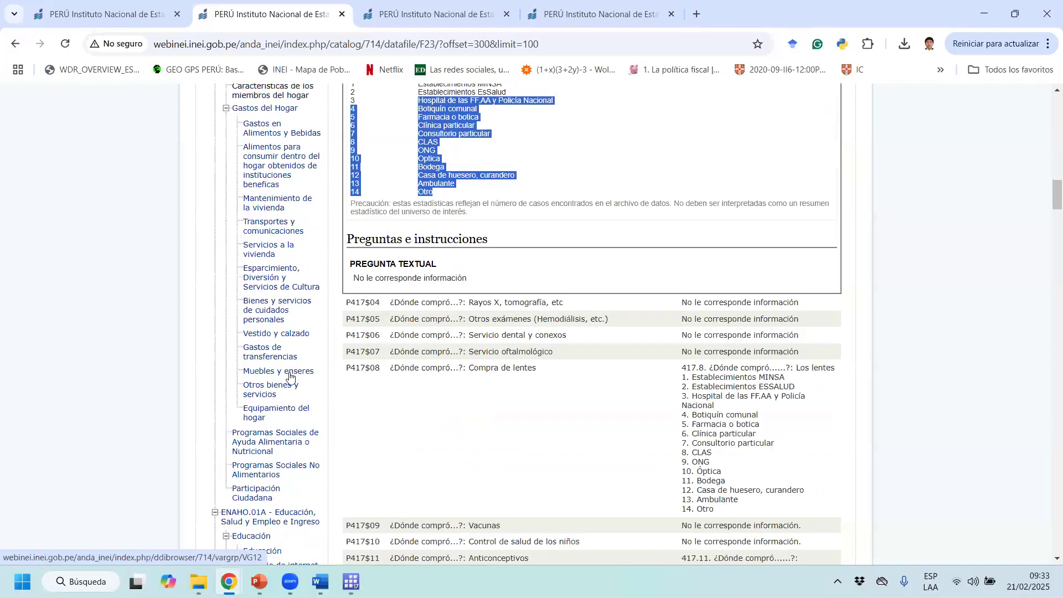
pyautogui.scroll(-3, 290, 377)
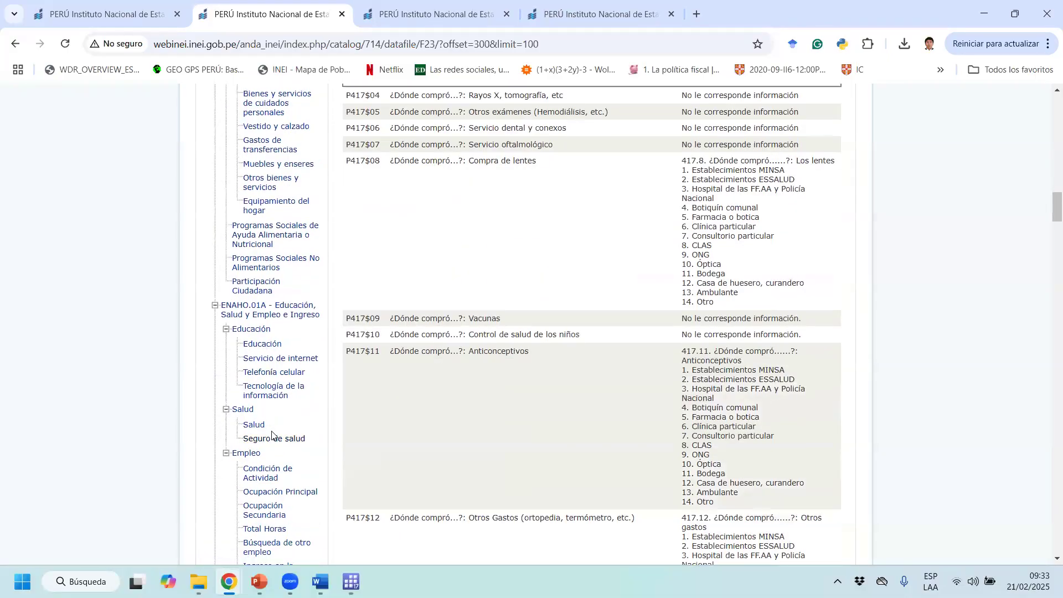
pyautogui.scroll(12, 271, 434)
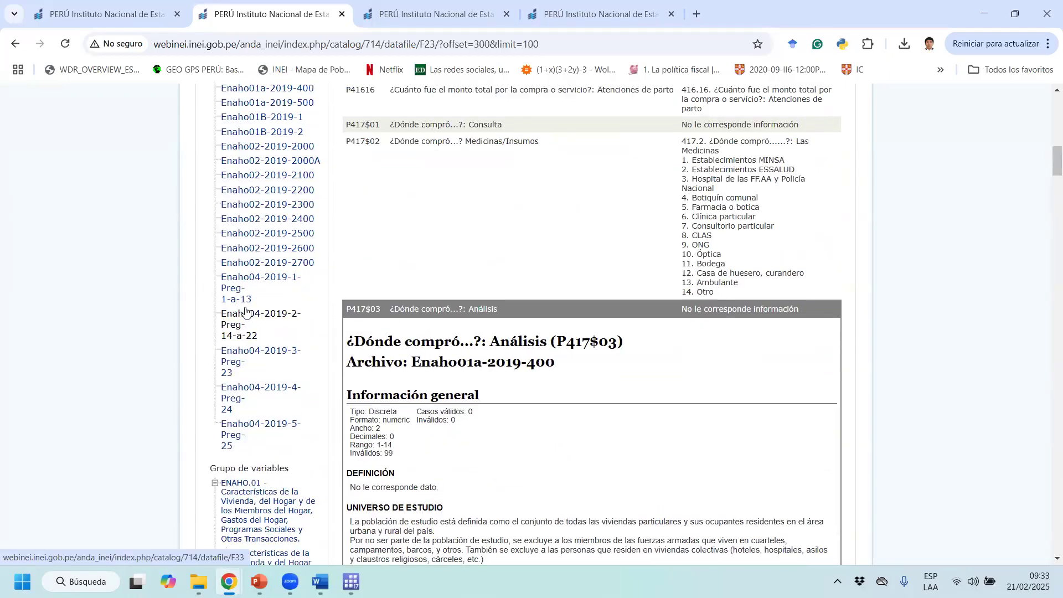
pyautogui.doubleClick(765, 5)
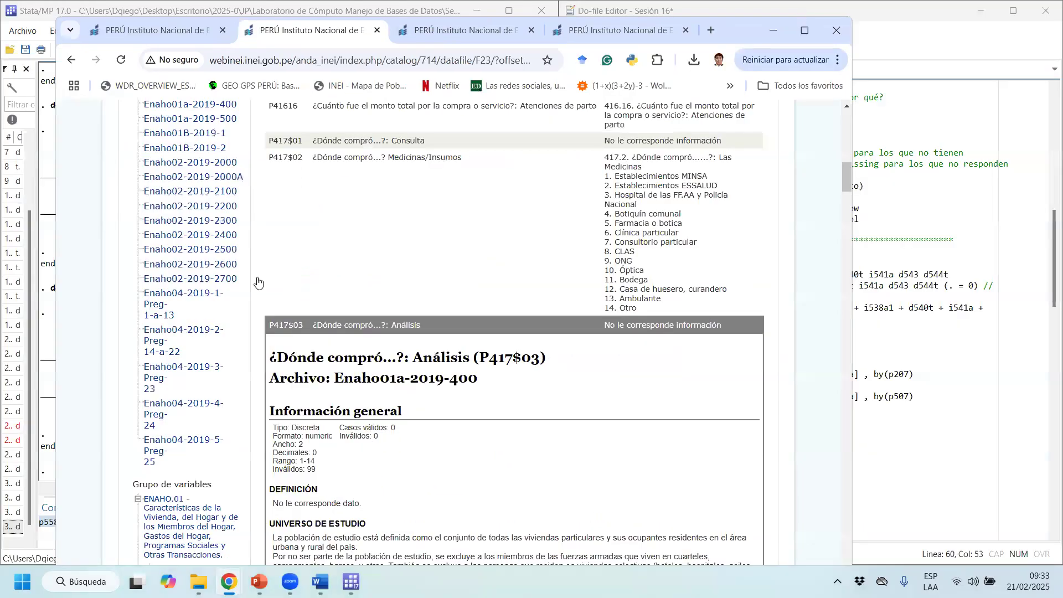
pyautogui.press('super+Up')
pyautogui.scroll(6, 308, 200)
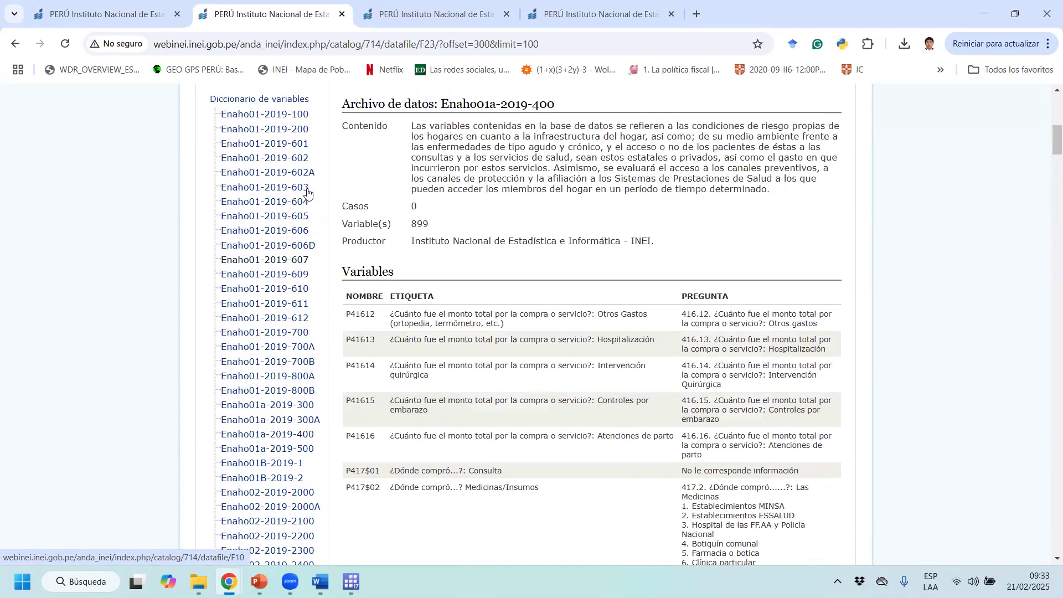
pyautogui.scroll(1, 308, 192)
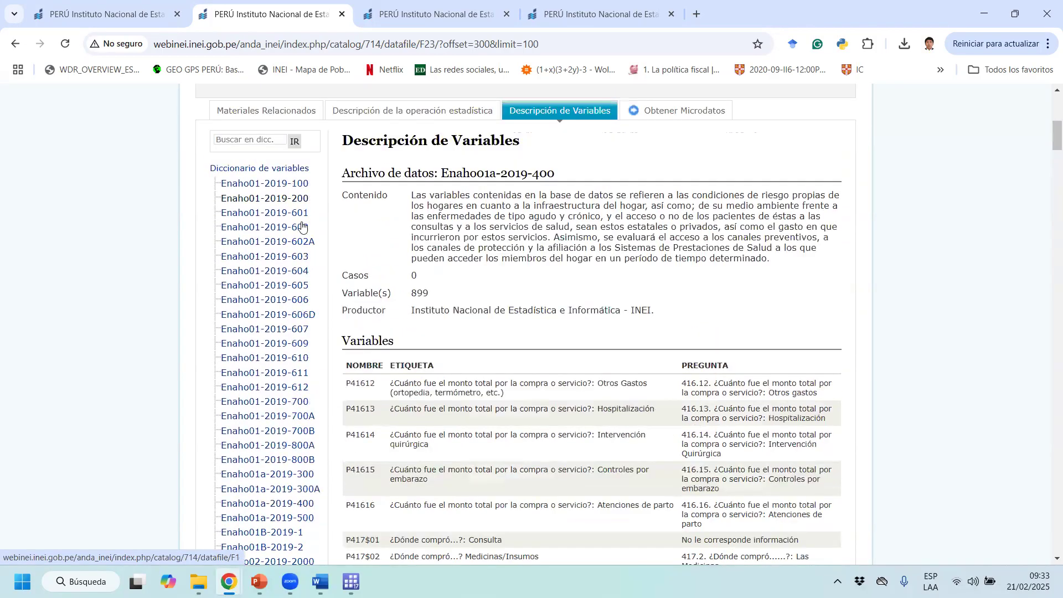
pyautogui.scroll(-1, 302, 458)
pyautogui.click(316, 448)
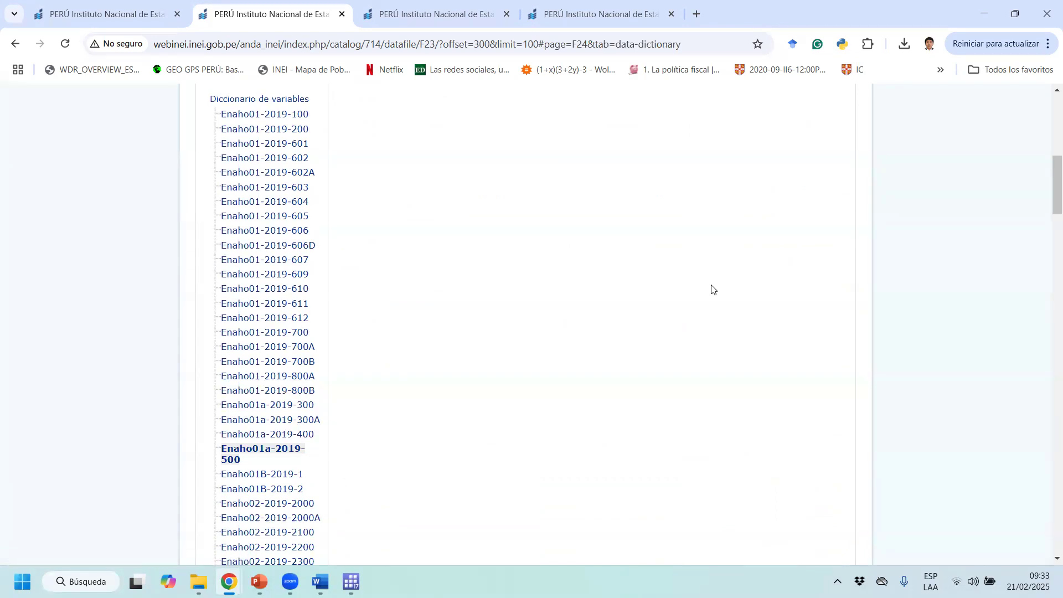
# Examine the P501 to P5046 employment questions and highlight the reference period "La semana pasada" in P5041
pyautogui.scroll(2, 947, 467)
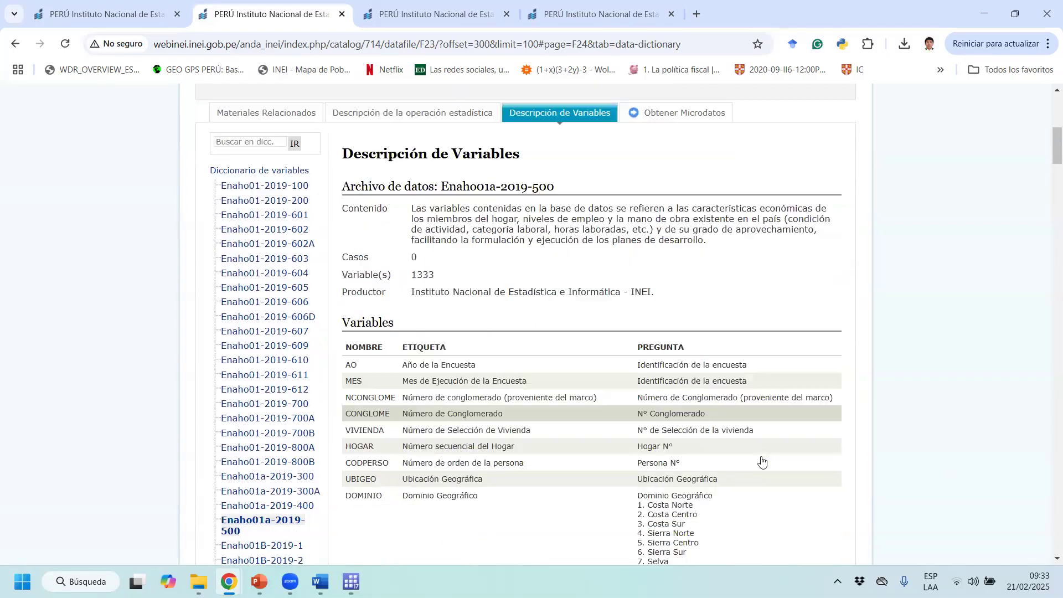
pyautogui.scroll(-15, 762, 463)
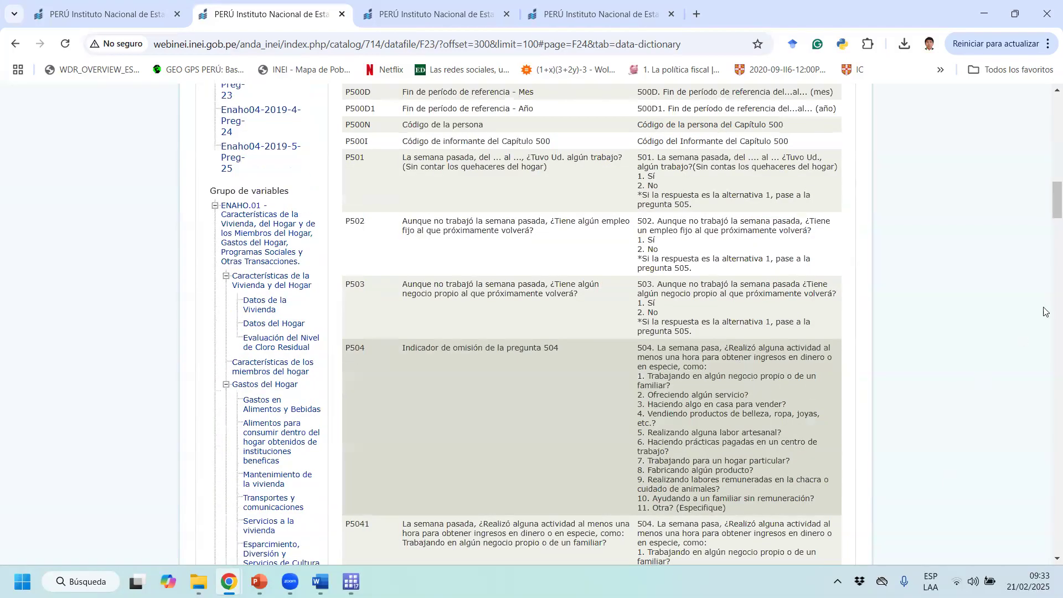
pyautogui.click(1047, 312)
pyautogui.moveTo(1047, 227)
pyautogui.mouseDown()
pyautogui.moveTo(1047, 203)
pyautogui.moveTo(1047, 223)
pyautogui.mouseUp()
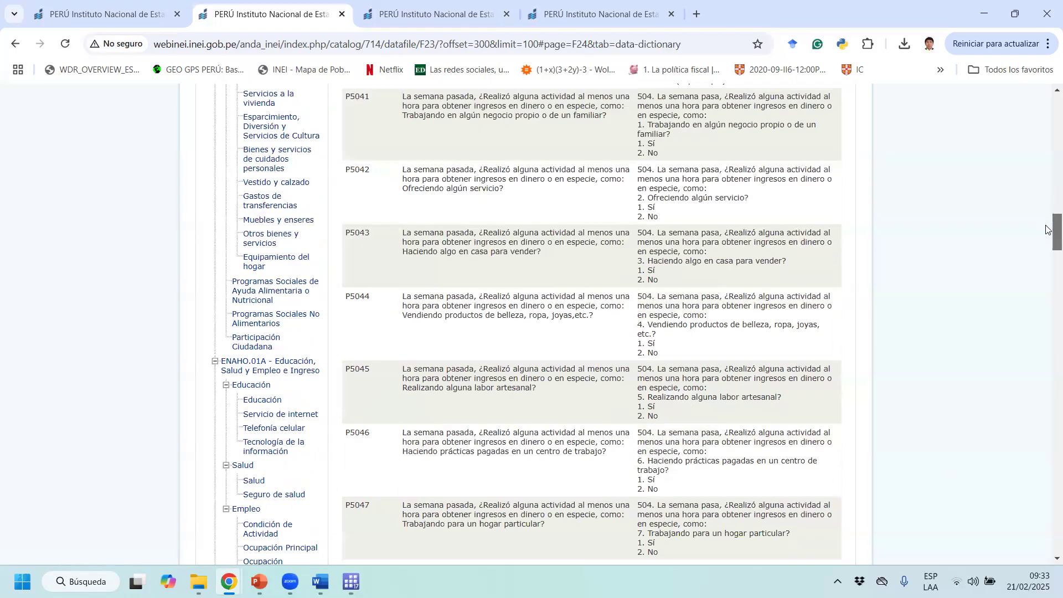
pyautogui.scroll(1, 466, 181)
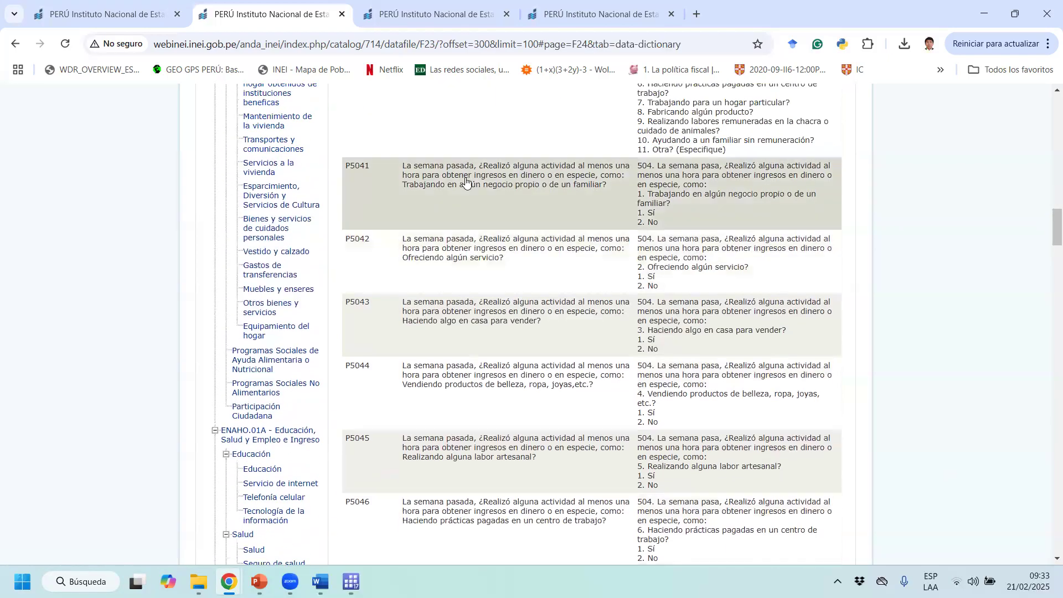
pyautogui.moveTo(471, 168); pyautogui.dragTo(395, 171)
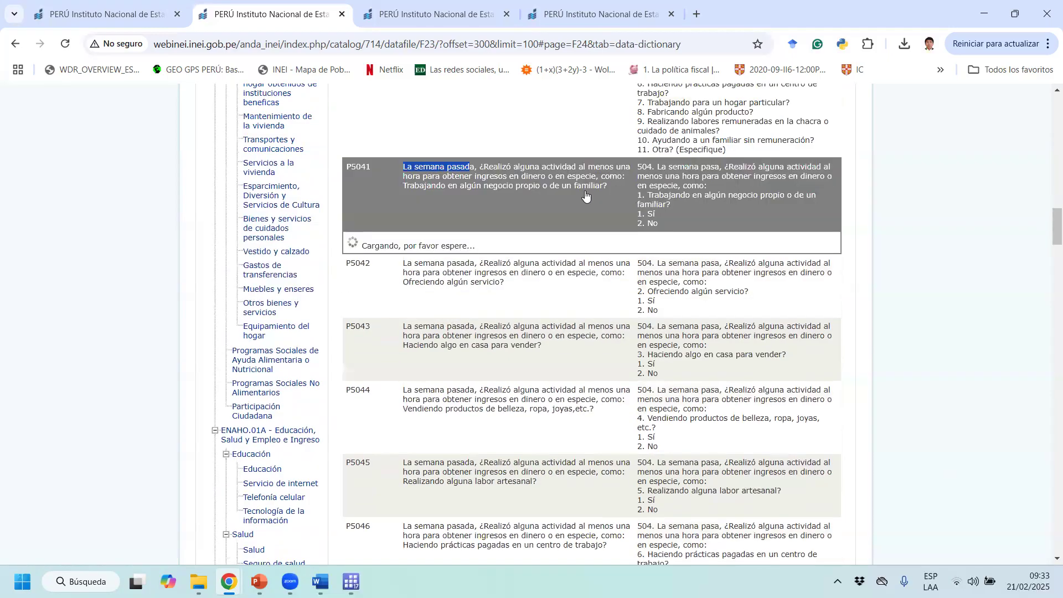
pyautogui.moveTo(474, 169); pyautogui.dragTo(397, 169)
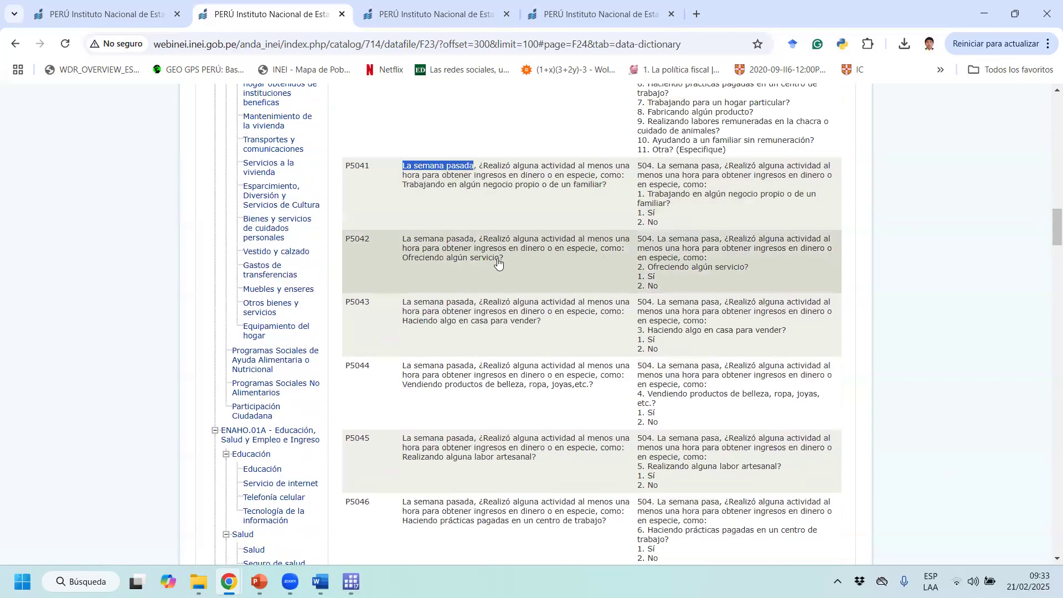
# Read through the main occupation questions P507 to P512 and on to the end of the first page of variables
pyautogui.scroll(-3, 482, 254)
pyautogui.scroll(-15, 452, 466)
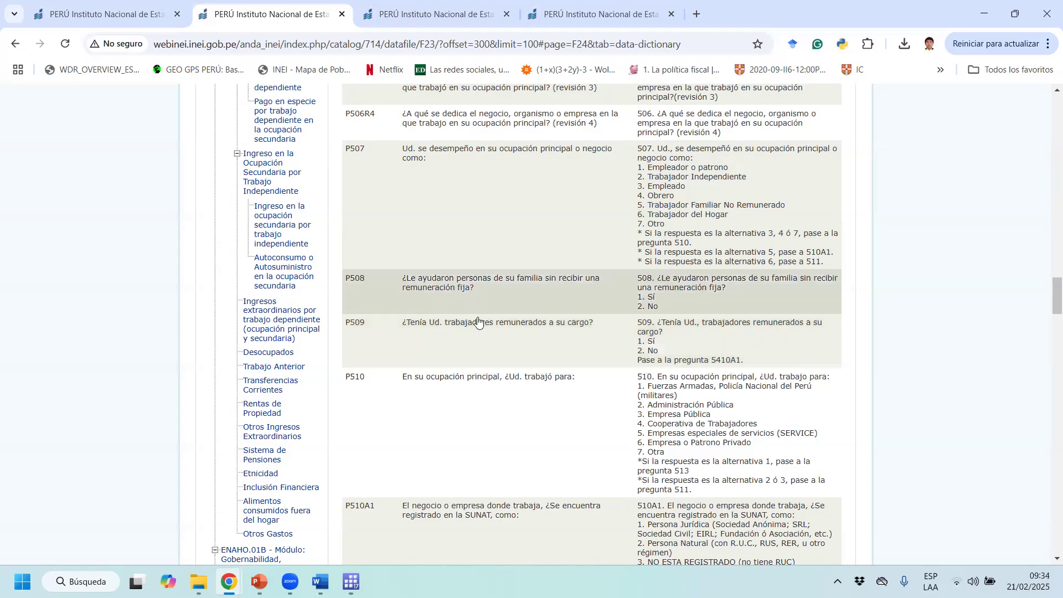
pyautogui.scroll(-2, 504, 327)
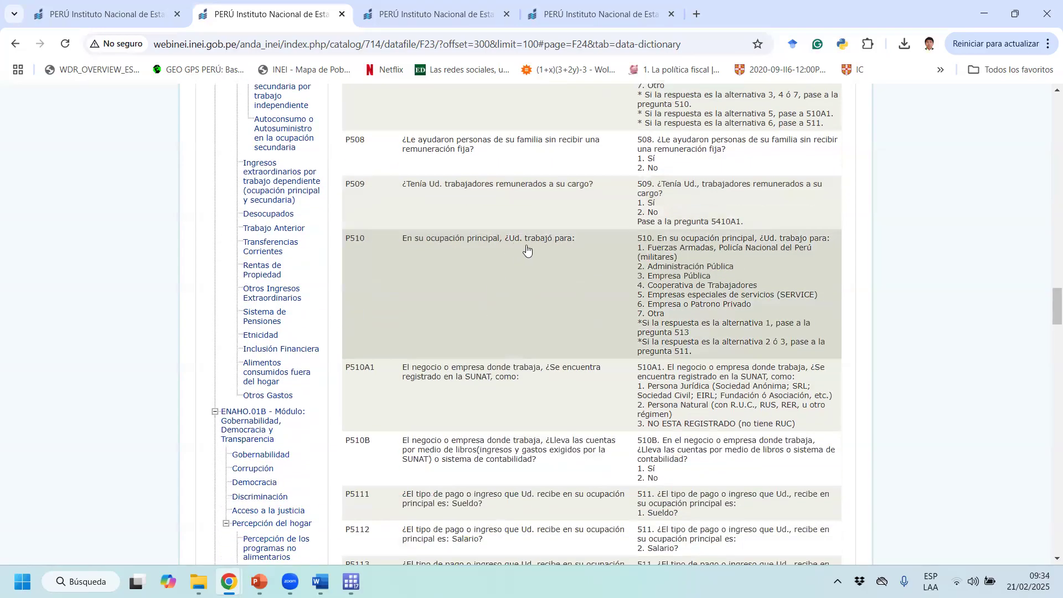
pyautogui.scroll(-4, 560, 255)
pyautogui.scroll(-9, 561, 277)
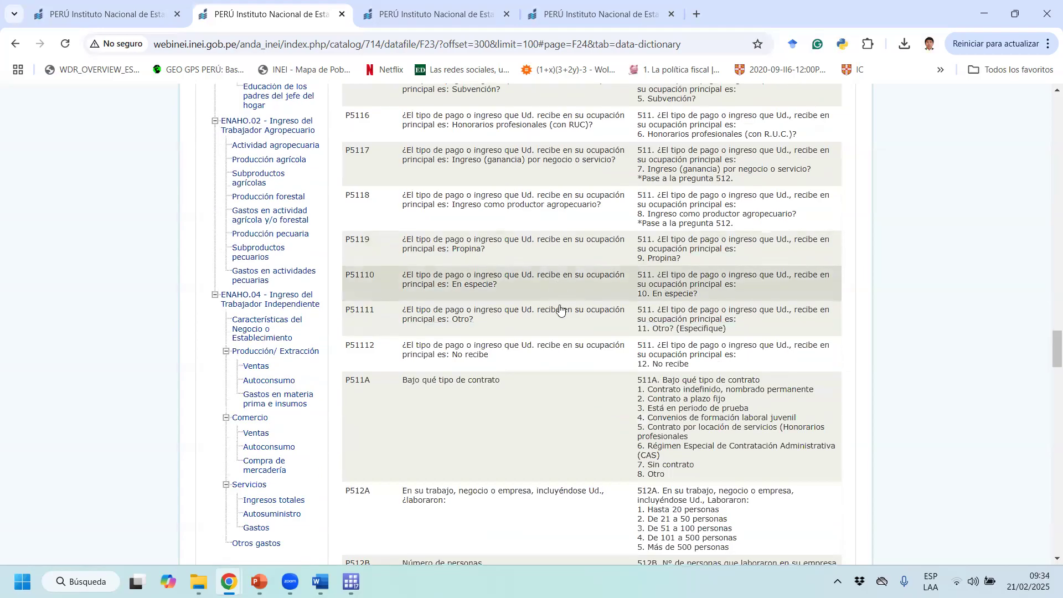
pyautogui.scroll(5, 693, 429)
pyautogui.moveTo(1056, 347); pyautogui.dragTo(1056, 536)
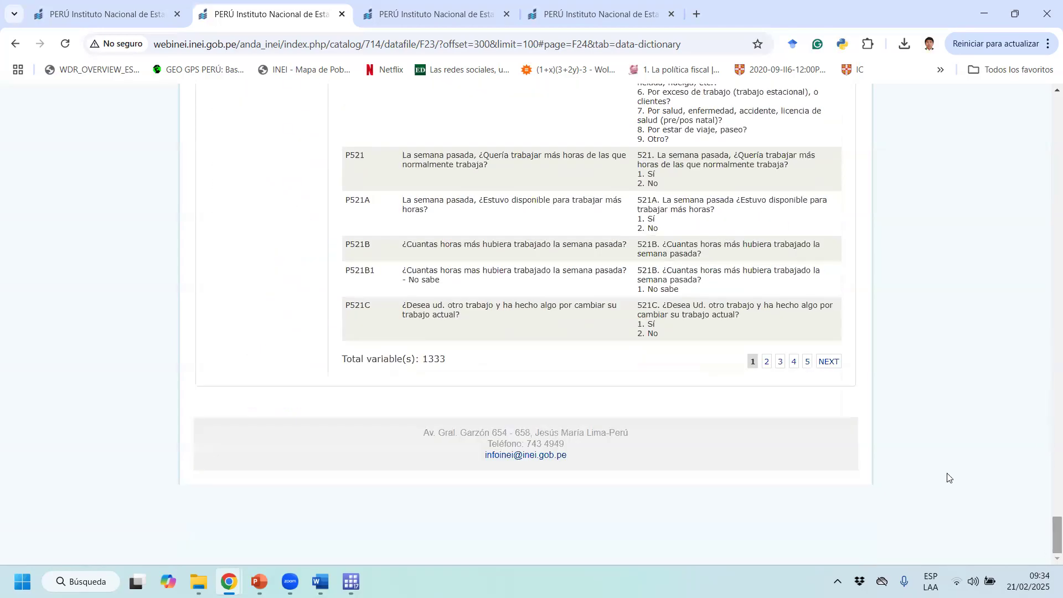
# Open page 3 of the module 500 variables and examine the job search and previous work questions P545 to P555
pyautogui.click(778, 360)
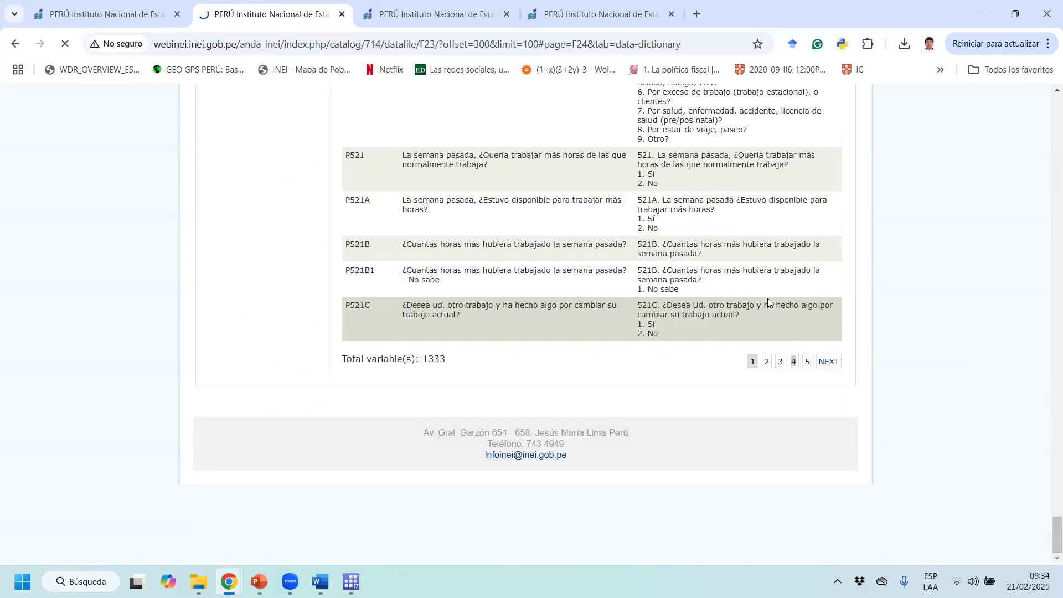
pyautogui.scroll(-10, 774, 324)
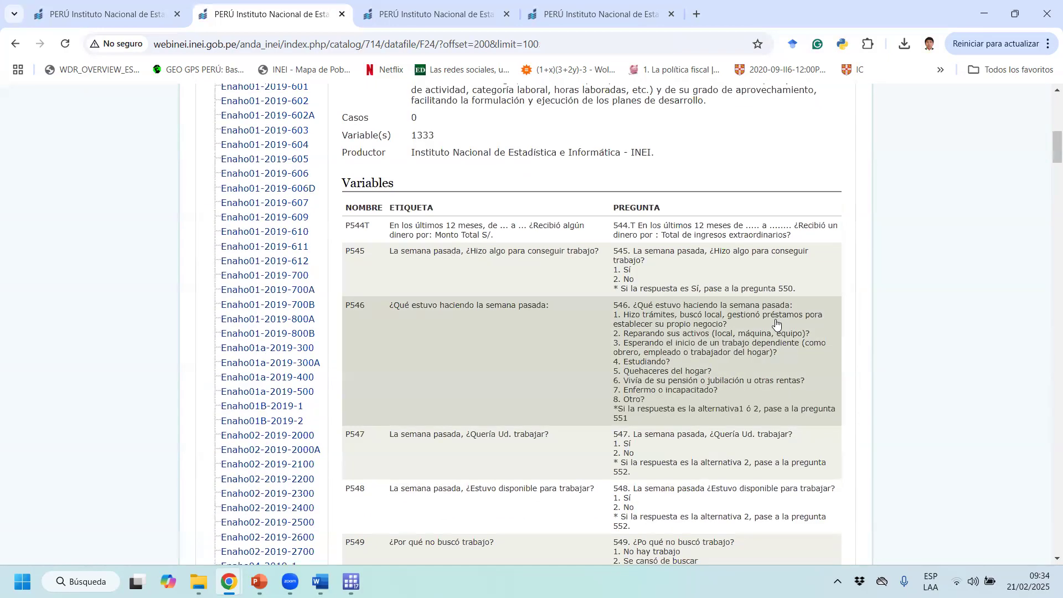
pyautogui.scroll(-10, 777, 324)
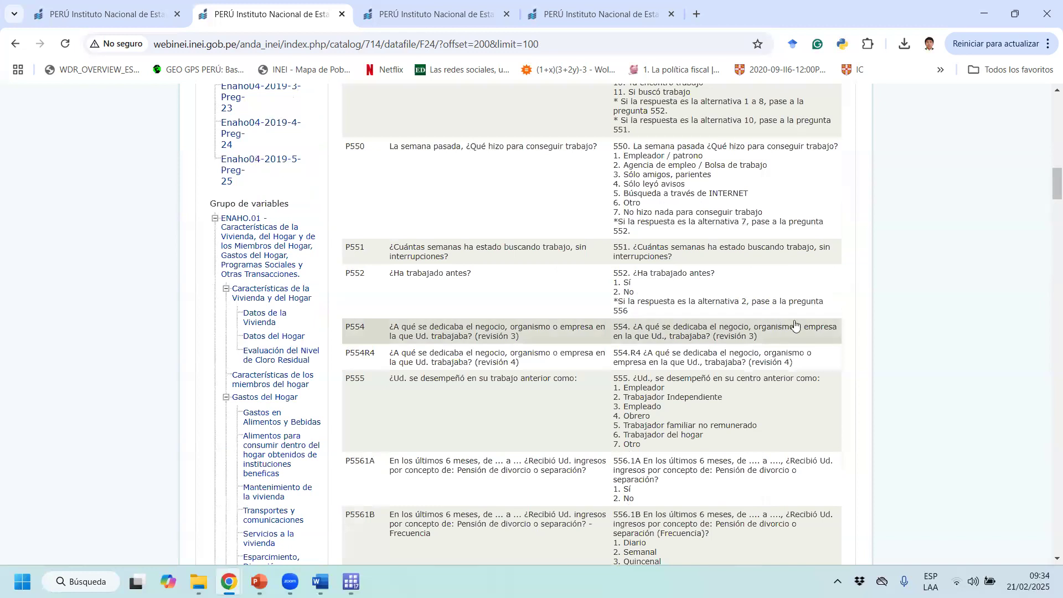
pyautogui.scroll(-3, 786, 336)
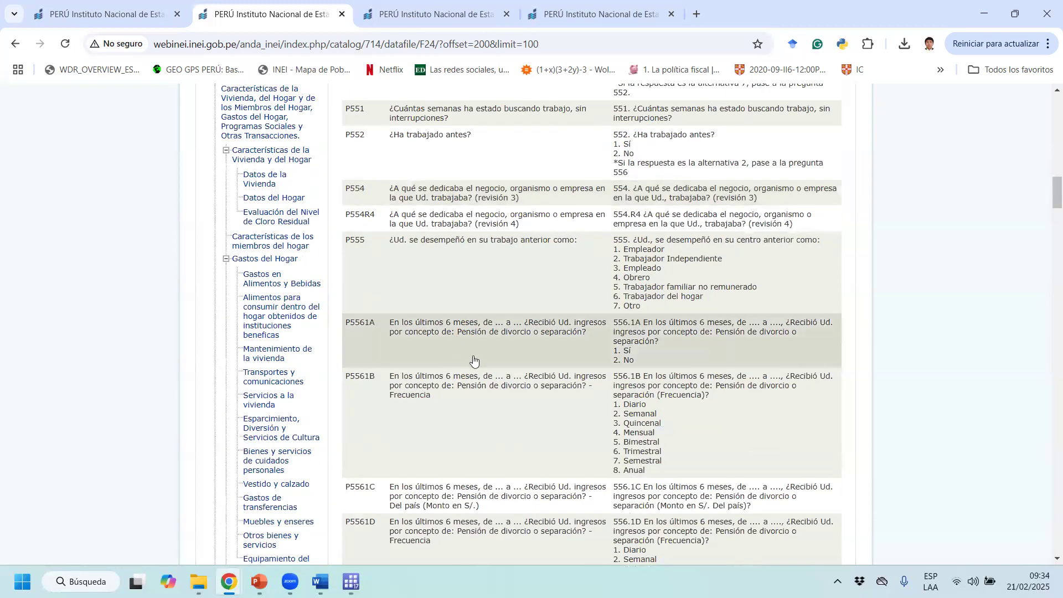
# Examine the reference period of the P556 questions on pensions, remittances and transfers, through the totals P556T1 and P556T2
pyautogui.scroll(-20, 563, 347)
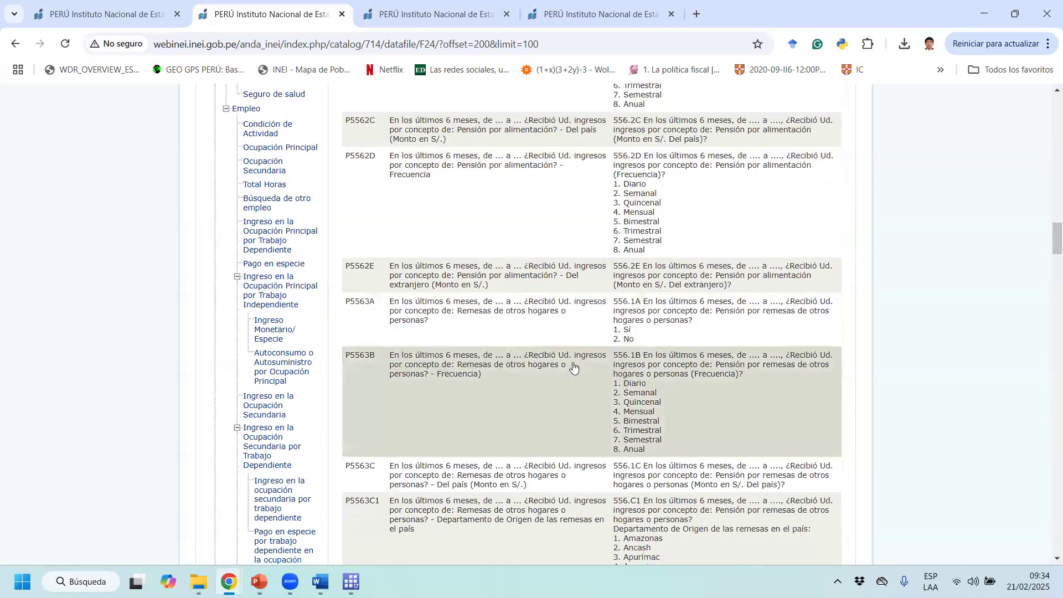
pyautogui.scroll(-15, 585, 377)
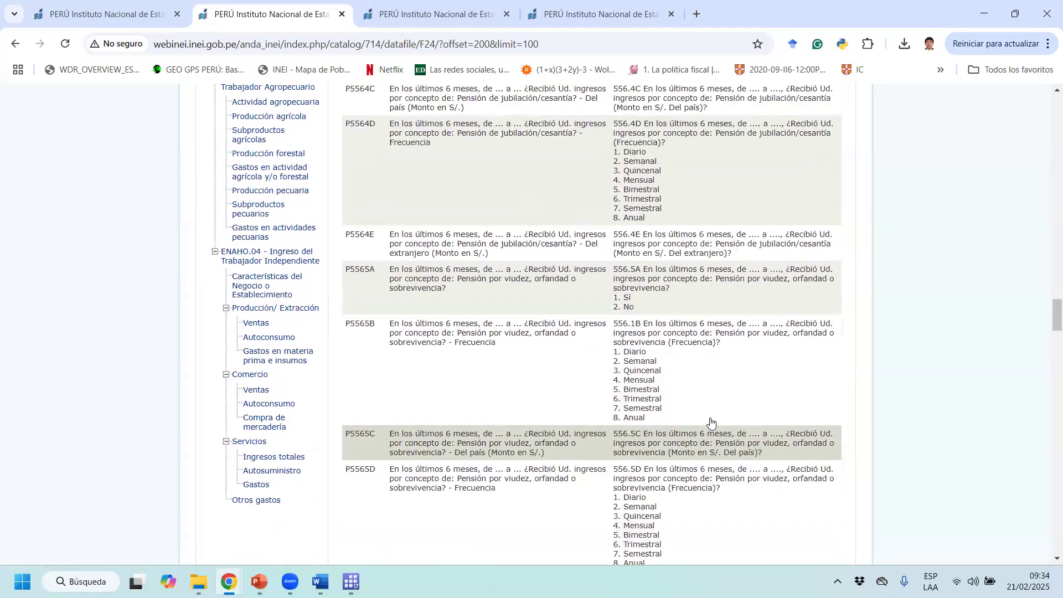
pyautogui.scroll(-20, 717, 420)
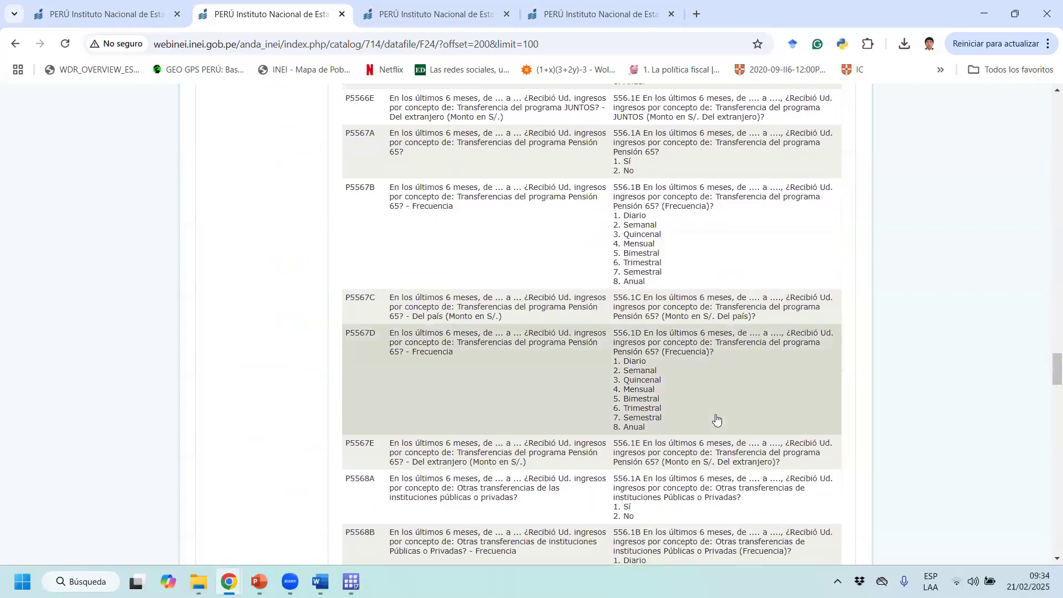
pyautogui.scroll(-2, 717, 420)
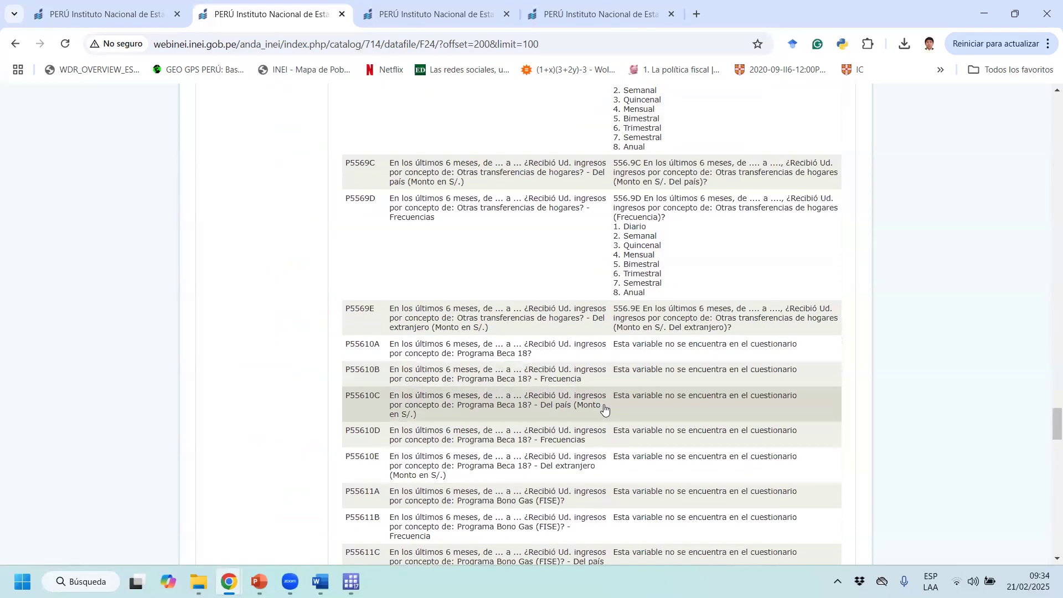
pyautogui.scroll(-10, 559, 371)
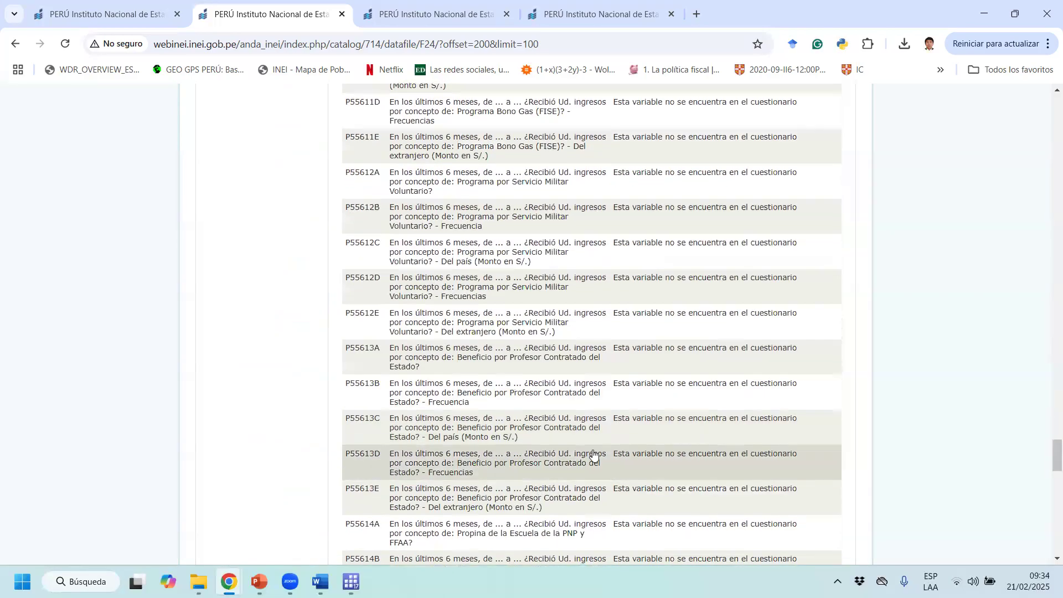
pyautogui.scroll(-10, 590, 443)
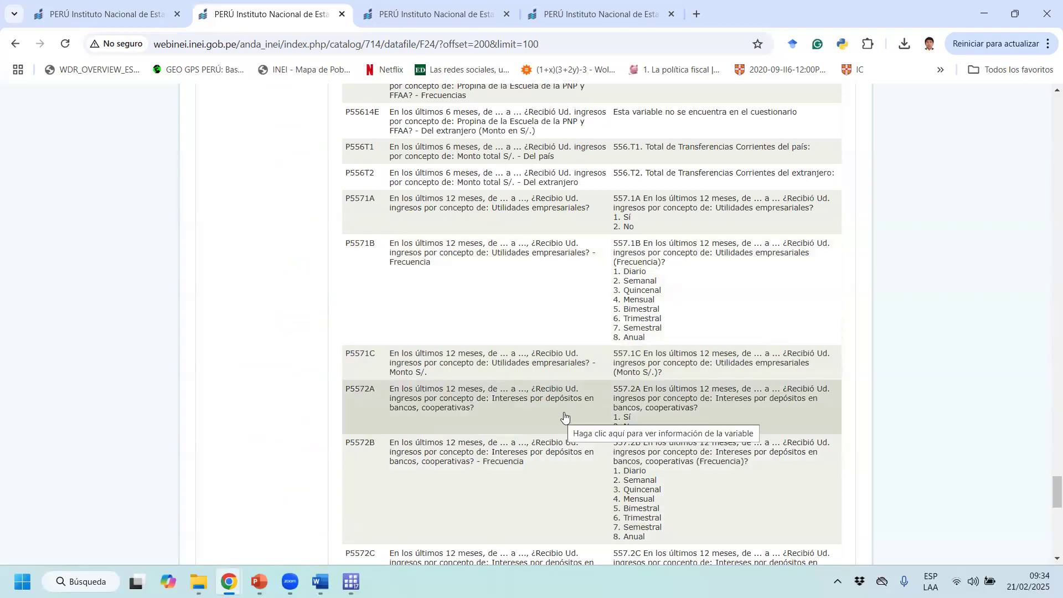
# Examine the reference period of the P557 property income questions, continuing on page 4 of the variables to P5577B
pyautogui.scroll(-2, 526, 413)
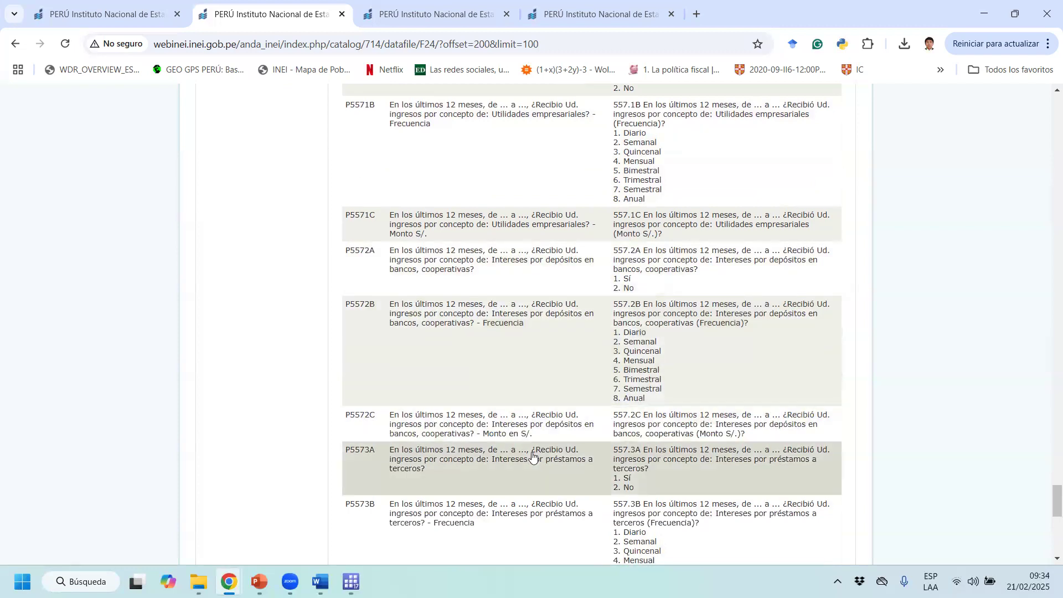
pyautogui.scroll(-2, 572, 436)
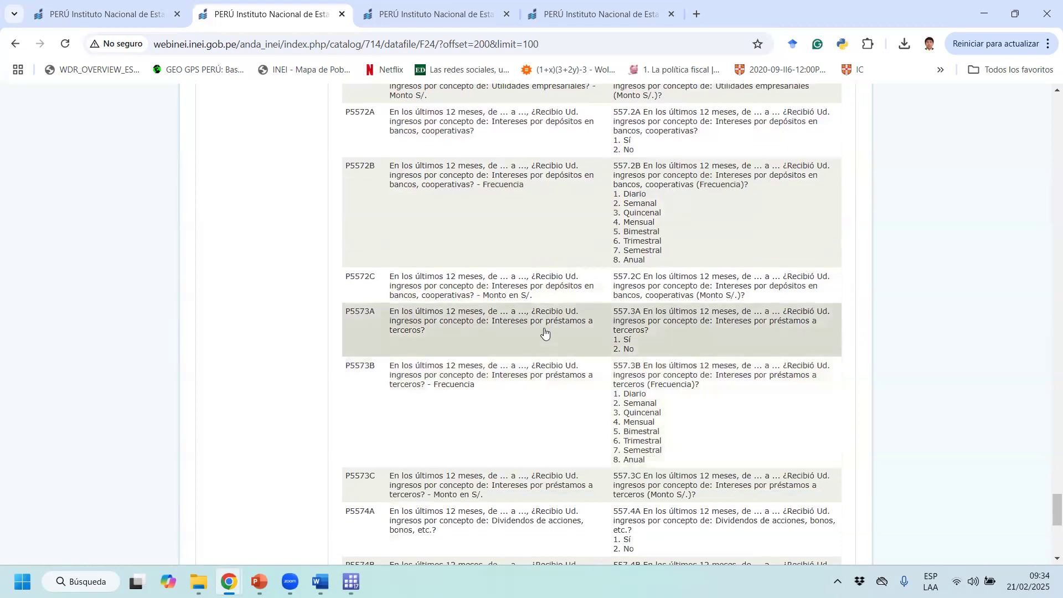
pyautogui.scroll(-6, 570, 343)
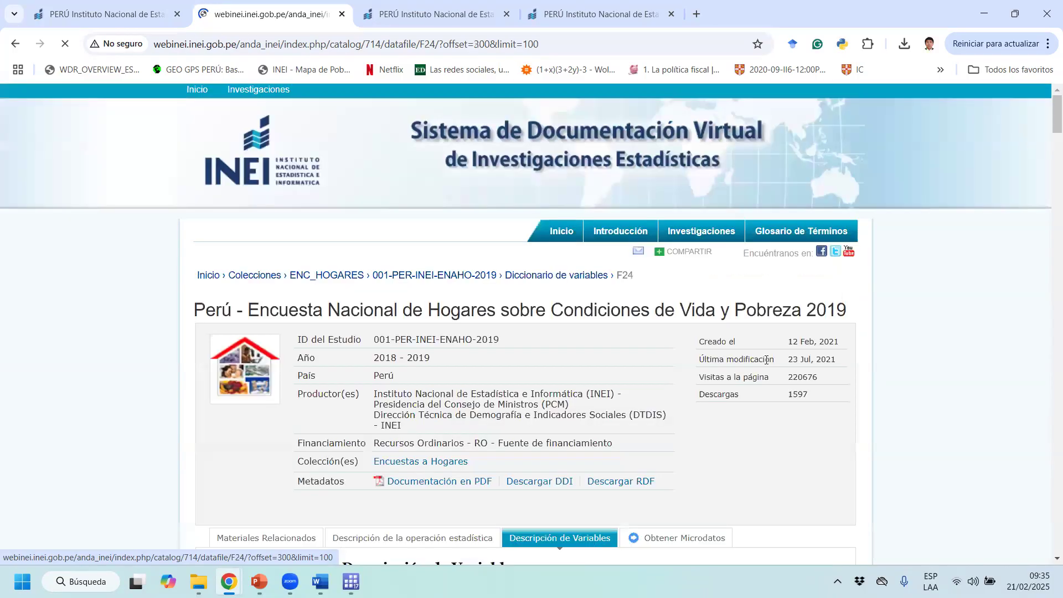
pyautogui.scroll(-4, 768, 349)
pyautogui.scroll(-5, 768, 349)
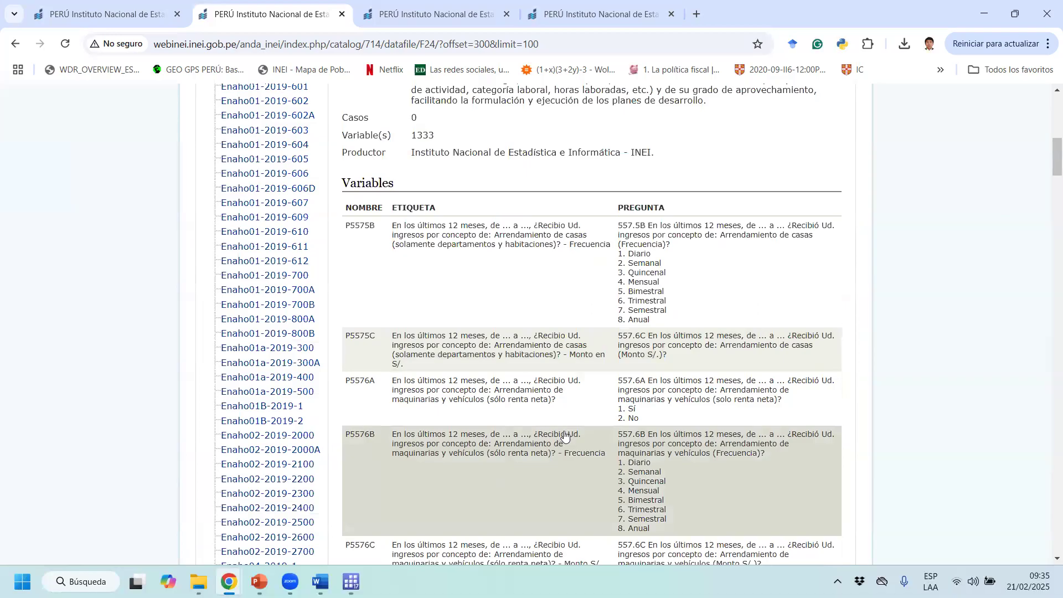
pyautogui.scroll(-2, 465, 405)
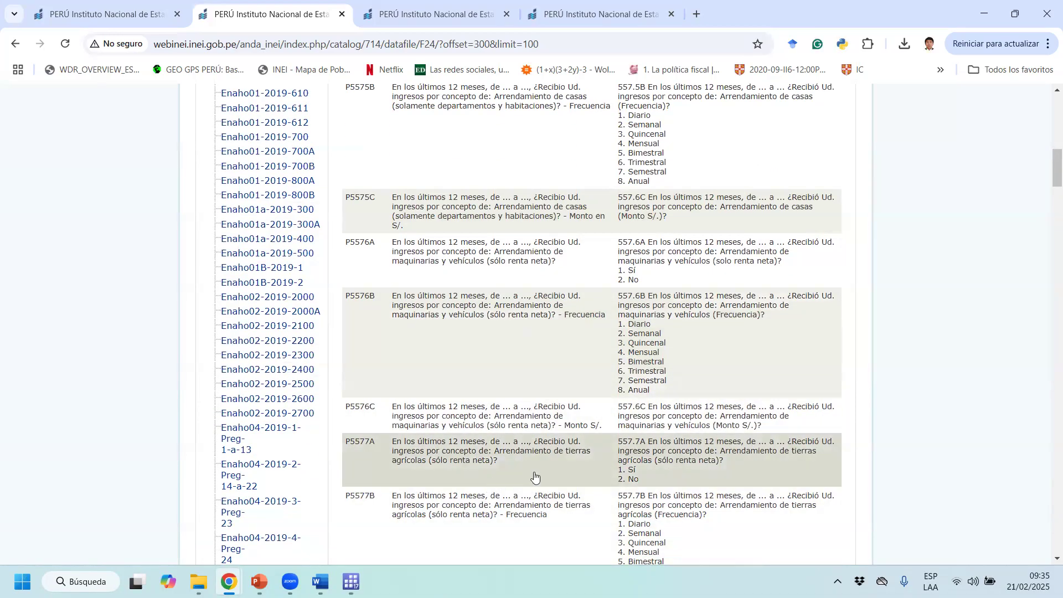
# Examine the reference period of the remaining P557 rent questions and the P558 extraordinary income questions, continuing to the P558H payment method variables
pyautogui.scroll(-2, 552, 469)
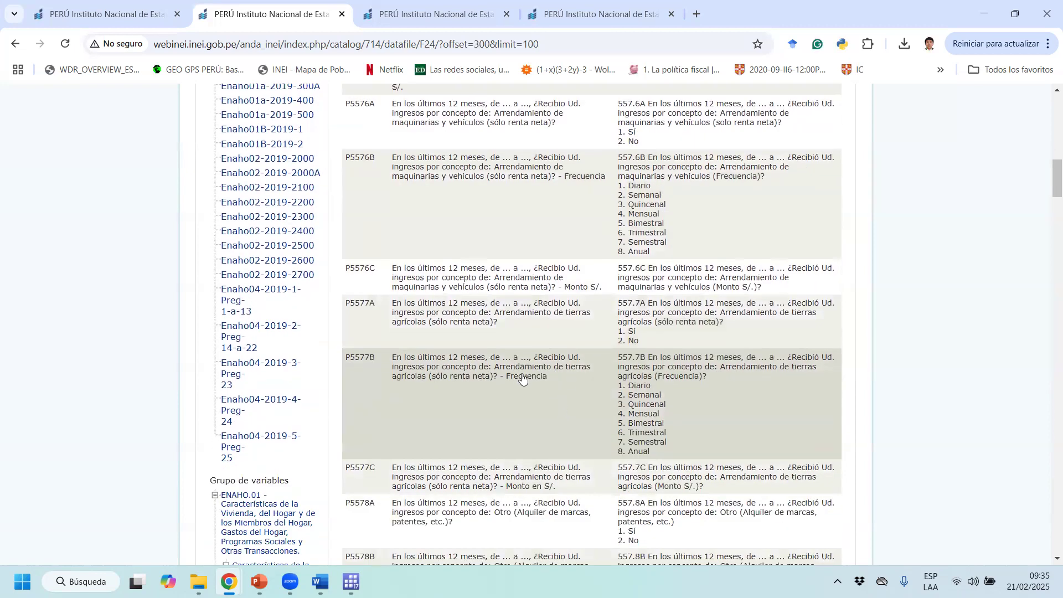
pyautogui.scroll(-2, 559, 365)
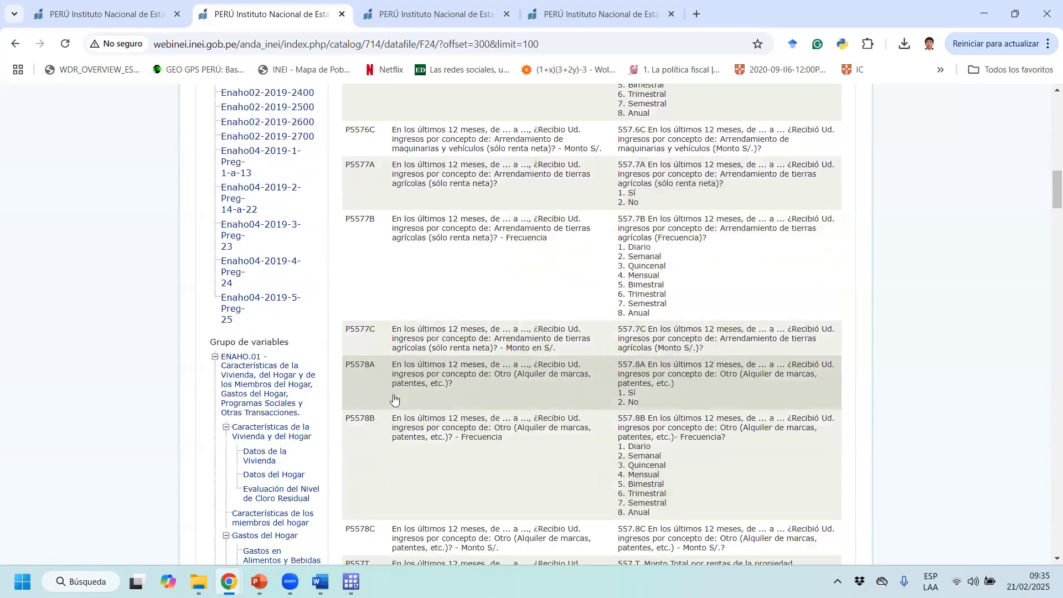
pyautogui.scroll(-2, 543, 382)
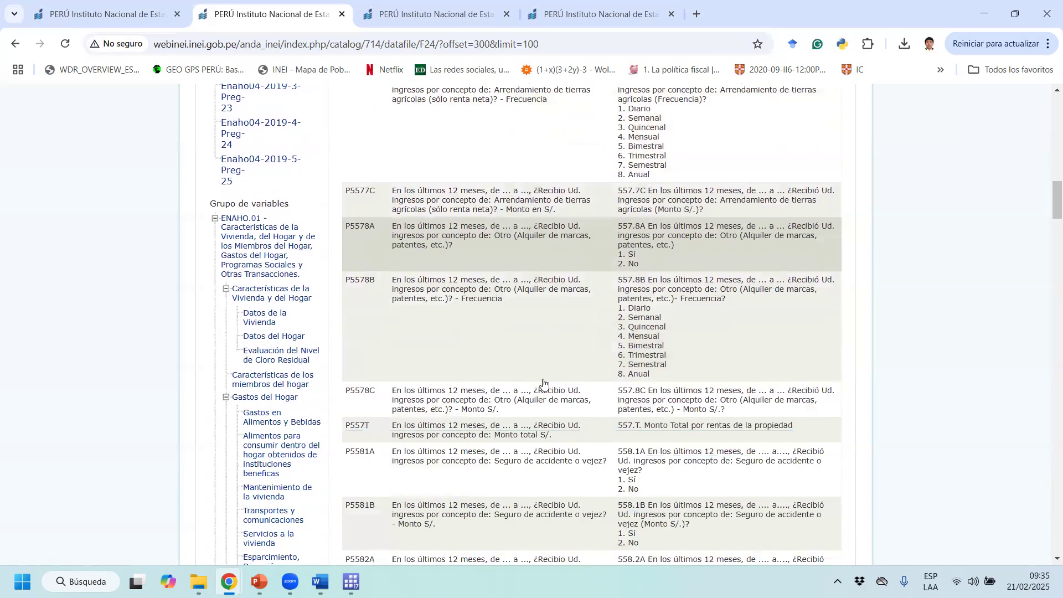
pyautogui.scroll(-4, 553, 357)
pyautogui.scroll(-4, 565, 400)
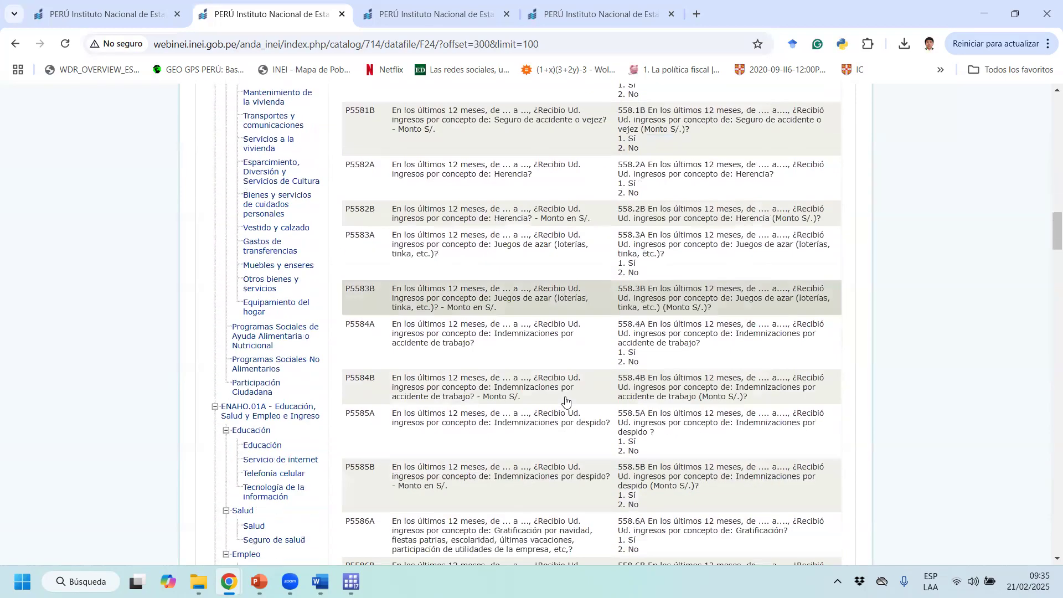
pyautogui.scroll(-6, 565, 400)
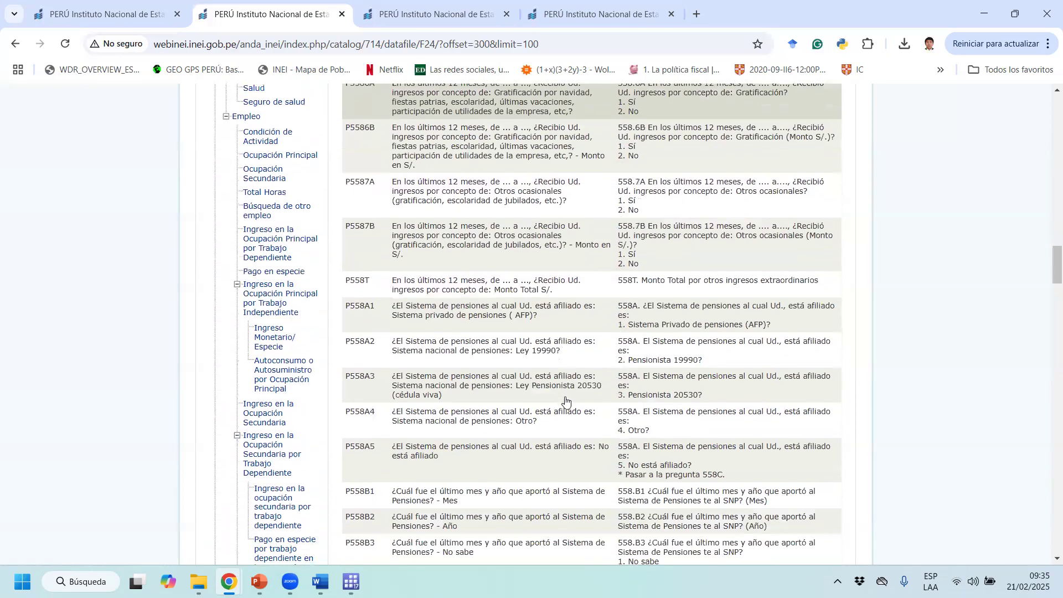
pyautogui.scroll(-4, 564, 394)
pyautogui.scroll(-15, 564, 393)
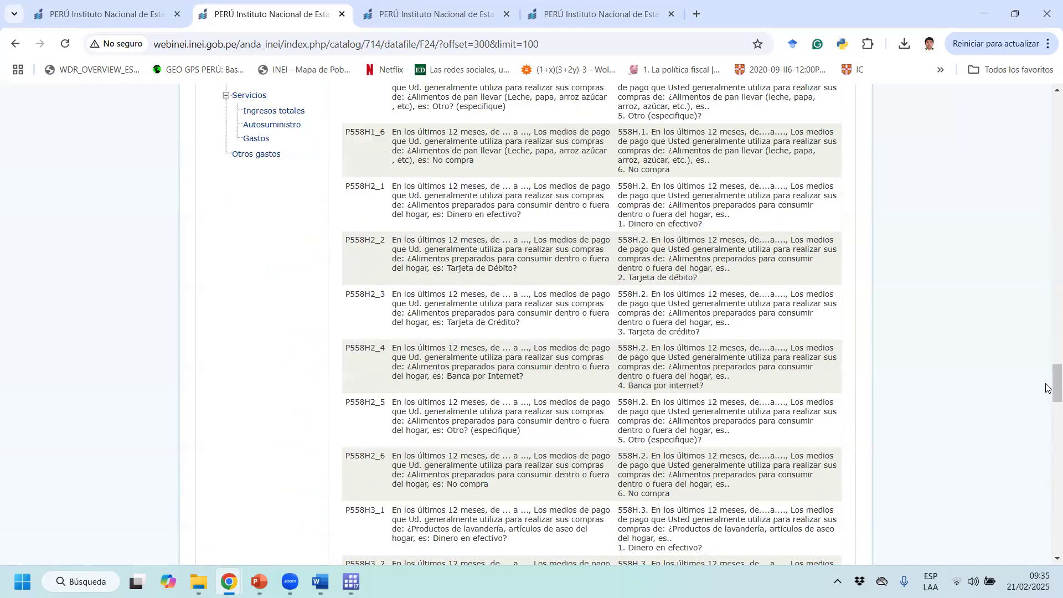
# Leave the browser and bring up the Descargas folder in a maximized File Explorer window
pyautogui.click(979, 6)
pyautogui.moveTo(198, 582)
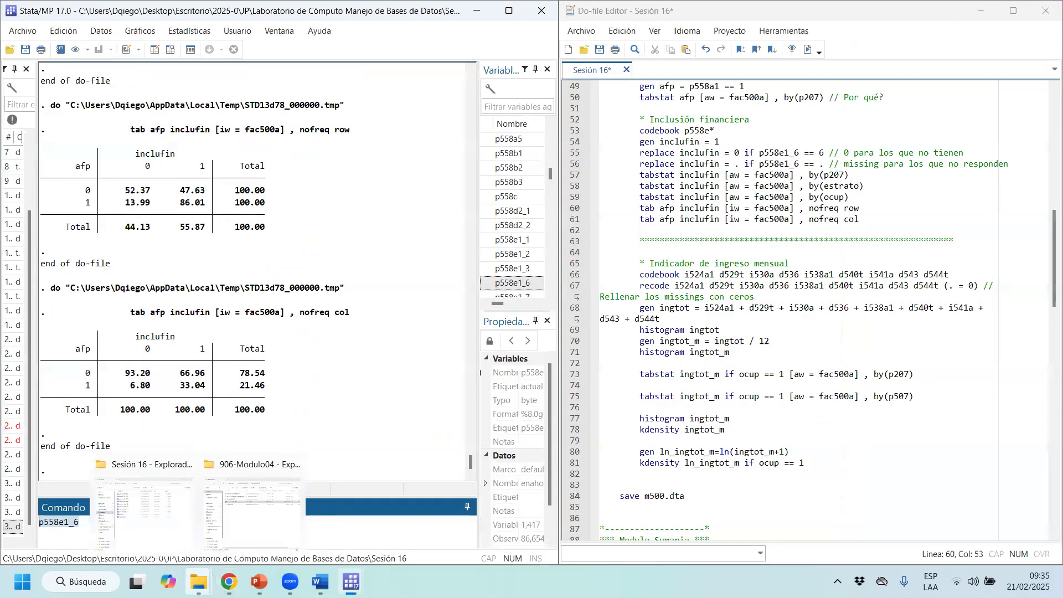
pyautogui.click(136, 525)
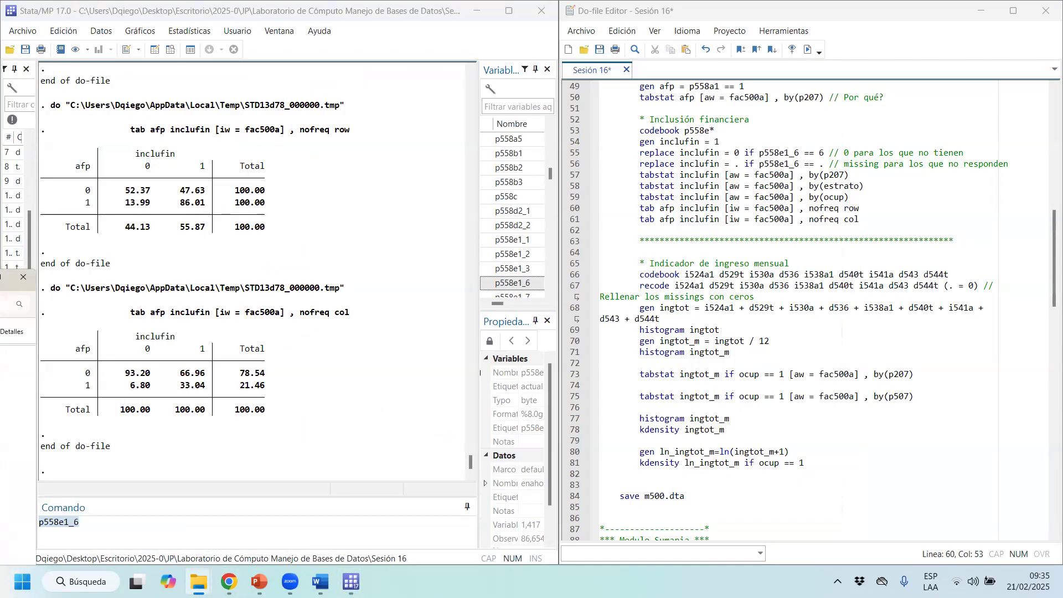
pyautogui.moveTo(0, 277); pyautogui.dragTo(908, 167)
pyautogui.click(1011, 169)
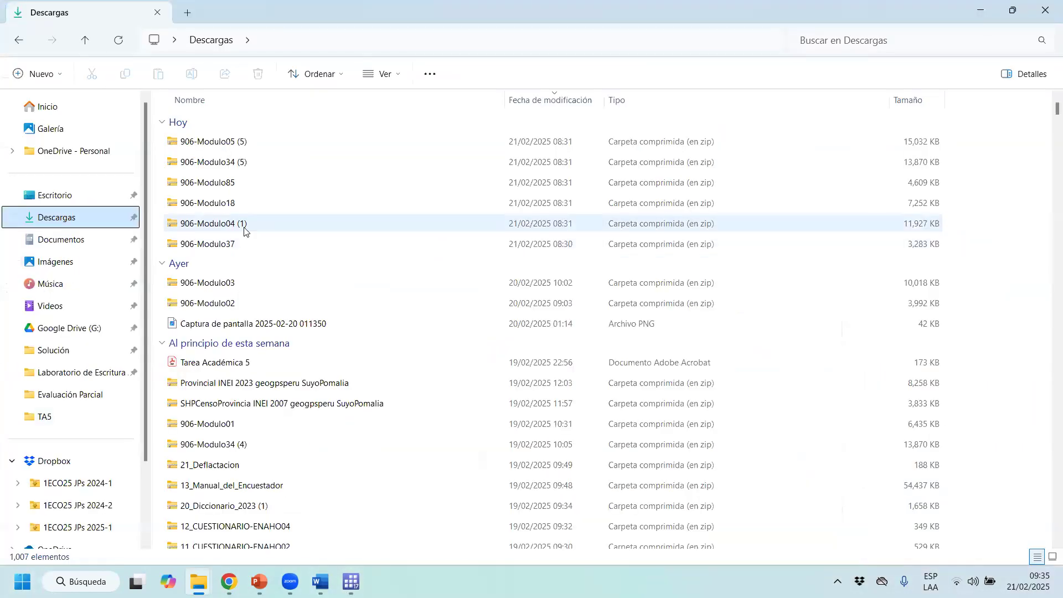
pyautogui.scroll(-3, 246, 232)
pyautogui.scroll(3, 261, 298)
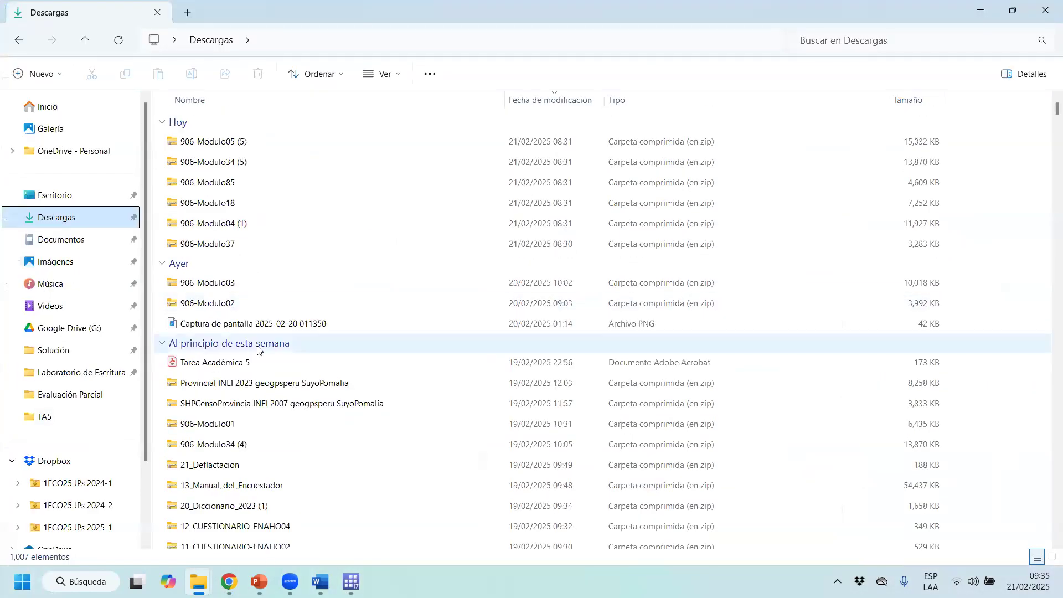
# Open the do-file 01.ConstrVarGastoIngreso2014-2023 from 906-Modulo34 (5), inside ConstVarGasto-Metodologia actualizada, Gasto2023, in a maximized editor
pyautogui.doubleClick(248, 162)
pyautogui.doubleClick(256, 124)
pyautogui.click(255, 125)
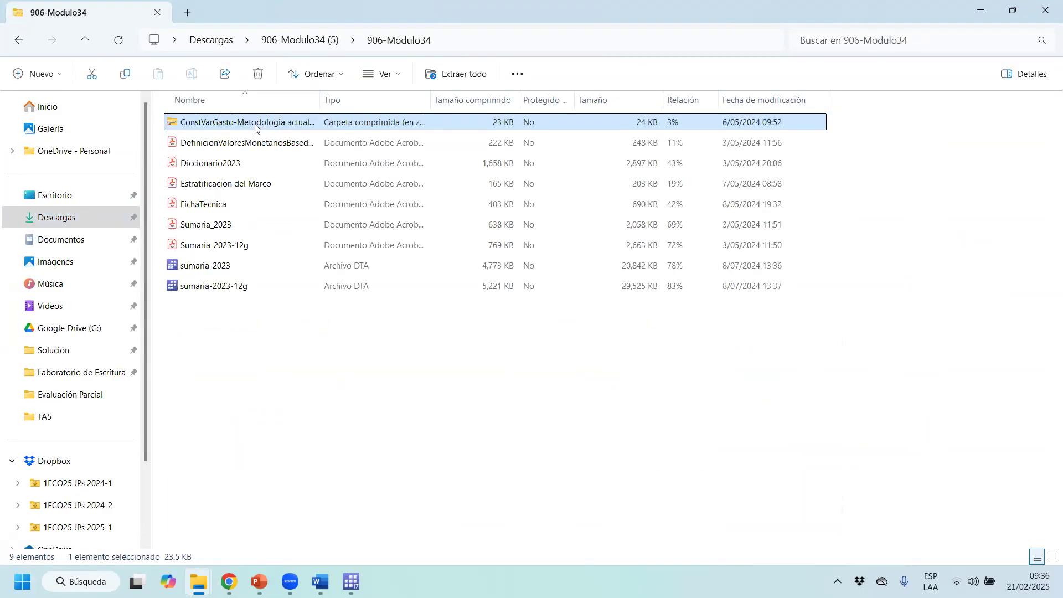
pyautogui.doubleClick(255, 125)
pyautogui.doubleClick(256, 125)
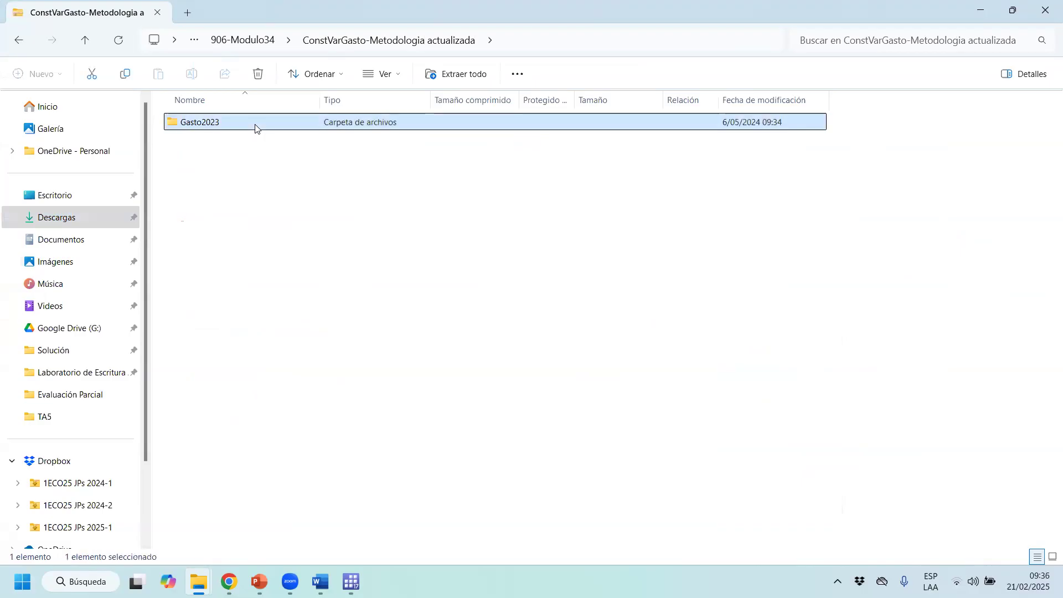
pyautogui.doubleClick(251, 161)
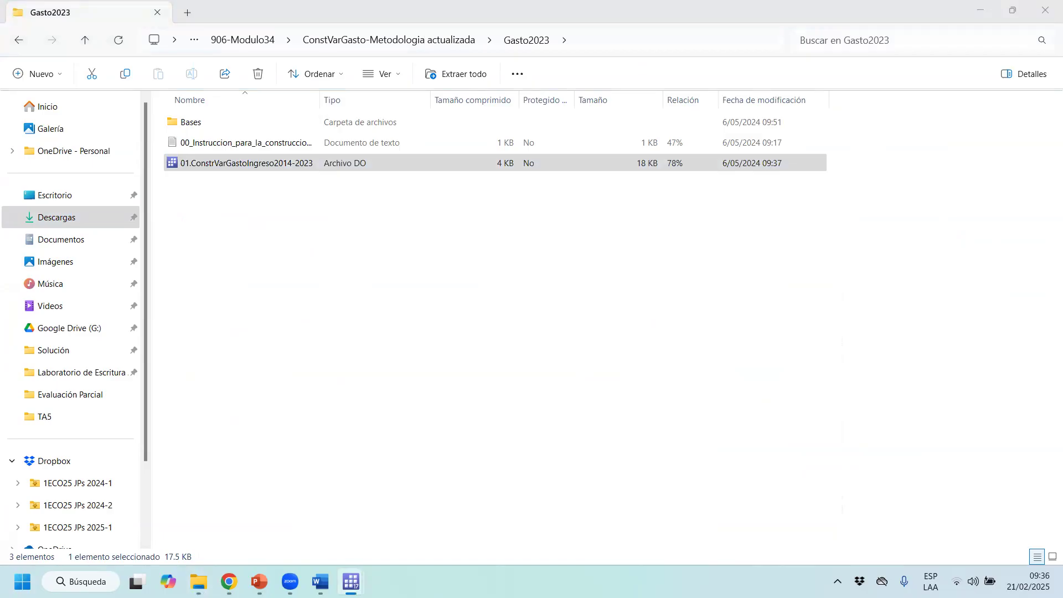
pyautogui.click(778, 184)
# Examine the per capita income labels near the do-file's end, from total work income ipcr_1 to in-kind payment and self-consumption ipcr_4
pyautogui.moveTo(1052, 125); pyautogui.dragTo(1047, 526)
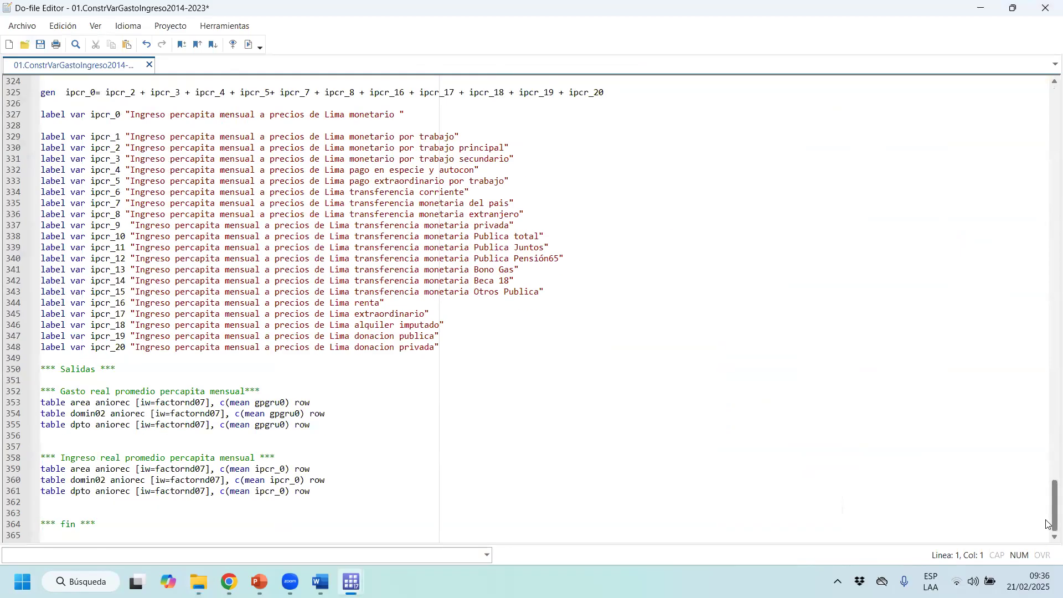
pyautogui.moveTo(449, 347); pyautogui.dragTo(41, 125)
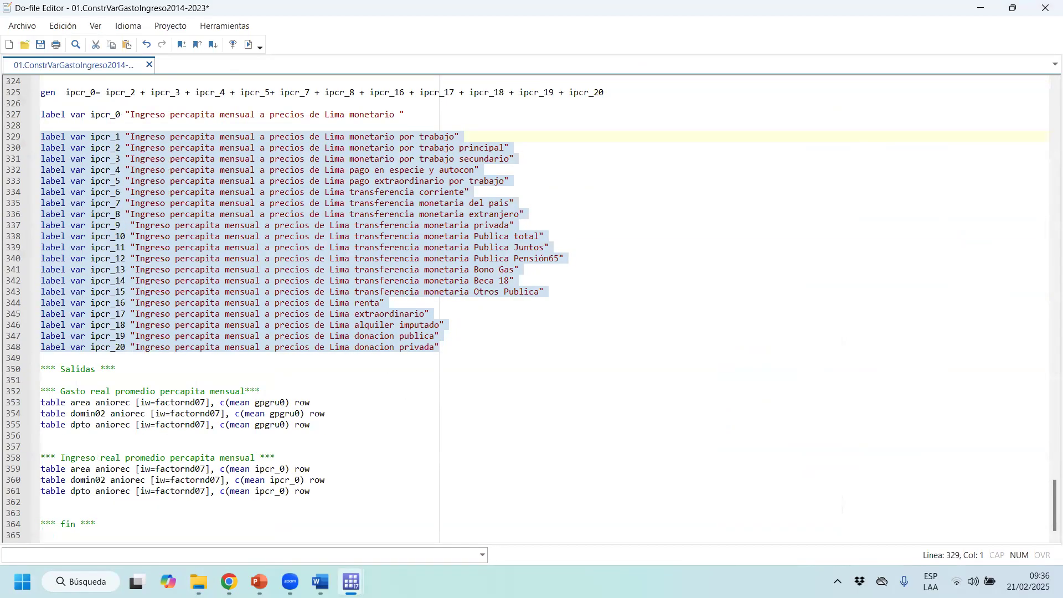
pyautogui.press('Up')
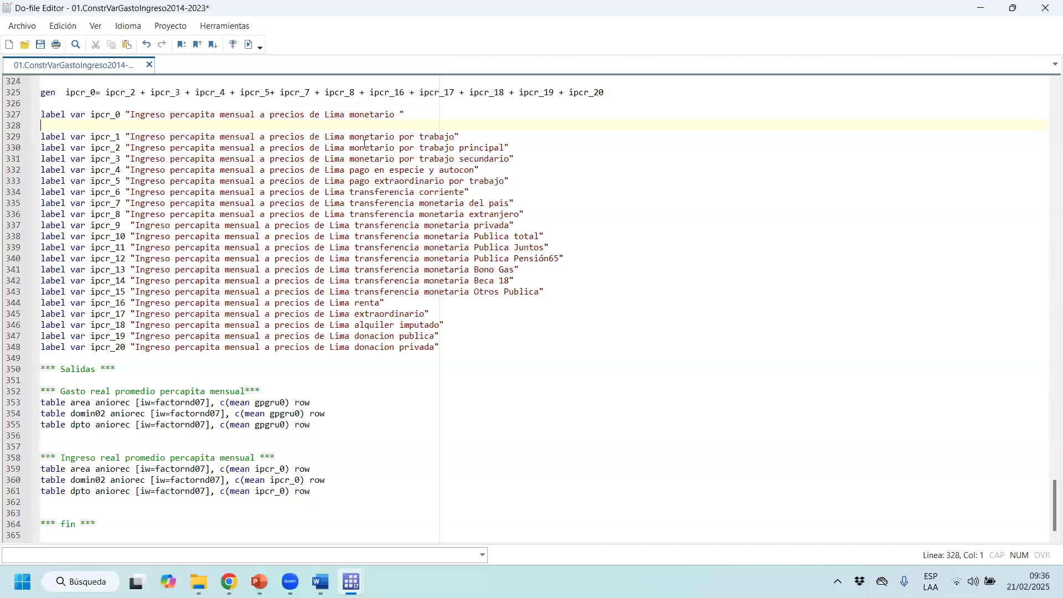
pyautogui.moveTo(351, 139); pyautogui.dragTo(452, 133)
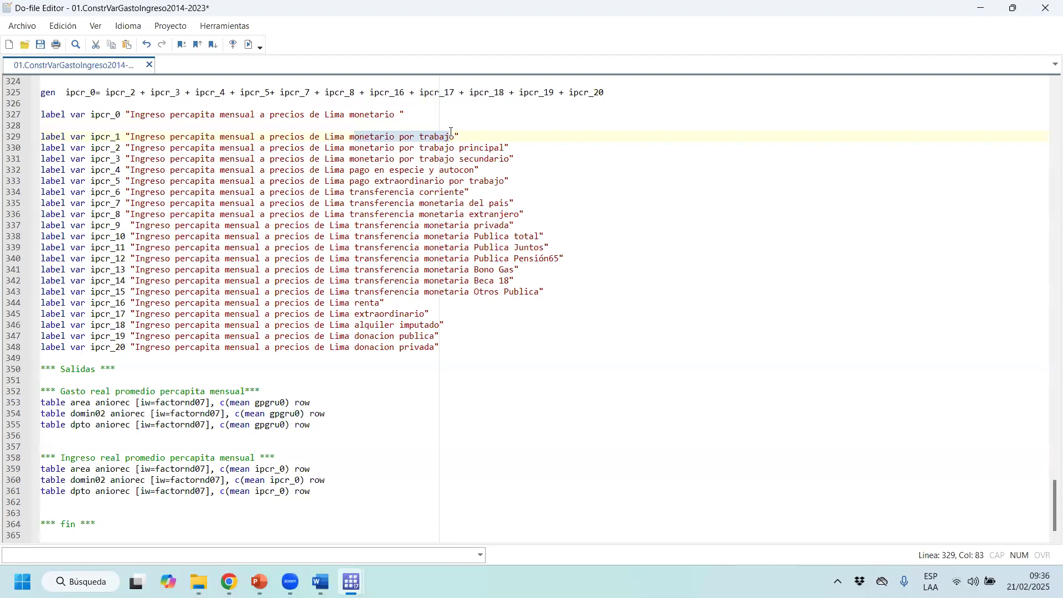
pyautogui.moveTo(509, 159); pyautogui.dragTo(442, 149)
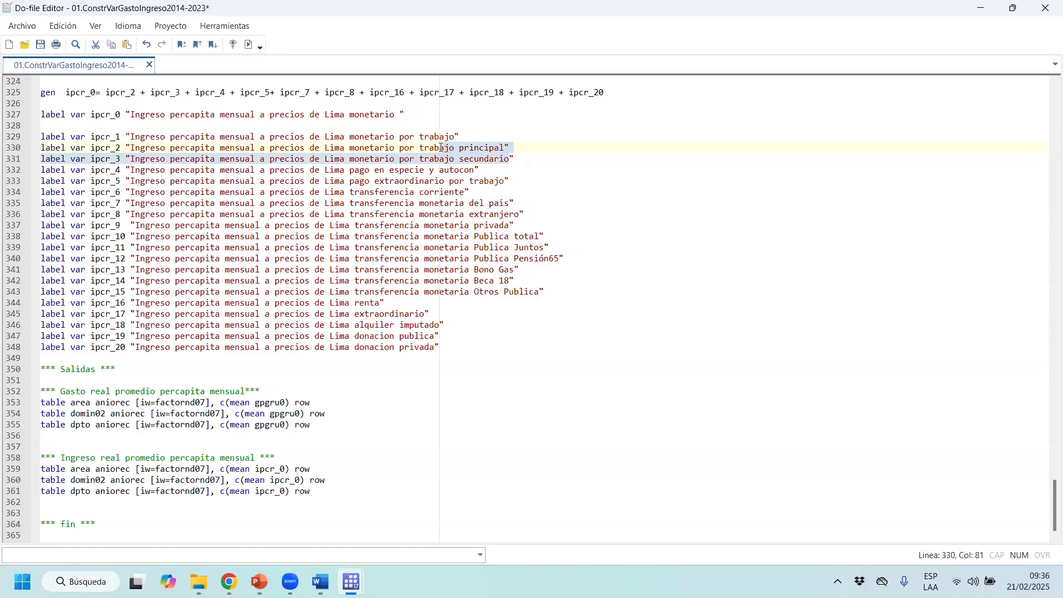
pyautogui.moveTo(320, 170); pyautogui.dragTo(391, 172)
pyautogui.click(422, 170)
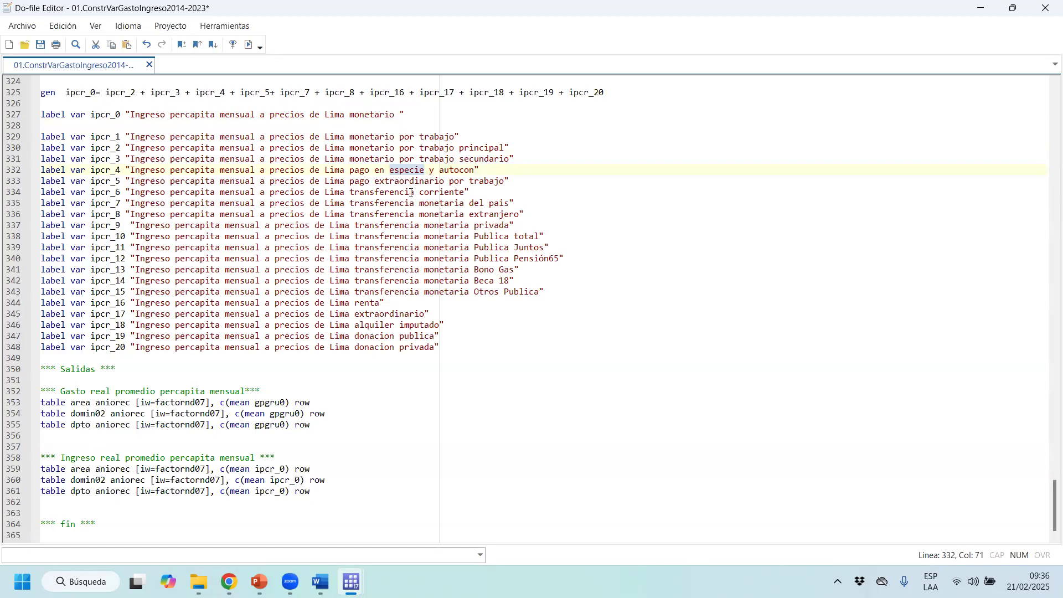
pyautogui.moveTo(440, 170); pyautogui.dragTo(476, 170)
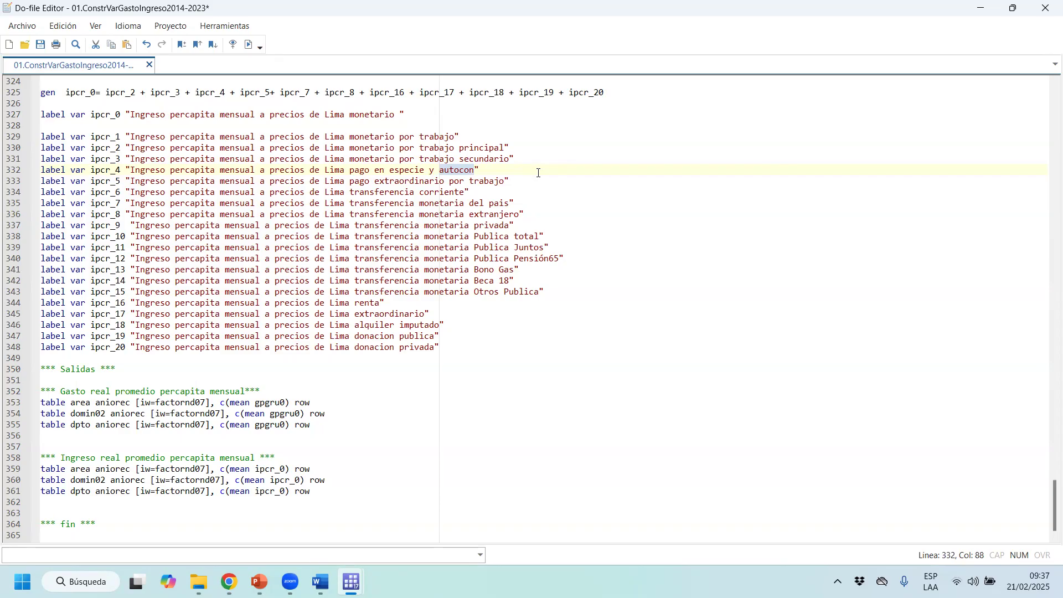
# Examine the labels of extraordinary work payments ipcr_5 and current transfers ipcr_6
pyautogui.moveTo(510, 182)
pyautogui.mouseDown()
pyautogui.moveTo(428, 178)
pyautogui.moveTo(506, 191)
pyautogui.moveTo(522, 176)
pyautogui.mouseUp()
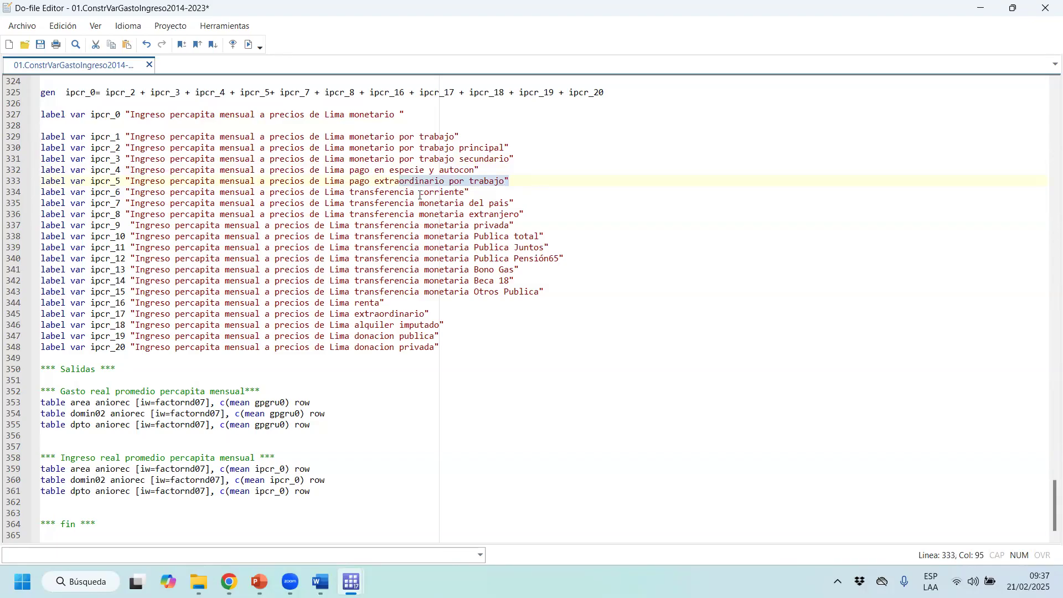
pyautogui.moveTo(509, 181); pyautogui.dragTo(366, 183)
pyautogui.moveTo(530, 178); pyautogui.dragTo(370, 181)
pyautogui.click(515, 181)
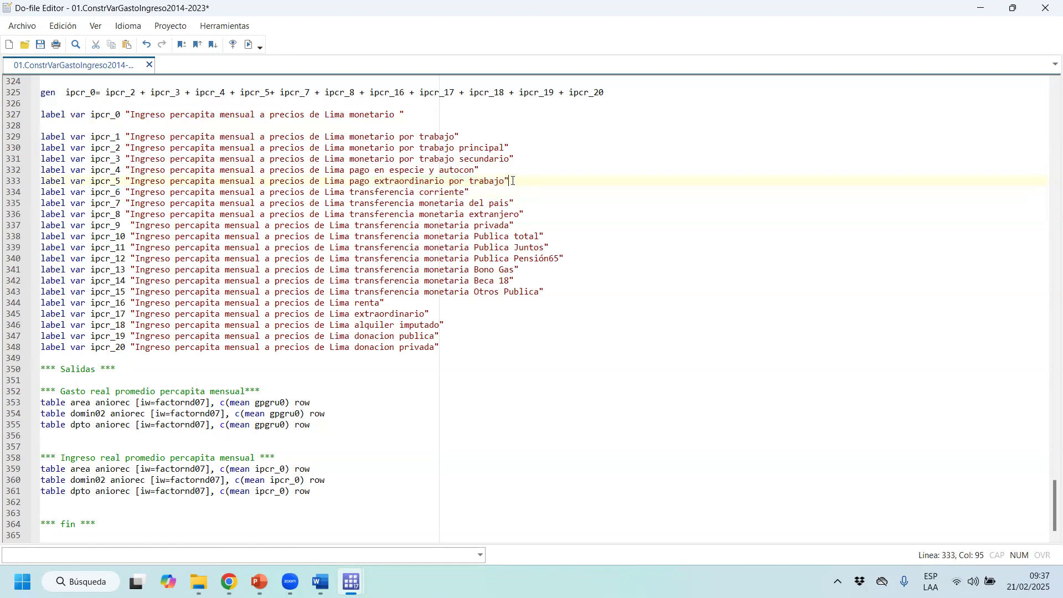
pyautogui.moveTo(514, 180); pyautogui.dragTo(360, 183)
pyautogui.moveTo(468, 193); pyautogui.dragTo(351, 190)
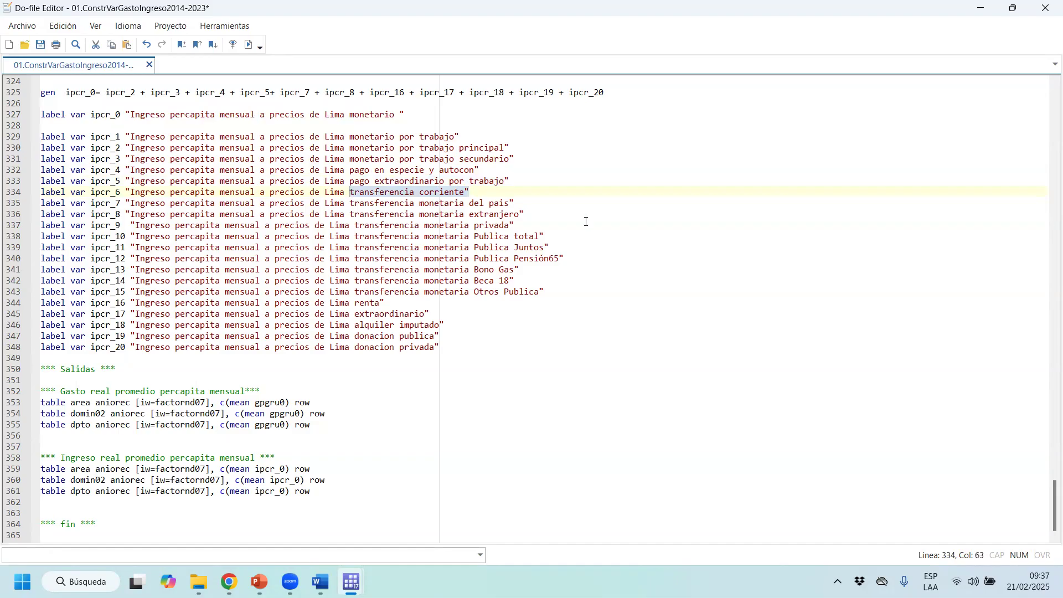
# Examine the monetary transfer labels ipcr_7 to ipcr_15, covering domestic, foreign, private and public transfers
pyautogui.moveTo(515, 204); pyautogui.dragTo(416, 203)
pyautogui.moveTo(525, 215); pyautogui.dragTo(373, 242)
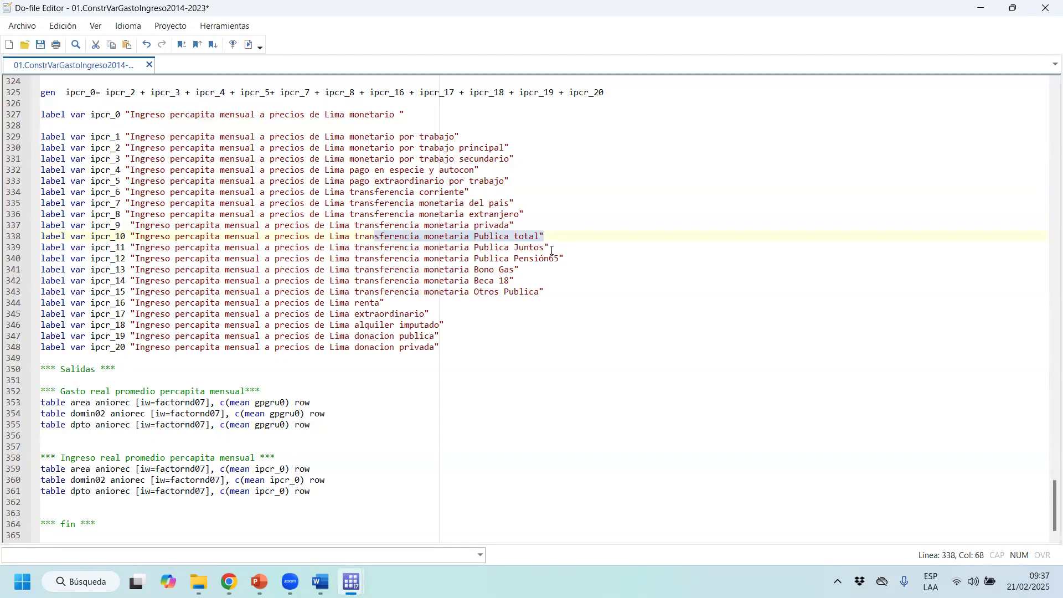
pyautogui.moveTo(523, 248); pyautogui.dragTo(470, 293)
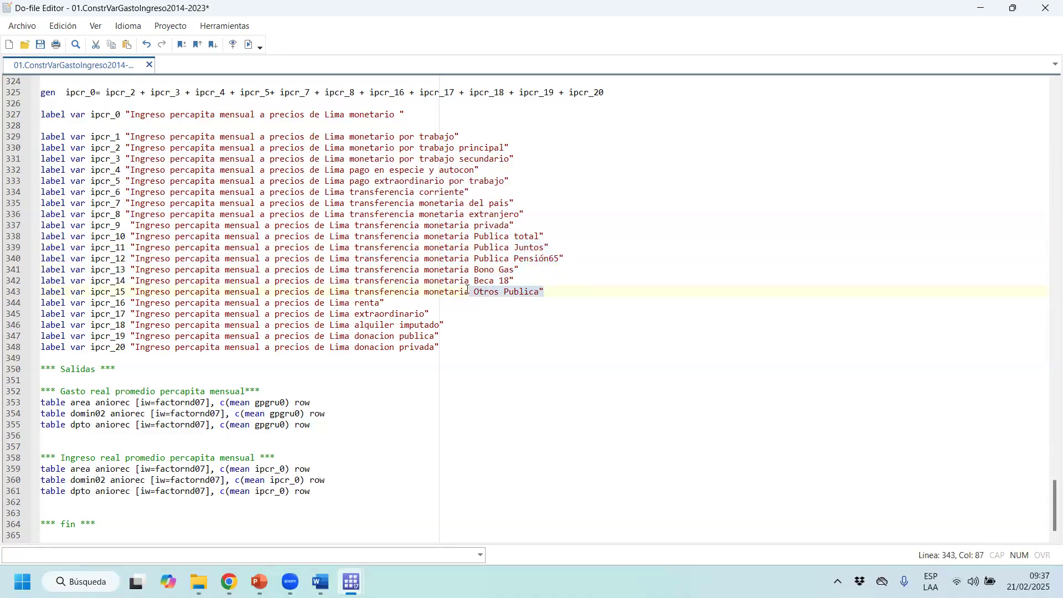
# Examine the labels ipcr_16 to ipcr_20 on property rent, extraordinary income, imputed rent, and public and private donations
pyautogui.moveTo(271, 303); pyautogui.dragTo(412, 311)
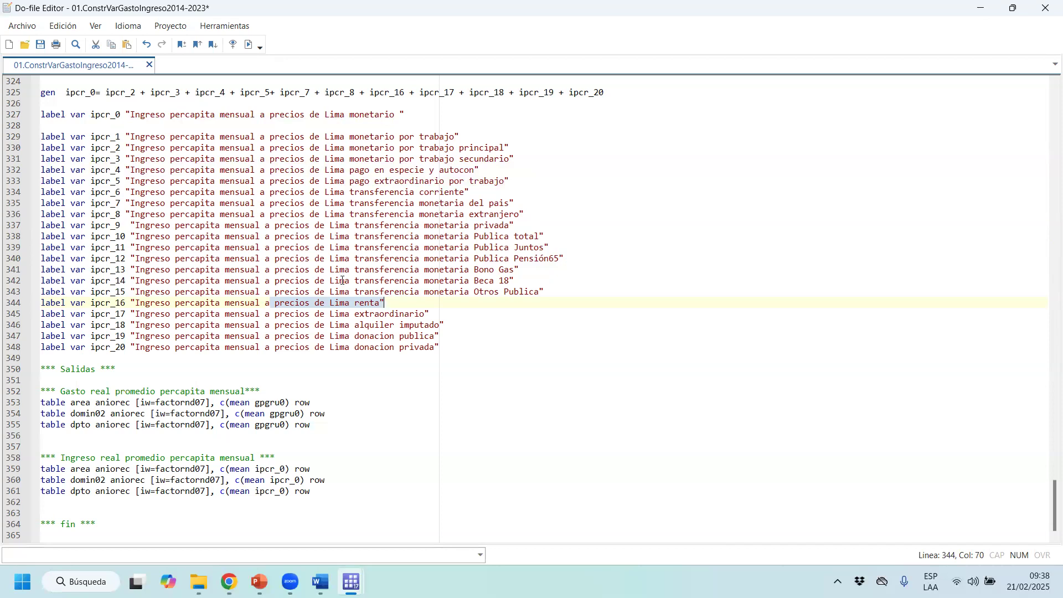
pyautogui.moveTo(430, 314); pyautogui.dragTo(250, 314)
pyautogui.moveTo(455, 325); pyautogui.dragTo(31, 336)
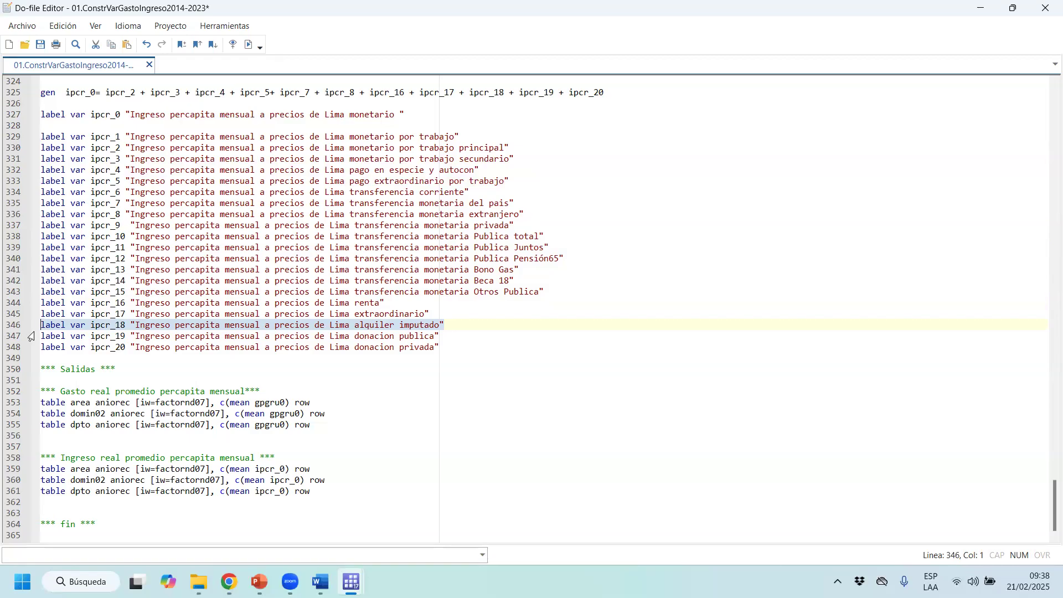
pyautogui.click(449, 325)
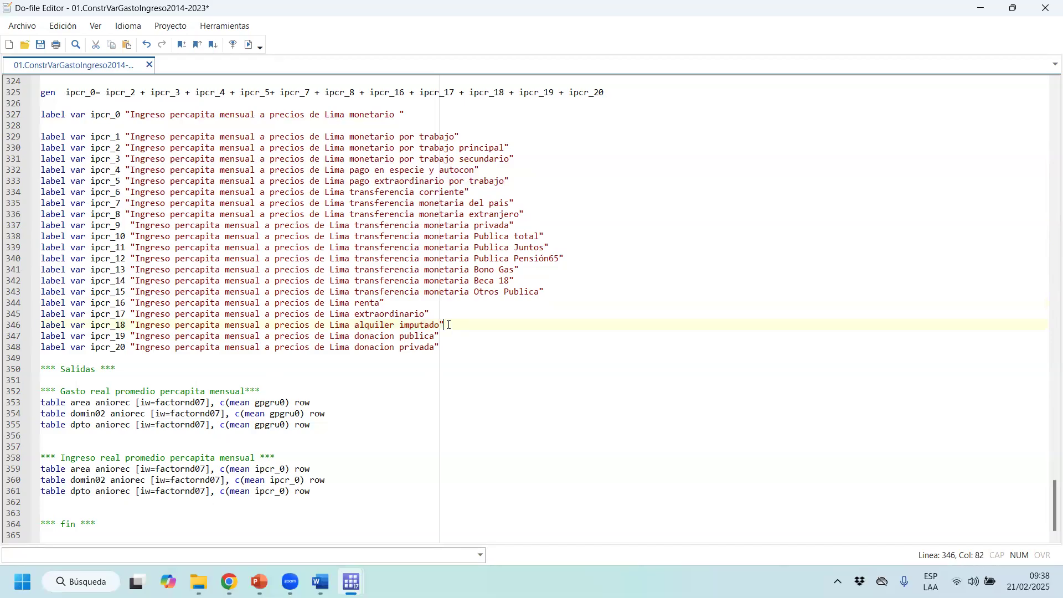
pyautogui.click(160, 337)
pyautogui.press('Left')
pyautogui.press('Left')
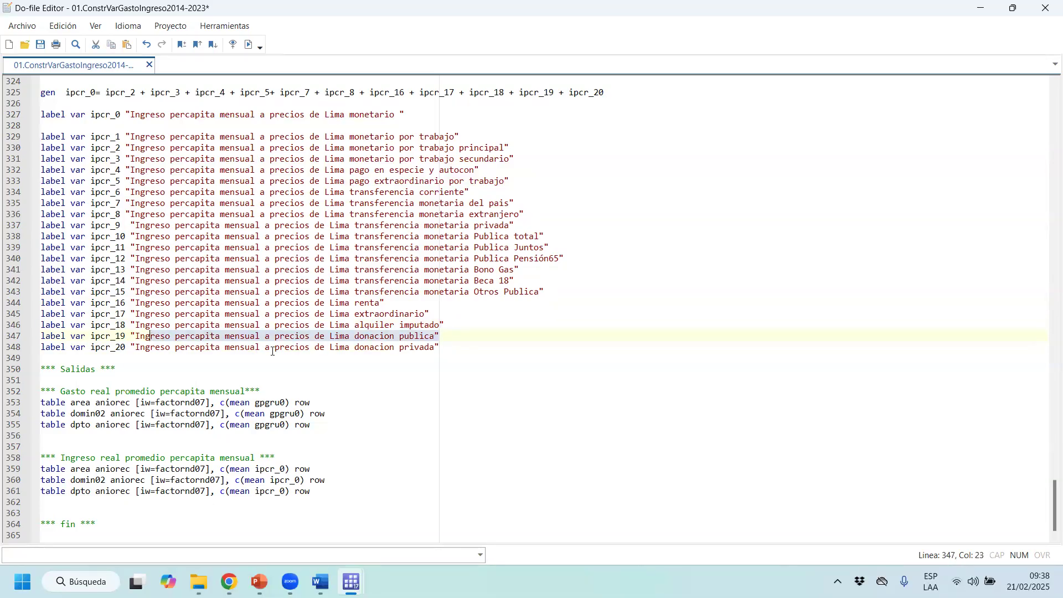
pyautogui.moveTo(441, 349); pyautogui.dragTo(140, 349)
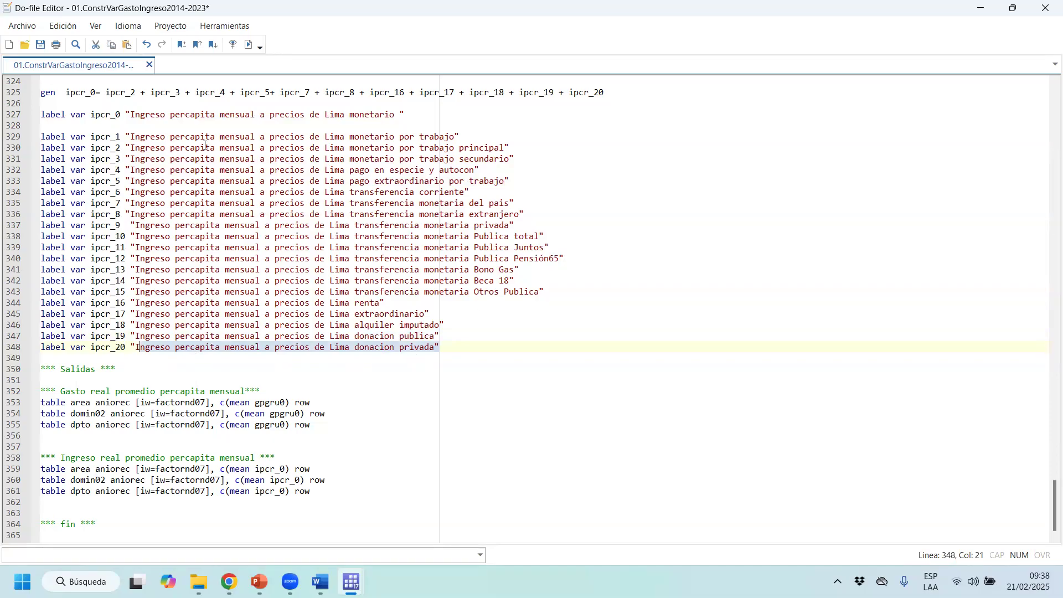
# Trace the in-kind payment and self-consumption label ipcr_4 back to its formula in the Ingresos section and highlight its component variables
pyautogui.scroll(2, 215, 153)
pyautogui.scroll(2, 178, 167)
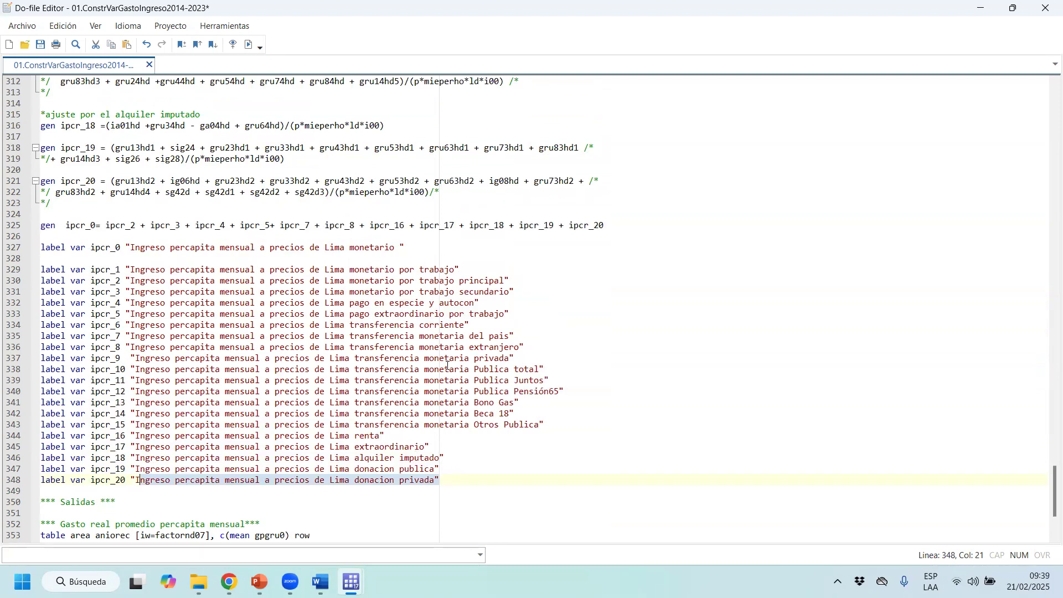
pyautogui.moveTo(474, 292); pyautogui.dragTo(131, 313)
pyautogui.moveTo(481, 303); pyautogui.dragTo(41, 303)
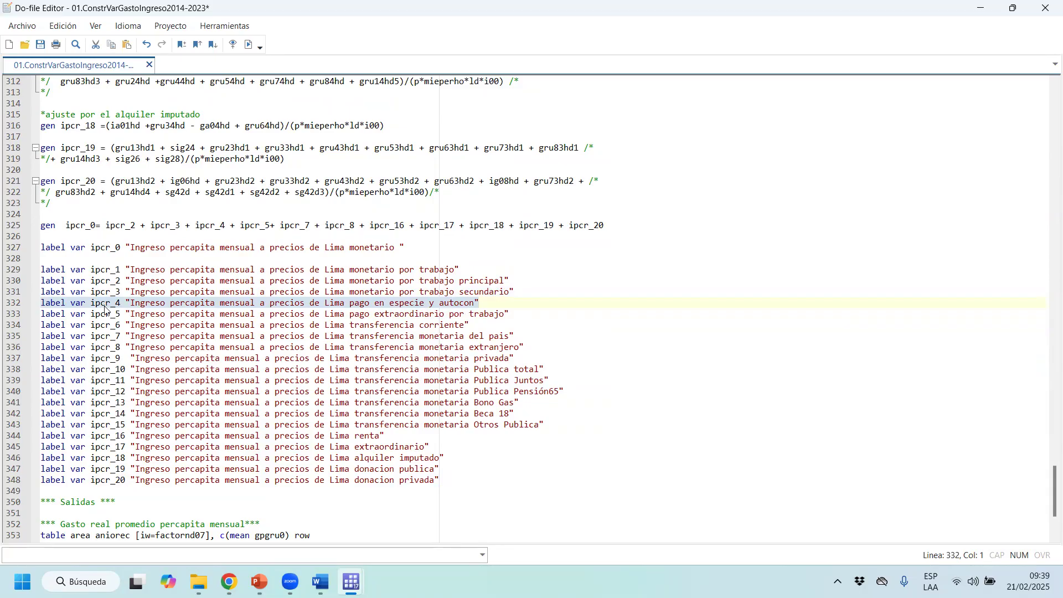
pyautogui.scroll(3, 103, 274)
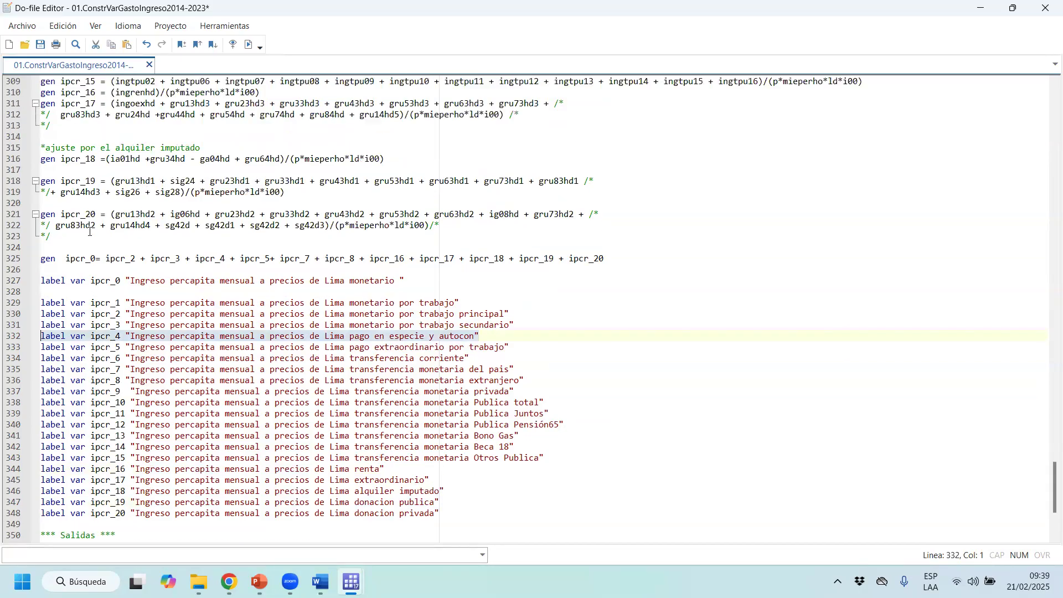
pyautogui.scroll(4, 87, 160)
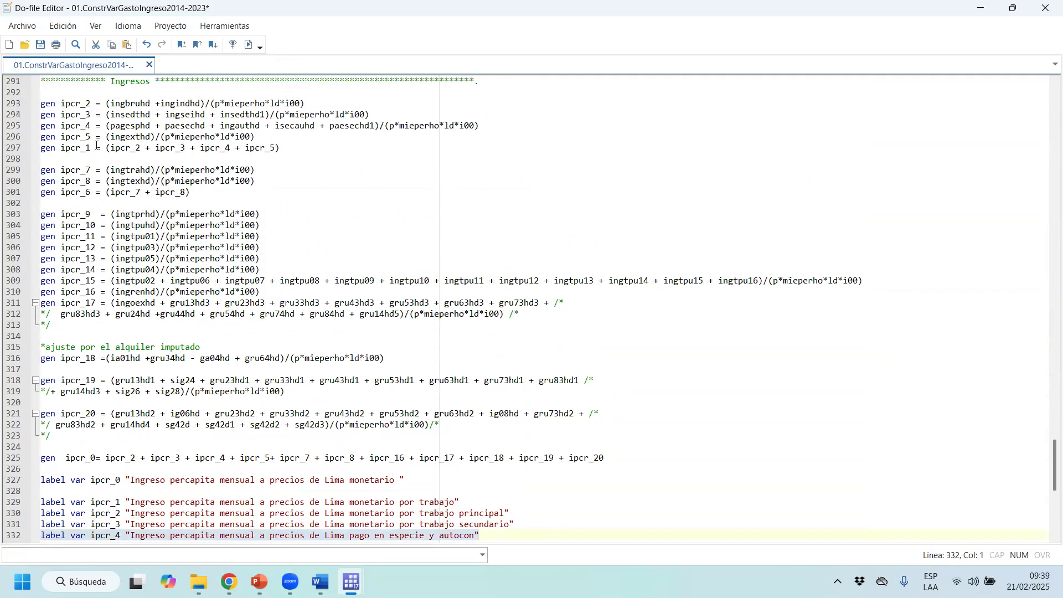
pyautogui.moveTo(106, 126); pyautogui.dragTo(376, 126)
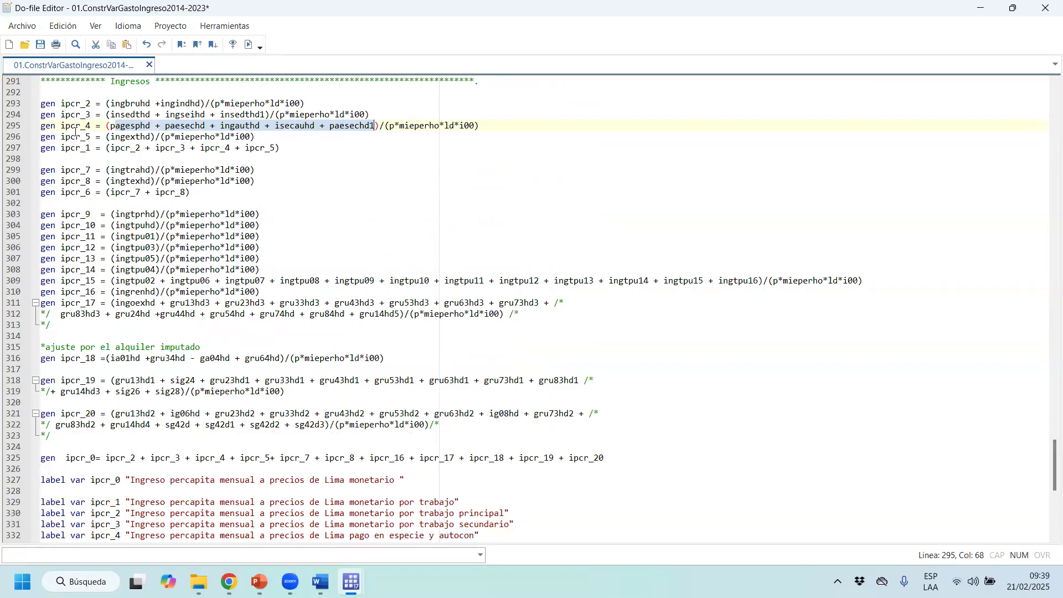
# Highlight the component variables of ipcr_4, and trace the rent label ipcr_16 back to its source variable ingrenhd in the Ingresos section
pyautogui.click(116, 126)
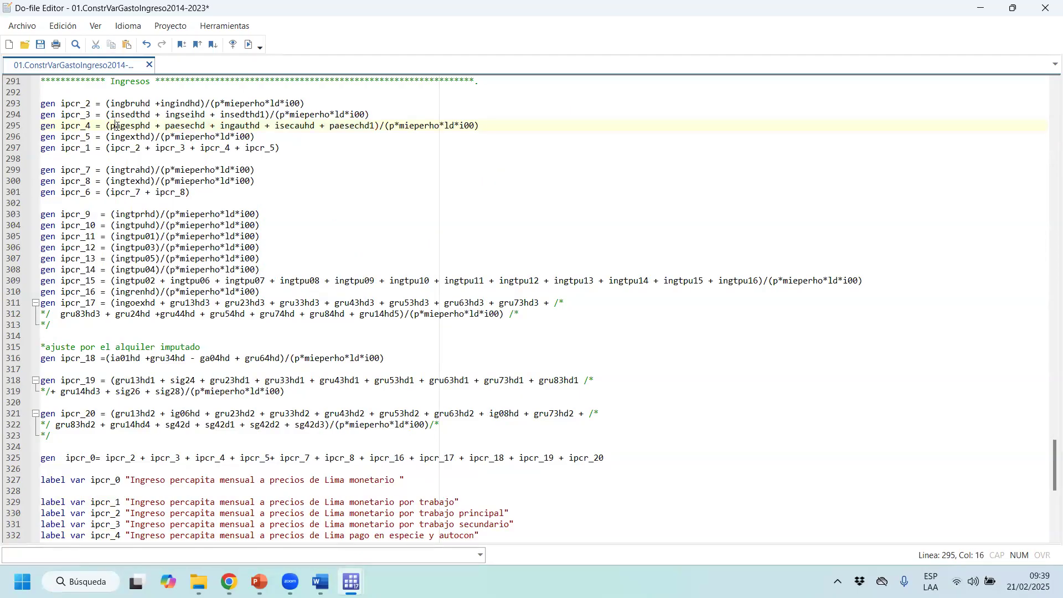
pyautogui.moveTo(107, 126); pyautogui.dragTo(371, 124)
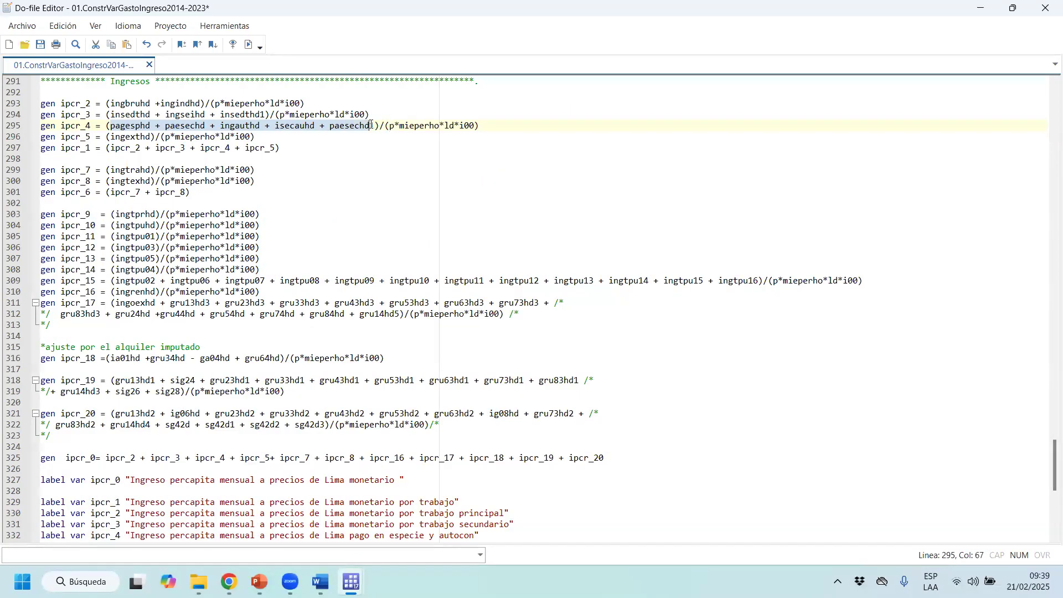
pyautogui.scroll(-7, 369, 442)
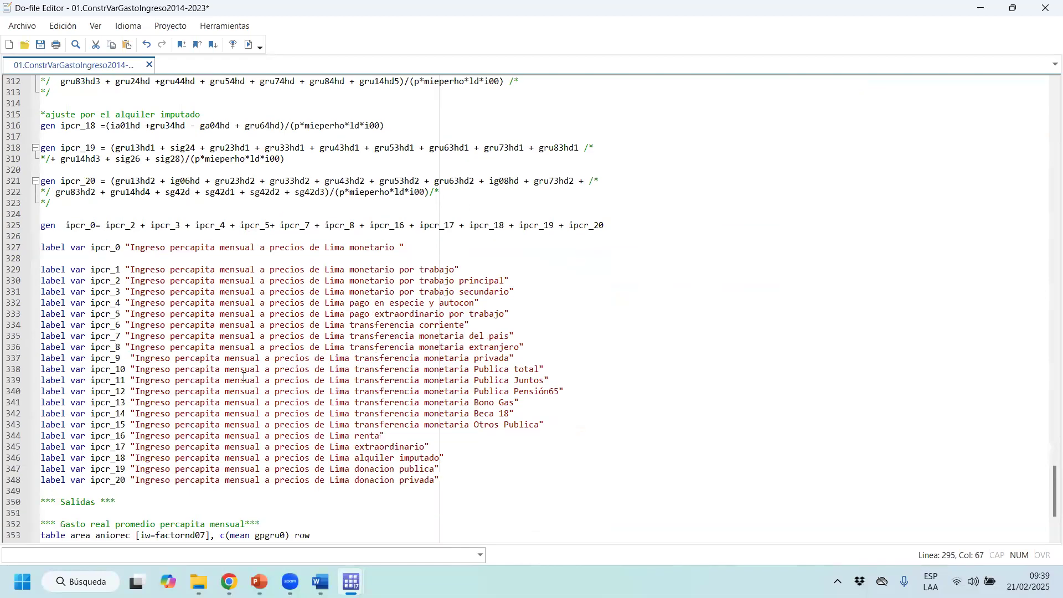
pyautogui.moveTo(123, 438); pyautogui.dragTo(95, 436)
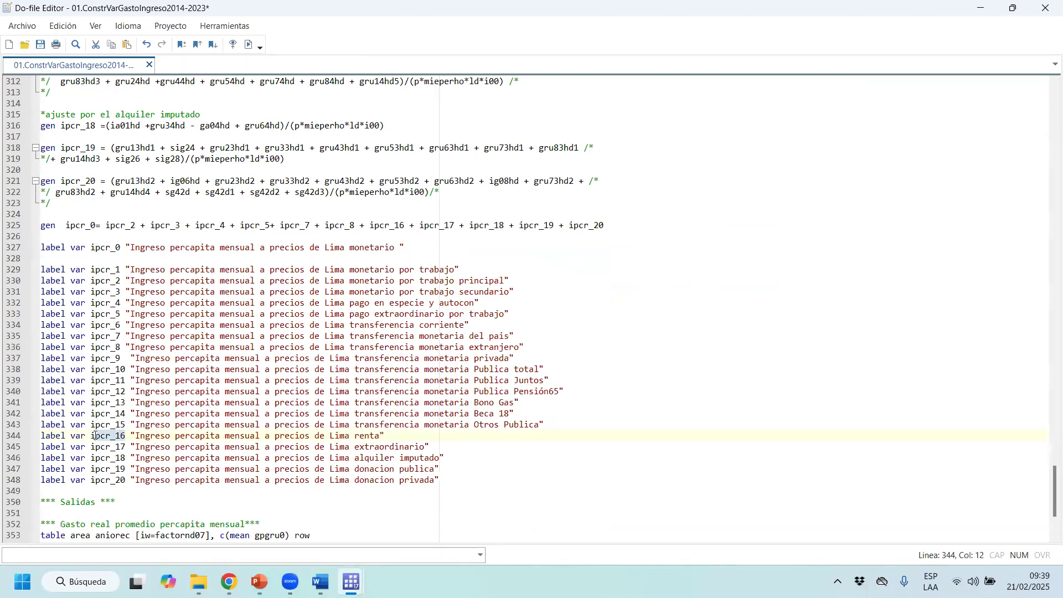
pyautogui.scroll(8, 149, 296)
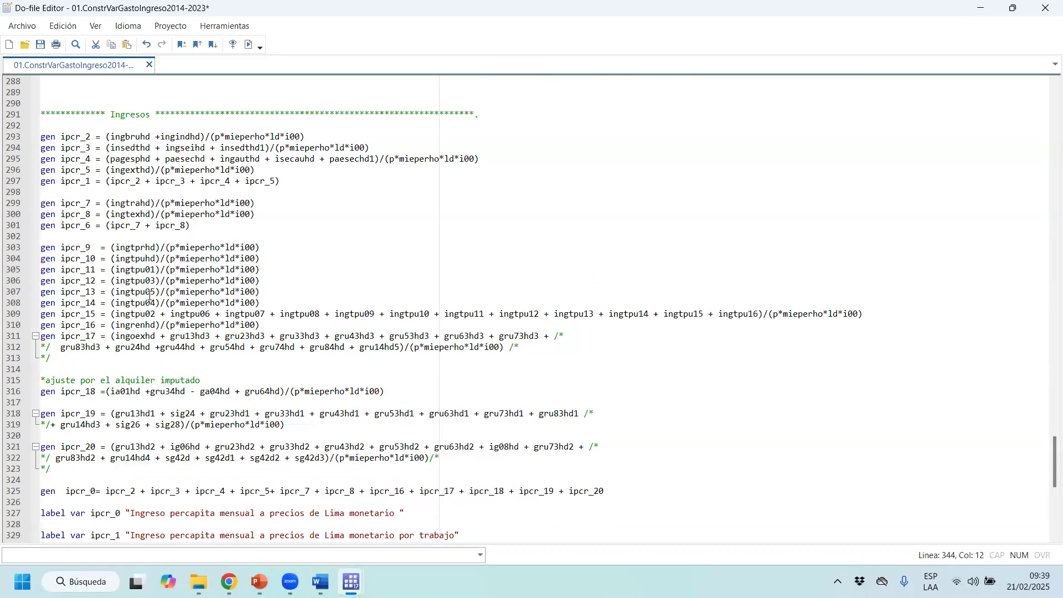
pyautogui.moveTo(114, 326); pyautogui.dragTo(154, 326)
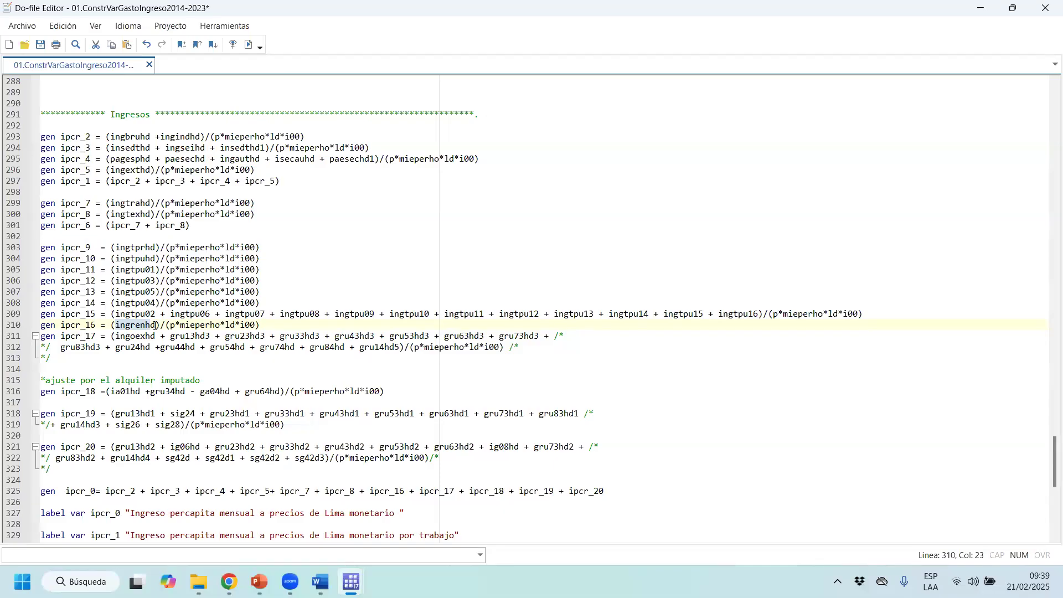
pyautogui.scroll(-8, 140, 501)
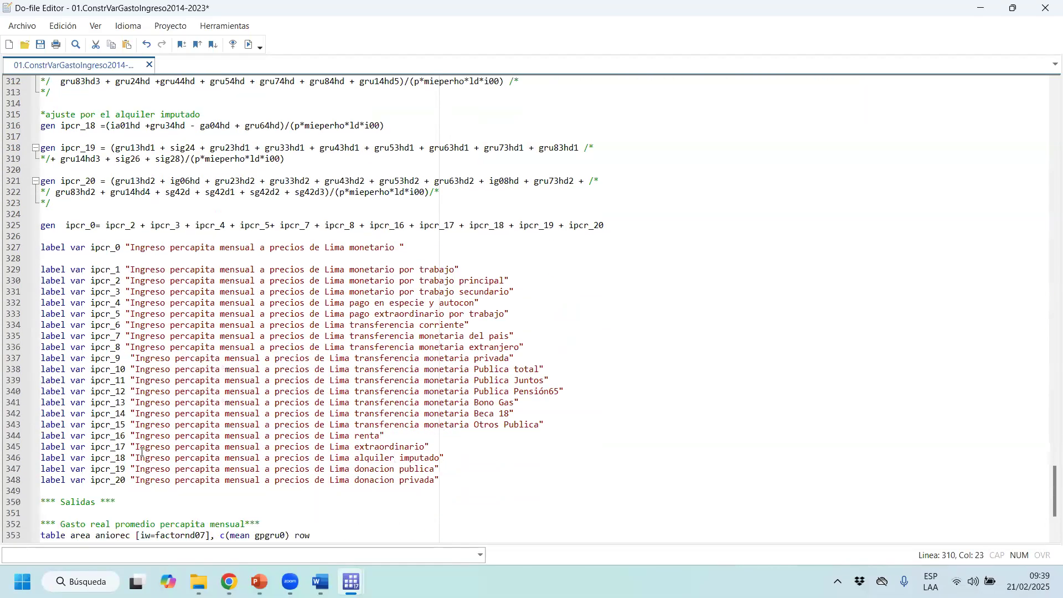
# Trace the extraordinary income label ipcr_17 back to its formula components, and close the official do-file without saving changes
pyautogui.moveTo(137, 447); pyautogui.dragTo(424, 445)
pyautogui.scroll(6, 424, 444)
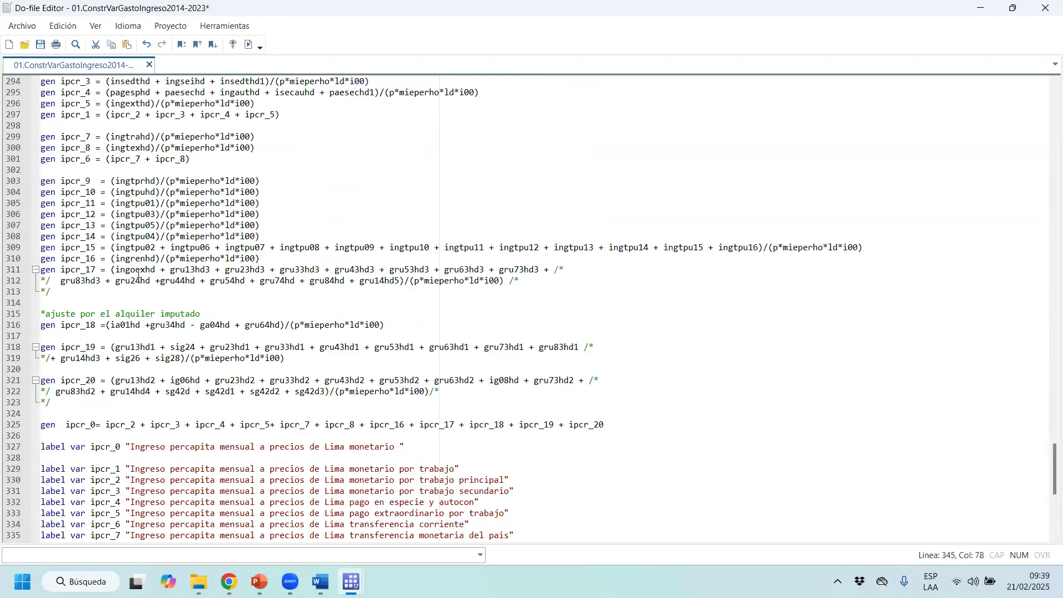
pyautogui.moveTo(112, 269); pyautogui.dragTo(49, 292)
pyautogui.moveTo(224, 277); pyautogui.dragTo(400, 280)
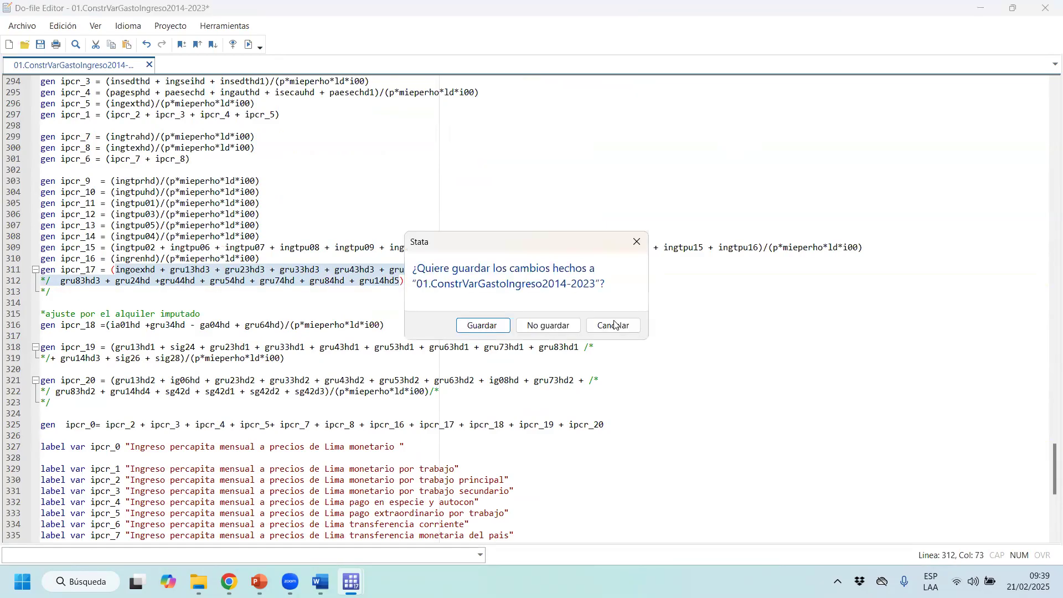
pyautogui.click(573, 328)
pyautogui.click(970, 12)
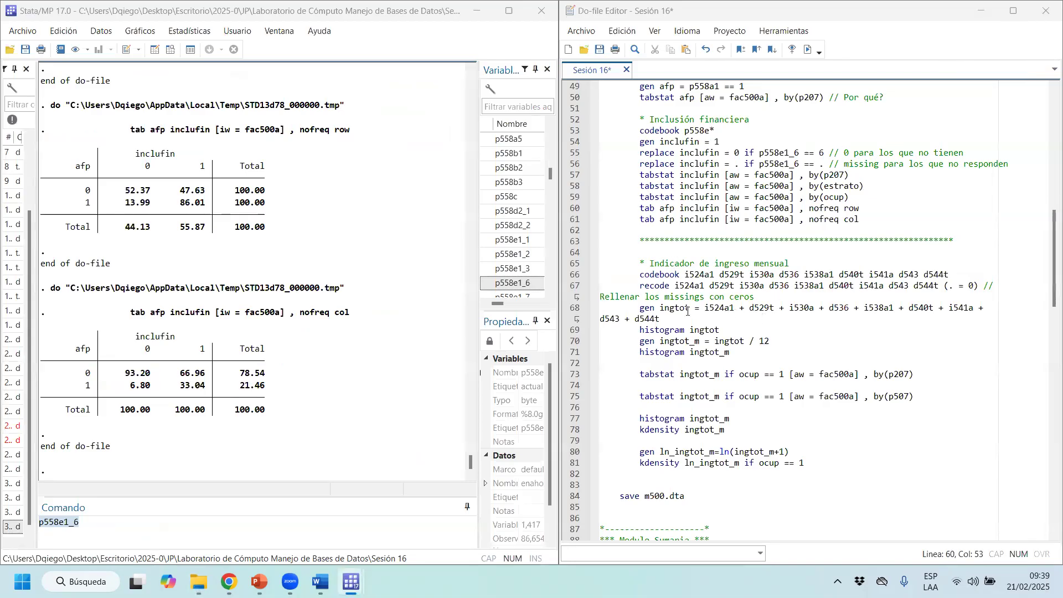
# Highlight the list of income variables in the codebook command, from i524a1 to d544t, under Indicador de ingreso mensual
pyautogui.moveTo(657, 276); pyautogui.dragTo(684, 282)
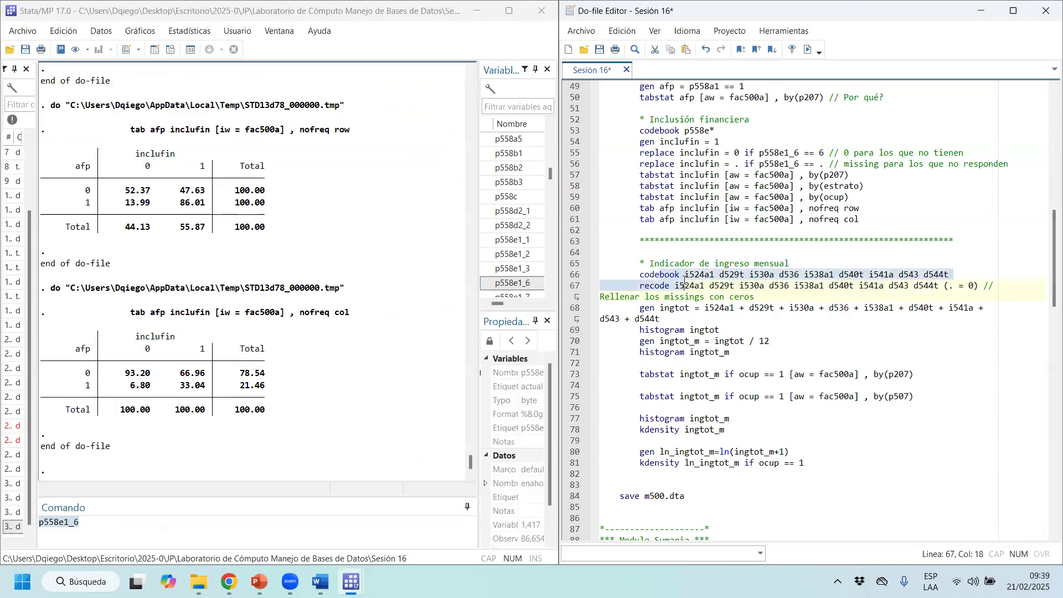
pyautogui.click(683, 282)
pyautogui.moveTo(949, 276); pyautogui.dragTo(682, 275)
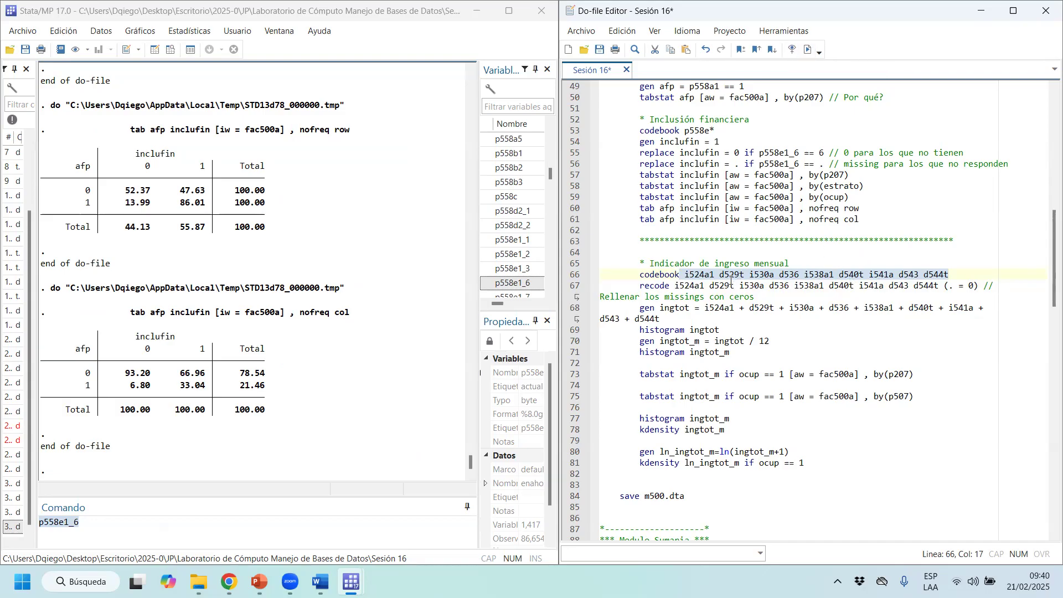
# Copy the variable name i524a1 from the do-file and look it up in the data browser's variable list, jumping to its column
pyautogui.click(715, 276)
pyautogui.doubleClick(714, 275)
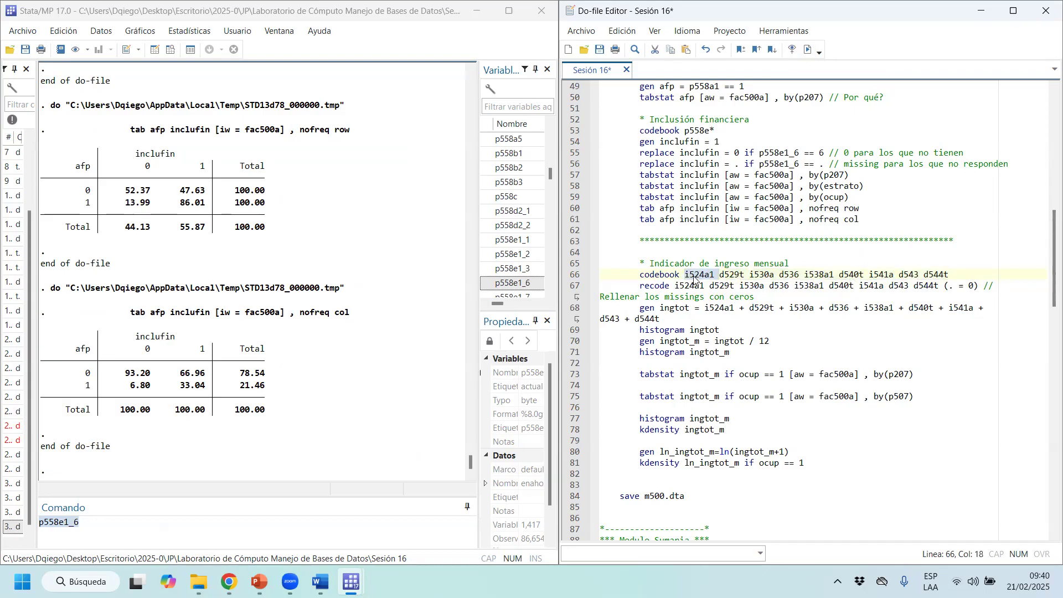
pyautogui.rightClick(696, 278)
pyautogui.click(728, 335)
pyautogui.click(170, 49)
pyautogui.click(465, 142)
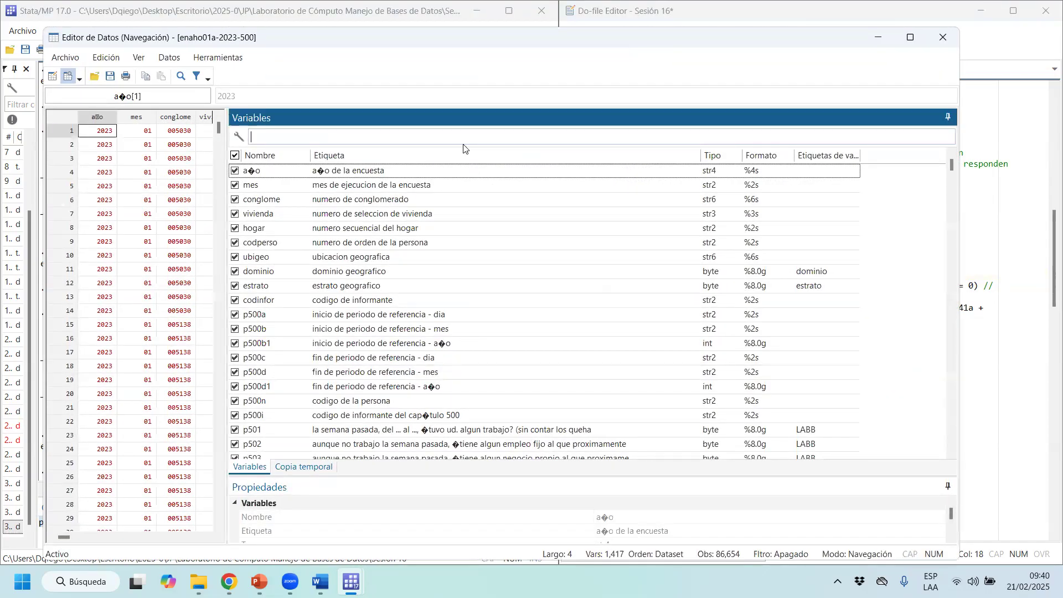
pyautogui.hotkey('ctrl', 'v')
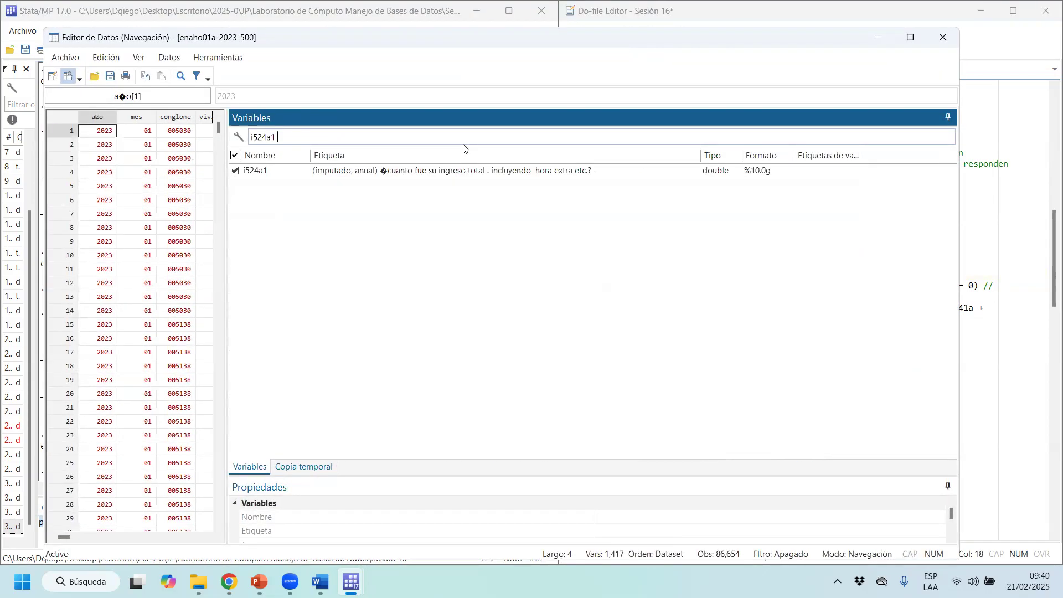
pyautogui.click(424, 169)
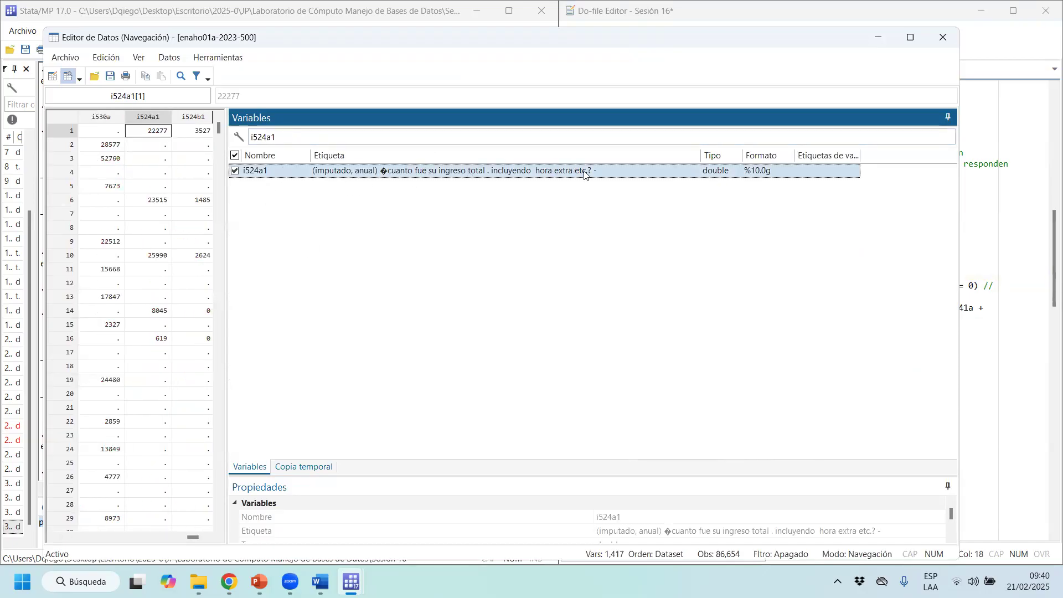
# Widen the data grid to examine the missing entries in the i524a1 column, such as rows 159 to 169, and close the data browser
pyautogui.moveTo(226, 304); pyautogui.dragTo(707, 294)
pyautogui.click(166, 145)
pyautogui.moveTo(159, 215); pyautogui.dragTo(162, 577)
pyautogui.rightClick(162, 578)
pyautogui.click(167, 565)
pyautogui.click(598, 454)
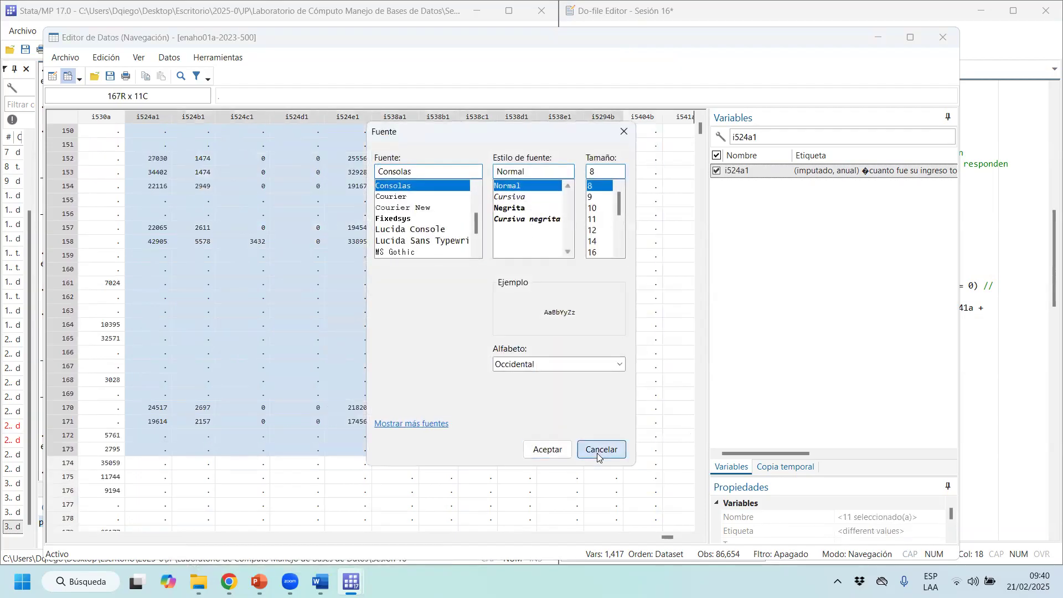
pyautogui.click(149, 408)
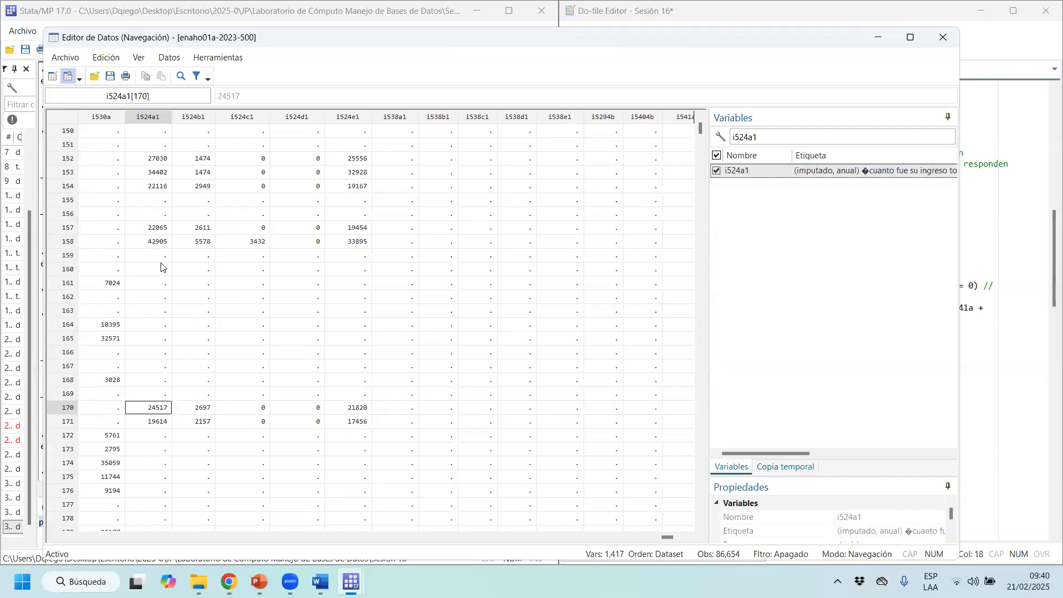
pyautogui.moveTo(161, 255); pyautogui.dragTo(176, 394)
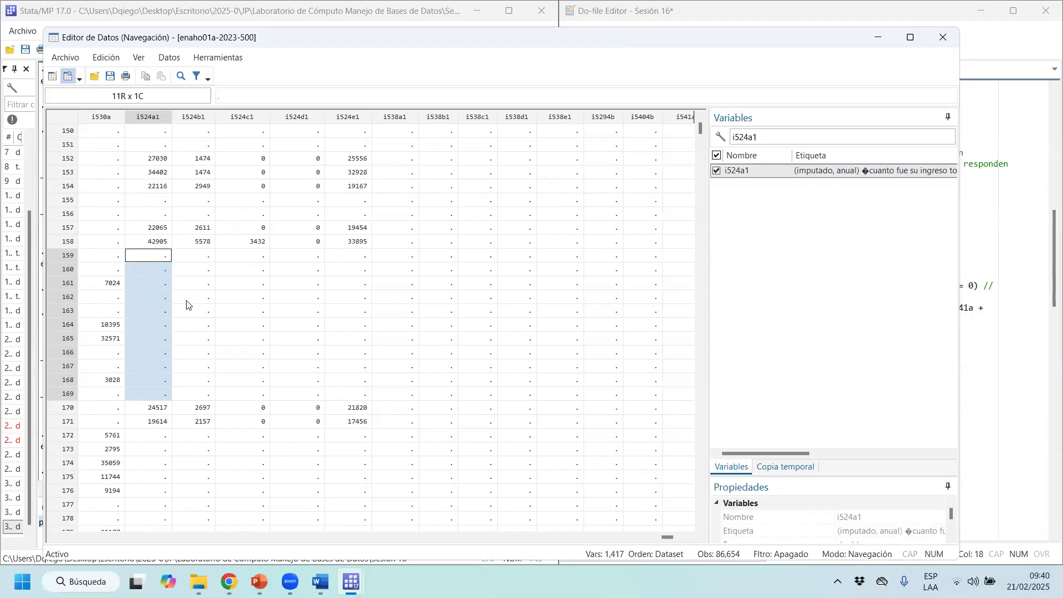
pyautogui.click(943, 37)
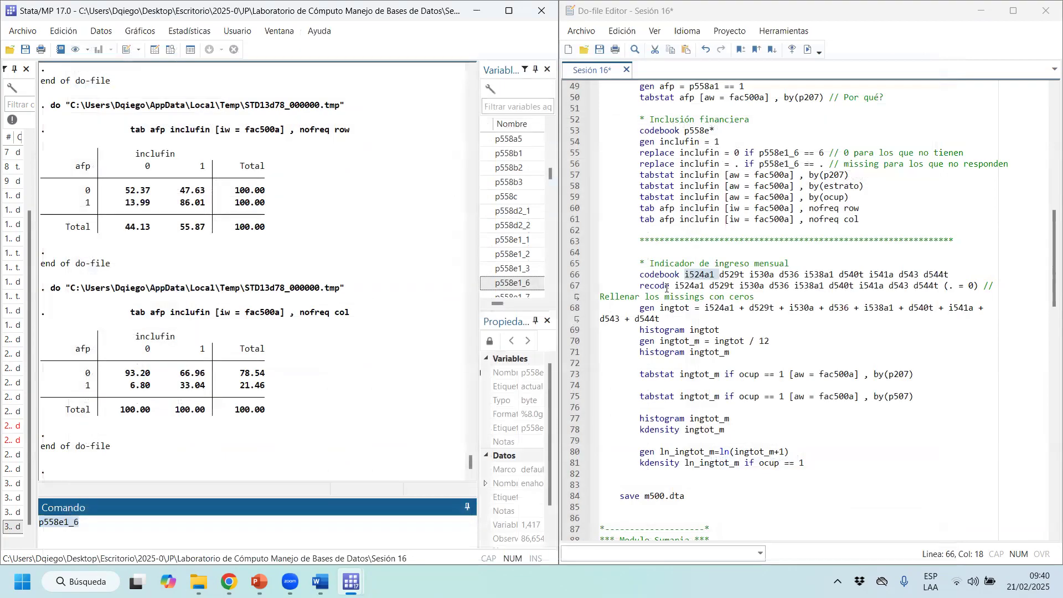
# Run the recode that fills missing income values with zeros, and generate ingtot as the sum of the nine income variables
pyautogui.moveTo(666, 287); pyautogui.dragTo(984, 285)
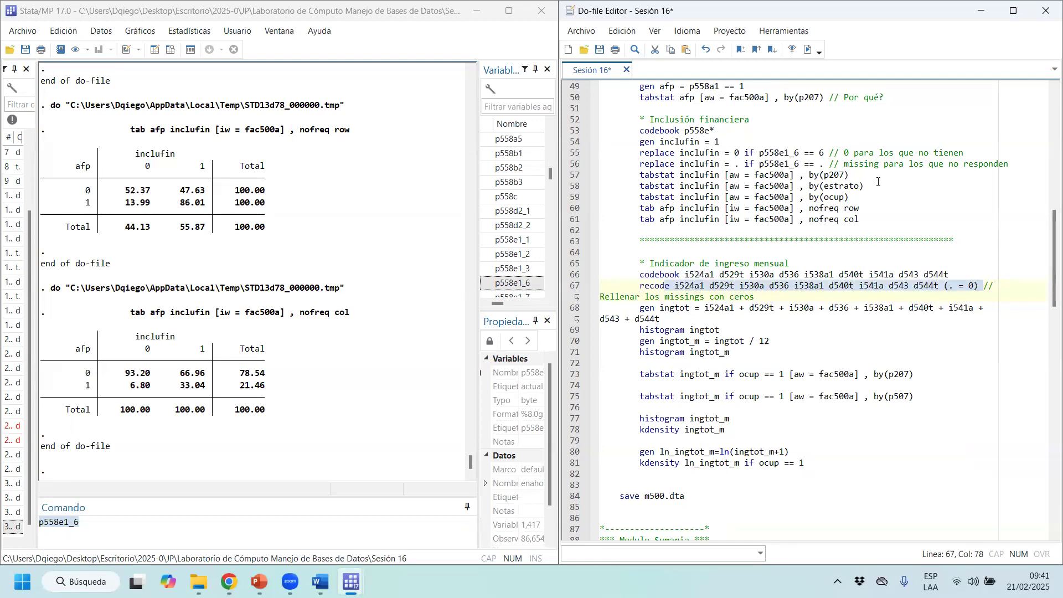
pyautogui.click(809, 51)
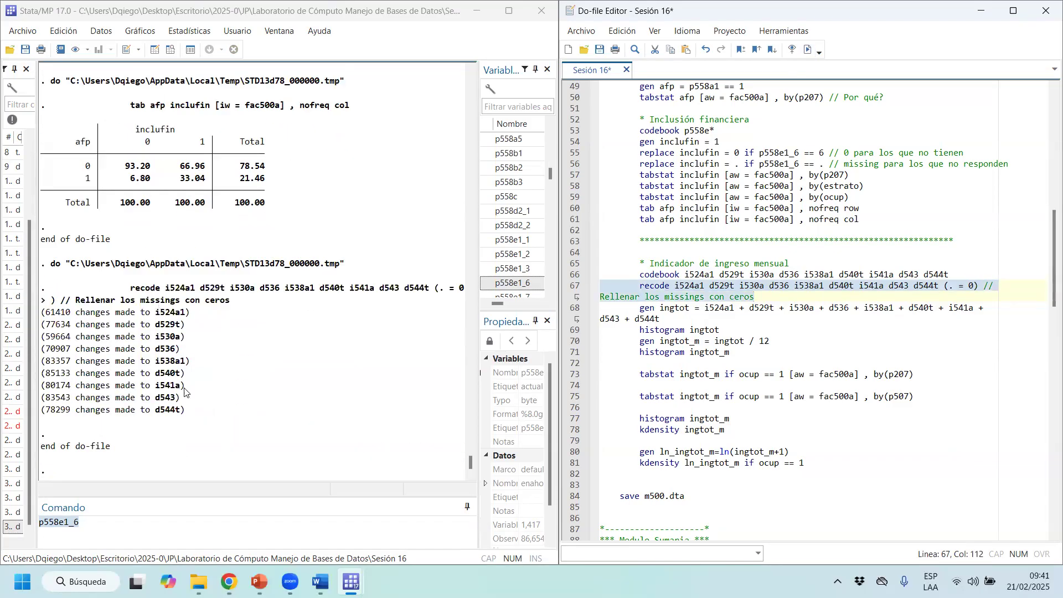
pyautogui.moveTo(660, 308); pyautogui.dragTo(667, 320)
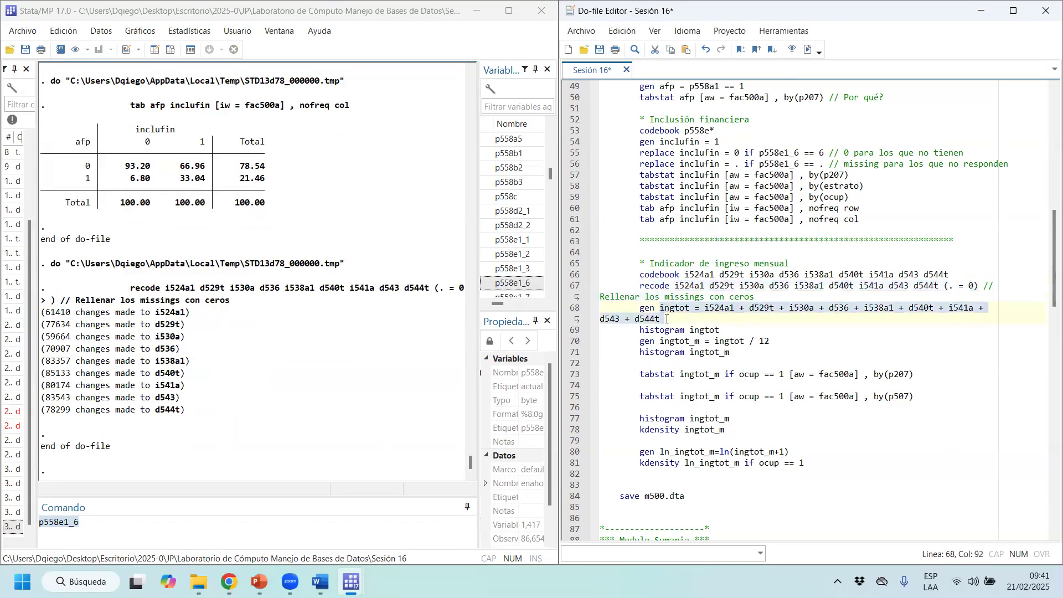
pyautogui.click(808, 51)
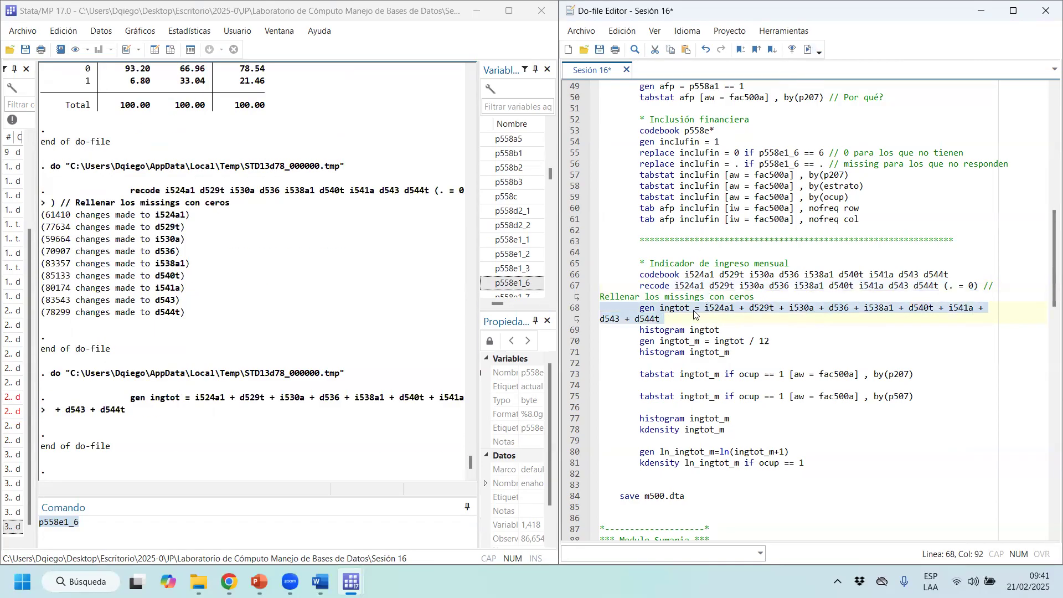
# Run the histogram of annual total income ingtot, examine its distribution, and close the graph
pyautogui.moveTo(685, 330); pyautogui.dragTo(720, 330)
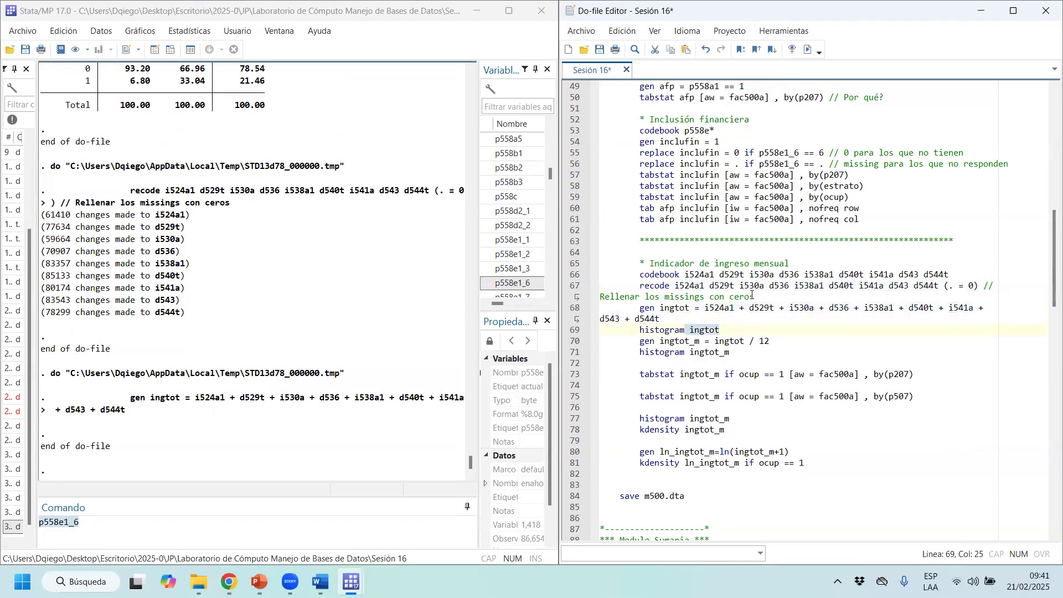
pyautogui.click(809, 50)
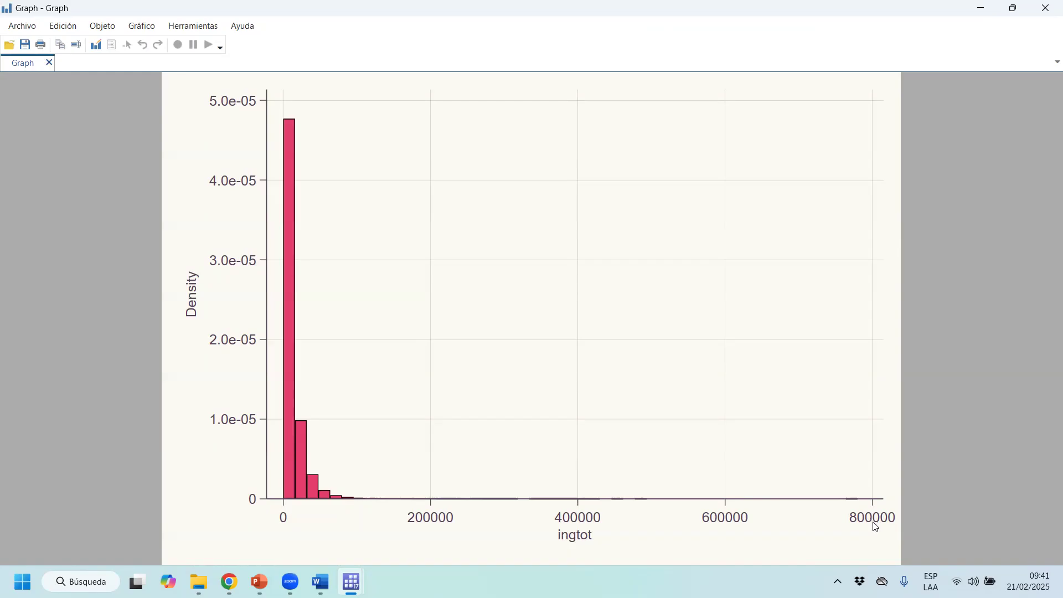
pyautogui.click(1048, 7)
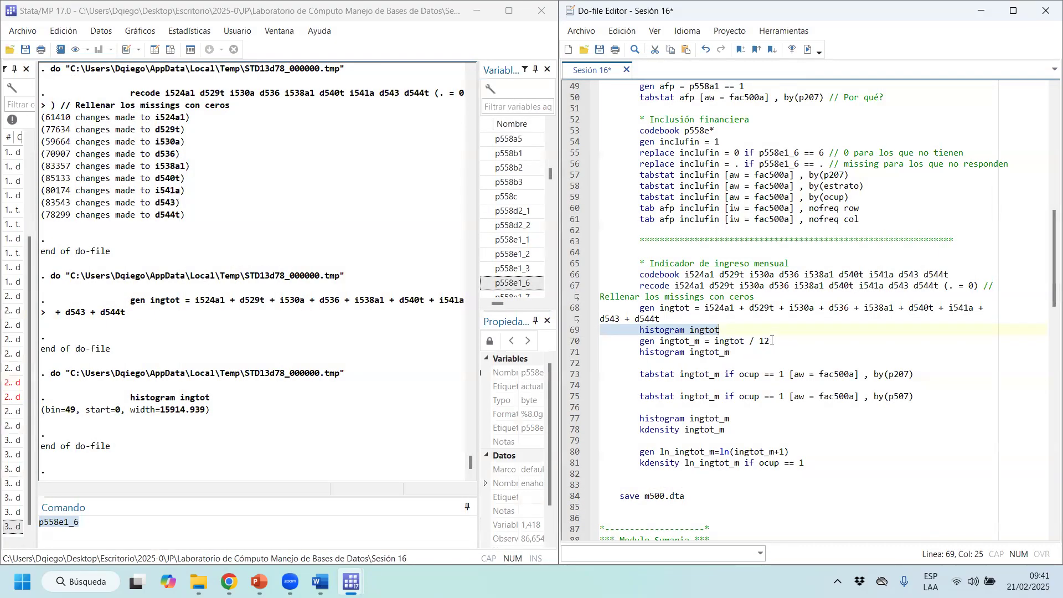
# Generate monthly income ingtot_m as ingtot / 12 and view its histogram, closing the graph when done
pyautogui.moveTo(771, 340); pyautogui.dragTo(615, 342)
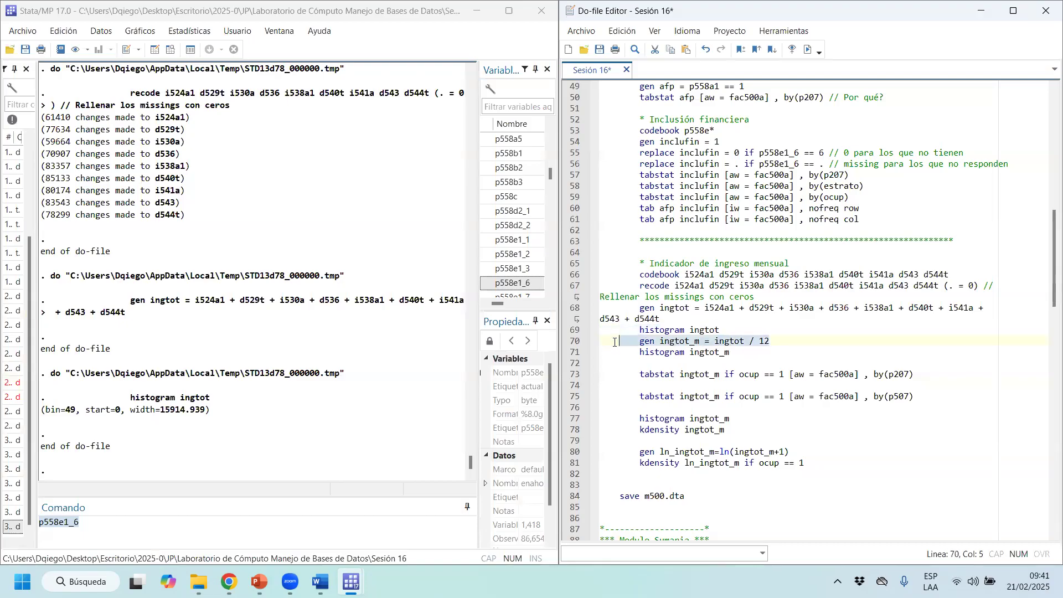
pyautogui.click(808, 50)
pyautogui.moveTo(730, 352); pyautogui.dragTo(669, 352)
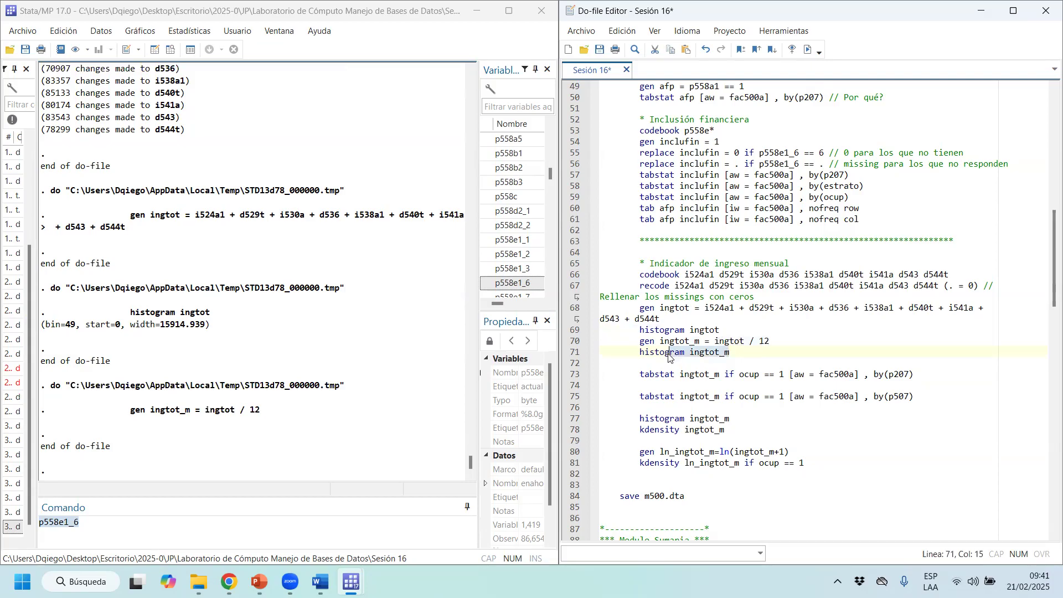
pyautogui.click(806, 50)
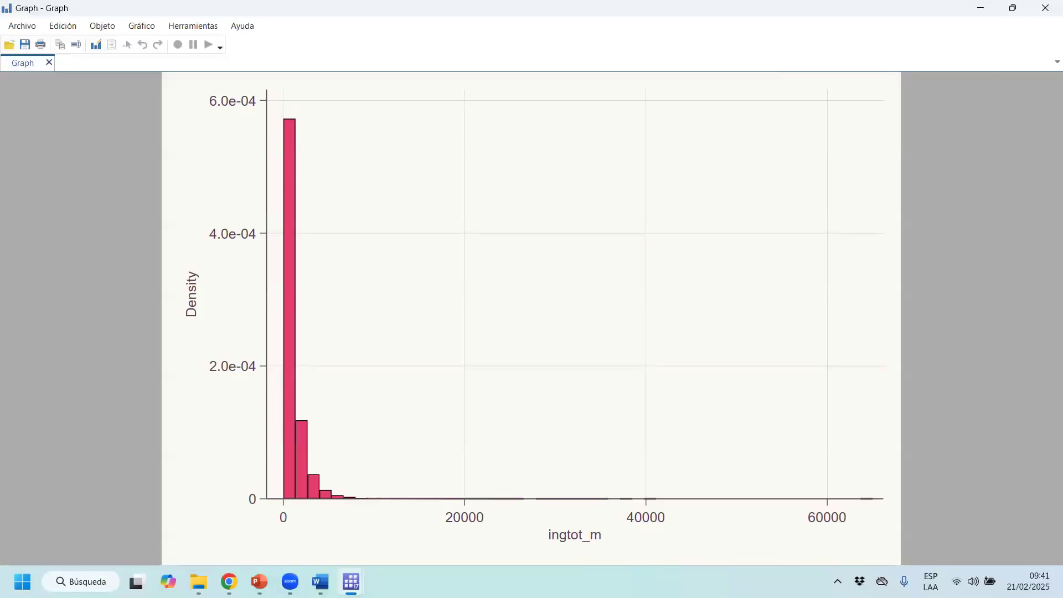
pyautogui.click(1045, 8)
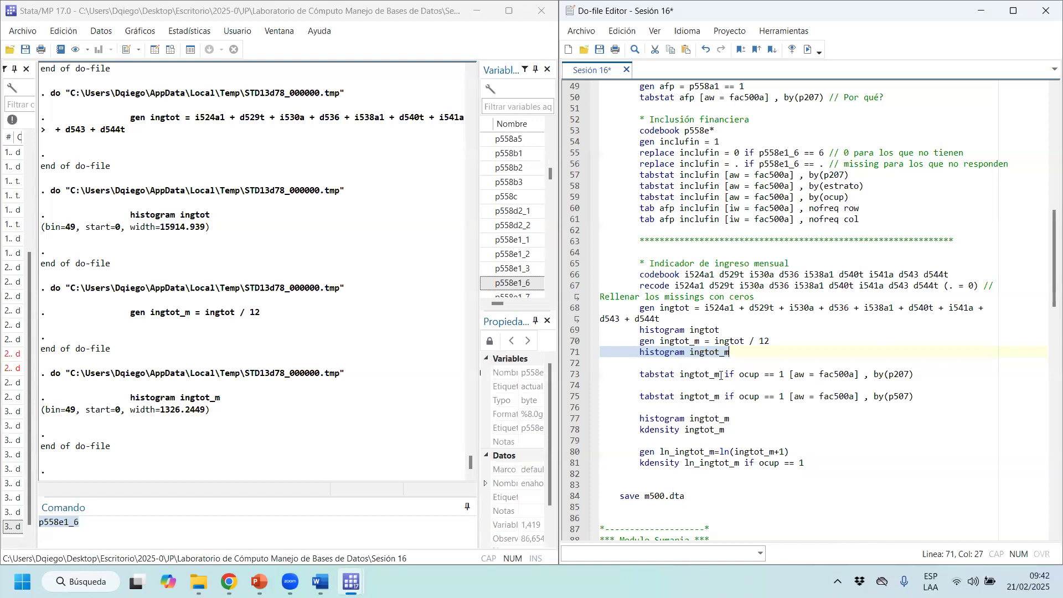
# Add a new line starting with tabstat ingtot_m between the histogram ingtot_m line and the tabstat by p207 in the do-file
pyautogui.moveTo(719, 376); pyautogui.dragTo(790, 376)
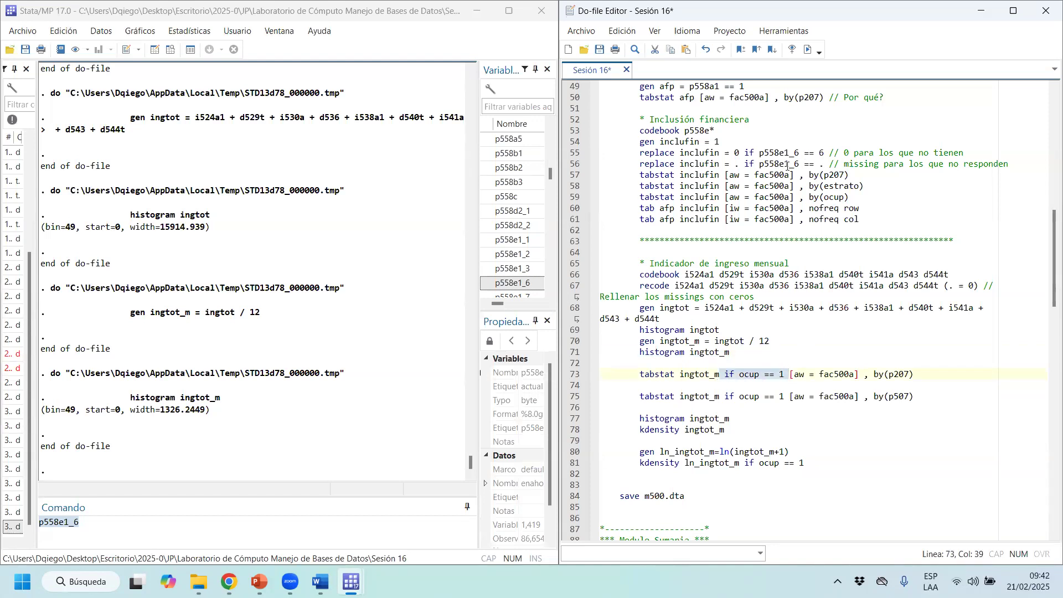
pyautogui.click(777, 349)
pyautogui.press('Return')
pyautogui.press('Return')
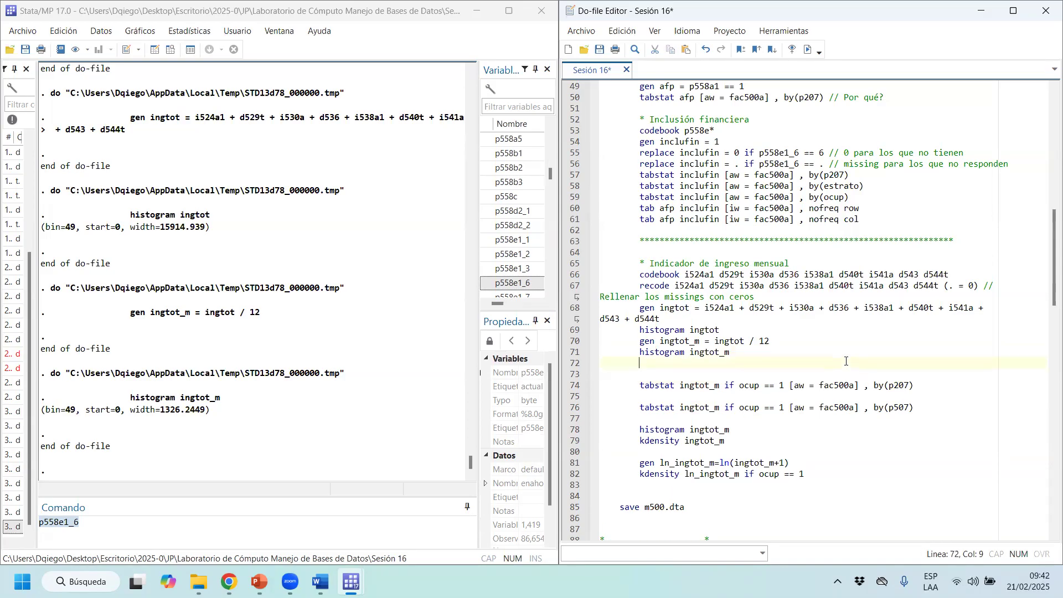
pyautogui.write('tabst')
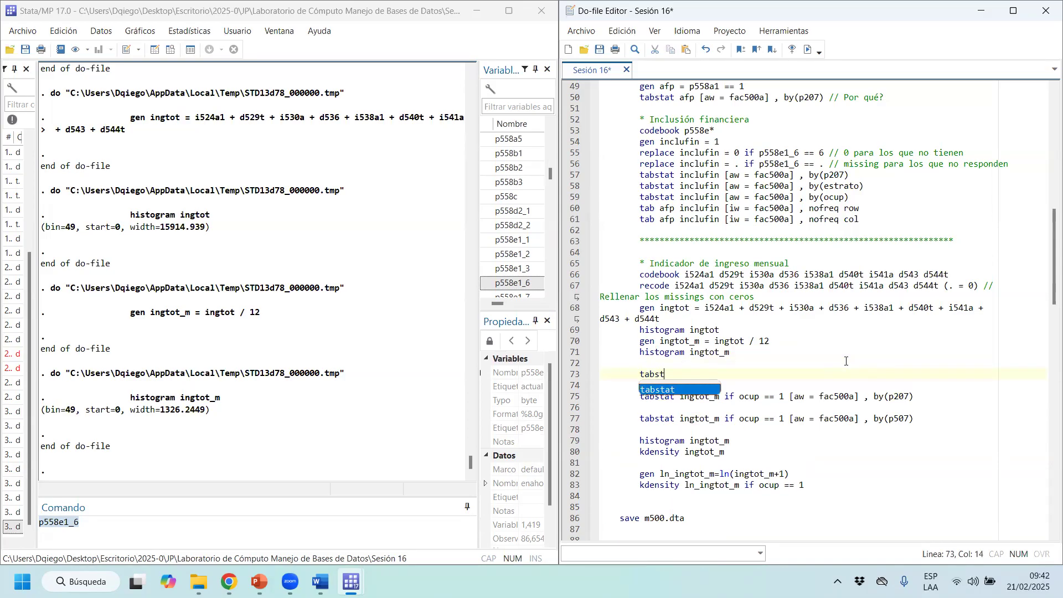
pyautogui.write('art')
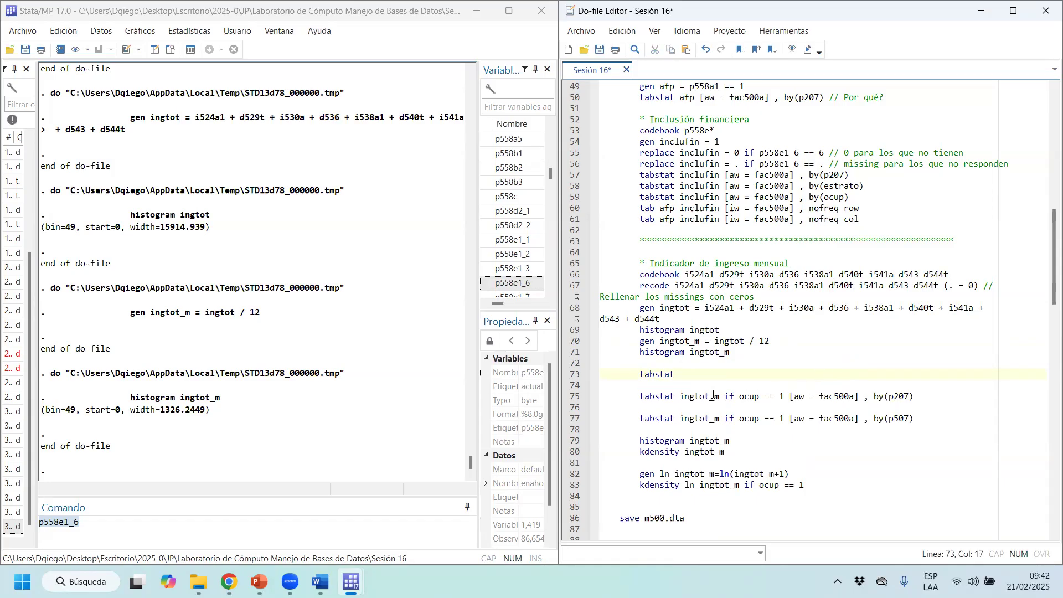
pyautogui.moveTo(720, 396); pyautogui.dragTo(680, 398)
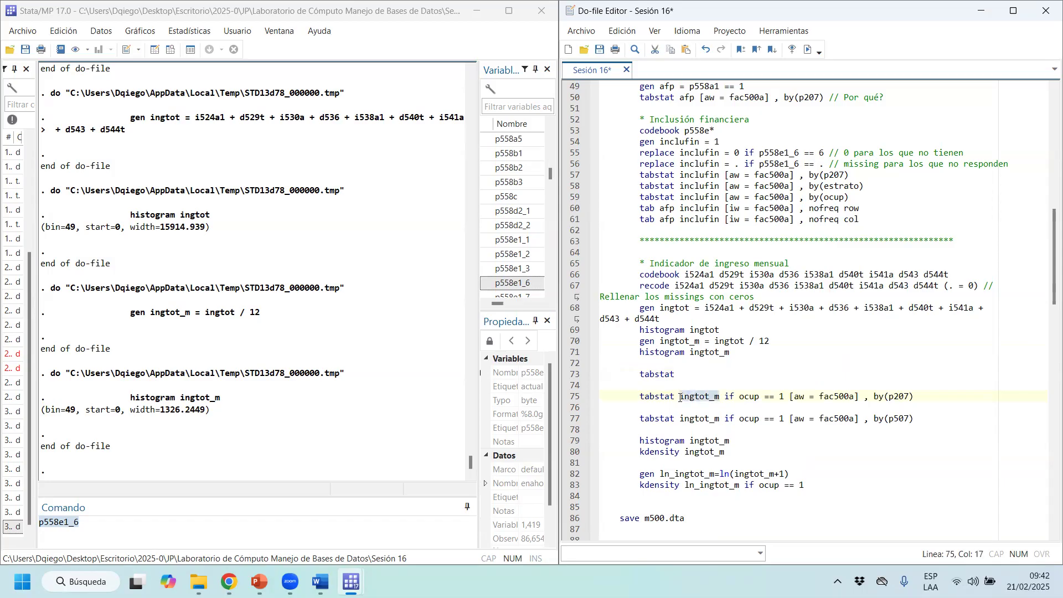
pyautogui.hotkey('ctrl', 'c')
pyautogui.click(697, 378)
pyautogui.hotkey('ctrl', 'v')
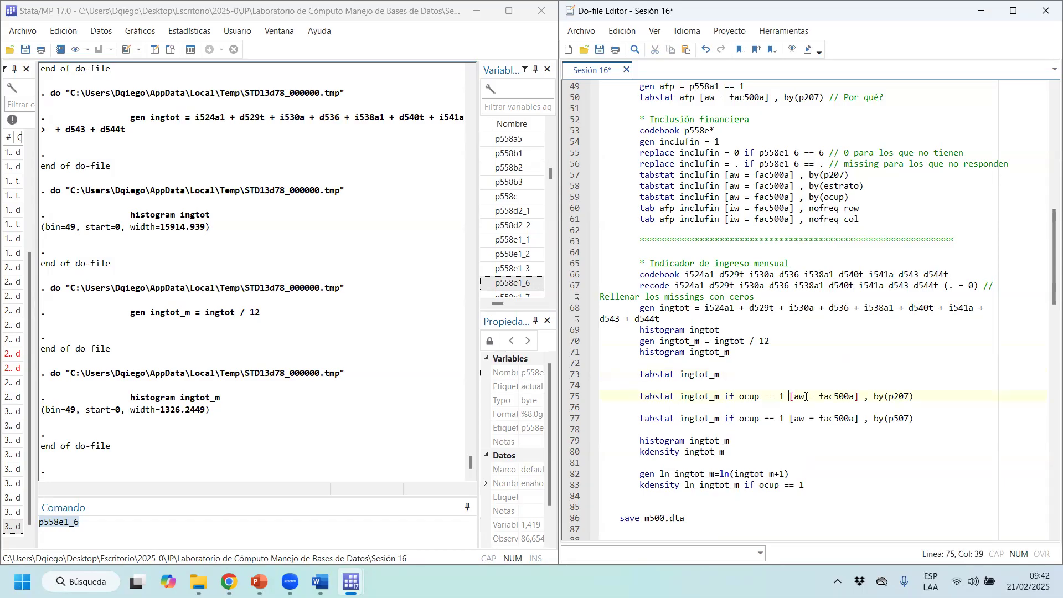
# Complete the new line as tabstat ingtot_m [aw = fac500a] , by(ocup), run it, and examine the mean for each ocup group
pyautogui.moveTo(807, 396); pyautogui.dragTo(944, 393)
pyautogui.hotkey('ctrl', 'c')
pyautogui.click(797, 374)
pyautogui.hotkey('ctrl', 'v')
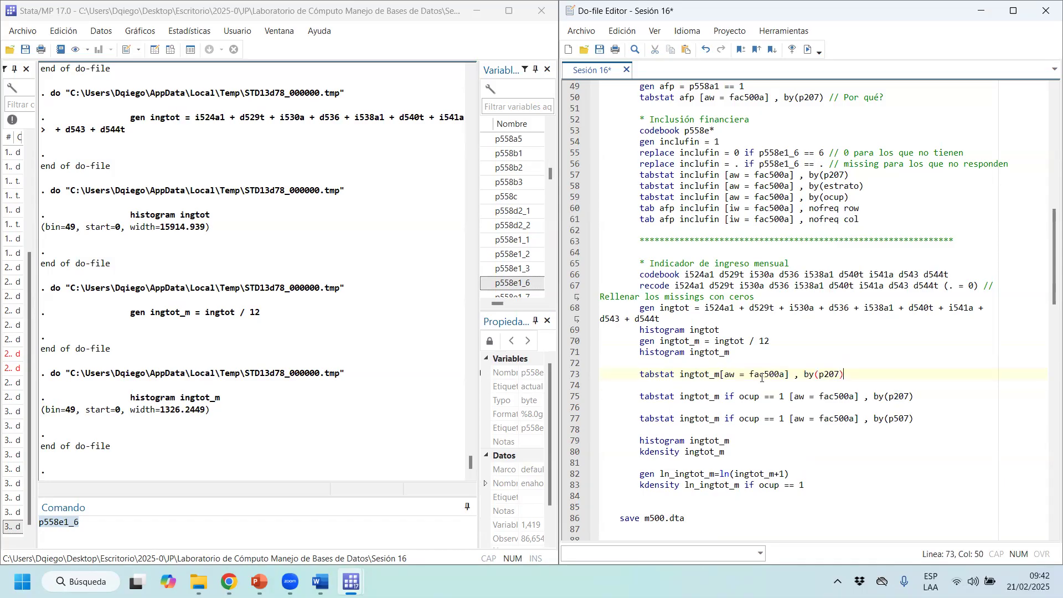
pyautogui.click(721, 375)
pyautogui.click(828, 372)
pyautogui.keyDown('shift'); pyautogui.click(827, 374); pyautogui.keyUp('shift')
pyautogui.write('ocup)')
pyautogui.hotkey('shift', 'Home')
pyautogui.hotkey('ctrl', 'd')
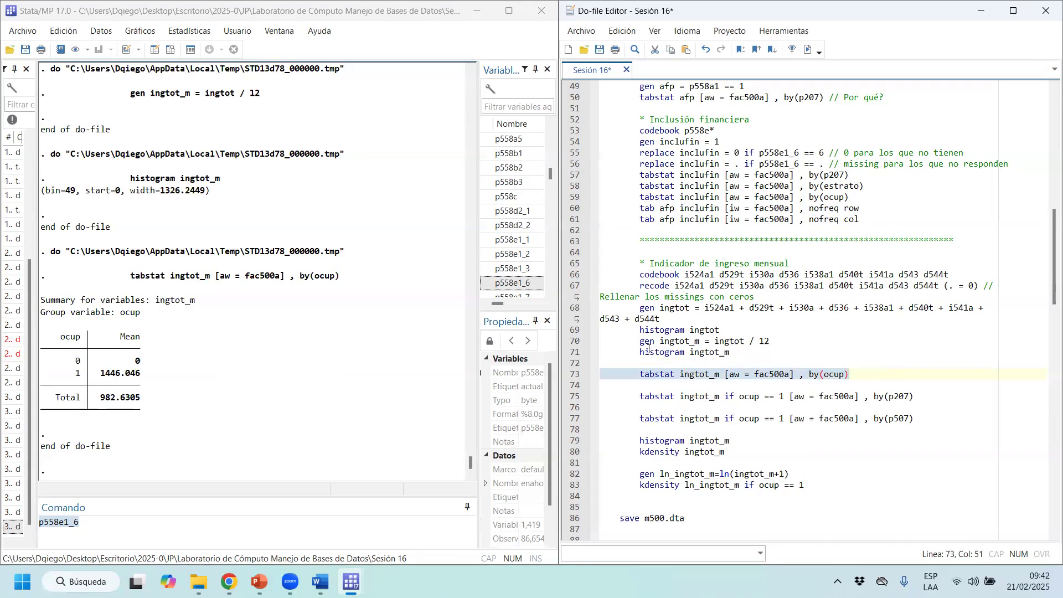
pyautogui.click(87, 377)
pyautogui.moveTo(87, 376); pyautogui.dragTo(33, 360)
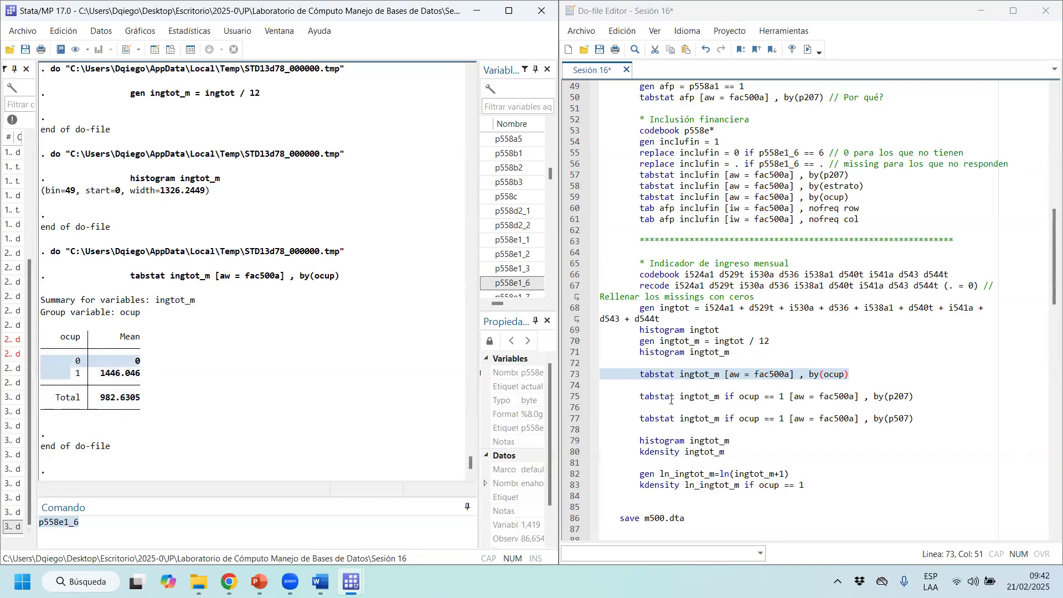
# Run the weighted tabstat of ingtot_m for employed people (ocup == 1) by p207, and the one by p507
pyautogui.moveTo(671, 396); pyautogui.dragTo(808, 397)
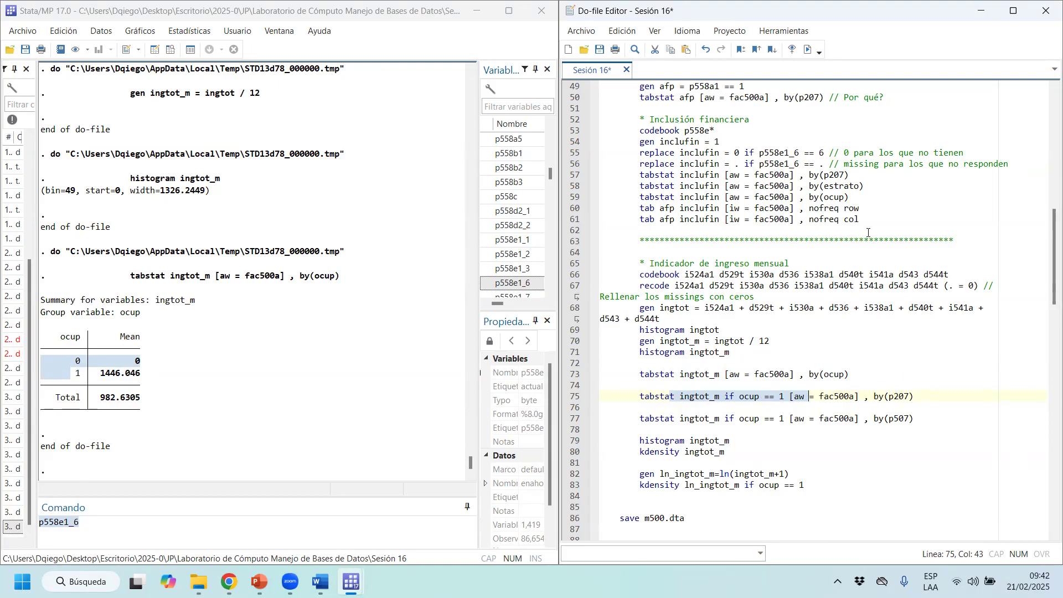
pyautogui.click(808, 49)
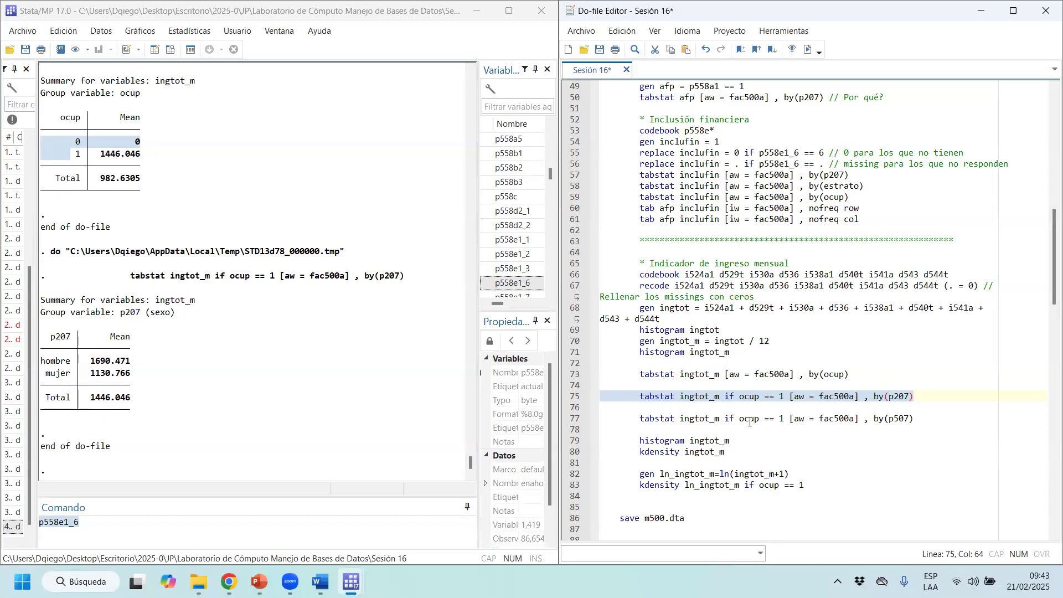
pyautogui.moveTo(750, 421); pyautogui.dragTo(785, 420)
pyautogui.click(808, 50)
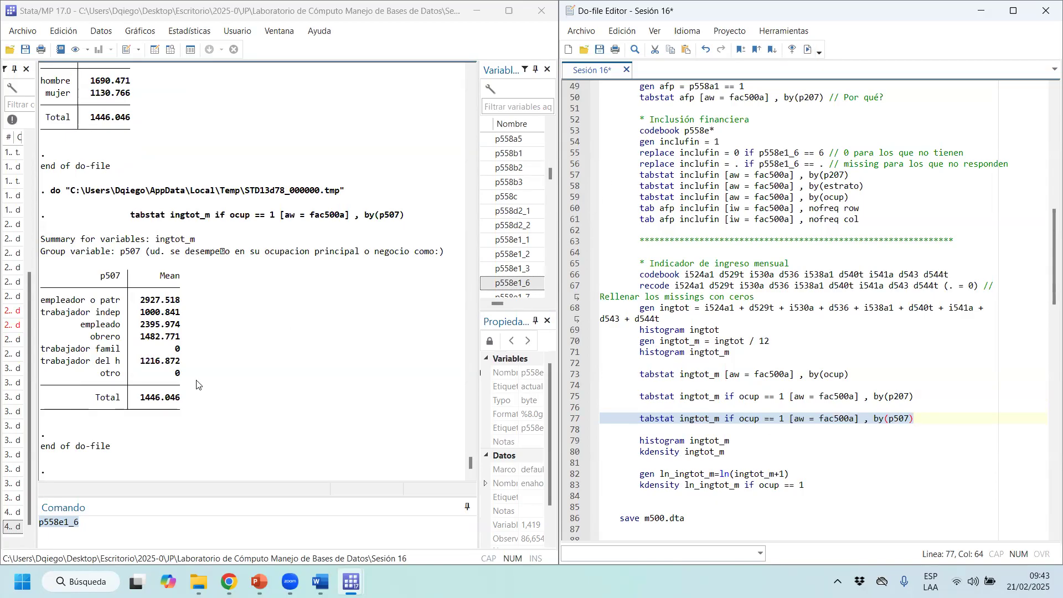
# Examine the mean monthly income of each p507 occupation category, from employers down to household workers
pyautogui.click(73, 315)
pyautogui.moveTo(55, 301); pyautogui.dragTo(172, 307)
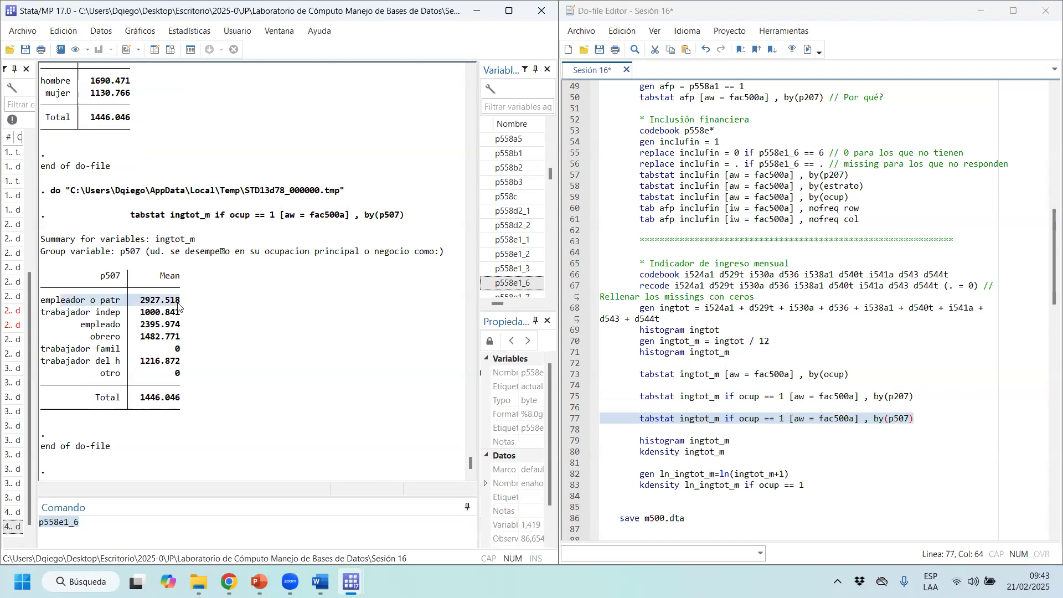
pyautogui.moveTo(59, 313); pyautogui.dragTo(188, 317)
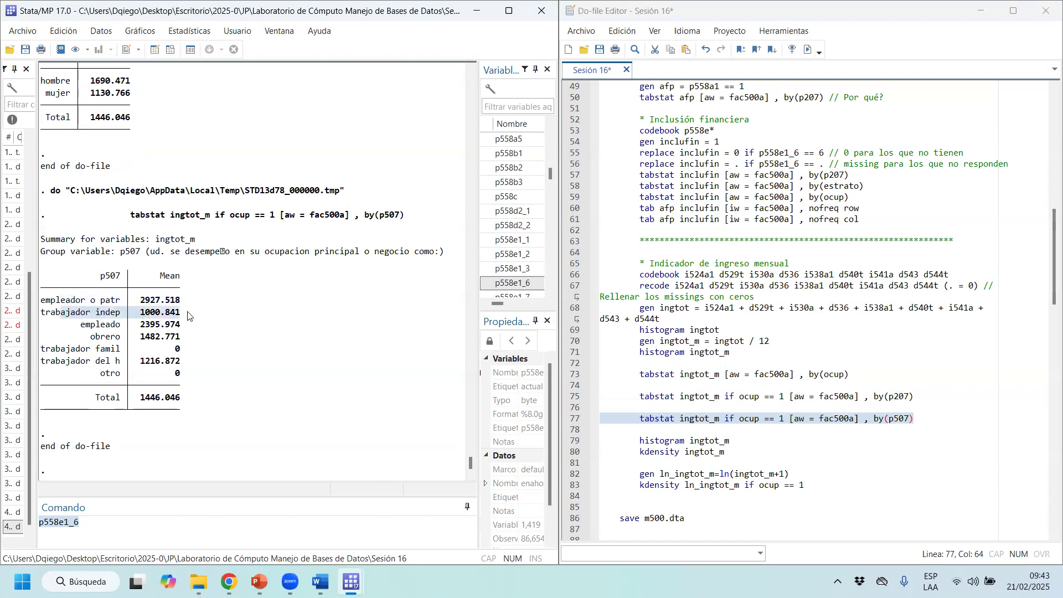
pyautogui.moveTo(95, 326); pyautogui.dragTo(184, 326)
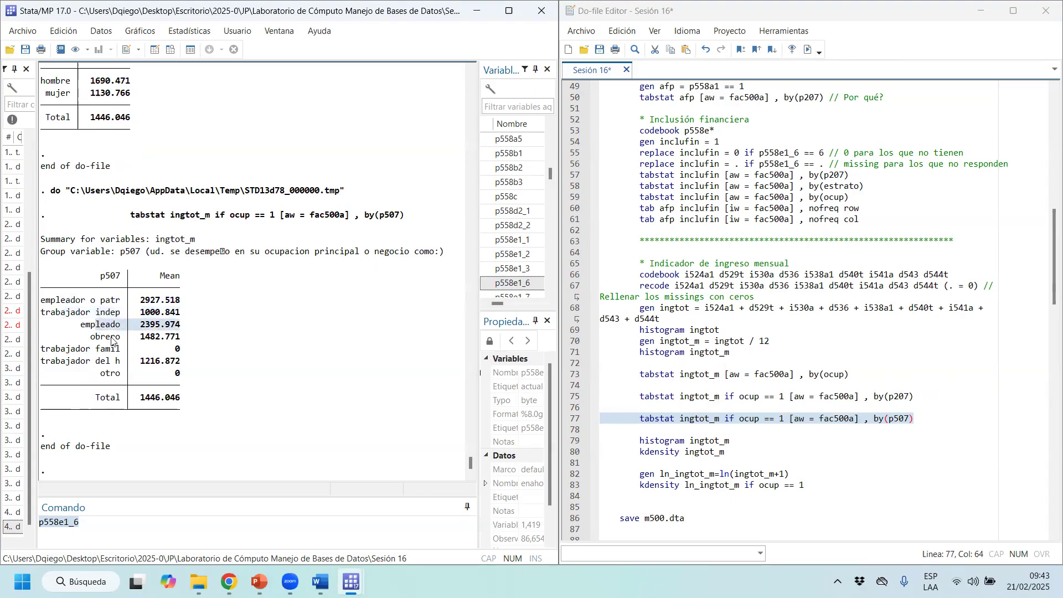
pyautogui.moveTo(121, 338); pyautogui.dragTo(187, 338)
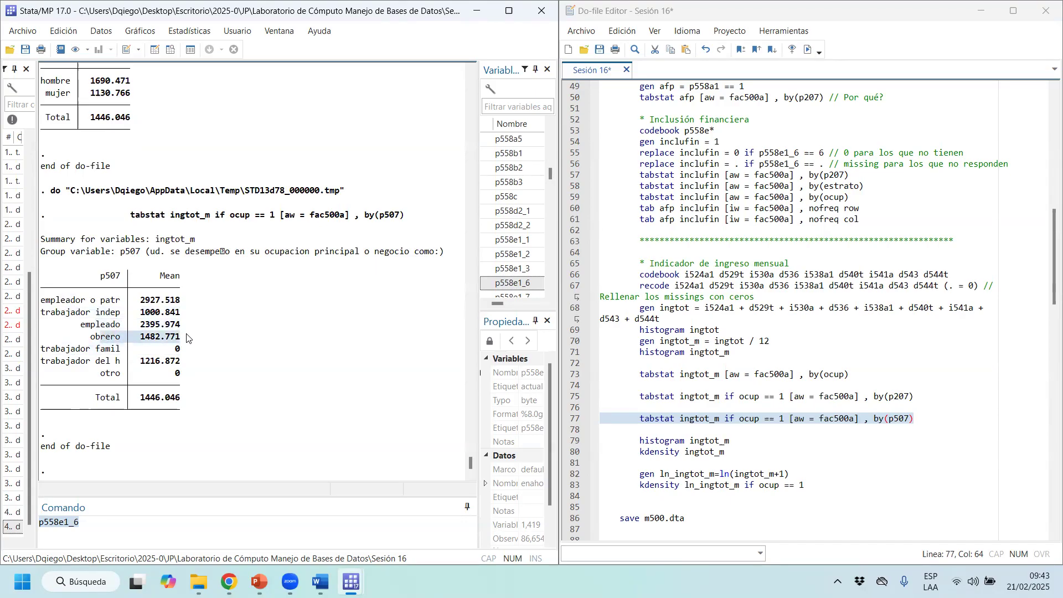
pyautogui.moveTo(77, 350); pyautogui.dragTo(195, 343)
pyautogui.moveTo(81, 363); pyautogui.dragTo(179, 363)
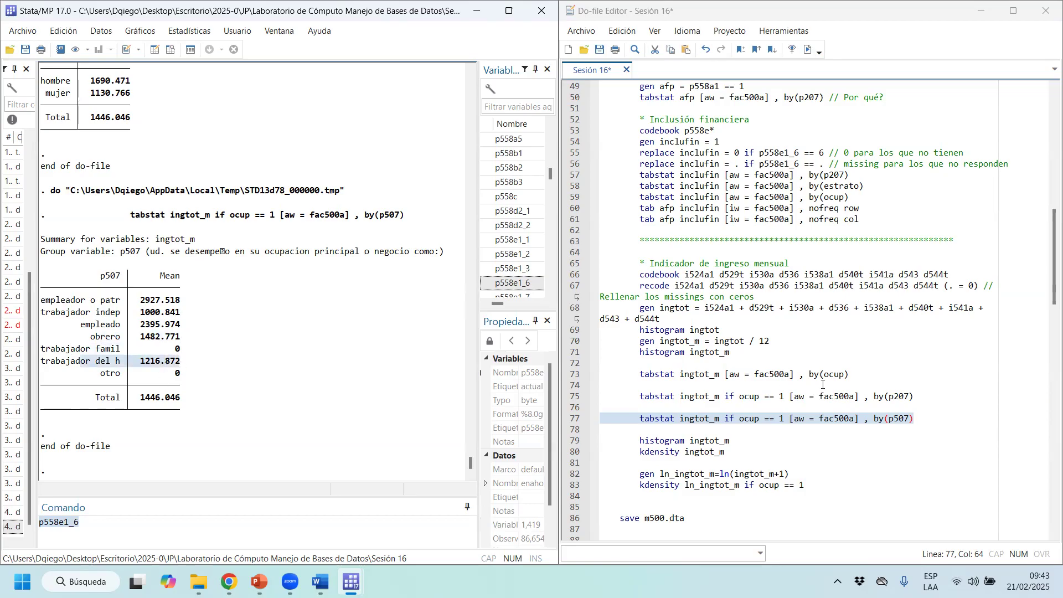
# Compare the mean incomes of employers and independent workers in the p507 table, focusing on the independent worker row
pyautogui.moveTo(166, 300); pyautogui.dragTo(157, 316)
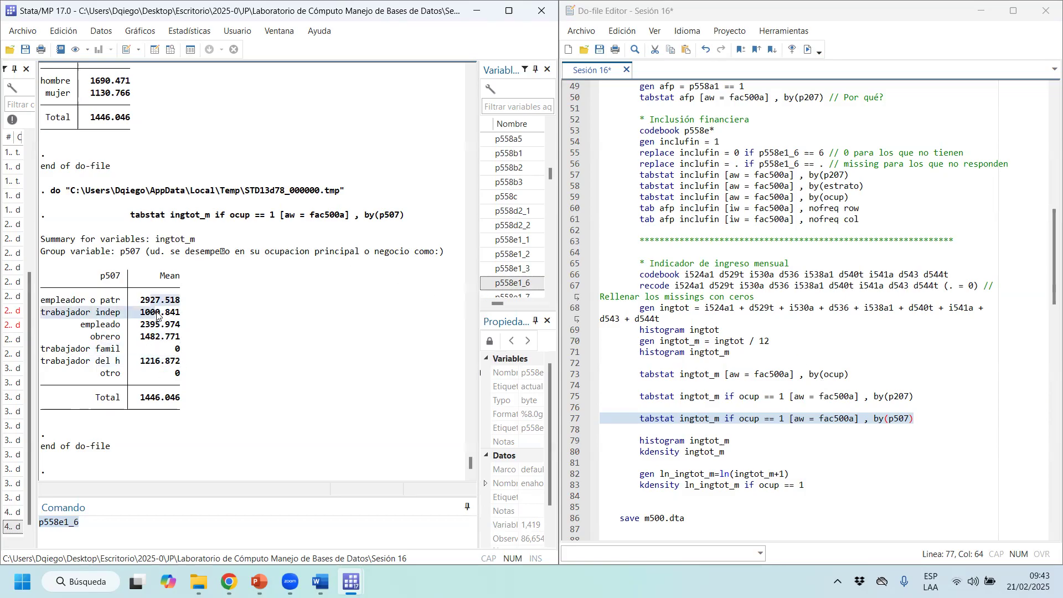
pyautogui.click(159, 314)
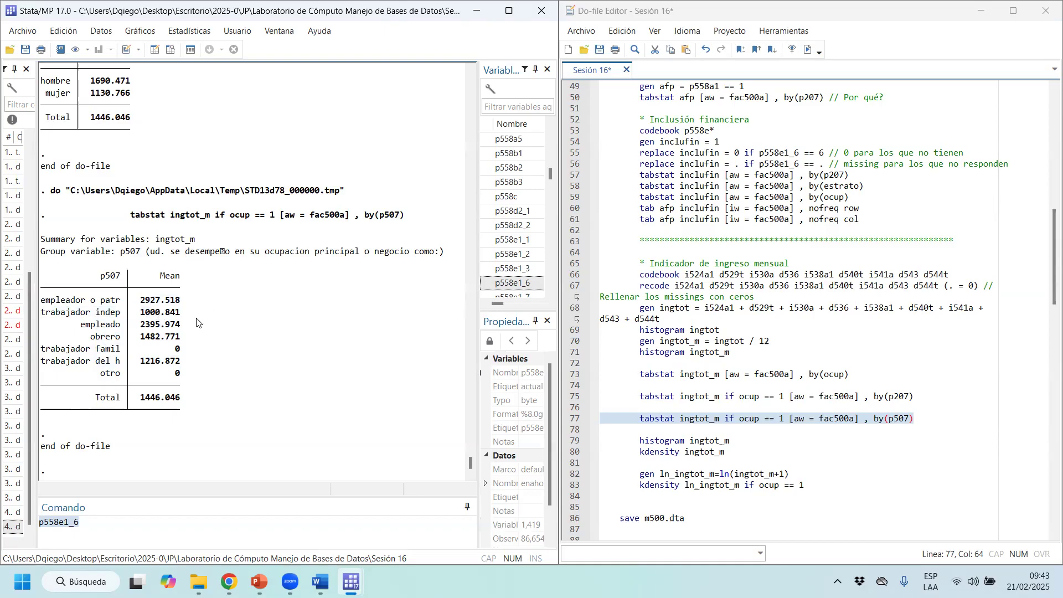
pyautogui.moveTo(195, 314); pyautogui.dragTo(40, 314)
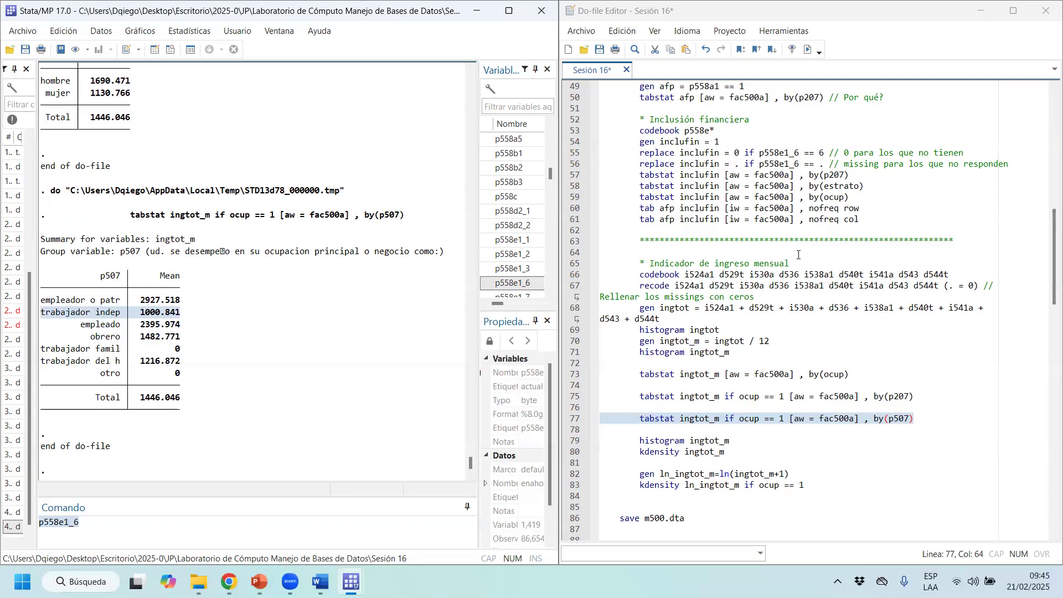
pyautogui.click(187, 314)
pyautogui.moveTo(187, 314); pyautogui.dragTo(41, 316)
pyautogui.click(188, 320)
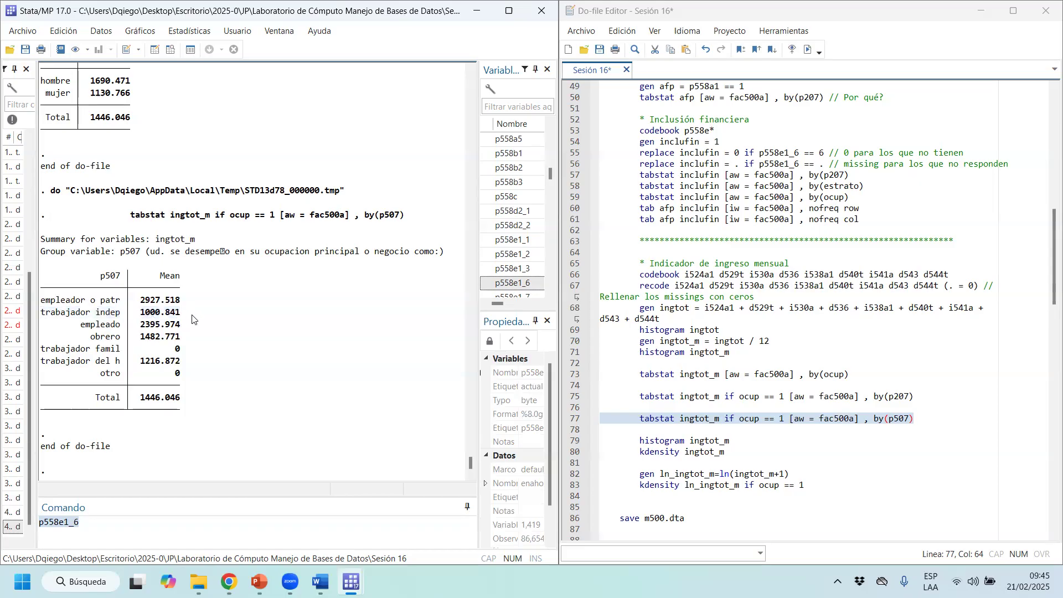
pyautogui.moveTo(192, 317); pyautogui.dragTo(44, 312)
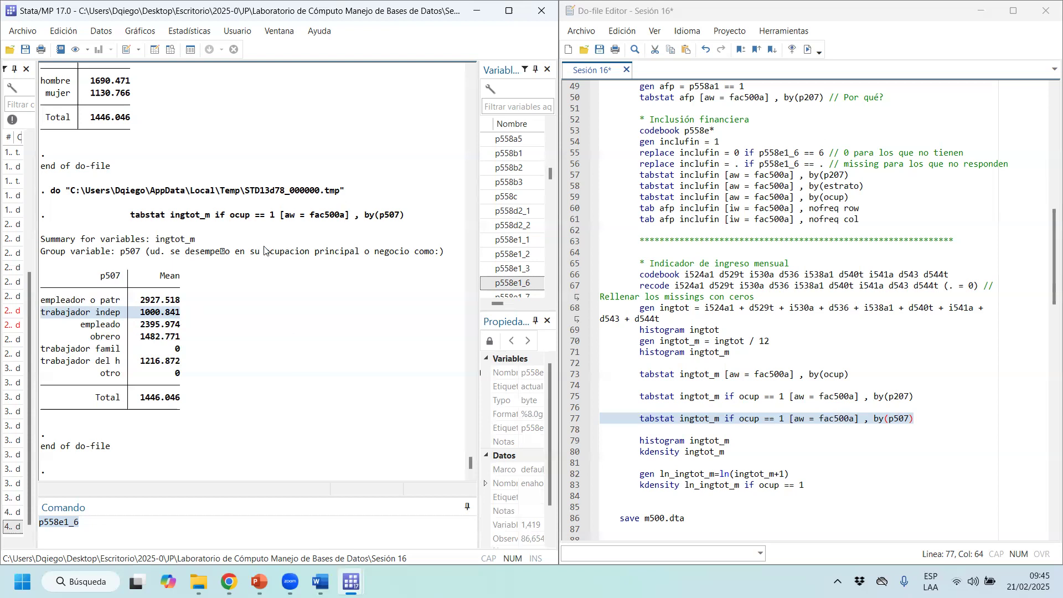
# Examine the family worker and household worker rows of the p507 income table
pyautogui.moveTo(180, 351); pyautogui.dragTo(41, 351)
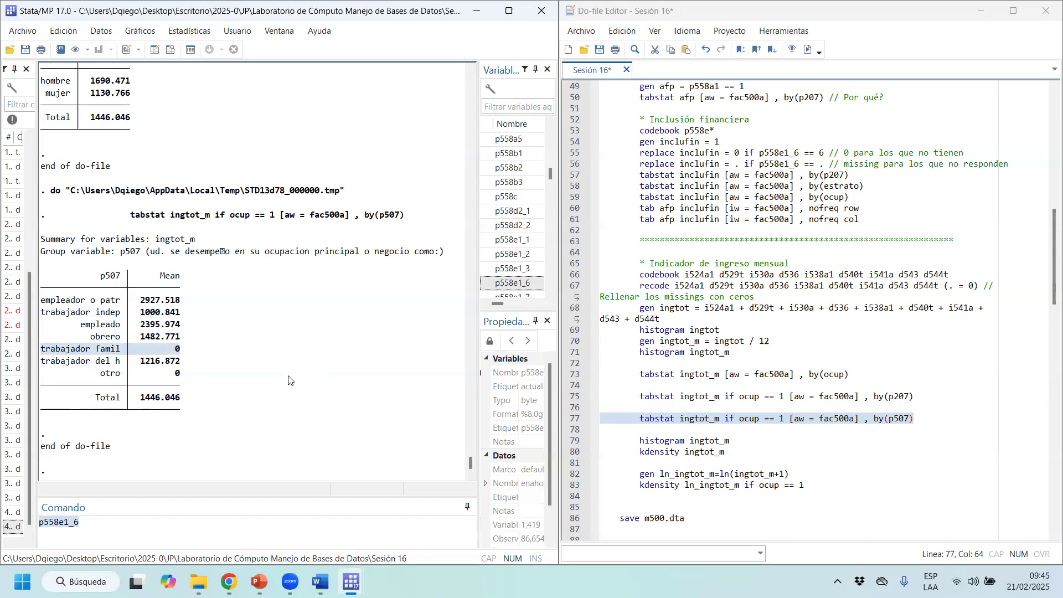
pyautogui.moveTo(184, 366); pyautogui.dragTo(40, 363)
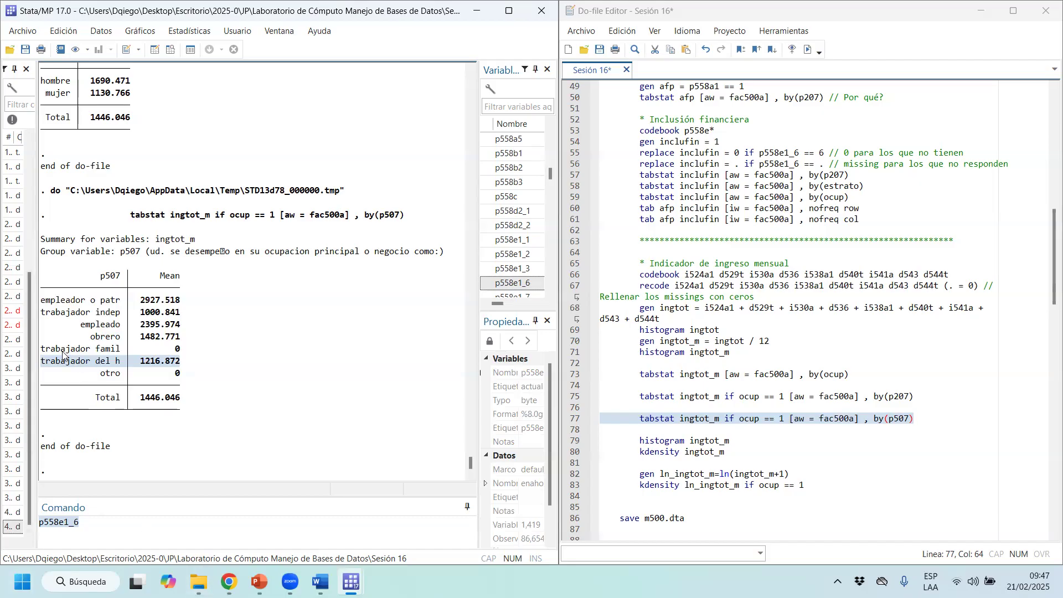
pyautogui.moveTo(57, 351); pyautogui.dragTo(203, 355)
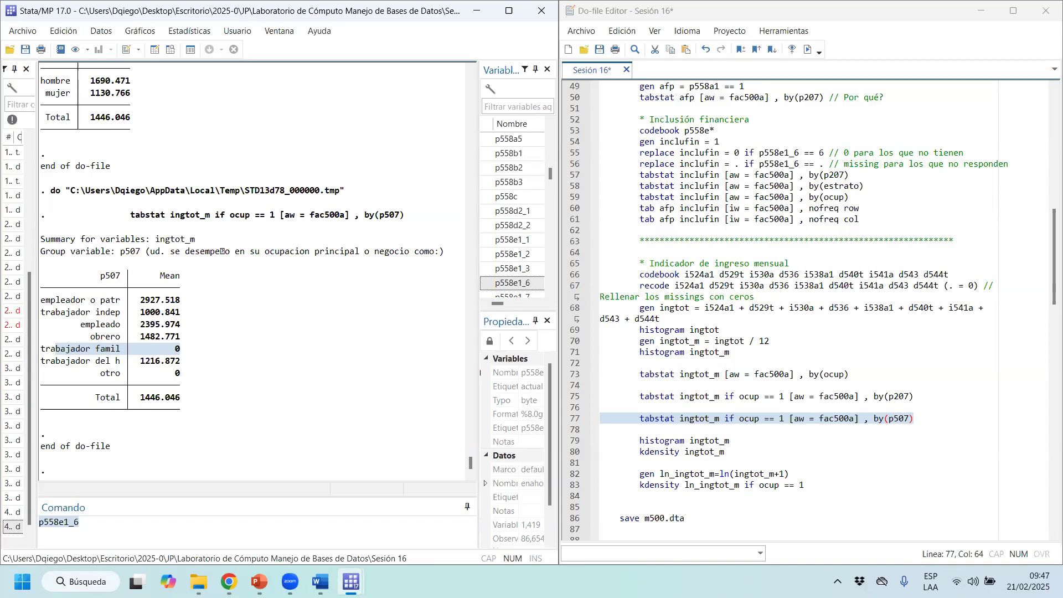
pyautogui.click(181, 531)
pyautogui.click(249, 429)
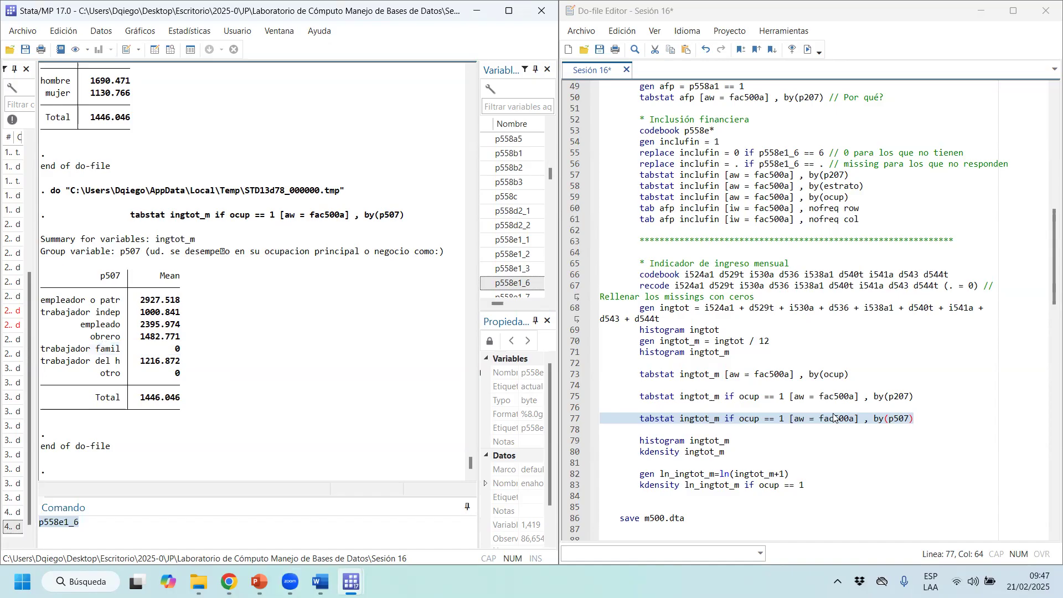
# Run the second histogram of ingtot_m, examine the skew of monthly income, and close the graph
pyautogui.moveTo(660, 442); pyautogui.dragTo(724, 441)
pyautogui.click(808, 50)
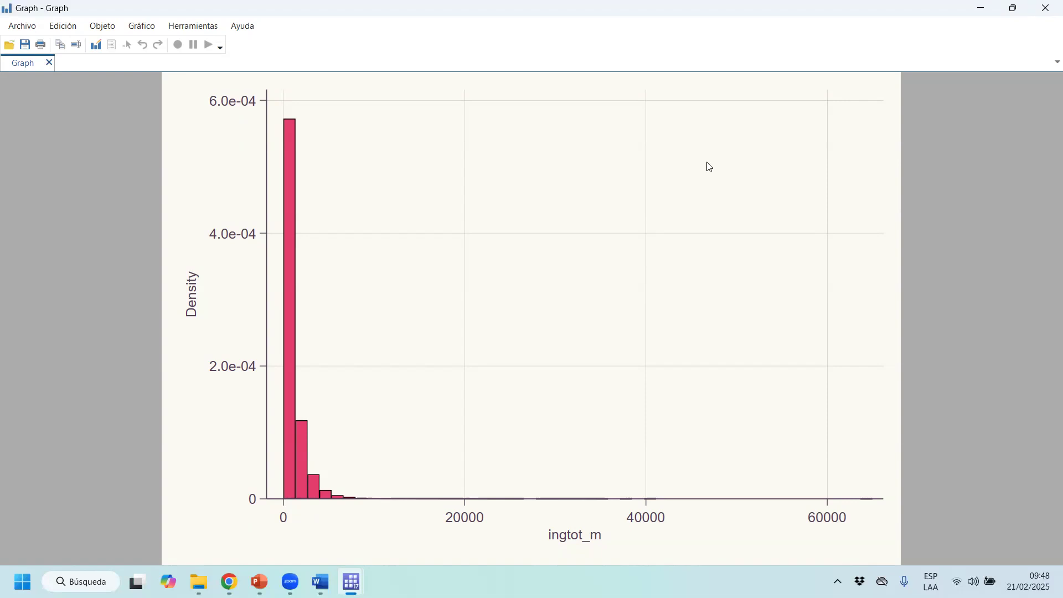
pyautogui.click(1046, 8)
# Run the line that generates the logarithm of monthly income, gen ln_ingtot_m=ln(ingtot_m+1)
pyautogui.moveTo(640, 452); pyautogui.dragTo(734, 474)
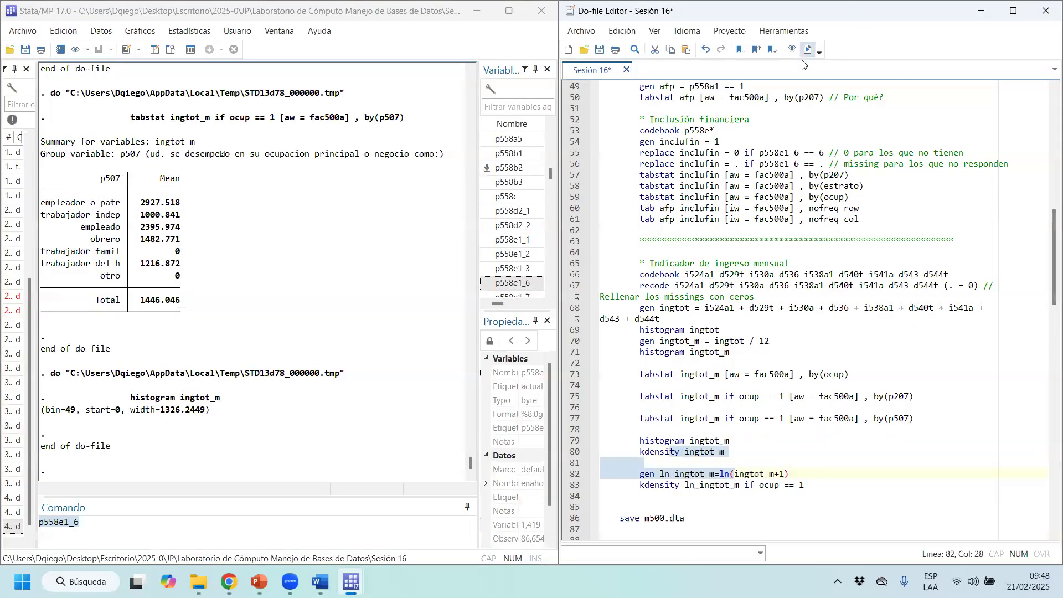
pyautogui.click(751, 475)
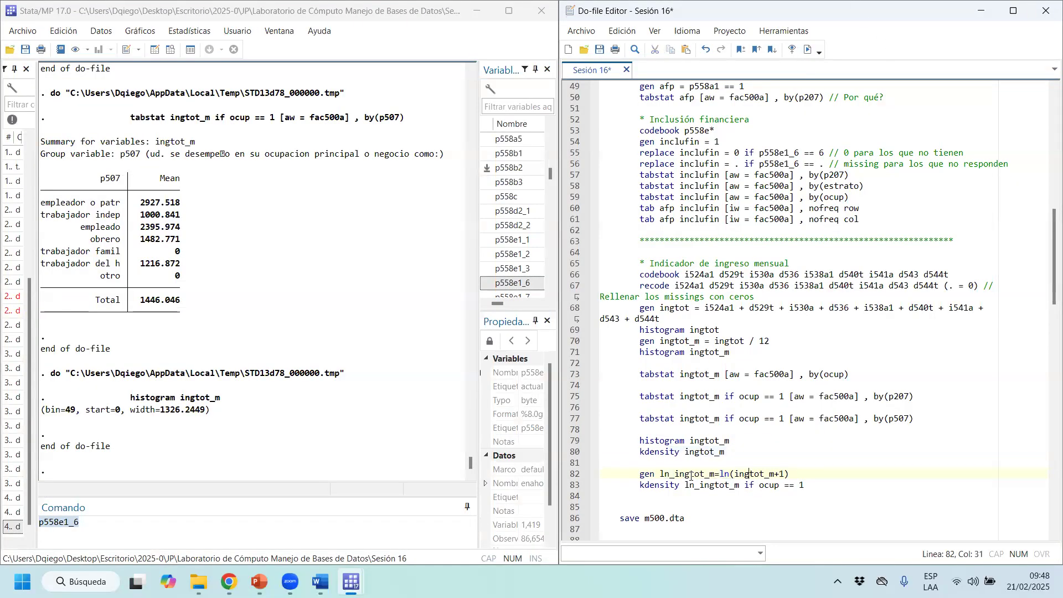
pyautogui.click(781, 473)
pyautogui.write('1')
pyautogui.moveTo(795, 472); pyautogui.dragTo(620, 473)
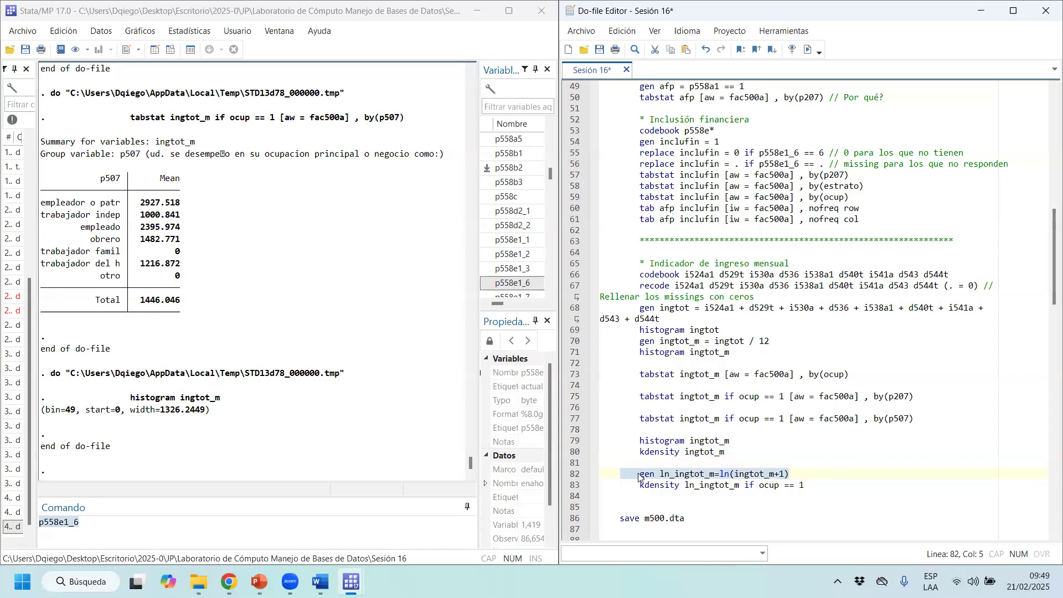
pyautogui.click(809, 54)
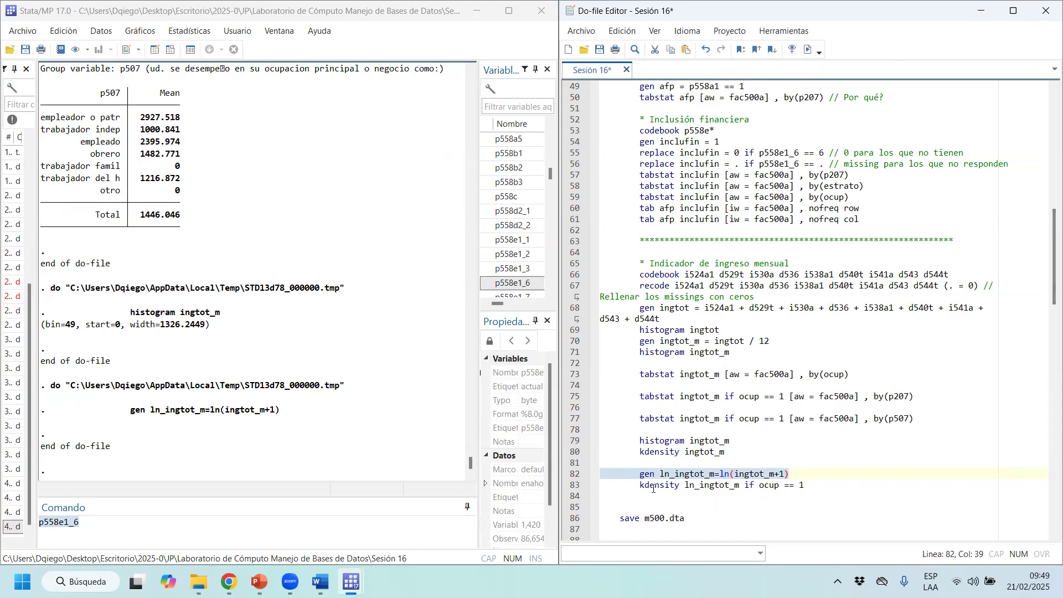
# Plot the kernel density of ln_ingtot_m for employed people (ocup == 1), examine the curve, and close the graph
pyautogui.moveTo(654, 487); pyautogui.dragTo(674, 486)
pyautogui.click(808, 49)
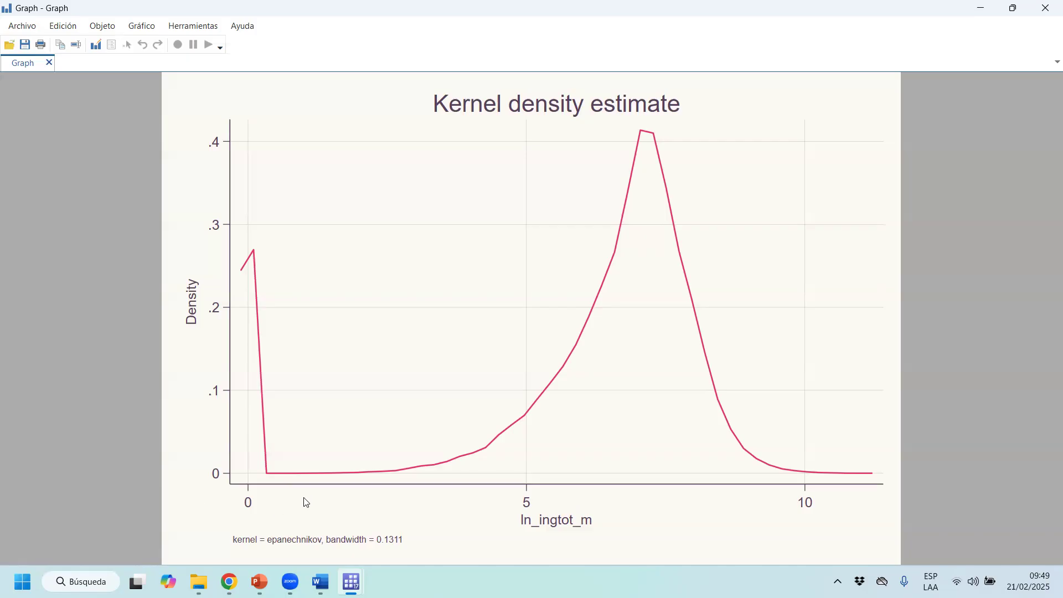
pyautogui.click(1047, 9)
# Run the save line before the Modulo Sumaria section to store the module 500 dataset as m500.dta
pyautogui.scroll(-1, 789, 338)
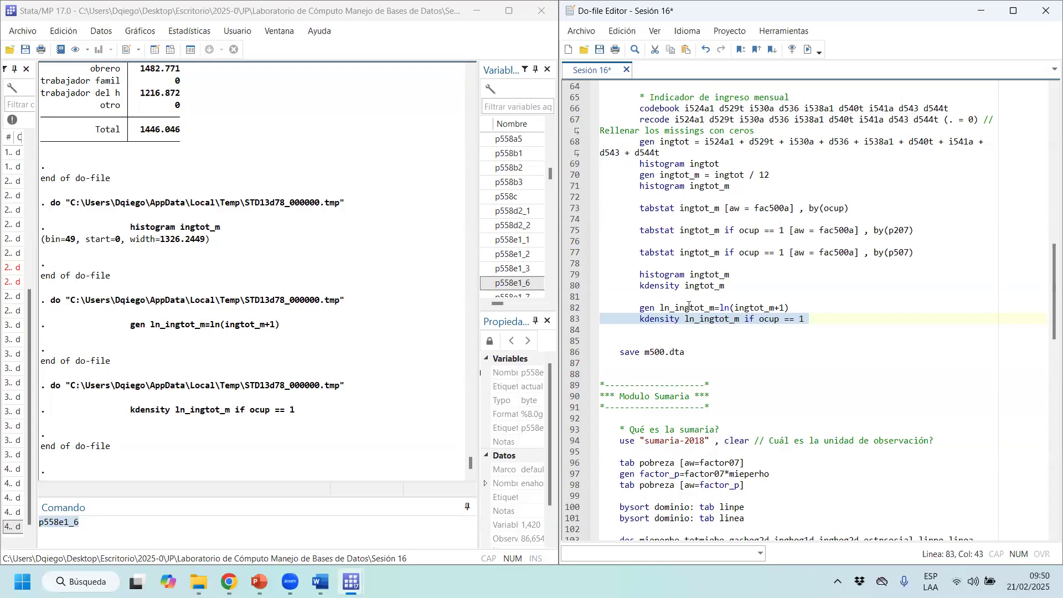
pyautogui.scroll(-4, 663, 308)
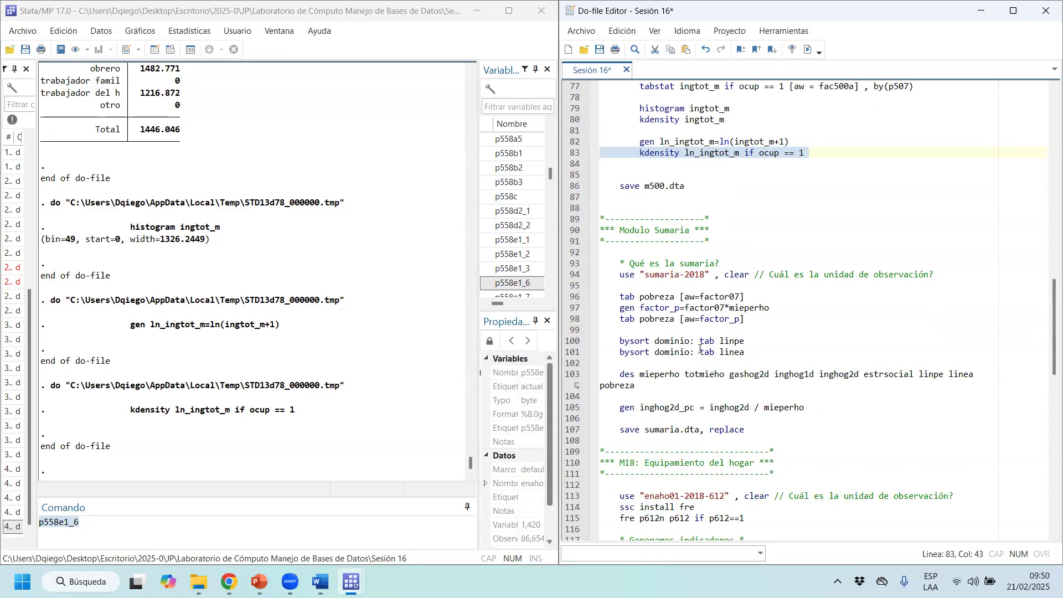
pyautogui.moveTo(661, 188); pyautogui.dragTo(702, 183)
pyautogui.click(808, 50)
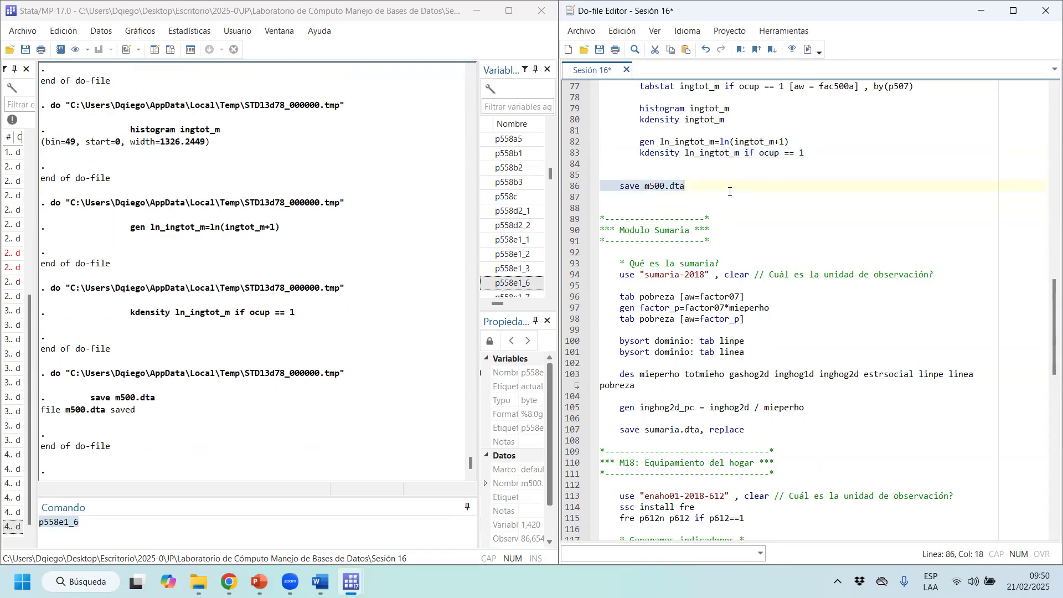
# Change the dataset in the Sumaria use line to sumaria-2023 and run that line to load it
pyautogui.moveTo(630, 263); pyautogui.dragTo(719, 275)
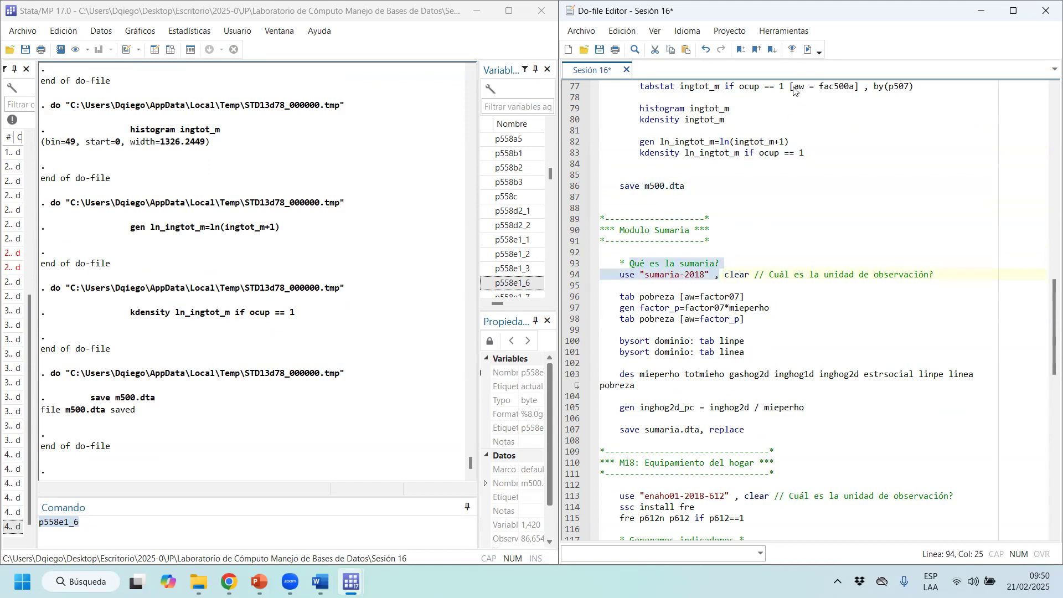
pyautogui.click(701, 275)
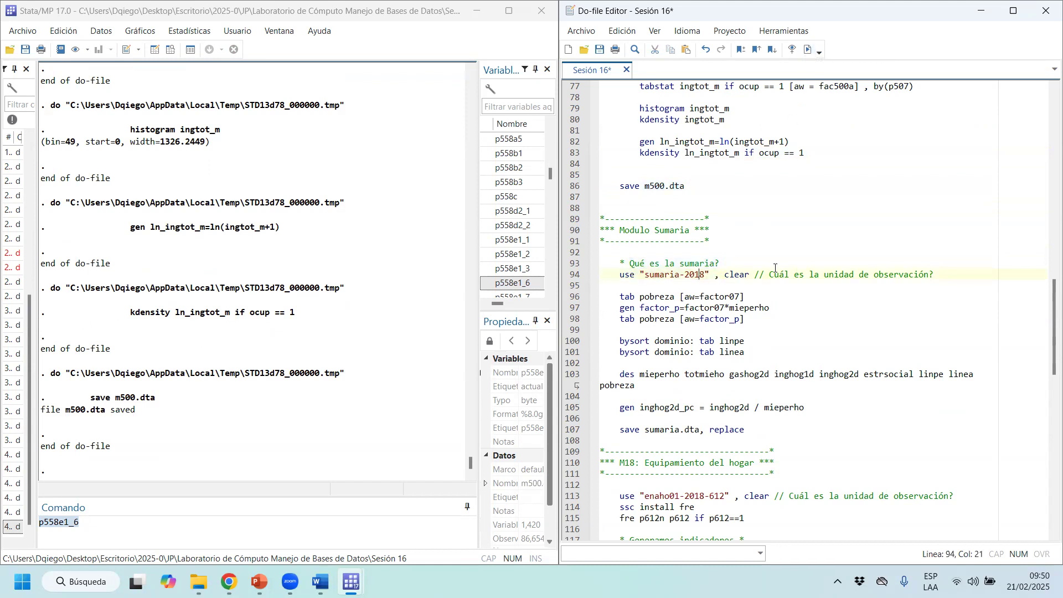
pyautogui.press('BackSpace')
pyautogui.press('BackSpace')
pyautogui.write('23')
pyautogui.moveTo(726, 273); pyautogui.dragTo(648, 284)
pyautogui.moveTo(740, 282); pyautogui.dragTo(672, 276)
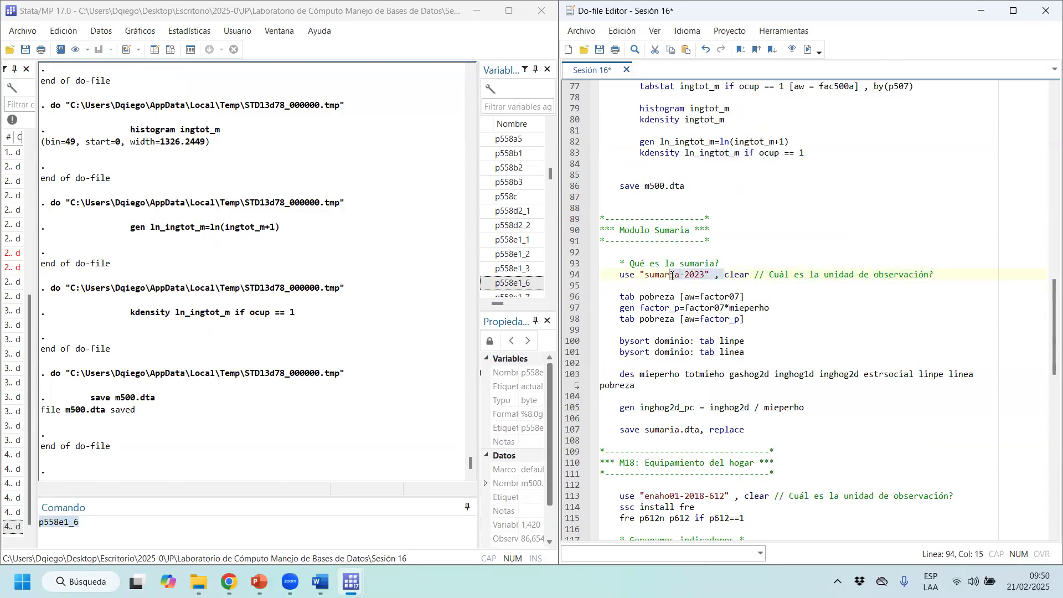
pyautogui.click(808, 49)
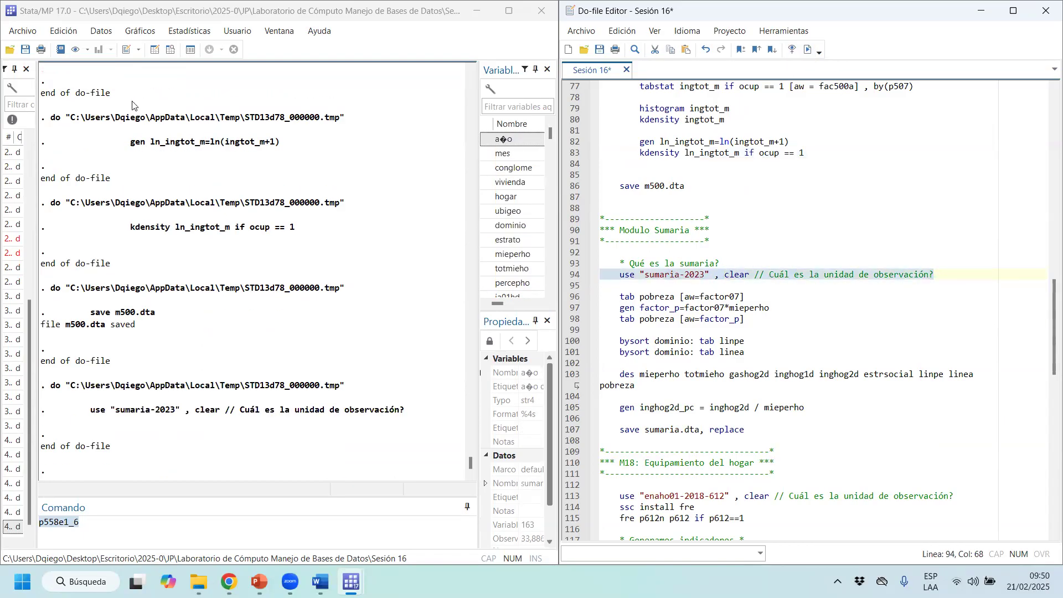
# Browse the loaded Sumaria data and examine the pobreza and gashog2d columns, selecting the first household's gross expenditure
pyautogui.click(171, 49)
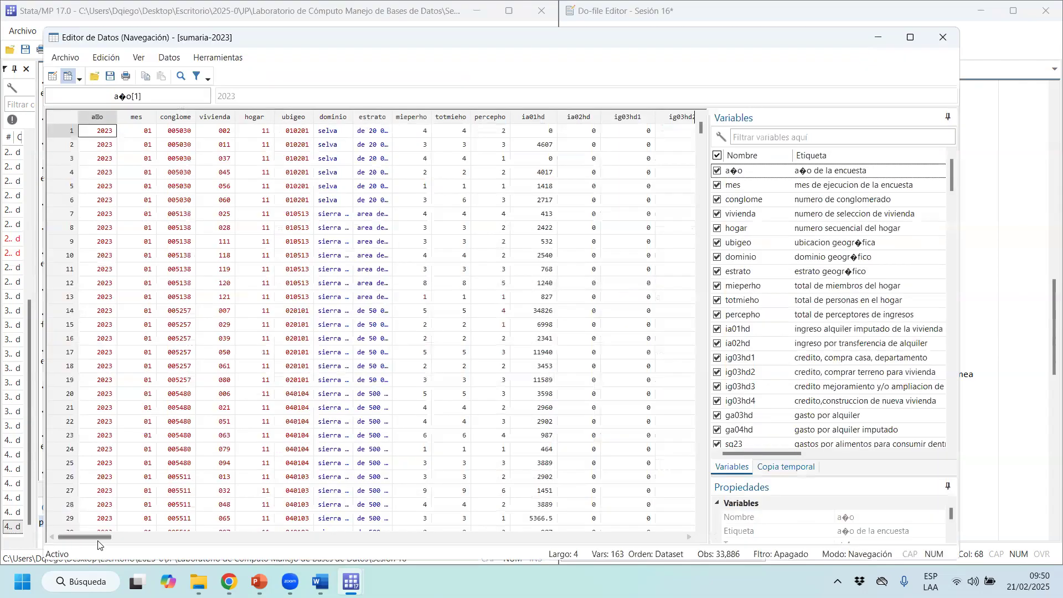
pyautogui.hscroll(15, 631, 493)
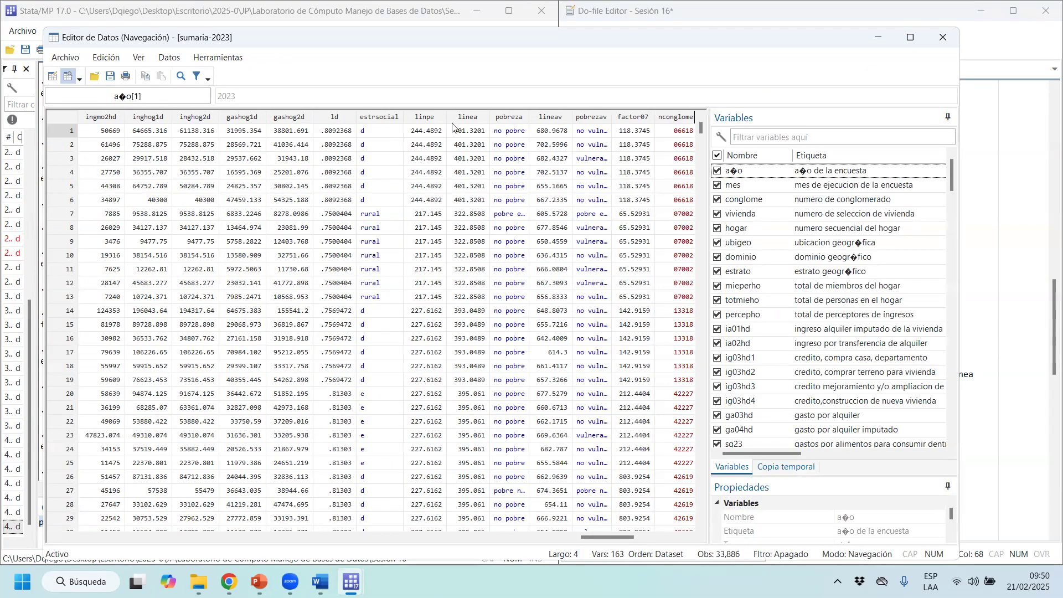
pyautogui.click(512, 116)
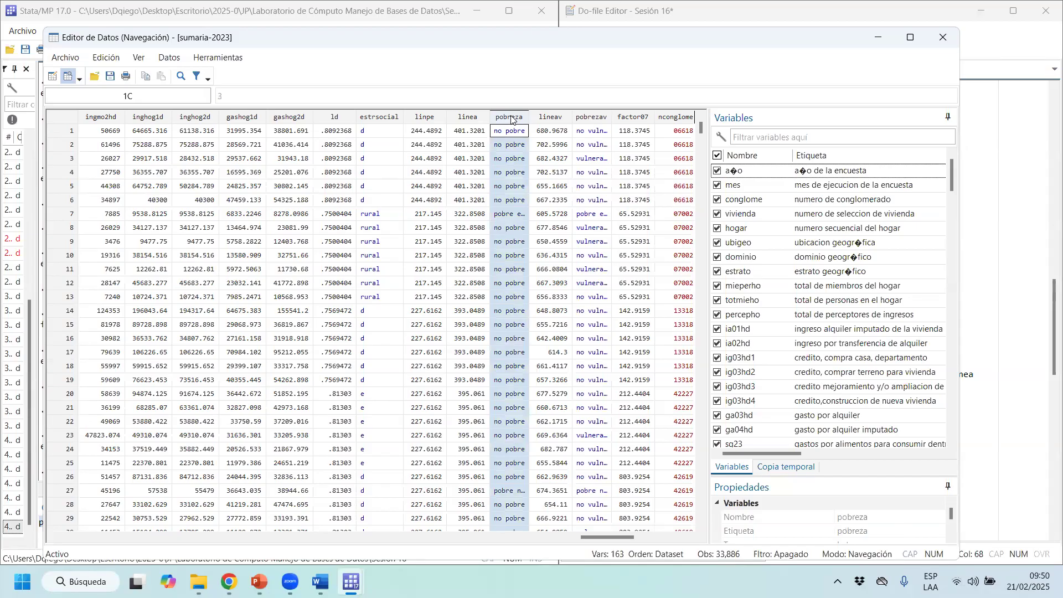
pyautogui.click(291, 118)
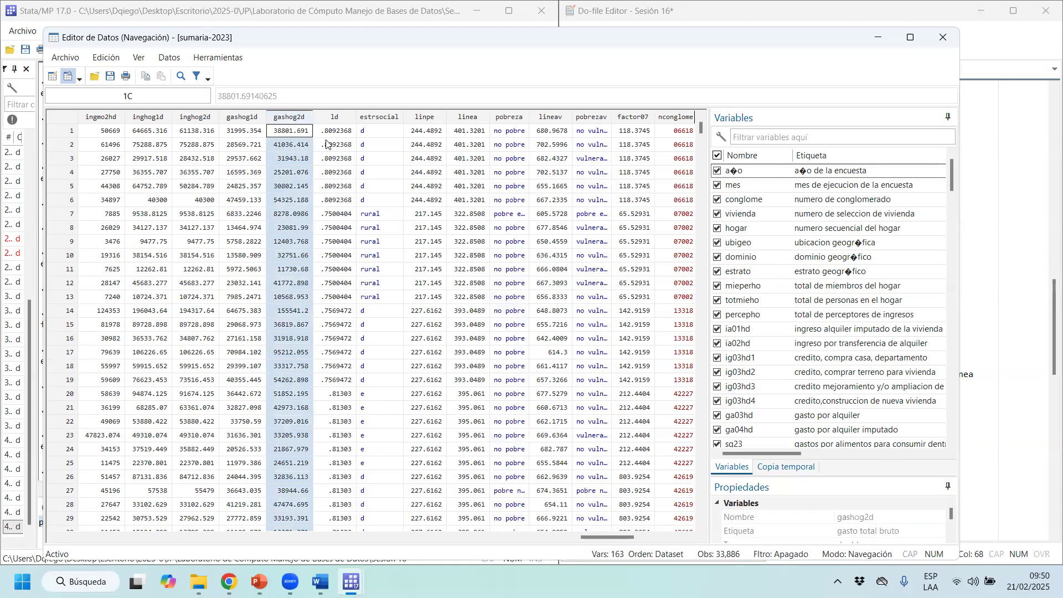
pyautogui.click(288, 136)
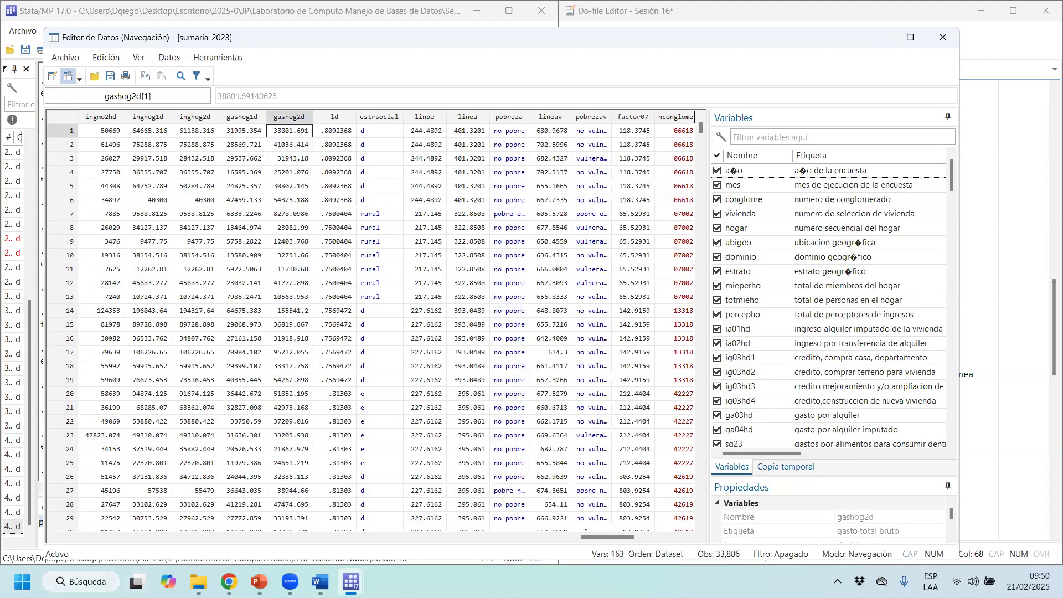
# Open the Windows Calculator and enter the first household's annual gross expenditure, 38801.691
pyautogui.click(65, 569)
pyautogui.write('cal')
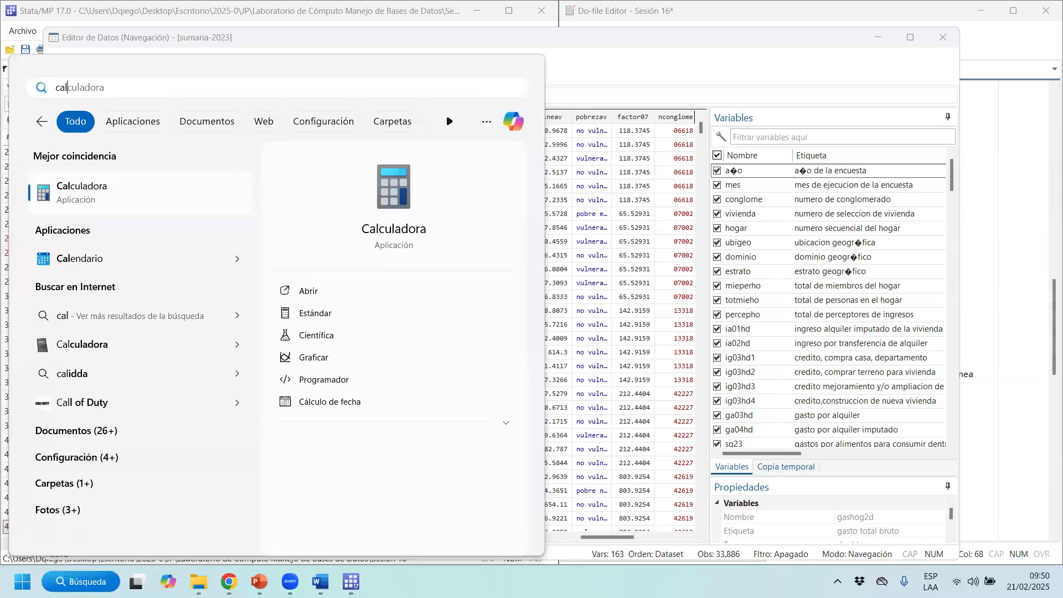
pyautogui.click(130, 198)
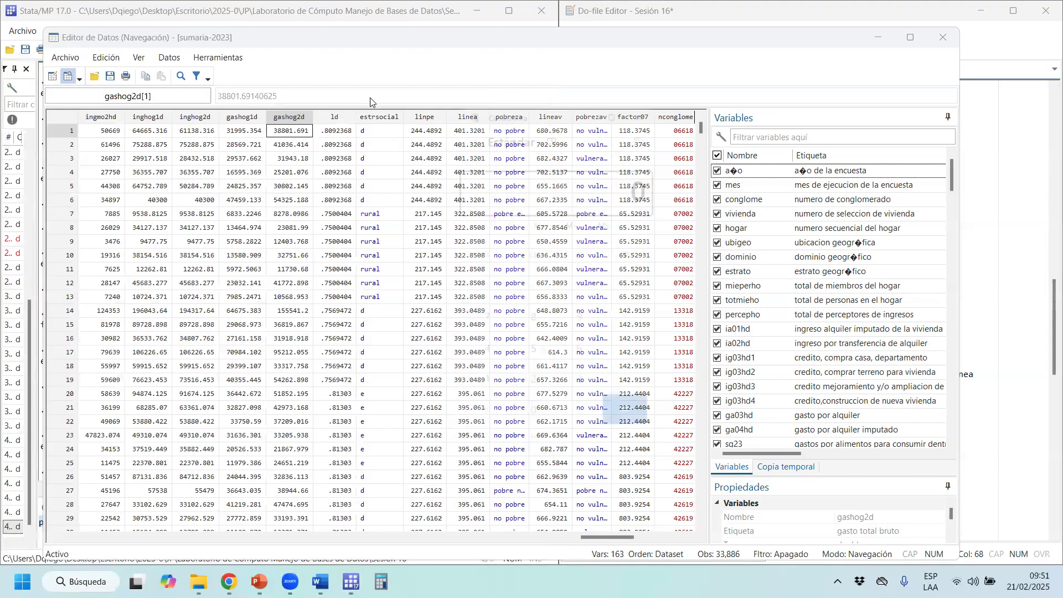
pyautogui.click(588, 397)
pyautogui.click(552, 327)
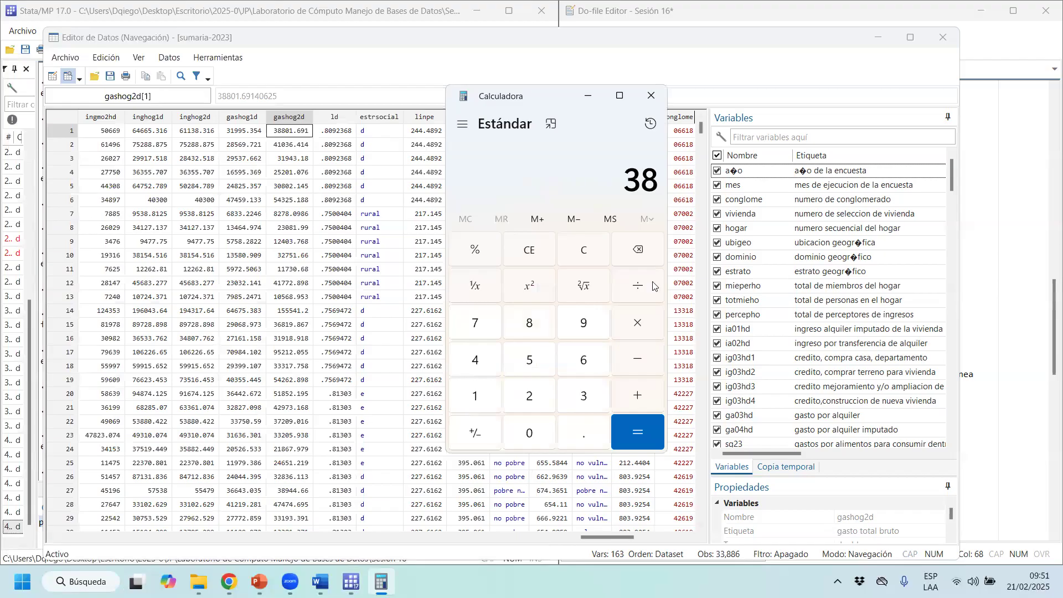
pyautogui.click(638, 251)
pyautogui.click(529, 322)
pyautogui.click(529, 323)
pyautogui.click(529, 432)
pyautogui.click(475, 396)
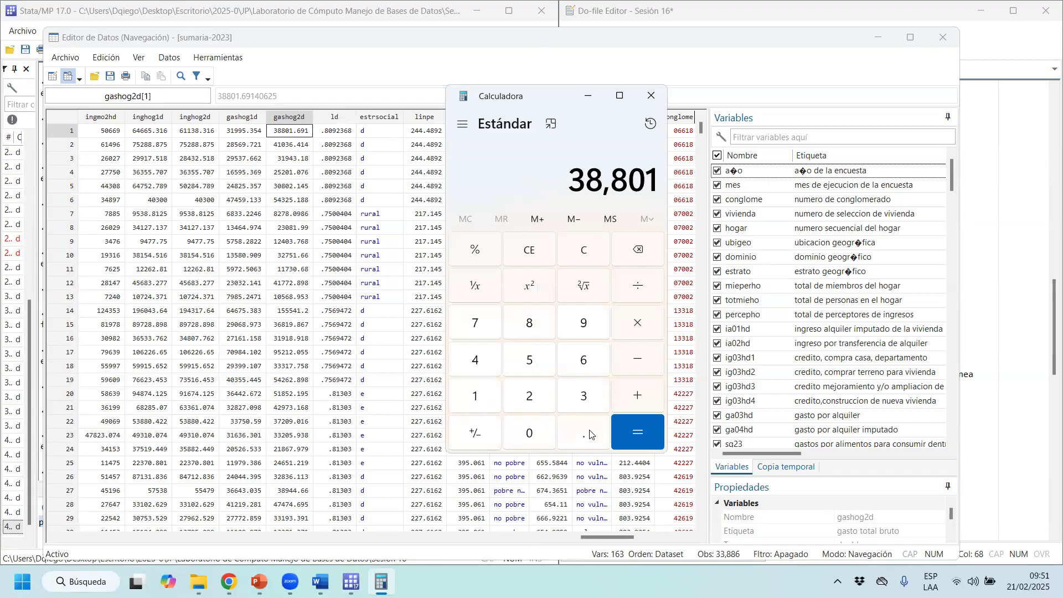
pyautogui.click(587, 429)
pyautogui.click(583, 359)
pyautogui.click(587, 331)
pyautogui.click(483, 403)
# Divide the annual expenditure by 12 to get the monthly household spending, and move the Calculator off the data columns
pyautogui.click(638, 287)
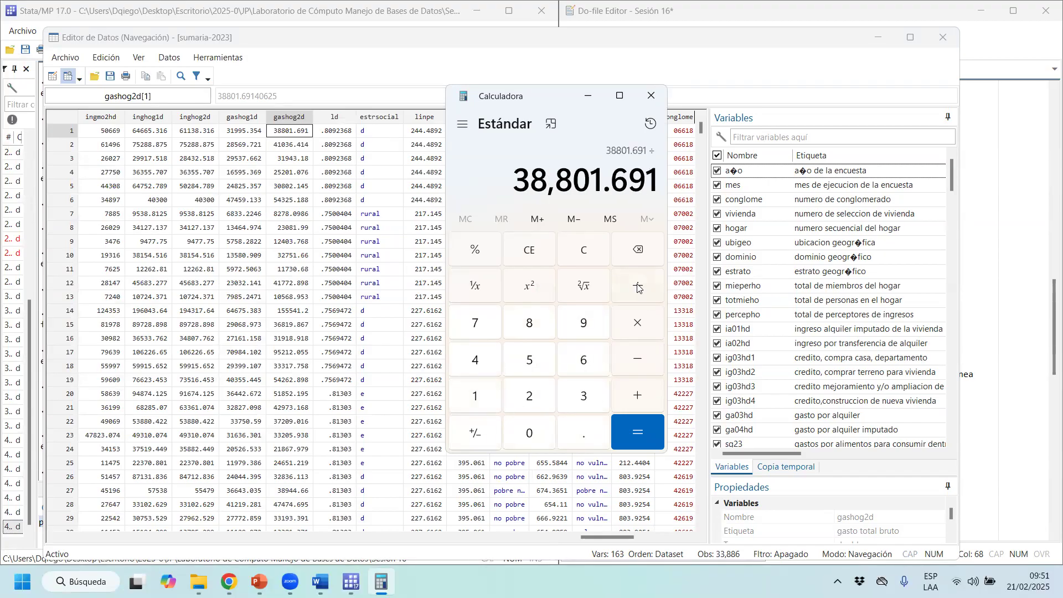
pyautogui.click(493, 398)
pyautogui.click(529, 395)
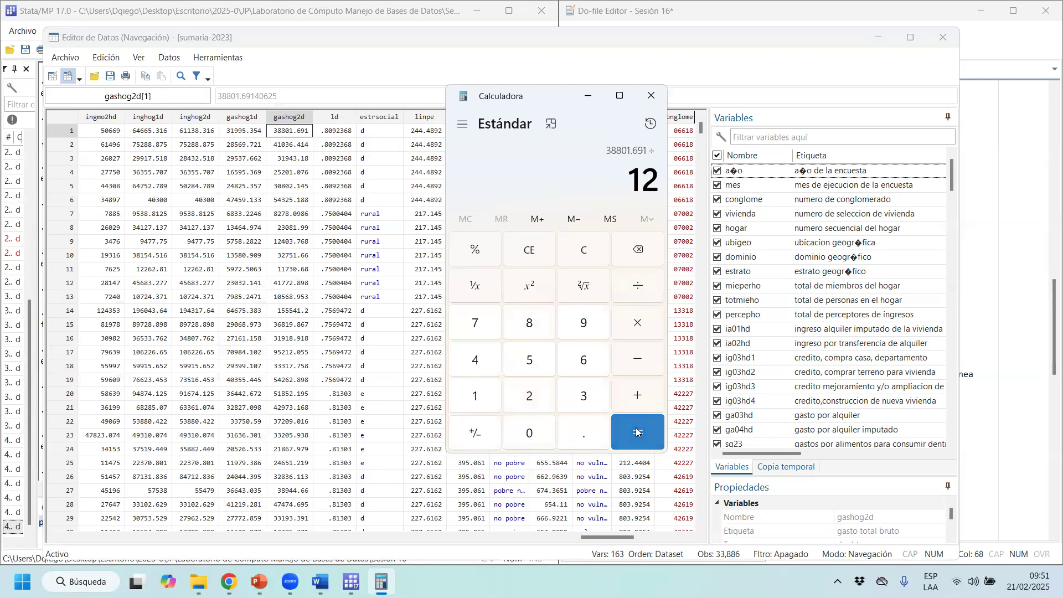
pyautogui.click(636, 432)
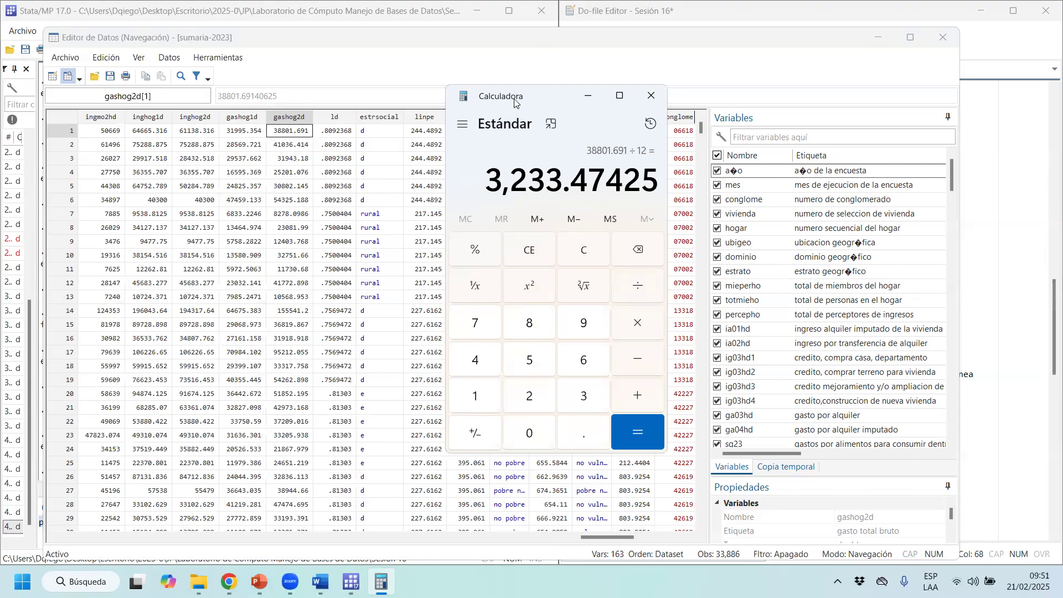
pyautogui.moveTo(552, 103); pyautogui.dragTo(906, 123)
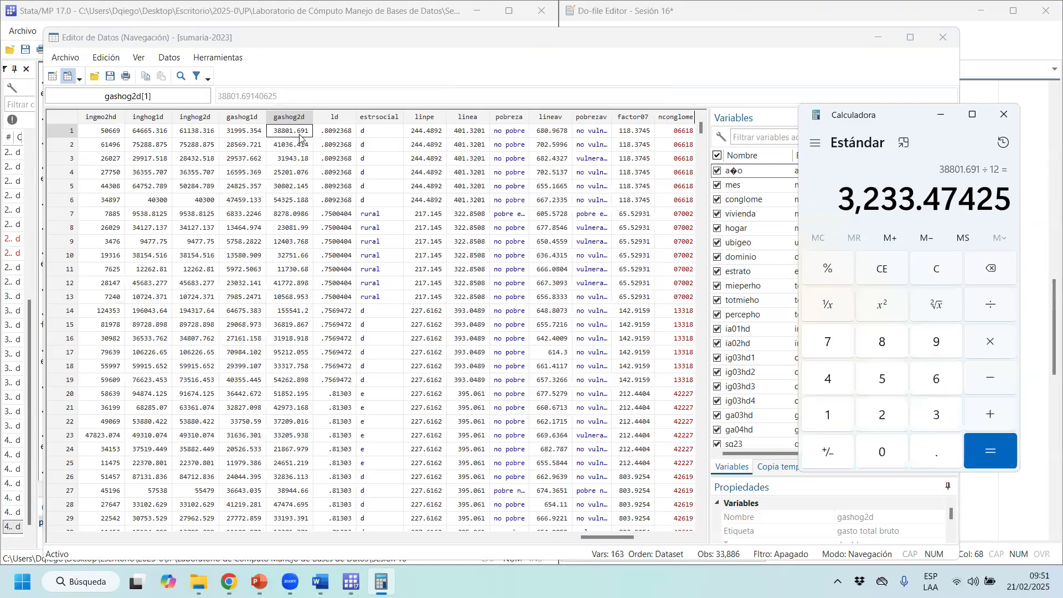
# Return to the Stata data browser and find the first household's member count in the mieperho column
pyautogui.click(297, 133)
pyautogui.press('Left')
pyautogui.press('Left')
pyautogui.press('Left')
pyautogui.press('Left')
pyautogui.press('Left')
pyautogui.press('Left')
pyautogui.press('Left')
pyautogui.press('Left')
pyautogui.press('Left')
pyautogui.press('Left')
pyautogui.press('Left')
pyautogui.press('Left')
pyautogui.press('Left')
pyautogui.press('Left')
pyautogui.press('Left')
pyautogui.press('Left')
pyautogui.press('Left')
pyautogui.press('Left')
pyautogui.press('Left')
pyautogui.press('Left')
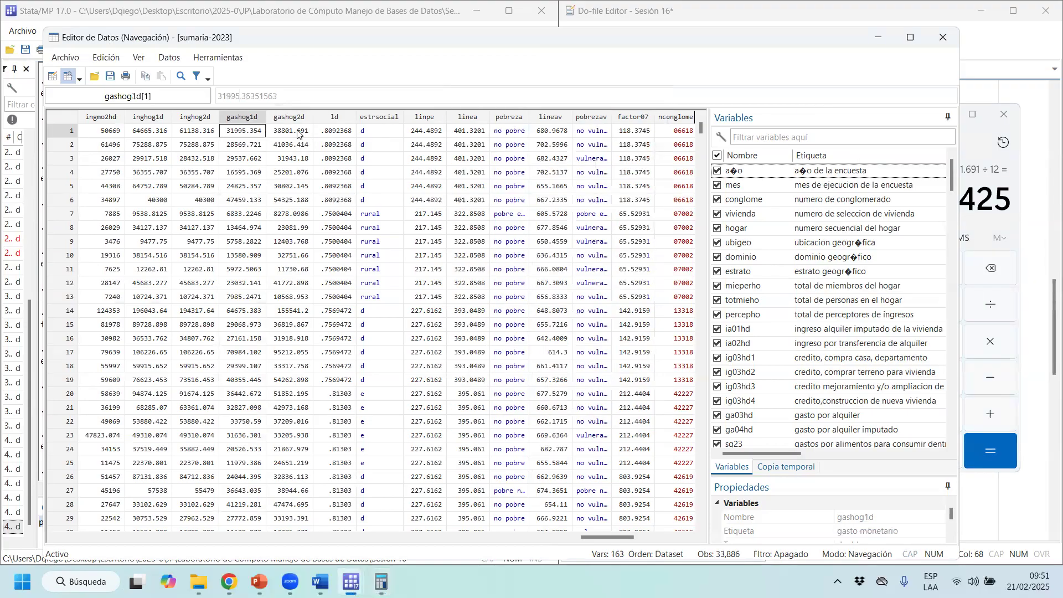
pyautogui.press('Left')
pyautogui.press('Left')
pyautogui.press('Left')
pyautogui.press('Left')
pyautogui.press('Left')
pyautogui.press('Left')
pyautogui.press('Left')
pyautogui.press('Left')
pyautogui.press('Left')
pyautogui.press('Left')
pyautogui.press('Left')
pyautogui.press('Left')
pyautogui.press('Left')
pyautogui.press('Left')
pyautogui.press('Left')
pyautogui.press('Left')
pyautogui.press('Left')
pyautogui.press('Left')
pyautogui.press('Left')
pyautogui.press('Left')
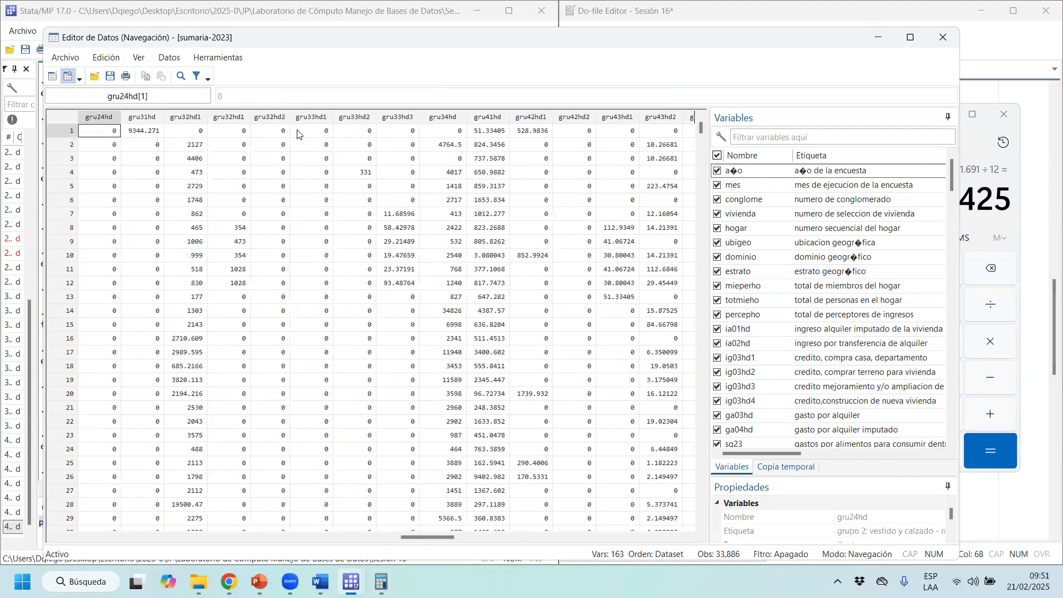
pyautogui.press('Left')
pyautogui.press('Left')
pyautogui.press('Left')
pyautogui.press('Left')
pyautogui.press('Left')
pyautogui.press('Left')
pyautogui.press('Left')
pyautogui.press('Left')
pyautogui.press('Left')
pyautogui.press('Left')
pyautogui.press('Left')
pyautogui.press('Left')
pyautogui.press('Left')
pyautogui.press('Left')
pyautogui.press('Left')
pyautogui.press('Left')
pyautogui.press('Left')
pyautogui.press('Left')
pyautogui.press('Left')
pyautogui.press('Left')
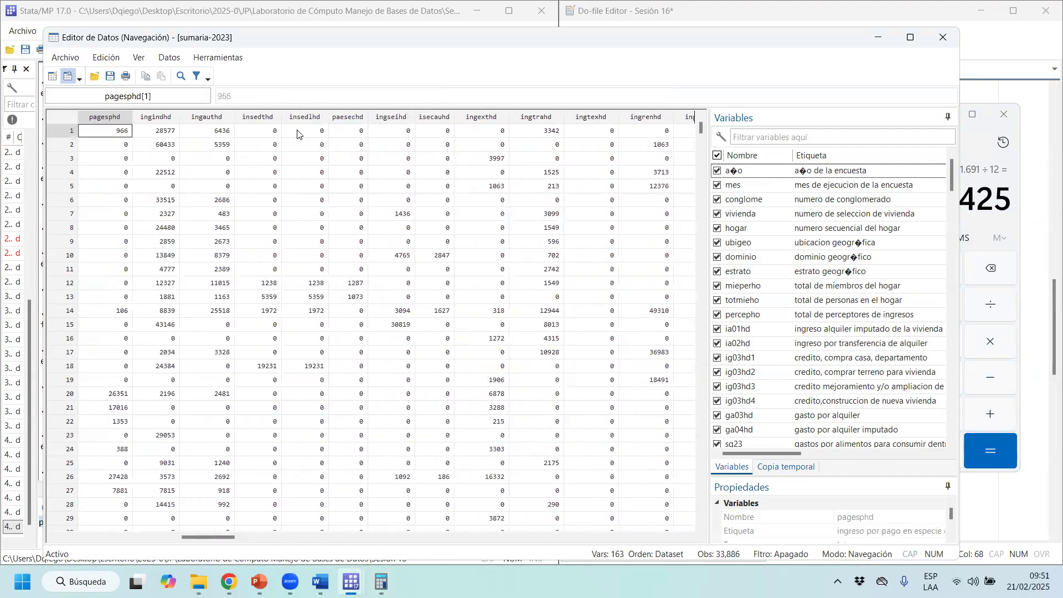
pyautogui.press('Right')
pyautogui.press('Right')
pyautogui.press('Right')
pyautogui.press('Right')
pyautogui.press('Right')
pyautogui.press('Right')
pyautogui.press('Right')
pyautogui.press('Right')
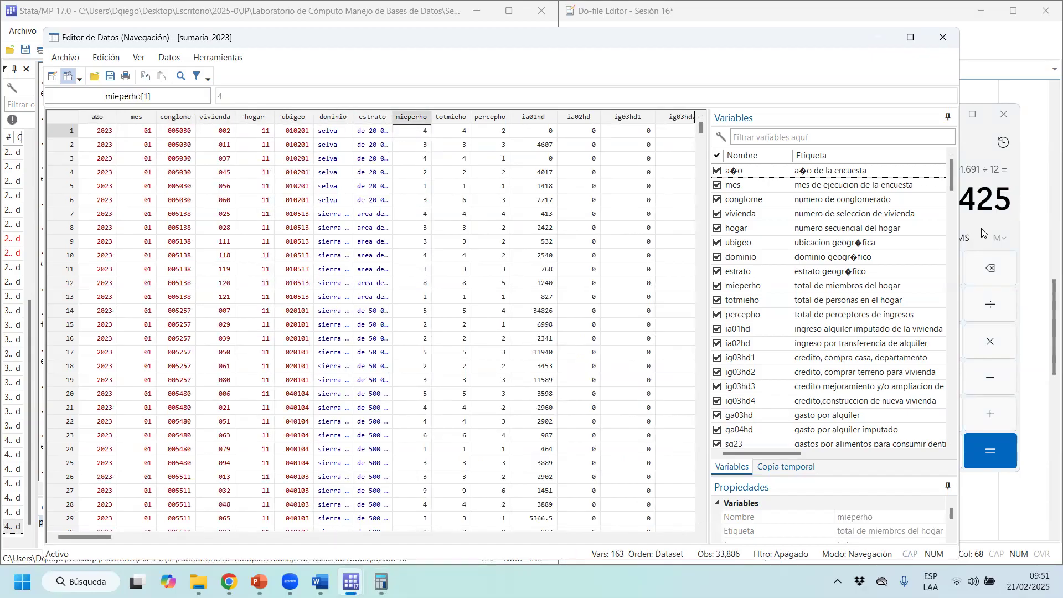
# In the Calculator, divide the monthly household expenditure by 4 members for per capita spending, and move the Calculator aside
pyautogui.click(983, 202)
pyautogui.moveTo(829, 118); pyautogui.dragTo(314, 100)
pyautogui.click(470, 286)
pyautogui.click(298, 363)
pyautogui.click(473, 446)
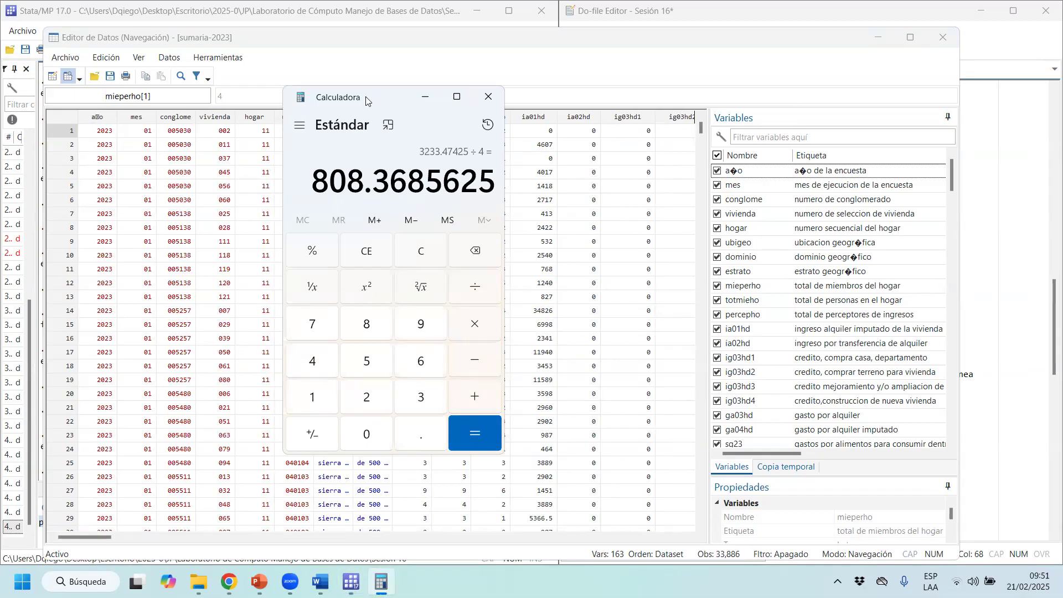
pyautogui.moveTo(367, 100); pyautogui.dragTo(838, 137)
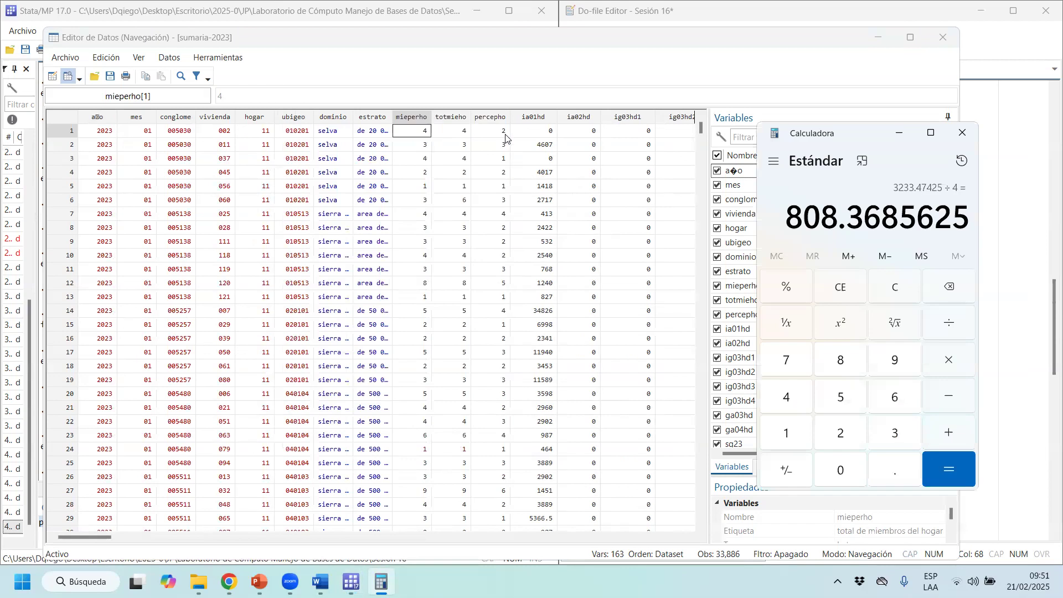
# Return to the Stata data browser and find the first household's total poverty line in the linea column
pyautogui.click(574, 135)
pyautogui.press('Right')
pyautogui.press('Right')
pyautogui.press('Right')
pyautogui.press('Right')
pyautogui.press('Right')
pyautogui.press('Right')
pyautogui.press('Right')
pyautogui.press('Right')
pyautogui.press('Right')
pyautogui.press('Right')
pyautogui.press('Right')
pyautogui.press('Right')
pyautogui.press('Right')
pyautogui.press('Right')
pyautogui.press('Right')
pyautogui.press('Right')
pyautogui.press('Right')
pyautogui.press('Right')
pyautogui.press('Right')
pyautogui.press('Right')
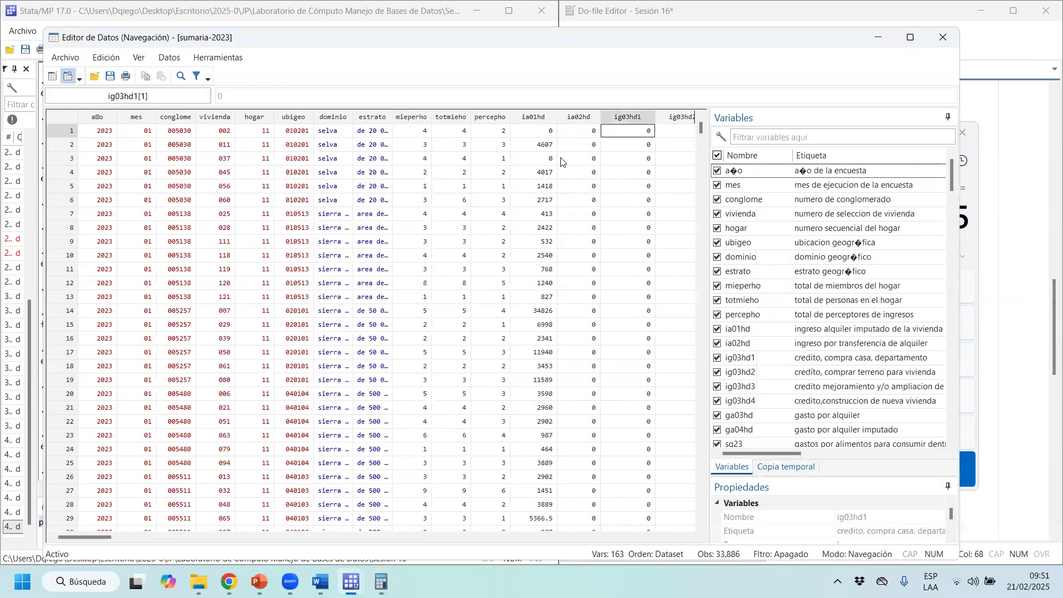
pyautogui.press('Right')
pyautogui.press('Right')
pyautogui.press('Right')
pyautogui.press('Right')
pyautogui.press('Right')
pyautogui.press('Right')
pyautogui.press('Right')
pyautogui.press('Right')
pyautogui.press('Right')
pyautogui.press('Right')
pyautogui.press('Right')
pyautogui.press('Right')
pyautogui.press('Right')
pyautogui.press('Right')
pyautogui.press('Right')
pyautogui.press('Right')
pyautogui.press('Right')
pyautogui.press('Right')
pyautogui.press('Right')
pyautogui.press('Right')
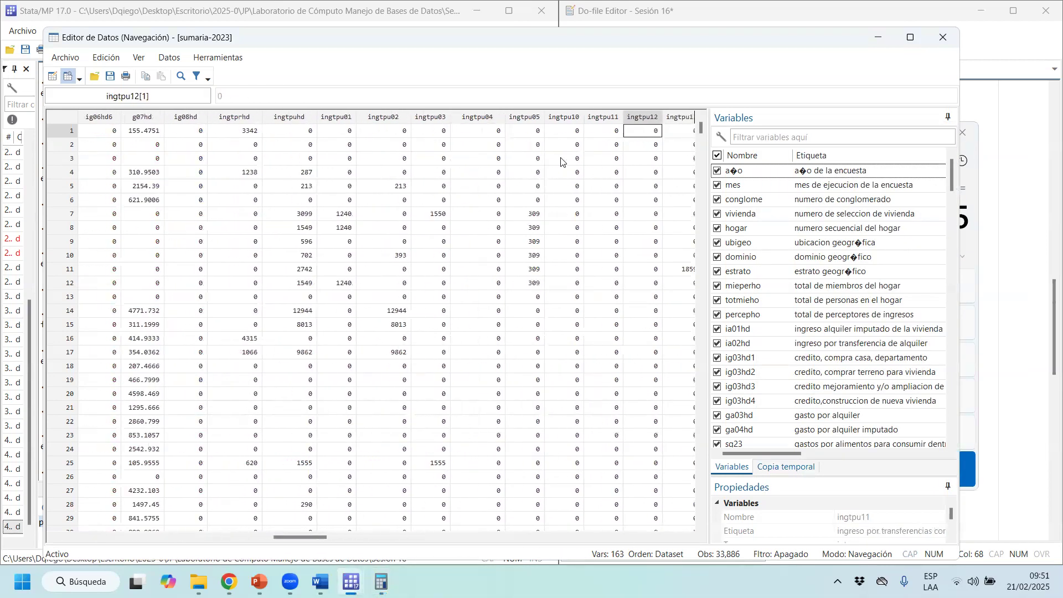
pyautogui.press('Right')
pyautogui.press('Right')
pyautogui.press('Right')
pyautogui.press('Right')
pyautogui.press('Right')
pyautogui.press('Right')
pyautogui.press('Right')
pyautogui.press('Right')
pyautogui.press('Right')
pyautogui.press('Right')
pyautogui.press('Right')
pyautogui.press('Right')
pyautogui.press('Right')
pyautogui.press('Right')
pyautogui.press('Right')
pyautogui.press('Right')
pyautogui.press('Right')
pyautogui.press('Right')
pyautogui.press('Right')
pyautogui.press('Right')
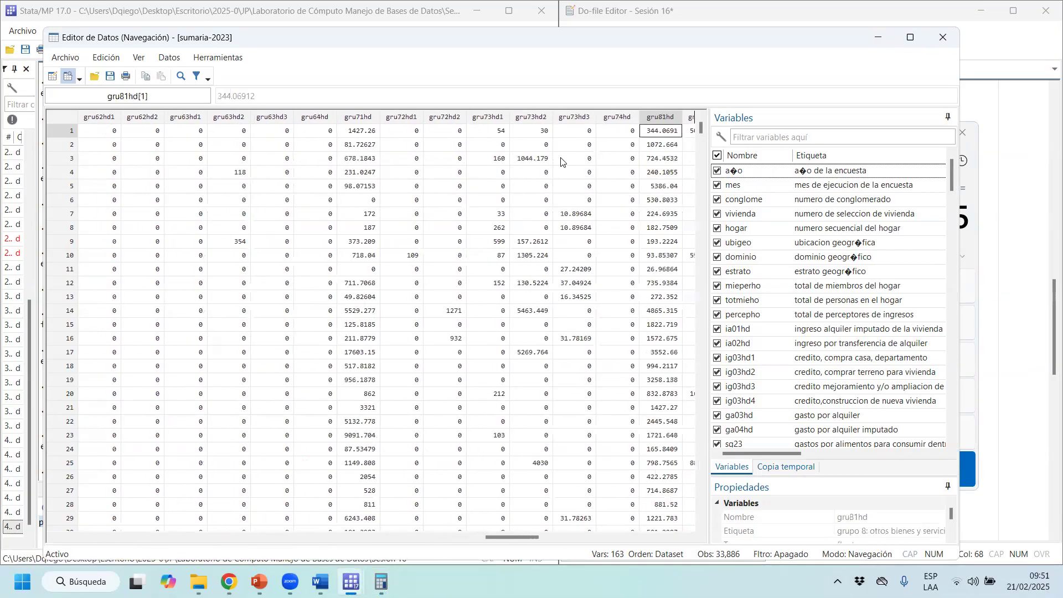
pyautogui.press('Right')
pyautogui.press('Right')
pyautogui.press('Right')
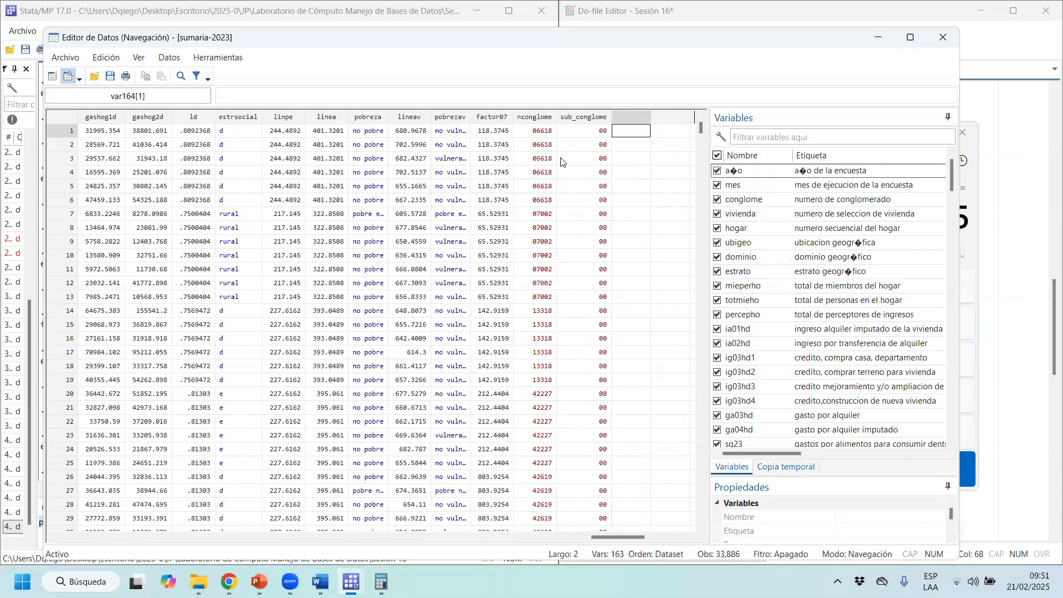
pyautogui.click(334, 116)
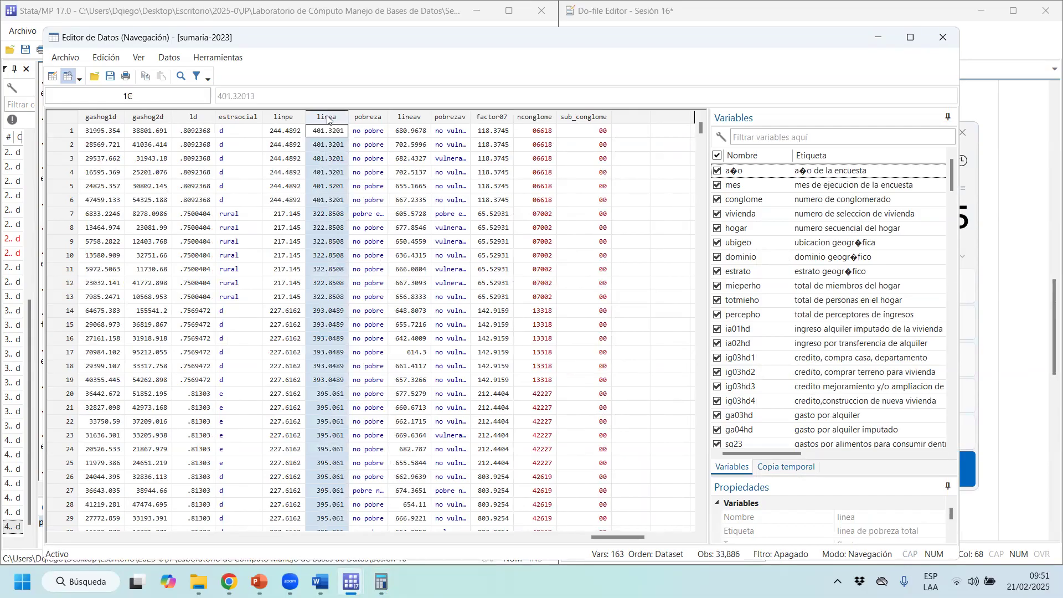
pyautogui.click(326, 133)
# Compare the per capita expenditure in the Calculator with the first household's linea value and pobreza classification
pyautogui.click(972, 174)
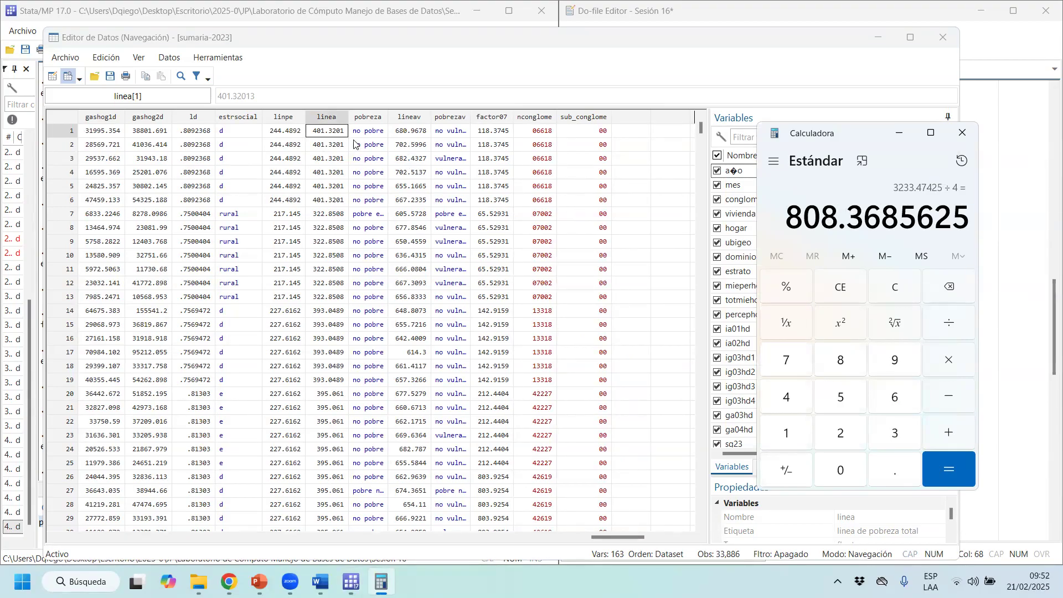
pyautogui.click(375, 134)
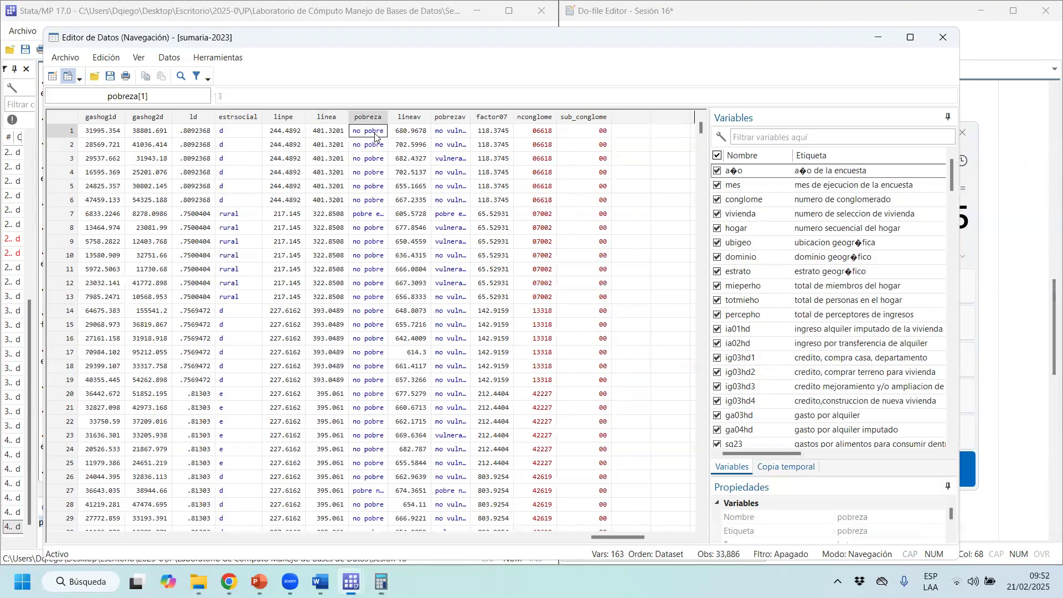
pyautogui.click(333, 131)
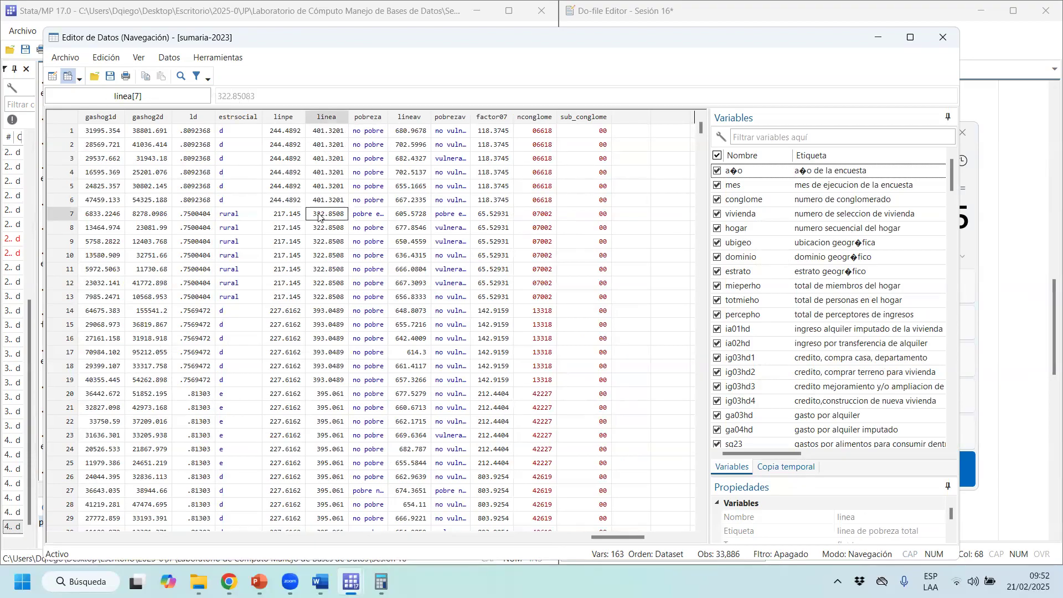
# Check the seventh household's linpe and gashog2d values, and enter its annual gross expenditure, 8278.09, in the Calculator
pyautogui.click(290, 216)
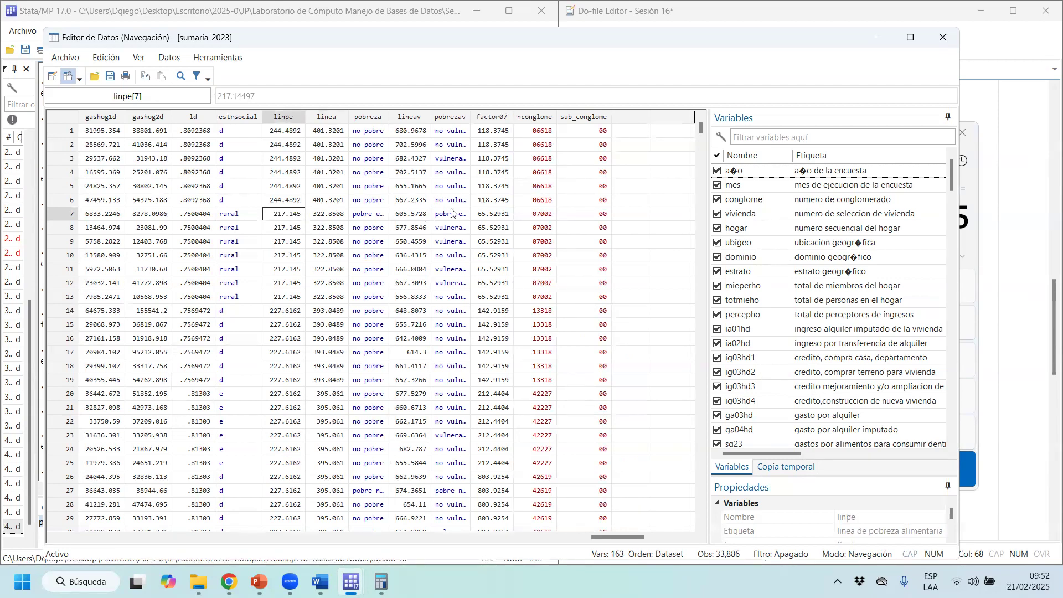
pyautogui.click(139, 219)
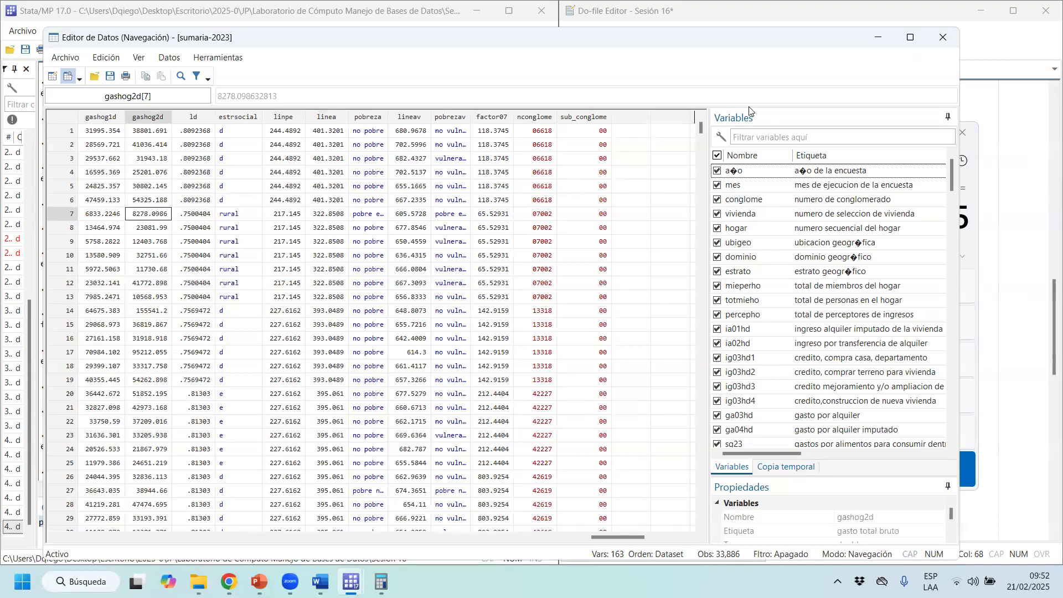
pyautogui.click(970, 149)
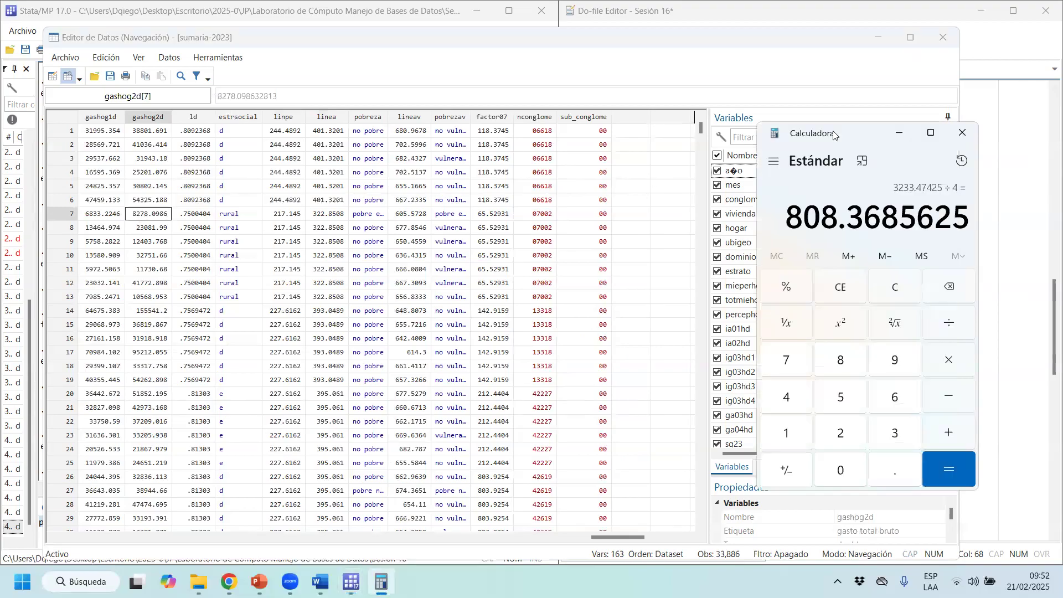
pyautogui.press('Escape')
pyautogui.write('8,278.09')
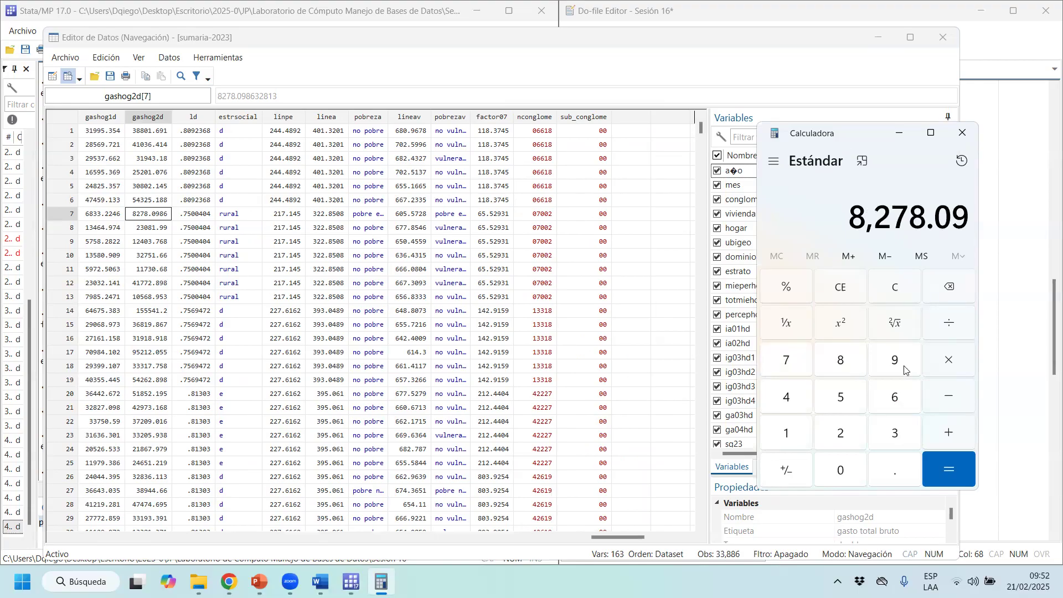
# Divide the seventh household's annual expenditure by 12 to get its monthly spending
pyautogui.press('/')
pyautogui.click(800, 433)
pyautogui.click(840, 433)
pyautogui.click(940, 461)
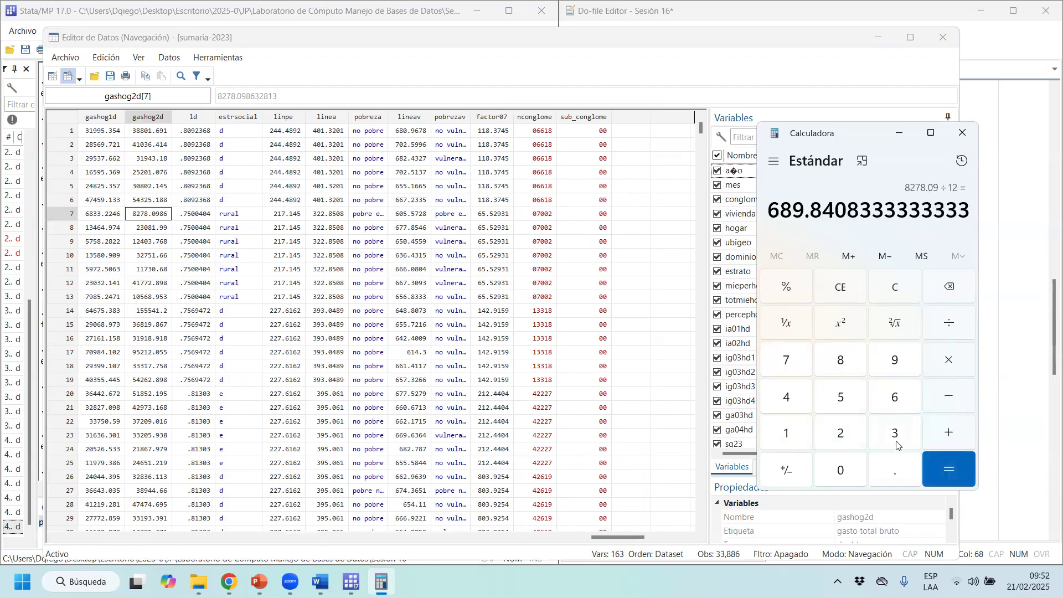
# Return to the Stata data browser and find the seventh household's member count in the mieperho column
pyautogui.click(158, 210)
pyautogui.click(148, 223)
pyautogui.click(139, 219)
pyautogui.press('Left')
pyautogui.press('Left')
pyautogui.press('Left')
pyautogui.press('Left')
pyautogui.press('Left')
pyautogui.press('Left')
pyautogui.press('Left')
pyautogui.press('Left')
pyautogui.press('Left')
pyautogui.press('Left')
pyautogui.press('Left')
pyautogui.press('Left')
pyautogui.press('Left')
pyautogui.press('Left')
pyautogui.press('Left')
pyautogui.press('Left')
pyautogui.press('Left')
pyautogui.press('Left')
pyautogui.press('Left')
pyautogui.press('Left')
pyautogui.press('Left')
pyautogui.press('Left')
pyautogui.press('Left')
pyautogui.press('Left')
pyautogui.press('Left')
pyautogui.press('Left')
pyautogui.press('Left')
pyautogui.press('Left')
pyautogui.press('Left')
pyautogui.press('Left')
pyautogui.press('Left')
pyautogui.press('Left')
pyautogui.press('Left')
pyautogui.press('Left')
pyautogui.press('Left')
pyautogui.press('Left')
pyautogui.press('Left')
pyautogui.press('Left')
pyautogui.press('Left')
pyautogui.press('Left')
pyautogui.press('Left')
pyautogui.press('Left')
pyautogui.press('Left')
pyautogui.press('Left')
pyautogui.press('Left')
pyautogui.press('Left')
pyautogui.press('Left')
pyautogui.press('Left')
pyautogui.press('Left')
pyautogui.press('Left')
pyautogui.press('Left')
pyautogui.press('Left')
pyautogui.press('Left')
pyautogui.press('Left')
pyautogui.press('Left')
pyautogui.press('Left')
pyautogui.press('Left')
pyautogui.press('Left')
pyautogui.press('Left')
pyautogui.press('Left')
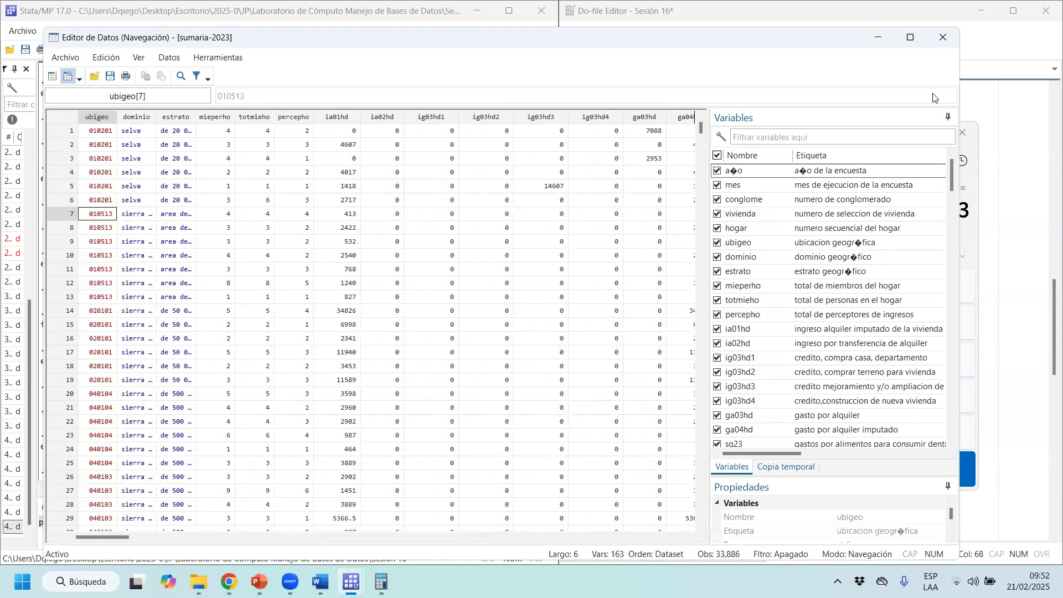
# In the Calculator, divide the seventh household's monthly expenditure by 4 members for per capita spending
pyautogui.click(968, 233)
pyautogui.click(949, 323)
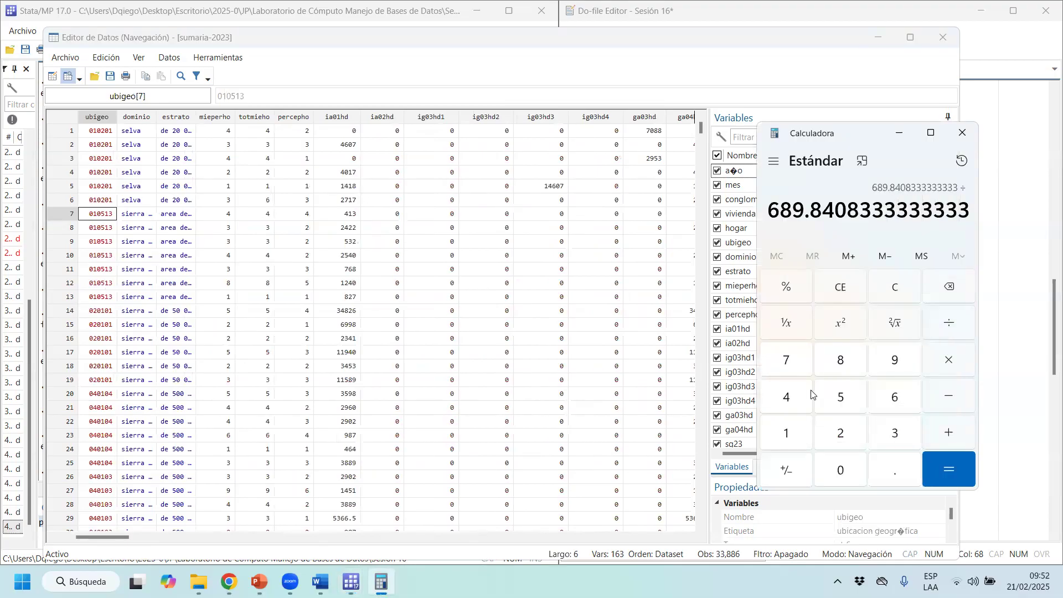
pyautogui.click(784, 398)
pyautogui.click(941, 463)
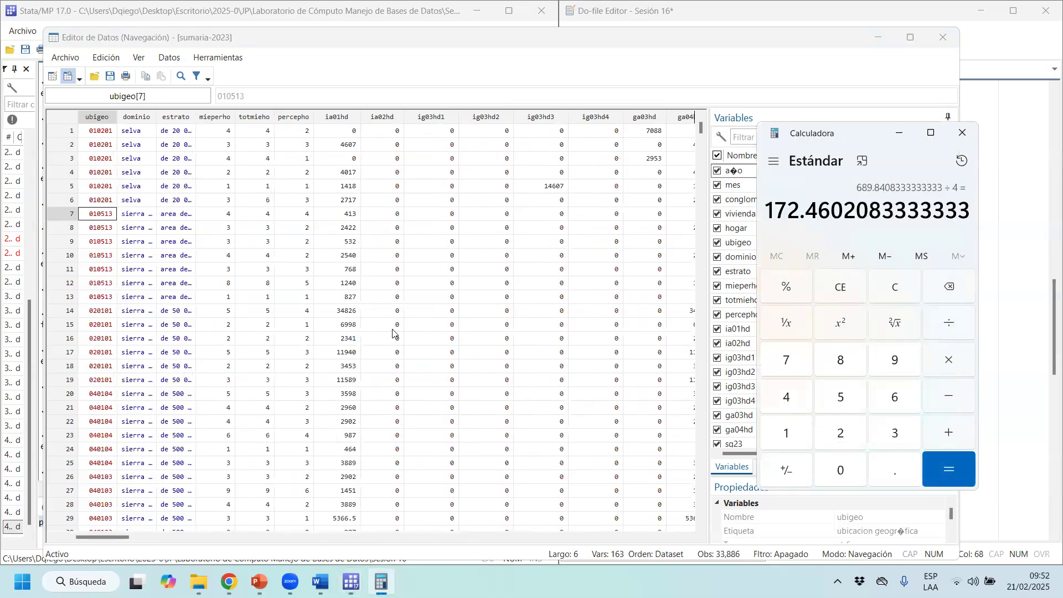
# Go along the seventh household's row in the data browser to its linpe and linea poverty line values
pyautogui.click(141, 218)
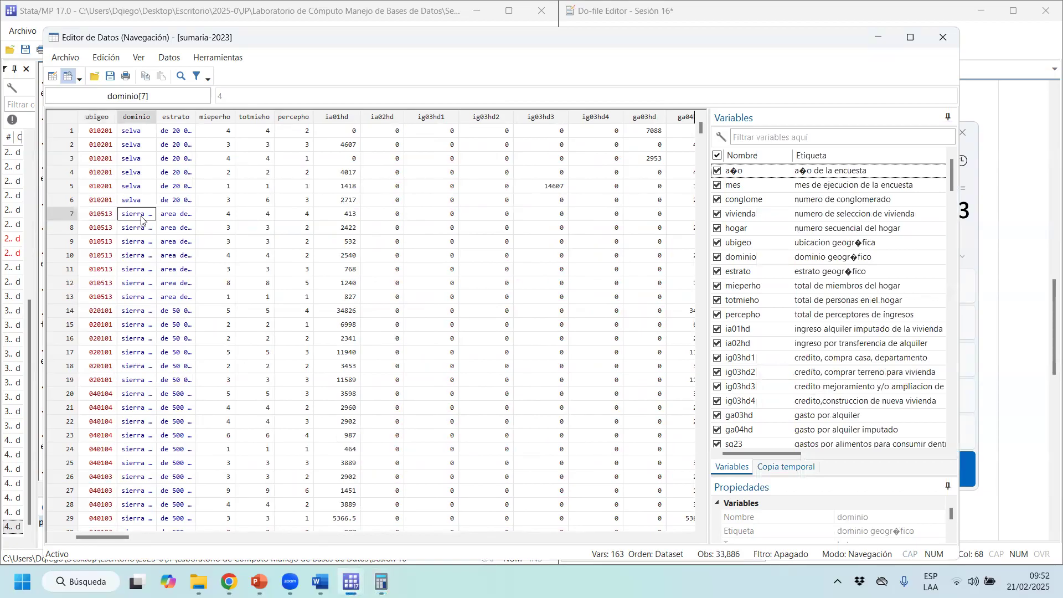
pyautogui.press('Right')
pyautogui.press('Right')
pyautogui.press('Right')
pyautogui.press('Right')
pyautogui.press('Right')
pyautogui.press('Right')
pyautogui.press('Right')
pyautogui.press('Right')
pyautogui.press('Right')
pyautogui.press('Right')
pyautogui.press('Right')
pyautogui.press('Right')
pyautogui.press('Right')
pyautogui.press('Right')
pyautogui.press('Right')
pyautogui.press('Right')
pyautogui.press('Right')
pyautogui.press('Right')
pyautogui.press('Right')
pyautogui.press('Right')
pyautogui.press('Right')
pyautogui.press('Right')
pyautogui.press('Right')
pyautogui.press('Right')
pyautogui.press('Right')
pyautogui.press('Right')
pyautogui.press('Right')
pyautogui.press('Right')
pyautogui.press('Right')
pyautogui.press('Right')
pyautogui.press('Right')
pyautogui.press('Right')
pyautogui.press('Right')
pyautogui.press('Right')
pyautogui.press('Right')
pyautogui.press('Right')
pyautogui.press('Right')
pyautogui.press('Right')
pyautogui.press('Right')
pyautogui.press('Right')
pyautogui.press('Right')
pyautogui.press('Right')
pyautogui.press('Right')
pyautogui.press('Right')
pyautogui.press('Right')
pyautogui.press('Right')
pyautogui.press('Right')
pyautogui.press('Right')
pyautogui.press('Right')
pyautogui.press('Right')
pyautogui.press('Right')
pyautogui.press('Right')
pyautogui.press('Right')
pyautogui.press('Right')
pyautogui.press('Right')
pyautogui.press('Right')
pyautogui.press('Right')
pyautogui.press('Right')
pyautogui.press('Right')
pyautogui.press('Right')
pyautogui.press('Right')
pyautogui.press('Right')
pyautogui.press('Right')
pyautogui.press('Right')
pyautogui.press('Right')
pyautogui.press('Right')
pyautogui.press('Right')
pyautogui.press('Right')
pyautogui.press('Right')
pyautogui.press('Right')
pyautogui.press('Right')
pyautogui.press('Right')
pyautogui.press('Right')
pyautogui.press('Right')
pyautogui.press('Right')
pyautogui.press('Right')
pyautogui.press('Right')
pyautogui.press('Right')
pyautogui.press('Right')
pyautogui.press('Right')
pyautogui.press('Right')
pyautogui.press('Right')
pyautogui.press('Left')
pyautogui.press('Left')
pyautogui.press('Left')
pyautogui.press('Left')
pyautogui.press('Left')
pyautogui.press('Left')
pyautogui.press('Left')
pyautogui.press('Left')
pyautogui.press('Left')
pyautogui.press('Left')
pyautogui.press('Left')
pyautogui.press('Left')
pyautogui.press('Left')
pyautogui.press('Left')
pyautogui.press('Left')
pyautogui.press('Left')
pyautogui.press('Left')
pyautogui.press('Left')
pyautogui.press('Left')
pyautogui.press('Left')
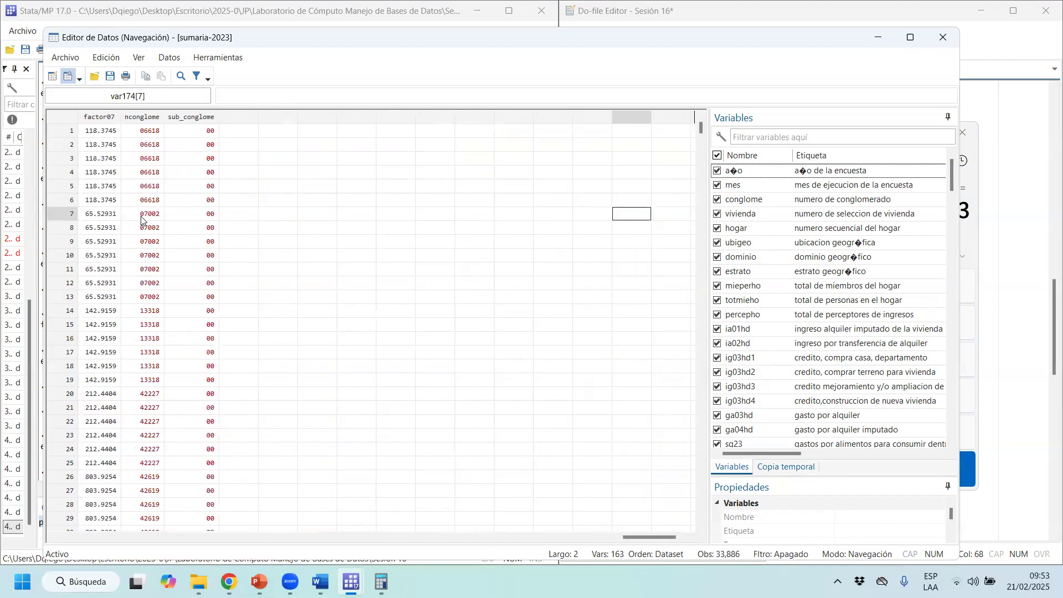
pyautogui.press('Right')
pyautogui.press('Right')
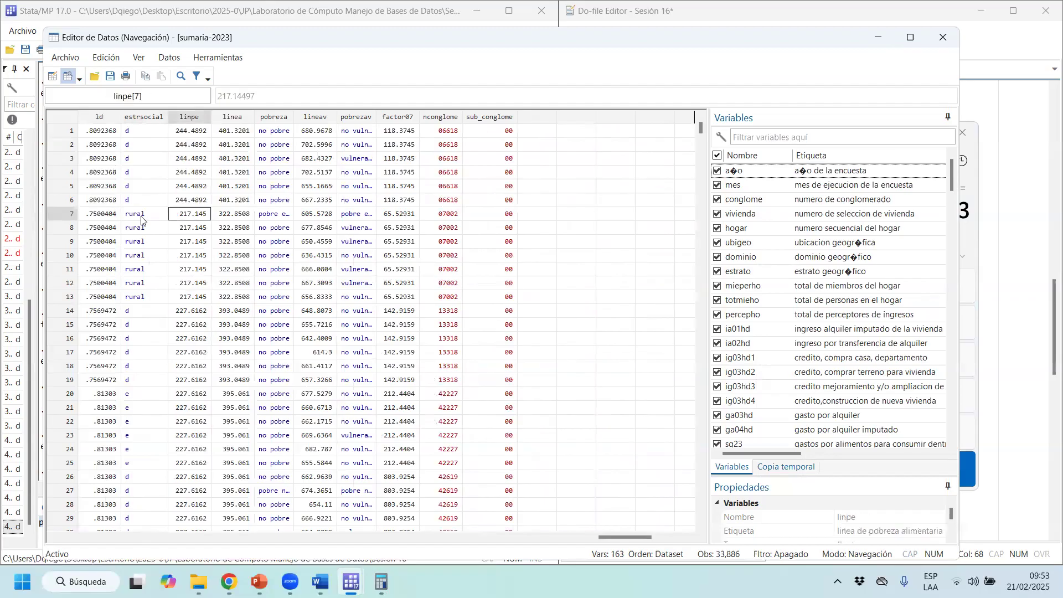
pyautogui.press('Right')
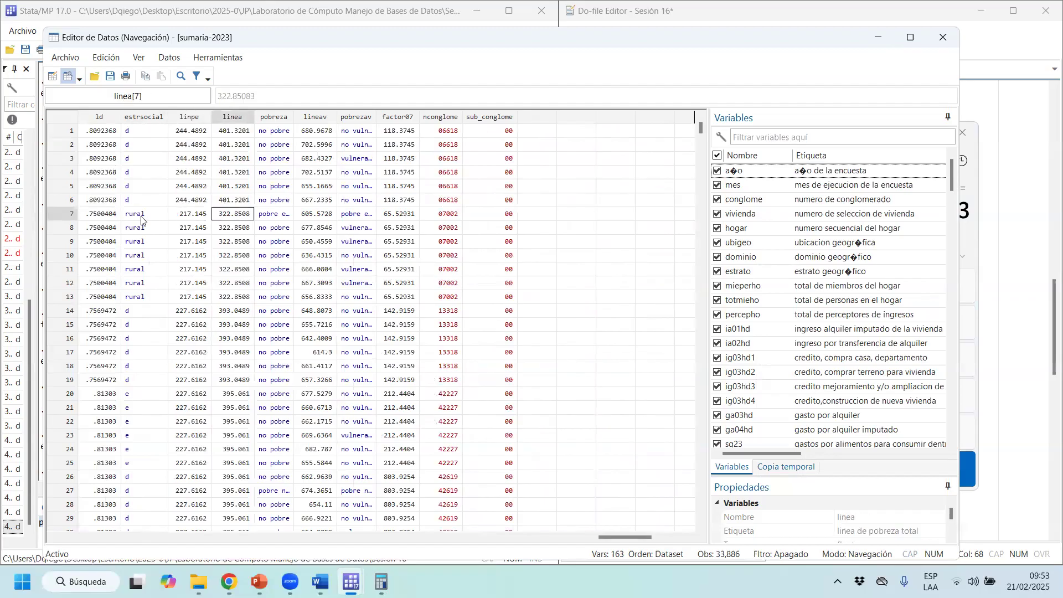
# Compare the per capita spending in the Calculator with the seventh household's linpe food poverty line
pyautogui.click(973, 195)
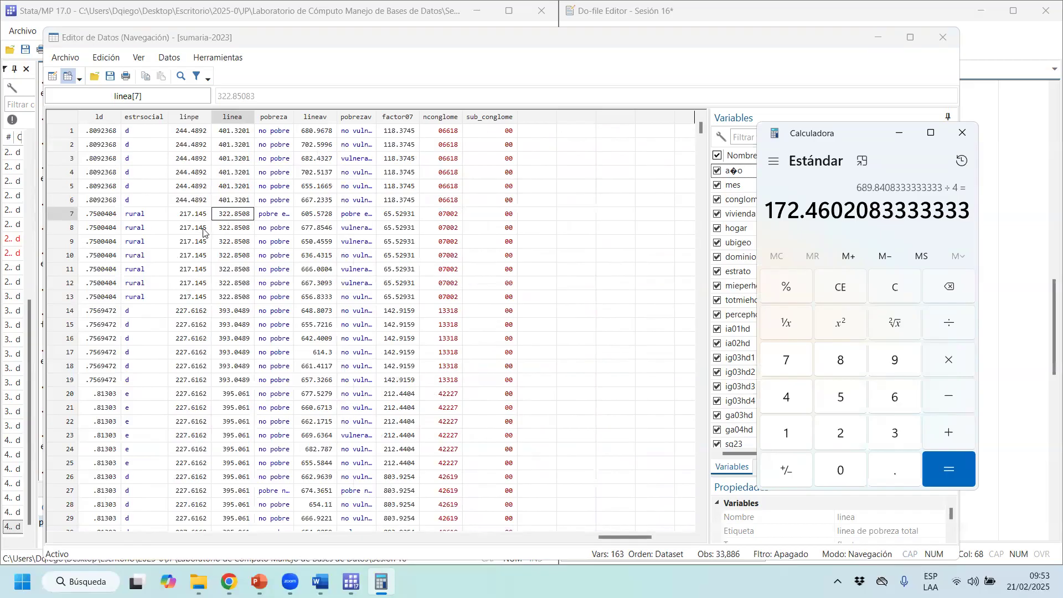
pyautogui.click(179, 222)
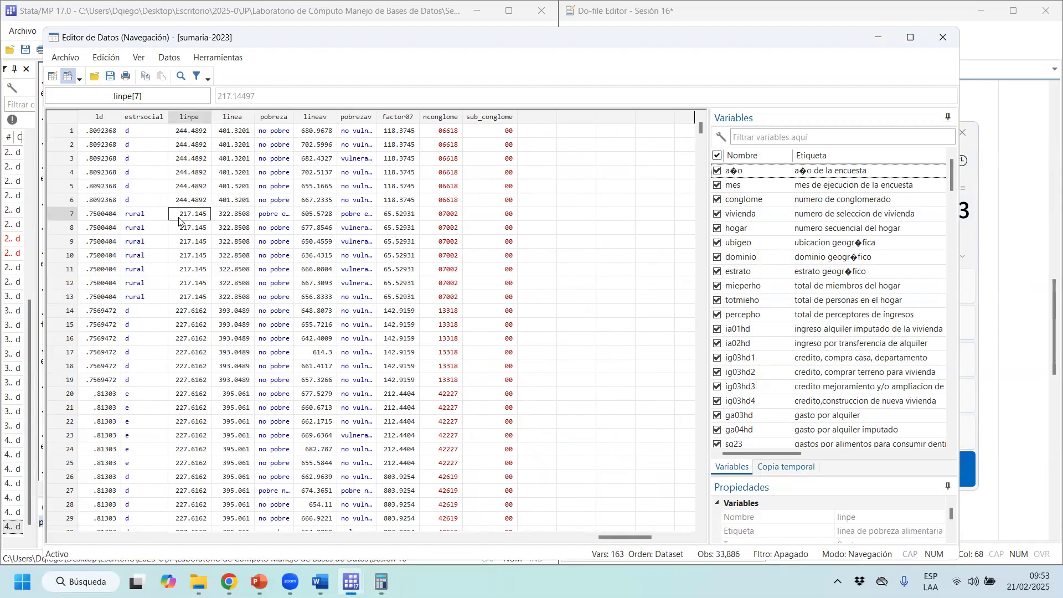
pyautogui.hotkey('alt', 'Tab')
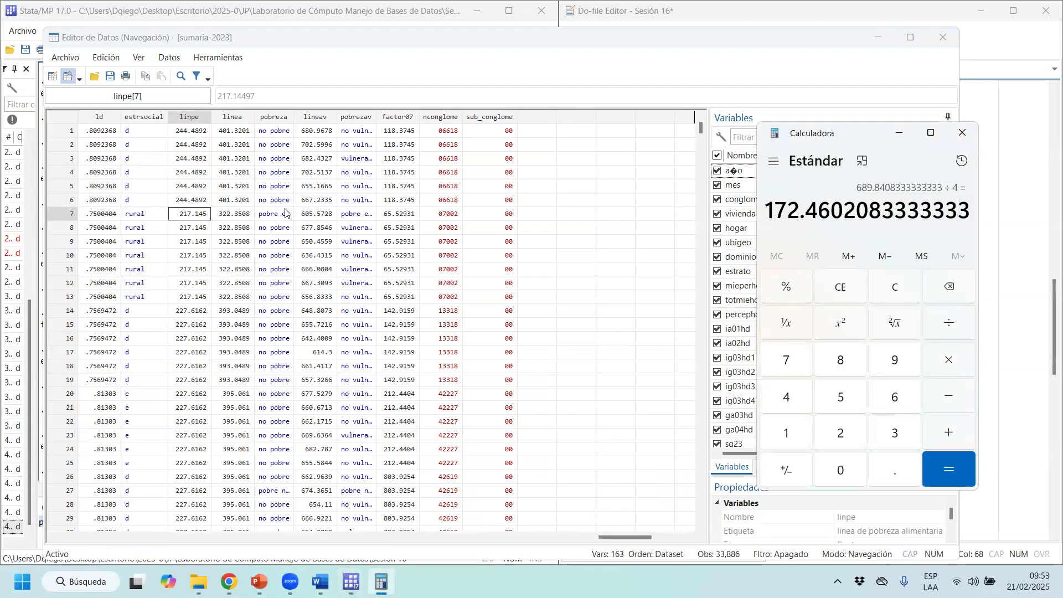
# Widen the pobreza and pobrezav columns to show their full category labels, and compare the lineav column with the Calculator result
pyautogui.doubleClick(294, 117)
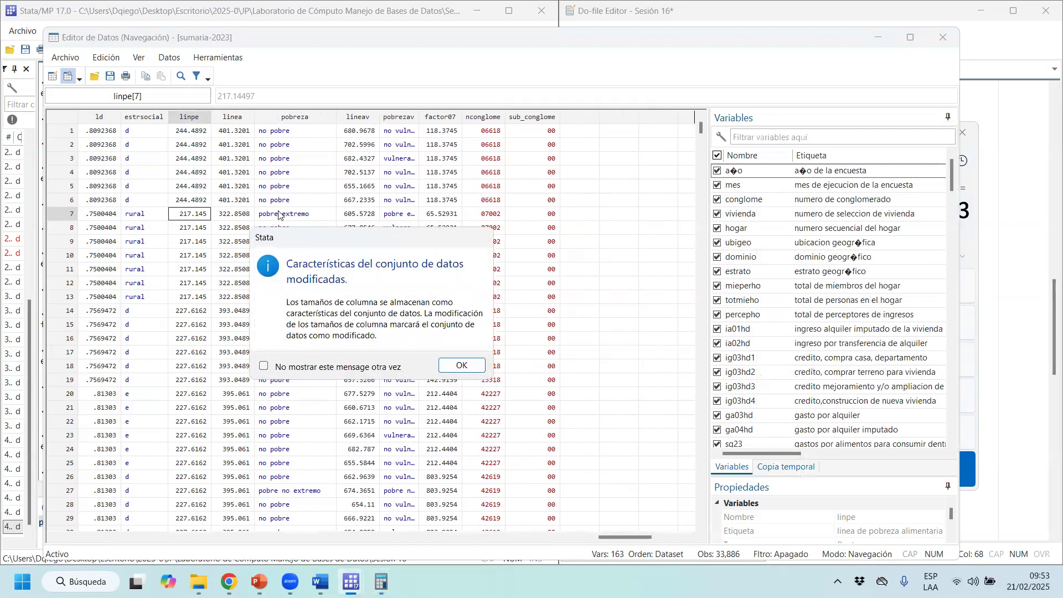
pyautogui.click(463, 365)
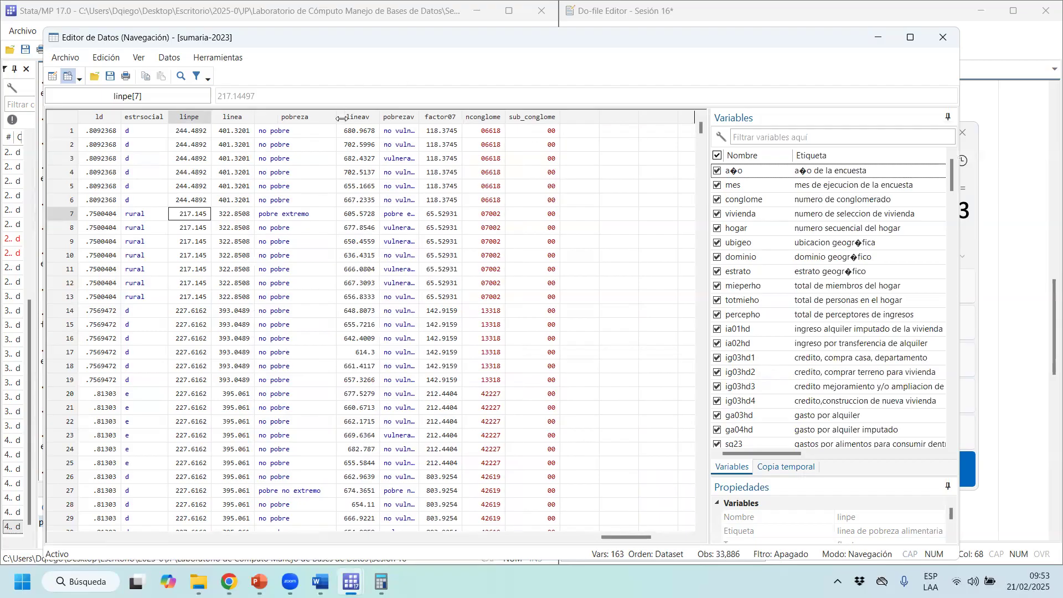
pyautogui.click(366, 116)
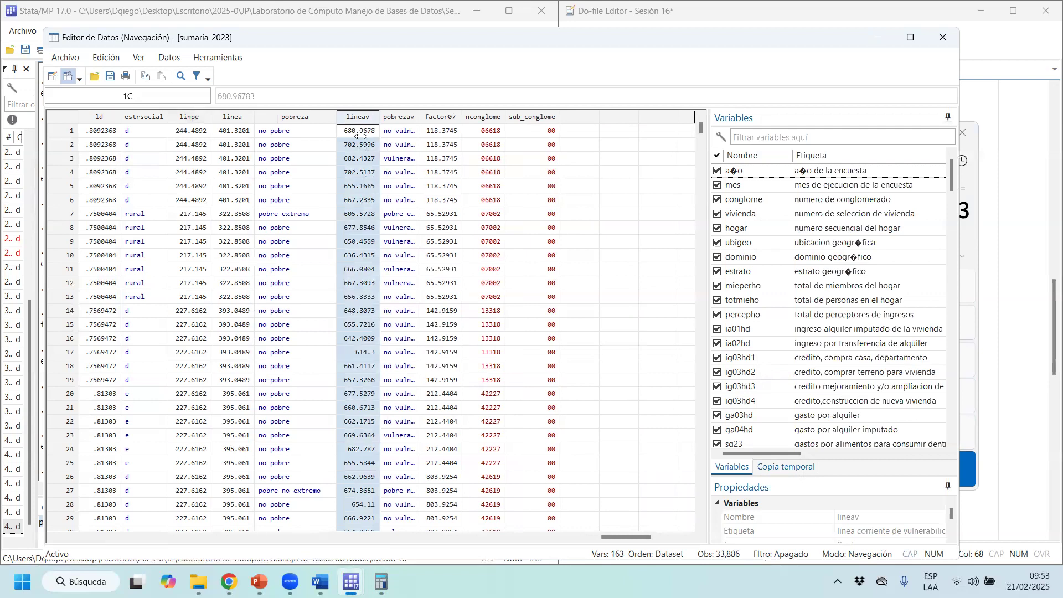
pyautogui.click(968, 225)
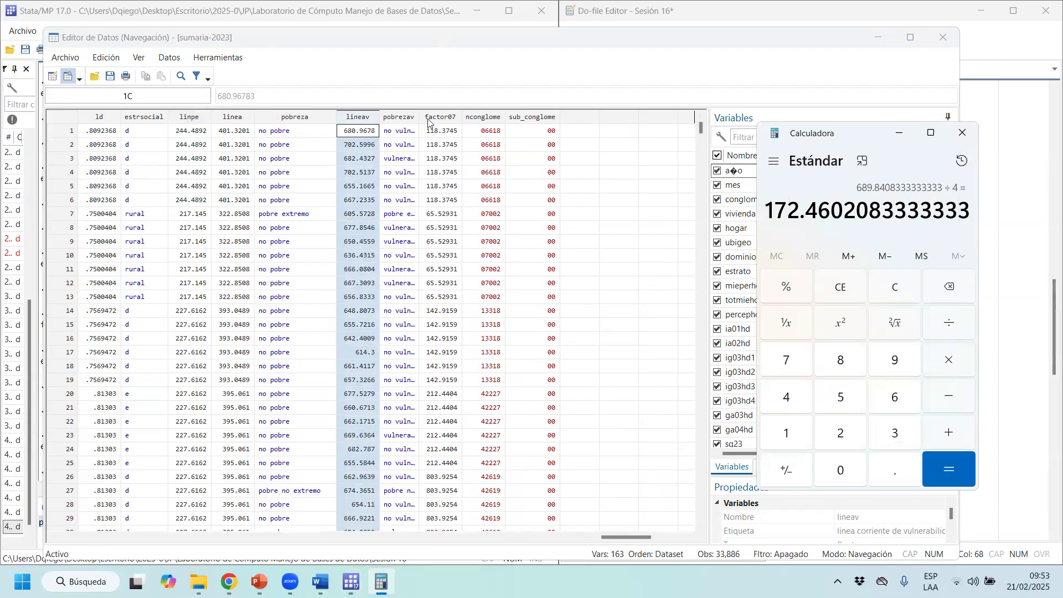
pyautogui.moveTo(420, 117); pyautogui.dragTo(507, 123)
pyautogui.click(468, 367)
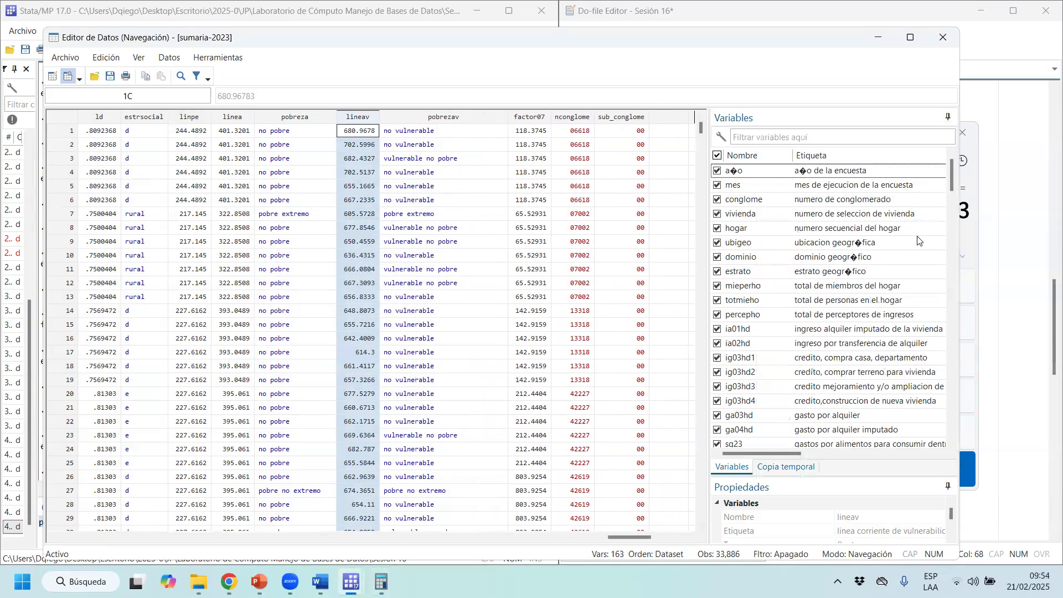
pyautogui.click(978, 179)
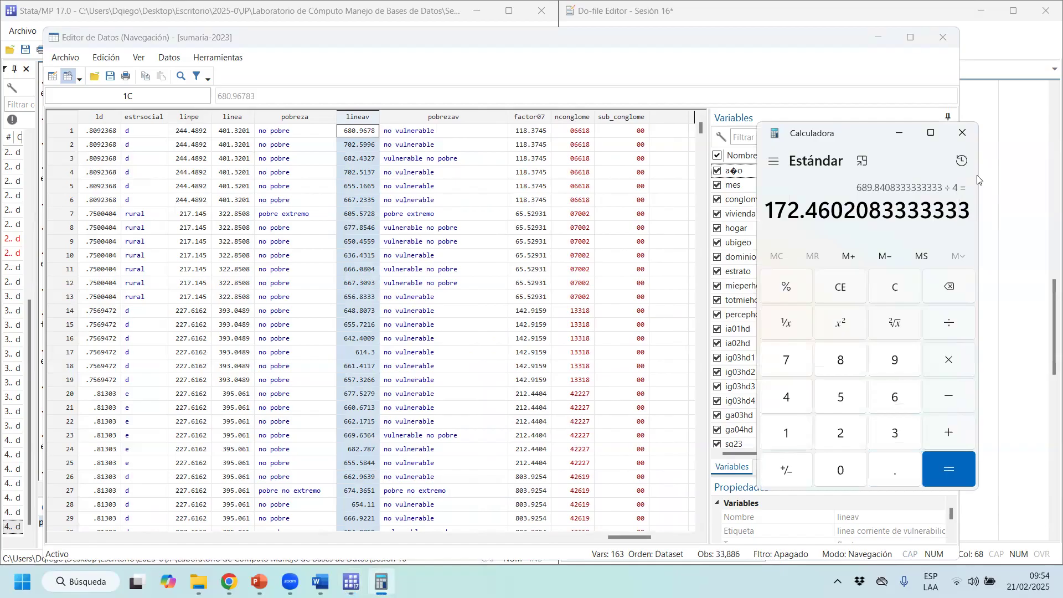
pyautogui.click(500, 42)
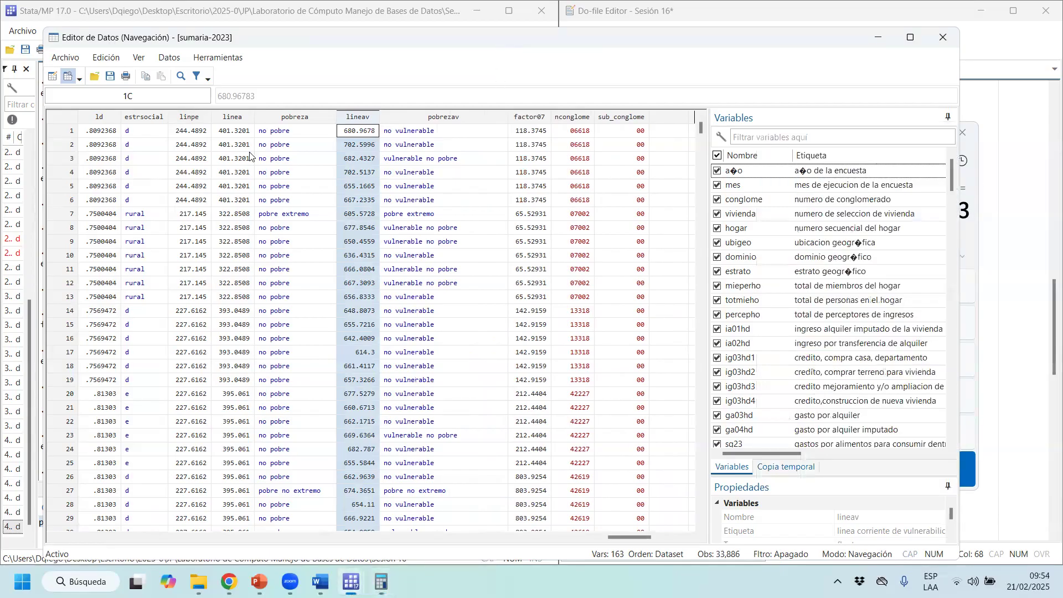
# Move the data browser off the Stata results, clear the old command text and run tab linea
pyautogui.moveTo(288, 41); pyautogui.dragTo(802, 80)
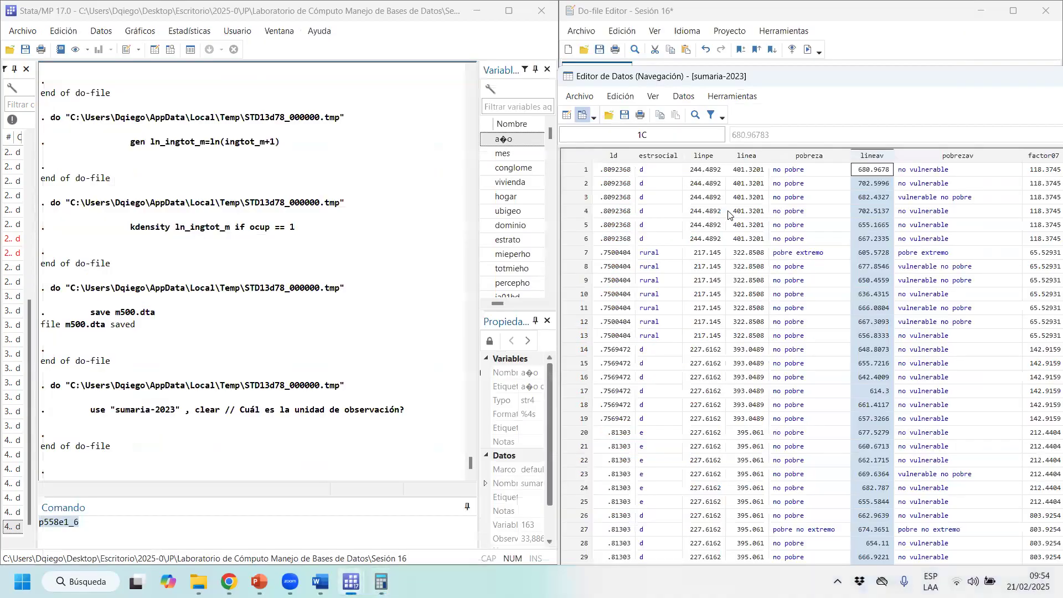
pyautogui.click(131, 527)
pyautogui.press('BackSpace')
pyautogui.press('BackSpace')
pyautogui.press('BackSpace')
pyautogui.press('BackSpace')
pyautogui.press('BackSpace')
pyautogui.press('BackSpace')
pyautogui.press('BackSpace')
pyautogui.press('BackSpace')
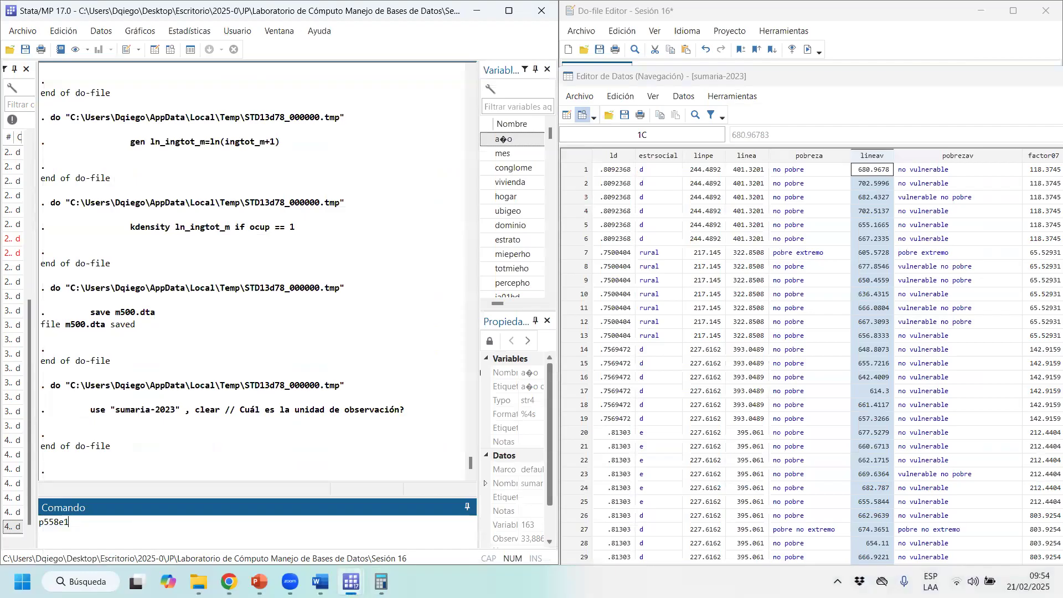
pyautogui.write('tab linea')
pyautogui.press('Return')
# Examine the full range of total poverty lines in the linea frequency table, from its first to its last row
pyautogui.scroll(4, 249, 349)
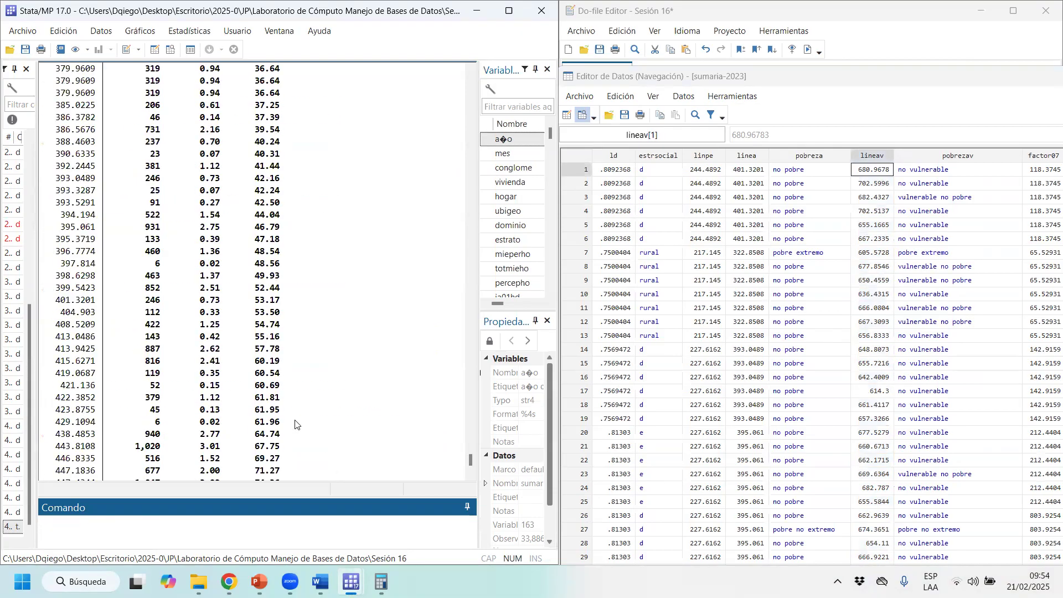
pyautogui.scroll(3, 249, 349)
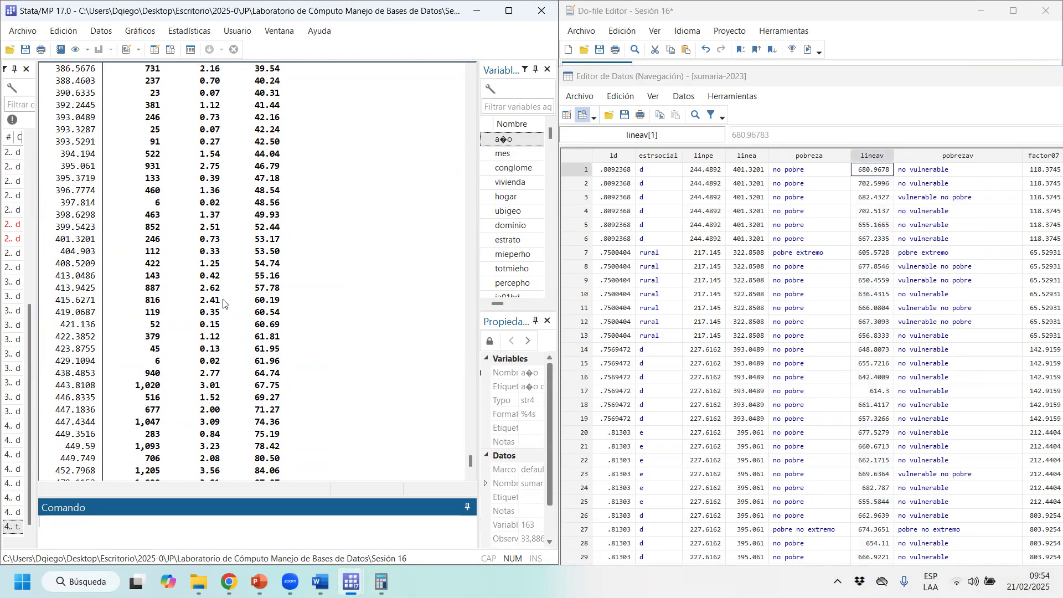
pyautogui.rightClick(230, 302)
pyautogui.click(228, 224)
pyautogui.scroll(15, 228, 225)
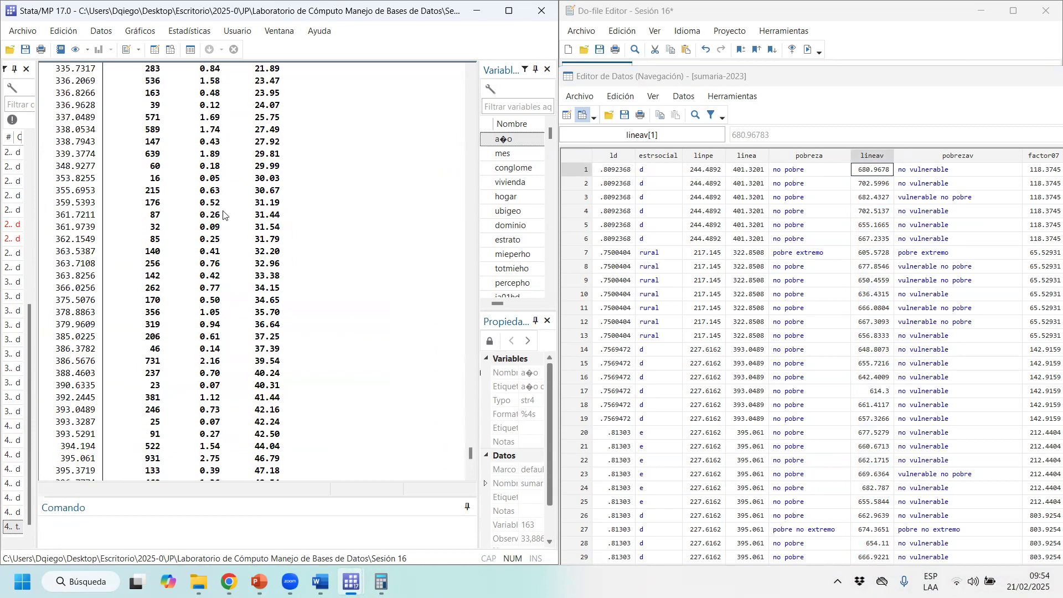
pyautogui.scroll(2, 178, 243)
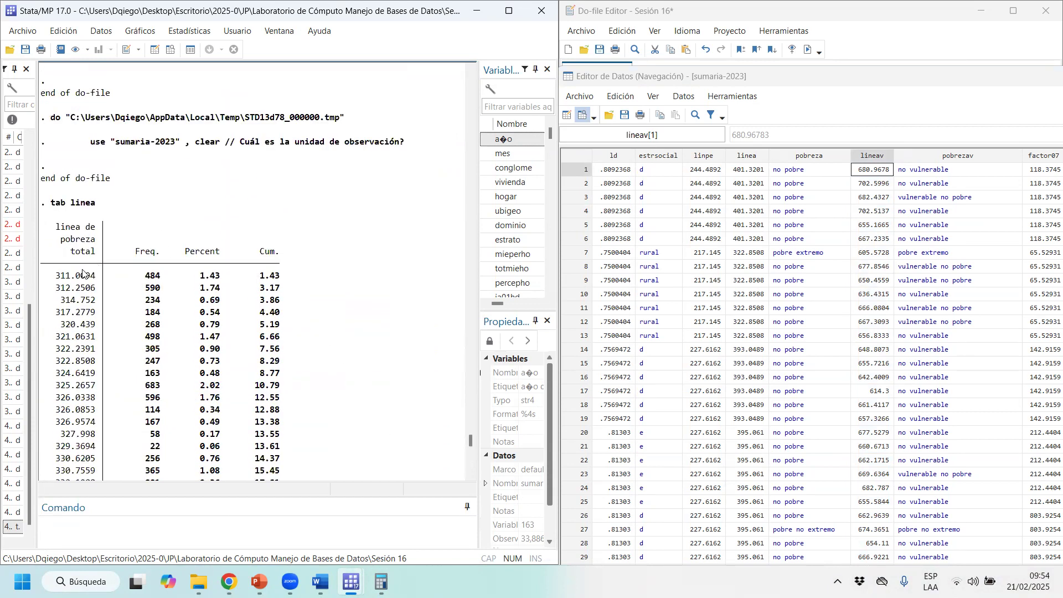
pyautogui.moveTo(56, 275); pyautogui.dragTo(102, 422)
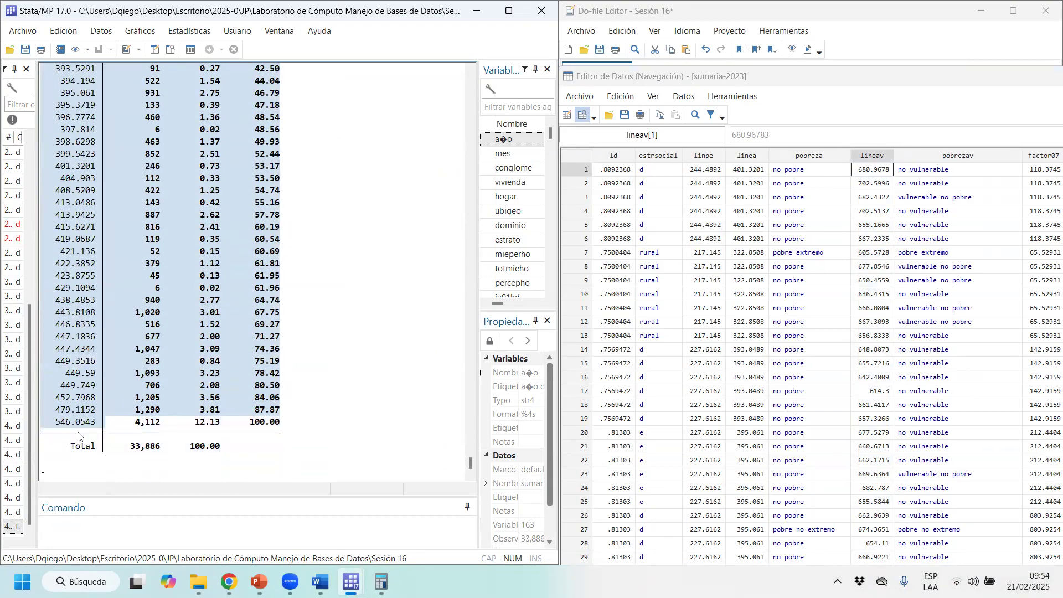
pyautogui.click(229, 582)
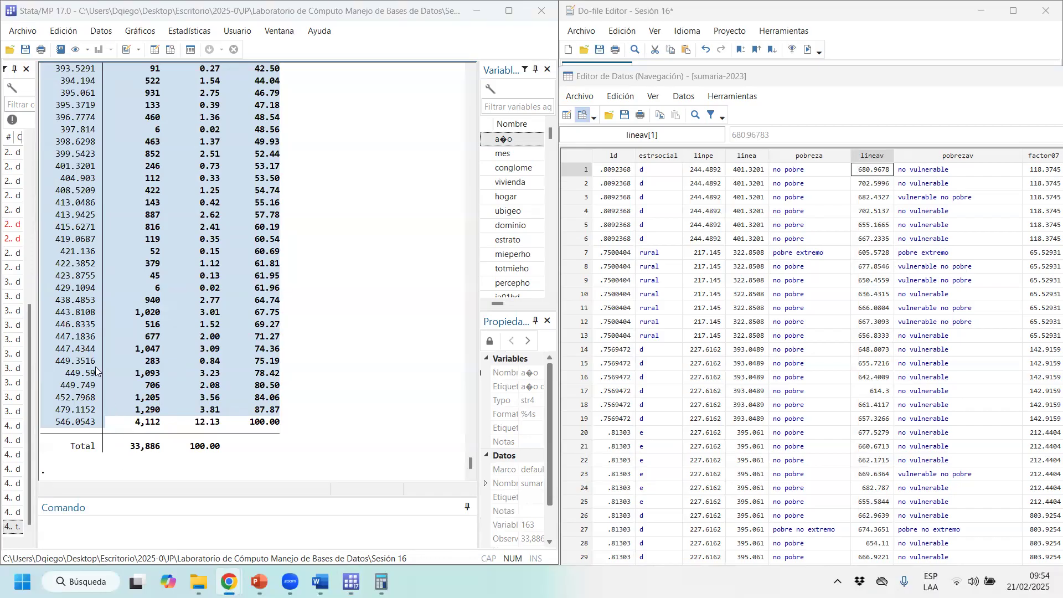
pyautogui.moveTo(298, 425); pyautogui.dragTo(270, 518)
pyautogui.scroll(2, 70, 143)
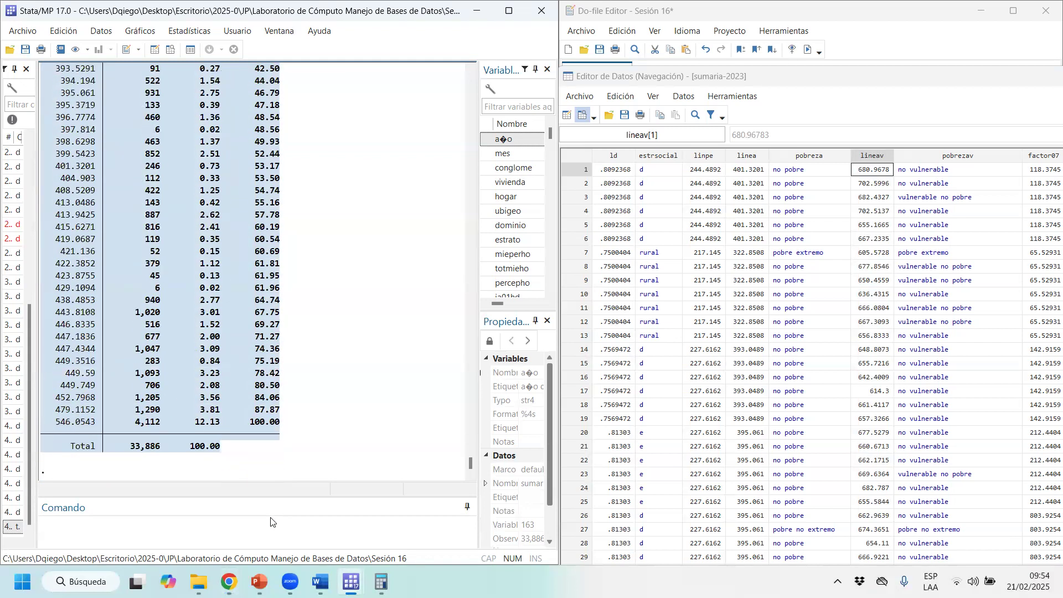
pyautogui.click(284, 421)
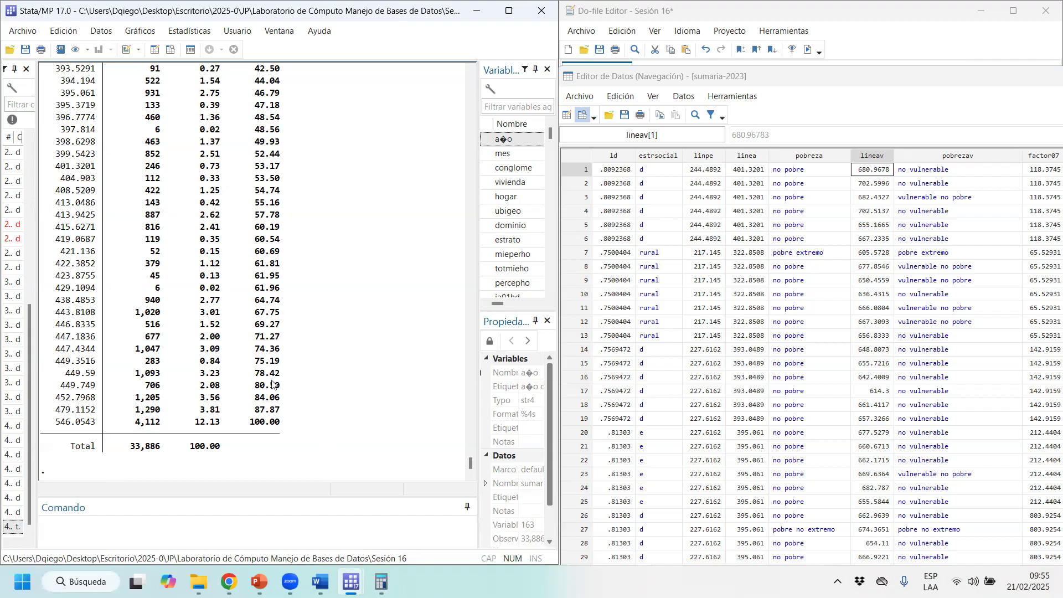
pyautogui.moveTo(67, 95); pyautogui.dragTo(297, 425)
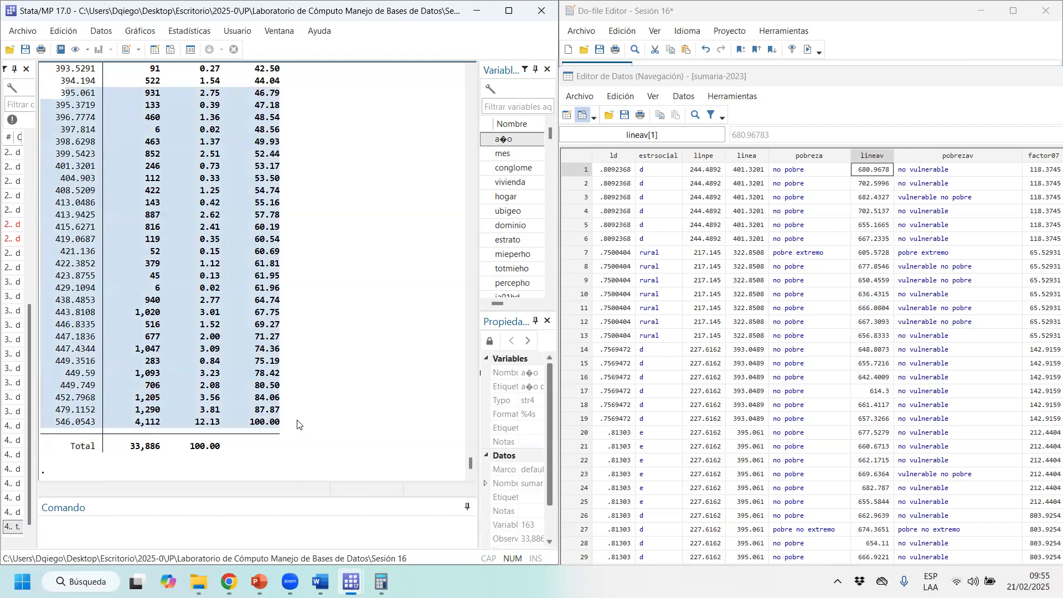
pyautogui.scroll(3, 240, 365)
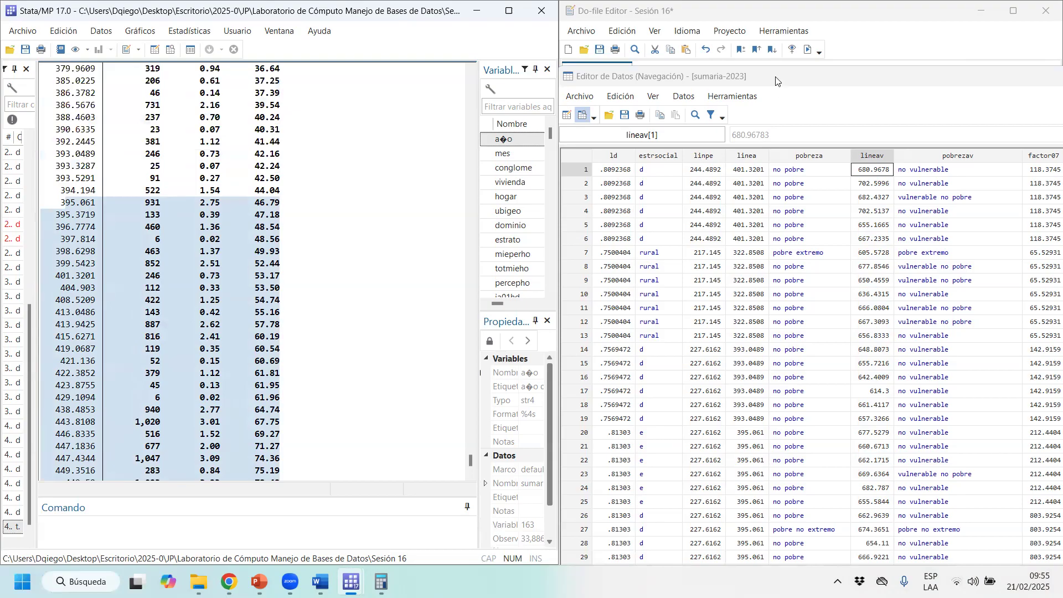
pyautogui.scroll(-3, 340, 461)
# Run tab linpe to tabulate the food poverty line, and highlight the rows of the resulting table
pyautogui.click(240, 538)
pyautogui.write('taba')
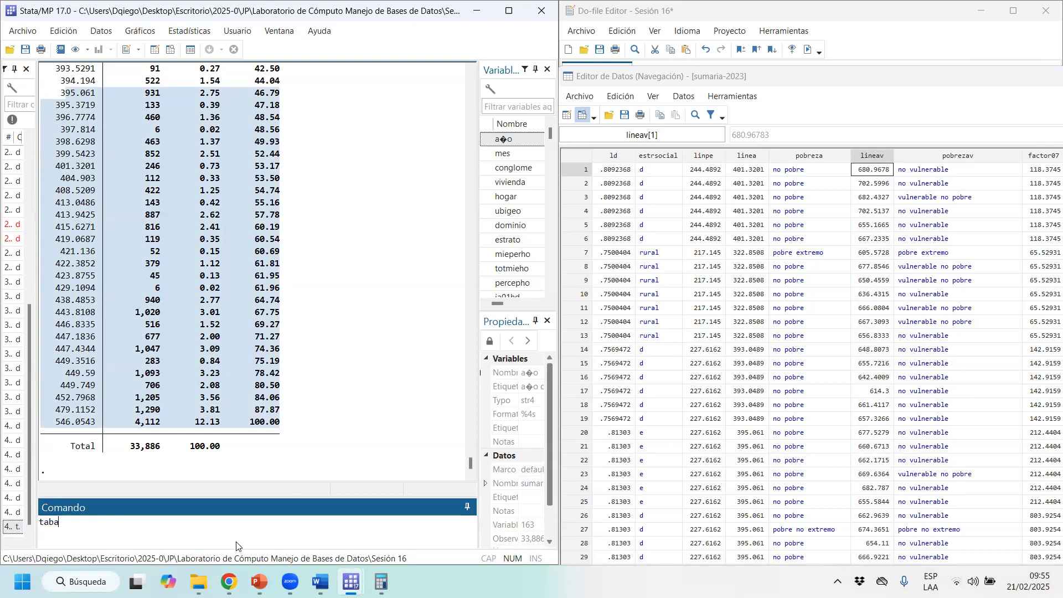
pyautogui.press('BackSpace')
pyautogui.write('line')
pyautogui.press('BackSpace')
pyautogui.write('pe')
pyautogui.press('Return')
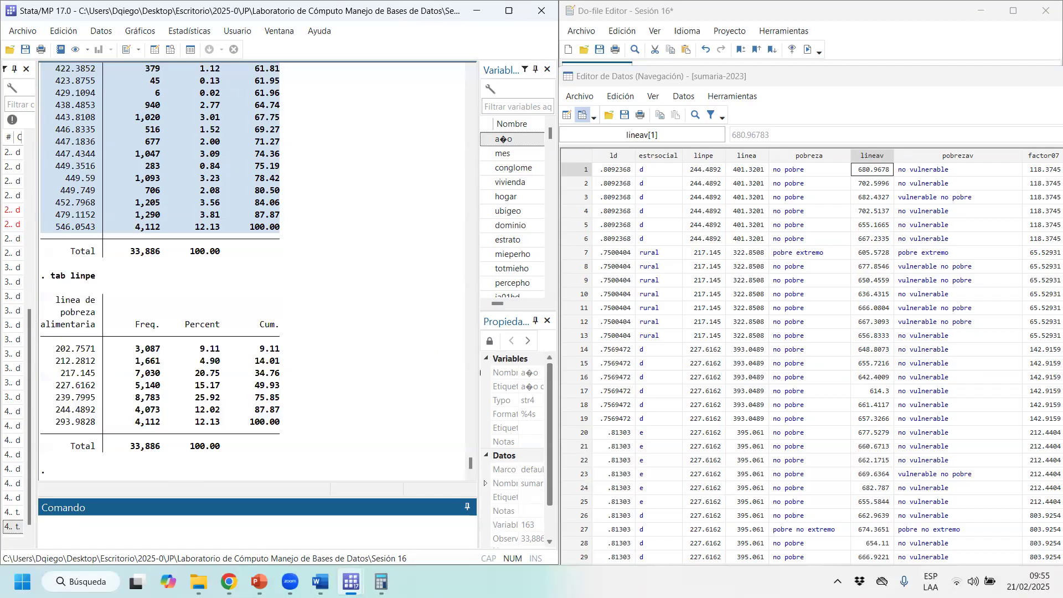
pyautogui.click(228, 581)
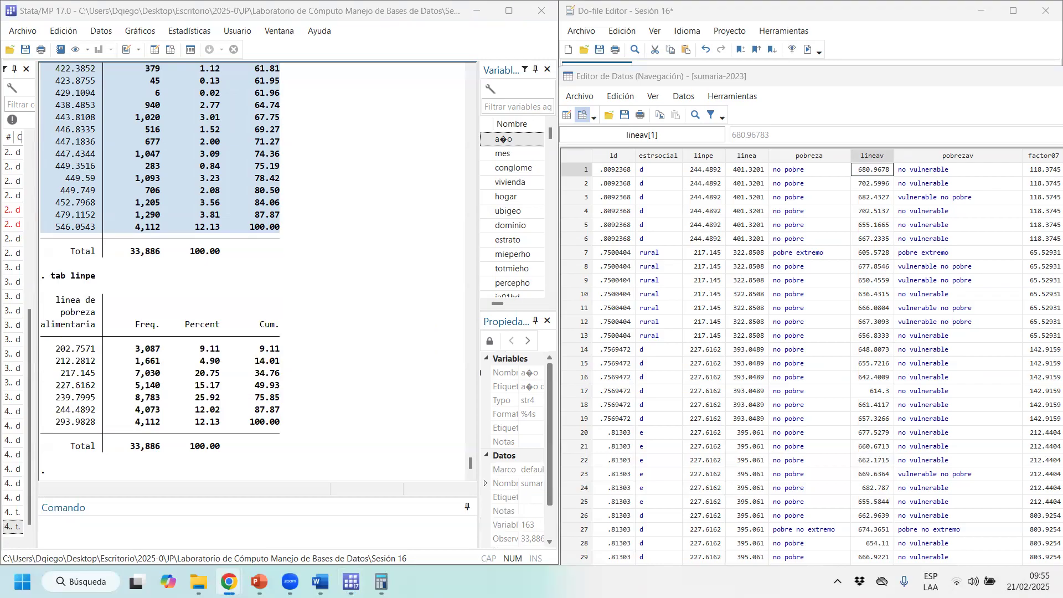
pyautogui.moveTo(53, 347); pyautogui.dragTo(299, 423)
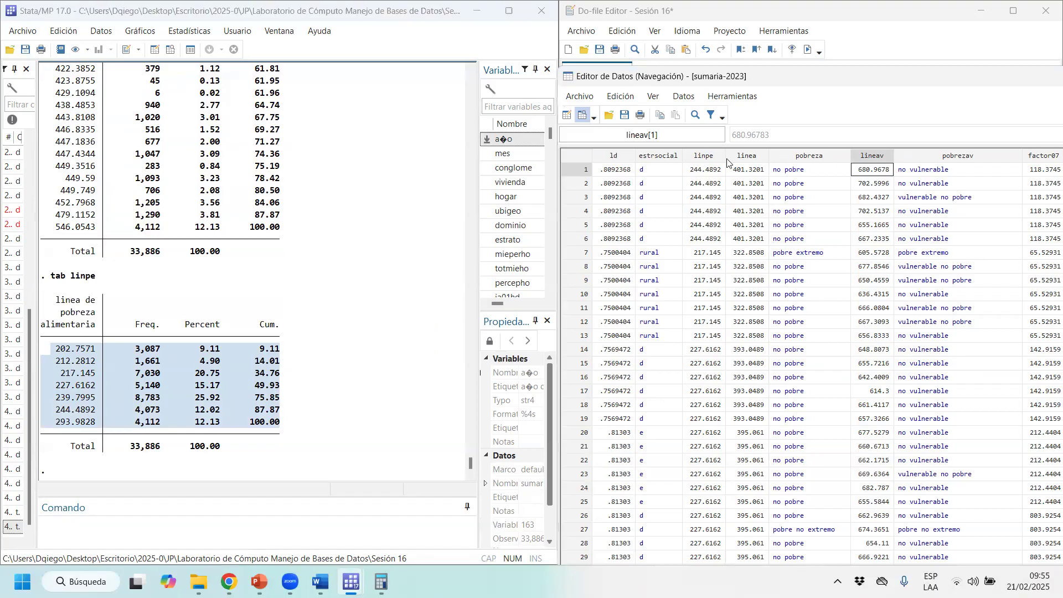
# Move the data browser off the do-file, and close both the data browser and the Calculator
pyautogui.moveTo(787, 77); pyautogui.dragTo(194, 159)
pyautogui.click(857, 161)
pyautogui.click(952, 137)
# Run the do-file line tab pobreza [aw=factor07] and highlight the percentages of the poverty categories in the output
pyautogui.scroll(-2, 776, 305)
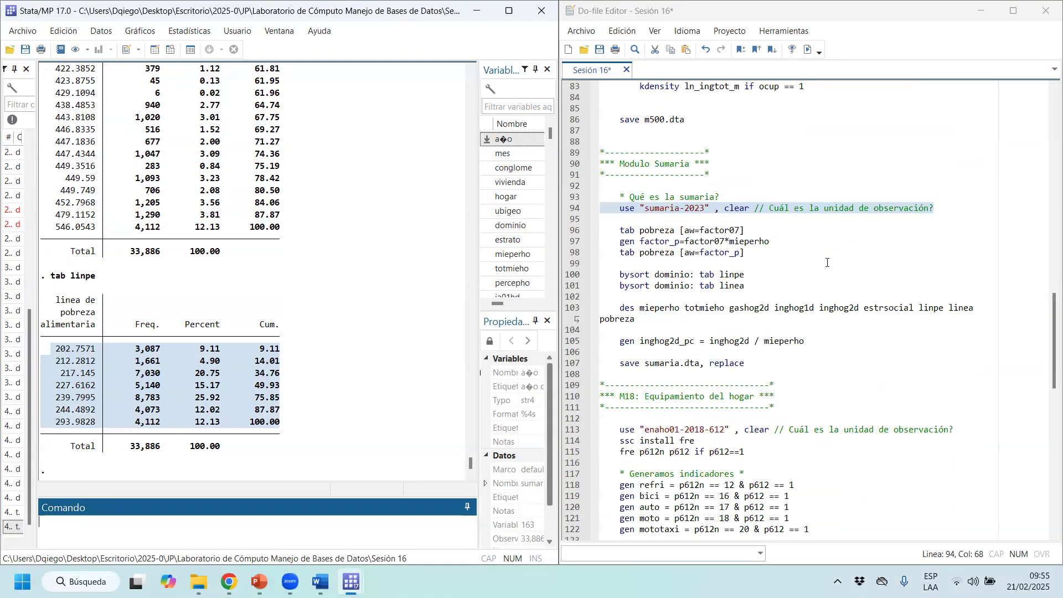
pyautogui.moveTo(641, 230); pyautogui.dragTo(741, 230)
pyautogui.click(794, 54)
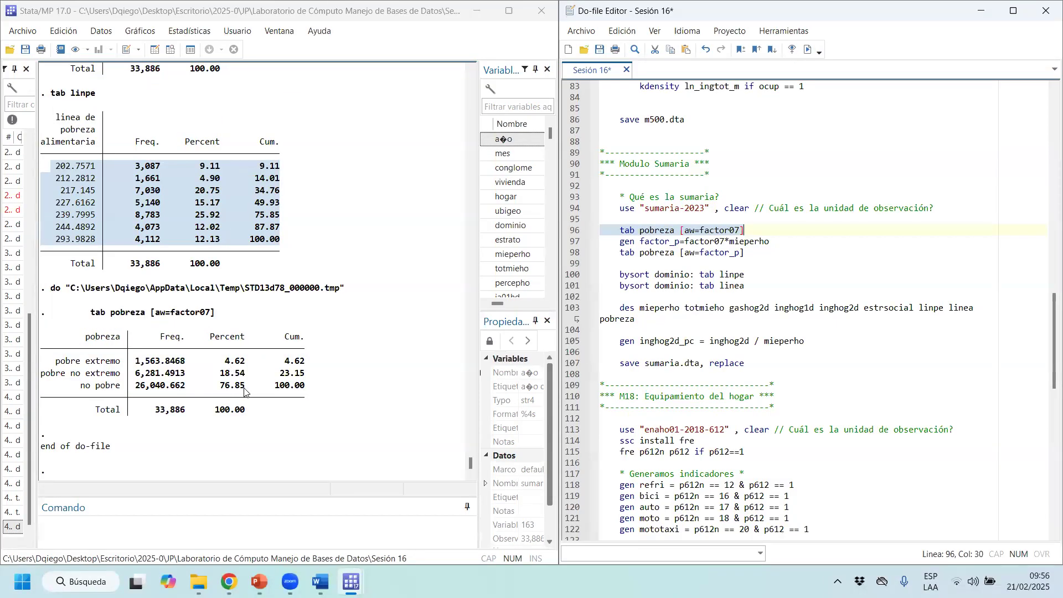
pyautogui.moveTo(313, 391); pyautogui.dragTo(62, 387)
pyautogui.moveTo(226, 361); pyautogui.dragTo(261, 379)
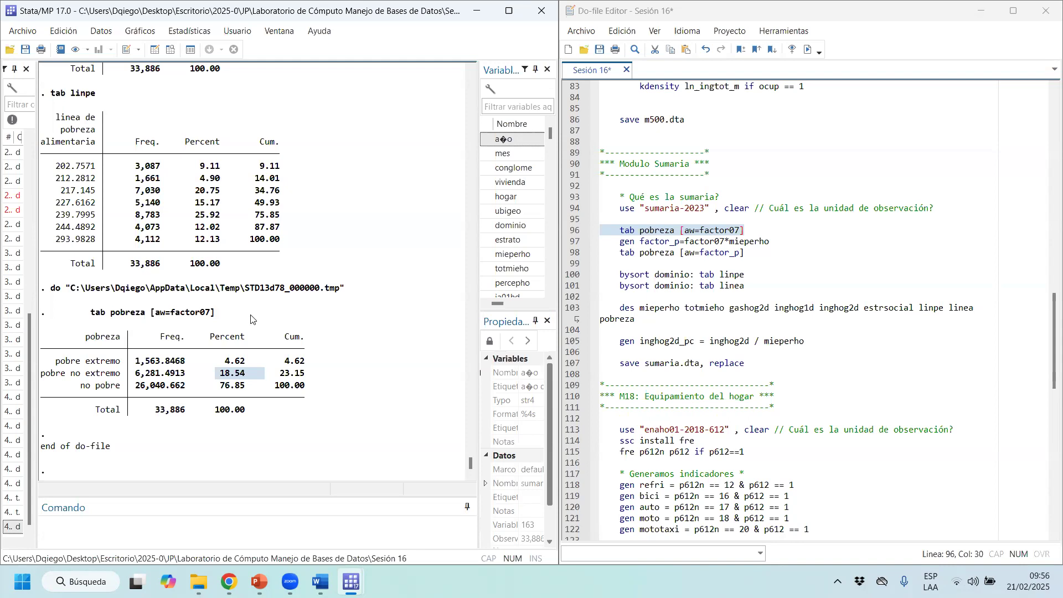
# Glance at the data browser and close it, then highlight each poverty category's percentage in the table weighted by factor07
pyautogui.click(171, 49)
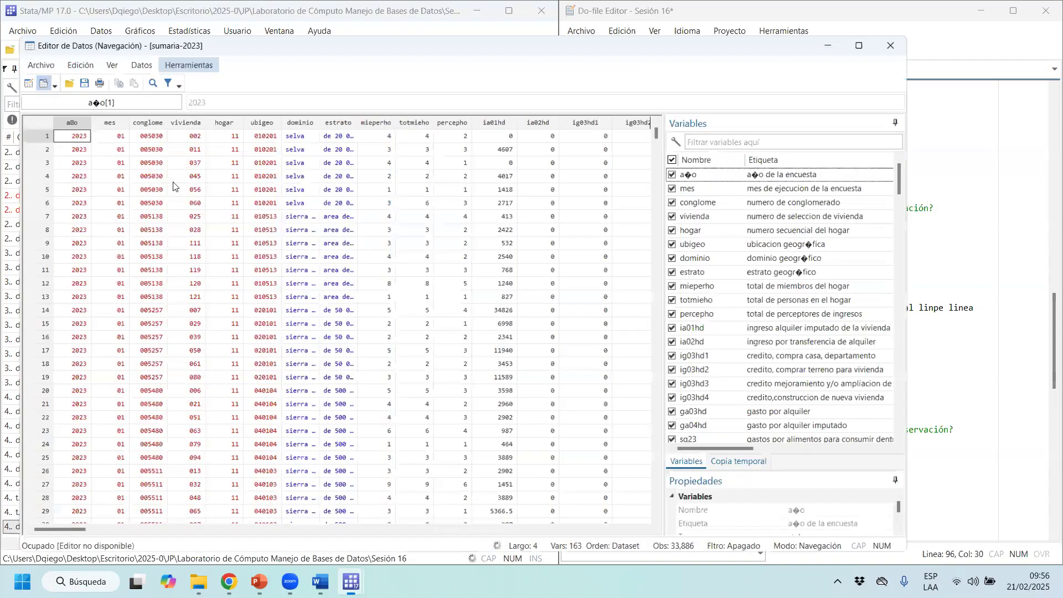
pyautogui.click(903, 34)
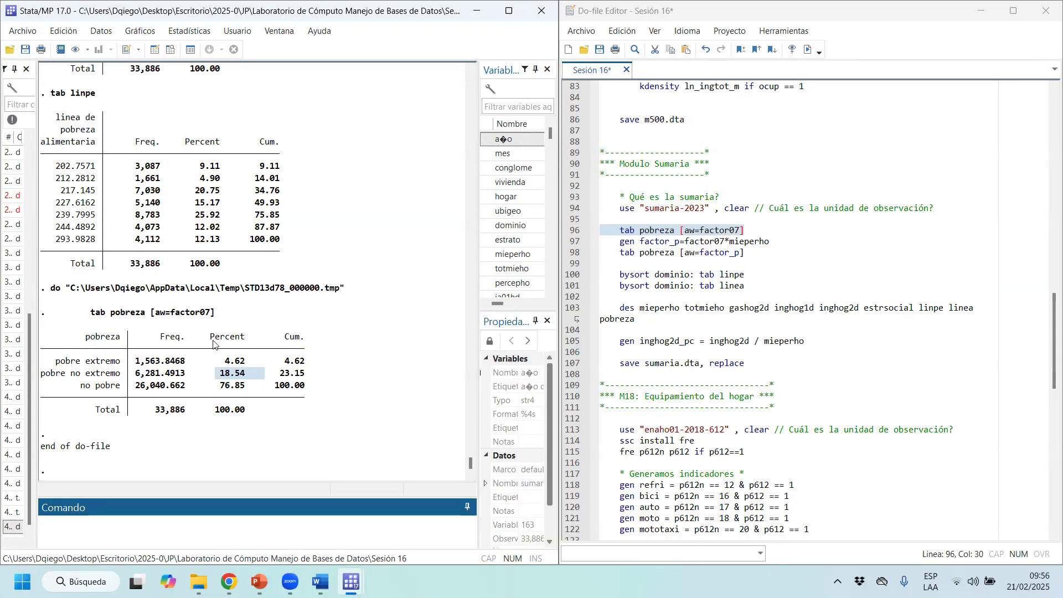
pyautogui.click(217, 380)
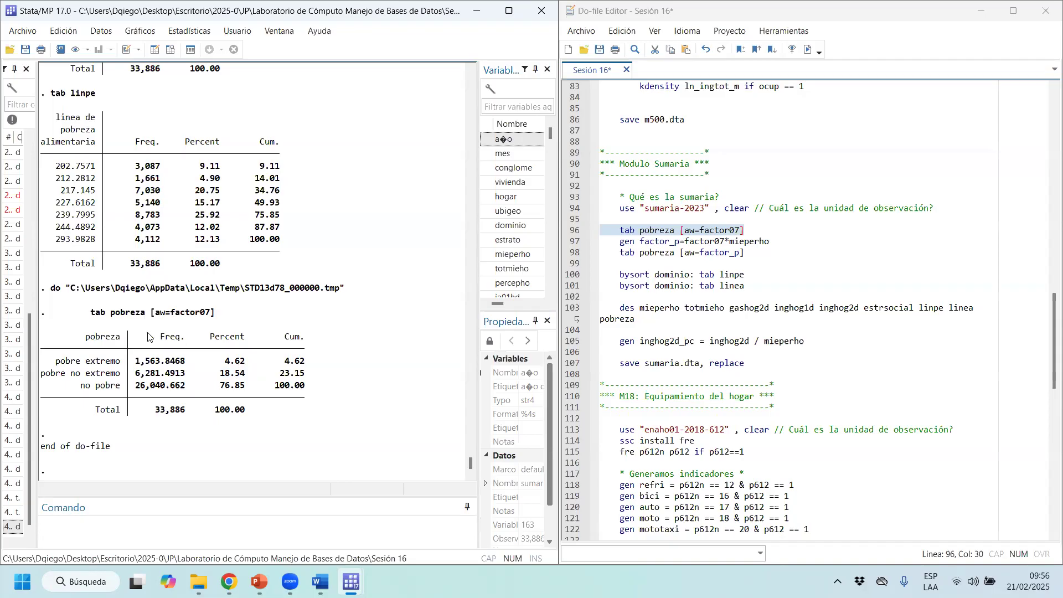
pyautogui.moveTo(224, 360); pyautogui.dragTo(83, 361)
pyautogui.moveTo(222, 373); pyautogui.dragTo(73, 374)
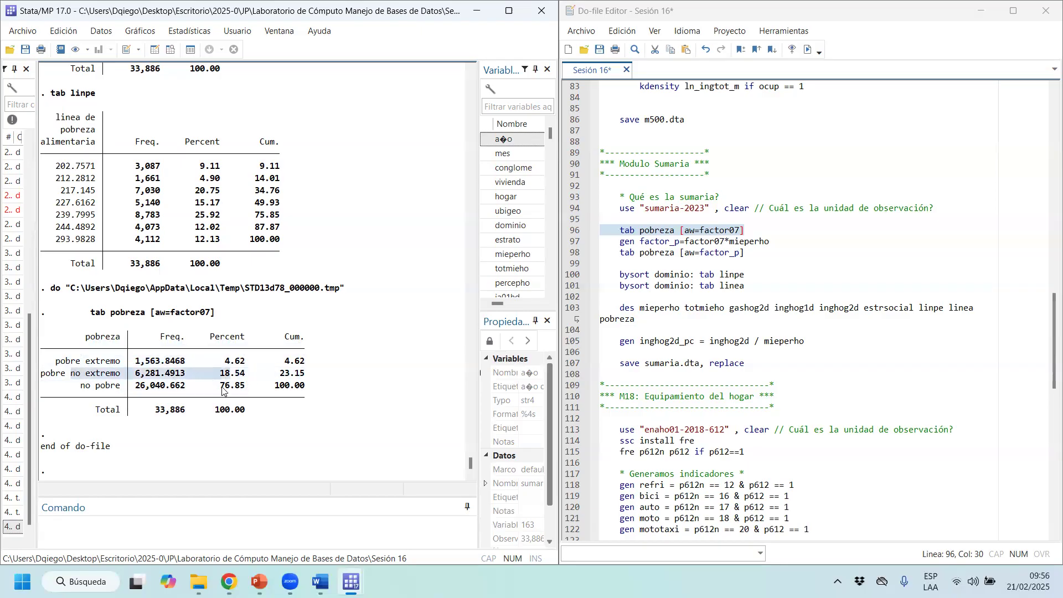
pyautogui.moveTo(221, 386); pyautogui.dragTo(244, 391)
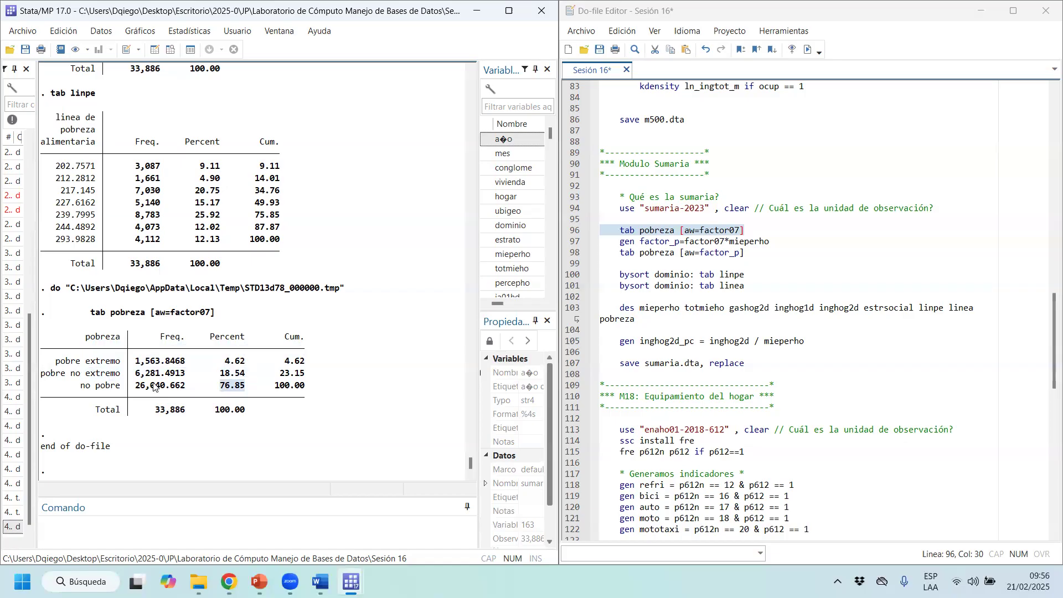
# Highlight factor07 in the weighted tabulation and run gen factor_p=factor07*mieperho to create the person-level expansion factor
pyautogui.click(742, 233)
pyautogui.moveTo(742, 230); pyautogui.dragTo(699, 230)
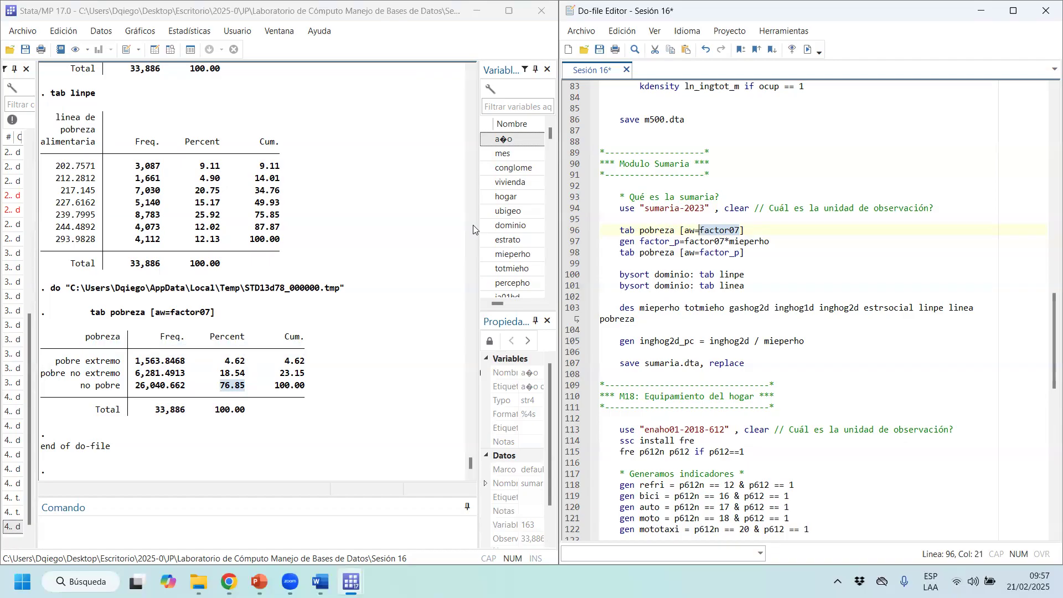
pyautogui.moveTo(684, 242); pyautogui.dragTo(779, 242)
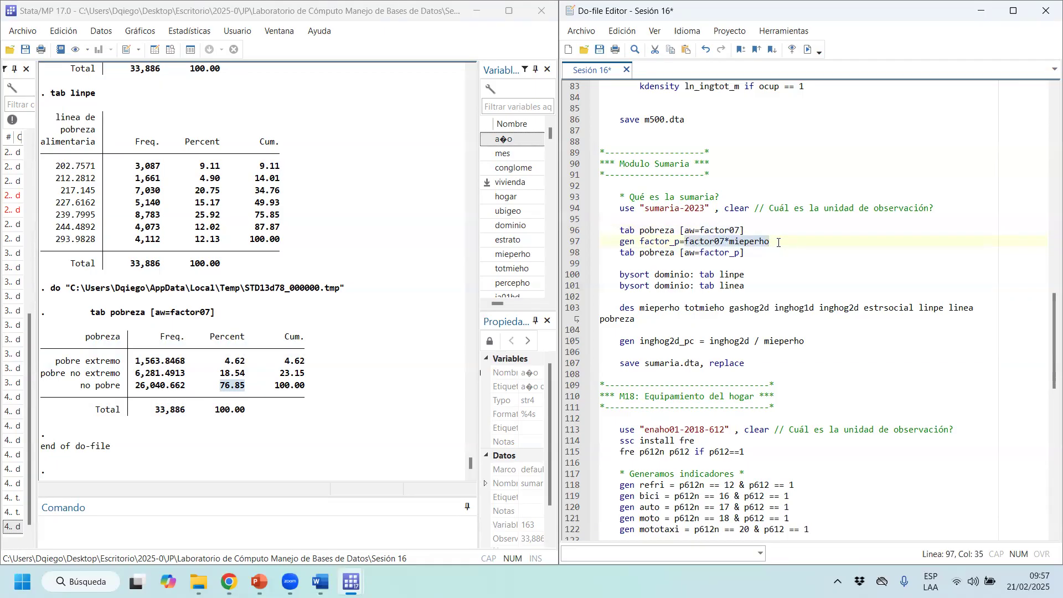
pyautogui.moveTo(640, 244); pyautogui.dragTo(729, 244)
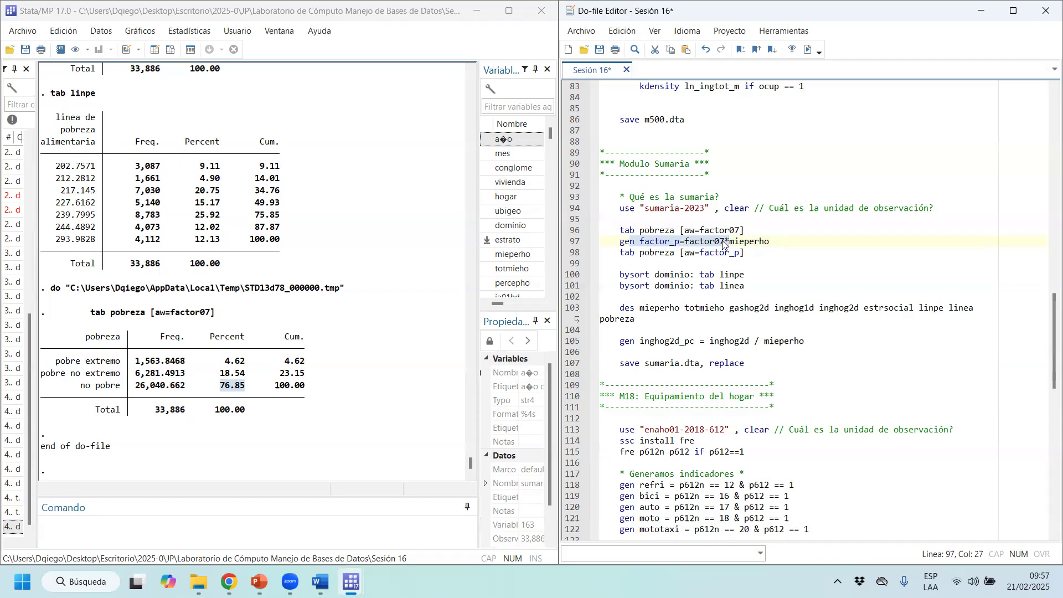
pyautogui.hotkey('ctrl', 'd')
# Run the do-file line tab pobreza [aw=factor_p] and highlight the categories and percentages in its output
pyautogui.moveTo(638, 254); pyautogui.dragTo(710, 254)
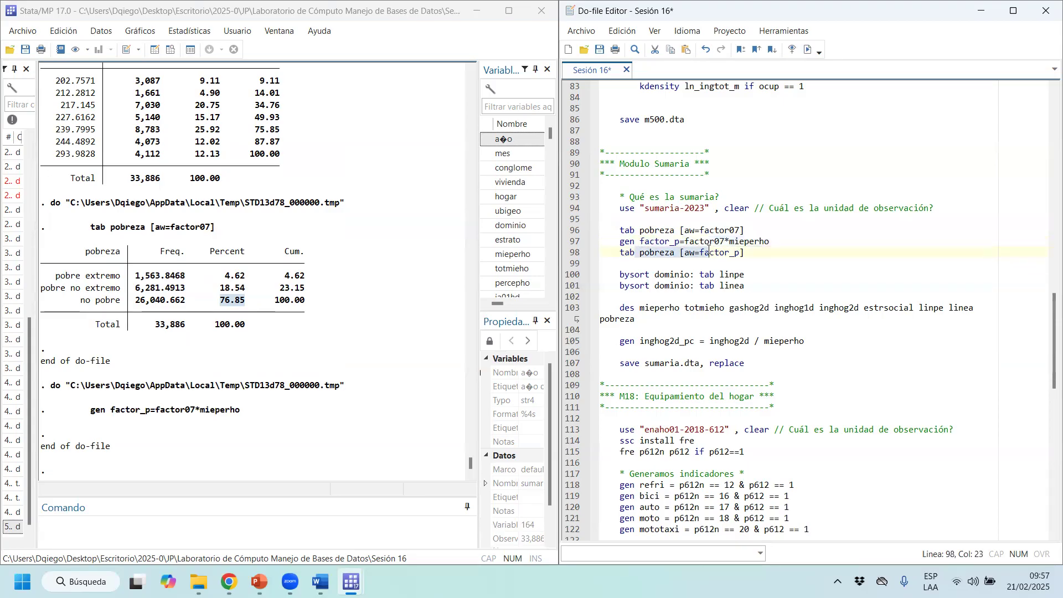
pyautogui.click(811, 48)
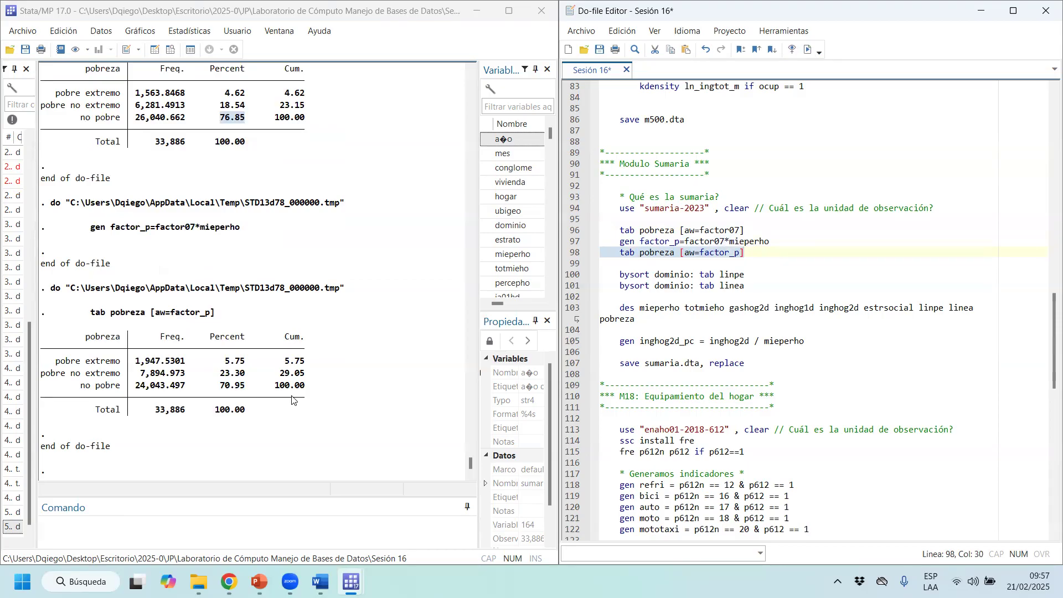
pyautogui.moveTo(247, 361); pyautogui.dragTo(224, 364)
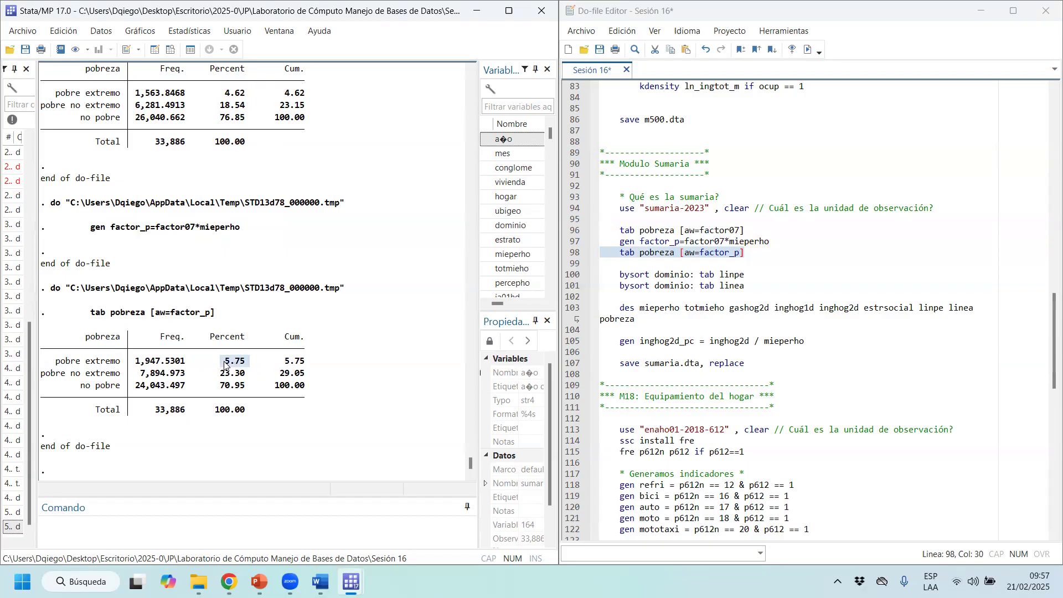
pyautogui.moveTo(71, 363); pyautogui.dragTo(105, 361)
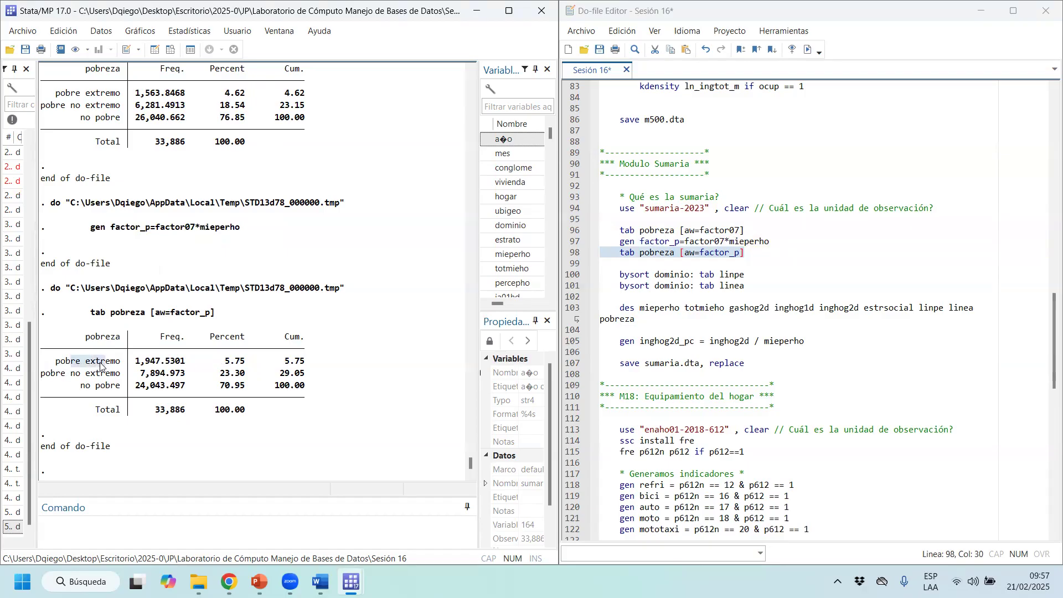
pyautogui.moveTo(218, 375); pyautogui.dragTo(81, 374)
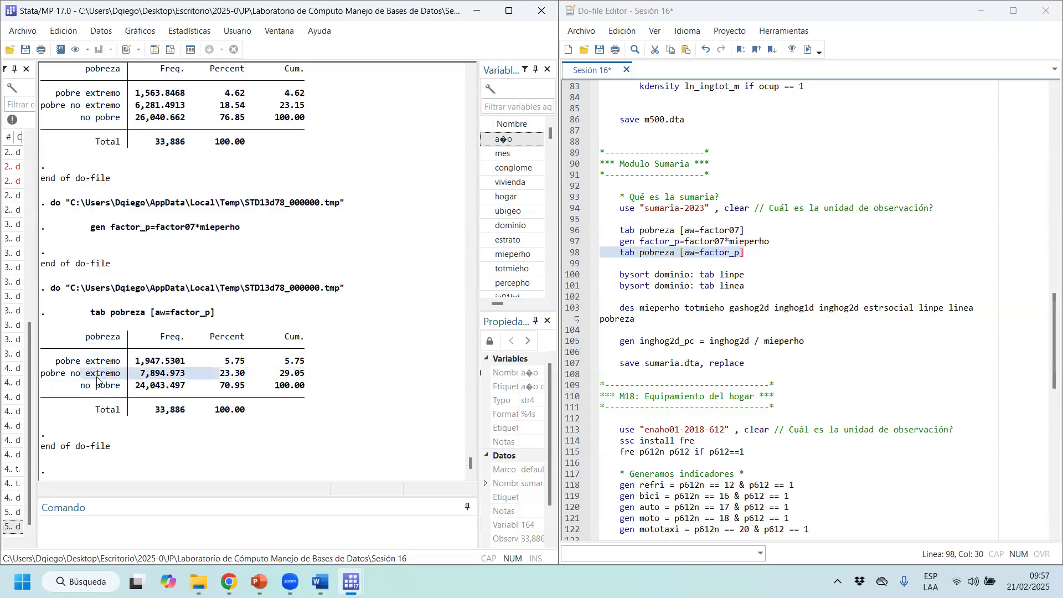
pyautogui.moveTo(226, 388); pyautogui.dragTo(242, 392)
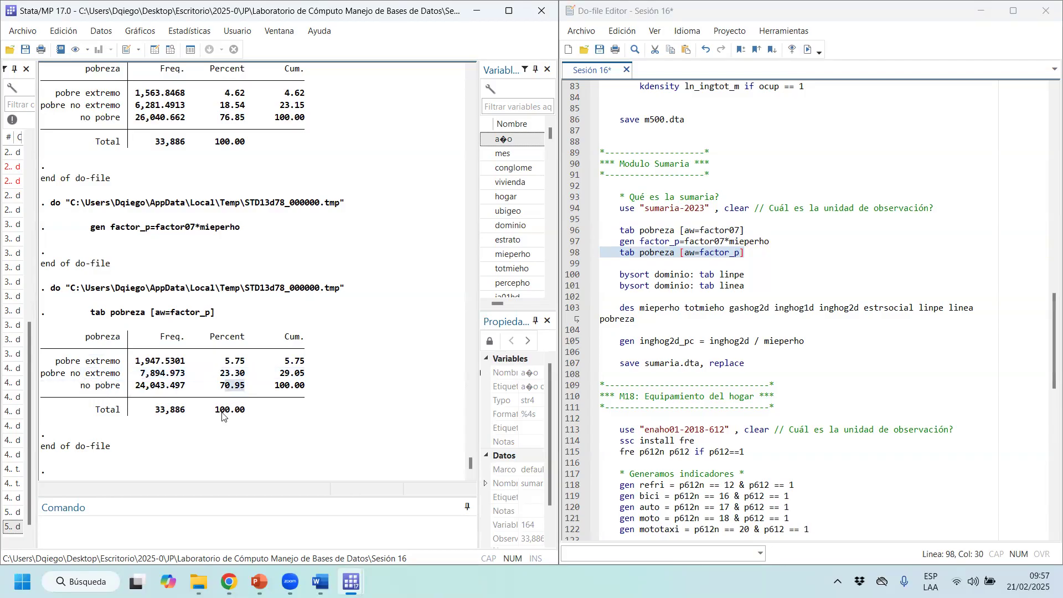
# Compare the poverty table weighted by factor07 with the one weighted by factor_p, highlighting each in full
pyautogui.moveTo(332, 389); pyautogui.dragTo(58, 361)
pyautogui.moveTo(329, 115); pyautogui.dragTo(36, 86)
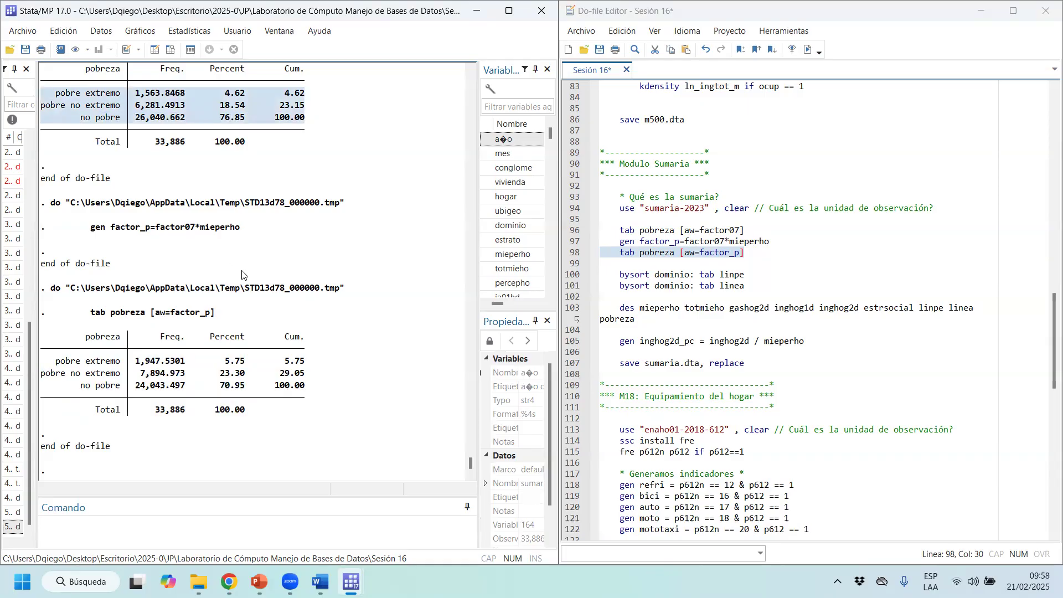
pyautogui.scroll(2, 244, 271)
pyautogui.moveTo(306, 221); pyautogui.dragTo(51, 133)
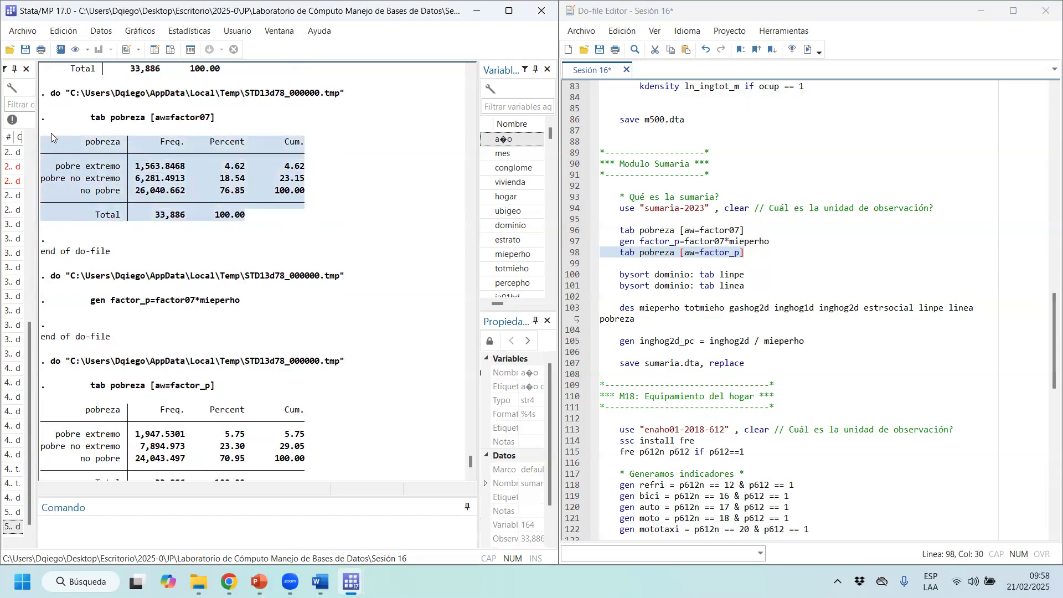
pyautogui.scroll(-2, 51, 133)
pyautogui.moveTo(260, 411); pyautogui.dragTo(39, 321)
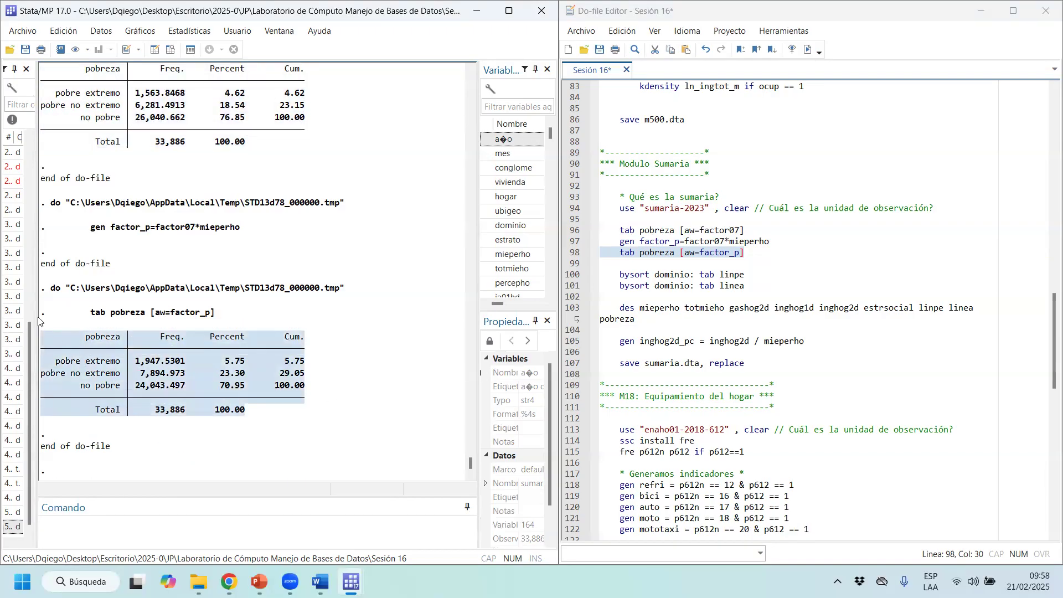
# Run bysort dominio: tab linpe and bysort dominio: tab linea, and review the lima met and selva tables
pyautogui.moveTo(645, 275); pyautogui.dragTo(673, 289)
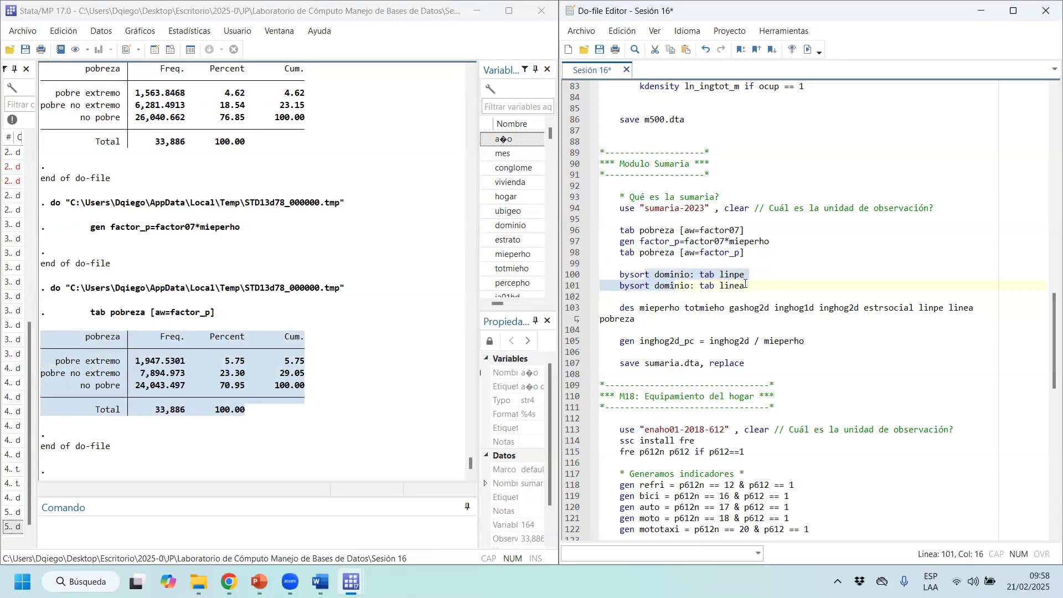
pyautogui.click(808, 54)
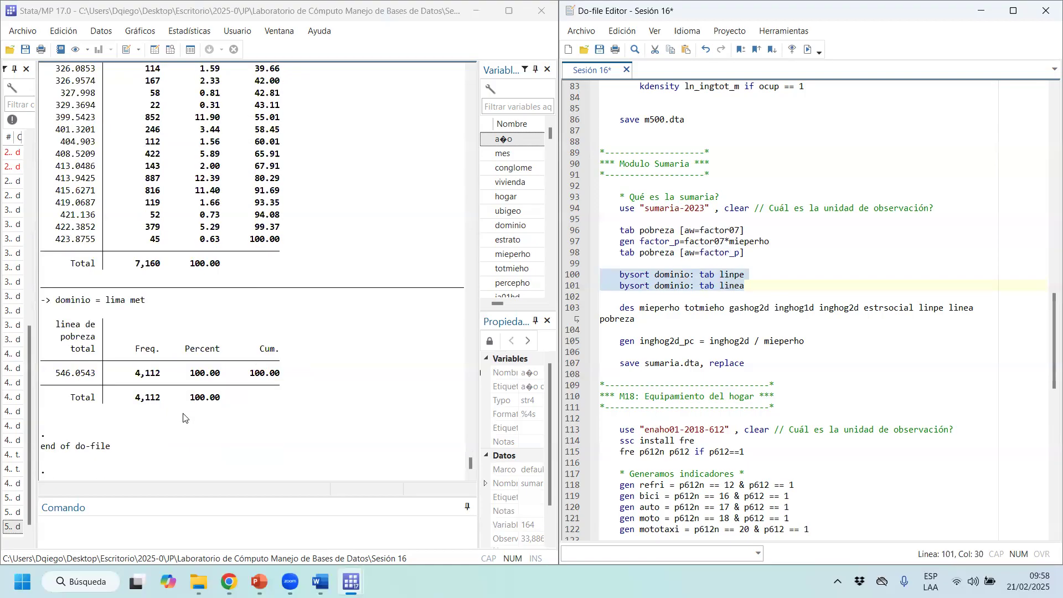
pyautogui.moveTo(160, 298); pyautogui.dragTo(63, 308)
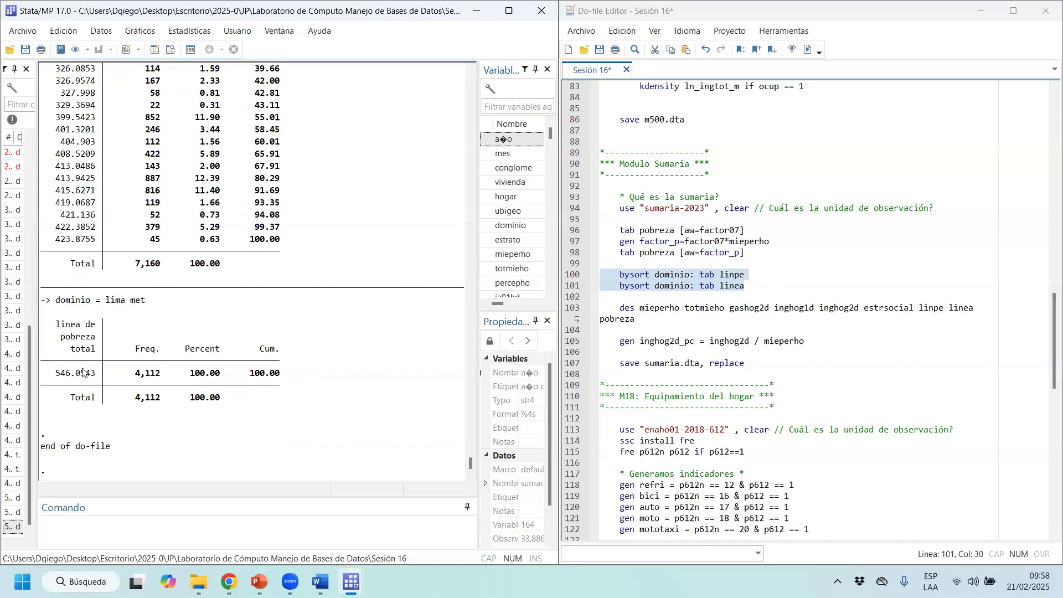
pyautogui.scroll(5, 146, 177)
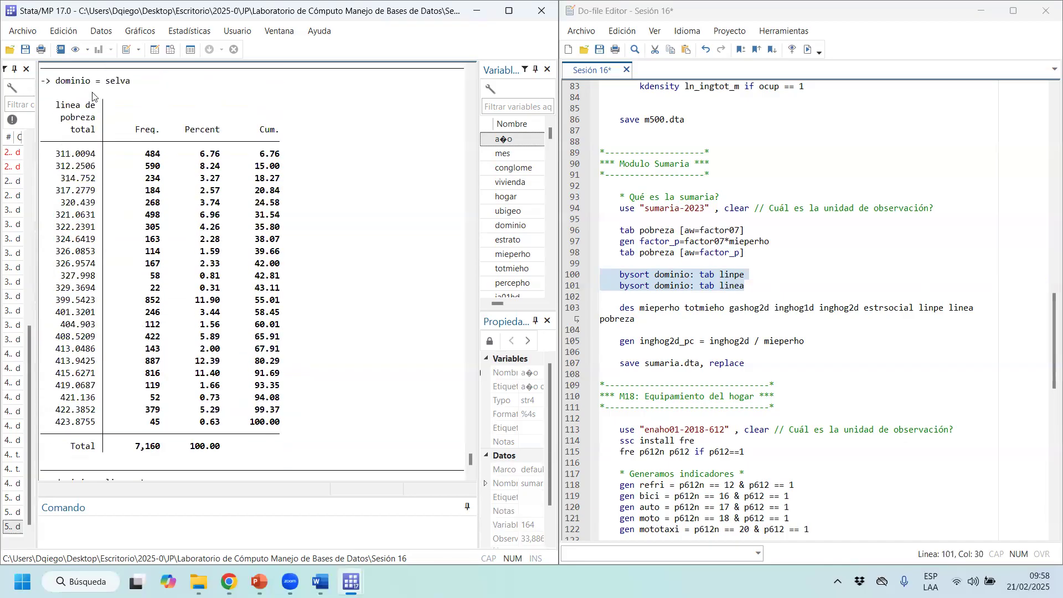
pyautogui.scroll(-5, 280, 248)
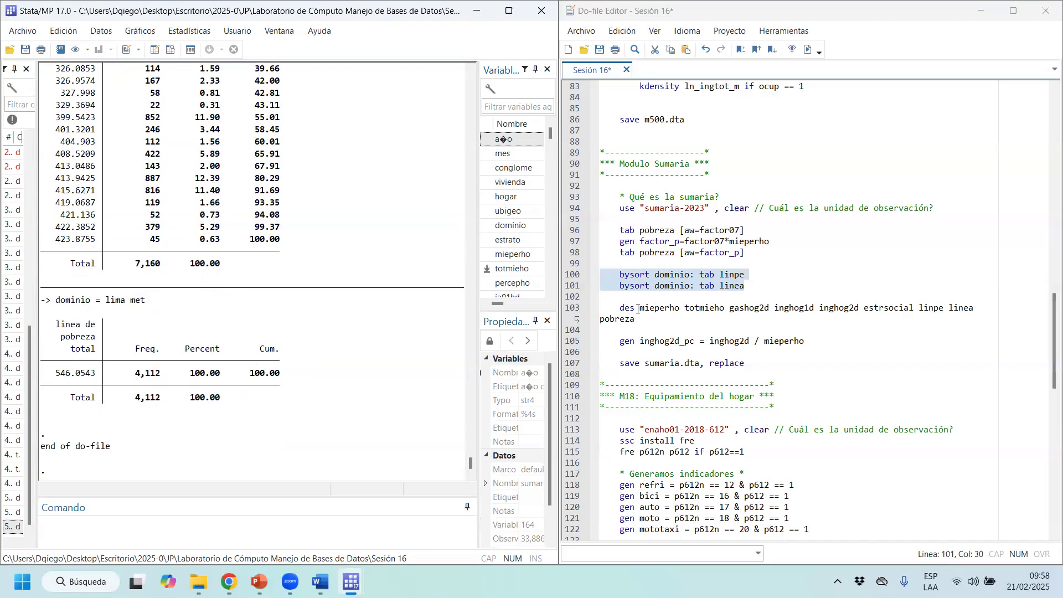
# Highlight the variable list of the des command and the parts of the inghog2d_pc formula in the do-file
pyautogui.moveTo(638, 309); pyautogui.dragTo(702, 319)
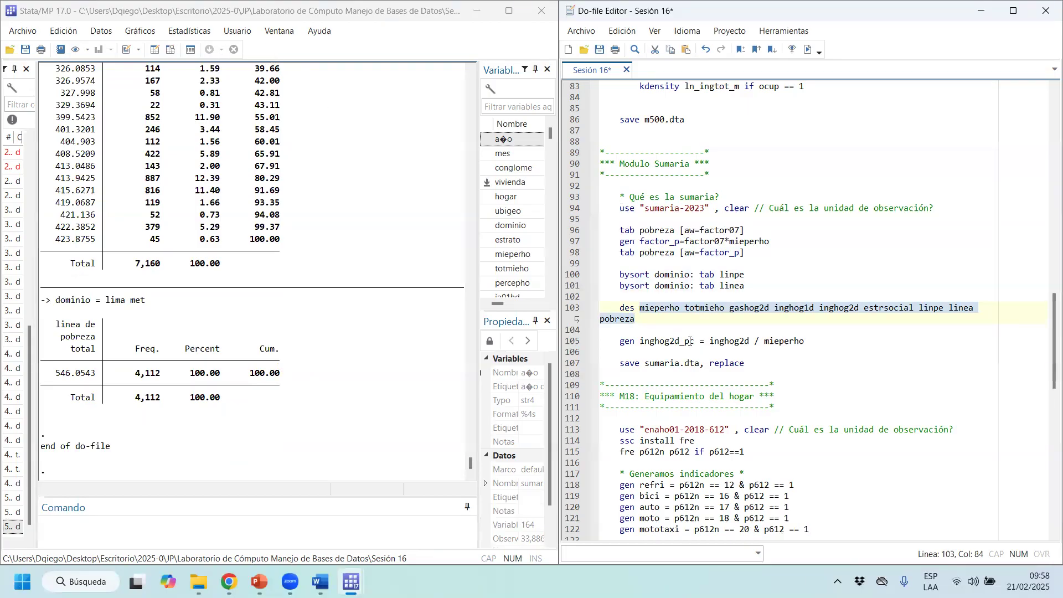
pyautogui.moveTo(690, 342); pyautogui.dragTo(645, 342)
pyautogui.click(651, 342)
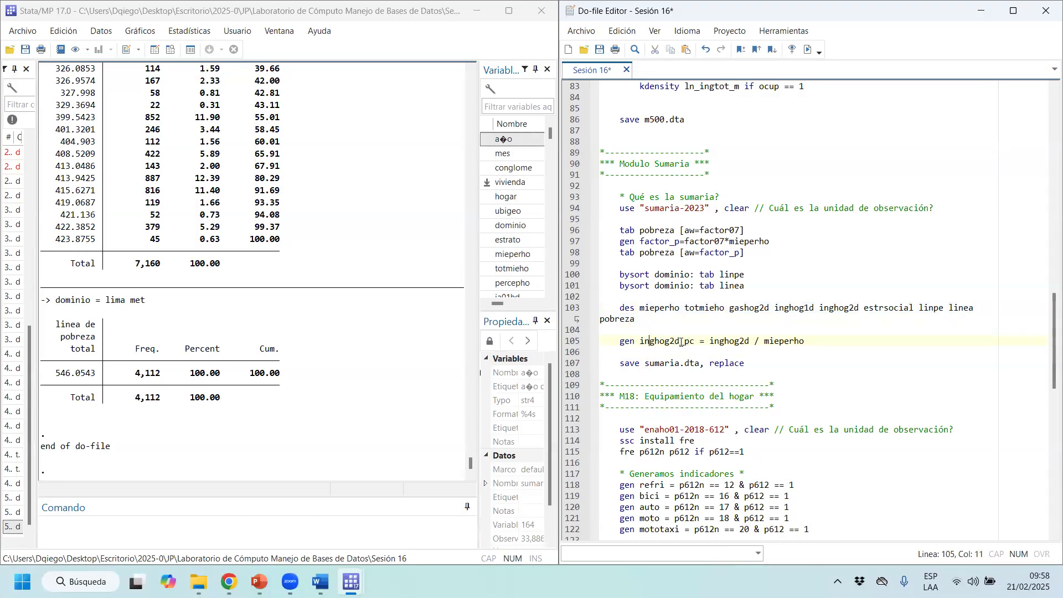
pyautogui.moveTo(763, 341); pyautogui.dragTo(717, 339)
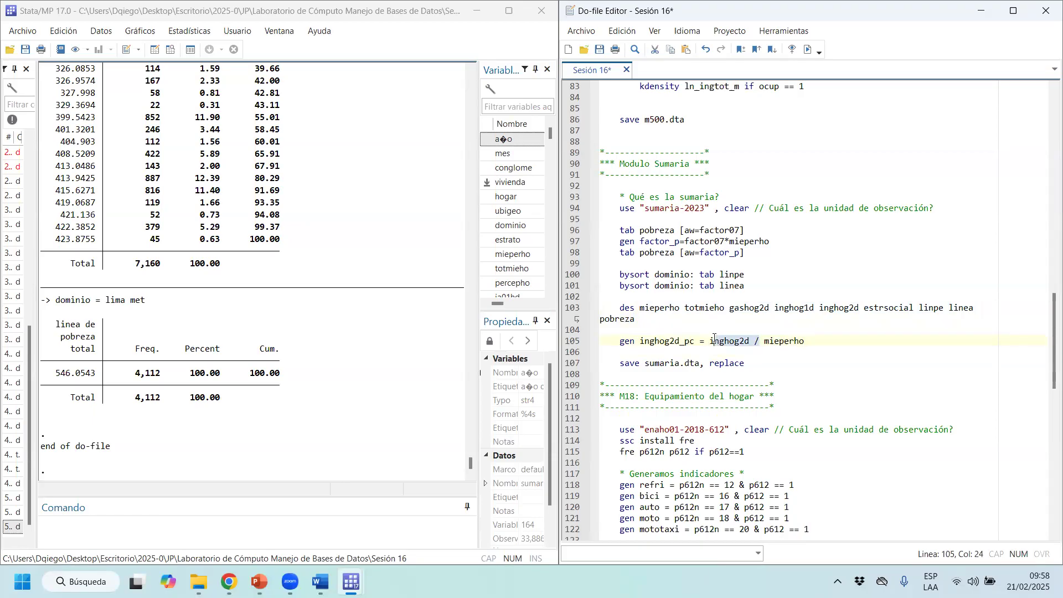
# Append *12 to the per capita income formula and run gen inghog2d_pc = inghog2d / mieperho*12
pyautogui.click(858, 339)
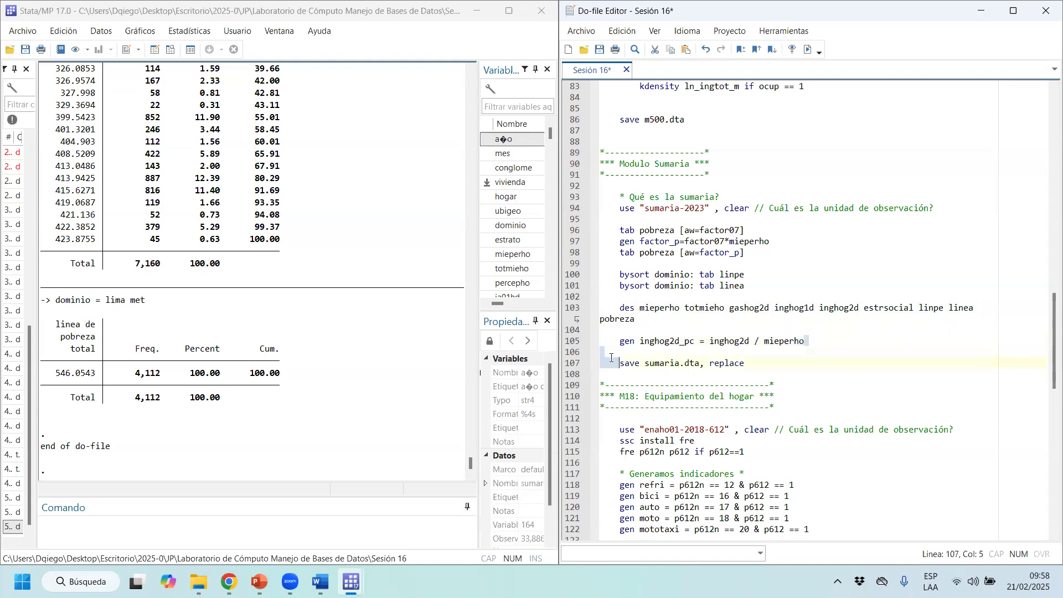
pyautogui.keyDown('shift'); pyautogui.click(603, 341); pyautogui.keyUp('shift')
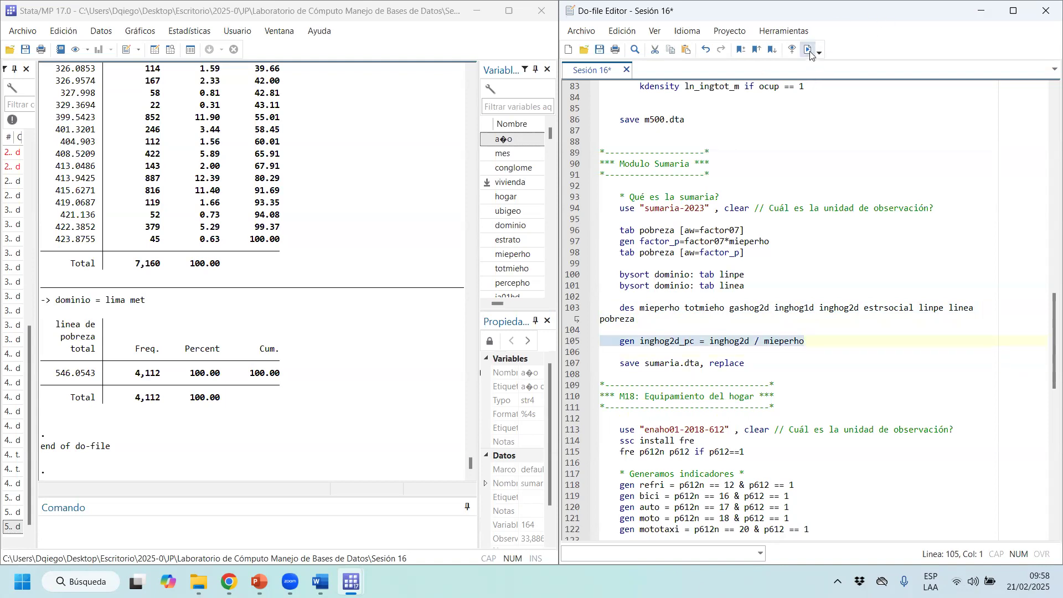
pyautogui.click(893, 344)
pyautogui.write('*12')
pyautogui.moveTo(796, 341); pyautogui.dragTo(600, 344)
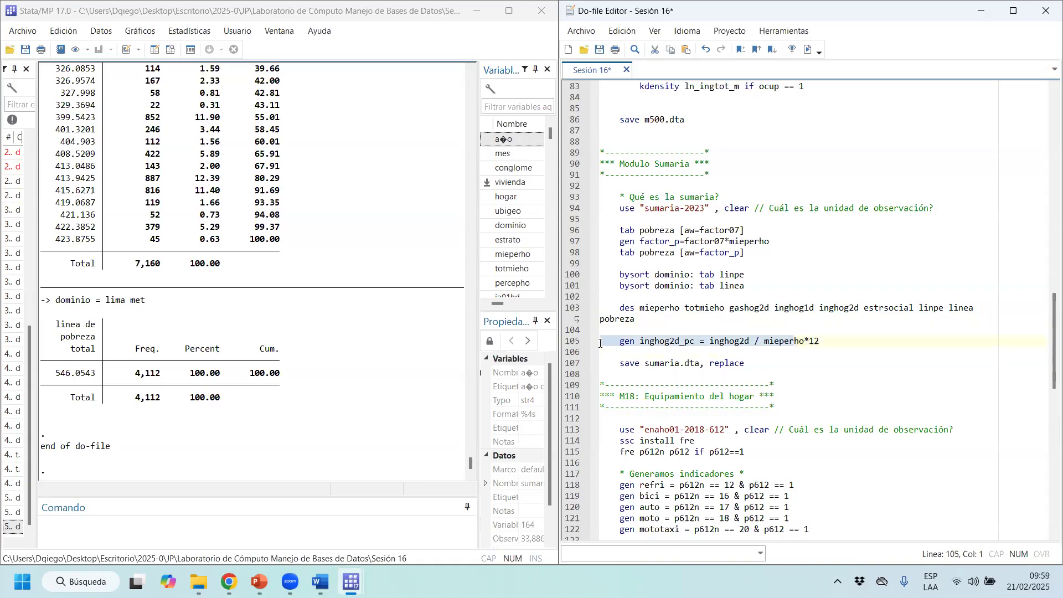
pyautogui.click(811, 44)
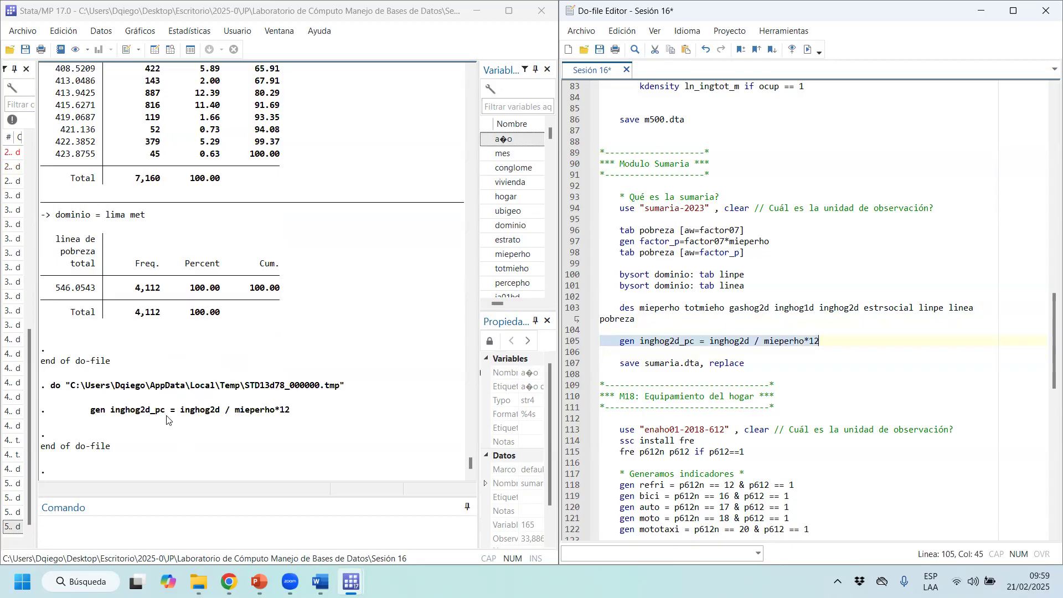
# Add the line histogram inghog2d_pc below the gen command, run it, and close the graph window after viewing it
pyautogui.moveTo(164, 412); pyautogui.dragTo(113, 420)
pyautogui.hotkey('ctrl', 'c')
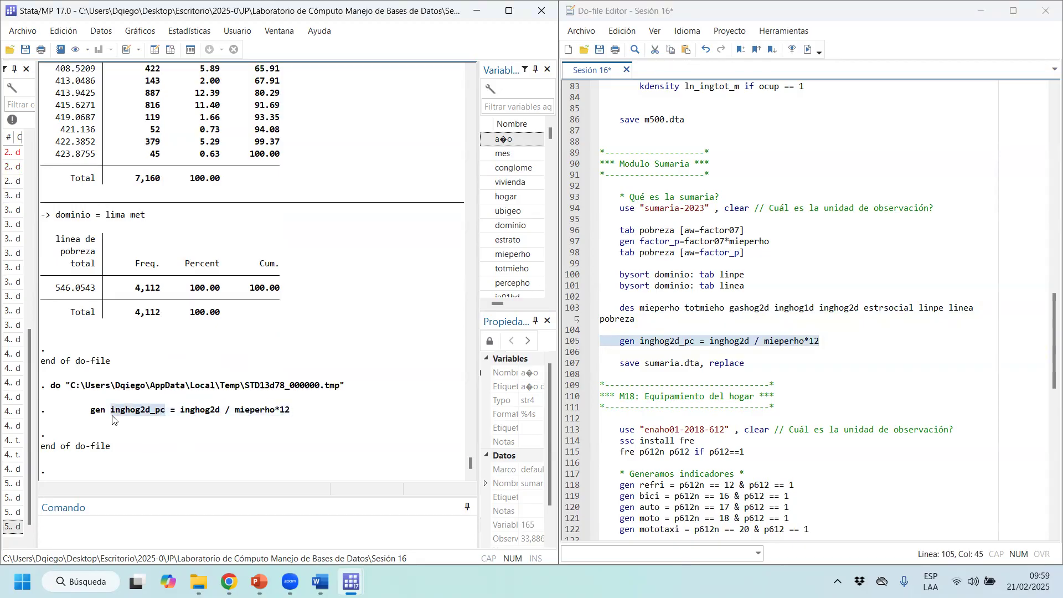
pyautogui.click(829, 343)
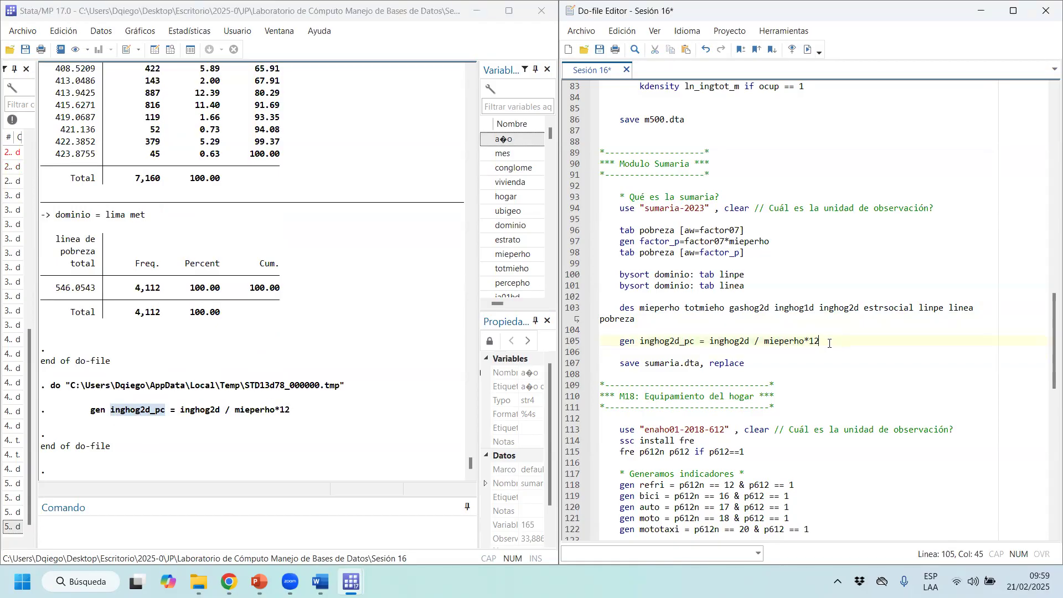
pyautogui.press('Return')
pyautogui.write('histogr')
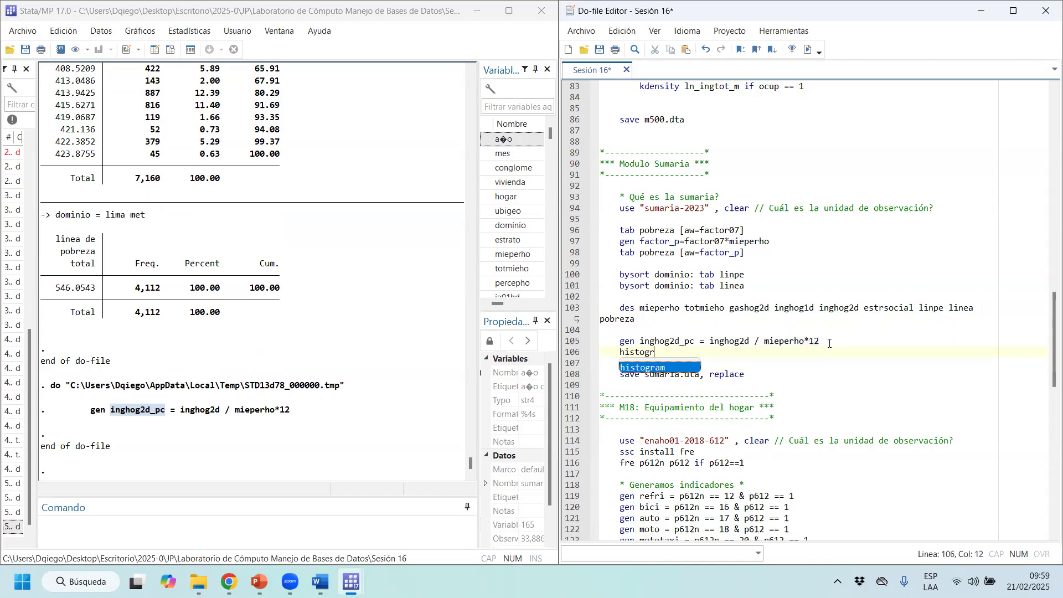
pyautogui.write('am')
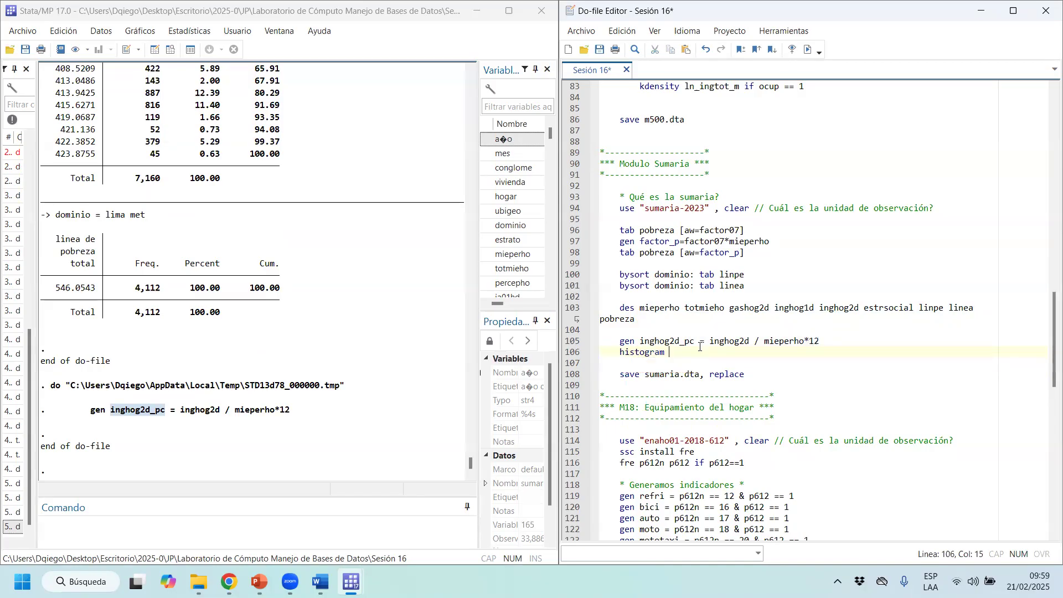
pyautogui.moveTo(695, 341); pyautogui.dragTo(662, 354)
pyautogui.click(702, 354)
pyautogui.hotkey('ctrl', 'v')
pyautogui.hotkey('ctrl', 'd')
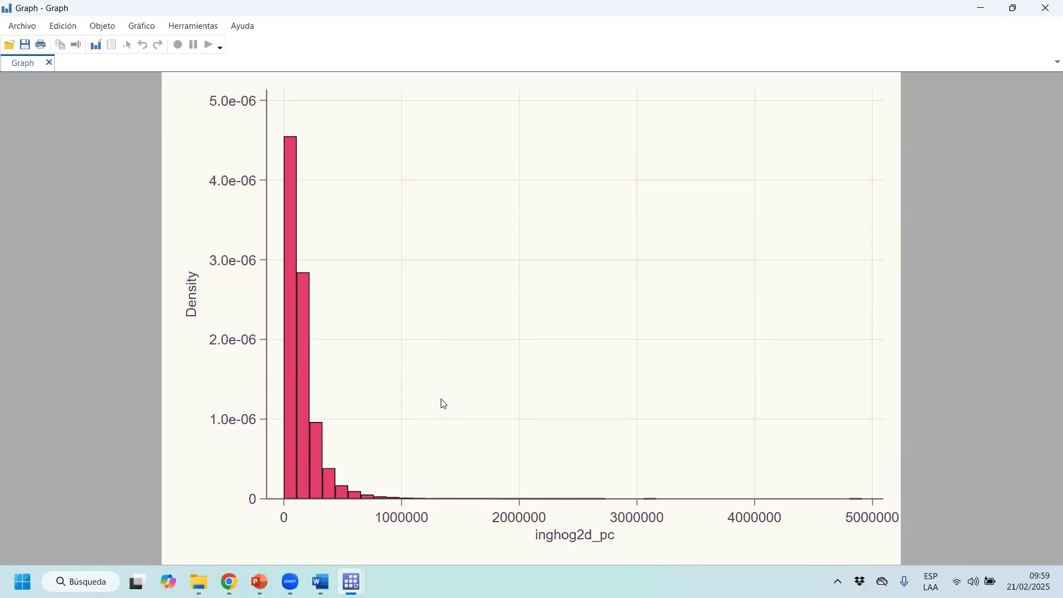
pyautogui.click(1047, 7)
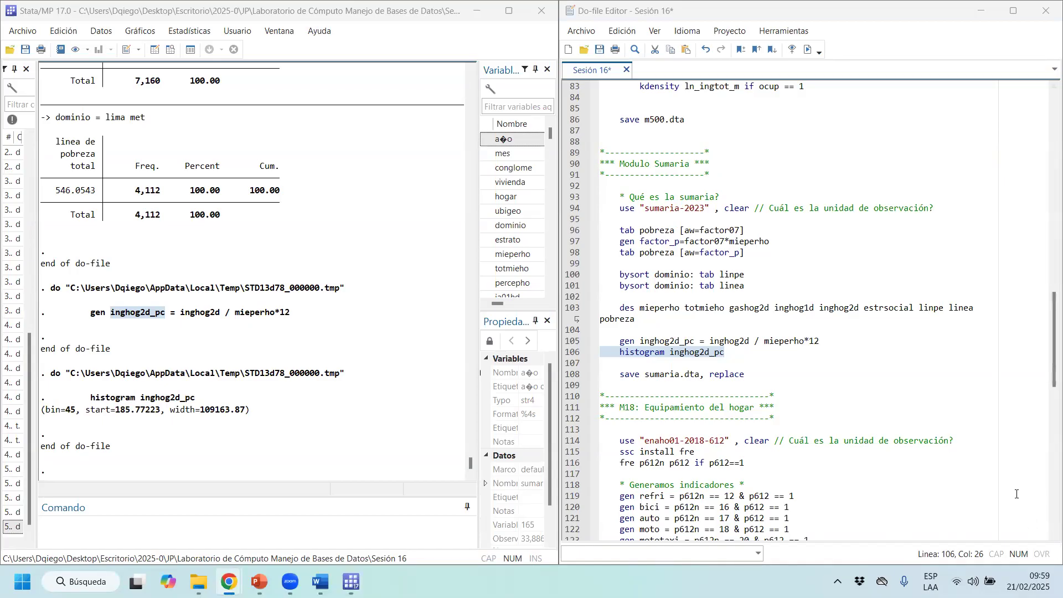
# Save the Sesión 16 do-file and open the sumaria-2023 dataset in browse mode
pyautogui.click(600, 49)
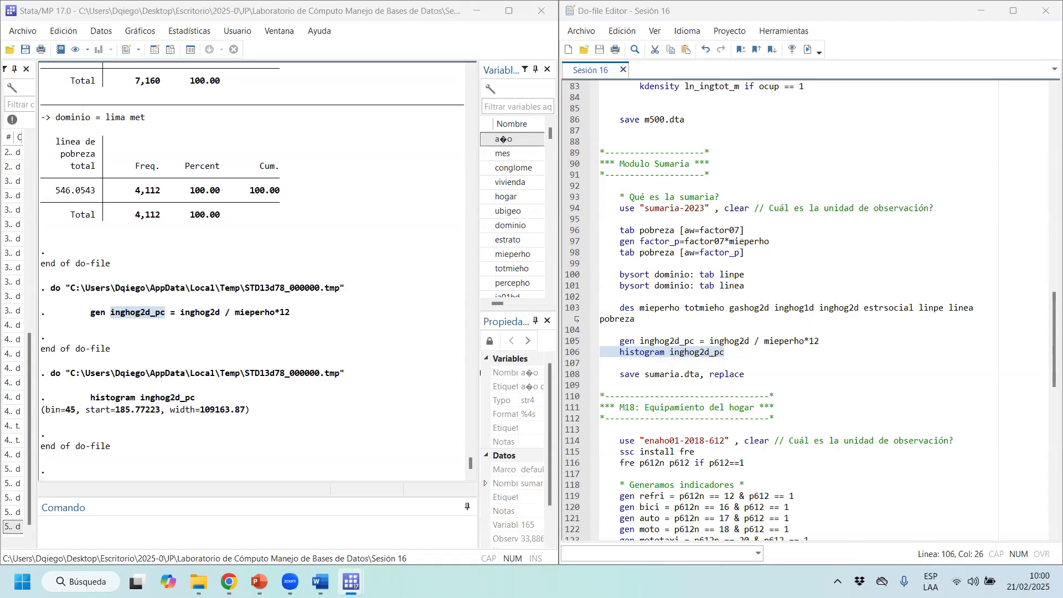
pyautogui.click(177, 50)
pyautogui.click(177, 50)
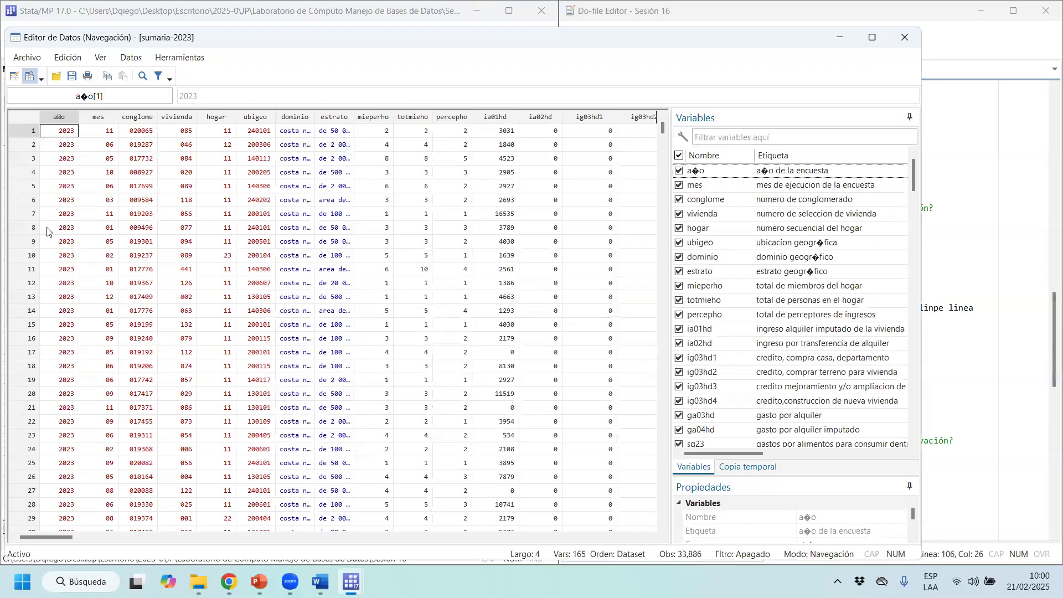
# Examine the first household's record across the variables, from the identifiers through the income and poverty columns, and stop at factor07
pyautogui.click(31, 131)
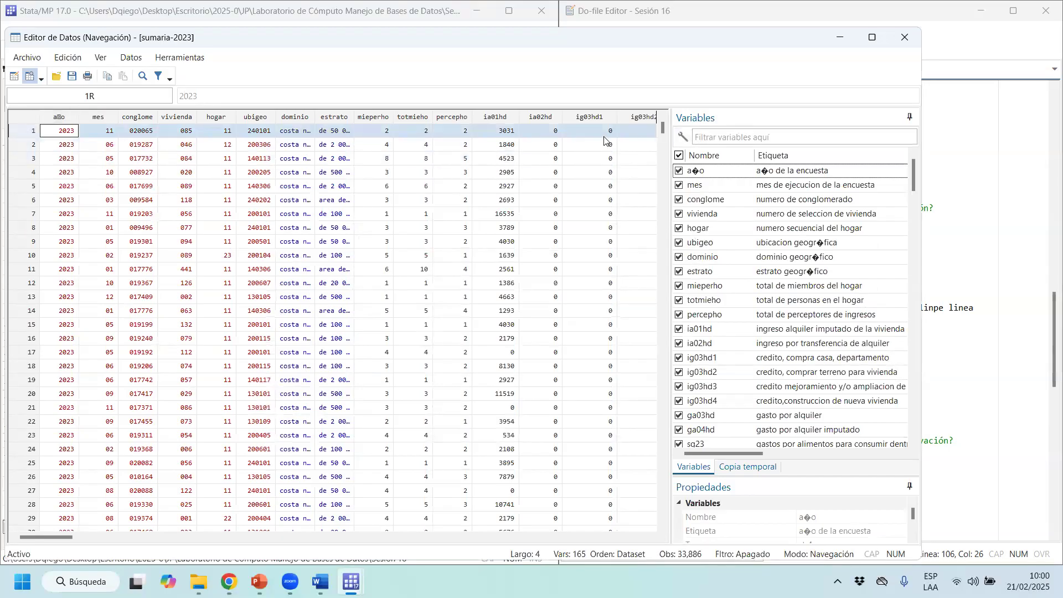
pyautogui.click(642, 134)
pyautogui.press('Right')
pyautogui.press('Right')
pyautogui.press('Right')
pyautogui.press('Right')
pyautogui.press('Right')
pyautogui.press('Right')
pyautogui.press('Right')
pyautogui.press('Right')
pyautogui.press('Right')
pyautogui.press('Right')
pyautogui.press('Right')
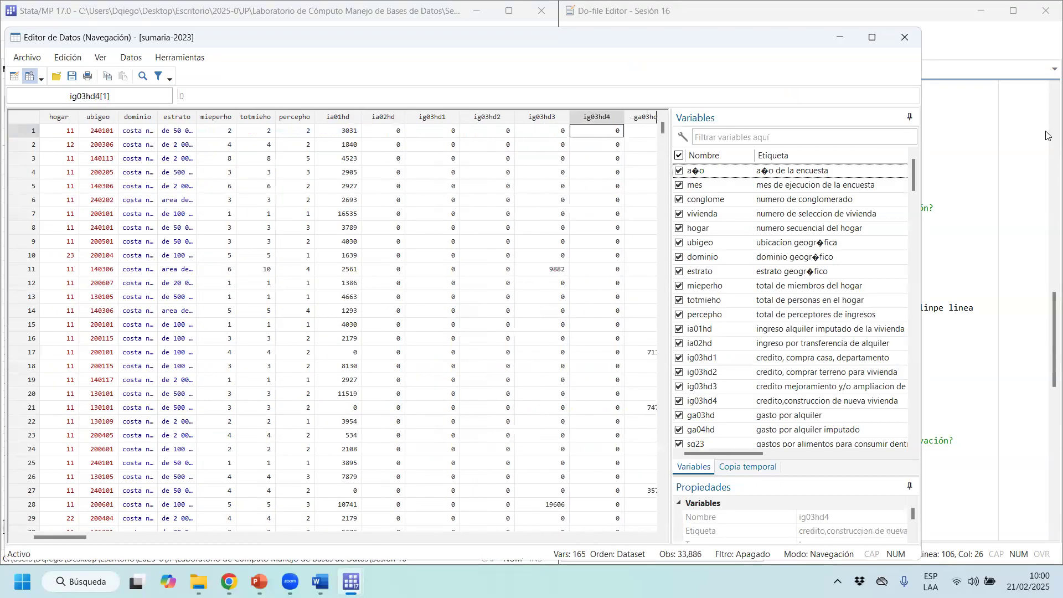
pyautogui.press('Right')
pyautogui.press('Right')
pyautogui.press('Right')
pyautogui.press('Right')
pyautogui.press('Right')
pyautogui.press('Right')
pyautogui.press('Right')
pyautogui.press('Right')
pyautogui.press('Right')
pyautogui.press('Right')
pyautogui.press('Right')
pyautogui.press('Right')
pyautogui.press('Right')
pyautogui.press('Right')
pyautogui.press('Right')
pyautogui.press('Right')
pyautogui.press('Right')
pyautogui.press('Right')
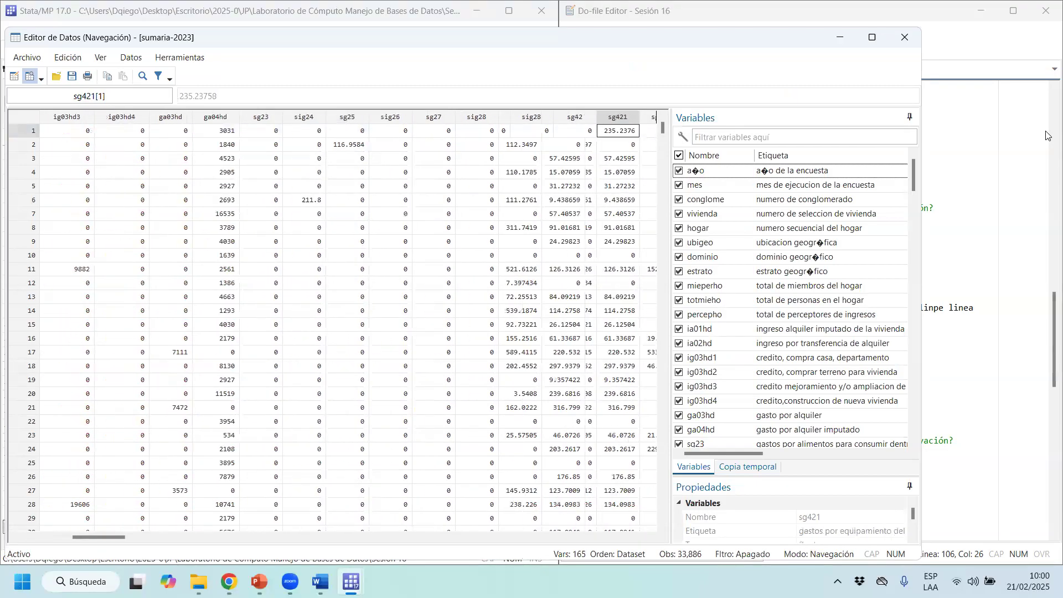
pyautogui.press('Right')
pyautogui.press('Right')
pyautogui.press('Right')
pyautogui.press('Right')
pyautogui.press('Right')
pyautogui.press('Right')
pyautogui.press('Right')
pyautogui.press('Right')
pyautogui.press('Right')
pyautogui.press('Right')
pyautogui.press('Right')
pyautogui.press('Right')
pyautogui.press('Right')
pyautogui.press('Right')
pyautogui.press('Right')
pyautogui.press('Right')
pyautogui.press('Right')
pyautogui.press('Right')
pyautogui.press('Right')
pyautogui.press('Right')
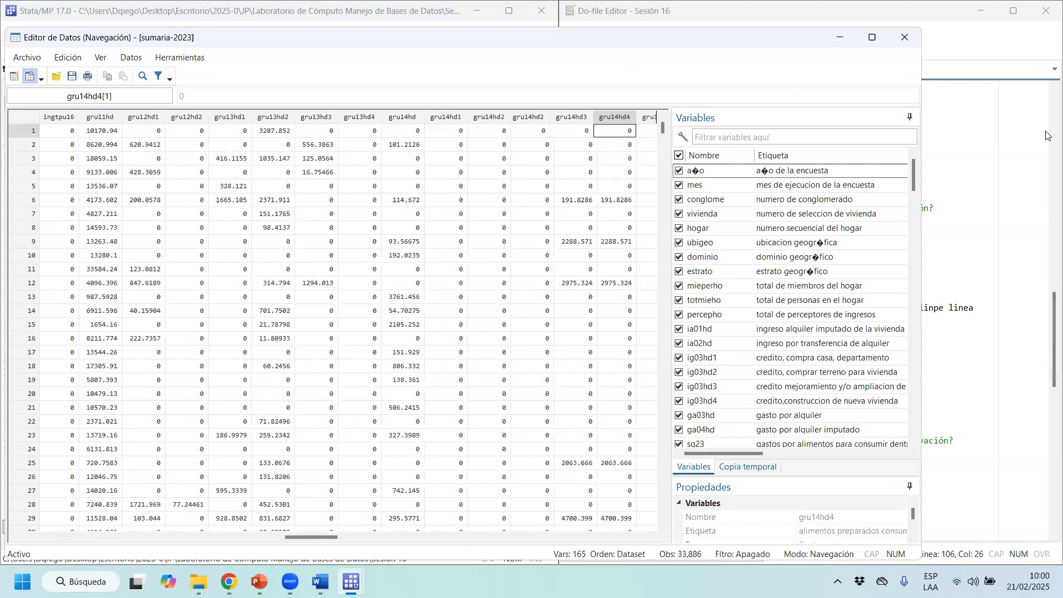
pyautogui.press('Right')
pyautogui.press('Right')
pyautogui.press('Right')
pyautogui.press('Right')
pyautogui.press('Right')
pyautogui.press('Right')
pyautogui.press('Right')
pyautogui.press('Right')
pyautogui.press('Right')
pyautogui.press('Right')
pyautogui.press('Right')
pyautogui.press('Right')
pyautogui.press('Right')
pyautogui.press('Right')
pyautogui.press('Right')
pyautogui.press('Right')
pyautogui.press('Right')
pyautogui.press('Right')
pyautogui.press('Right')
pyautogui.press('Right')
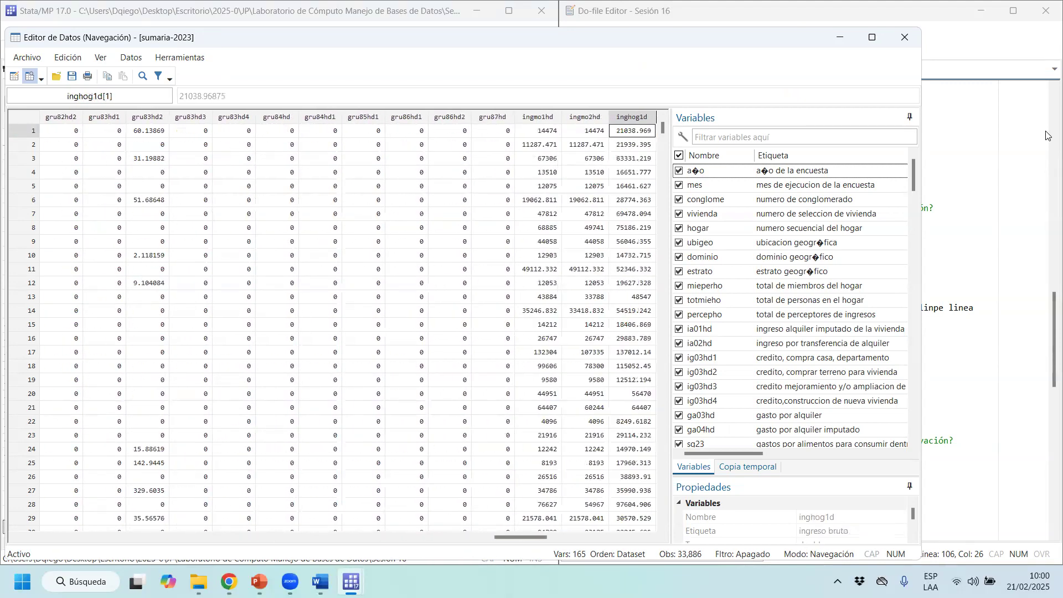
pyautogui.press('Left')
pyautogui.press('Left')
pyautogui.press('Left')
pyautogui.press('Left')
pyautogui.press('Left')
pyautogui.press('Left')
pyautogui.press('Left')
pyautogui.press('Left')
pyautogui.press('Left')
pyautogui.press('Left')
pyautogui.press('Left')
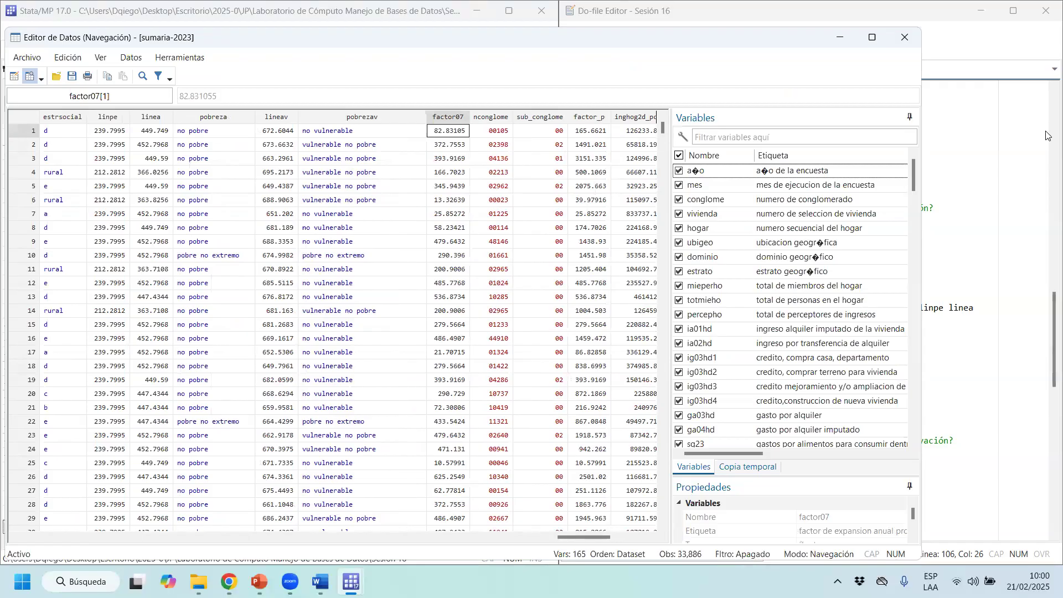
# Examine the factor07 values down to observation 45 and return to the rural household in observation 35
pyautogui.press('Down')
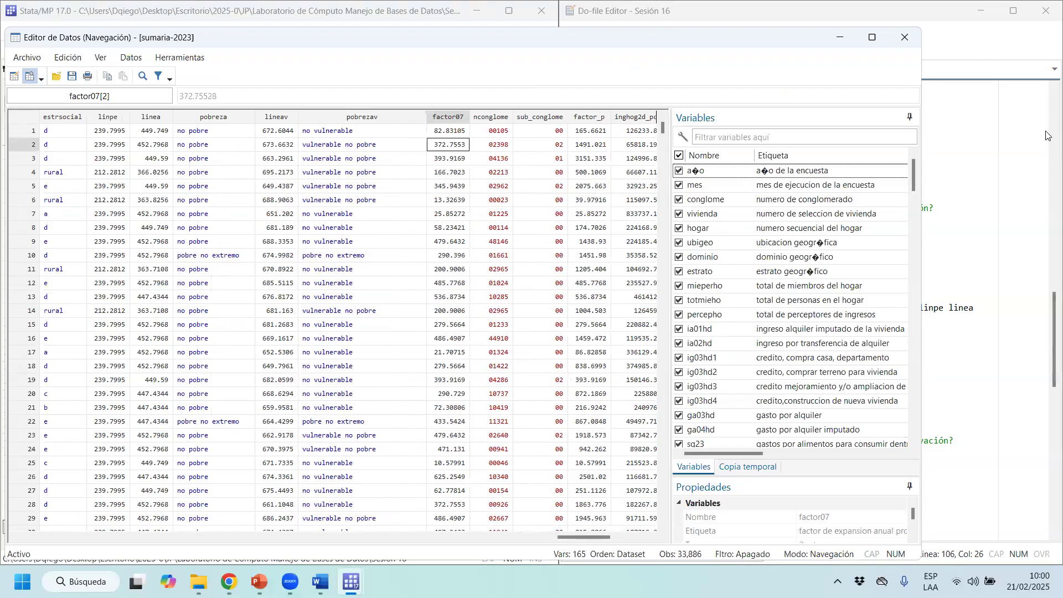
pyautogui.press('Down')
pyautogui.press('Down')
pyautogui.press('Down')
pyautogui.press('Down')
pyautogui.press('Down')
pyautogui.press('Down')
pyautogui.press('Down')
pyautogui.press('Down')
pyautogui.press('Down')
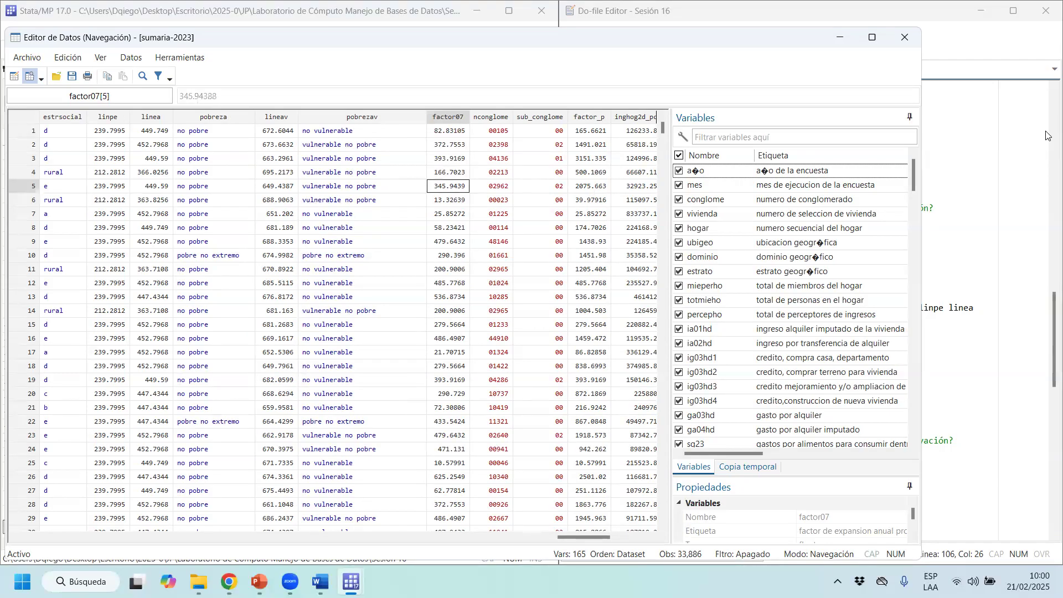
pyautogui.press('Down')
pyautogui.press('Down')
pyautogui.press('Down')
pyautogui.press('Down')
pyautogui.press('Down')
pyautogui.press('Down')
pyautogui.press('Down')
pyautogui.press('Down')
pyautogui.press('Down')
pyautogui.press('Down')
pyautogui.press('Down')
pyautogui.press('Down')
pyautogui.press('Down')
pyautogui.press('Down')
pyautogui.press('Down')
pyautogui.press('Down')
pyautogui.press('Down')
pyautogui.press('Down')
pyautogui.press('Down')
pyautogui.press('Down')
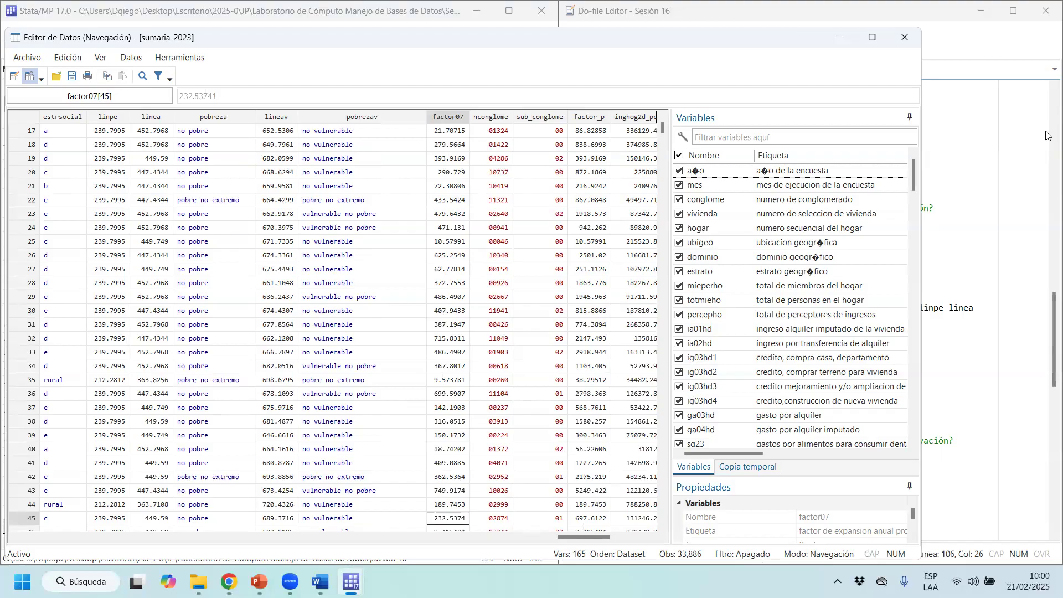
pyautogui.press('Up')
pyautogui.press('Up')
pyautogui.press('Up')
pyautogui.press('Up')
pyautogui.press('Up')
pyautogui.press('Up')
pyautogui.press('Up')
pyautogui.press('Up')
pyautogui.press('Up')
pyautogui.press('Up')
pyautogui.press('Up')
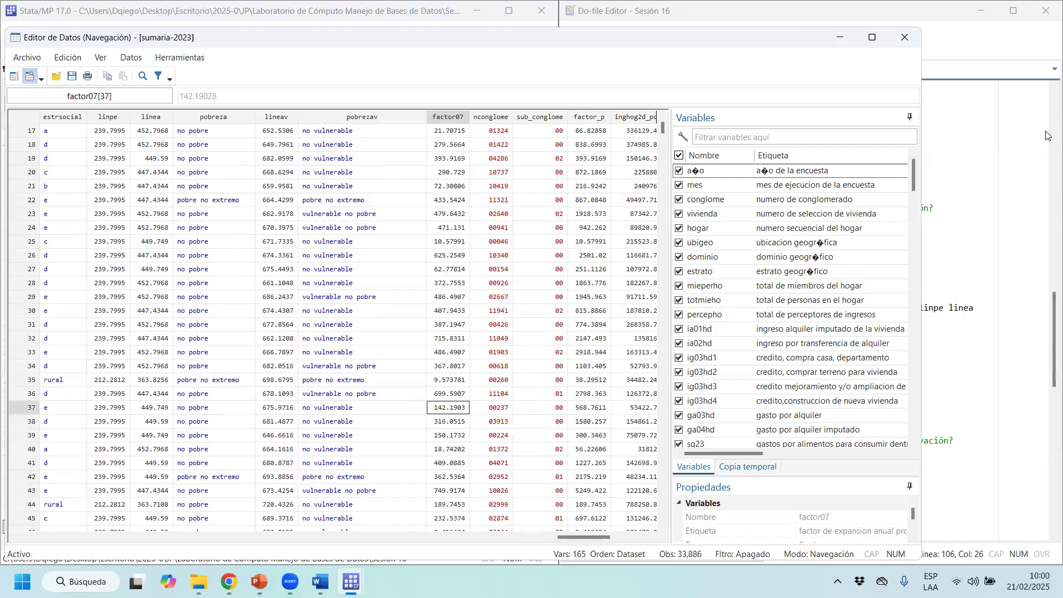
pyautogui.press('Down')
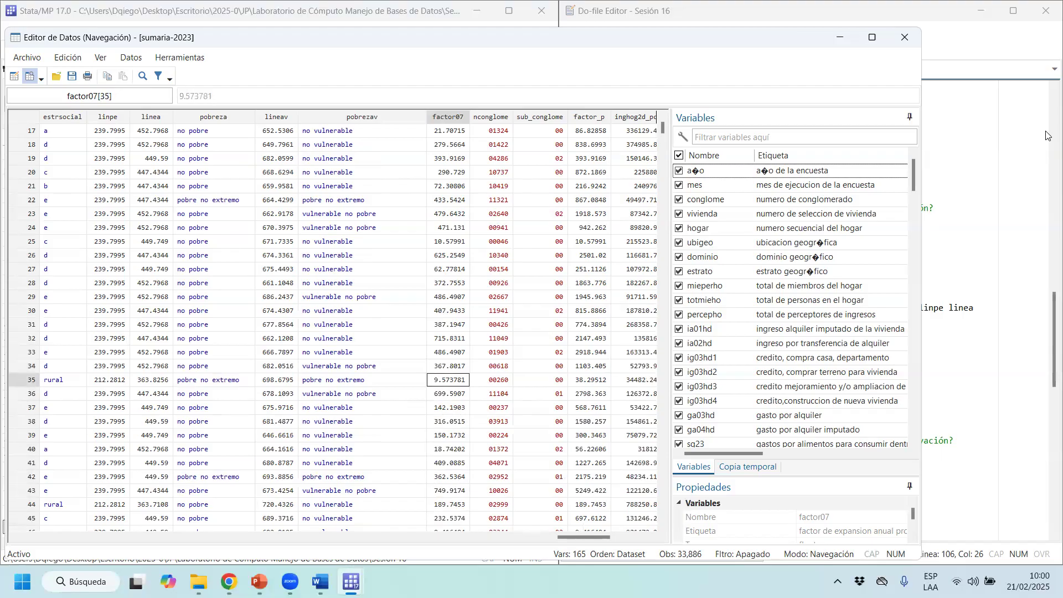
pyautogui.press('Up')
pyautogui.press('Up')
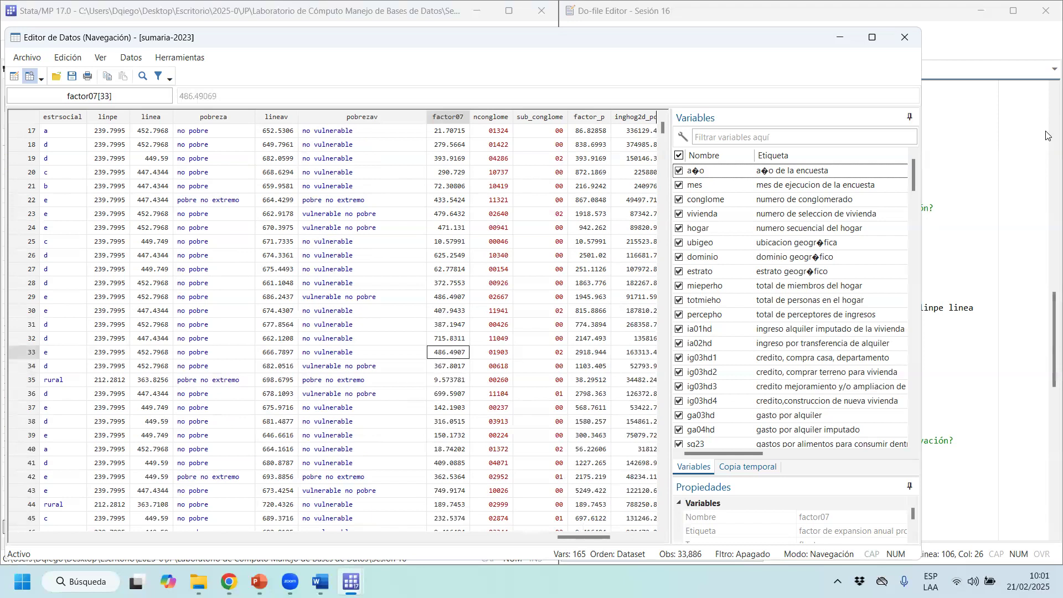
pyautogui.press('Down')
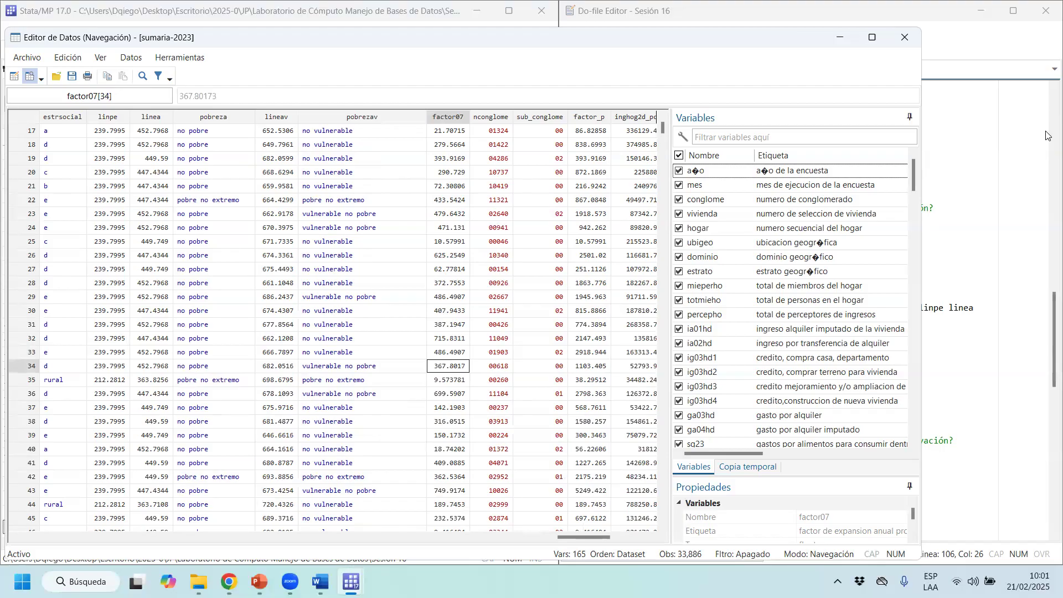
pyautogui.press('Down')
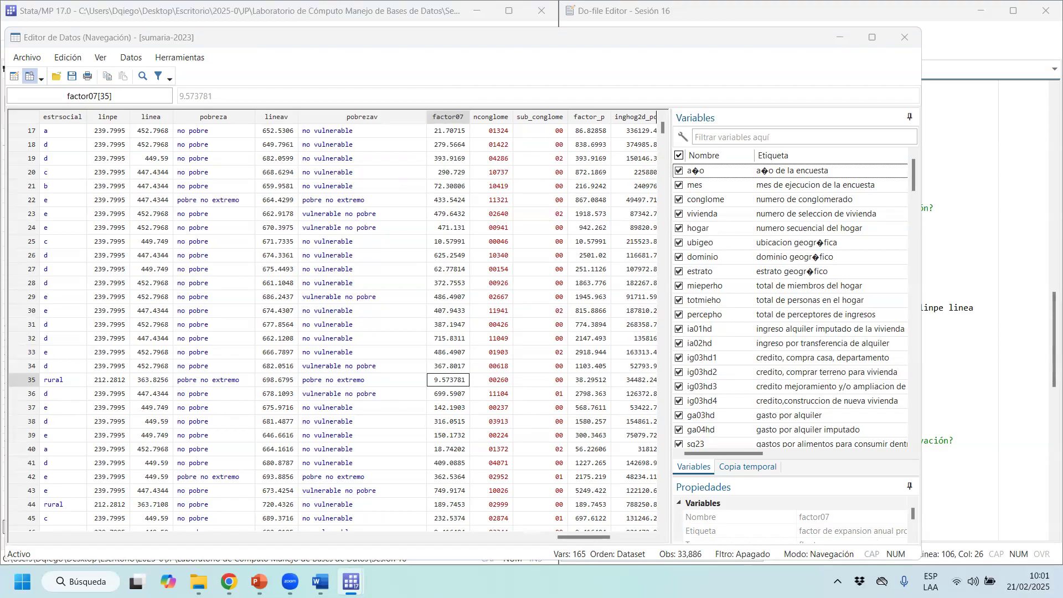
# Return to the do-file, highlight the remaining code from the M18 module through the final merge with m500, and review it
pyautogui.click(761, 17)
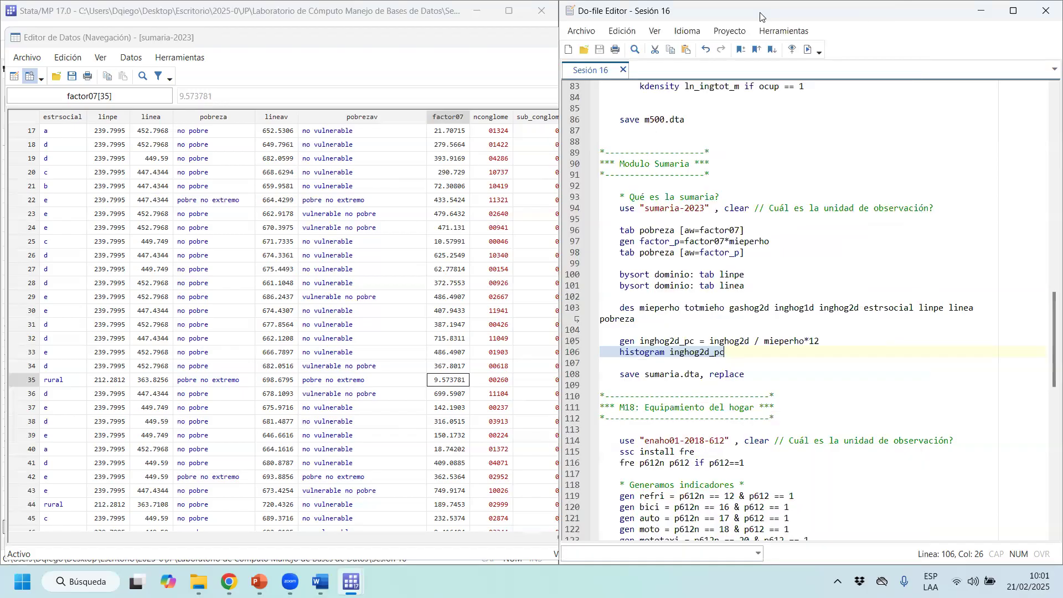
pyautogui.scroll(-3, 773, 299)
pyautogui.moveTo(661, 292); pyautogui.dragTo(860, 537)
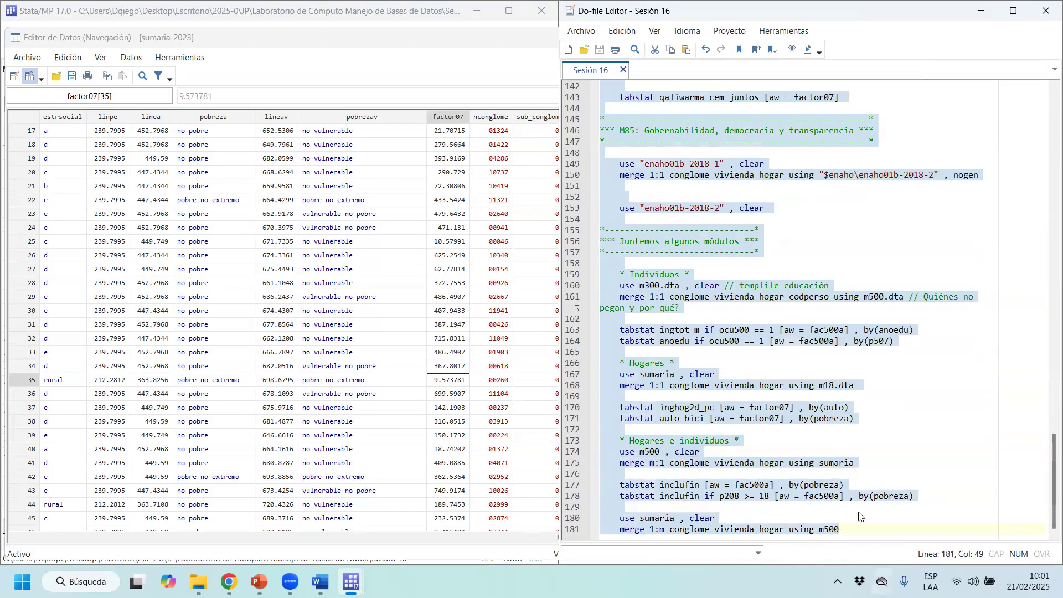
pyautogui.scroll(10, 788, 369)
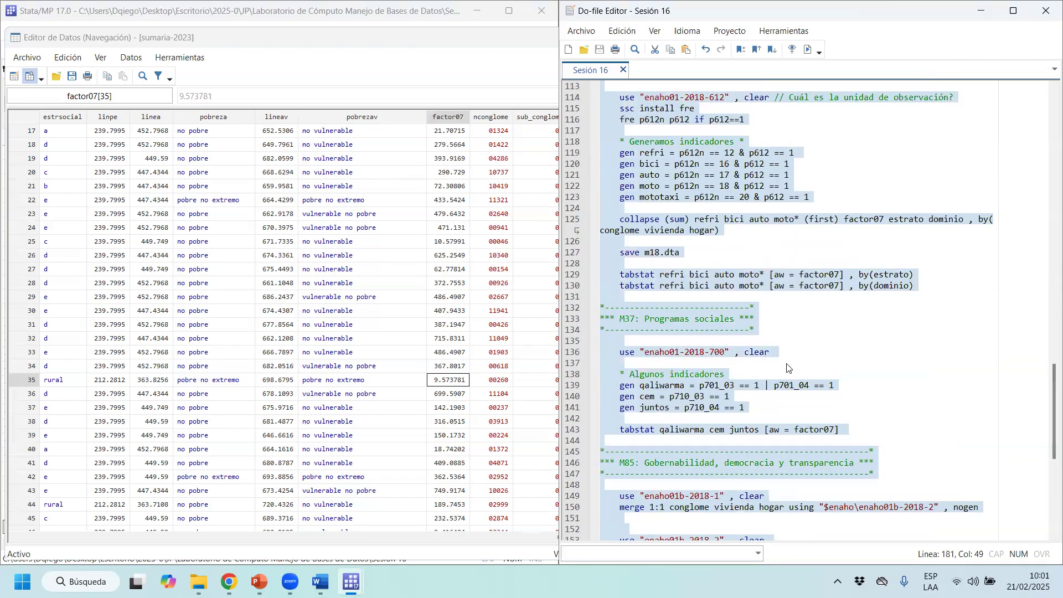
pyautogui.scroll(7, 786, 363)
pyautogui.scroll(-7, 786, 363)
pyautogui.scroll(-10, 786, 367)
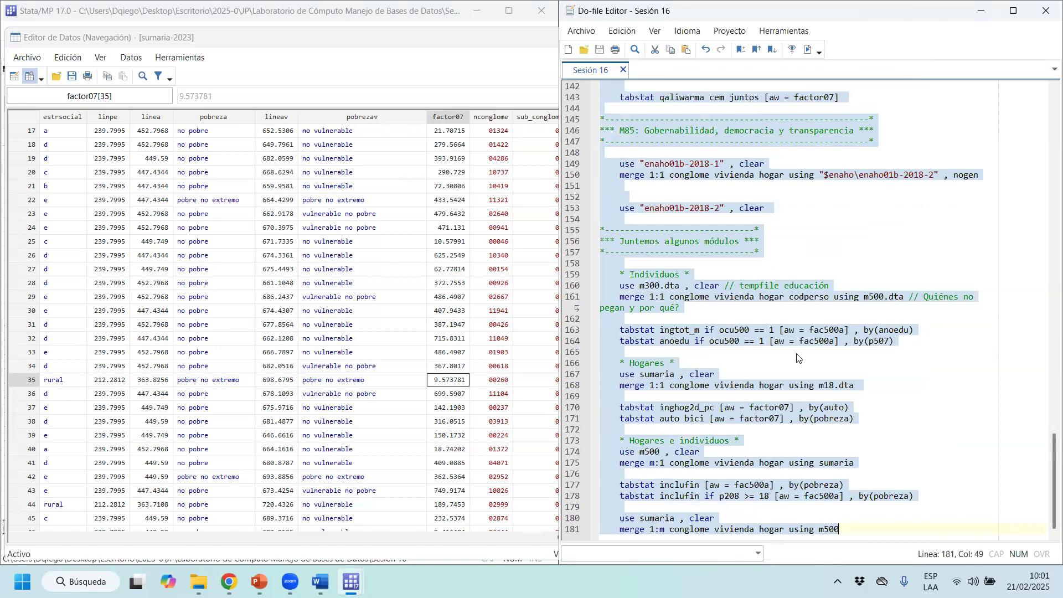